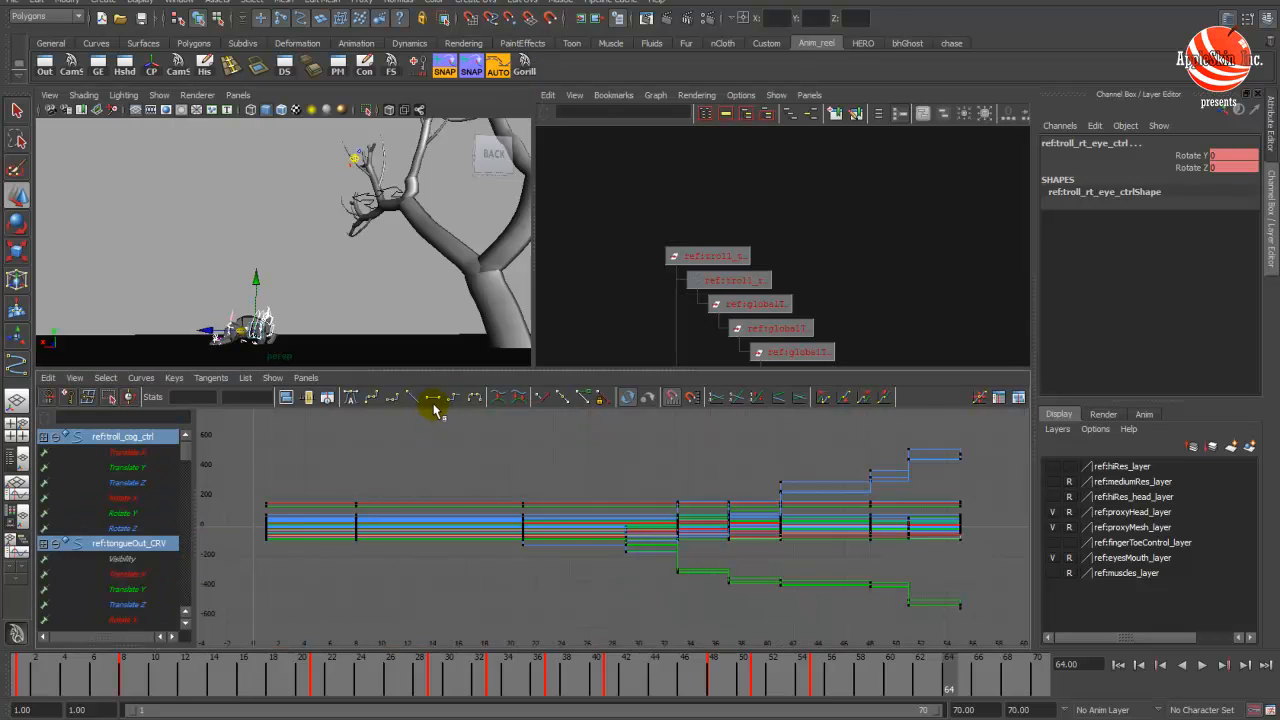
- Convert the troll controls' stepped animation curves to interpolated tangents and play the animation from the first frame in an enlarged perspective view
{"action": "left_click", "coordinate": [205, 378]}
{"action": "left_click", "coordinate": [214, 429]}
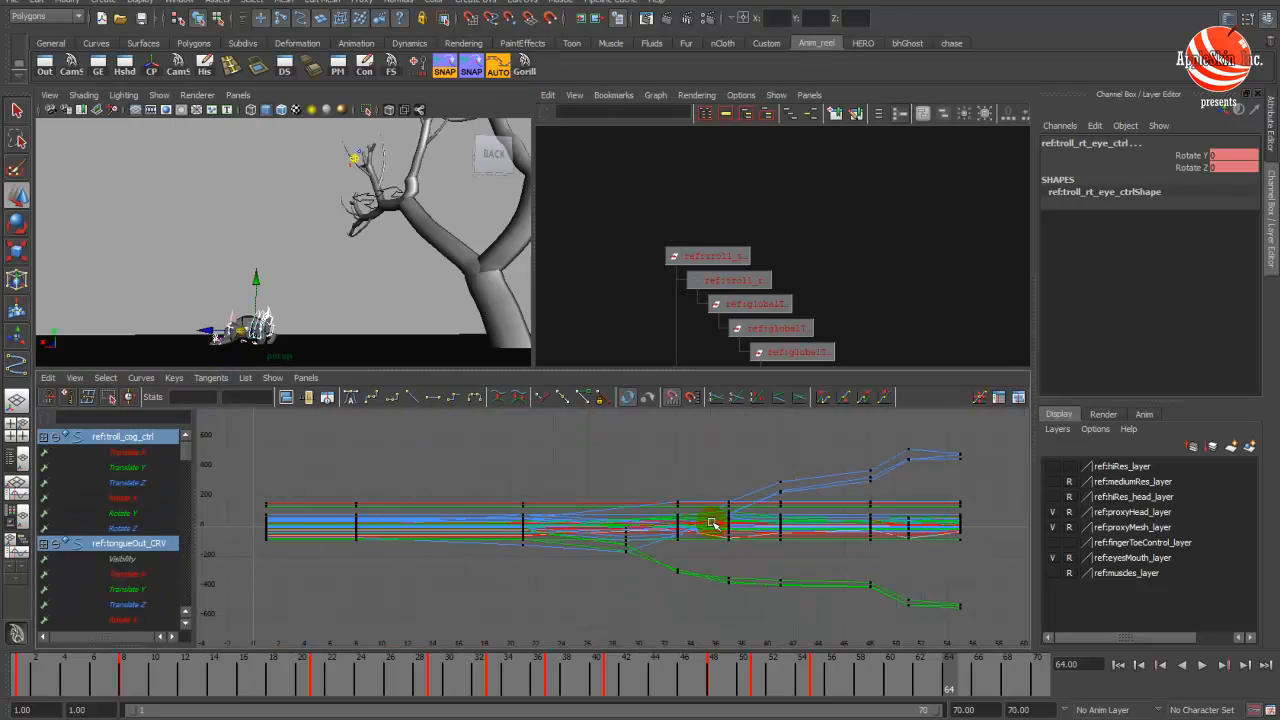
{"action": "key", "text": "space"}
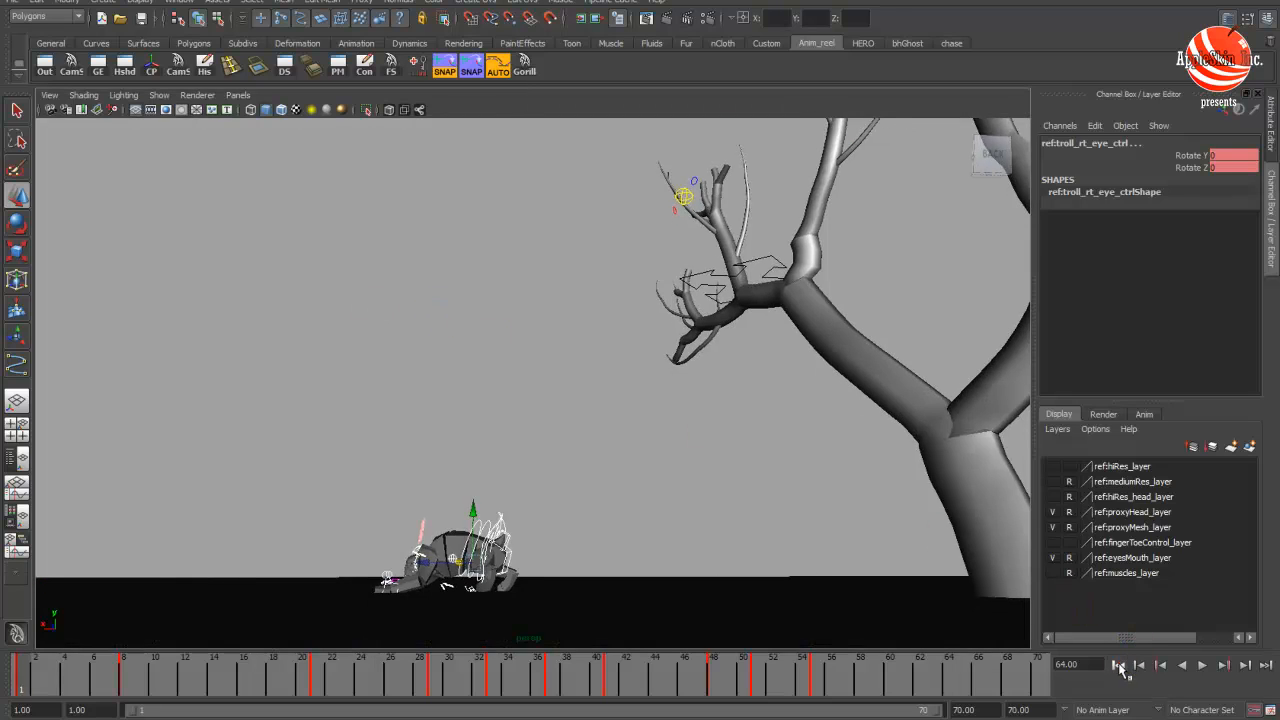
{"action": "left_click", "coordinate": [1118, 665]}
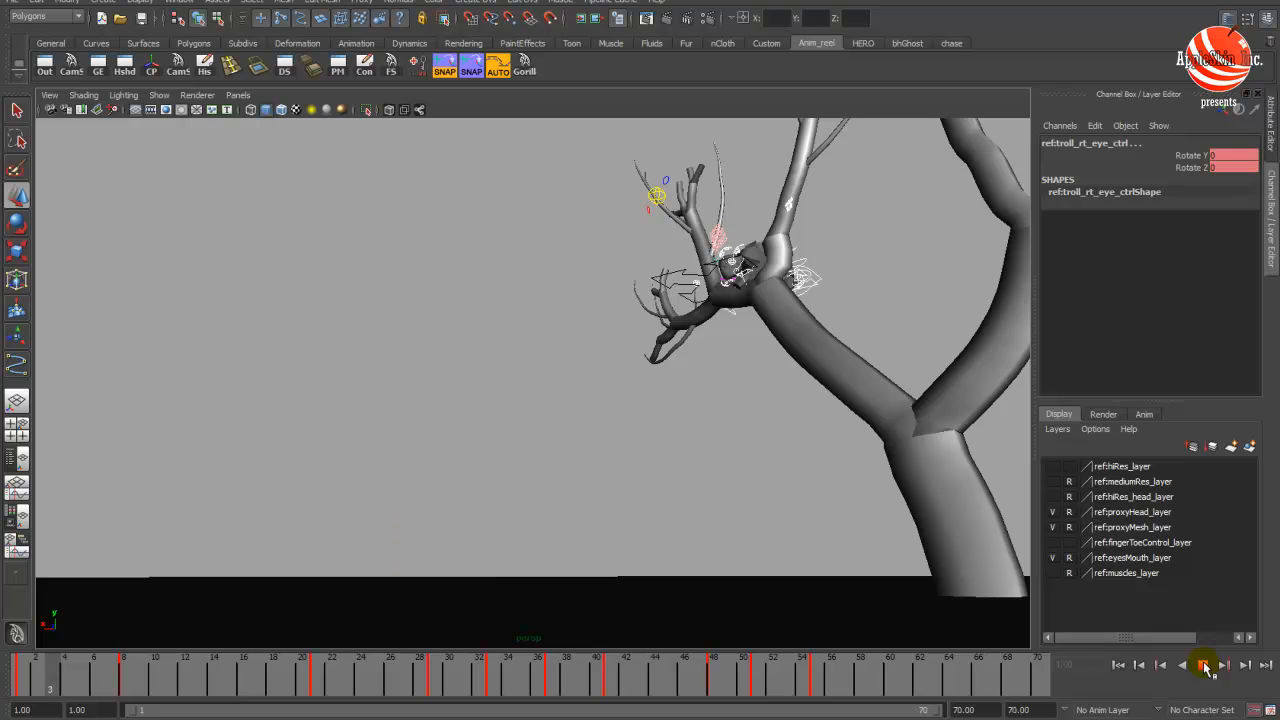
{"action": "left_click", "coordinate": [570, 367]}
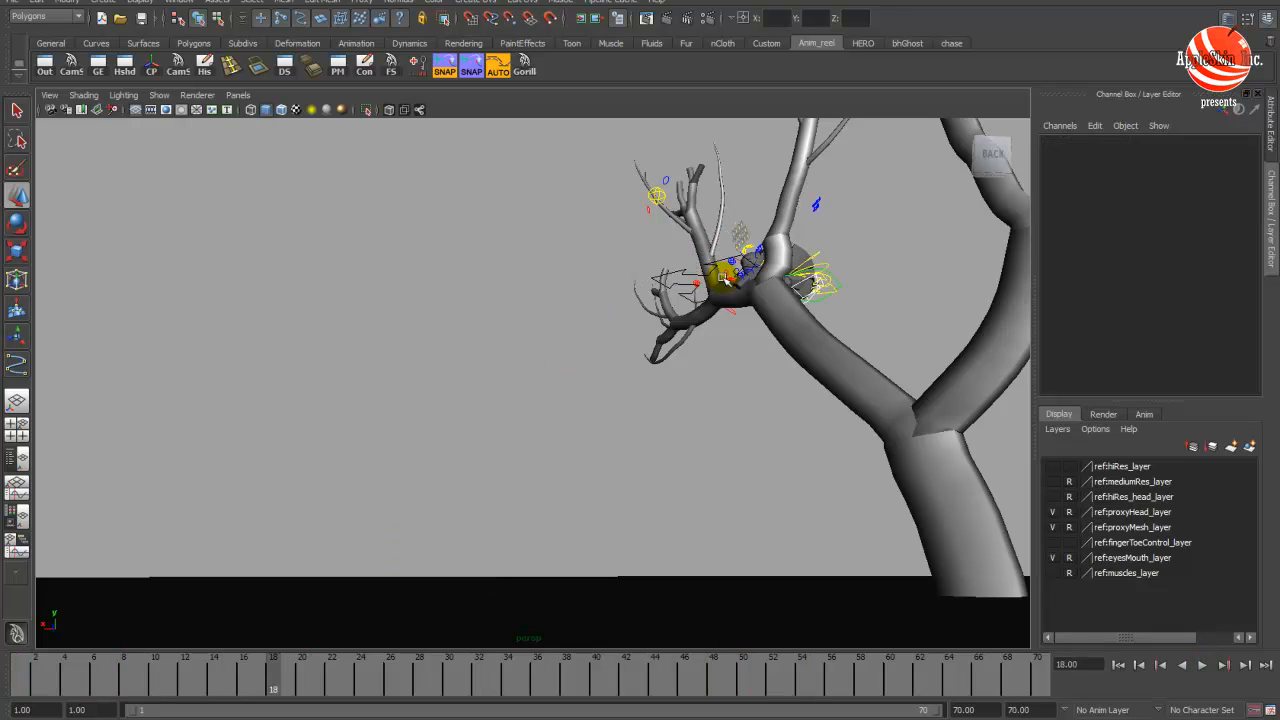
- Select the troll's right arm IK control on the branch at frame 18 and inspect the hand from different angles
{"action": "left_click", "coordinate": [717, 299]}
{"action": "left_click", "coordinate": [706, 376]}
{"action": "left_click", "coordinate": [730, 296]}
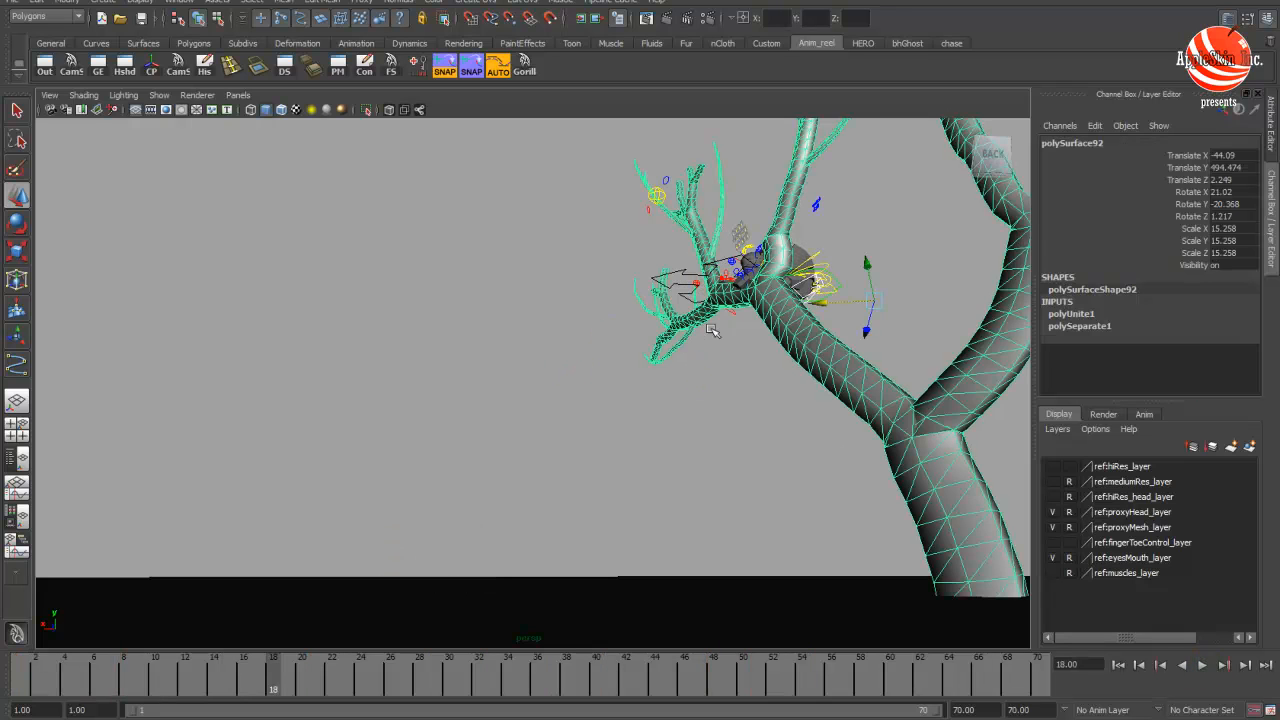
{"action": "left_click_drag", "start_coordinate": [726, 294], "coordinate": [714, 363], "text": "alt"}
{"action": "middle_click_drag", "start_coordinate": [714, 363], "coordinate": [691, 373], "text": "alt"}
{"action": "left_click", "coordinate": [688, 372]}
{"action": "left_click", "coordinate": [710, 300]}
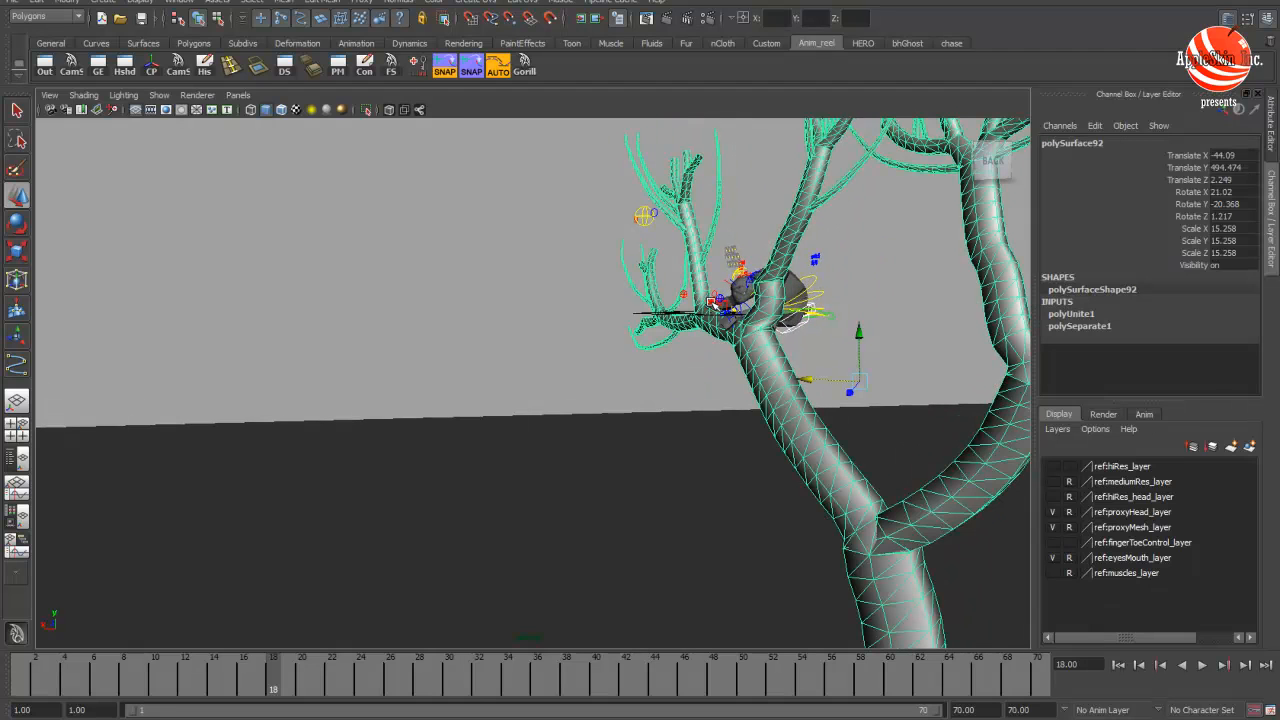
{"action": "left_click", "coordinate": [363, 232]}
{"action": "left_click", "coordinate": [730, 292]}
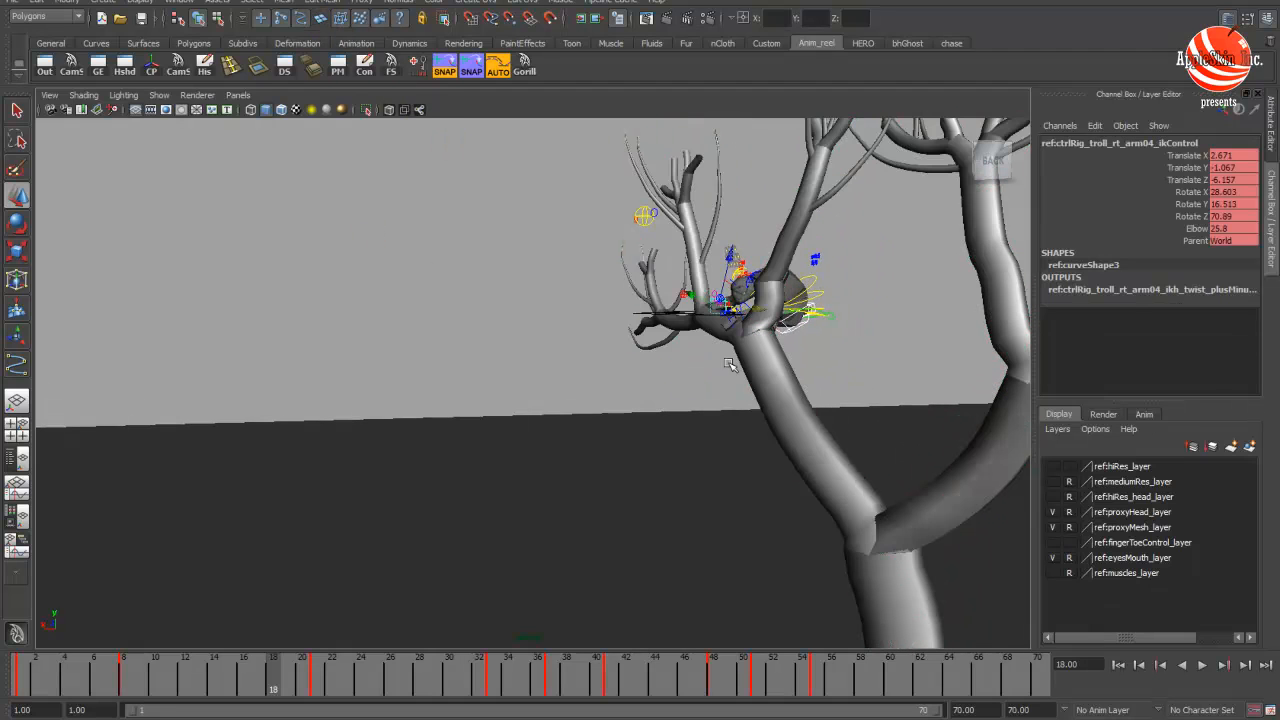
{"action": "left_click_drag", "start_coordinate": [698, 388], "coordinate": [707, 345], "text": "alt"}
- Play the whole animation in the enlarged perspective view and scrub to frame 48 of the fall
{"action": "key", "text": "space"}
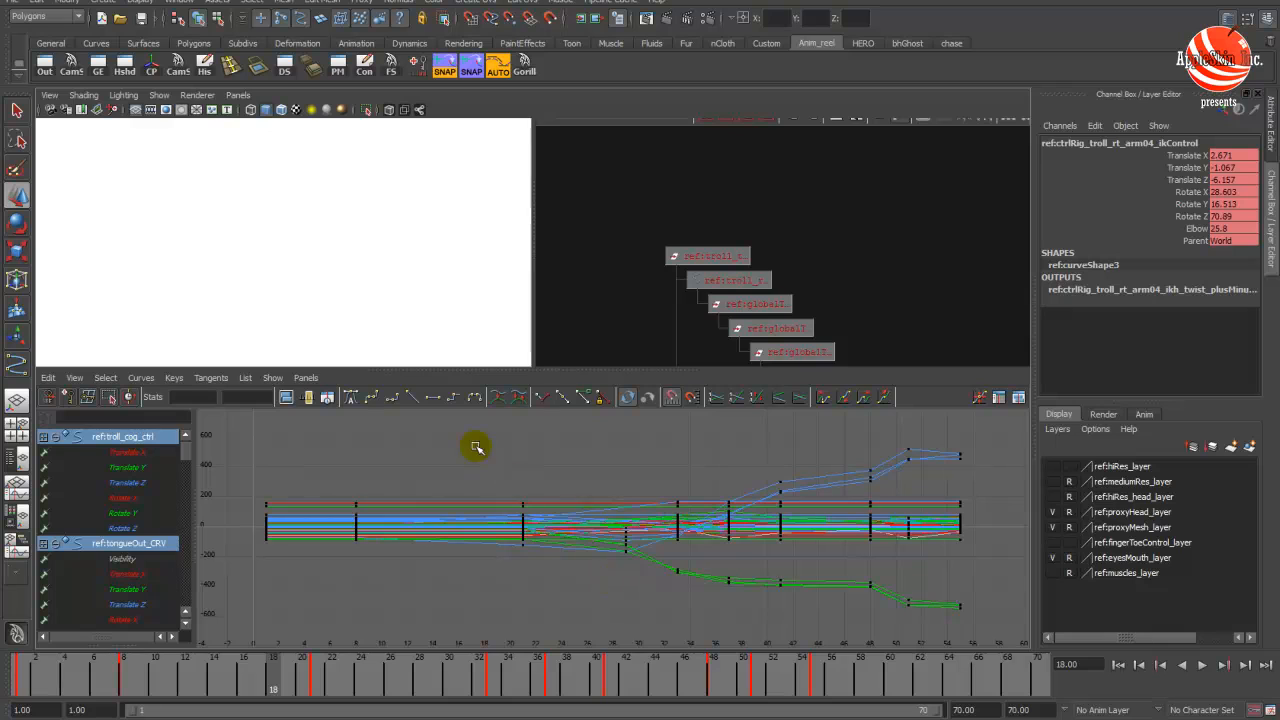
{"action": "key", "text": "space"}
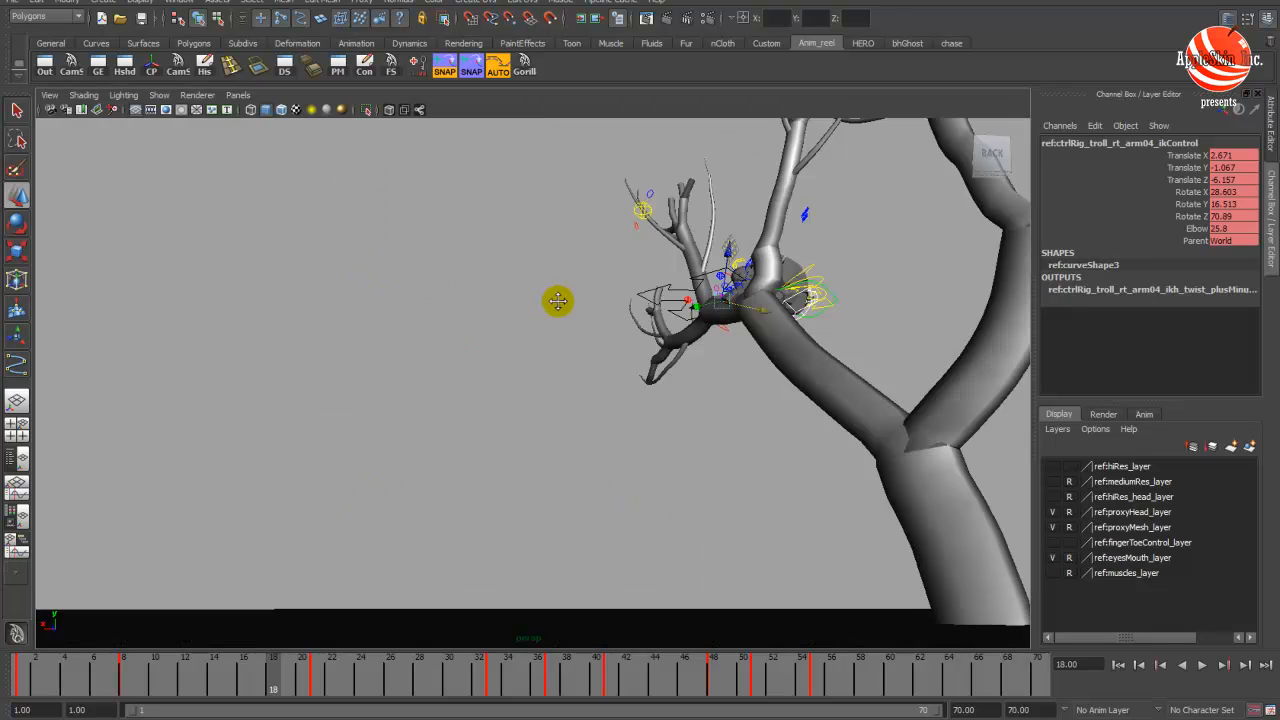
{"action": "left_click", "coordinate": [631, 425]}
{"action": "left_click", "coordinate": [1204, 664]}
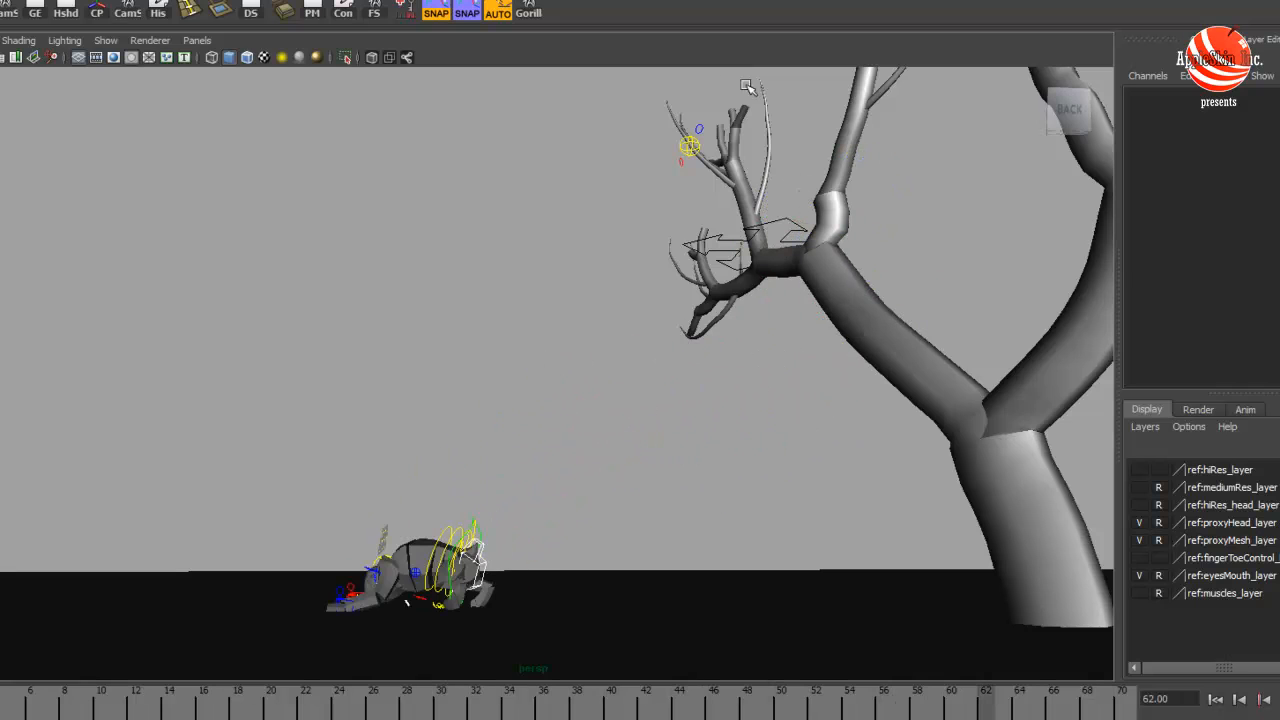
{"action": "left_click", "coordinate": [533, 10]}
{"action": "left_click_drag", "start_coordinate": [610, 708], "coordinate": [748, 714]}
- Examine the troll's foot controls at frame 48 and scrub on to the landing at frame 52
{"action": "middle_click_drag", "start_coordinate": [581, 531], "coordinate": [586, 523], "text": "alt"}
{"action": "left_click", "coordinate": [585, 523]}
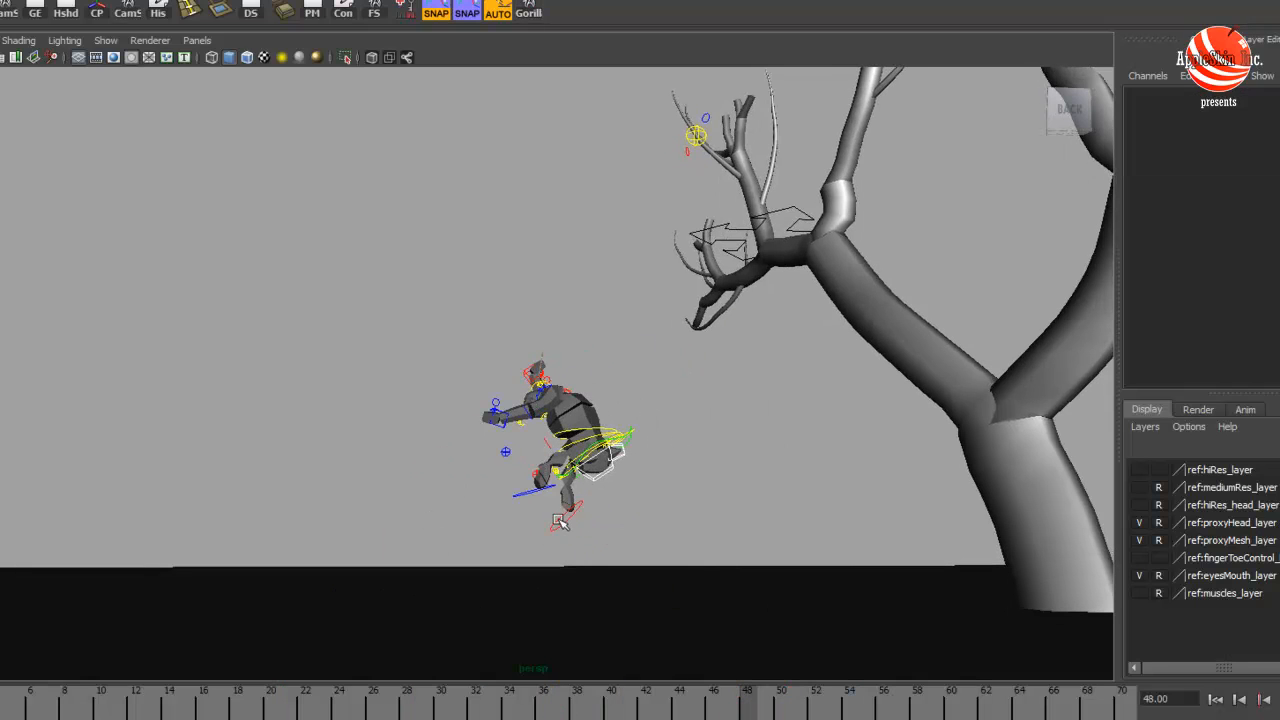
{"action": "left_click", "coordinate": [562, 524]}
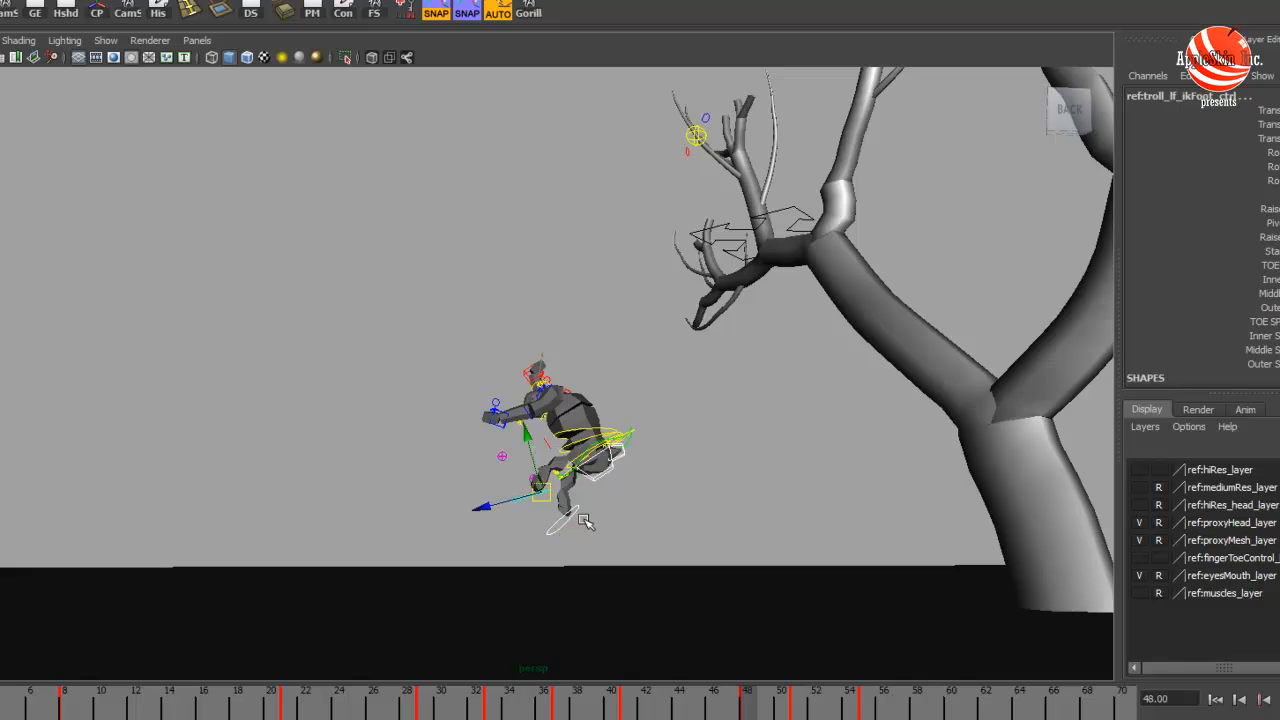
{"action": "left_click", "coordinate": [611, 464]}
{"action": "left_click_drag", "start_coordinate": [534, 706], "coordinate": [784, 691]}
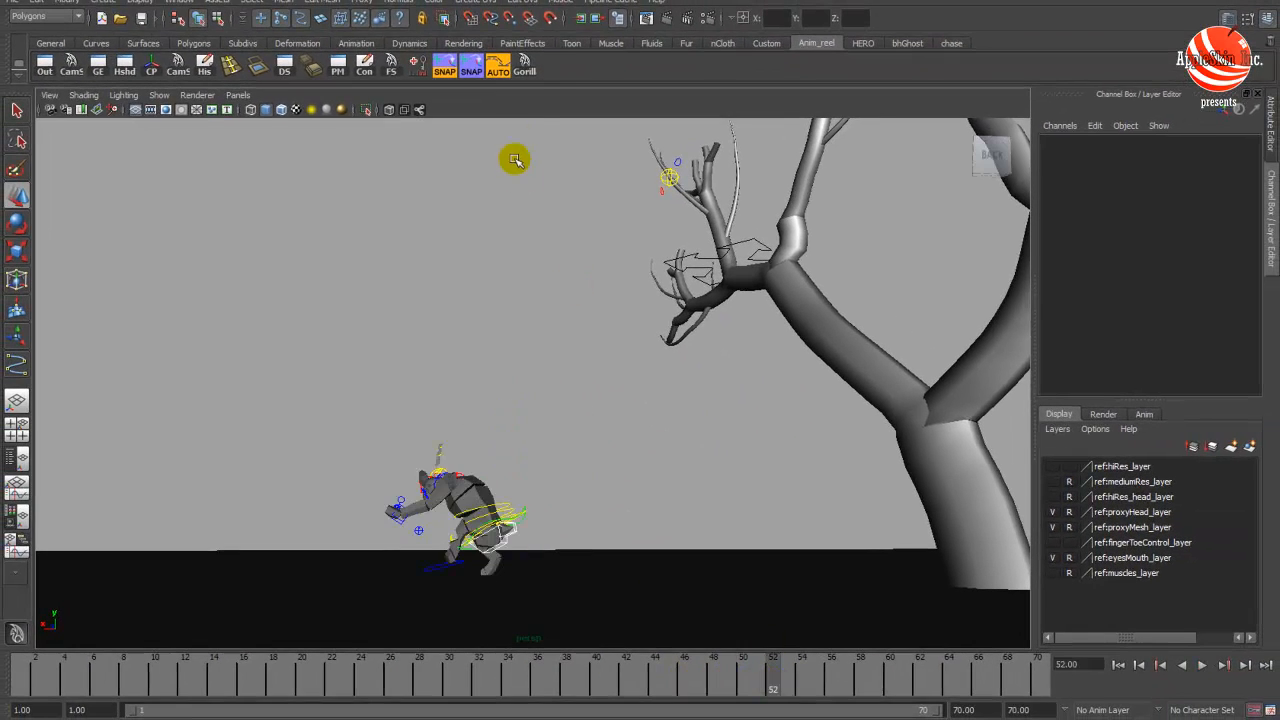
- Select all of the troll's controls, move their keys at frame 51 to frame 52, and scrub through the landing to frame 58
{"action": "left_click", "coordinate": [528, 70]}
{"action": "left_click_drag", "start_coordinate": [520, 667], "coordinate": [358, 688]}
{"action": "left_click", "coordinate": [755, 664], "text": "shift"}
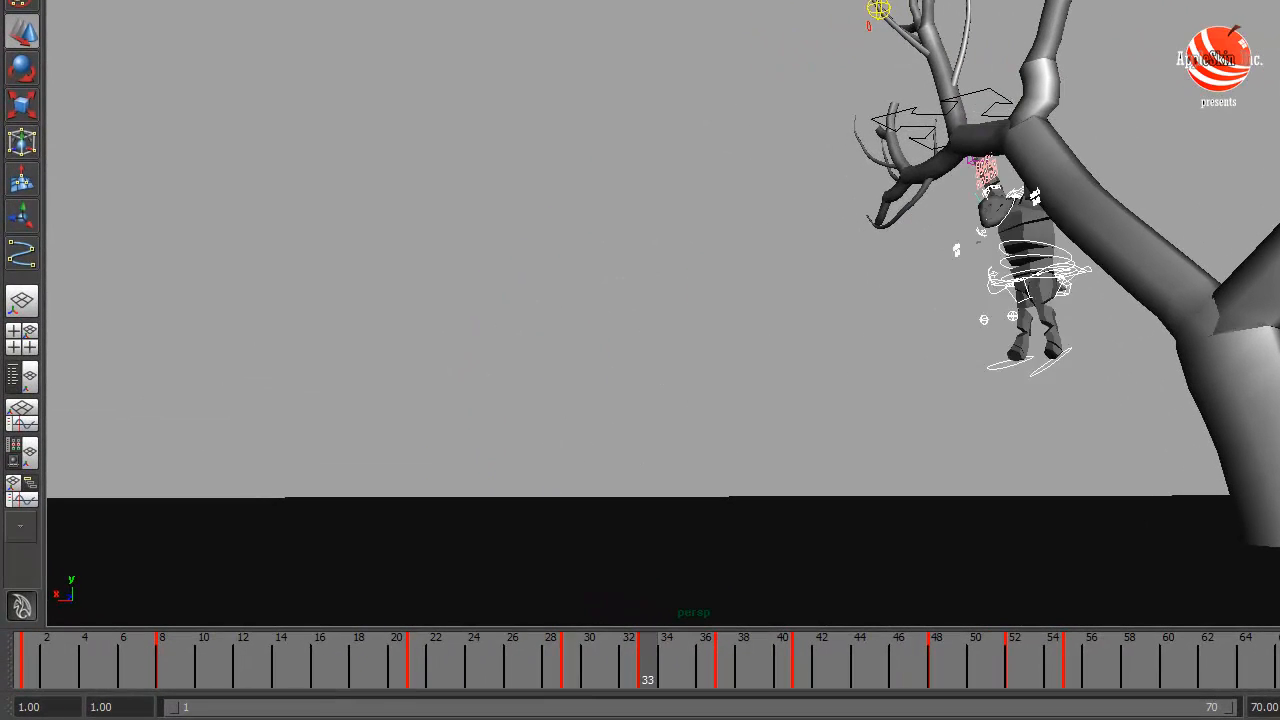
{"action": "mouse_move", "coordinate": [647, 717]}
{"action": "left_mouse_down"}
{"action": "mouse_move", "coordinate": [1077, 715]}
{"action": "mouse_move", "coordinate": [591, 714]}
{"action": "mouse_move", "coordinate": [1100, 714]}
{"action": "left_mouse_up"}
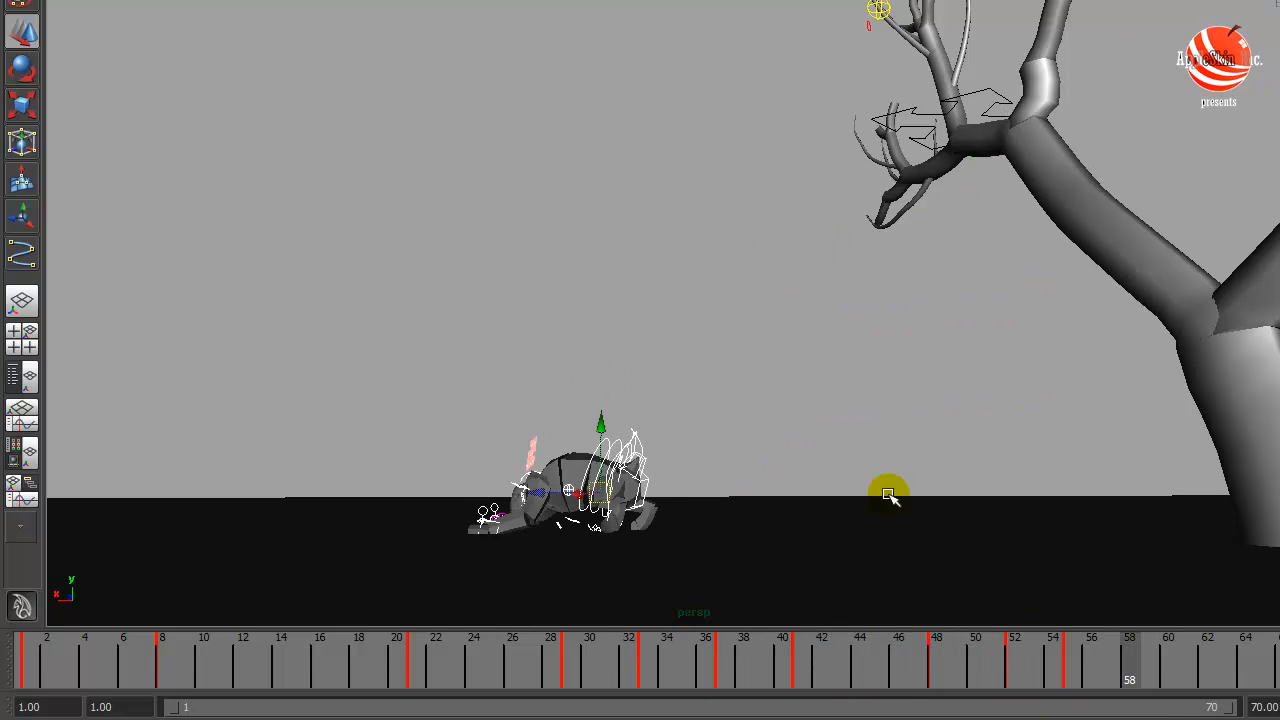
- Examine the swing and landing from a front three-quarter angle, playing the animation and scrubbing to frame 62
{"action": "left_click_drag", "start_coordinate": [888, 495], "coordinate": [633, 414], "text": "alt"}
{"action": "left_click_drag", "start_coordinate": [712, 358], "coordinate": [634, 417], "text": "alt"}
{"action": "middle_click_drag", "start_coordinate": [634, 417], "coordinate": [717, 323], "text": "alt"}
{"action": "left_click_drag", "start_coordinate": [717, 323], "coordinate": [860, 369], "text": "alt"}
{"action": "right_click_drag", "start_coordinate": [860, 369], "coordinate": [854, 378], "text": "alt"}
{"action": "middle_click_drag", "start_coordinate": [854, 378], "coordinate": [845, 397], "text": "alt"}
{"action": "left_click_drag", "start_coordinate": [845, 397], "coordinate": [492, 416], "text": "alt"}
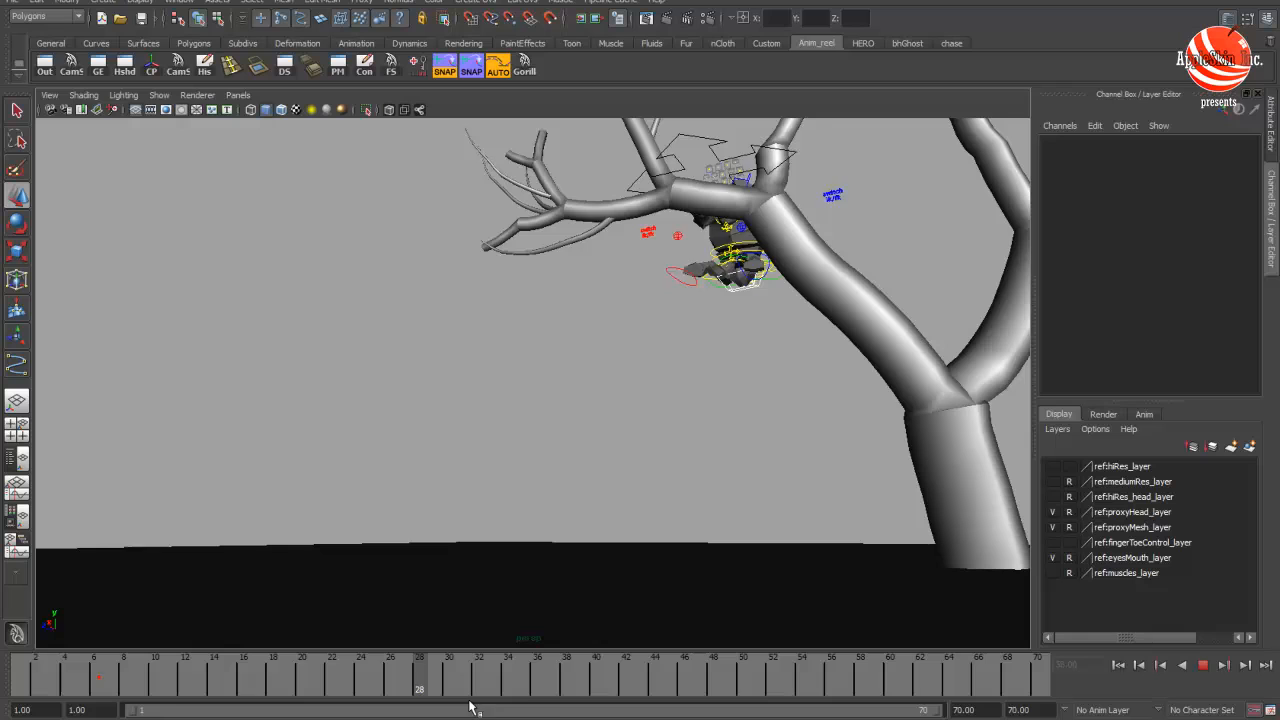
{"action": "left_click_drag", "start_coordinate": [474, 707], "coordinate": [920, 714]}
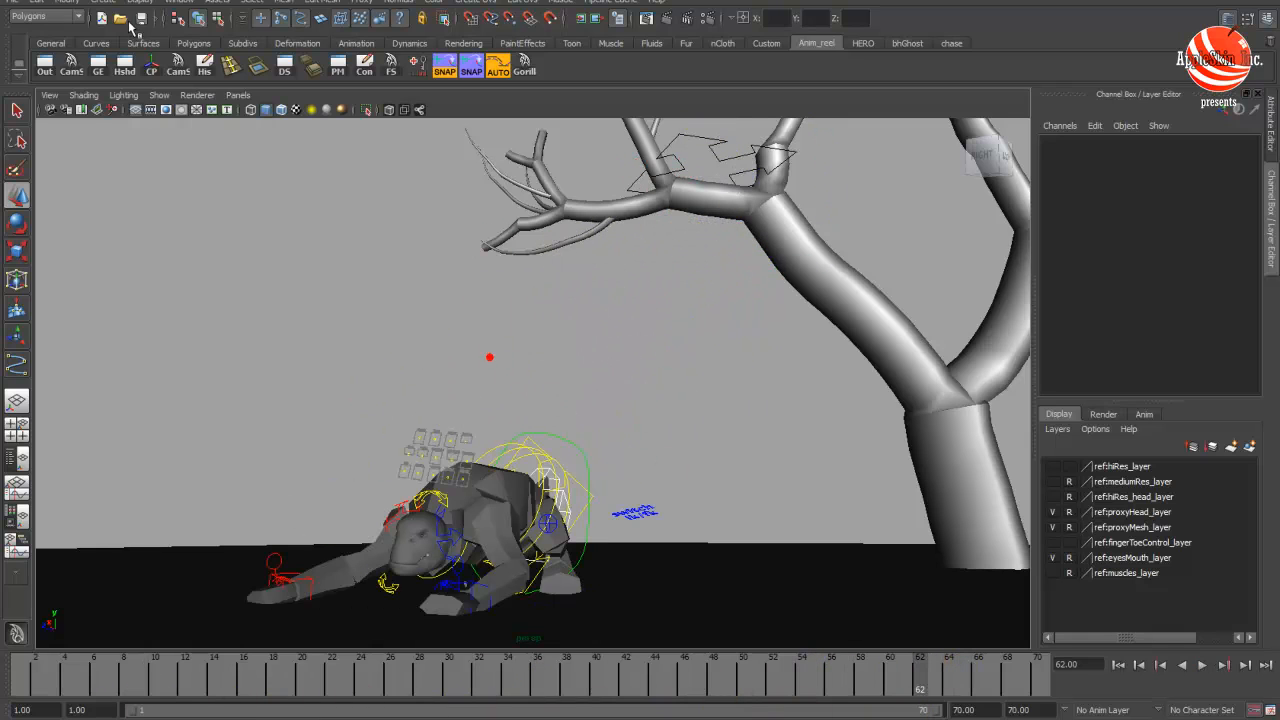
- Create a new camera and look through camera1 in the viewport
{"action": "left_click", "coordinate": [108, 1]}
{"action": "mouse_move", "coordinate": [118, 98]}
{"action": "left_click", "coordinate": [272, 95]}
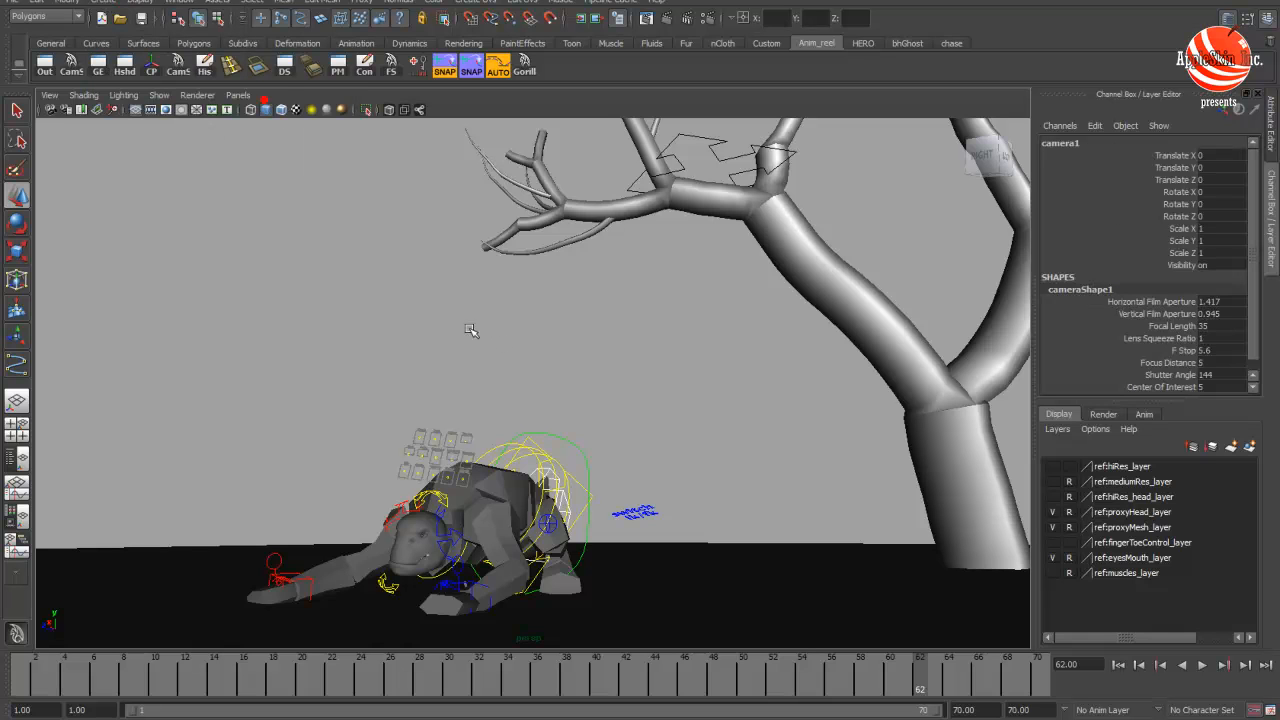
{"action": "left_click", "coordinate": [238, 95]}
{"action": "mouse_move", "coordinate": [281, 123]}
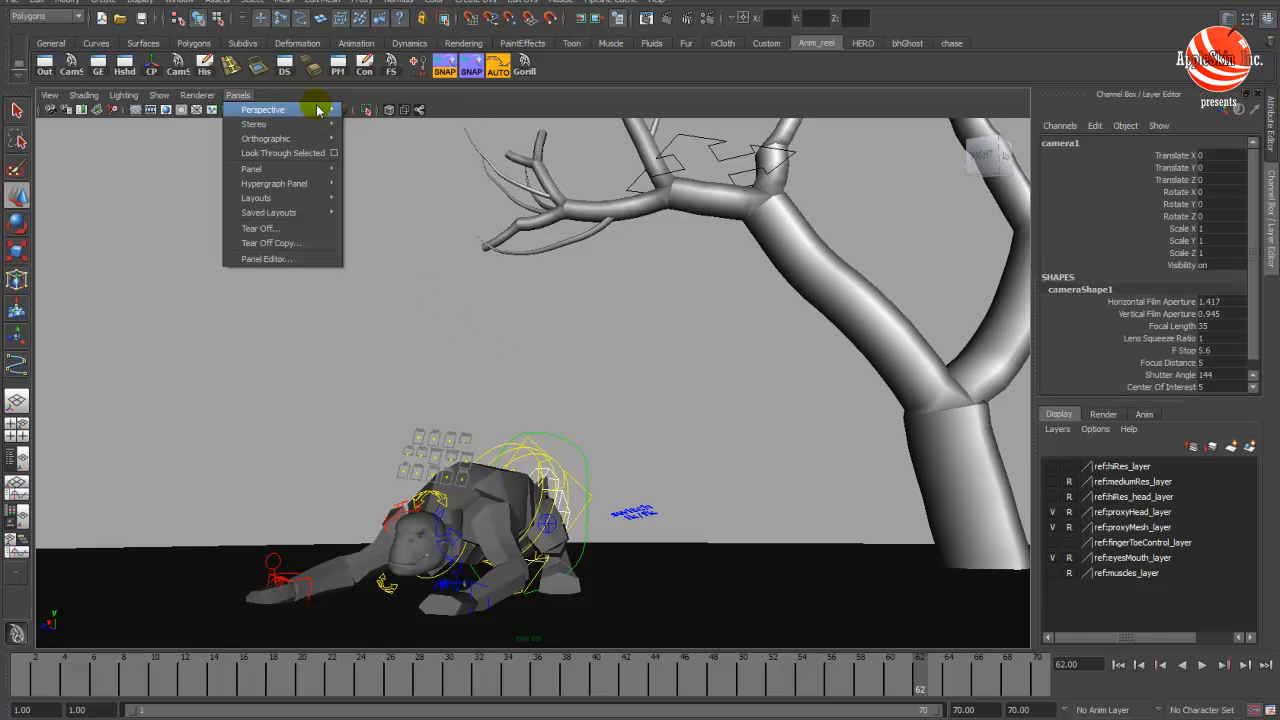
{"action": "mouse_move", "coordinate": [318, 110]}
{"action": "left_click", "coordinate": [375, 110]}
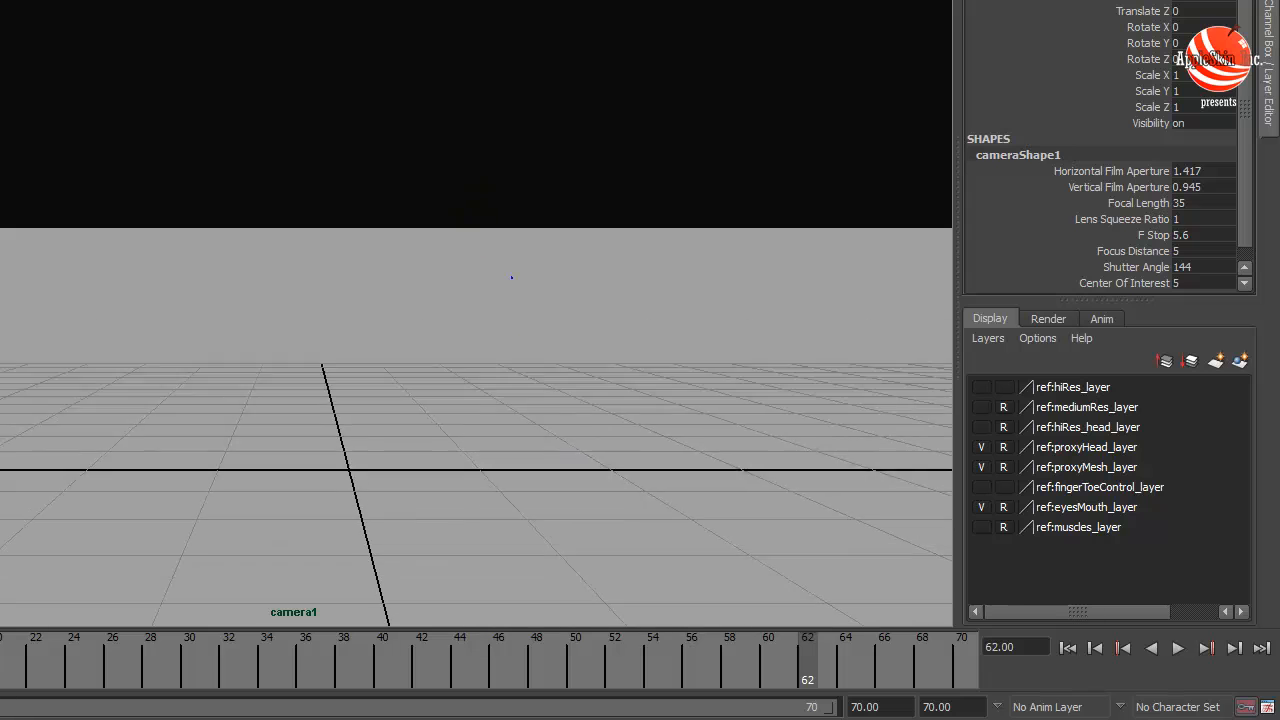
- Pull camera1 back from the origin until the tree trunk and its fork are in frame
{"action": "right_click_drag", "start_coordinate": [511, 277], "coordinate": [379, 502], "text": "alt"}
{"action": "right_click_drag", "start_coordinate": [419, 343], "coordinate": [78, 190], "text": "alt"}
{"action": "middle_click_drag", "start_coordinate": [488, 119], "coordinate": [500, 366], "text": "alt"}
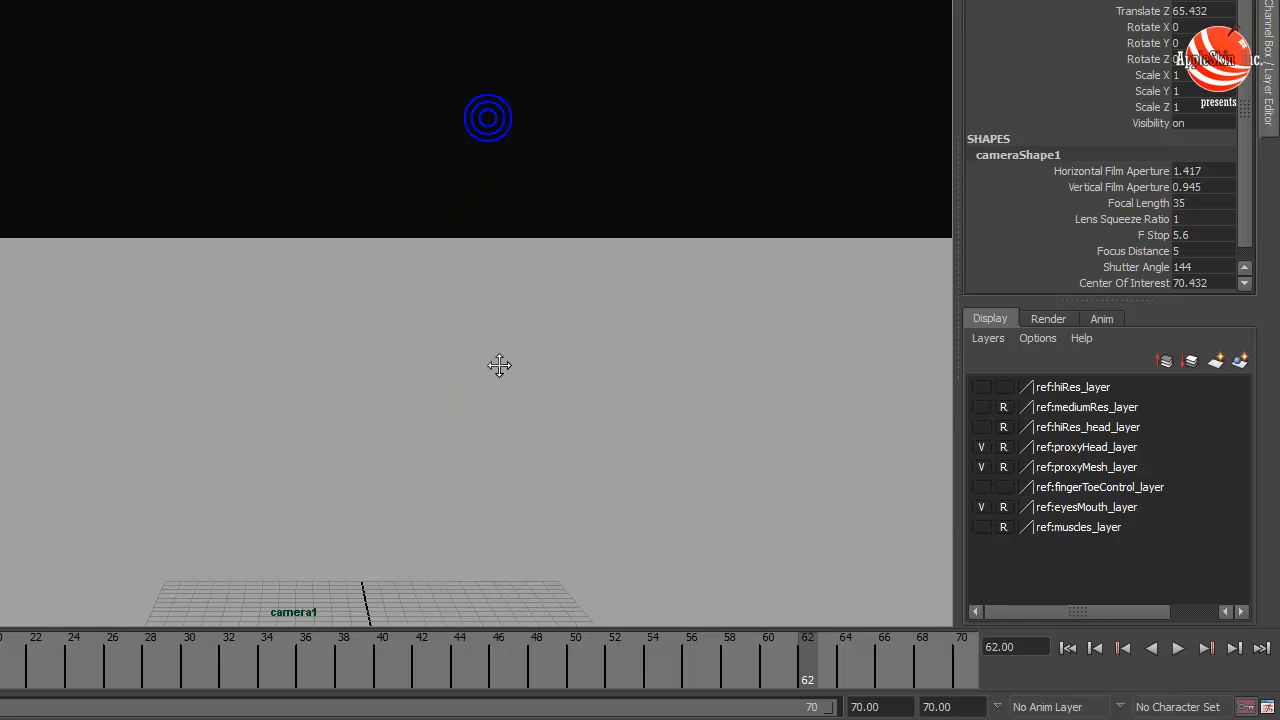
{"action": "right_click_drag", "start_coordinate": [543, 151], "coordinate": [163, 170], "text": "alt"}
{"action": "middle_click_drag", "start_coordinate": [160, 118], "coordinate": [223, 391], "text": "alt"}
{"action": "right_click_drag", "start_coordinate": [480, 250], "coordinate": [156, 120], "text": "alt"}
{"action": "middle_click_drag", "start_coordinate": [156, 120], "coordinate": [246, 417], "text": "alt"}
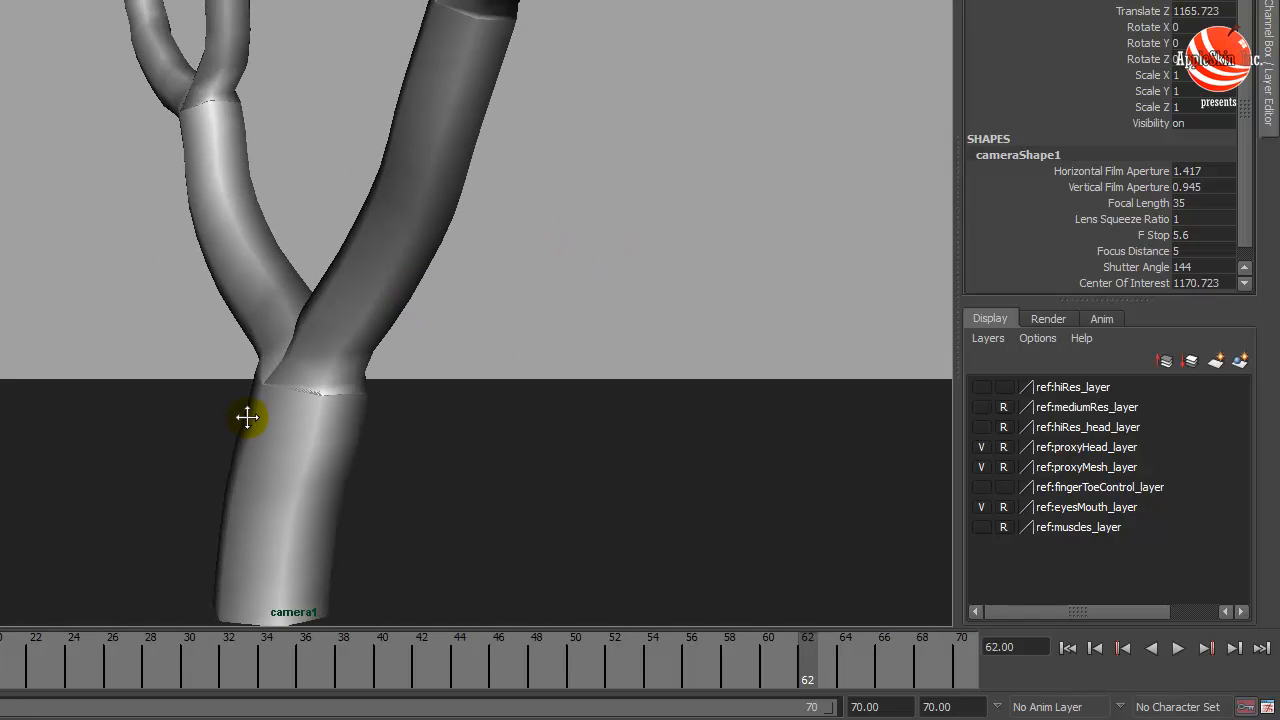
- Orbit and reposition camera1 to a low front view with the crouching troll before the tree
{"action": "right_click_drag", "start_coordinate": [385, 395], "coordinate": [197, 218], "text": "alt"}
{"action": "middle_click_drag", "start_coordinate": [195, 218], "coordinate": [172, 210], "text": "alt"}
{"action": "left_click_drag", "start_coordinate": [172, 210], "coordinate": [100, 206], "text": "alt"}
{"action": "middle_click_drag", "start_coordinate": [52, 222], "coordinate": [237, 267], "text": "alt"}
{"action": "left_click_drag", "start_coordinate": [210, 238], "coordinate": [191, 257], "text": "alt"}
{"action": "right_click_drag", "start_coordinate": [191, 257], "coordinate": [232, 290], "text": "alt"}
{"action": "middle_click_drag", "start_coordinate": [252, 325], "coordinate": [248, 212], "text": "alt"}
{"action": "right_click_drag", "start_coordinate": [248, 212], "coordinate": [354, 251], "text": "alt"}
{"action": "middle_click_drag", "start_coordinate": [256, 280], "coordinate": [214, 378], "text": "alt"}
{"action": "right_click_drag", "start_coordinate": [214, 340], "coordinate": [190, 300], "text": "alt"}
{"action": "left_click_drag", "start_coordinate": [190, 300], "coordinate": [206, 274], "text": "alt"}
{"action": "middle_click_drag", "start_coordinate": [206, 274], "coordinate": [243, 354], "text": "alt"}
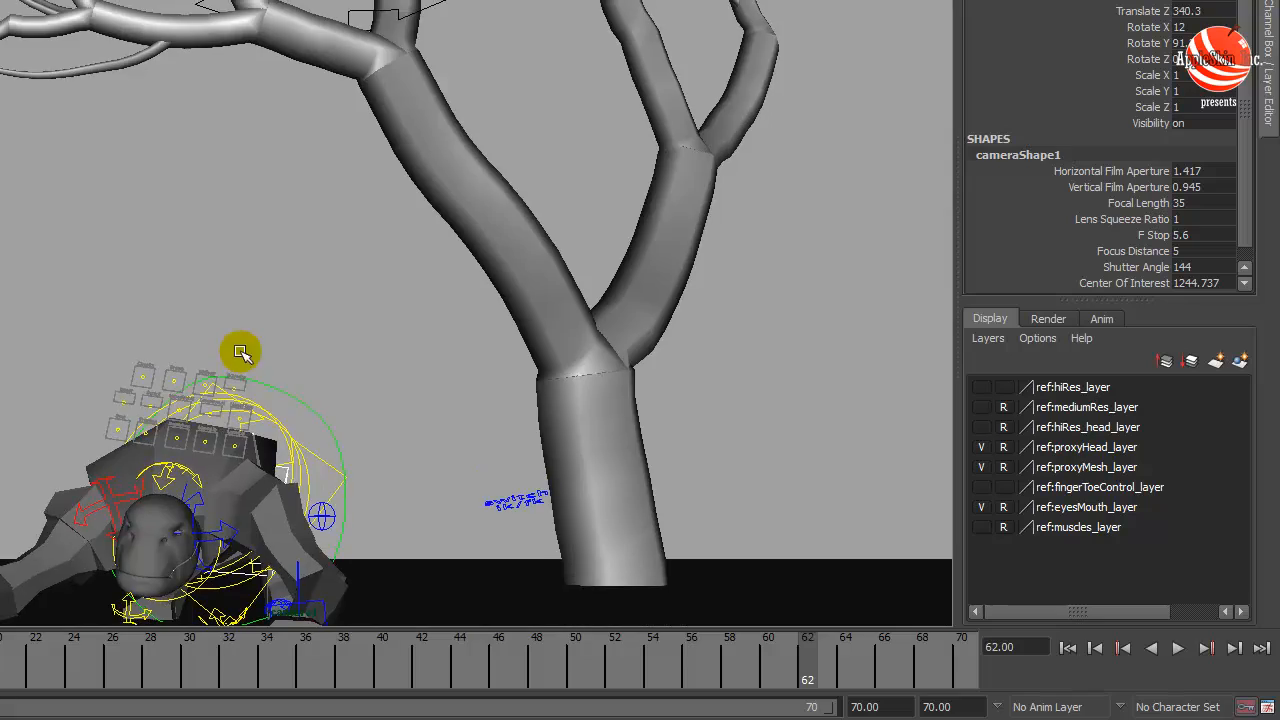
{"action": "right_click_drag", "start_coordinate": [243, 354], "coordinate": [289, 337], "text": "alt"}
{"action": "left_click_drag", "start_coordinate": [298, 356], "coordinate": [305, 327], "text": "alt"}
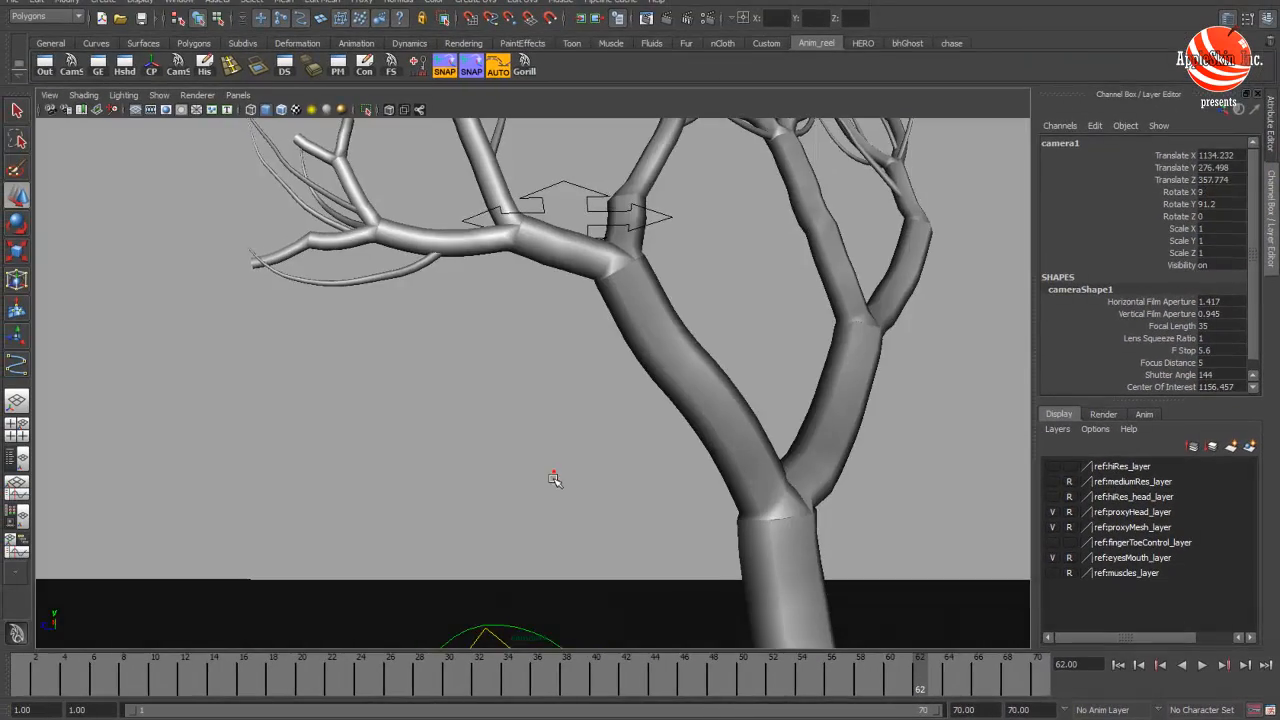
{"action": "middle_click_drag", "start_coordinate": [554, 479], "coordinate": [550, 361], "text": "alt"}
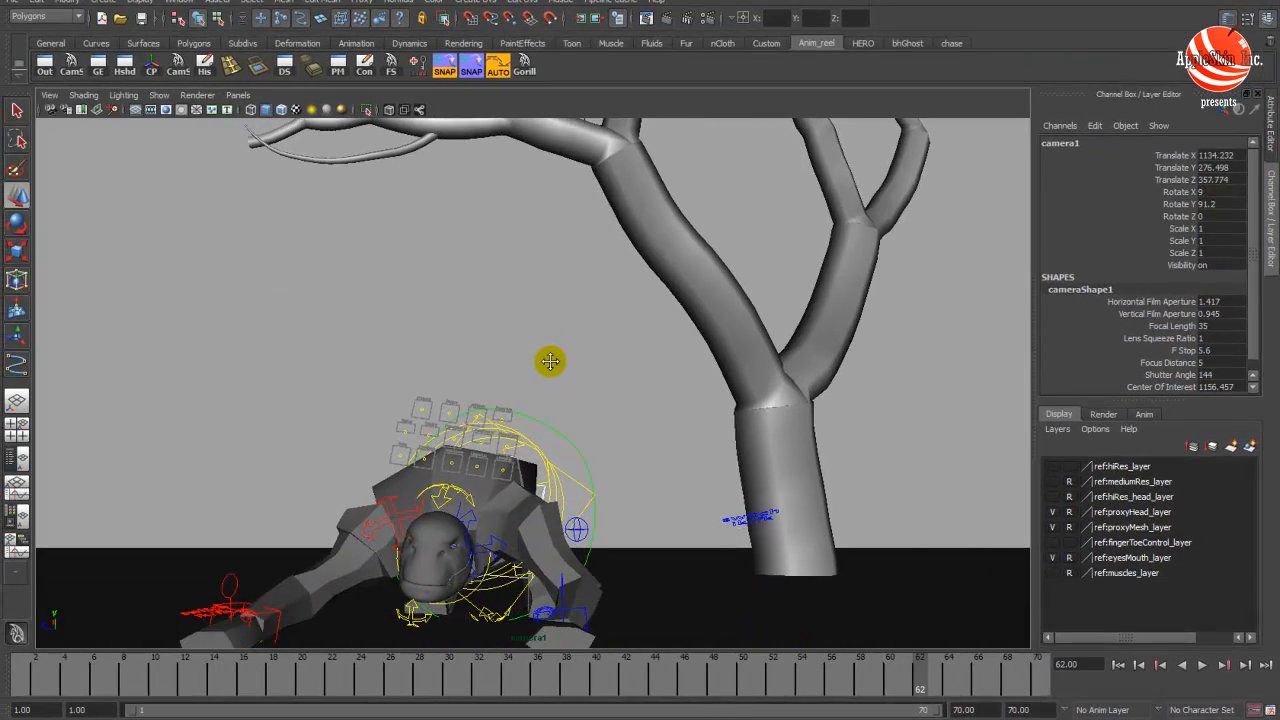
- Turn on camera1's resolution gate and tilt the camera to Rotate X 12.6, keeping troll and branch inside the frame
{"action": "left_click", "coordinate": [167, 113]}
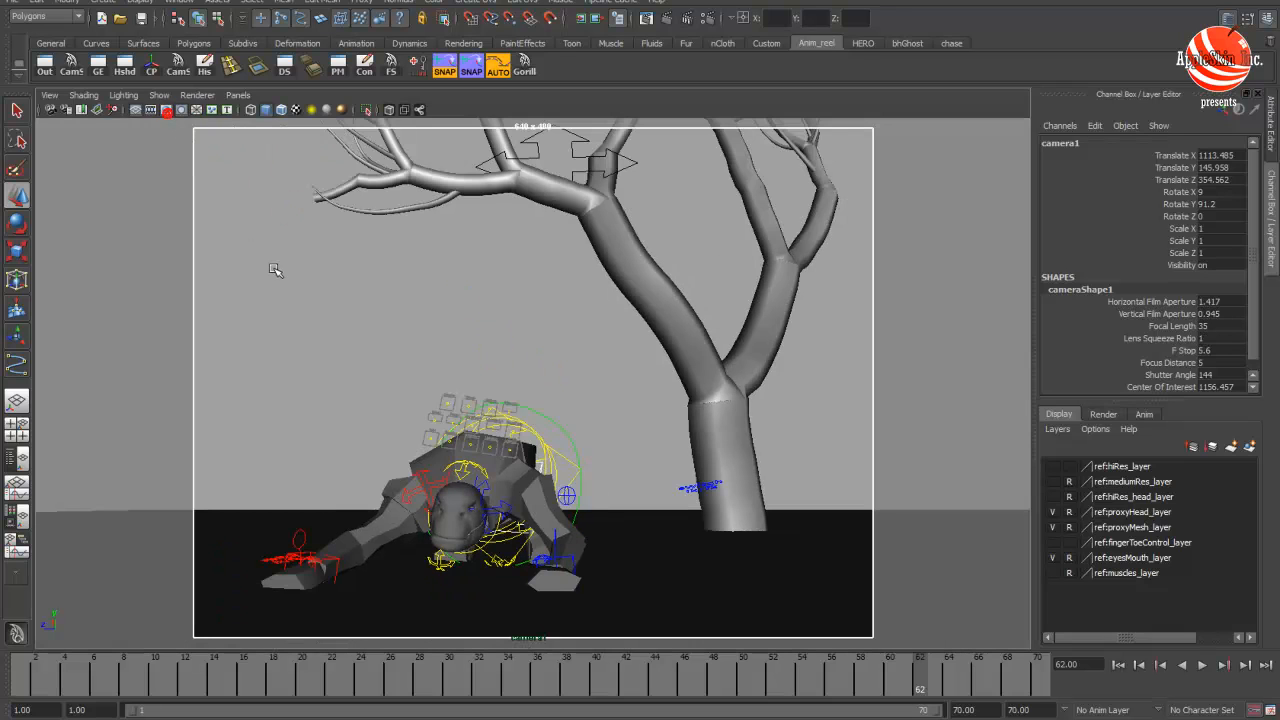
{"action": "middle_click_drag", "start_coordinate": [490, 328], "coordinate": [491, 341], "text": "alt"}
{"action": "left_click_drag", "start_coordinate": [491, 341], "coordinate": [491, 331], "text": "alt"}
{"action": "middle_click_drag", "start_coordinate": [491, 331], "coordinate": [492, 338], "text": "alt"}
{"action": "left_click_drag", "start_coordinate": [492, 338], "coordinate": [492, 335], "text": "alt"}
{"action": "middle_click_drag", "start_coordinate": [492, 335], "coordinate": [509, 343], "text": "alt"}
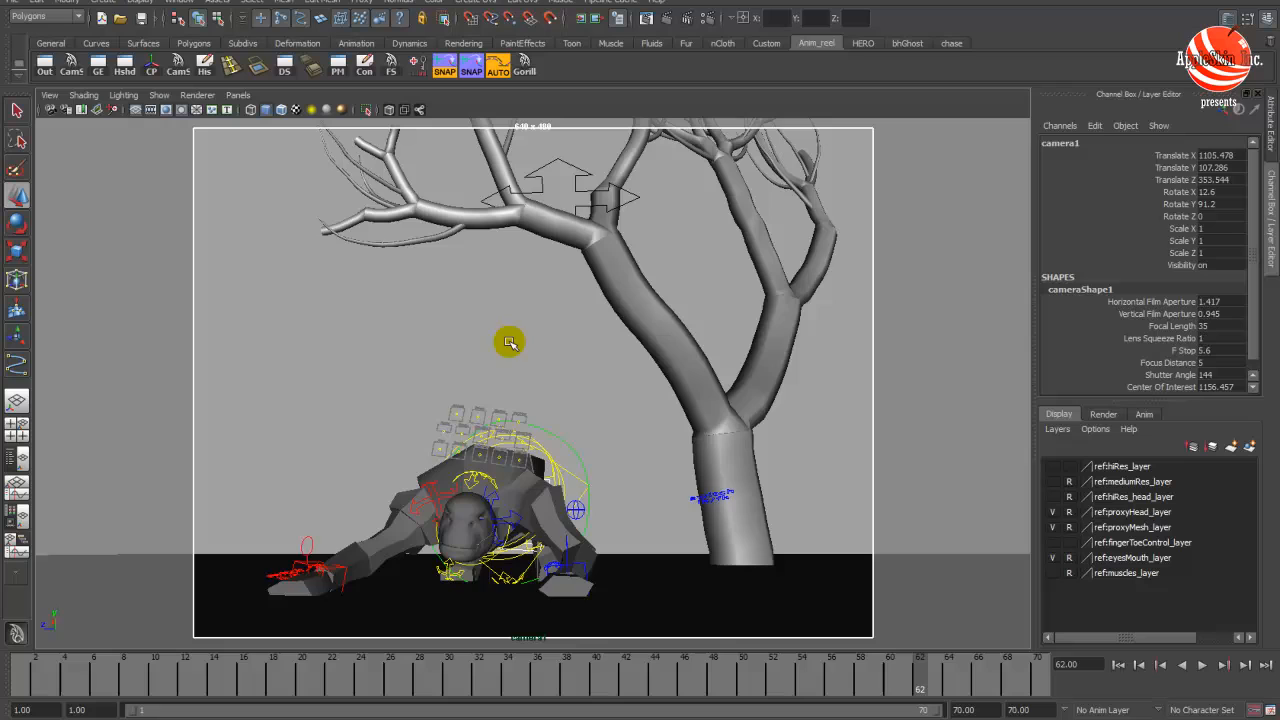
- Play the animation through camera1, refine its angle to Rotate X 13.2 and Rotate Y 96, and play it again
{"action": "left_click", "coordinate": [58, 679]}
{"action": "key", "text": "alt+v"}
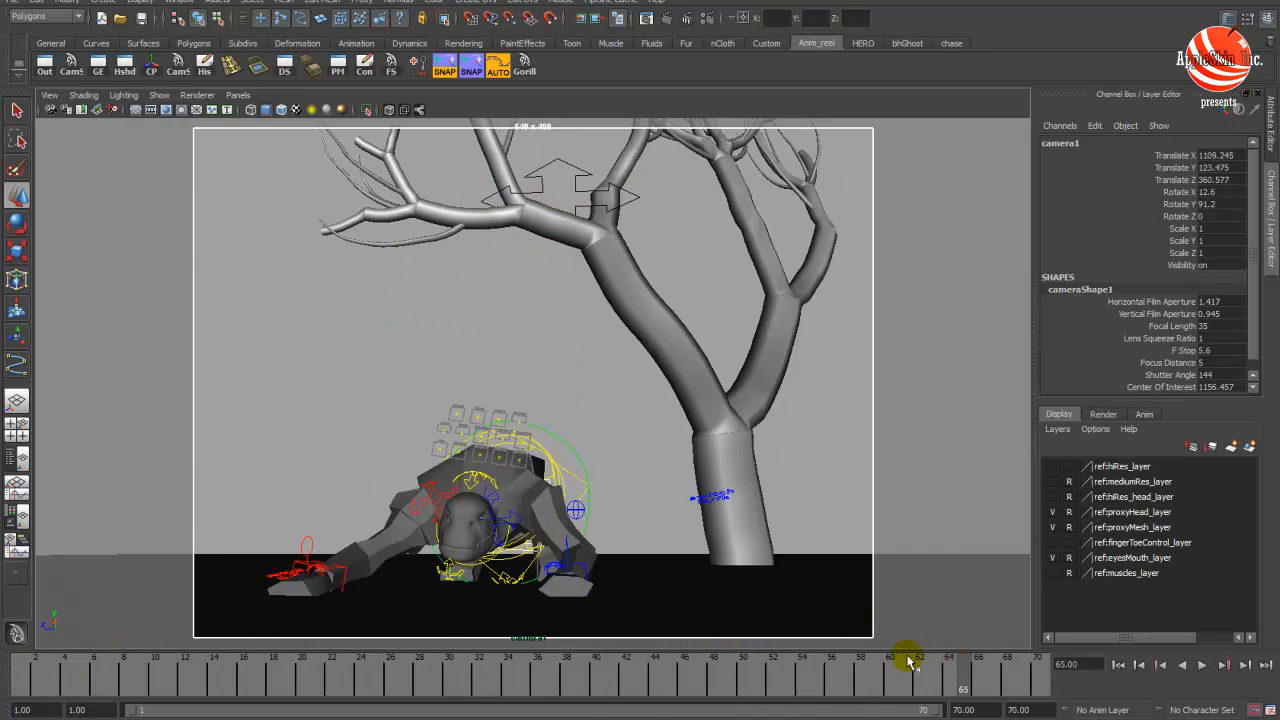
{"action": "middle_click_drag", "start_coordinate": [588, 534], "coordinate": [673, 526], "text": "alt"}
{"action": "left_click_drag", "start_coordinate": [673, 526], "coordinate": [628, 512], "text": "alt"}
{"action": "middle_click_drag", "start_coordinate": [628, 512], "coordinate": [630, 512], "text": "alt"}
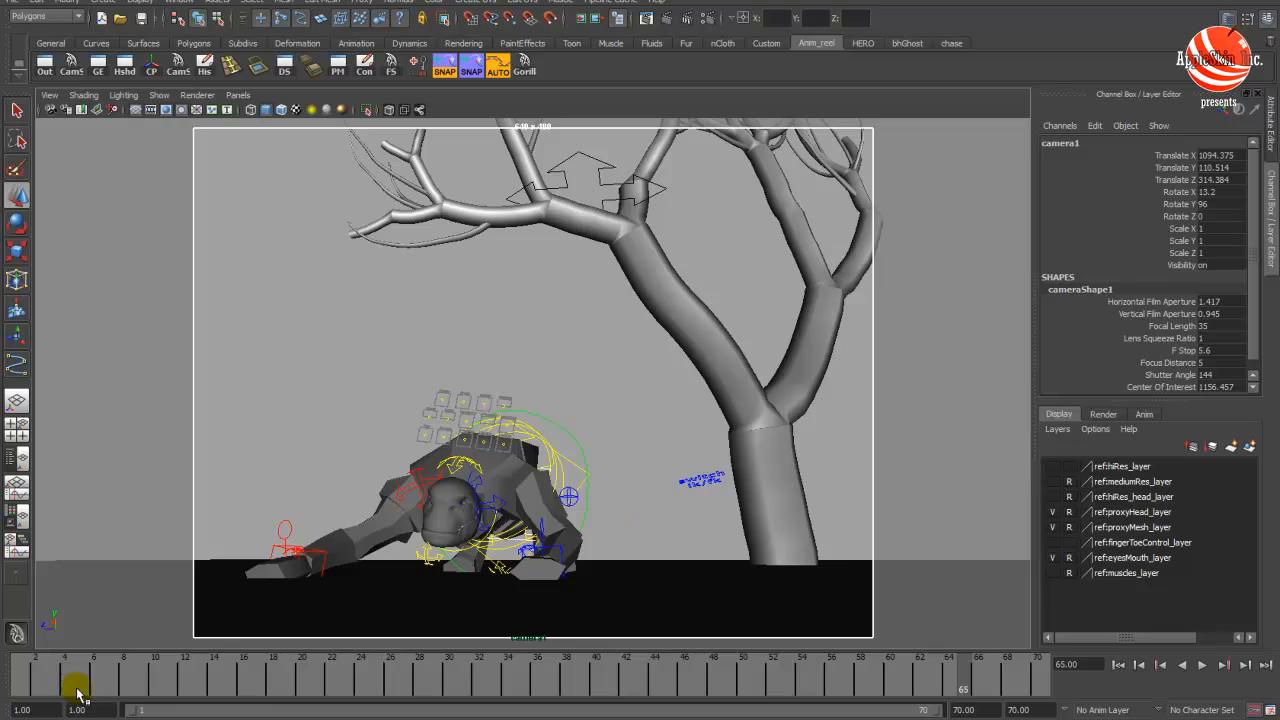
{"action": "key", "text": "alt+v"}
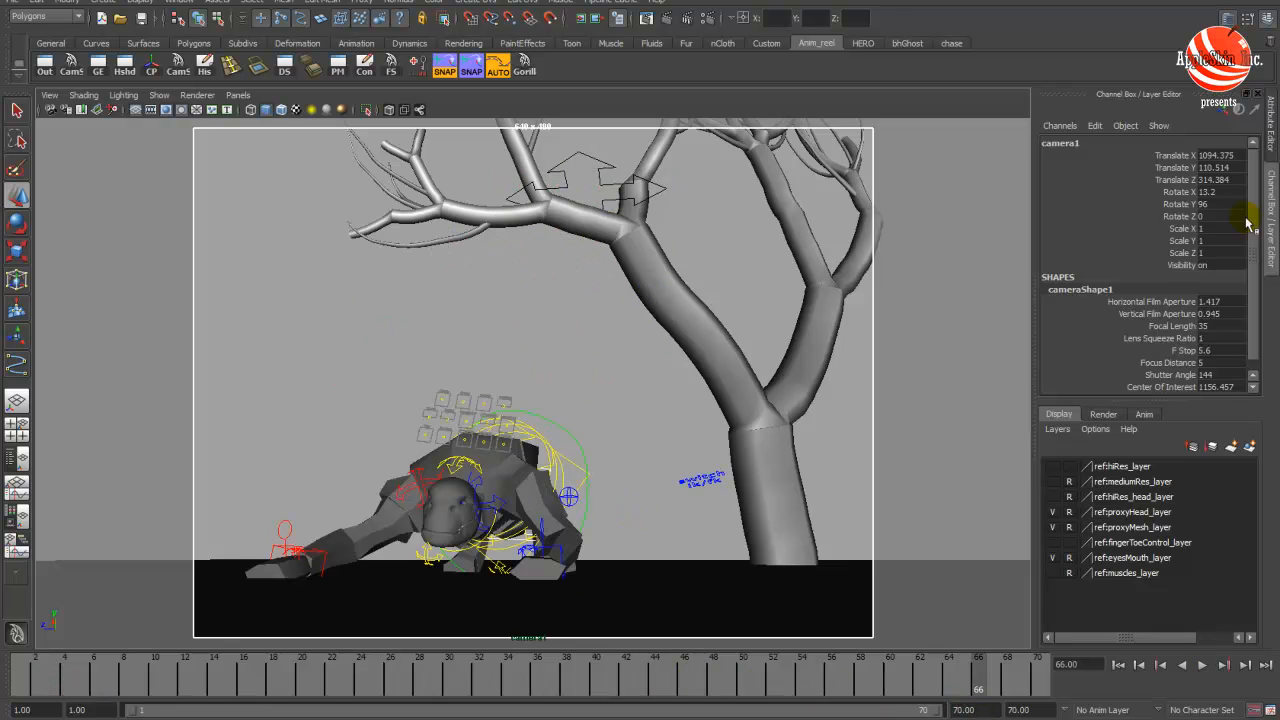
- In camera1's display options, set the gate mask opacity to 0.956 and the gate mask color to black
{"action": "scroll", "coordinate": [1140, 200], "scroll_direction": "down", "scroll_amount": 1}
{"action": "key", "text": "ctrl+a"}
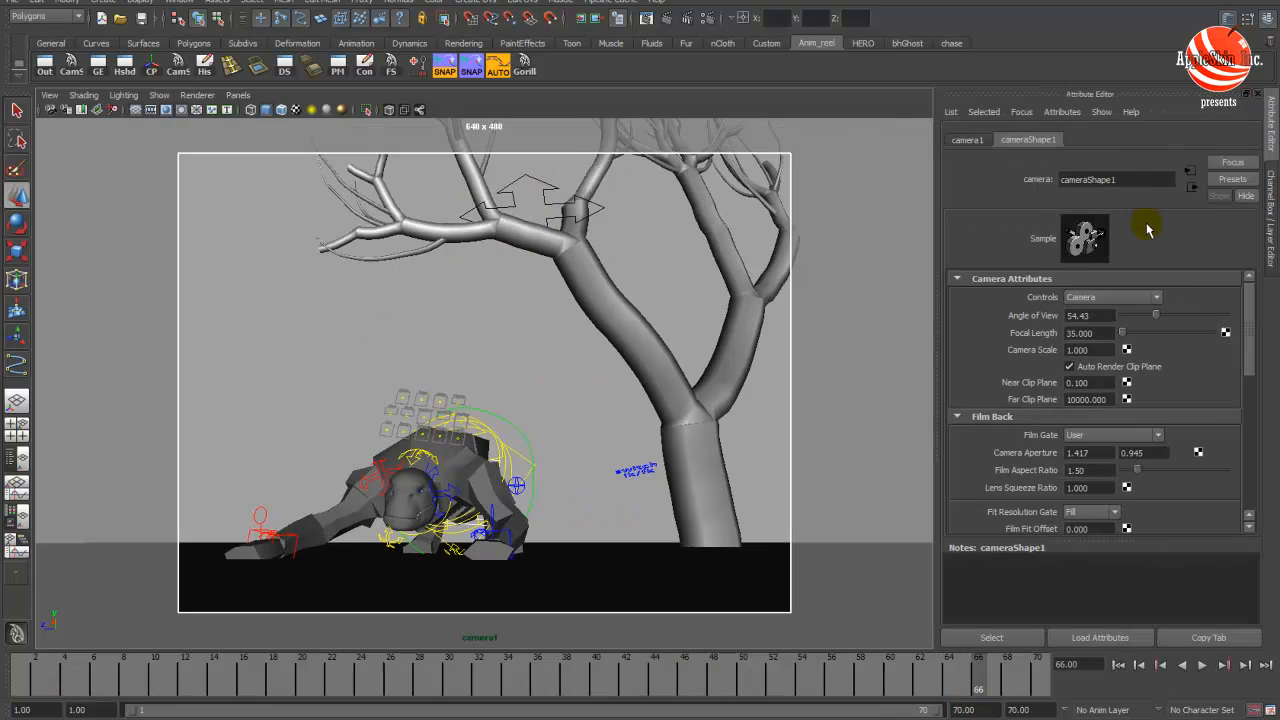
{"action": "scroll", "coordinate": [1135, 440], "scroll_direction": "down", "scroll_amount": 10}
{"action": "left_click", "coordinate": [1035, 432]}
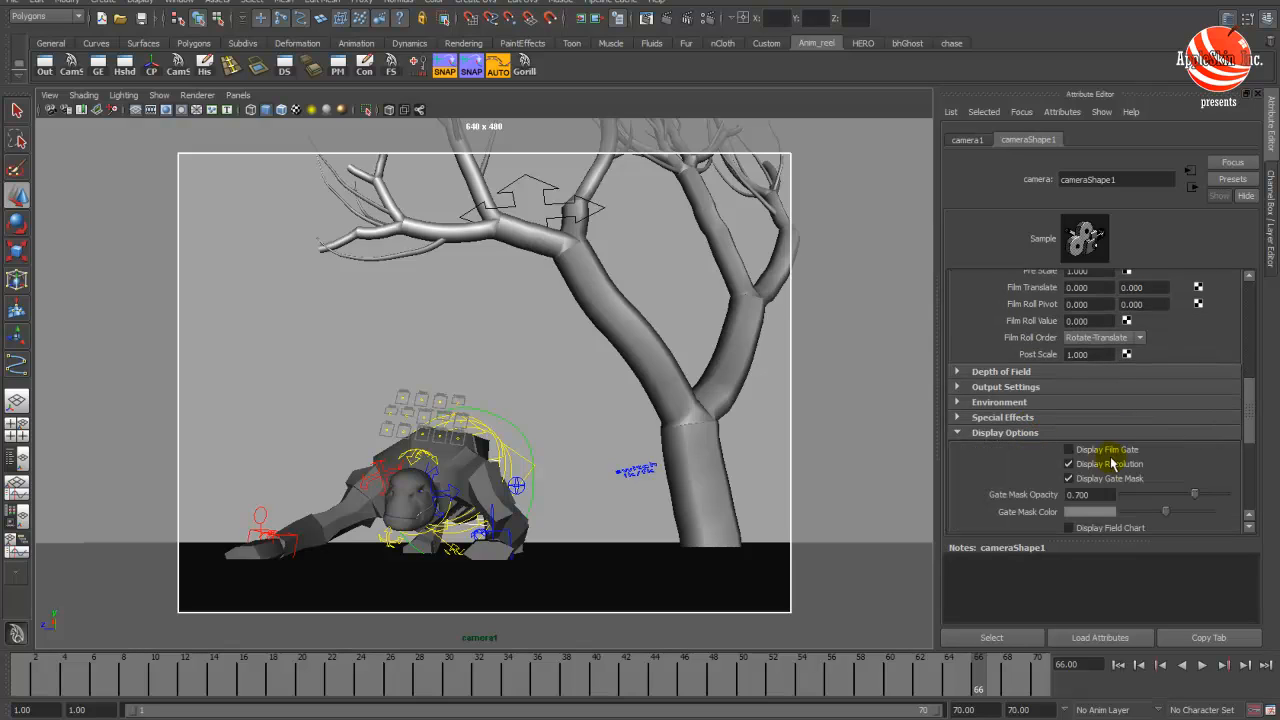
{"action": "left_click", "coordinate": [1220, 494]}
{"action": "left_click_drag", "start_coordinate": [1165, 512], "coordinate": [1129, 513]}
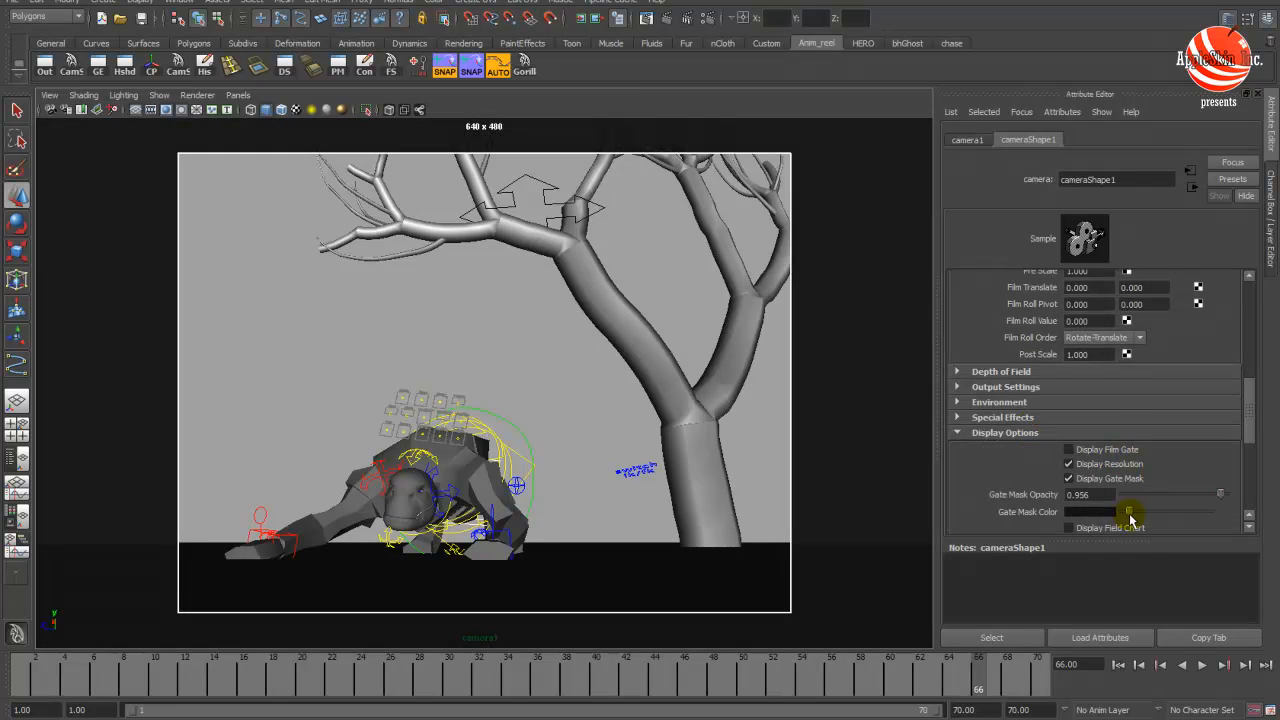
- Lock all of camera1's transform and visibility channels, from Translate X to Visibility
{"action": "left_click", "coordinate": [1271, 220]}
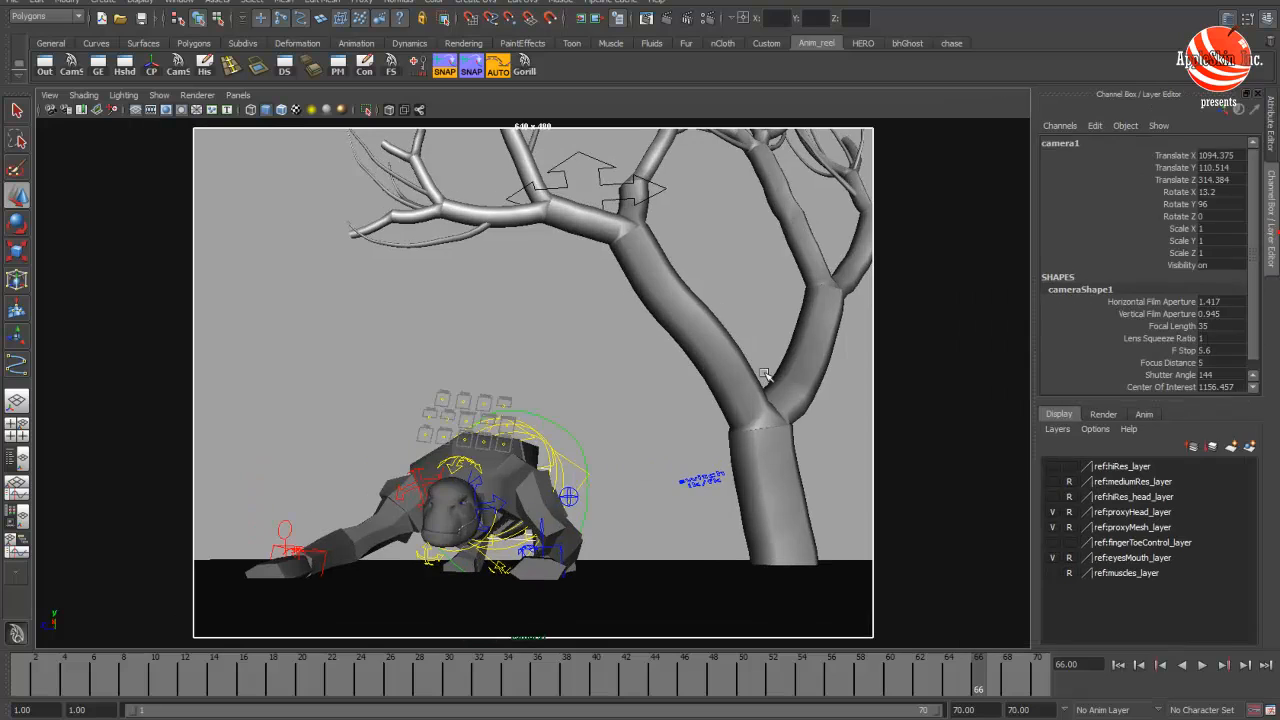
{"action": "left_click_drag", "start_coordinate": [1177, 197], "coordinate": [1172, 264], "text": "shift"}
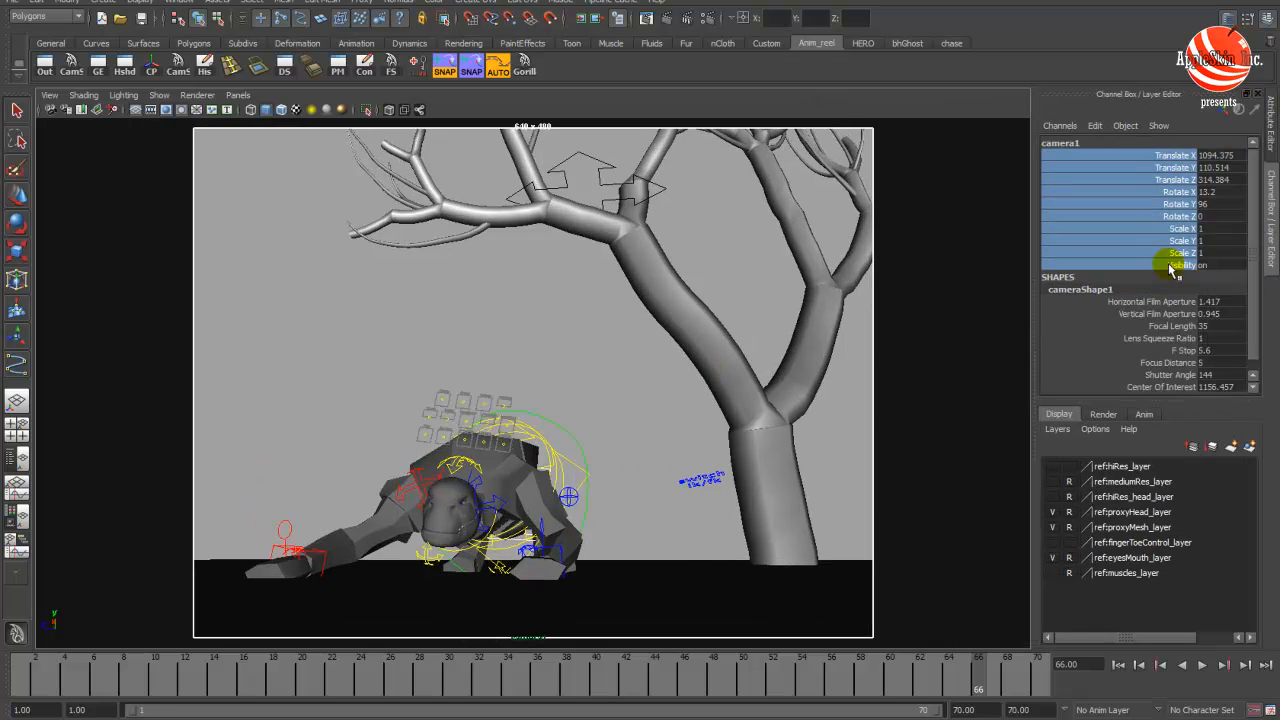
{"action": "right_click", "coordinate": [1167, 268]}
{"action": "left_click", "coordinate": [1165, 557]}
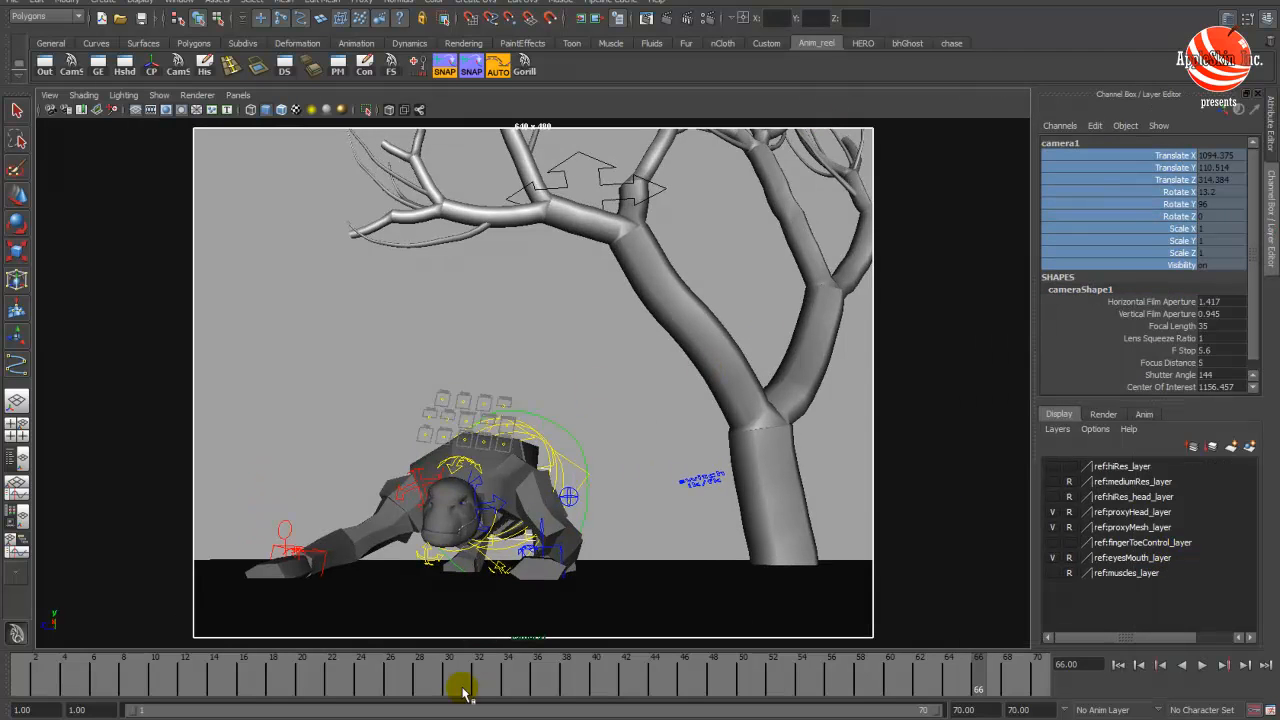
- Scrub and play the animation through the locked camera1, then deselect the camera
{"action": "left_click_drag", "start_coordinate": [30, 690], "coordinate": [948, 680]}
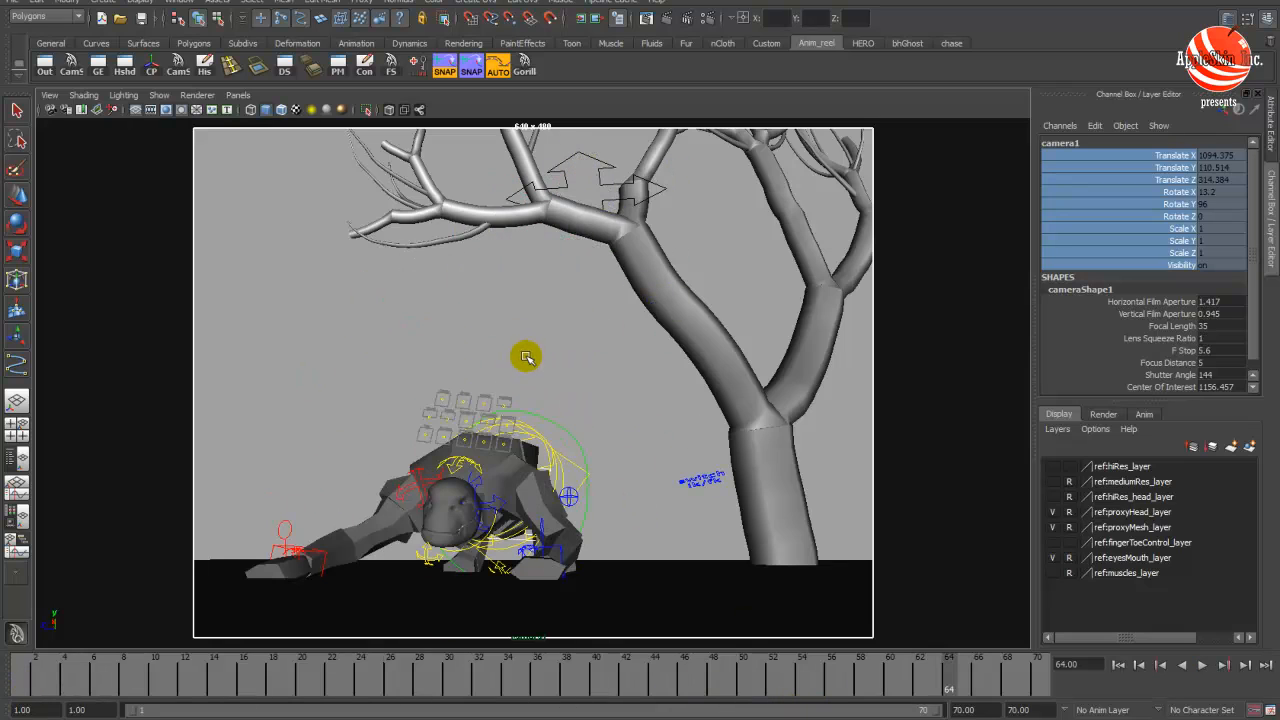
{"action": "key", "text": "alt+v"}
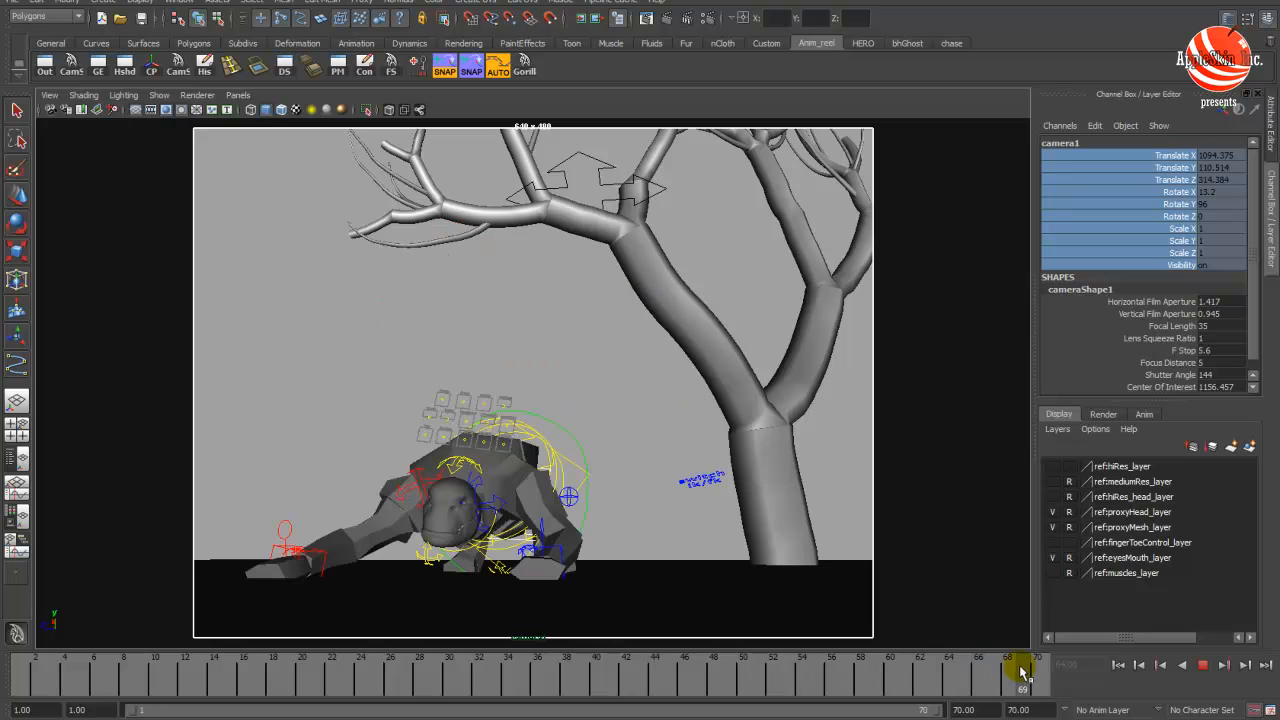
{"action": "left_click", "coordinate": [544, 324]}
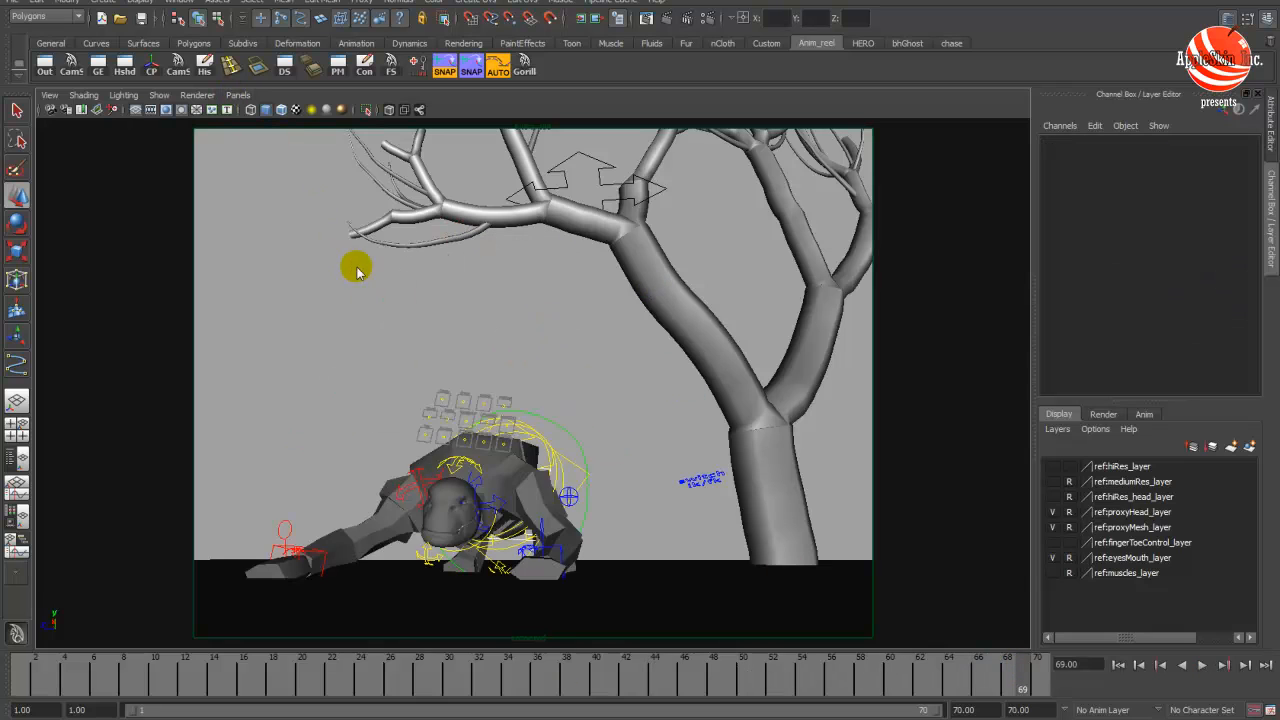
- Replace the Hypergraph pane in the multi-pane layout with a shaded camera1 view that displays only polygons
{"action": "key", "text": "space"}
{"action": "left_click", "coordinate": [807, 95]}
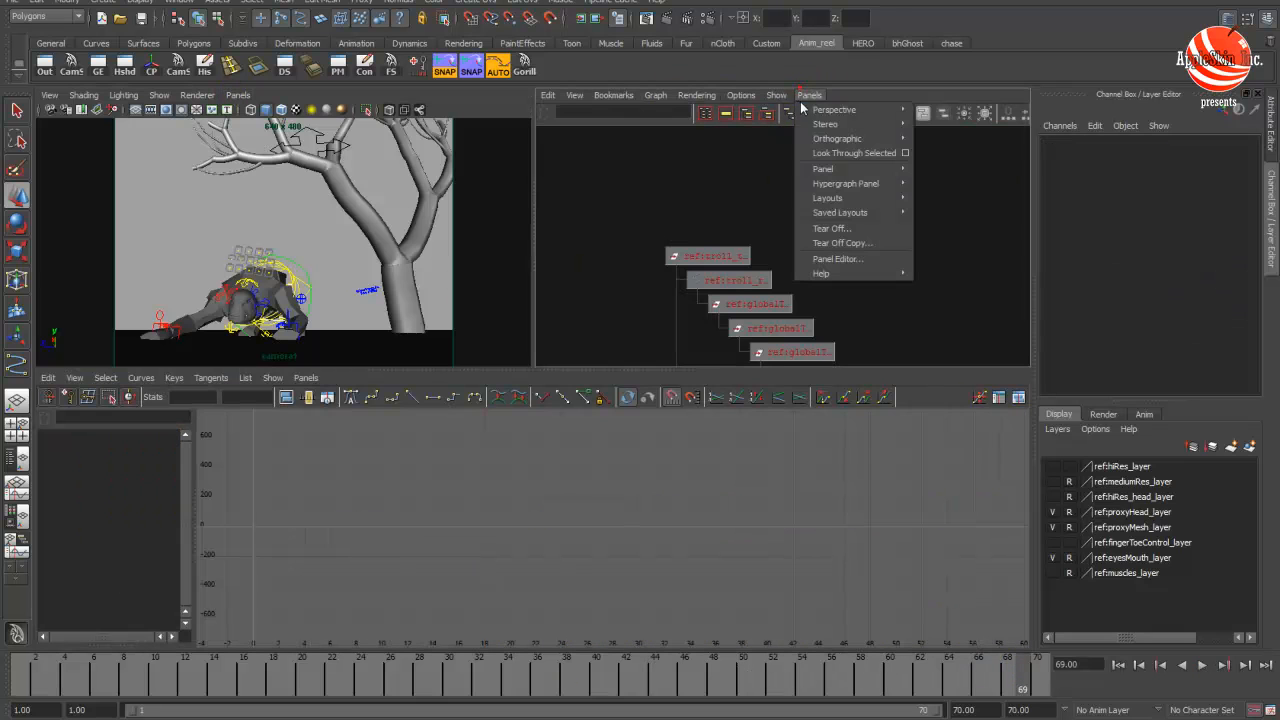
{"action": "left_click", "coordinate": [945, 112]}
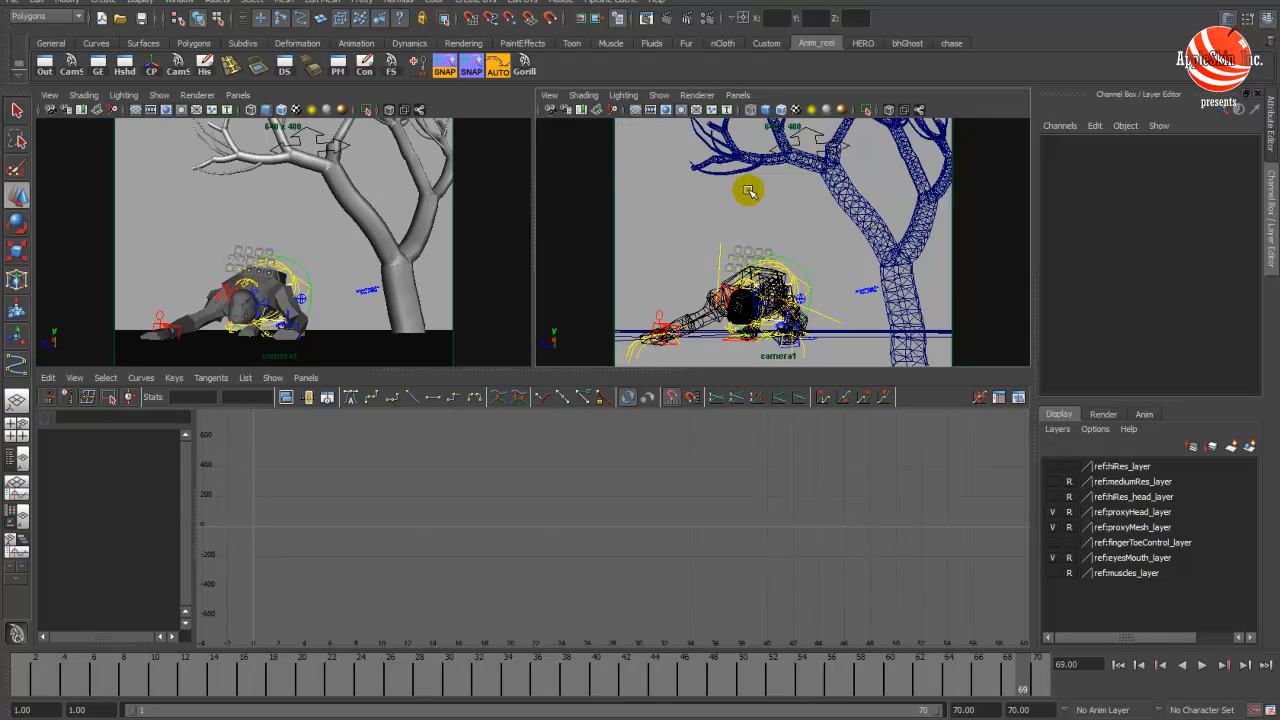
{"action": "key", "text": "5"}
{"action": "left_click", "coordinate": [659, 95]}
{"action": "left_click", "coordinate": [674, 147]}
{"action": "left_click", "coordinate": [659, 95]}
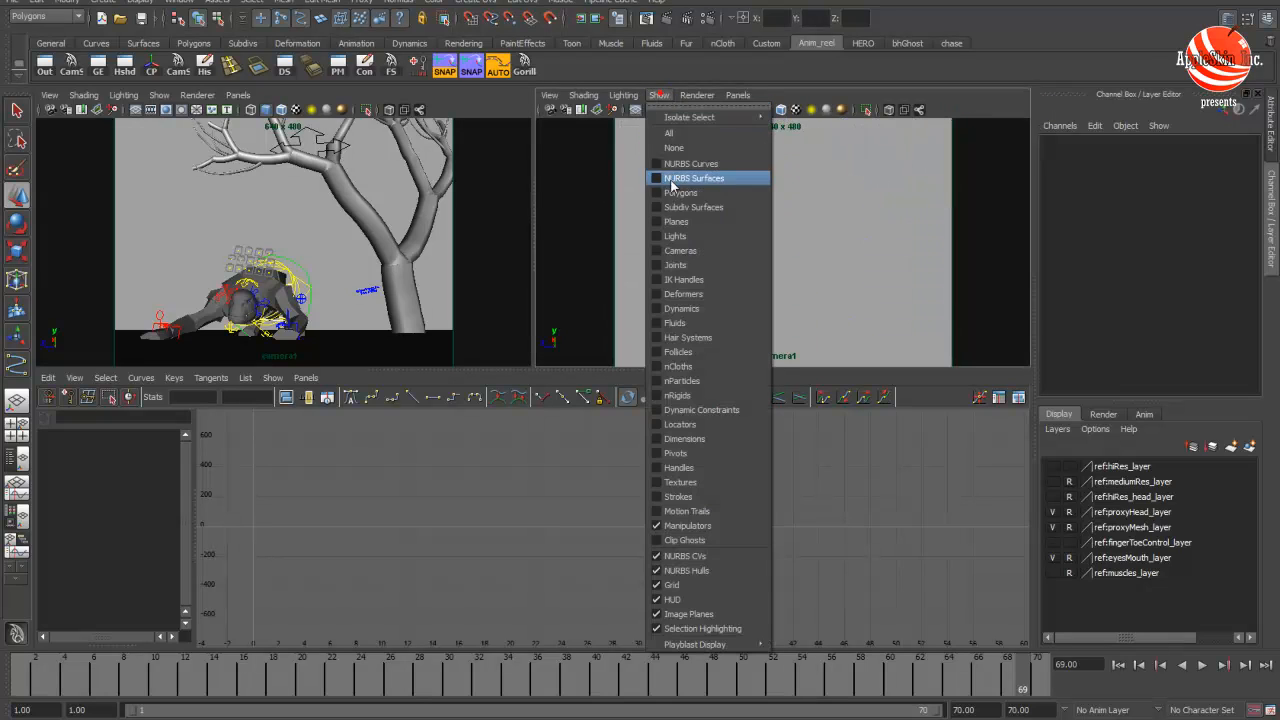
{"action": "left_click", "coordinate": [670, 193]}
- Set the other upper viewport to the perspective view, enlarge both viewports over the Graph Editor, and frame the troll
{"action": "key", "text": "space"}
{"action": "left_click_drag", "start_coordinate": [293, 248], "coordinate": [307, 284]}
{"action": "middle_click_drag", "start_coordinate": [307, 284], "coordinate": [329, 244], "text": "alt"}
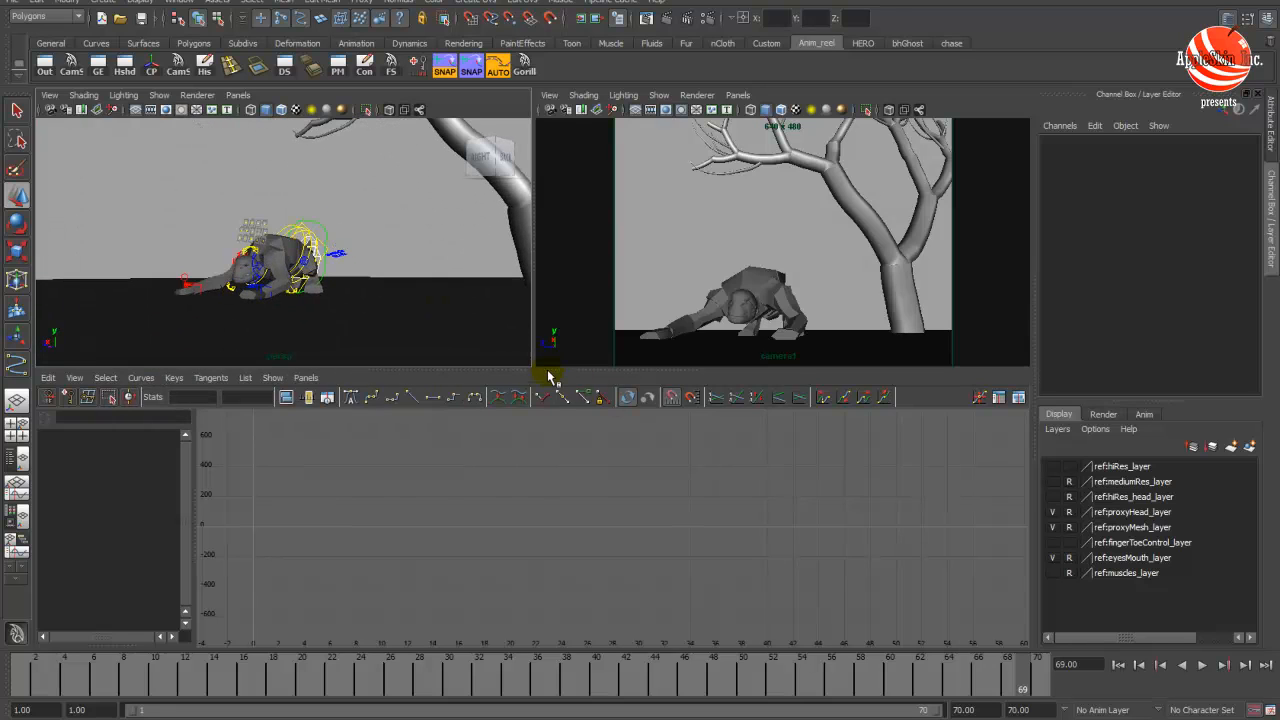
{"action": "left_click_drag", "start_coordinate": [543, 369], "coordinate": [543, 478]}
{"action": "left_click_drag", "start_coordinate": [140, 292], "coordinate": [809, 323], "text": "alt"}
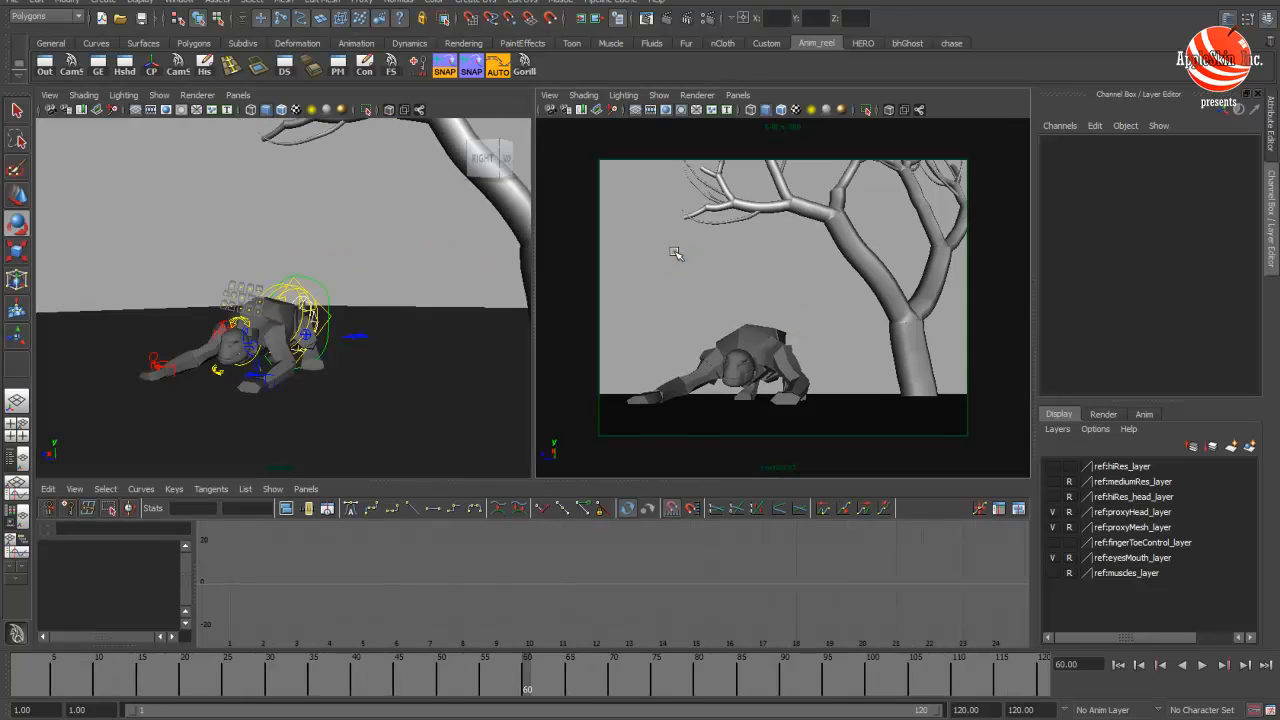
{"action": "left_click_drag", "start_coordinate": [237, 290], "coordinate": [300, 345], "text": "alt"}
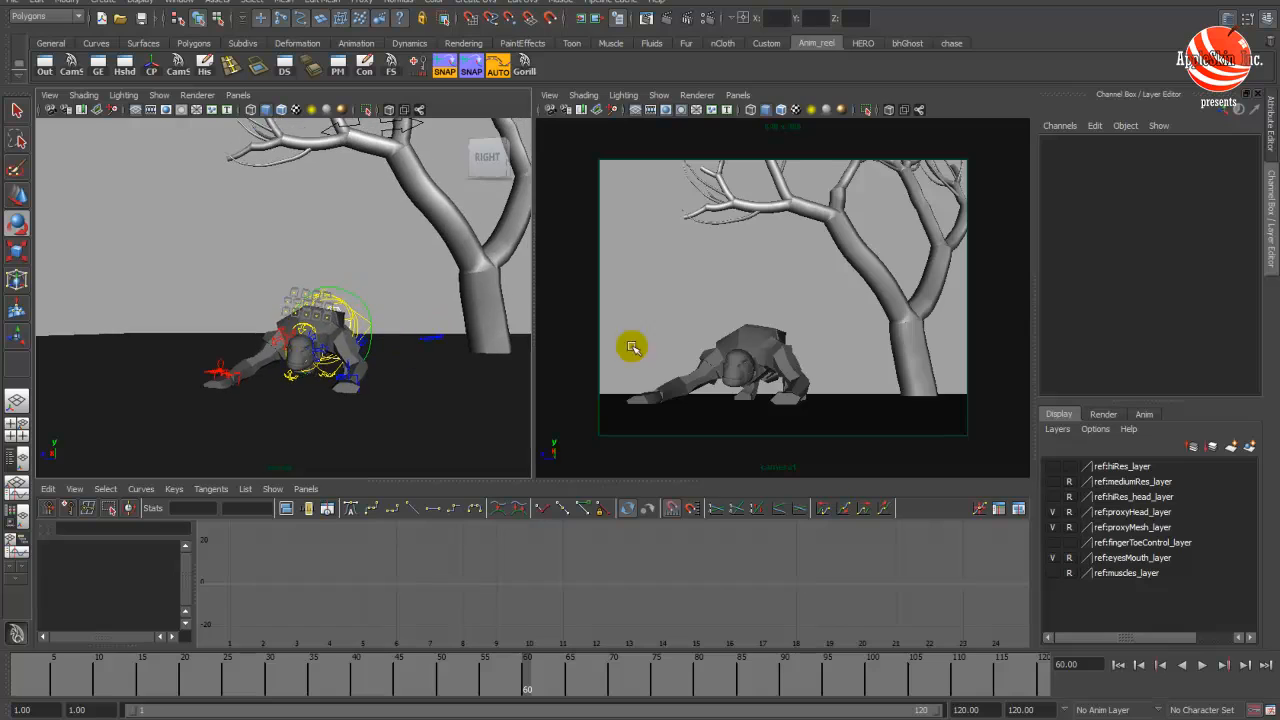
{"action": "key", "text": "space"}
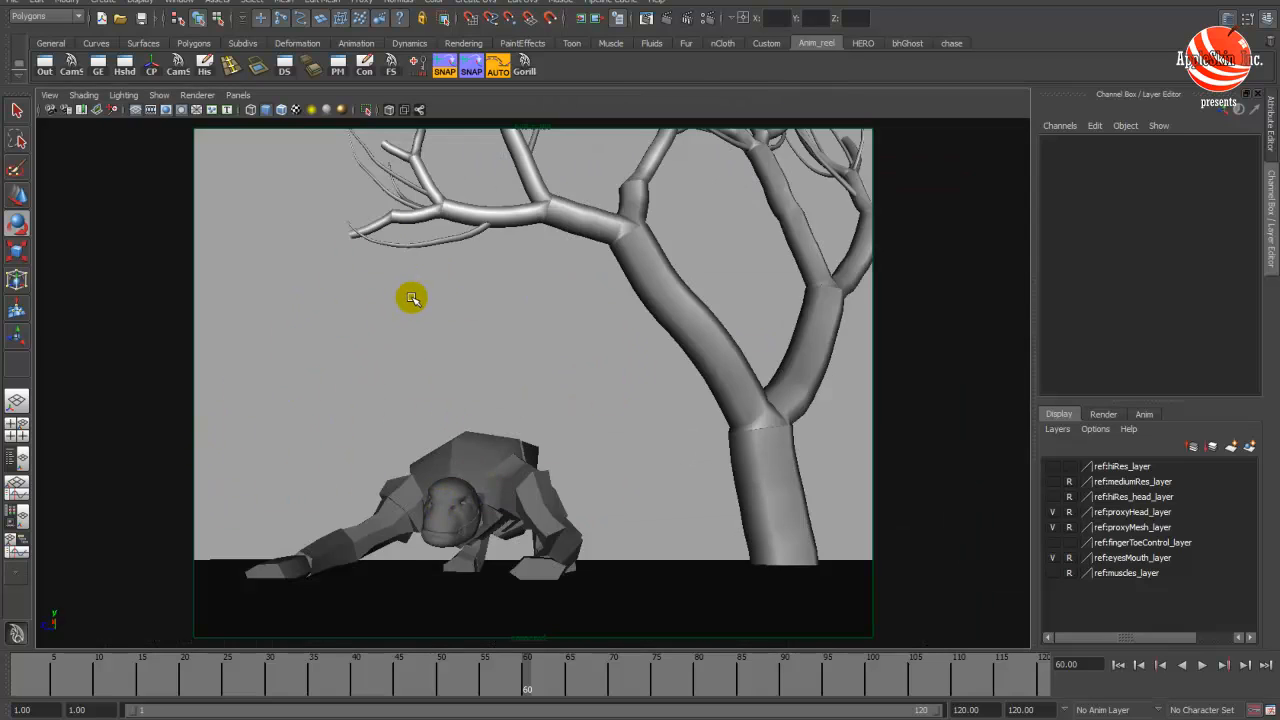
{"action": "key", "text": "space"}
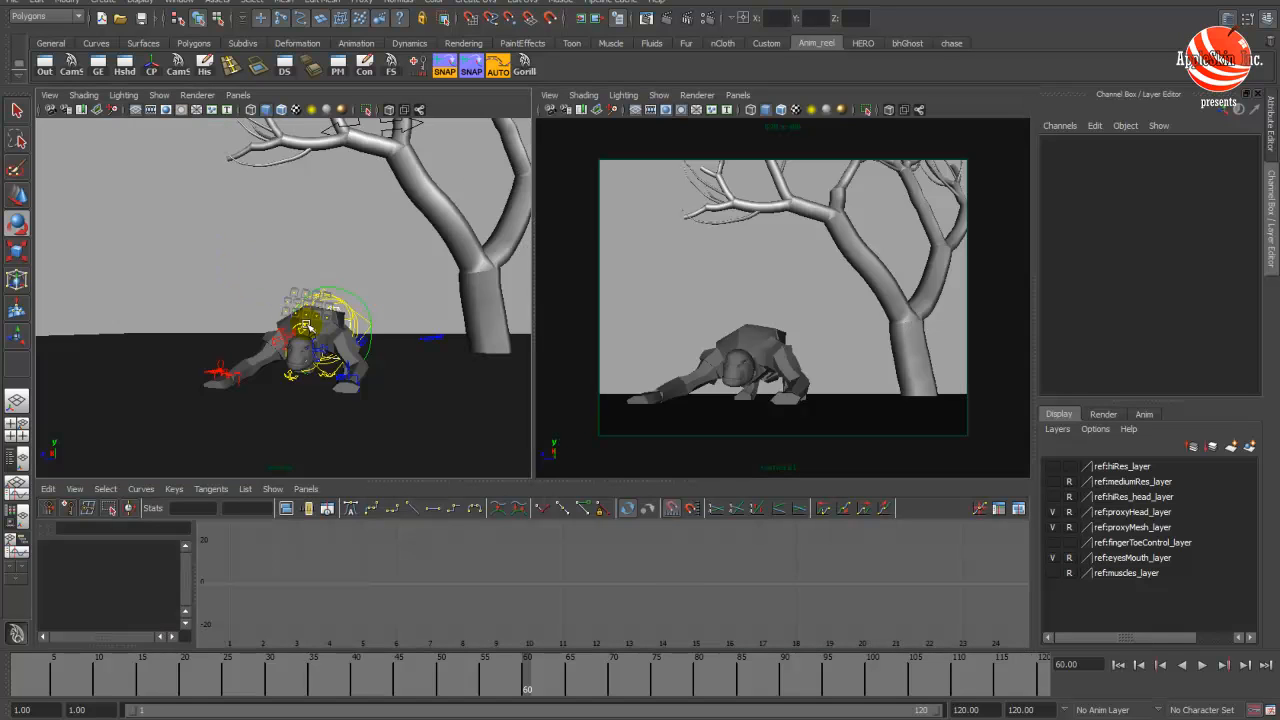
{"action": "left_click_drag", "start_coordinate": [335, 321], "coordinate": [232, 325], "text": "alt"}
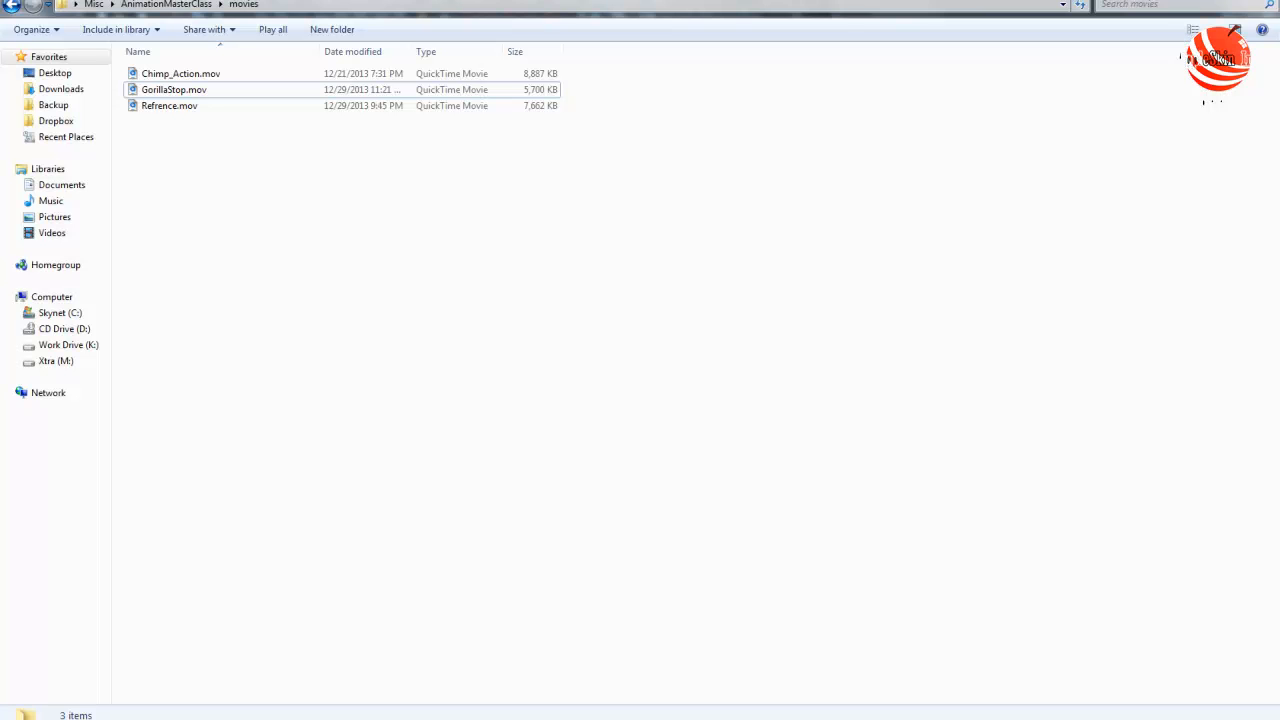
- Open GorillaStop.mov from the movies folder and study the gorilla's planted-arm stopping pose, then return to Maya
{"action": "left_click", "coordinate": [176, 95]}
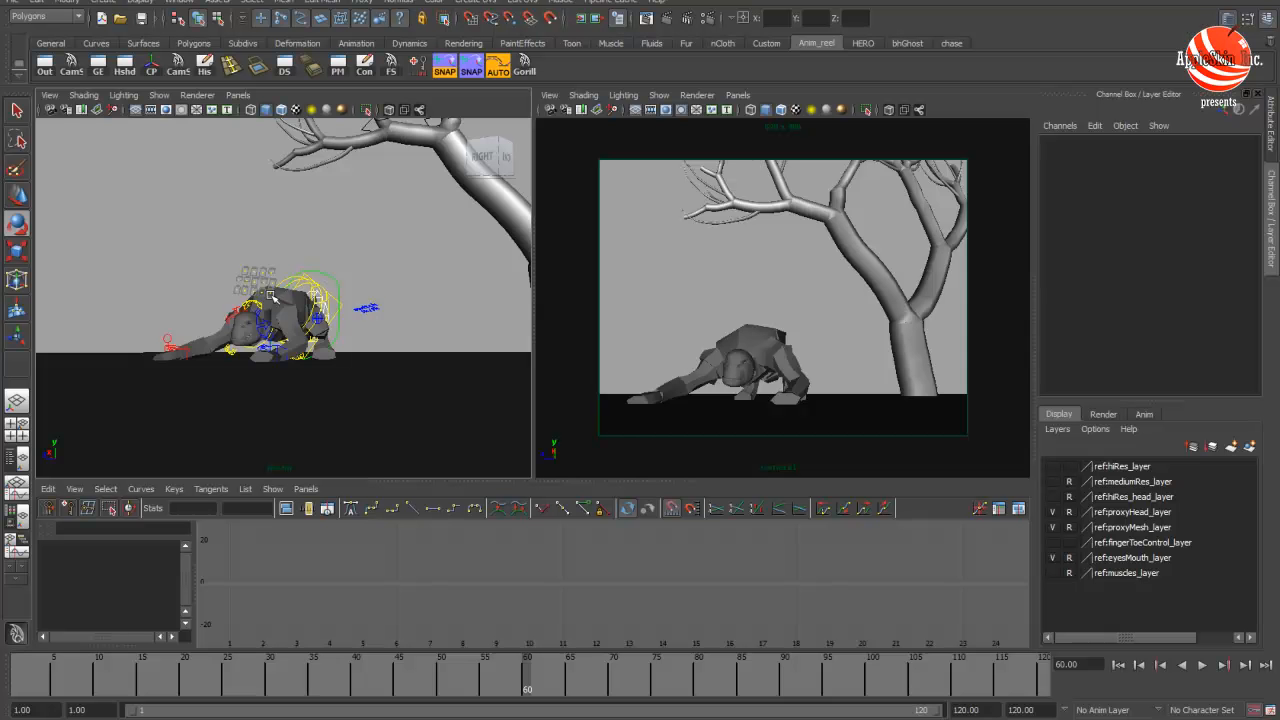
{"action": "left_click_drag", "start_coordinate": [273, 297], "coordinate": [318, 293], "text": "alt"}
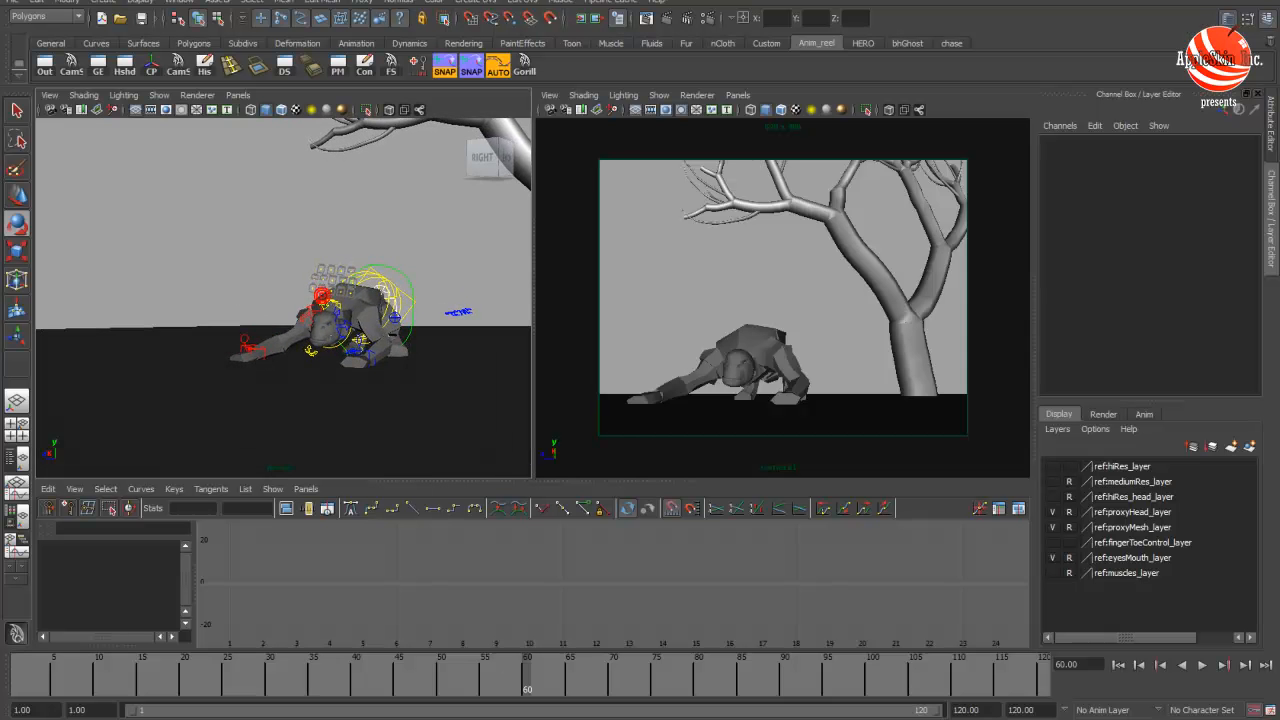
{"action": "left_click", "coordinate": [488, 717]}
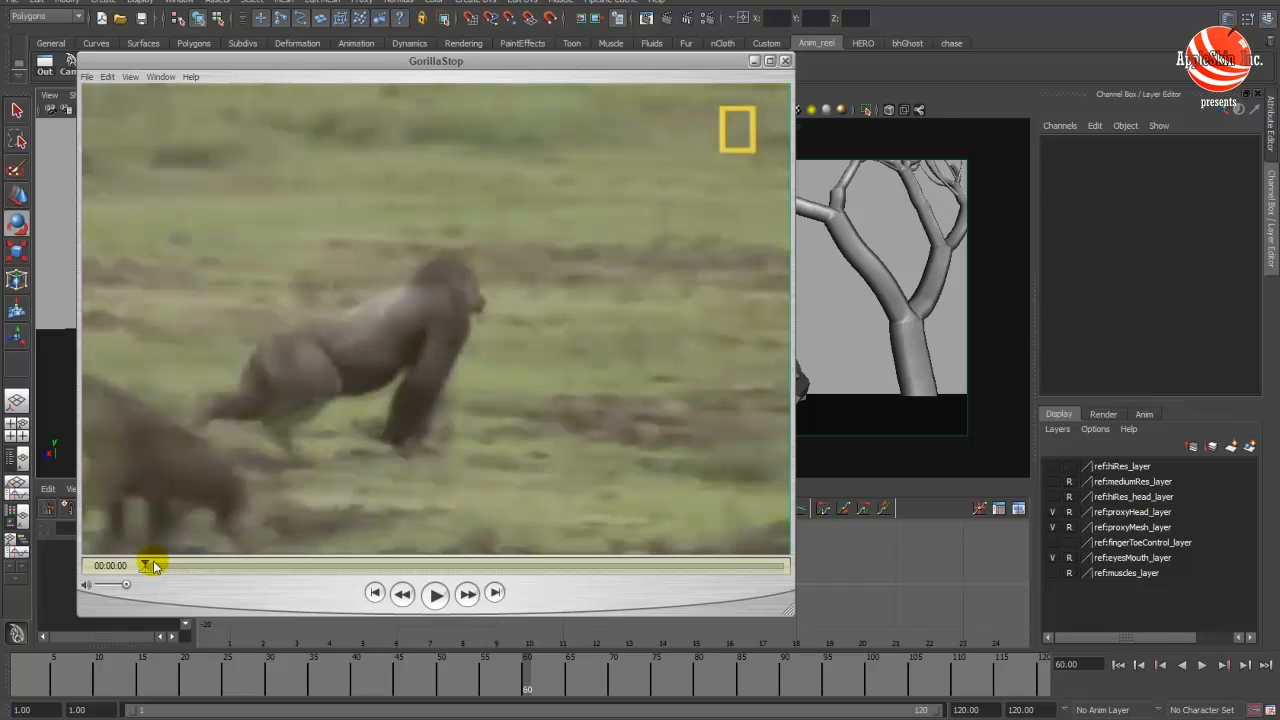
{"action": "left_click_drag", "start_coordinate": [150, 565], "coordinate": [397, 580]}
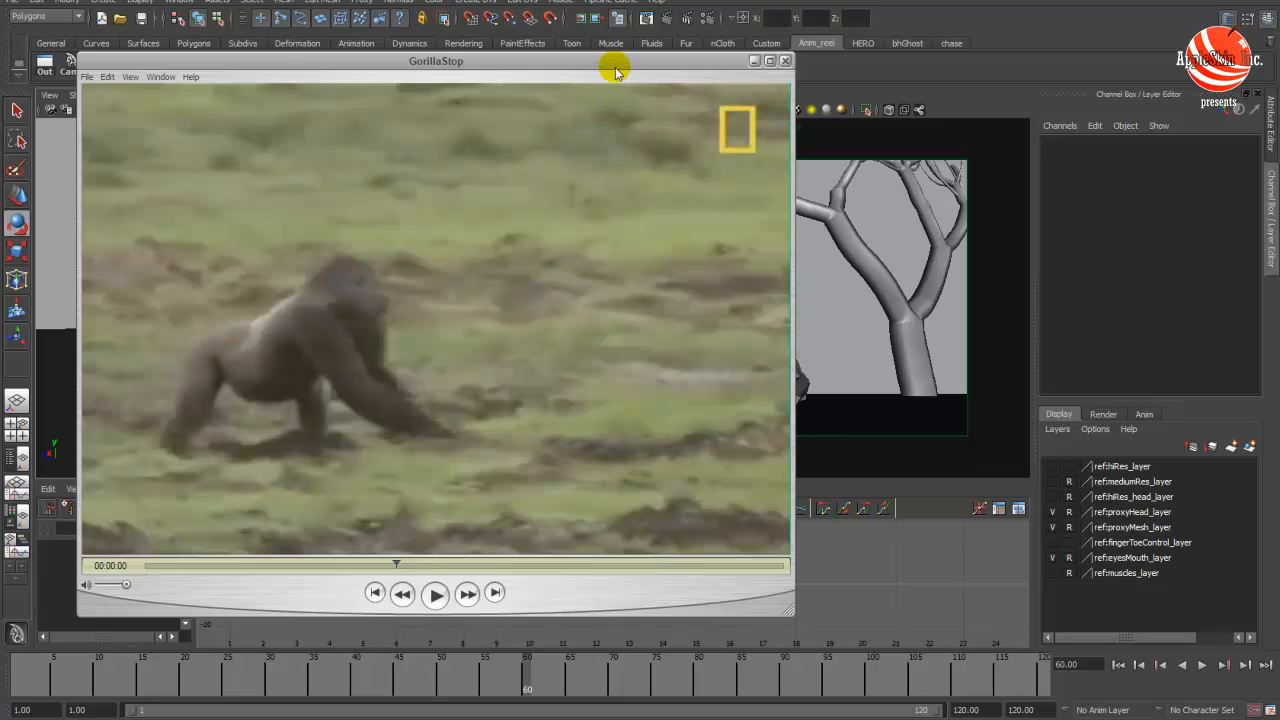
{"action": "left_click_drag", "start_coordinate": [615, 70], "coordinate": [502, 87]}
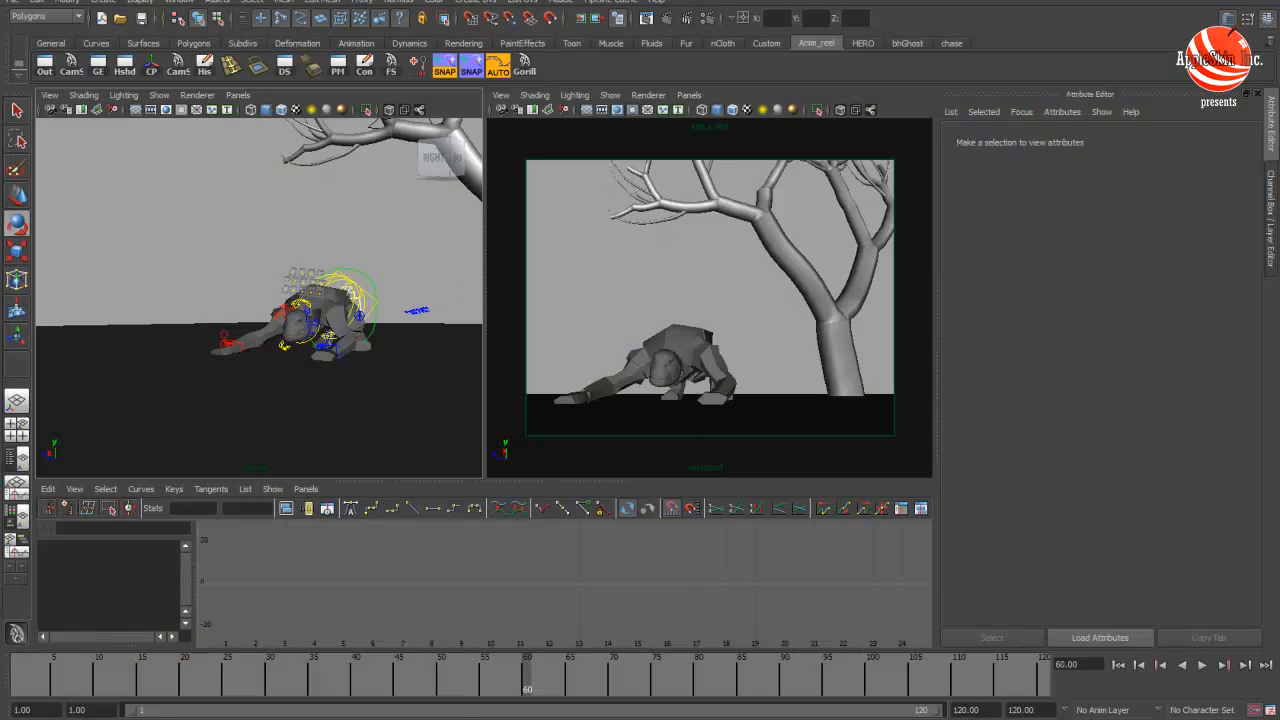
{"action": "key", "text": "alt+Tab"}
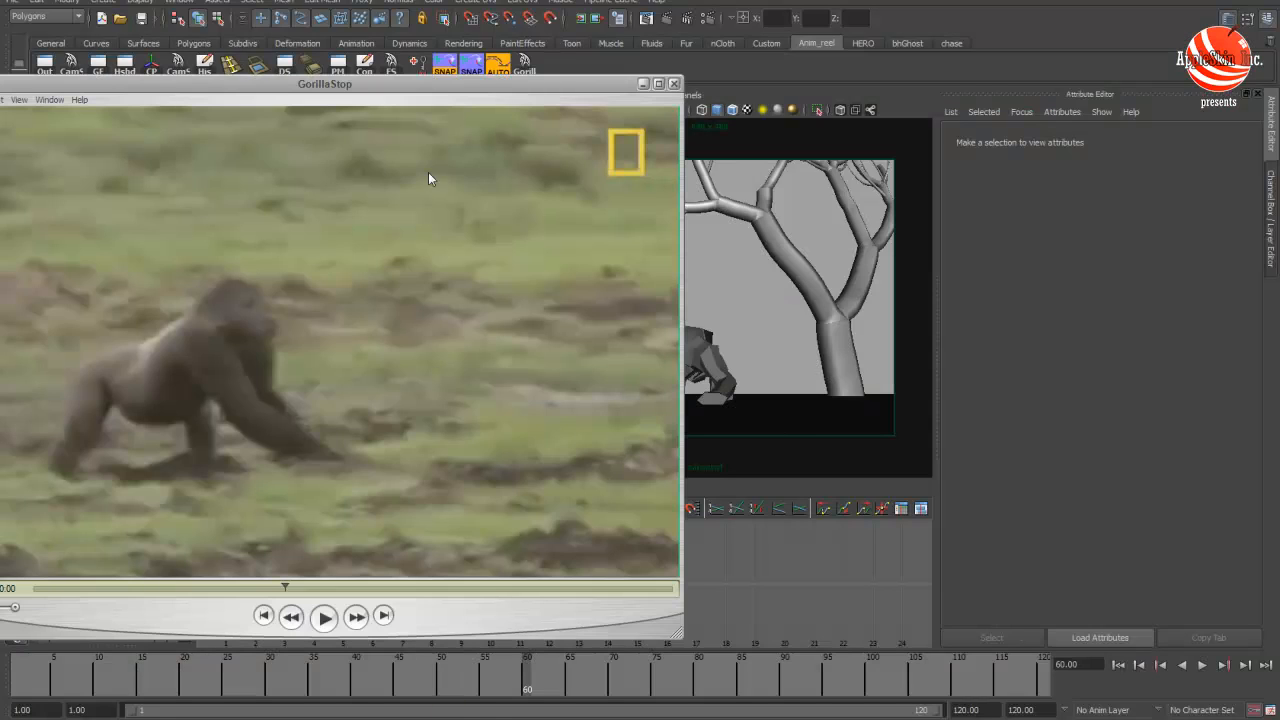
{"action": "left_click_drag", "start_coordinate": [557, 87], "coordinate": [764, 131]}
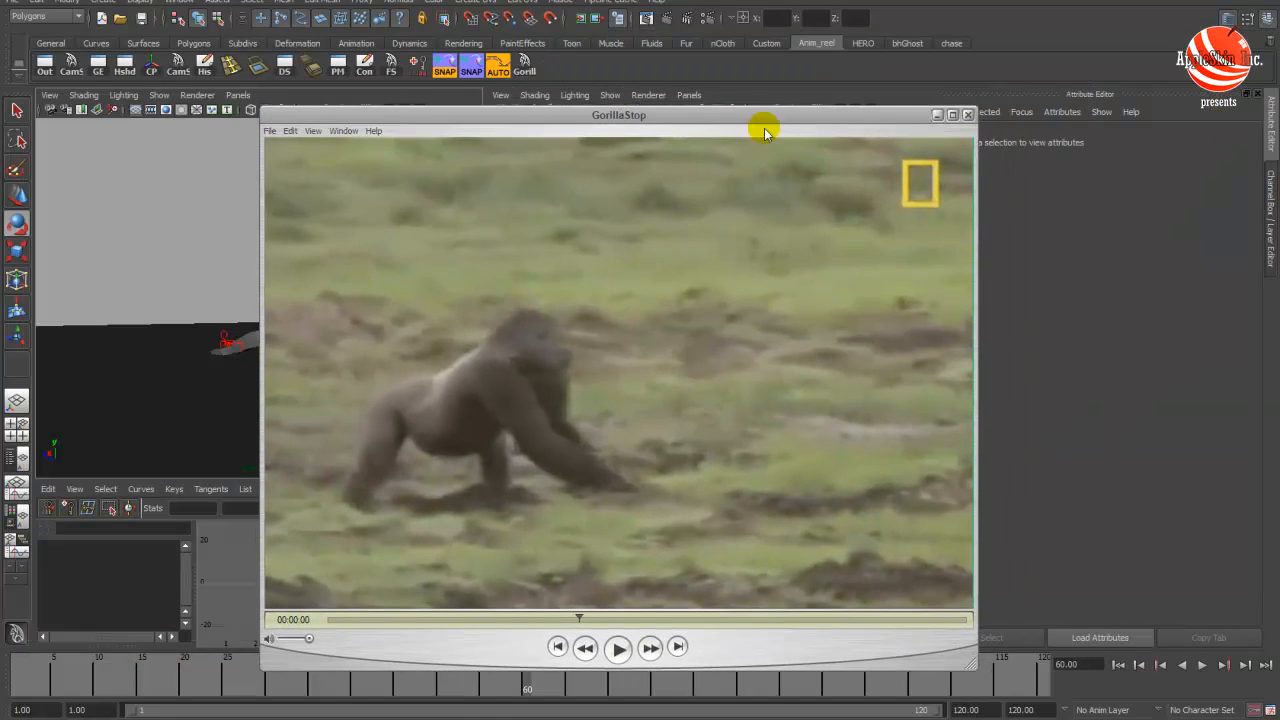
{"action": "left_click", "coordinate": [938, 117]}
- Maximize the perspective view in side profile, scrub to frame 57, and compare the troll's crouch with the gorilla reference
{"action": "left_click_drag", "start_coordinate": [209, 299], "coordinate": [297, 330], "text": "alt"}
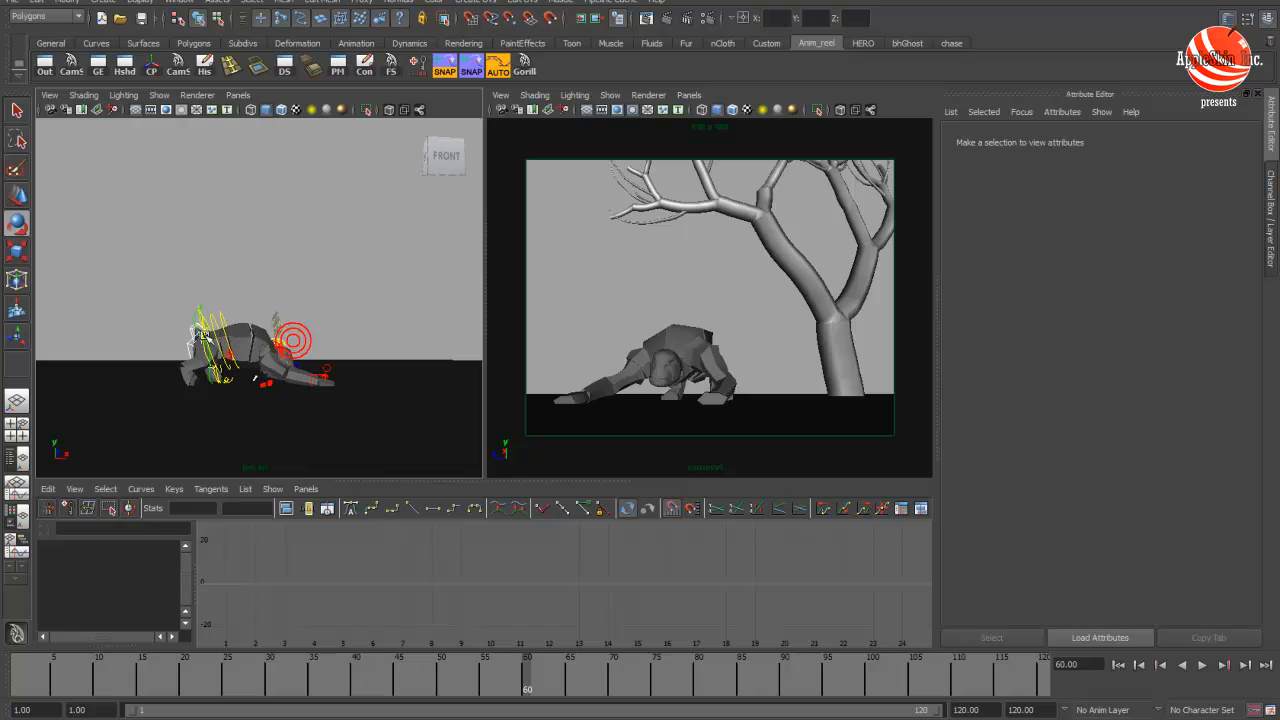
{"action": "key", "text": "space"}
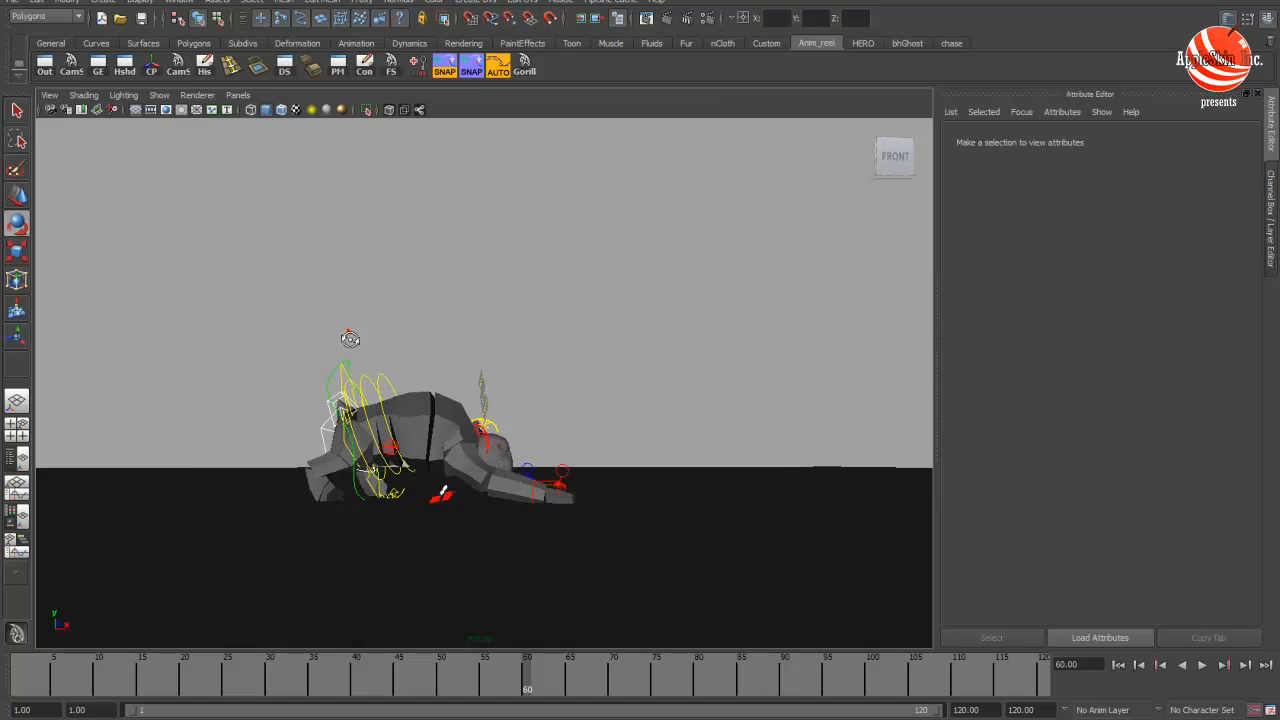
{"action": "right_click_drag", "start_coordinate": [349, 339], "coordinate": [516, 377], "text": "alt"}
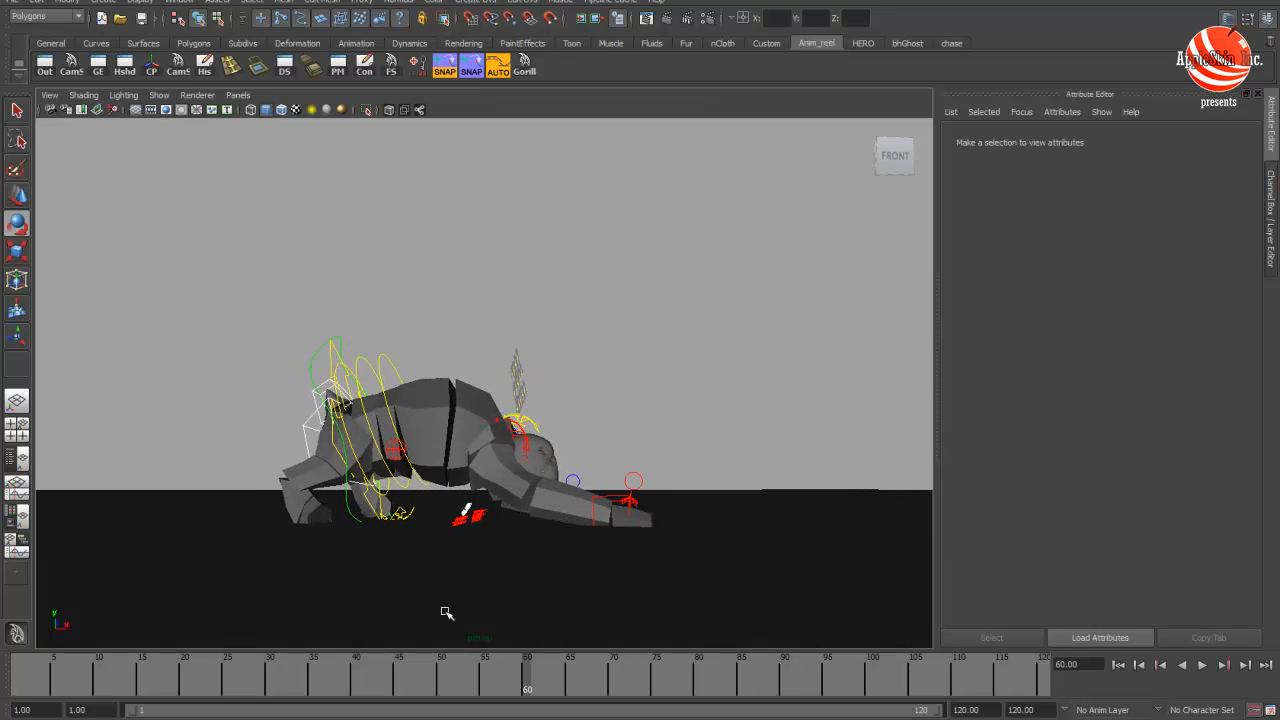
{"action": "left_click_drag", "start_coordinate": [470, 677], "coordinate": [503, 677]}
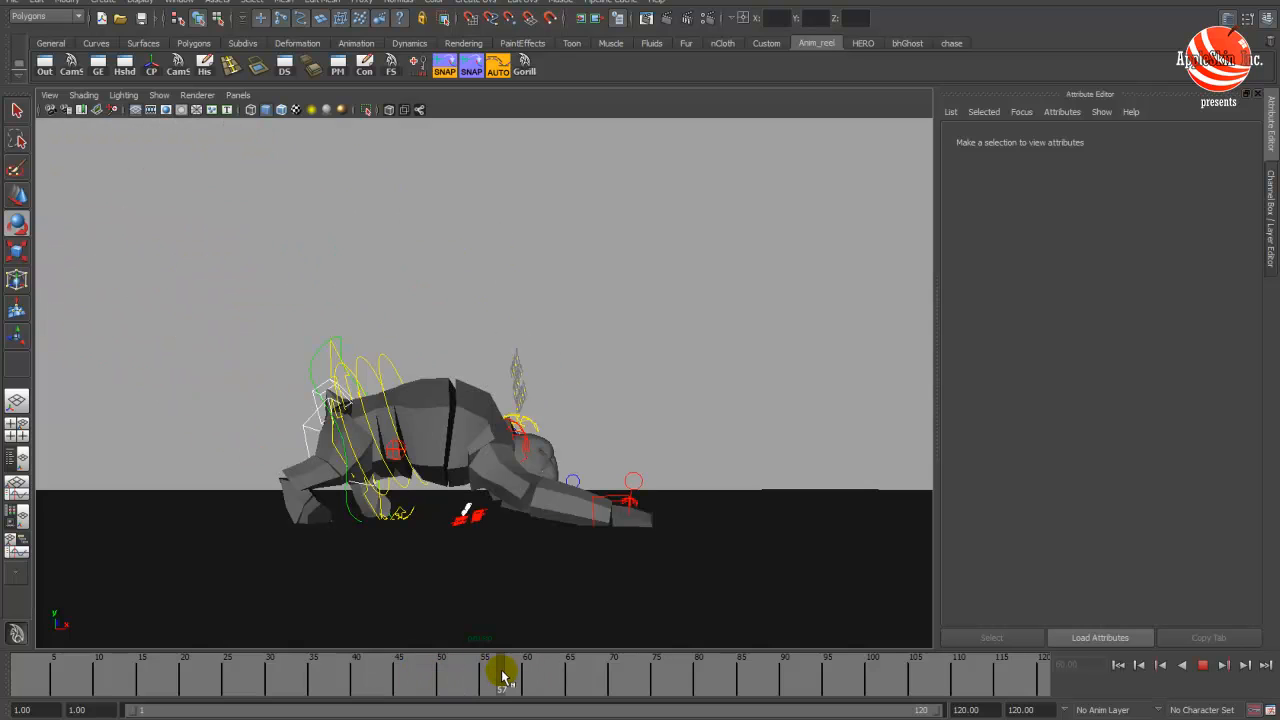
{"action": "key", "text": "alt+Tab"}
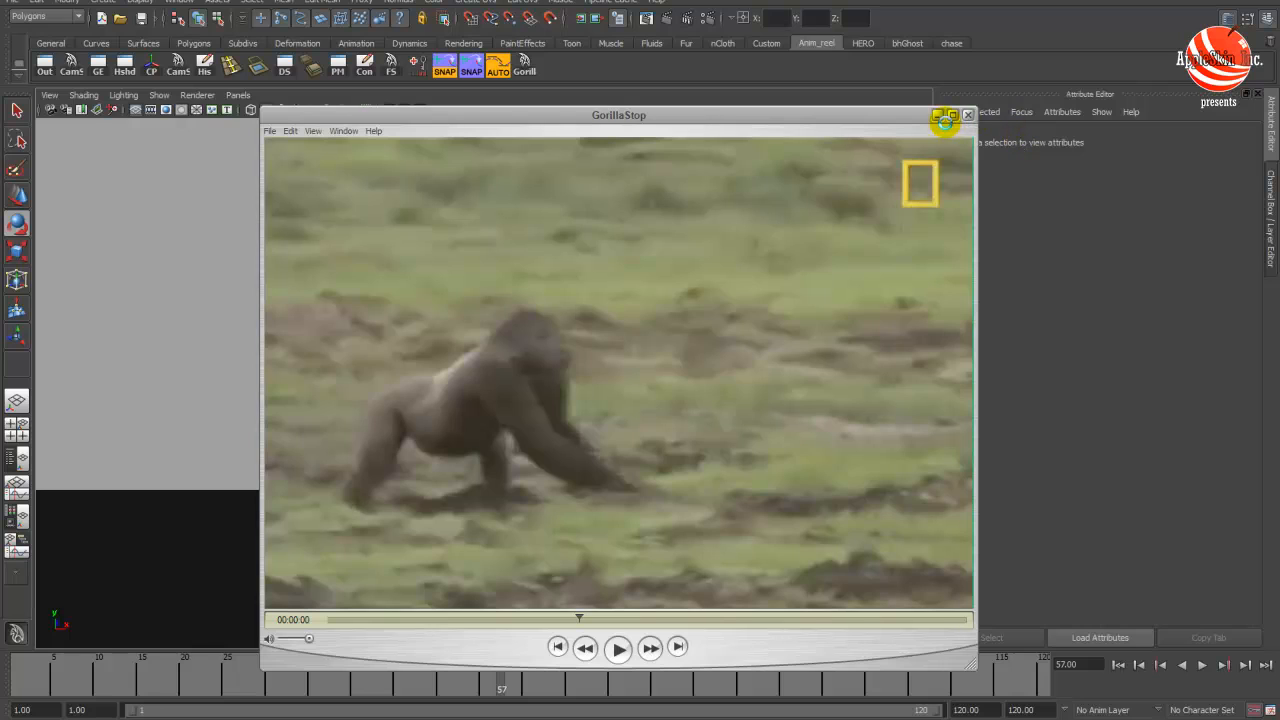
{"action": "left_click", "coordinate": [936, 114]}
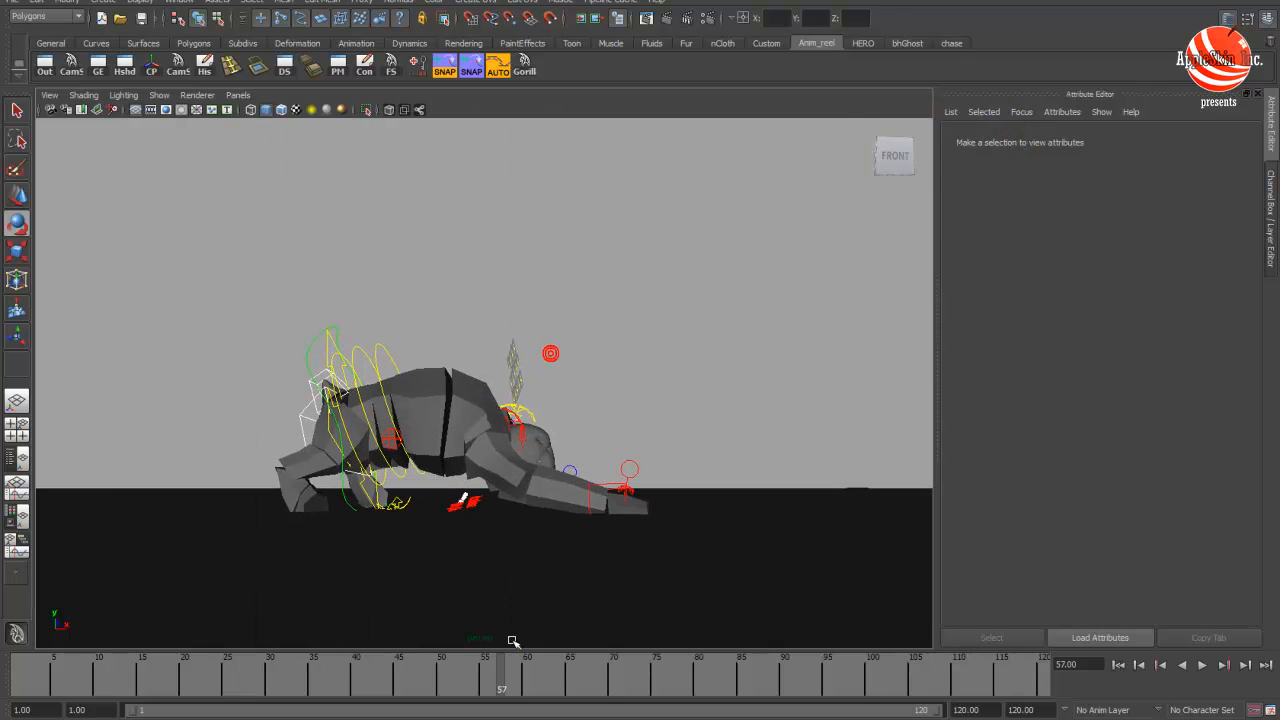
- Select all the troll's controls and key the frame 55 landing pose again at frame 59
{"action": "left_click", "coordinate": [300, 259]}
{"action": "left_click", "coordinate": [533, 67]}
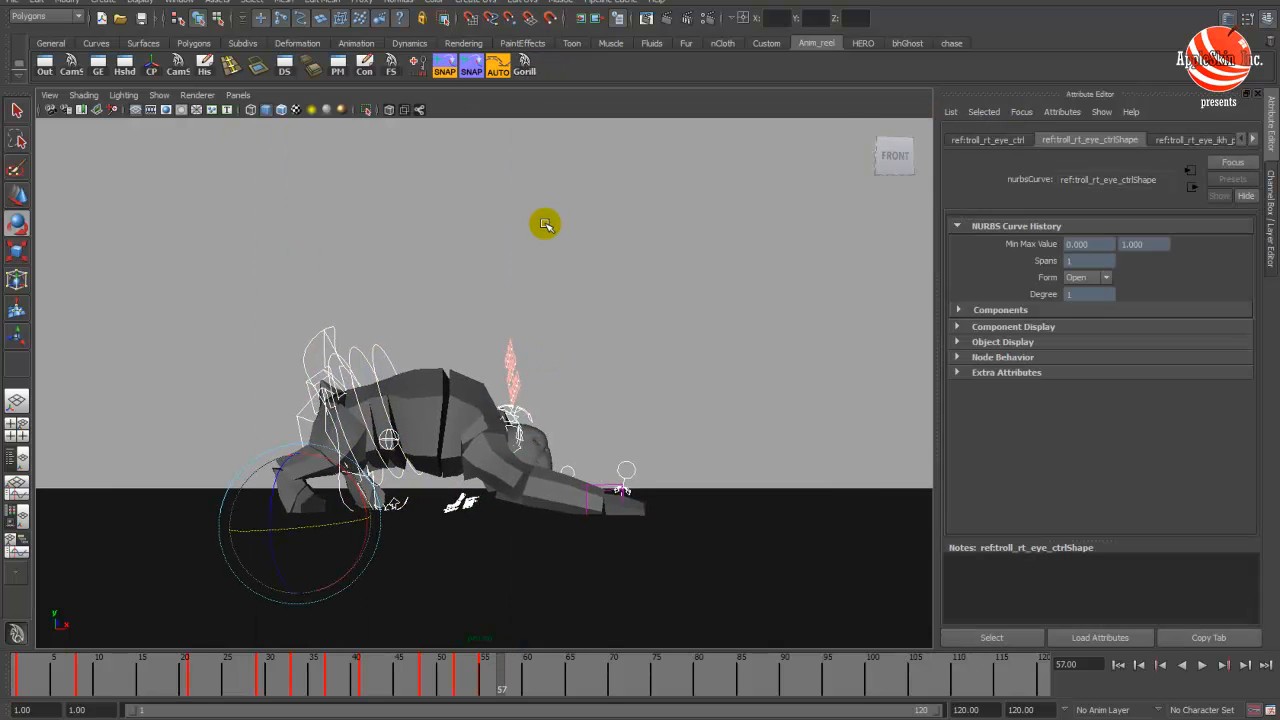
{"action": "left_click_drag", "start_coordinate": [432, 671], "coordinate": [487, 686]}
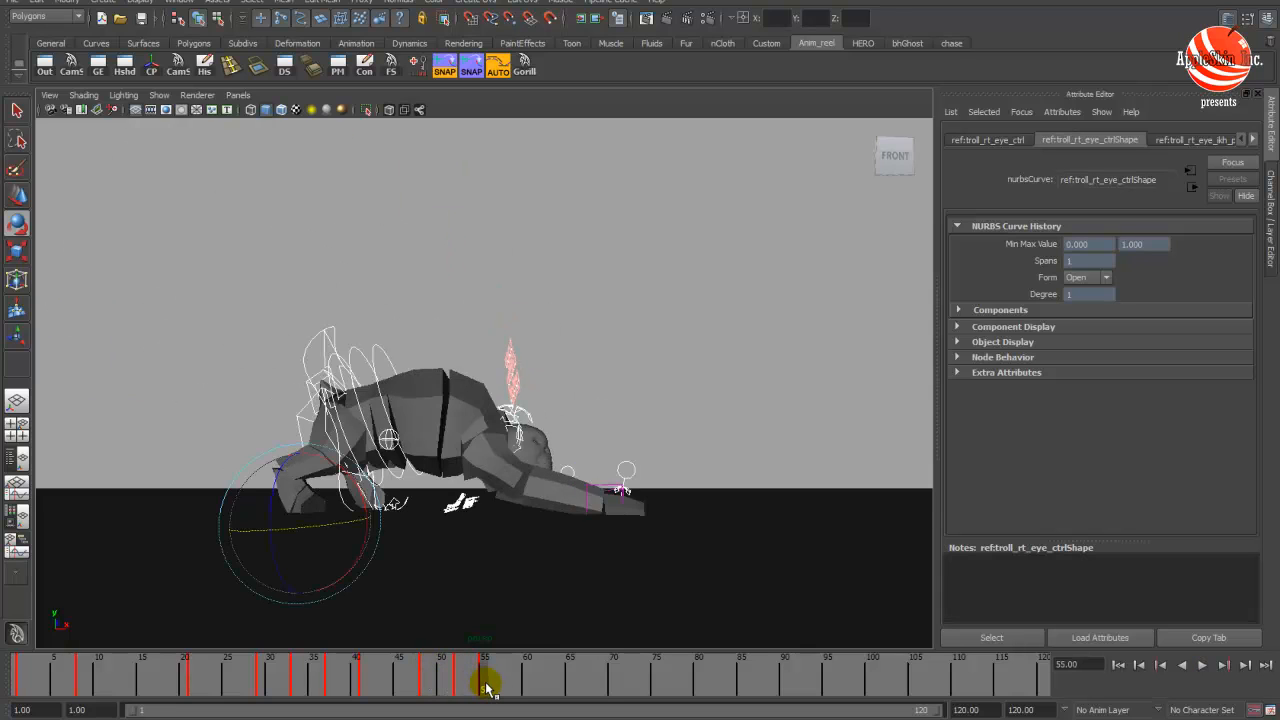
{"action": "left_click_drag", "start_coordinate": [368, 690], "coordinate": [519, 690]}
{"action": "key", "text": "alt+v"}
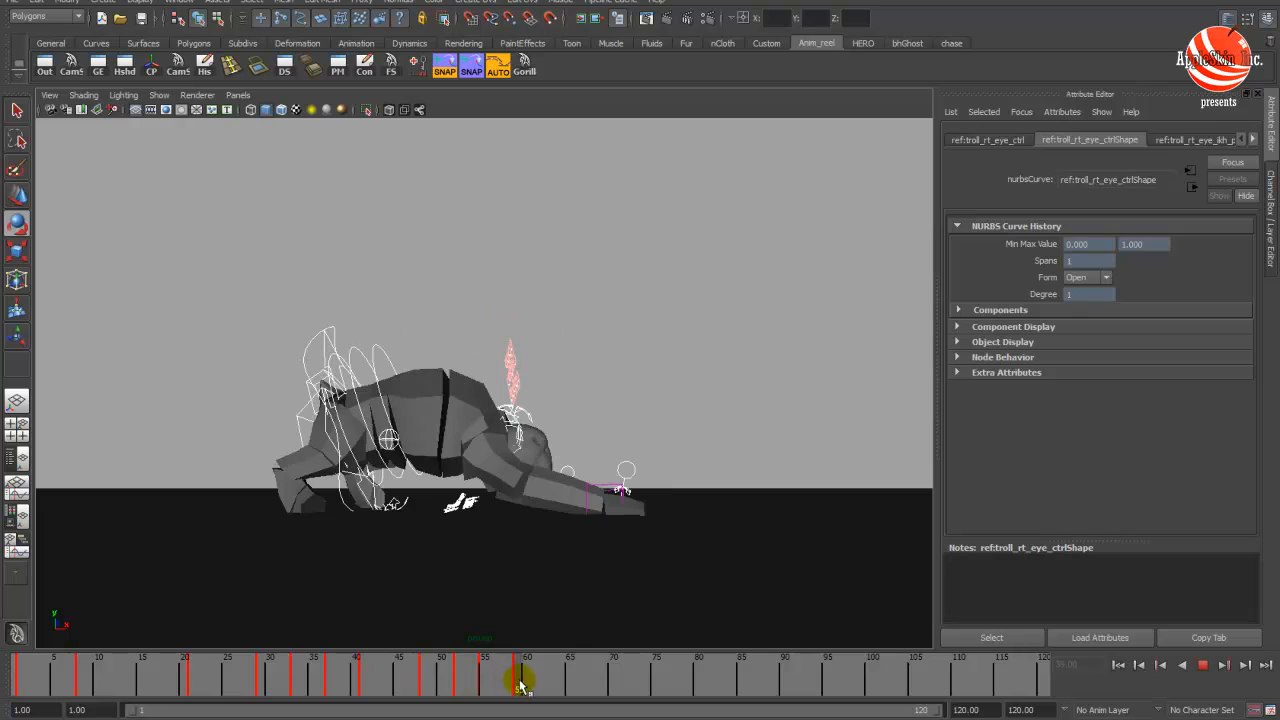
- Go to frame 65, select the troll's centre-of-gravity control, and check the gorilla's stopping pose in the GorillaStop clip
{"action": "middle_click_drag", "start_coordinate": [581, 568], "coordinate": [564, 567], "text": "alt"}
{"action": "right_click_drag", "start_coordinate": [564, 567], "coordinate": [524, 584], "text": "alt"}
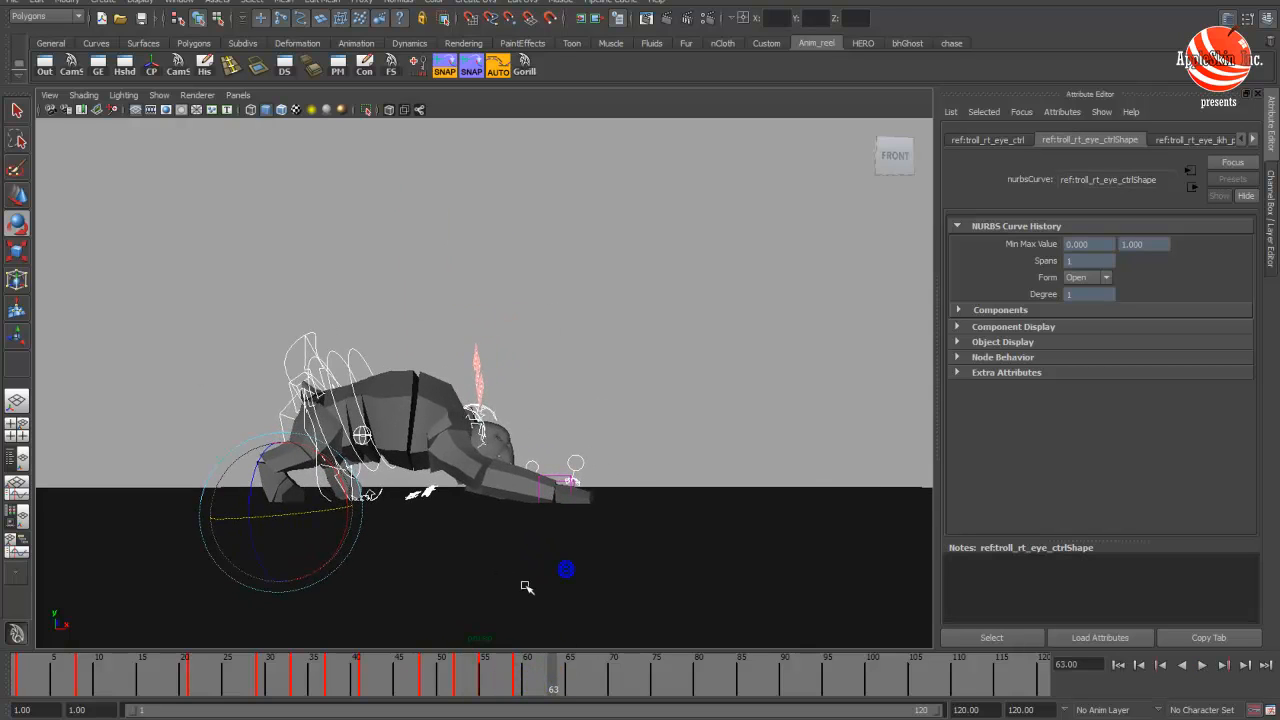
{"action": "left_click", "coordinate": [506, 687]}
{"action": "left_click_drag", "start_coordinate": [576, 691], "coordinate": [569, 688]}
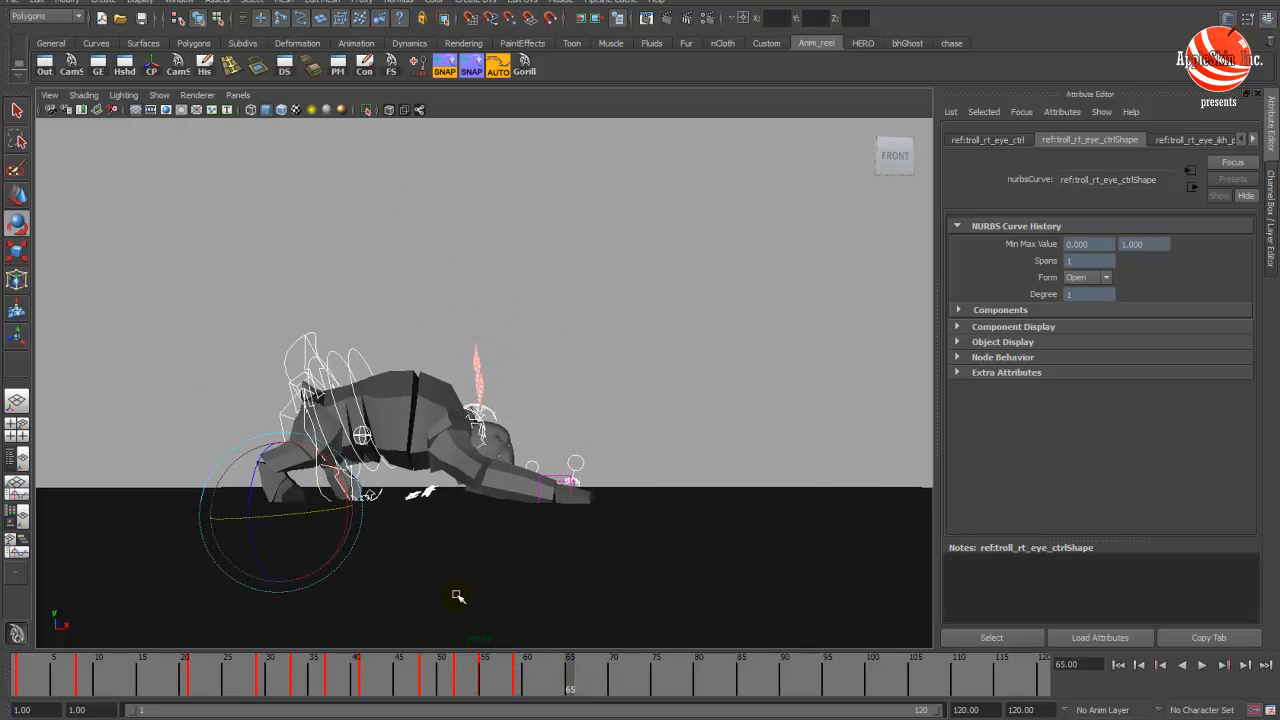
{"action": "left_click", "coordinate": [420, 328]}
{"action": "left_click", "coordinate": [322, 378]}
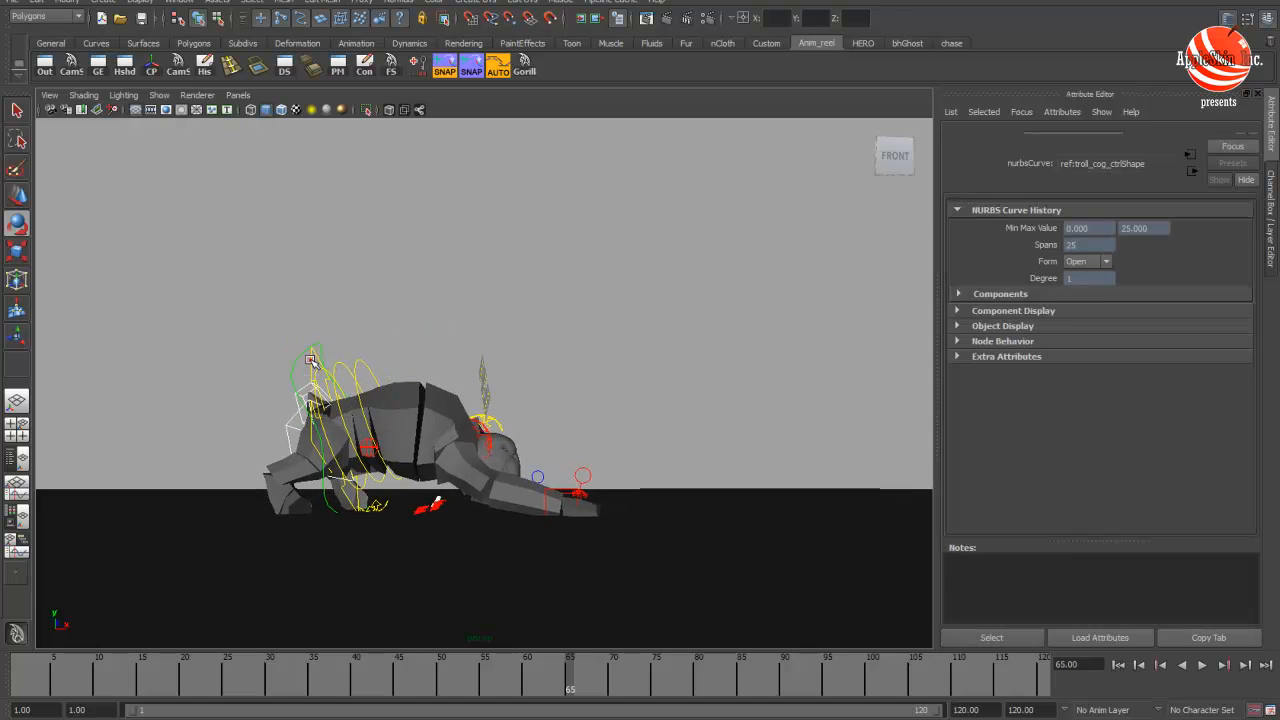
{"action": "key", "text": "alt+Tab"}
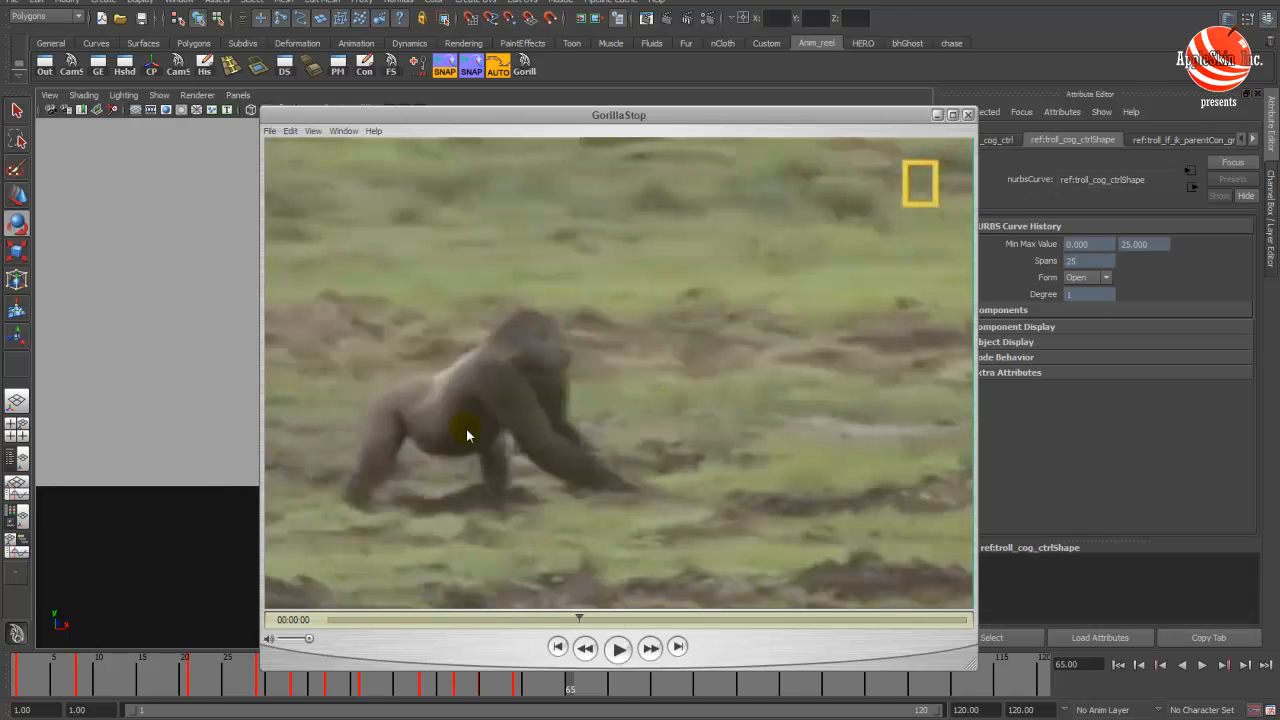
{"action": "left_click_drag", "start_coordinate": [113, 305], "coordinate": [118, 305], "text": "alt"}
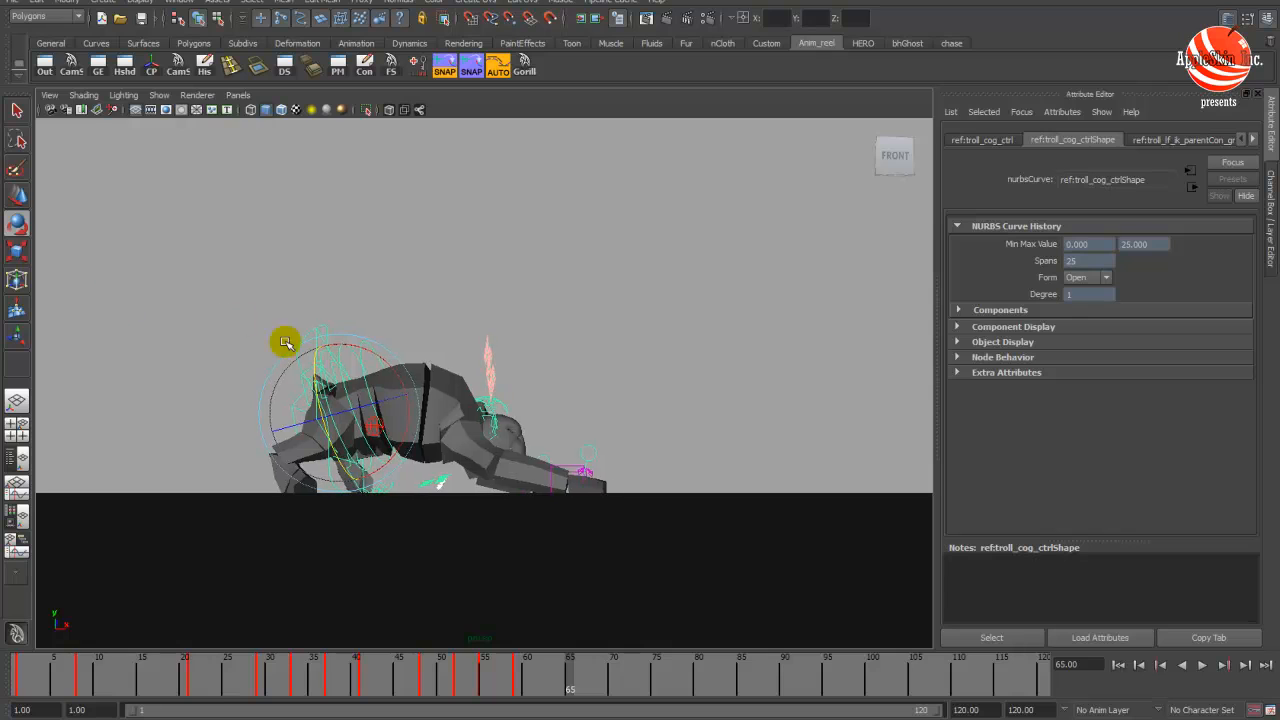
- Raise the centre-of-gravity control and rotate it so the troll's chest and head lift above the planted arms at frame 65
{"action": "key", "text": "w"}
{"action": "left_click_drag", "start_coordinate": [290, 348], "coordinate": [455, 385], "text": "alt"}
{"action": "middle_click_drag", "start_coordinate": [454, 384], "coordinate": [447, 393]}
{"action": "key", "text": "e"}
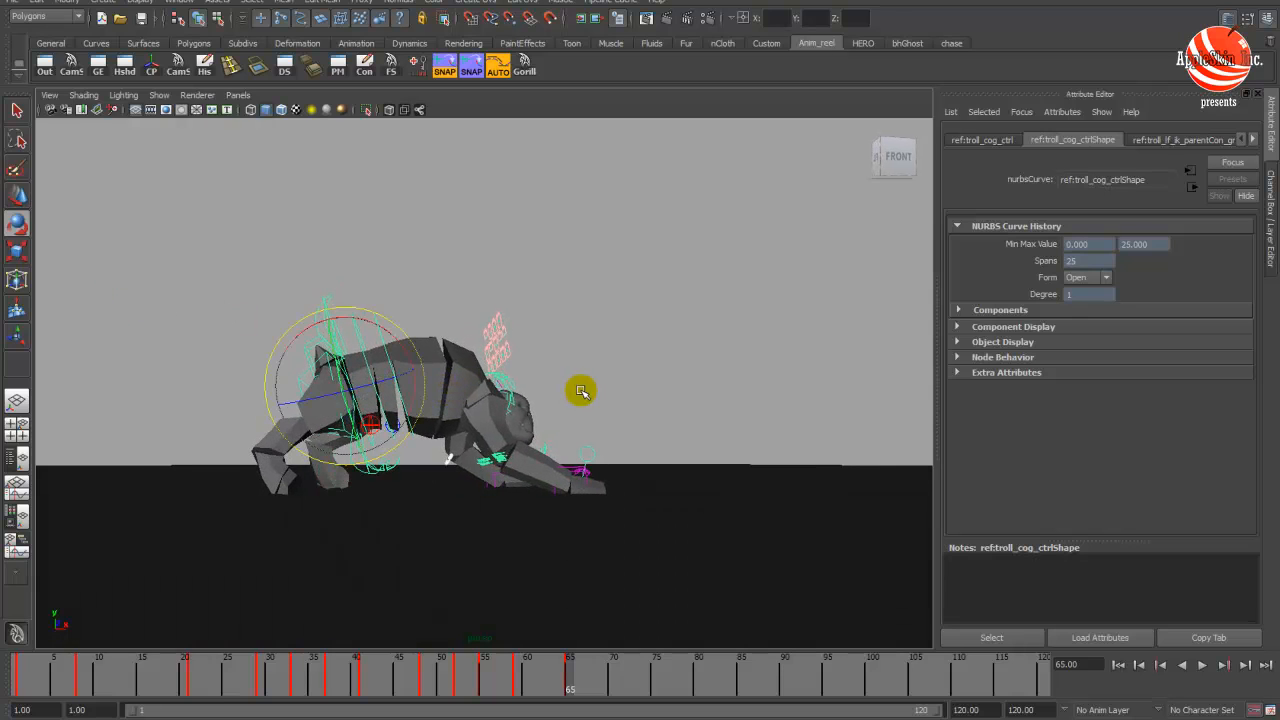
{"action": "middle_click_drag", "start_coordinate": [581, 391], "coordinate": [567, 361]}
{"action": "mouse_move", "coordinate": [566, 361]}
{"action": "left_mouse_down", "text": "alt"}
{"action": "mouse_move", "coordinate": [291, 369]}
{"action": "mouse_move", "coordinate": [539, 363]}
{"action": "mouse_move", "coordinate": [565, 380]}
{"action": "left_mouse_up", "text": "alt"}
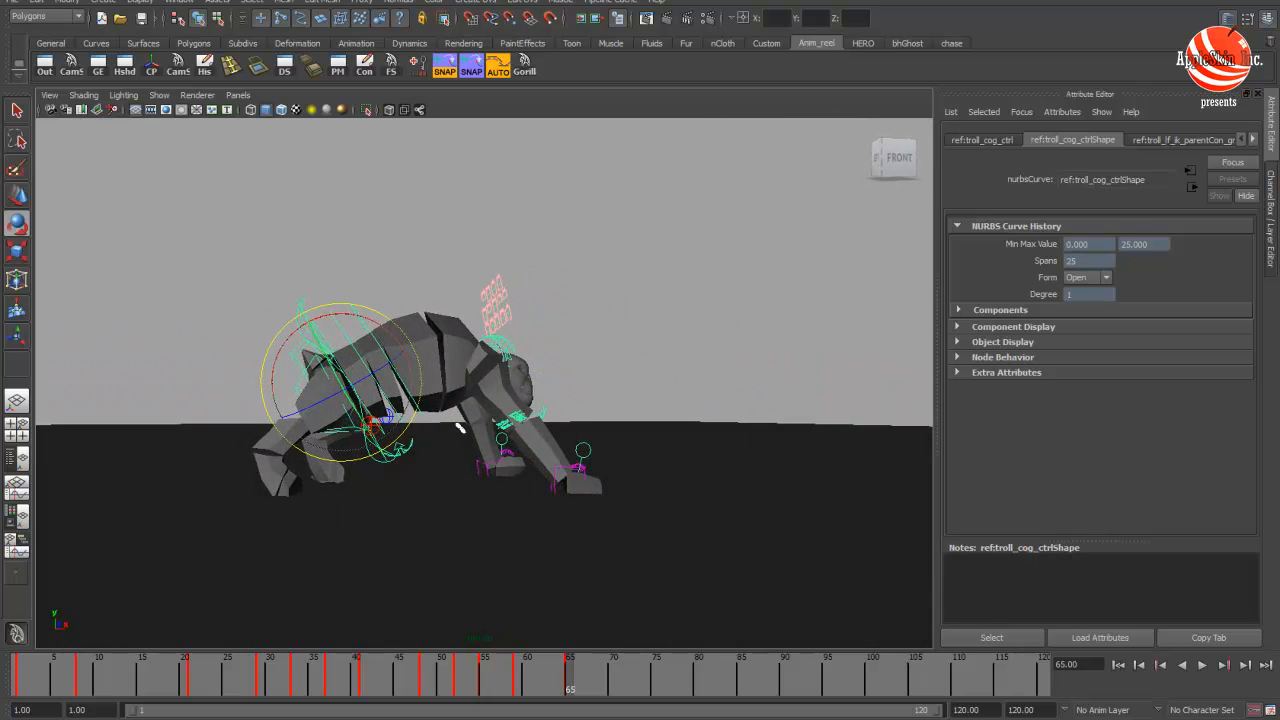
- Compare the raised pose in side view with the gorilla reference, checking the legs and feet against the ground
{"action": "key", "text": "alt+Tab"}
{"action": "key", "text": "alt+Tab"}
{"action": "left_click_drag", "start_coordinate": [506, 484], "coordinate": [322, 488], "text": "alt"}
{"action": "left_click_drag", "start_coordinate": [447, 480], "coordinate": [588, 486], "text": "alt"}
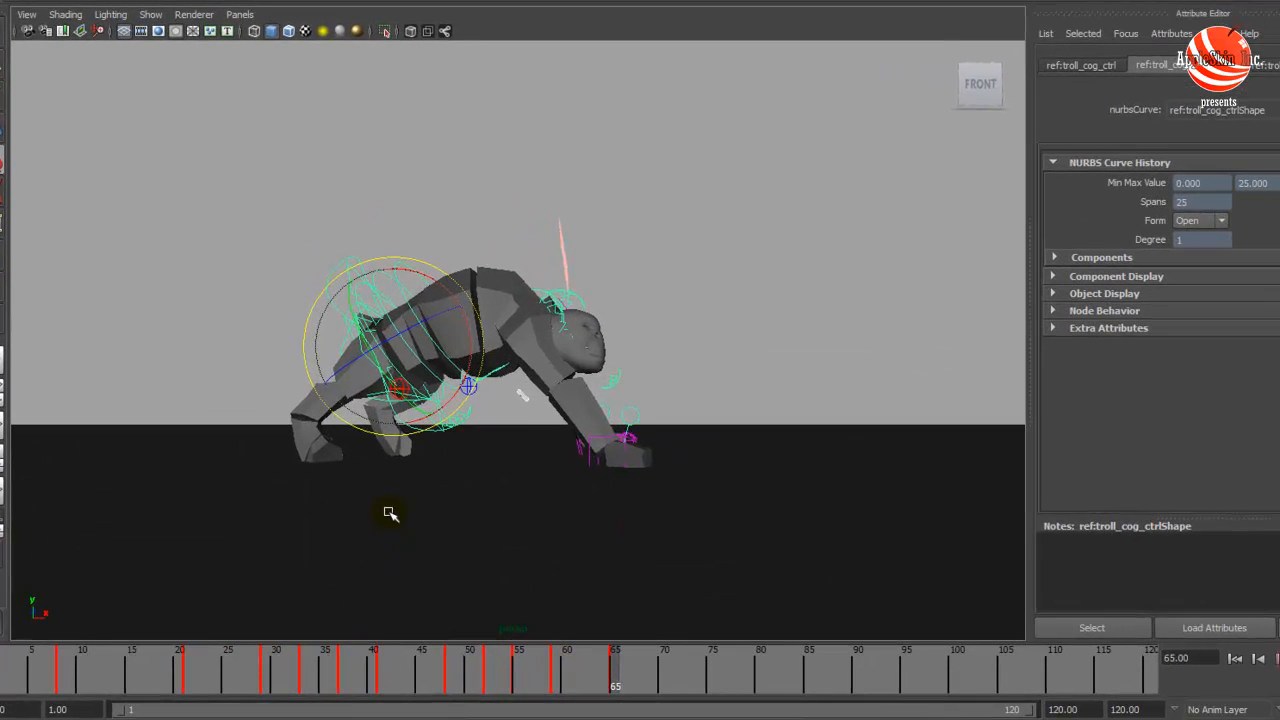
{"action": "key", "text": "4"}
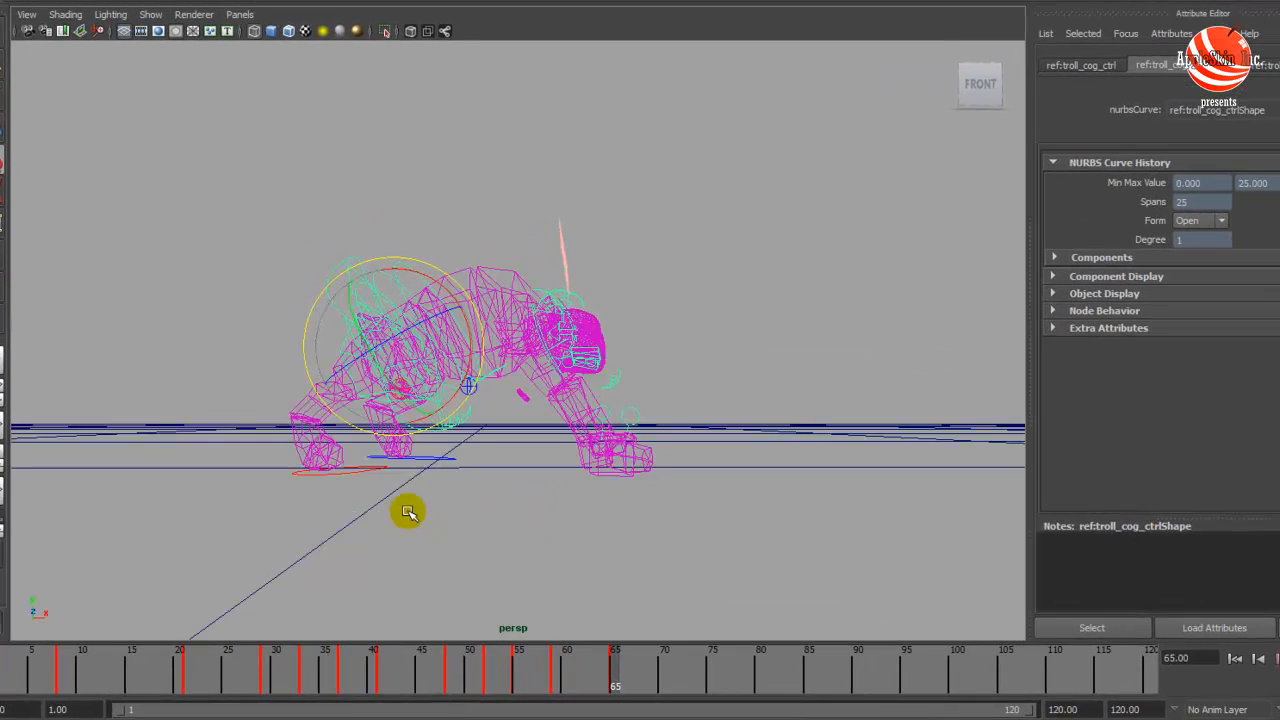
{"action": "left_click", "coordinate": [441, 458]}
{"action": "key", "text": "5"}
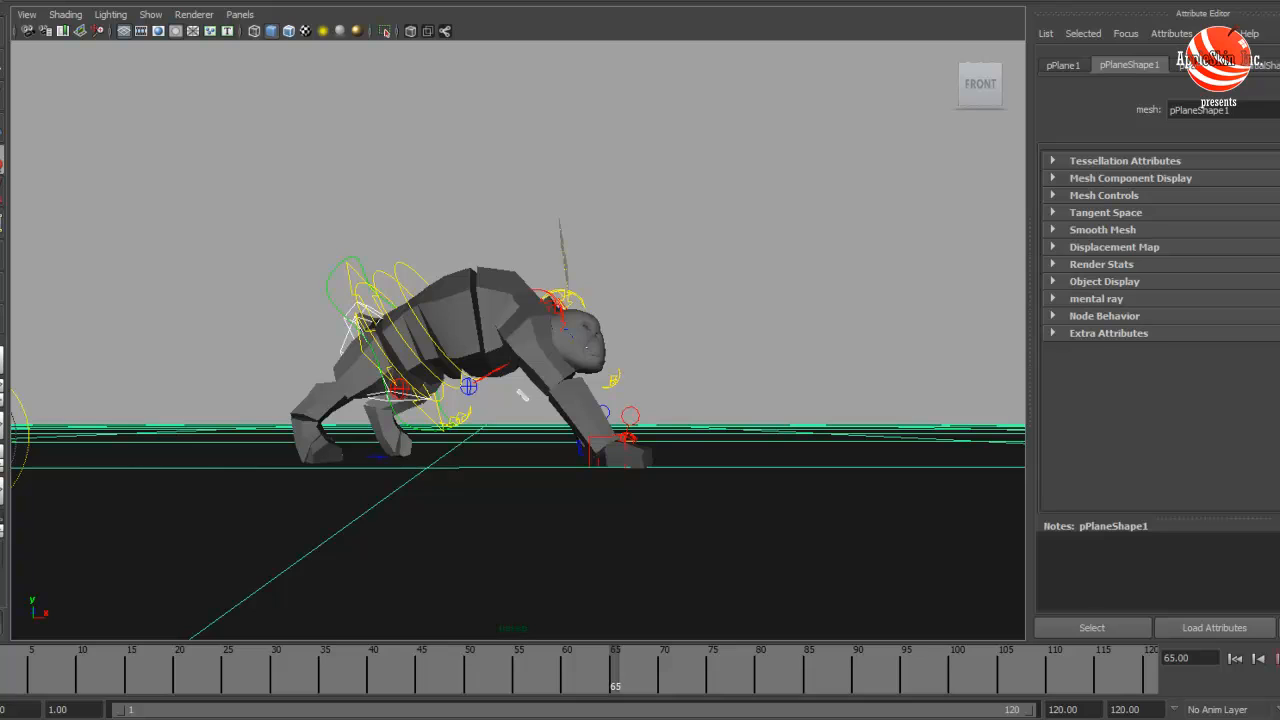
{"action": "left_click_drag", "start_coordinate": [580, 197], "coordinate": [518, 147], "text": "alt"}
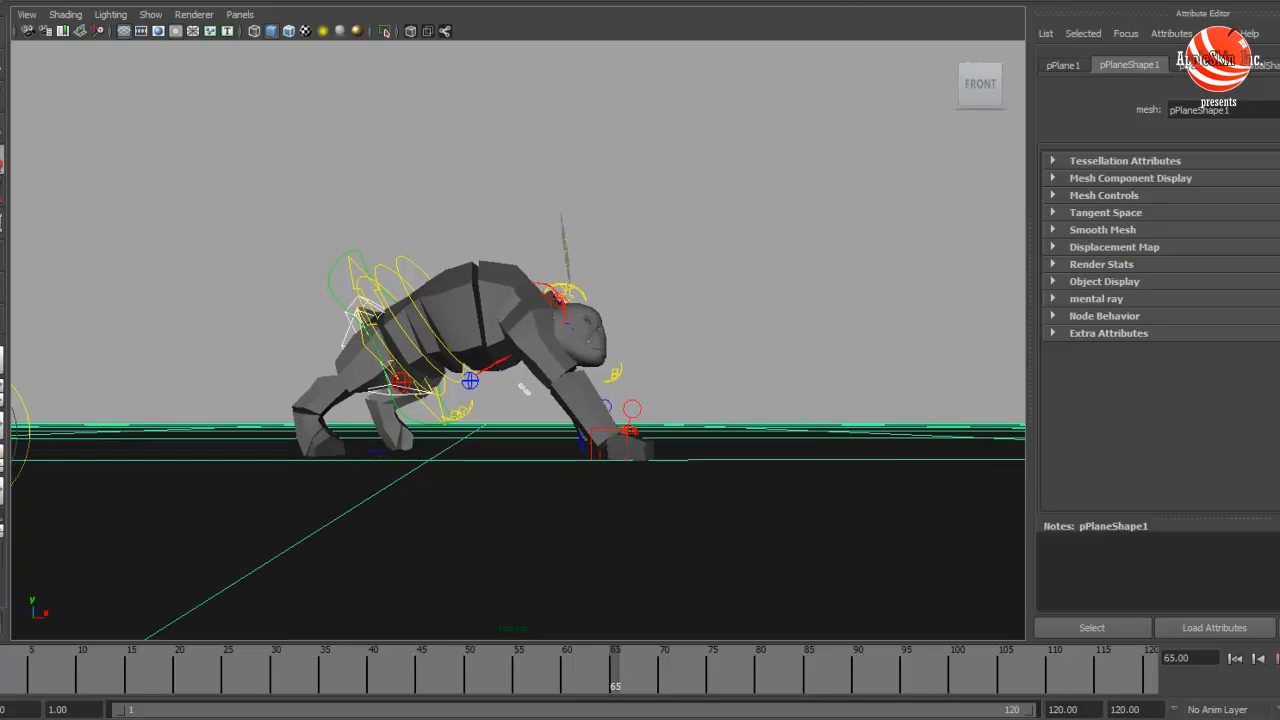
{"action": "left_click_drag", "start_coordinate": [601, 307], "coordinate": [608, 309], "text": "alt"}
{"action": "key", "text": "alt+Tab"}
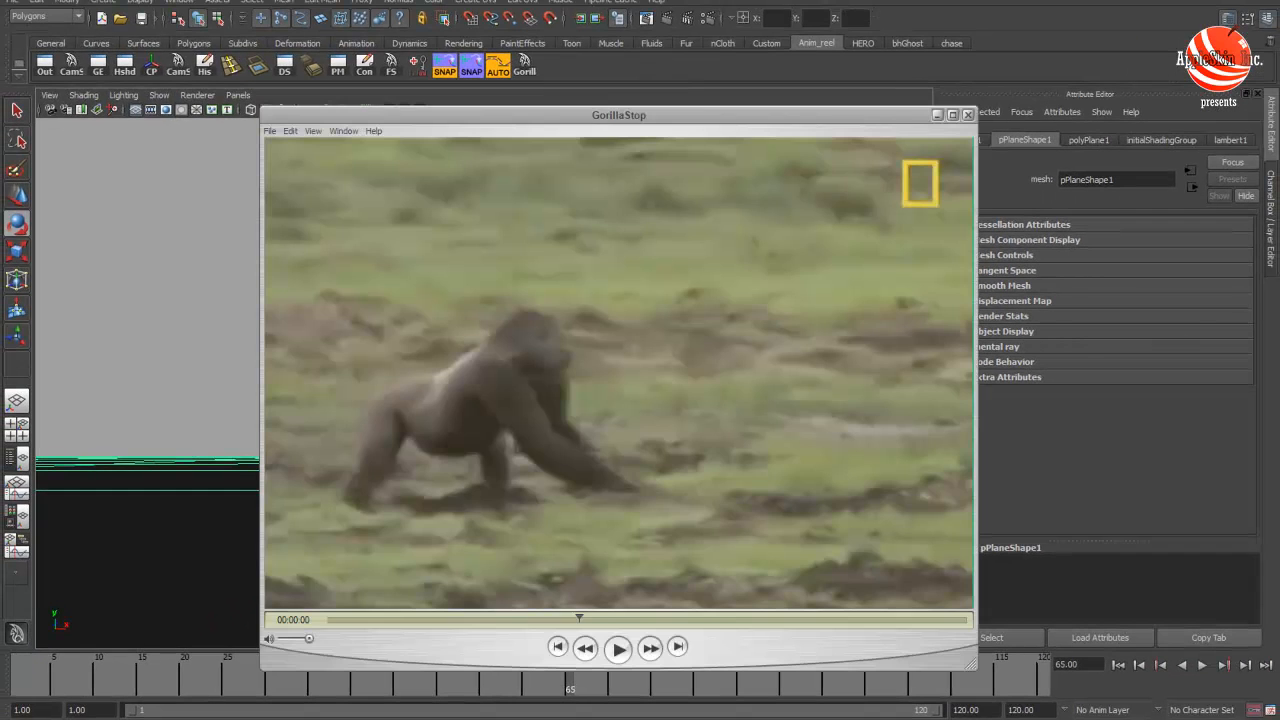
{"action": "key", "text": "alt+Tab"}
{"action": "mouse_move", "coordinate": [571, 447]}
{"action": "left_mouse_down", "text": "alt"}
{"action": "mouse_move", "coordinate": [355, 457]}
{"action": "mouse_move", "coordinate": [554, 440]}
{"action": "left_mouse_up", "text": "alt"}
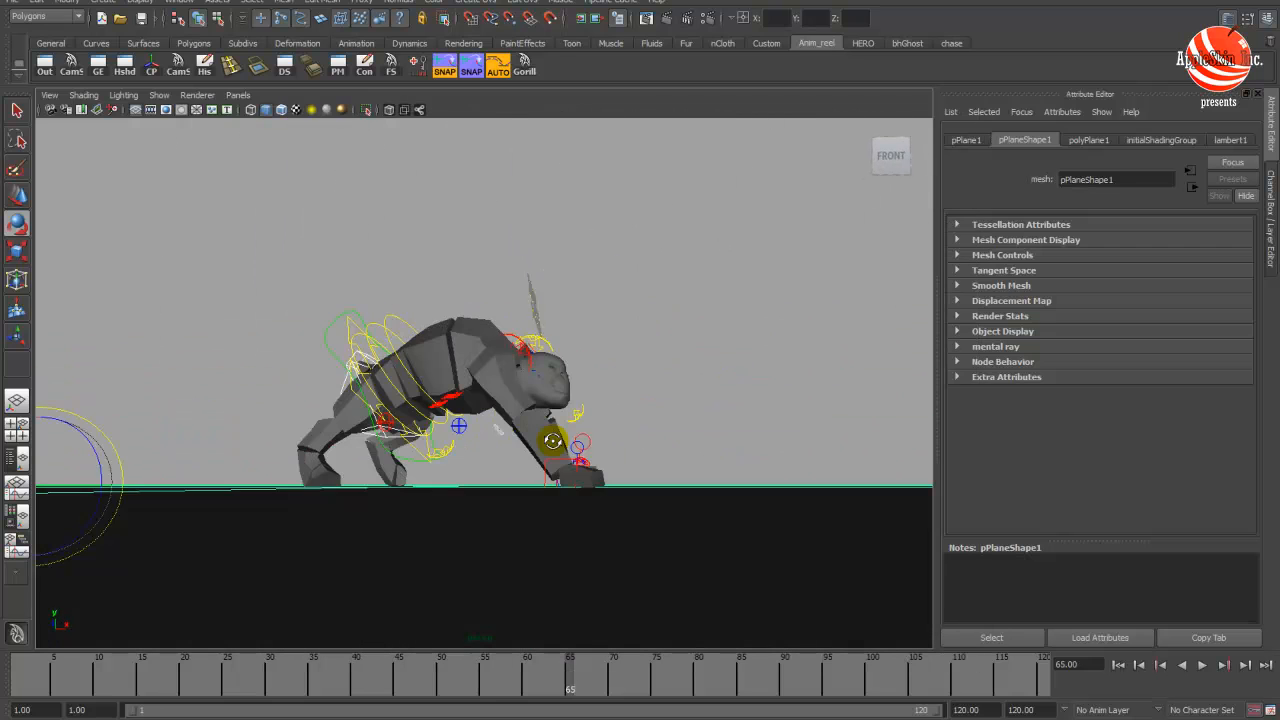
- Move the troll's left foot control forward beneath the body at frame 65
{"action": "left_click", "coordinate": [351, 328]}
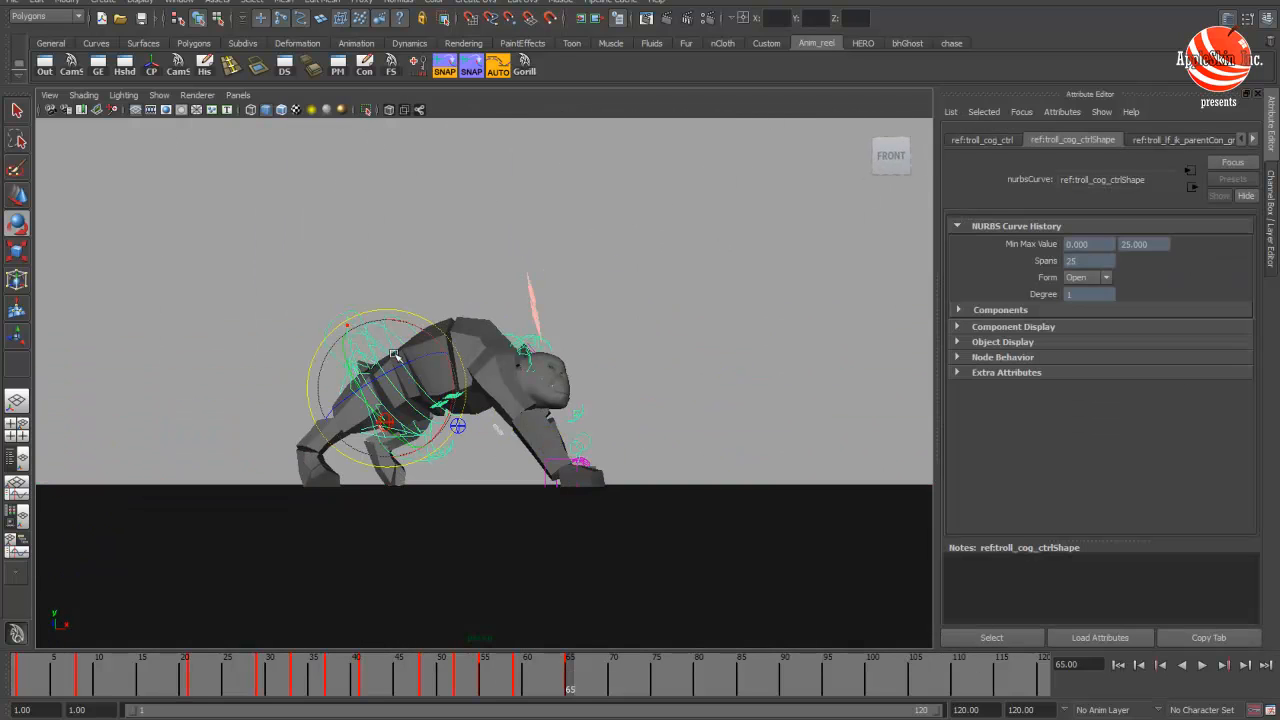
{"action": "left_click_drag", "start_coordinate": [351, 328], "coordinate": [418, 503], "text": "alt"}
{"action": "key", "text": "4"}
{"action": "left_click", "coordinate": [401, 485]}
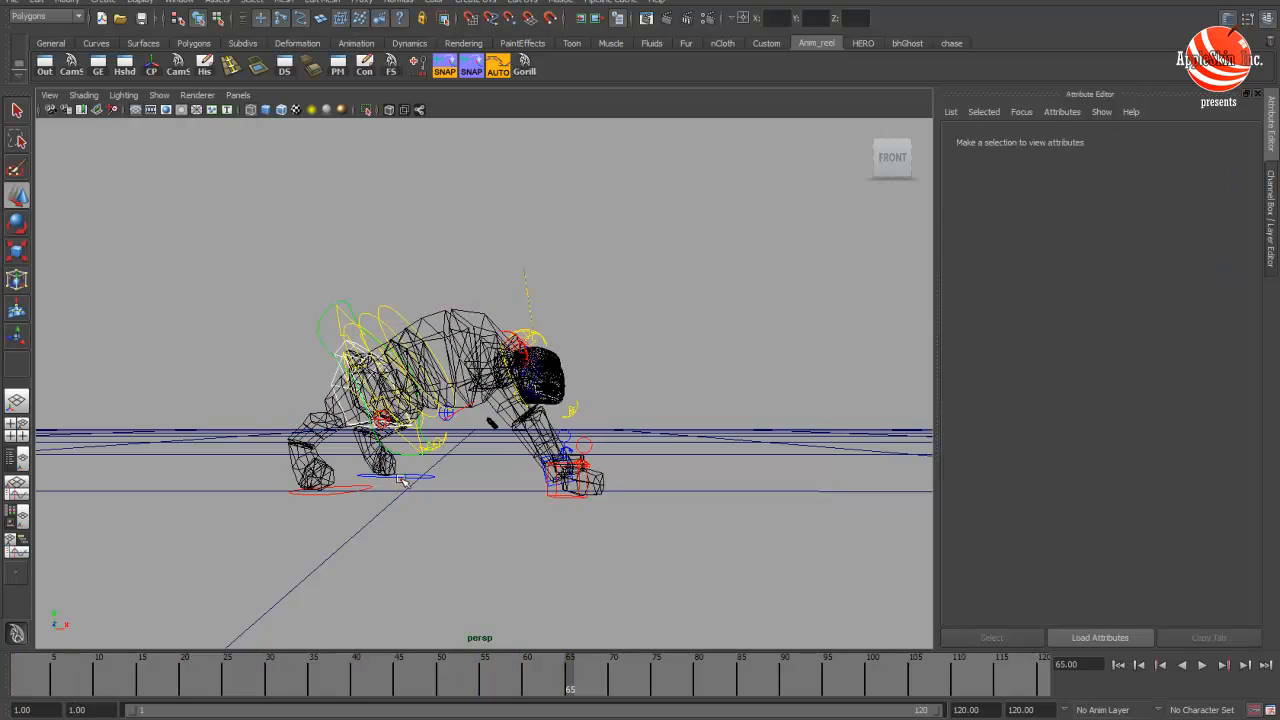
{"action": "left_click", "coordinate": [402, 478]}
{"action": "key", "text": "5"}
{"action": "mouse_move", "coordinate": [430, 480]}
{"action": "left_mouse_down"}
{"action": "mouse_move", "coordinate": [487, 482]}
{"action": "mouse_move", "coordinate": [414, 491]}
{"action": "mouse_move", "coordinate": [672, 468]}
{"action": "mouse_move", "coordinate": [594, 477]}
{"action": "mouse_move", "coordinate": [646, 467]}
{"action": "left_mouse_up"}
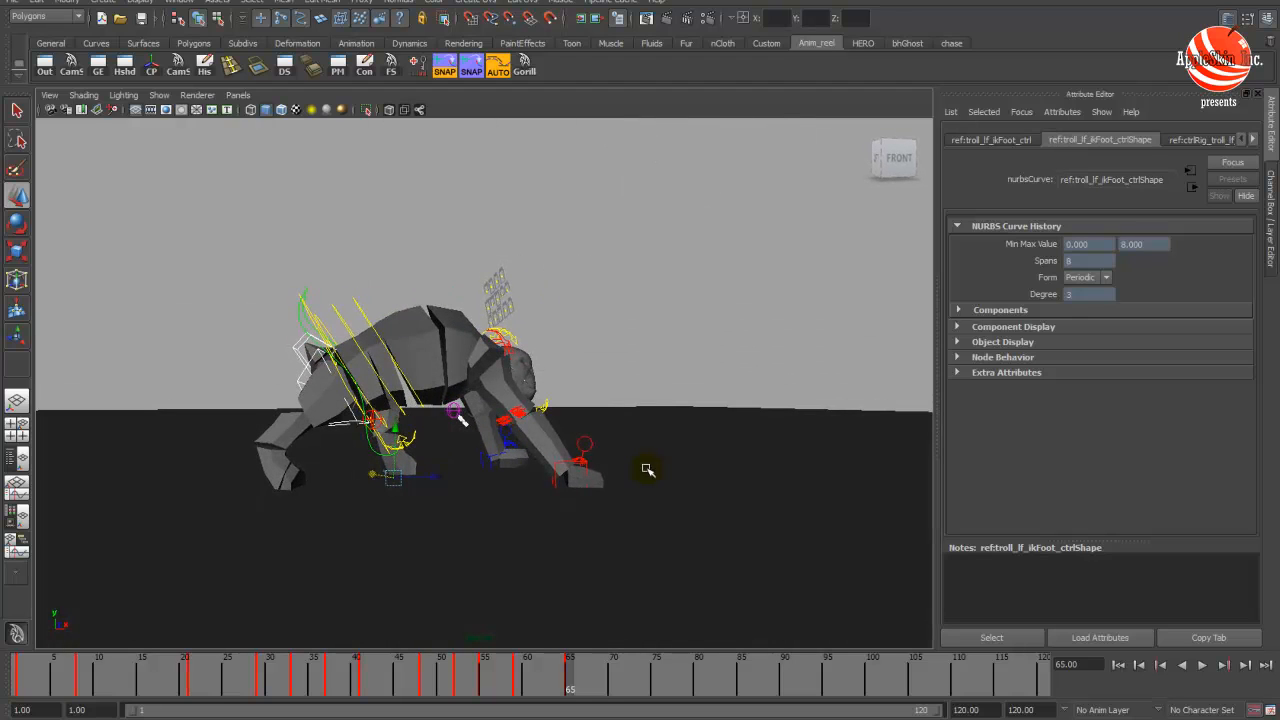
{"action": "middle_click_drag", "start_coordinate": [392, 475], "coordinate": [403, 471], "text": "alt"}
- Show the ref:mediumRes_layer mesh and select the troll's right foot control
{"action": "left_click", "coordinate": [1272, 250]}
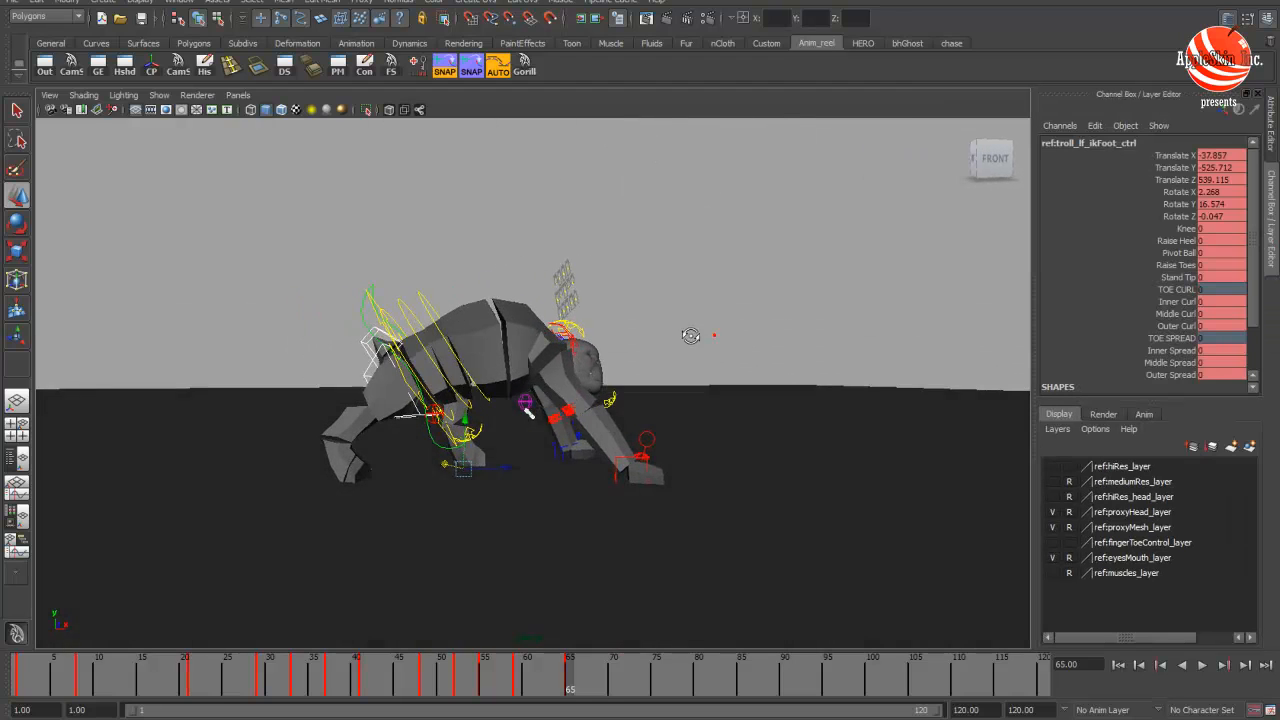
{"action": "left_click", "coordinate": [1053, 483]}
{"action": "mouse_move", "coordinate": [572, 437]}
{"action": "left_mouse_down", "text": "alt"}
{"action": "mouse_move", "coordinate": [505, 440]}
{"action": "mouse_move", "coordinate": [548, 437]}
{"action": "left_mouse_up", "text": "alt"}
{"action": "middle_click_drag", "start_coordinate": [503, 444], "coordinate": [535, 448], "text": "alt"}
{"action": "key", "text": "4"}
{"action": "left_click", "coordinate": [449, 498]}
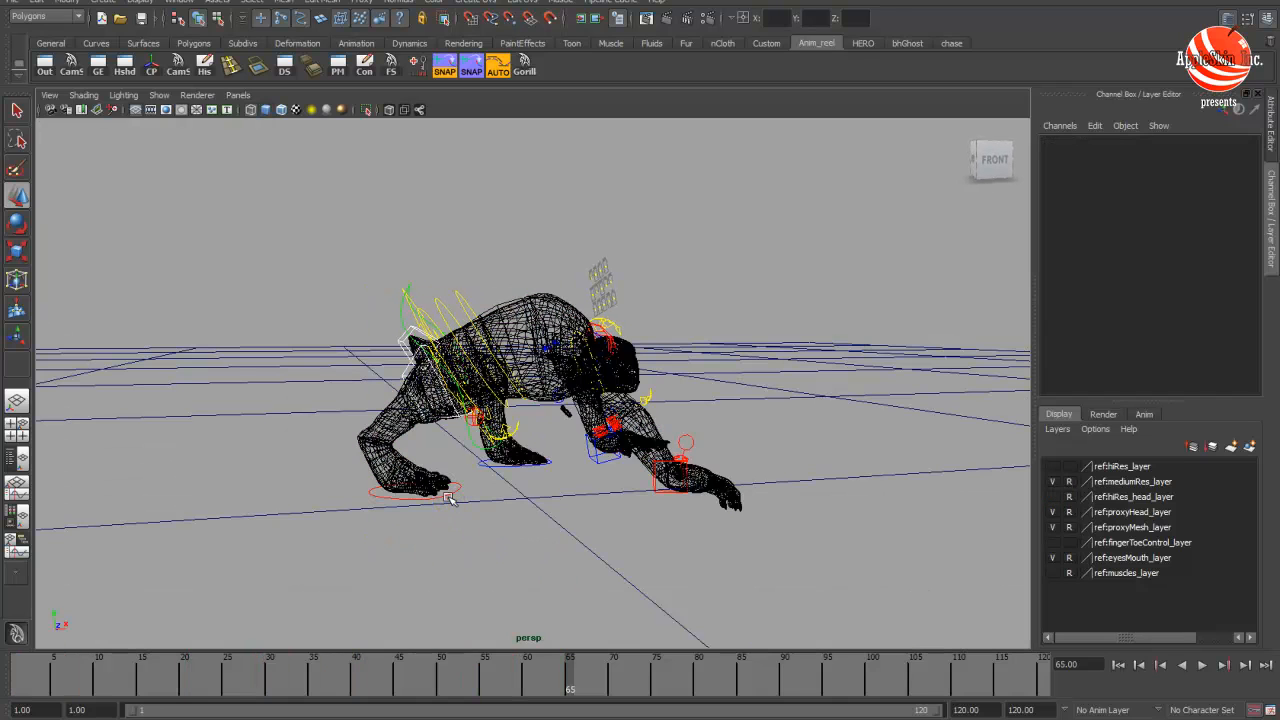
{"action": "left_click", "coordinate": [443, 493]}
{"action": "key", "text": "5"}
{"action": "left_click_drag", "start_coordinate": [600, 495], "coordinate": [580, 491], "text": "alt"}
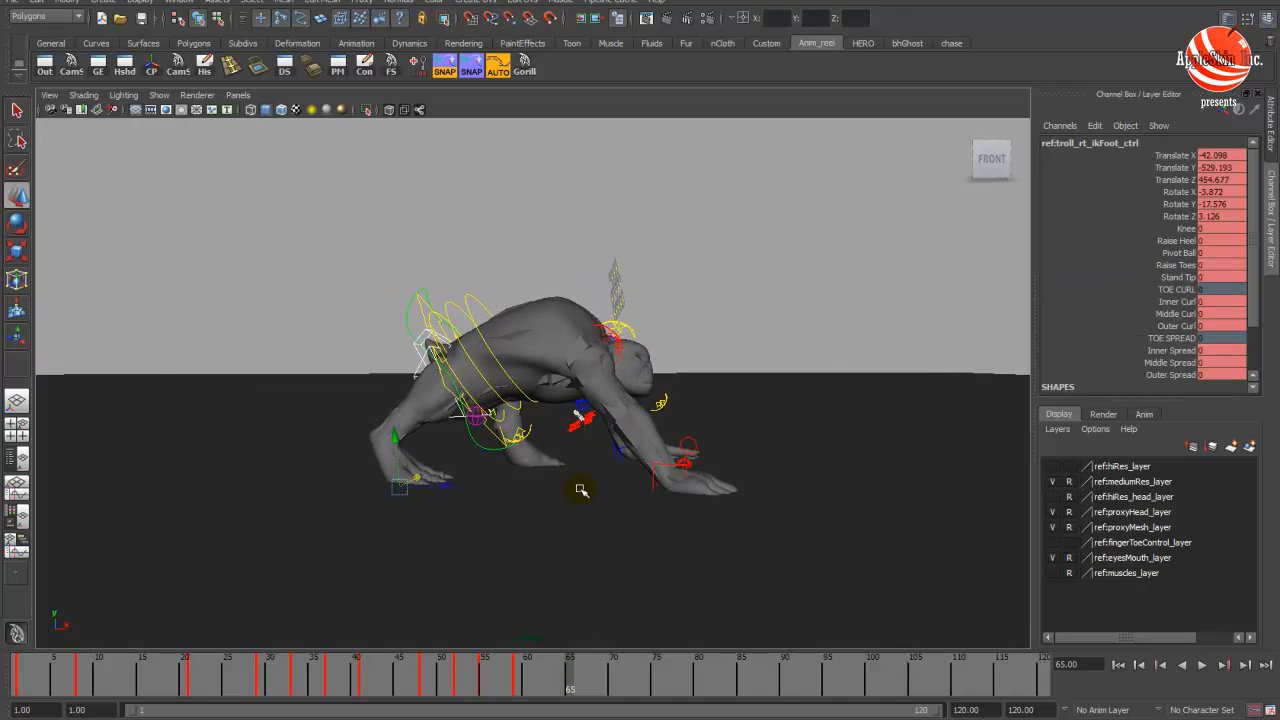
{"action": "middle_click_drag", "start_coordinate": [580, 491], "coordinate": [560, 482], "text": "alt"}
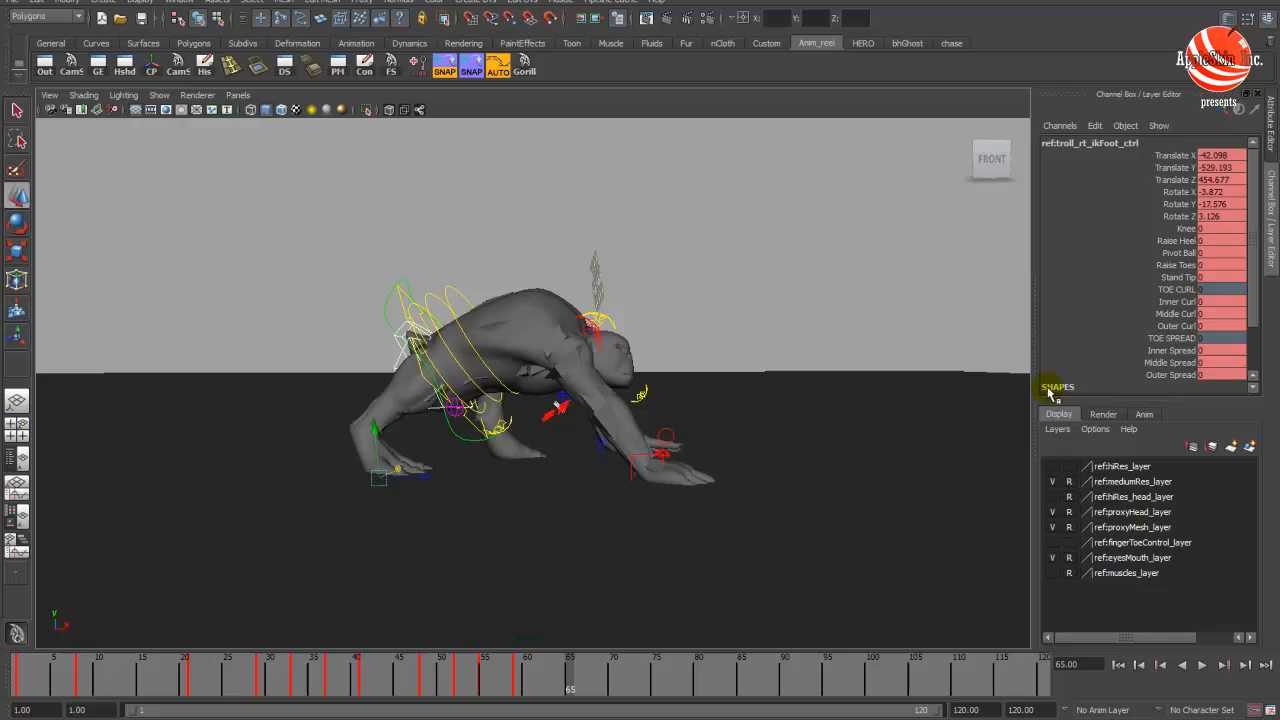
- Try adjusting the right foot's Pivot Ball and Raise Toes attributes
{"action": "left_click", "coordinate": [1180, 253]}
{"action": "middle_click_drag", "start_coordinate": [500, 443], "coordinate": [463, 443]}
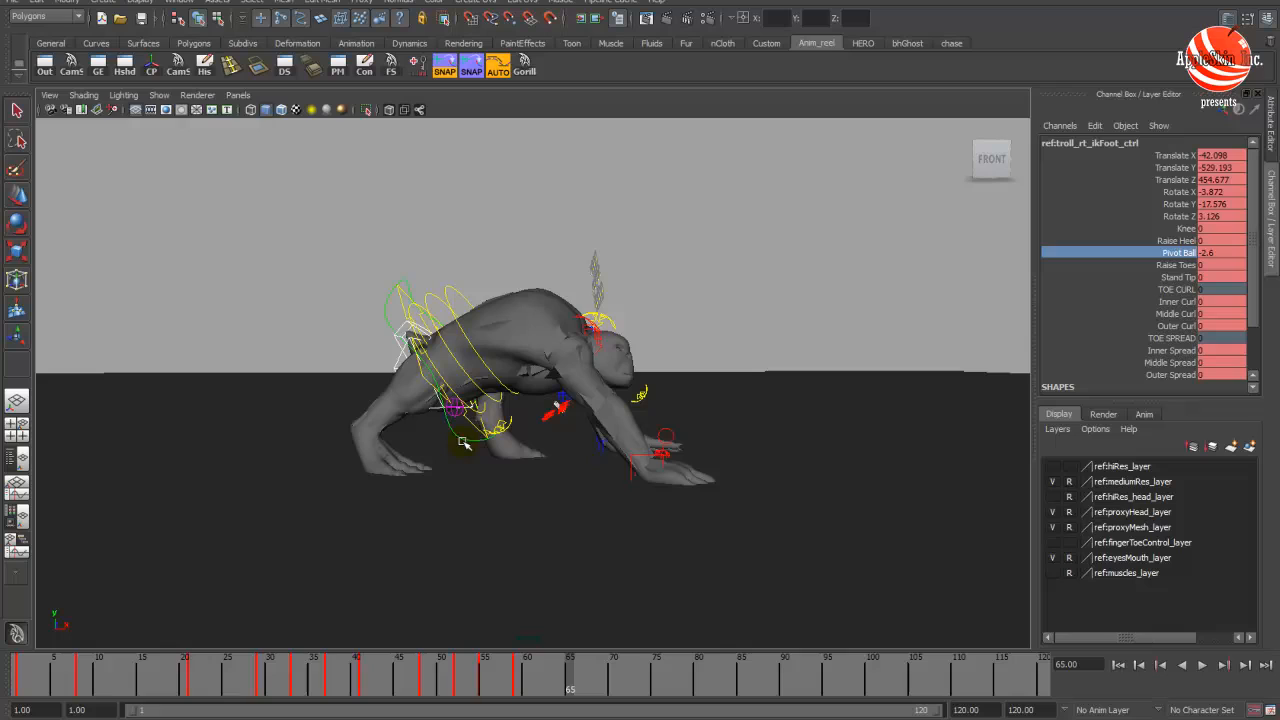
{"action": "left_click", "coordinate": [1168, 263]}
{"action": "middle_click_drag", "start_coordinate": [570, 404], "coordinate": [551, 410]}
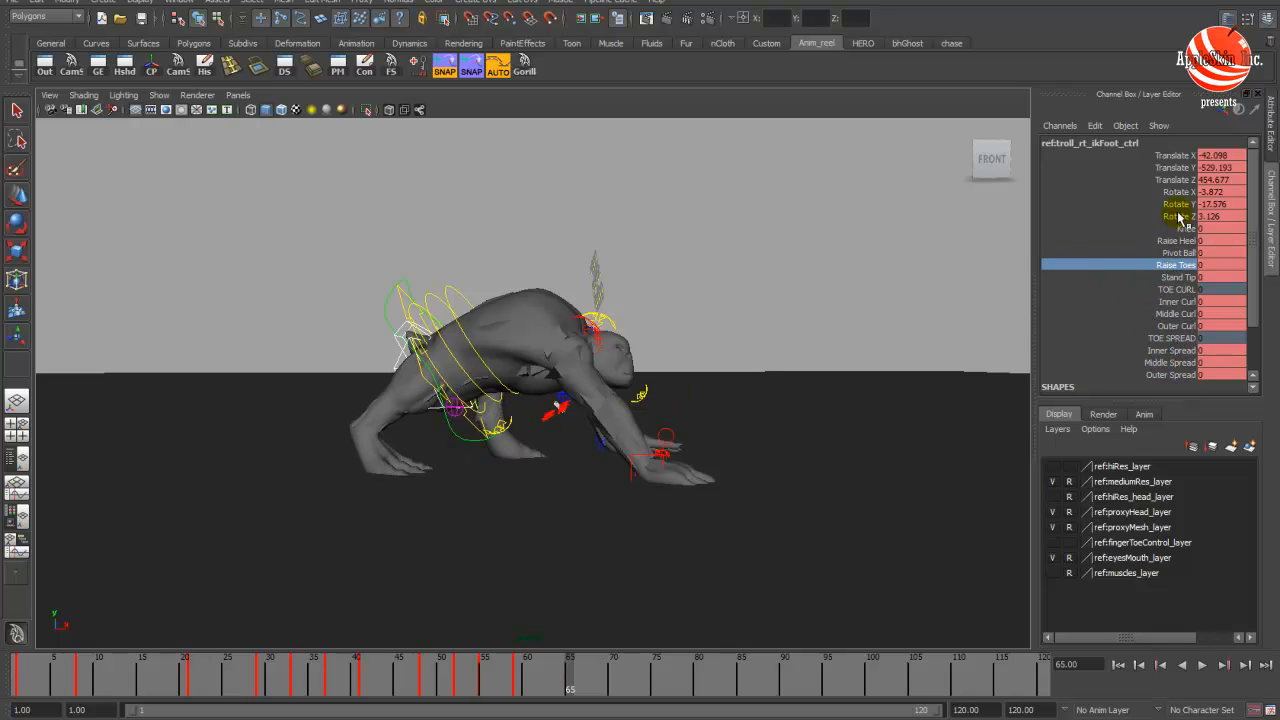
- Lift the right foot's heel by setting Raise Heel to 29 and Stand Tip to 2.9
{"action": "left_click", "coordinate": [1180, 277]}
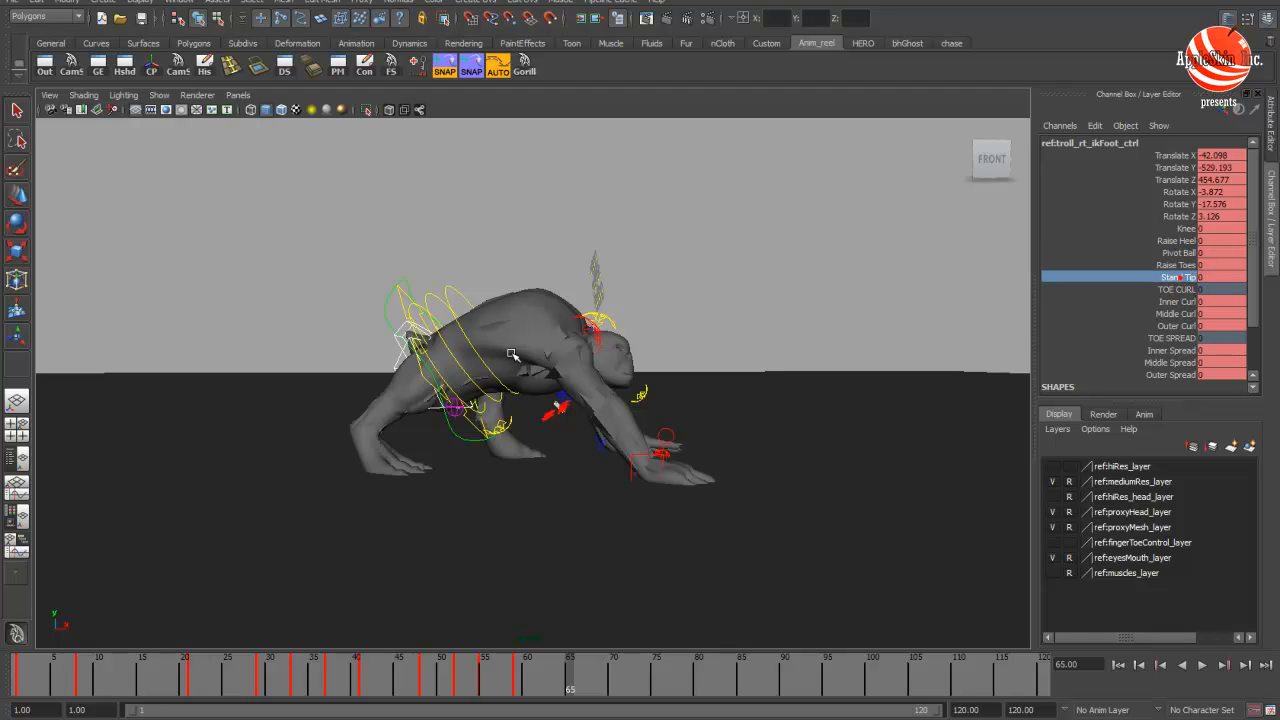
{"action": "middle_click_drag", "start_coordinate": [518, 348], "coordinate": [669, 360]}
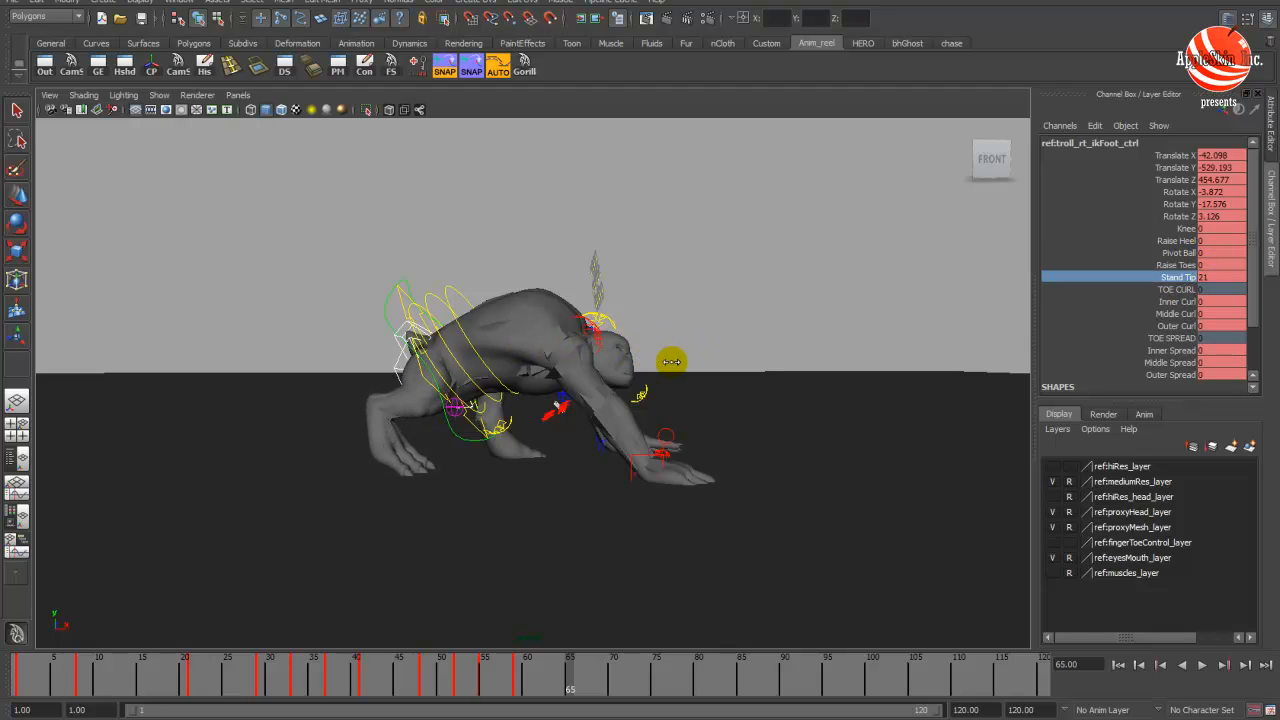
{"action": "left_click", "coordinate": [1170, 265]}
{"action": "left_click", "coordinate": [1185, 241]}
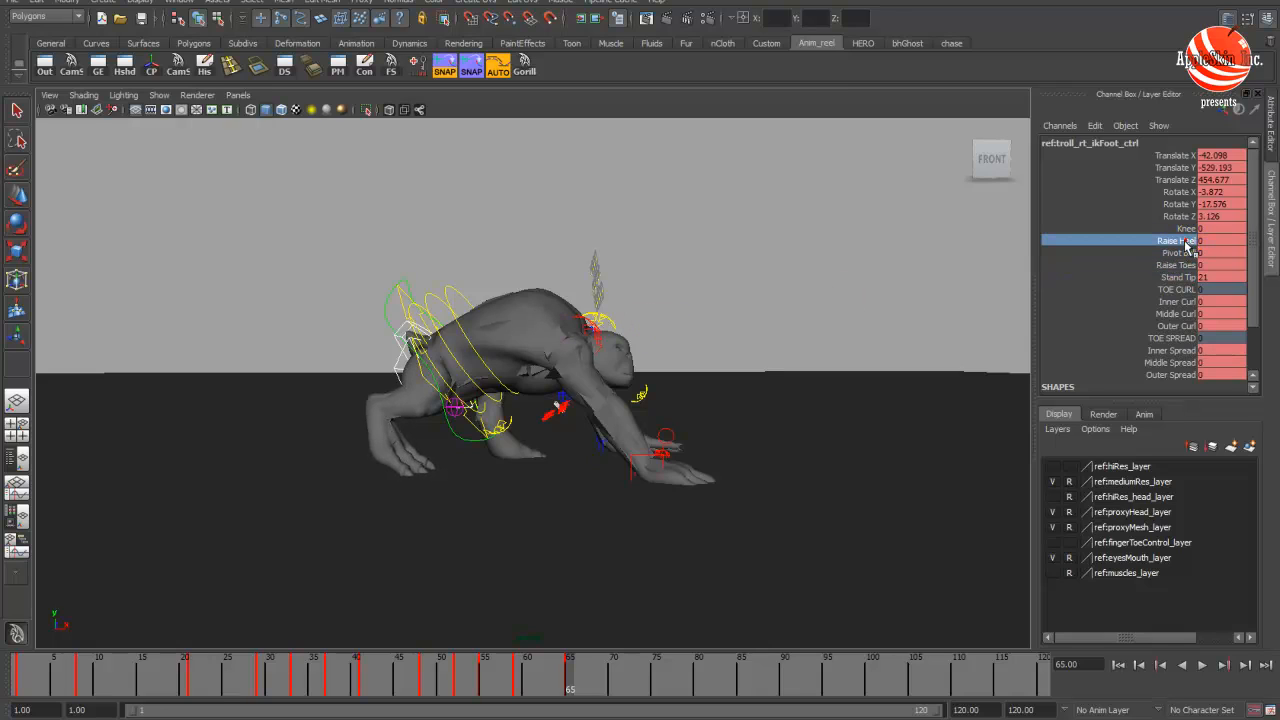
{"action": "middle_click_drag", "start_coordinate": [686, 354], "coordinate": [914, 370]}
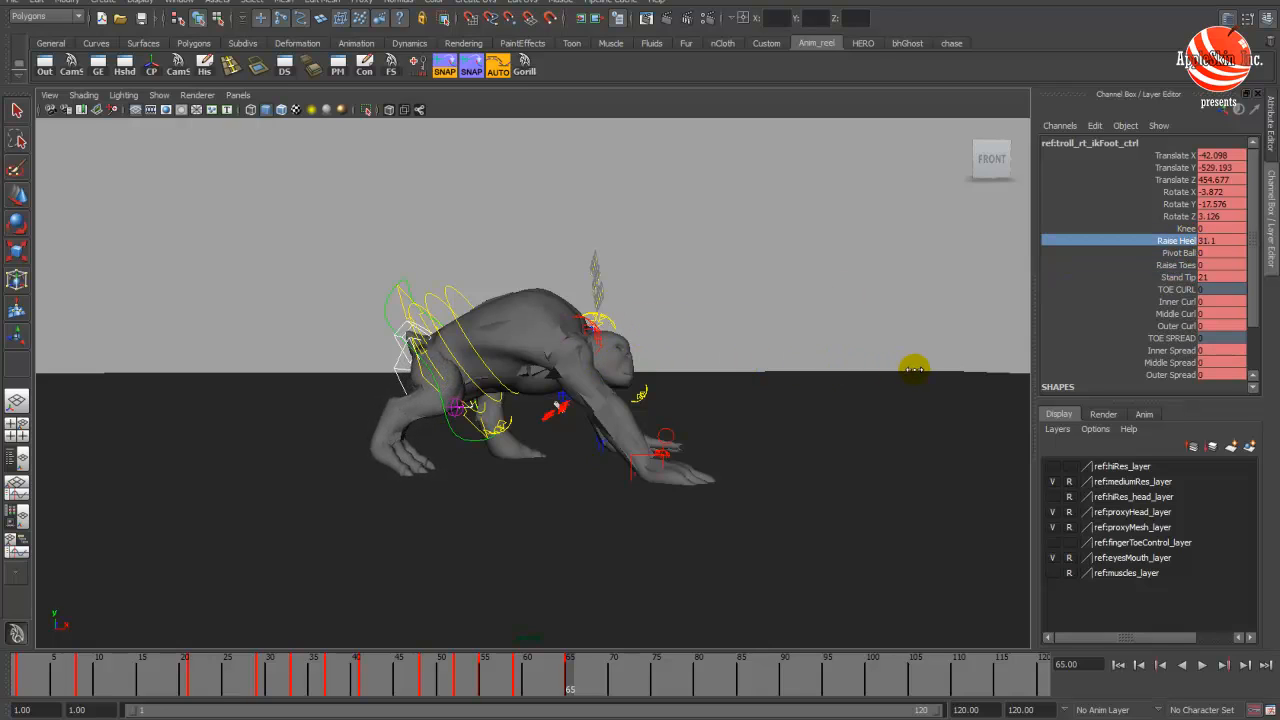
{"action": "left_click", "coordinate": [1178, 277]}
{"action": "middle_click_drag", "start_coordinate": [857, 323], "coordinate": [676, 343]}
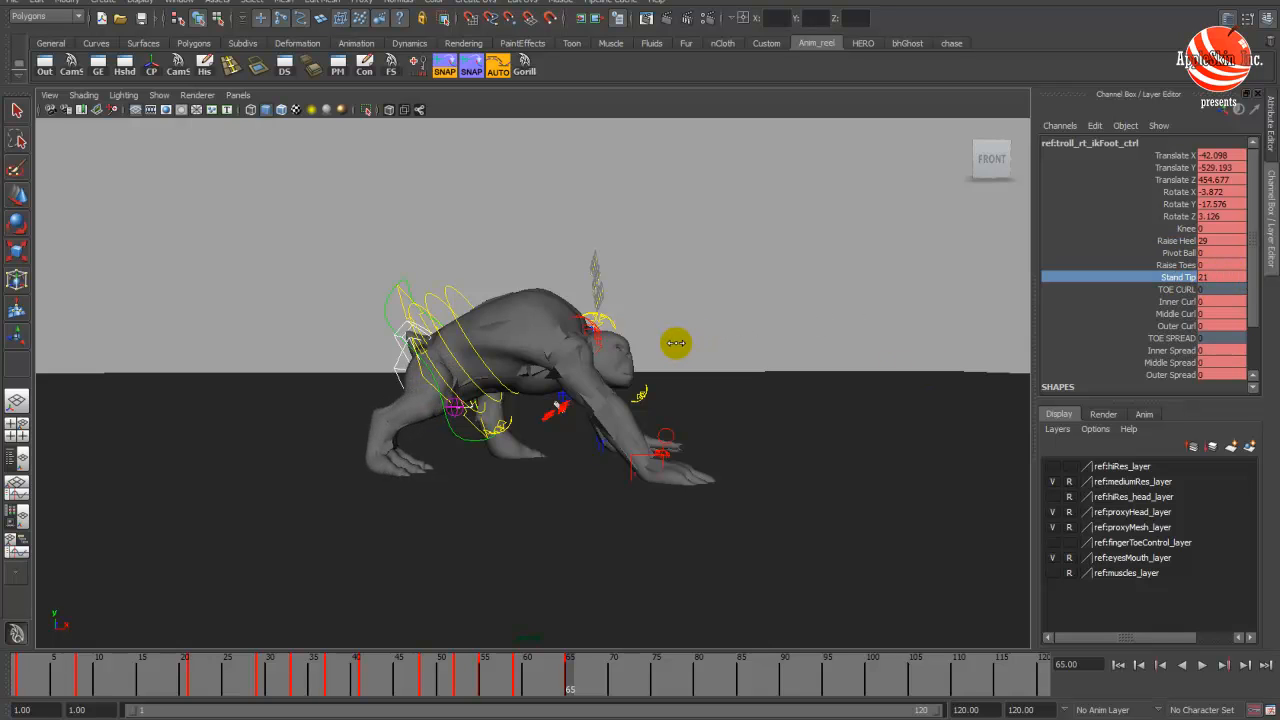
- Select the troll's left foot control from the opposite side and set its Raise Heel to -18.1
{"action": "mouse_move", "coordinate": [684, 355]}
{"action": "left_mouse_down", "text": "alt"}
{"action": "mouse_move", "coordinate": [358, 368]}
{"action": "mouse_move", "coordinate": [442, 357]}
{"action": "left_mouse_up", "text": "alt"}
{"action": "key", "text": "4"}
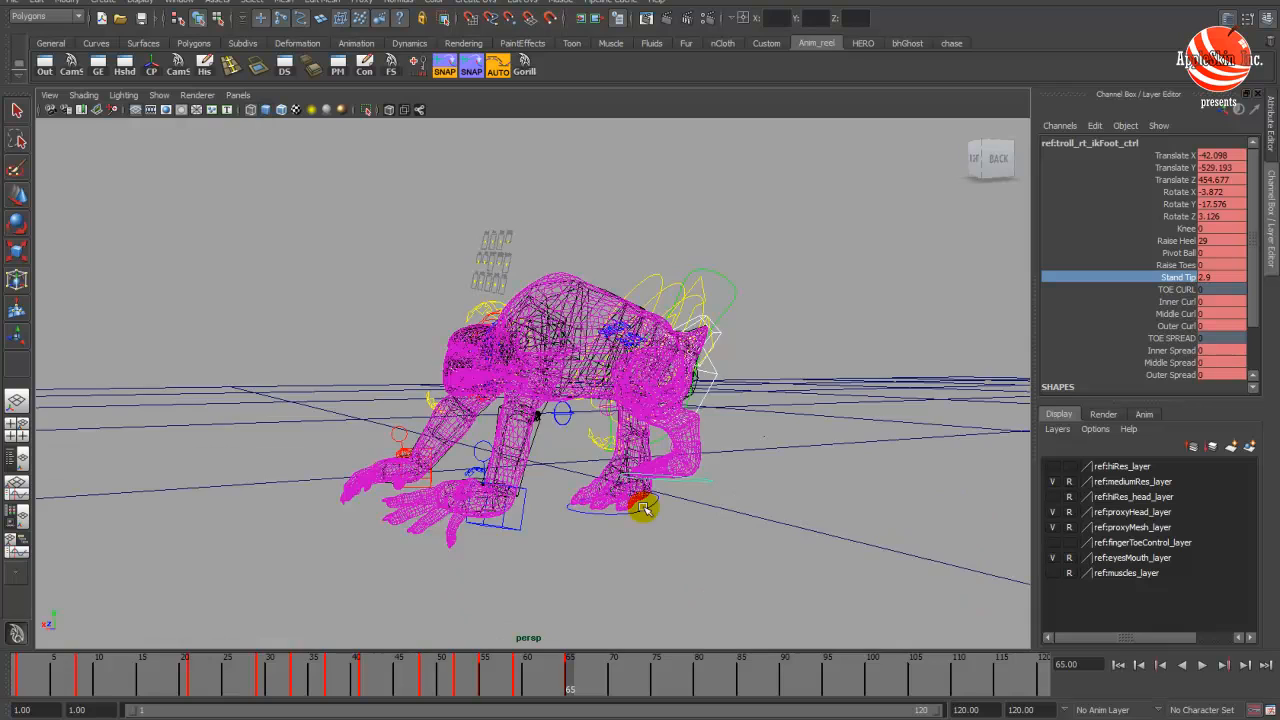
{"action": "left_click", "coordinate": [645, 508]}
{"action": "key", "text": "w"}
{"action": "key", "text": "5"}
{"action": "left_click_drag", "start_coordinate": [672, 523], "coordinate": [690, 485], "text": "alt"}
{"action": "left_click_drag", "start_coordinate": [692, 486], "coordinate": [627, 487], "text": "alt"}
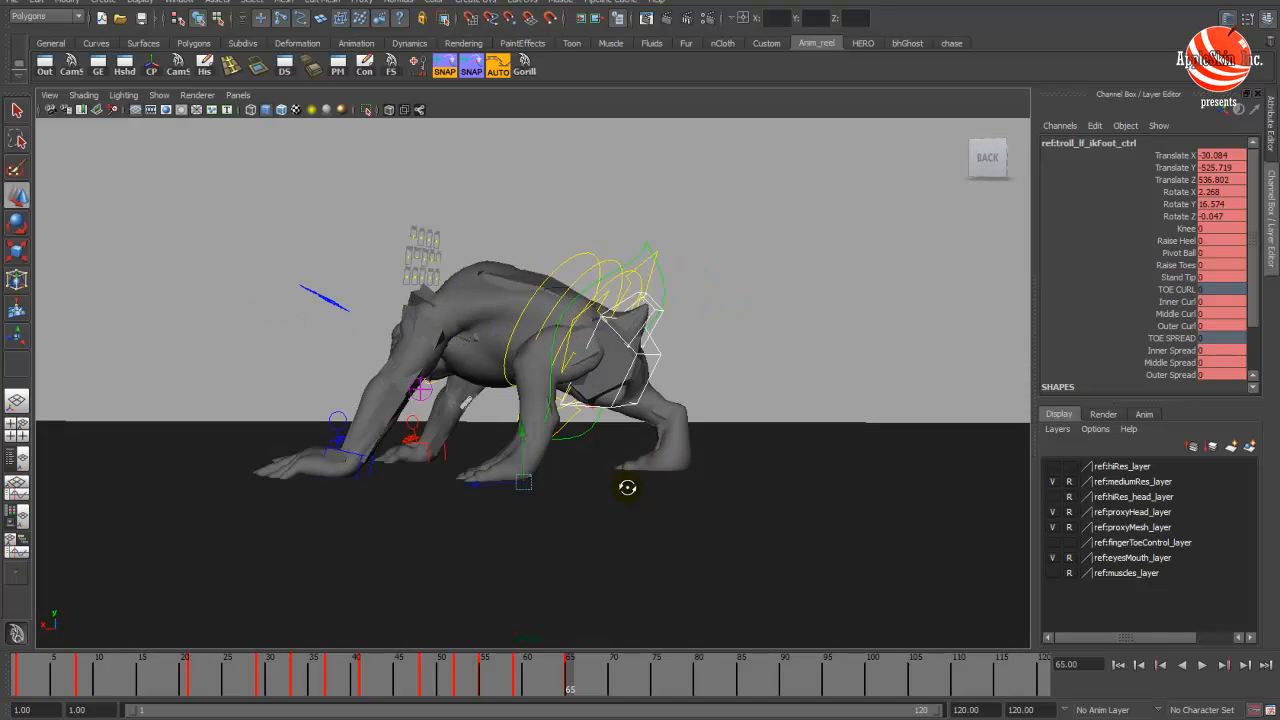
{"action": "left_click", "coordinate": [1180, 252]}
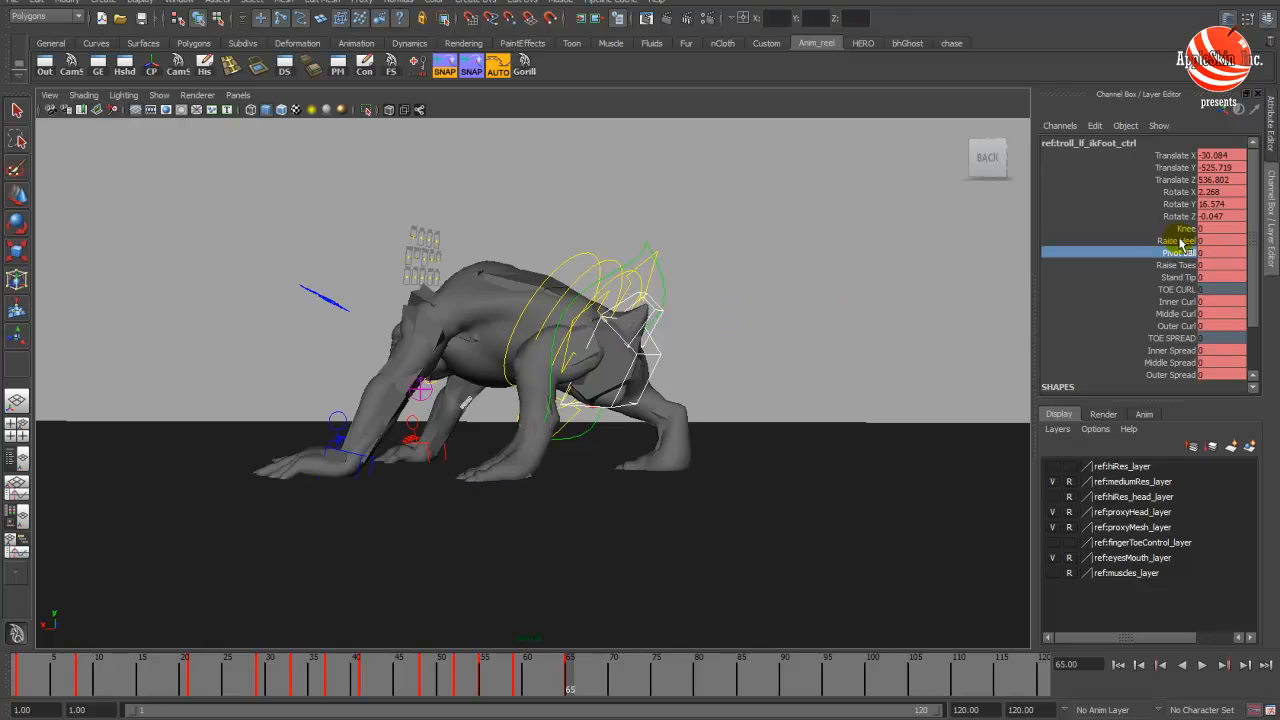
{"action": "left_click", "coordinate": [1180, 241]}
{"action": "mouse_move", "coordinate": [568, 336]}
{"action": "middle_mouse_down"}
{"action": "mouse_move", "coordinate": [550, 337]}
{"action": "mouse_move", "coordinate": [843, 343]}
{"action": "mouse_move", "coordinate": [563, 351]}
{"action": "middle_mouse_up"}
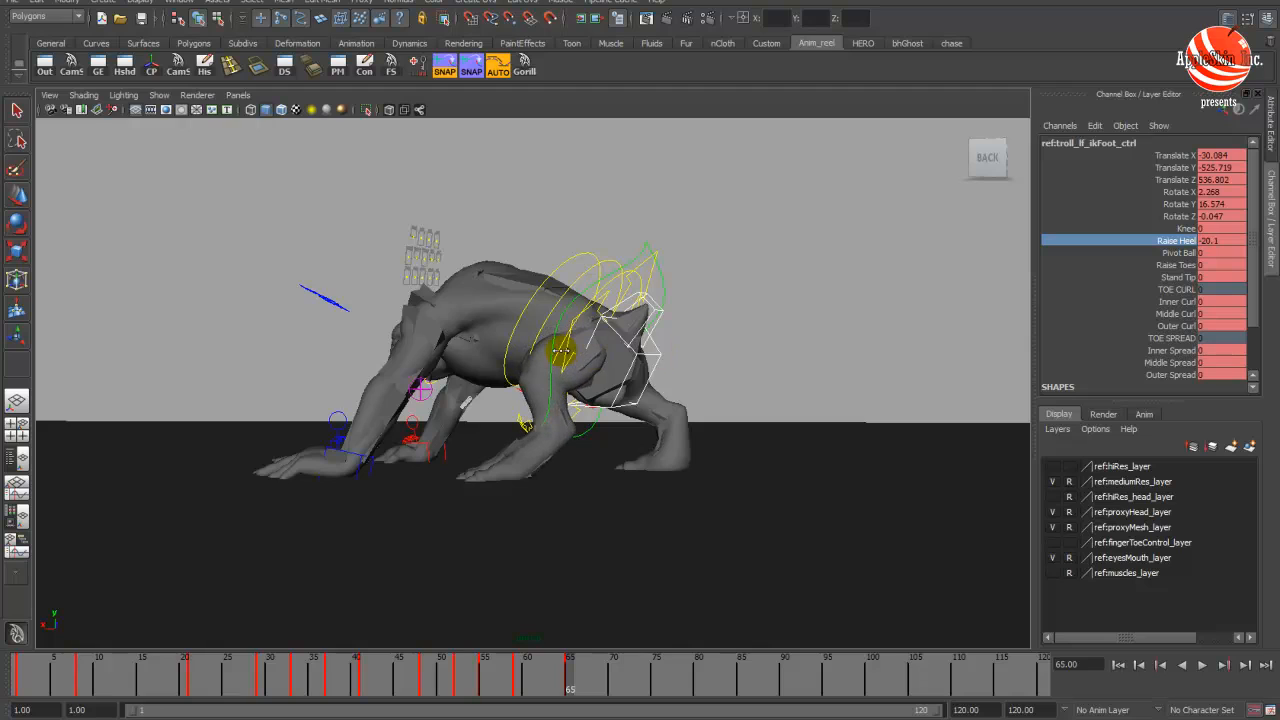
- Refine the left foot's roll with its Raise Toes, Raise Heel and Stand Tip attributes
{"action": "left_click", "coordinate": [1167, 278]}
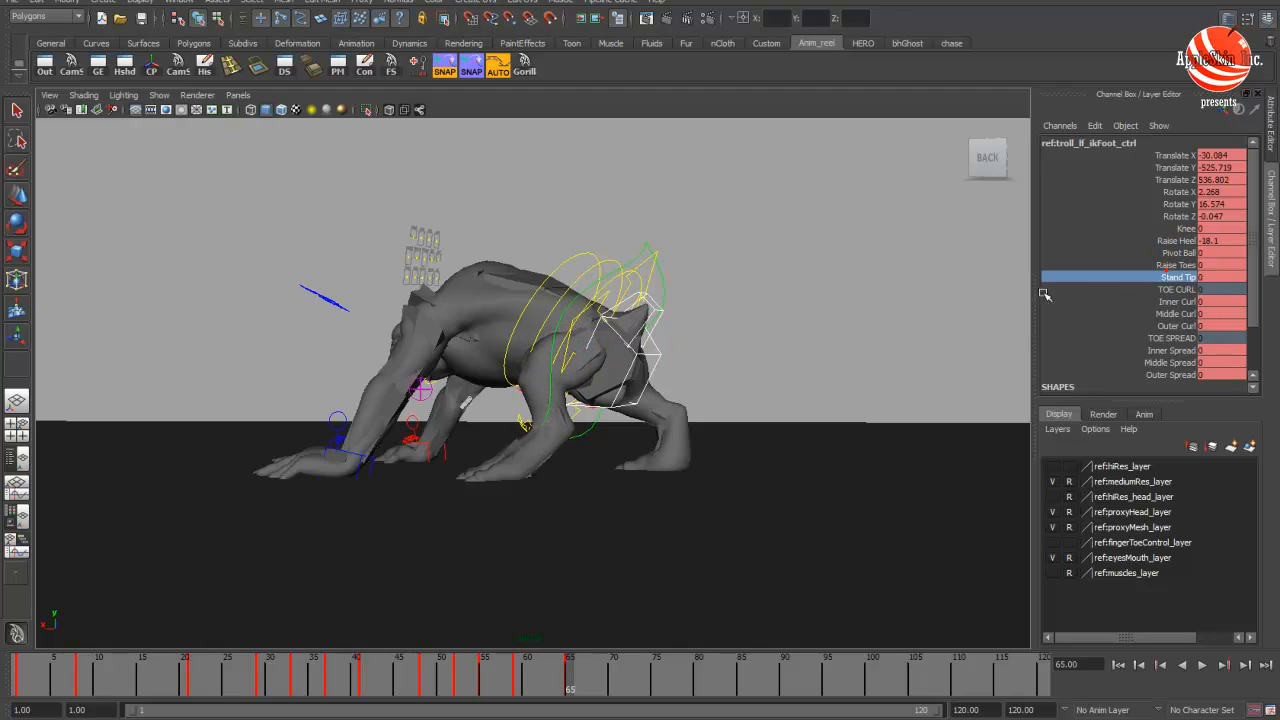
{"action": "left_click", "coordinate": [1170, 265]}
{"action": "middle_click_drag", "start_coordinate": [660, 366], "coordinate": [750, 378]}
{"action": "left_click_drag", "start_coordinate": [596, 412], "coordinate": [608, 430], "text": "alt"}
{"action": "left_click", "coordinate": [1164, 242]}
{"action": "mouse_move", "coordinate": [727, 322]}
{"action": "middle_mouse_down"}
{"action": "mouse_move", "coordinate": [669, 324]}
{"action": "mouse_move", "coordinate": [738, 326]}
{"action": "middle_mouse_up"}
{"action": "left_click", "coordinate": [1178, 277]}
{"action": "middle_click_drag", "start_coordinate": [858, 305], "coordinate": [1009, 290]}
- Reposition the left foot and pull the left arm's IK control back toward the body at frame 65
{"action": "key", "text": "w"}
{"action": "middle_click_drag", "start_coordinate": [766, 360], "coordinate": [777, 374]}
{"action": "left_click_drag", "start_coordinate": [777, 374], "coordinate": [637, 605], "text": "alt"}
{"action": "mouse_move", "coordinate": [570, 672]}
{"action": "left_mouse_down"}
{"action": "mouse_move", "coordinate": [500, 677]}
{"action": "mouse_move", "coordinate": [603, 683]}
{"action": "mouse_move", "coordinate": [566, 677]}
{"action": "left_mouse_up"}
{"action": "left_click_drag", "start_coordinate": [542, 558], "coordinate": [457, 470], "text": "alt"}
{"action": "left_click", "coordinate": [397, 480]}
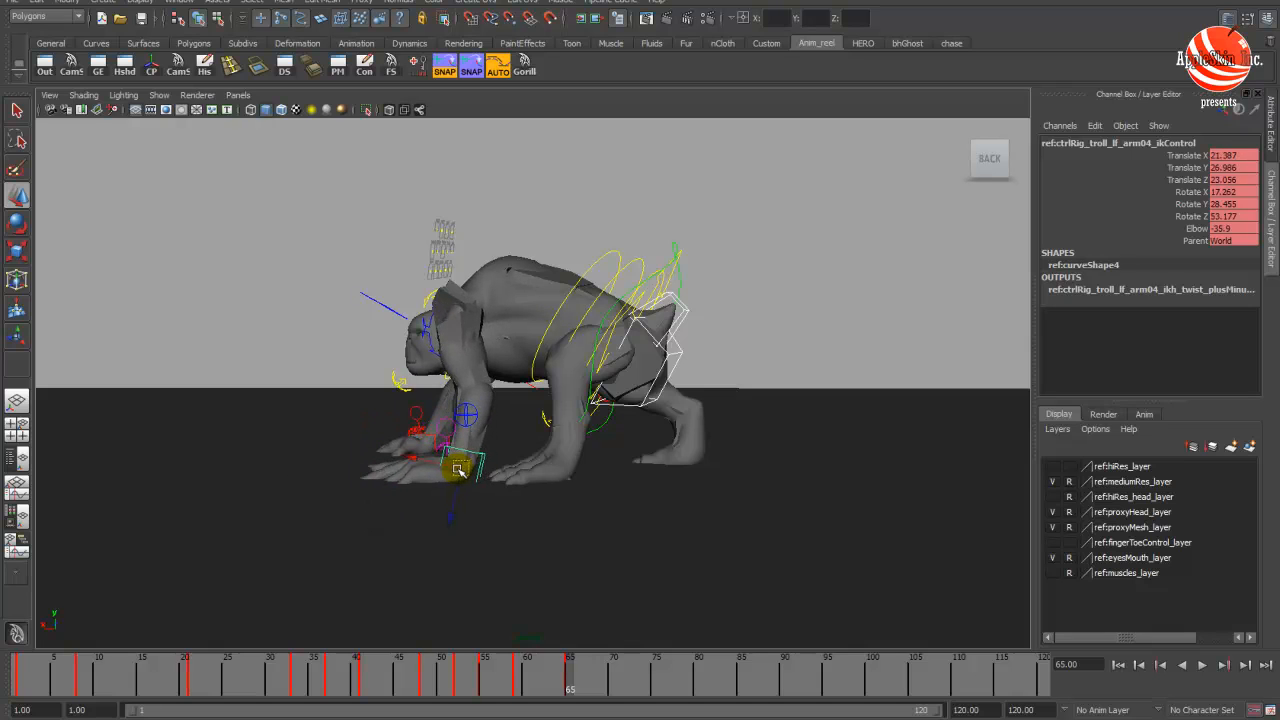
- Scrub between the landing and frame 65 from several angles to review the troll's settling motion
{"action": "left_click_drag", "start_coordinate": [505, 690], "coordinate": [573, 681]}
{"action": "left_click_drag", "start_coordinate": [520, 562], "coordinate": [857, 551], "text": "alt"}
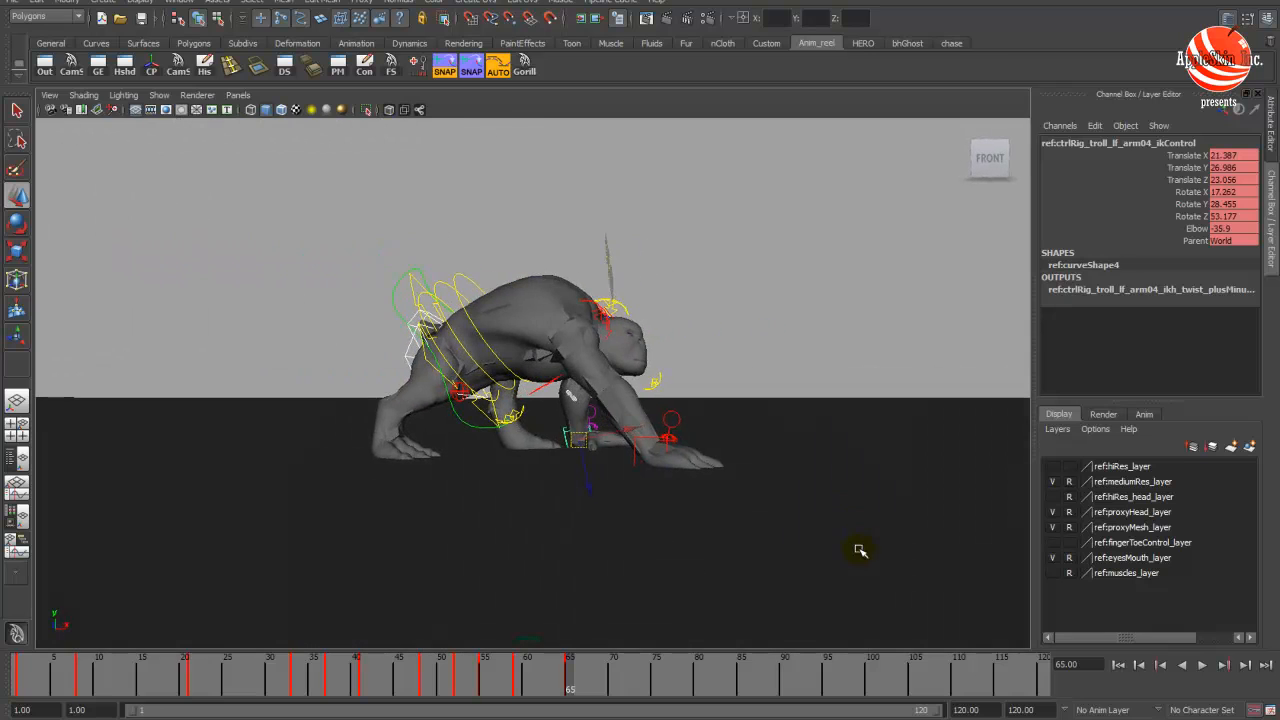
{"action": "left_click_drag", "start_coordinate": [680, 484], "coordinate": [606, 480], "text": "alt"}
{"action": "left_click_drag", "start_coordinate": [416, 679], "coordinate": [512, 680]}
{"action": "left_click_drag", "start_coordinate": [568, 583], "coordinate": [592, 560], "text": "alt"}
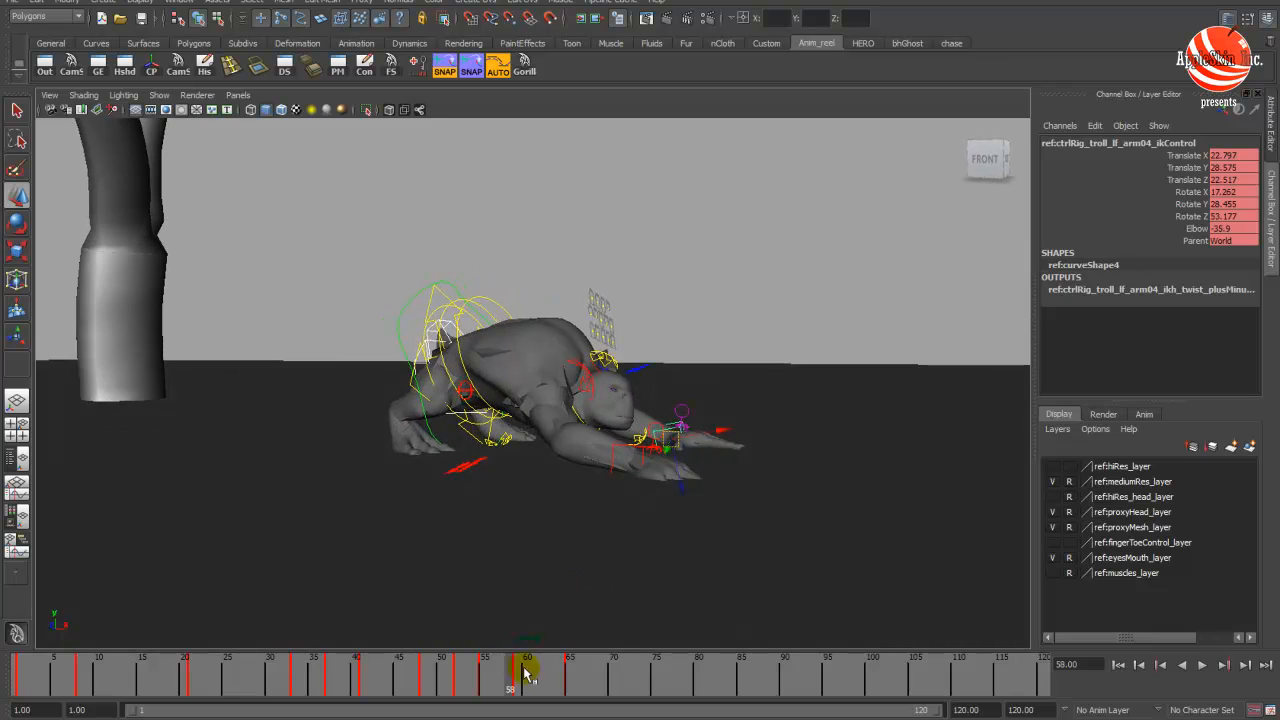
- Reposition and rotate the troll's left arm IK control at frame 59, checking the motion through to the frame 65 pose
{"action": "left_click", "coordinate": [630, 452]}
{"action": "left_click_drag", "start_coordinate": [663, 471], "coordinate": [537, 471], "text": "alt"}
{"action": "left_click", "coordinate": [514, 477]}
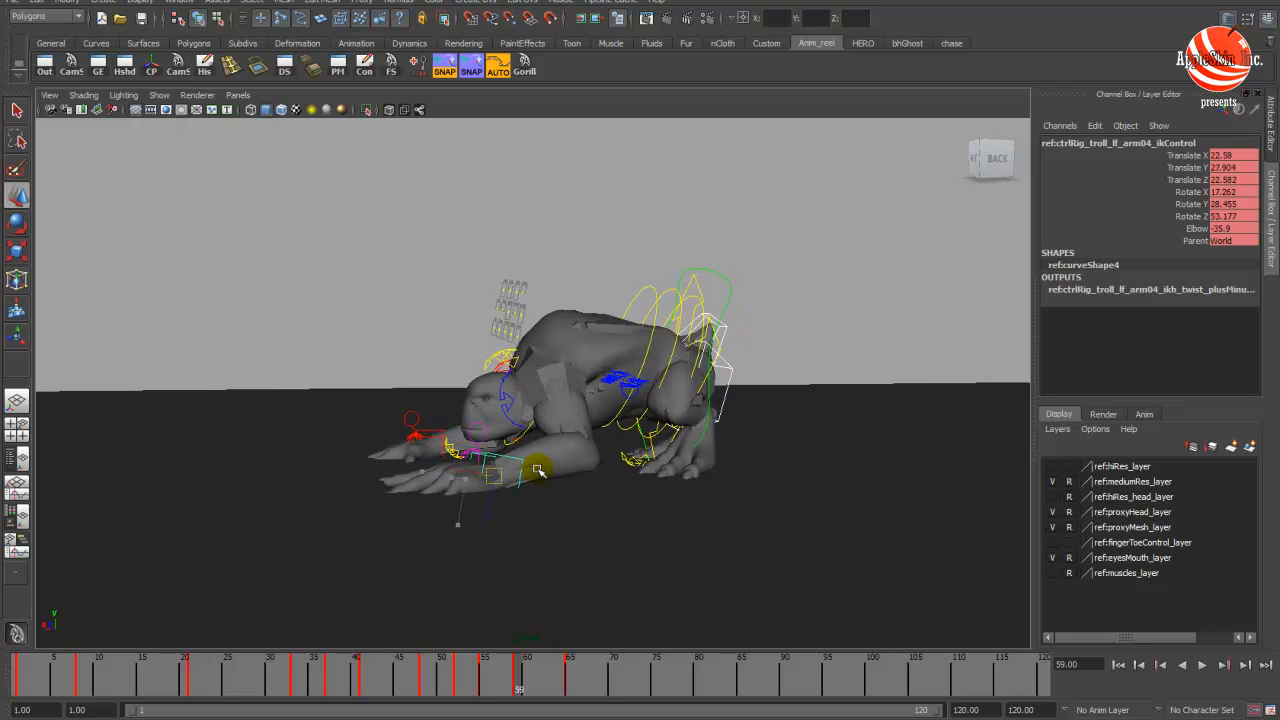
{"action": "key", "text": "e"}
{"action": "left_click_drag", "start_coordinate": [508, 682], "coordinate": [578, 682]}
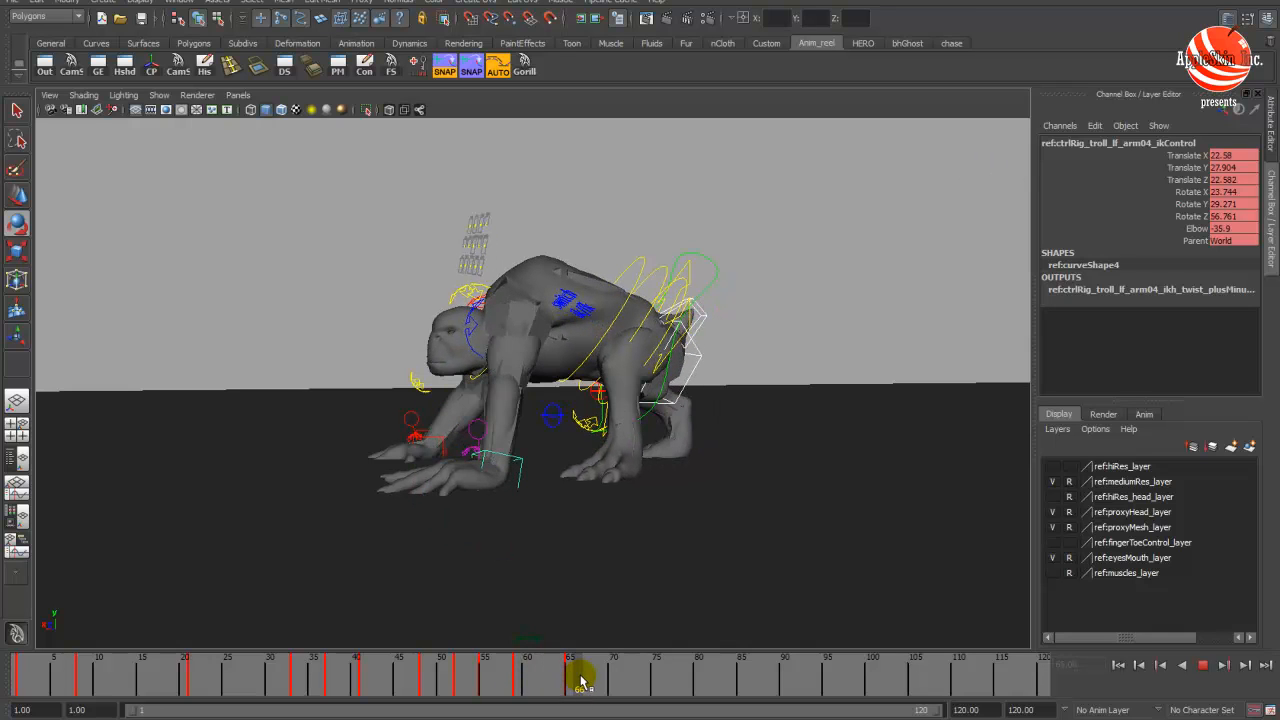
- Refine the rotation of the troll's left hand and a neighbouring upper-body control at frame 65
{"action": "left_click_drag", "start_coordinate": [489, 514], "coordinate": [496, 520], "text": "alt"}
{"action": "left_click_drag", "start_coordinate": [440, 449], "coordinate": [428, 465]}
{"action": "left_click_drag", "start_coordinate": [469, 461], "coordinate": [605, 368], "text": "alt"}
{"action": "left_click", "coordinate": [650, 325]}
{"action": "left_click_drag", "start_coordinate": [485, 336], "coordinate": [494, 328]}
{"action": "left_click_drag", "start_coordinate": [494, 328], "coordinate": [795, 377], "text": "alt"}
- Set the right hand's pointer, middle, ring and pinky curl values to 0 at frame 65
{"action": "left_click", "coordinate": [573, 458]}
{"action": "left_click_drag", "start_coordinate": [573, 458], "coordinate": [620, 456], "text": "alt"}
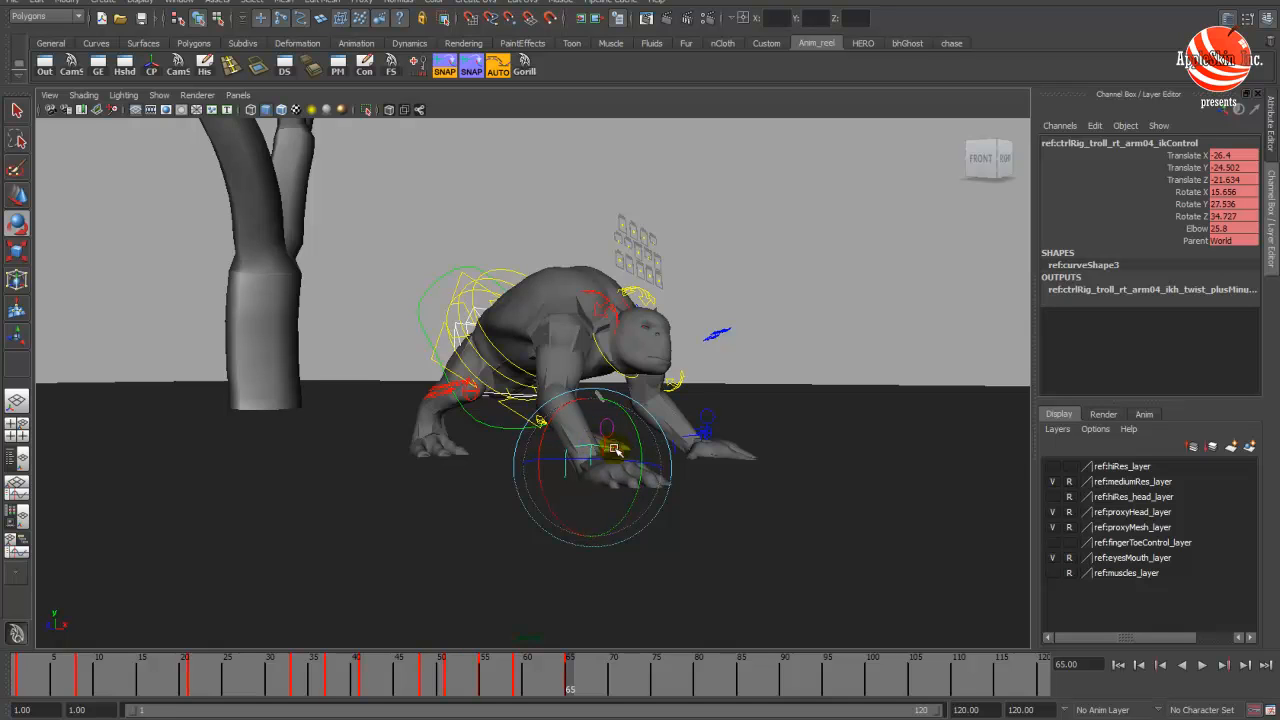
{"action": "right_click_drag", "start_coordinate": [614, 450], "coordinate": [684, 434], "text": "alt"}
{"action": "key", "text": "w"}
{"action": "left_click", "coordinate": [614, 410]}
{"action": "right_click_drag", "start_coordinate": [614, 410], "coordinate": [999, 303], "text": "alt"}
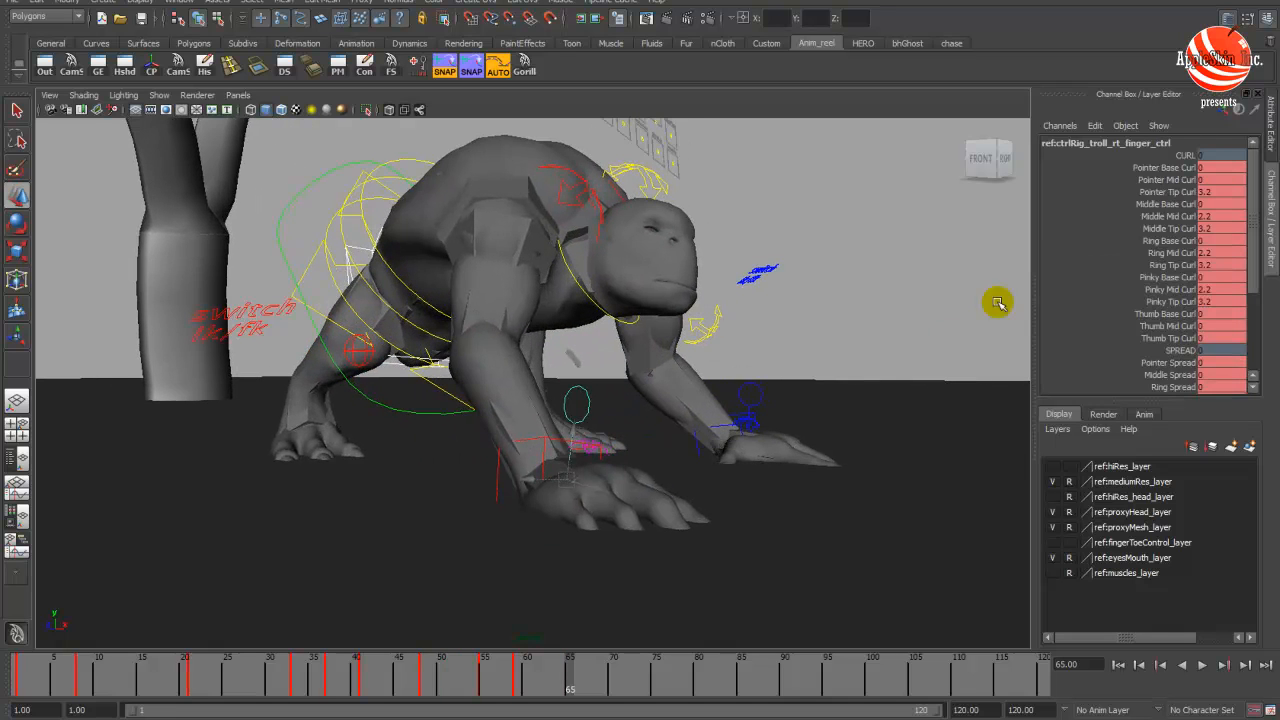
{"action": "left_click_drag", "start_coordinate": [1211, 170], "coordinate": [1230, 280]}
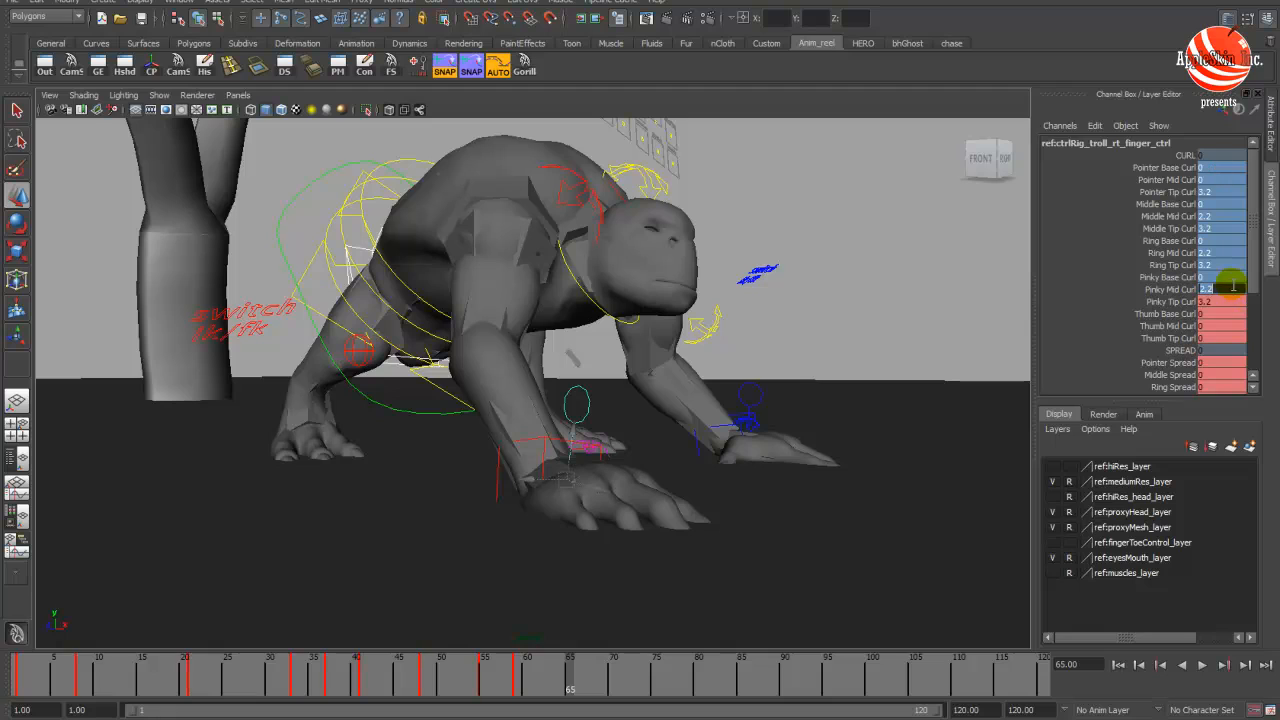
{"action": "key", "text": "Tab"}
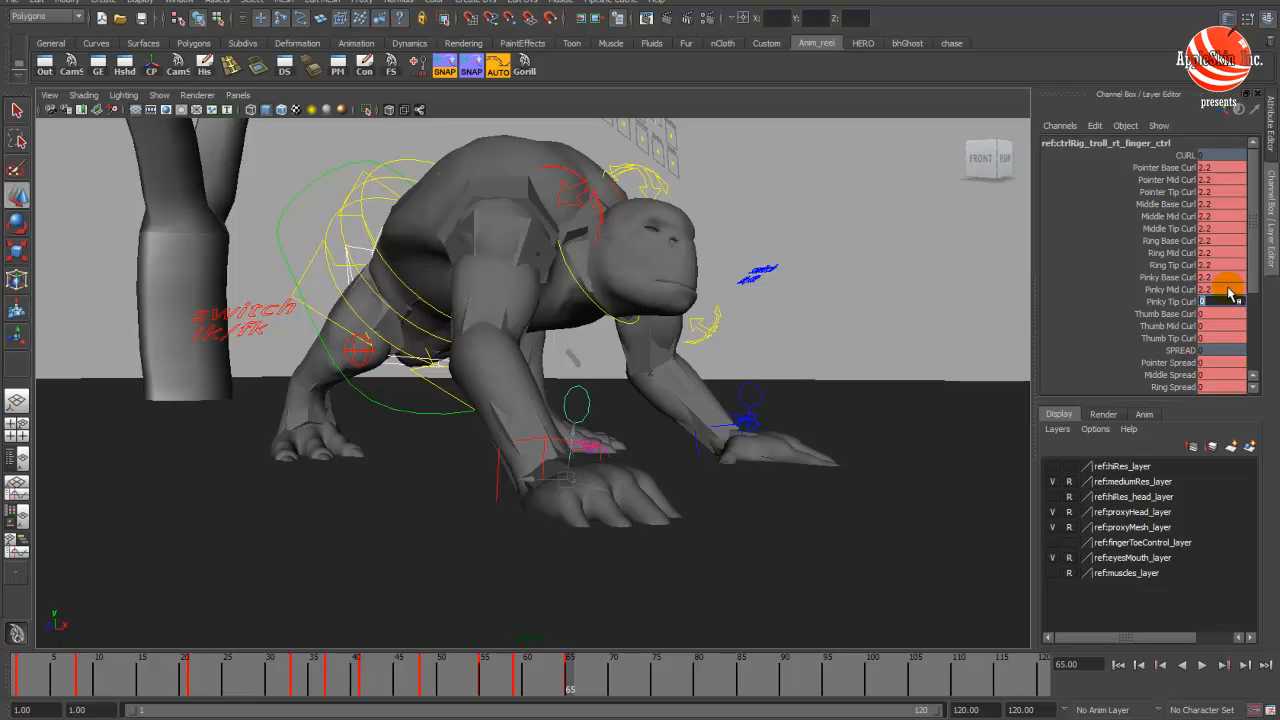
{"action": "left_click_drag", "start_coordinate": [1210, 168], "coordinate": [1222, 268]}
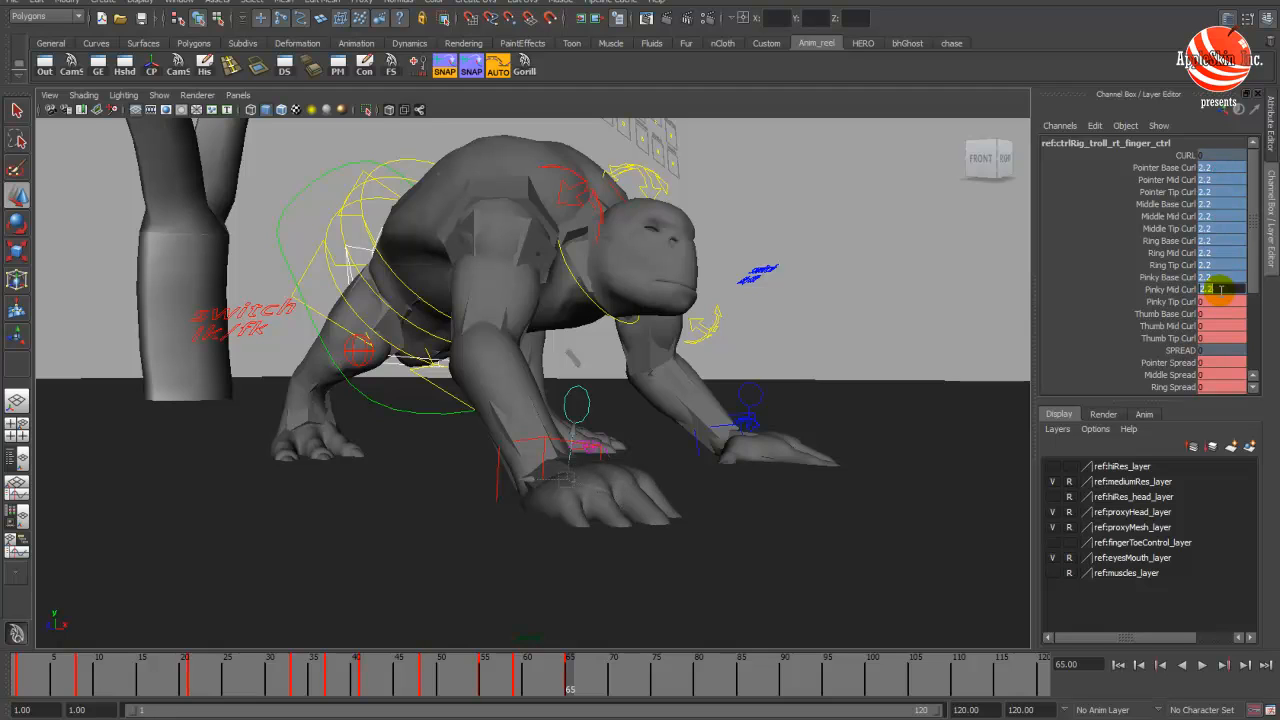
{"action": "key", "text": "Return"}
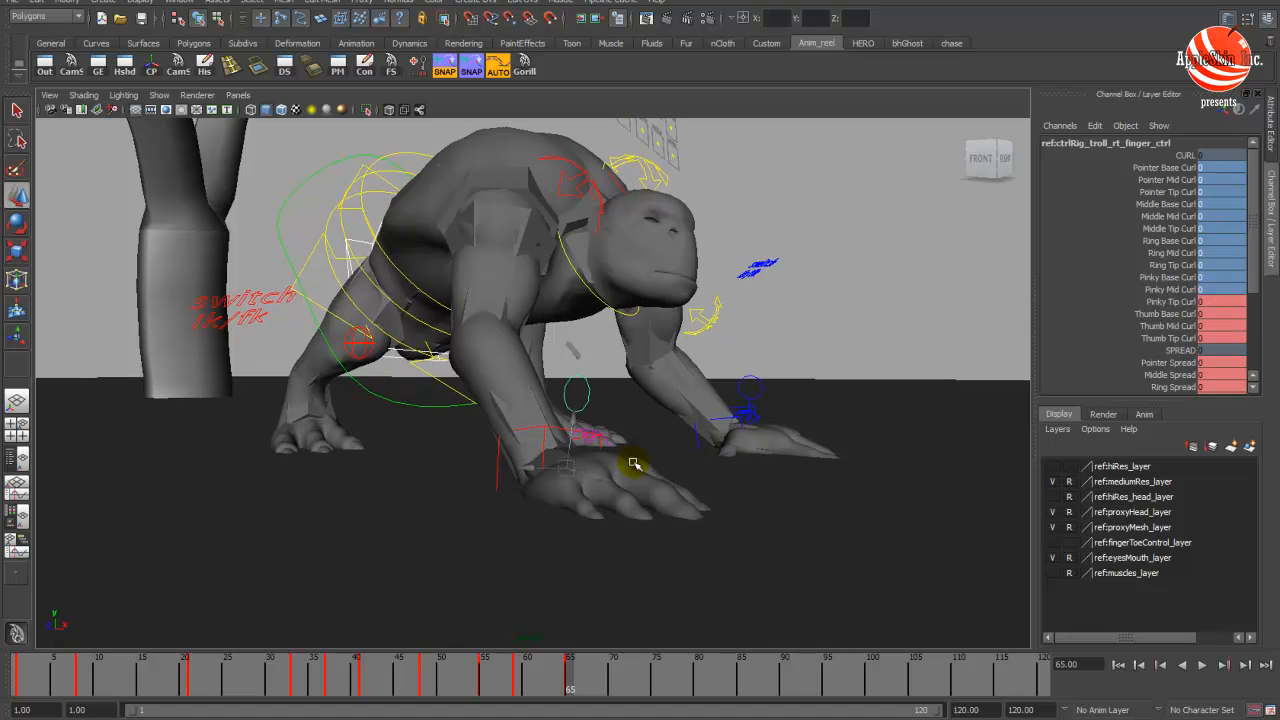
- Rotate the right arm's IK control and the right thumb's base joint to settle the hand on the ground
{"action": "left_click", "coordinate": [544, 430]}
{"action": "key", "text": "e"}
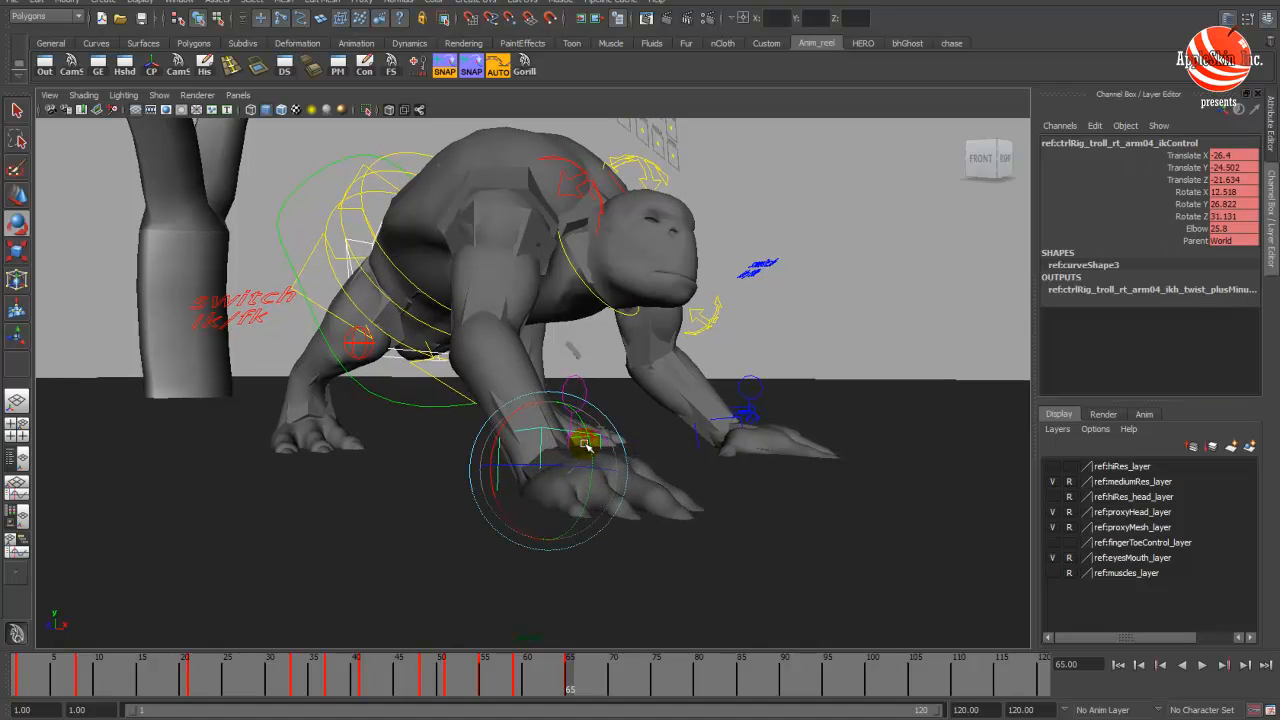
{"action": "left_click_drag", "start_coordinate": [585, 447], "coordinate": [486, 460], "text": "alt"}
{"action": "left_click", "coordinate": [397, 455]}
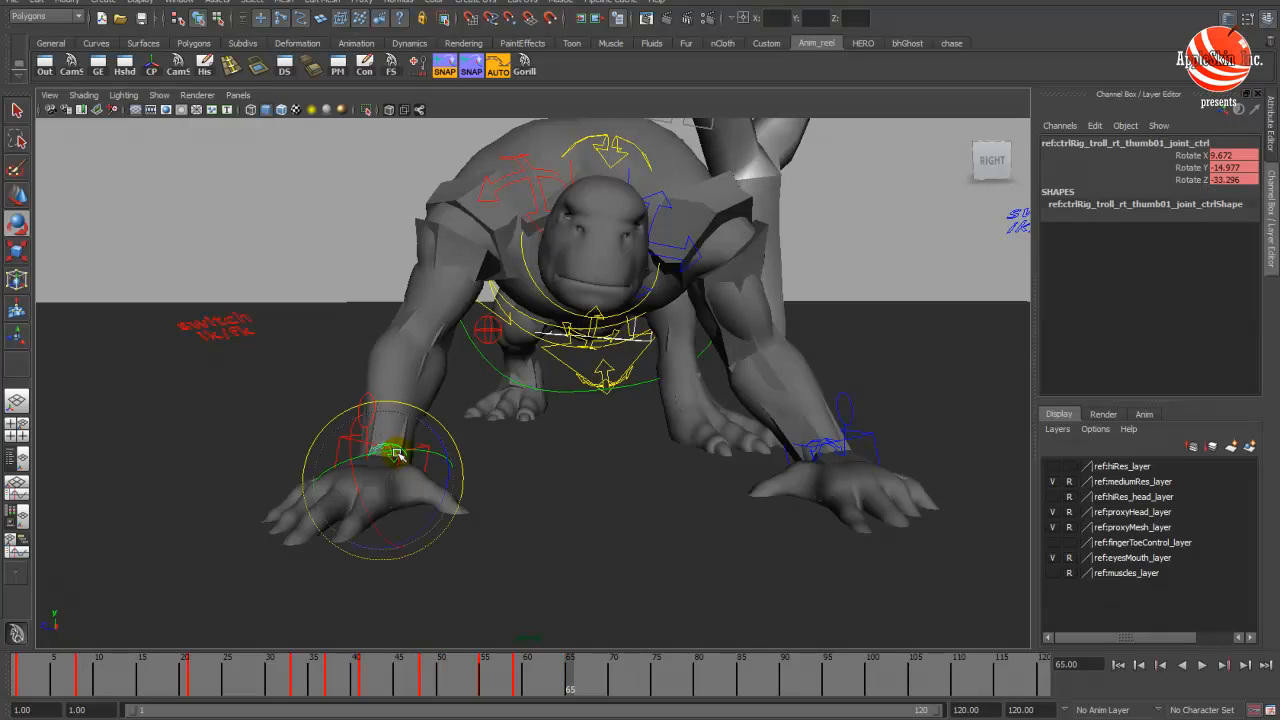
{"action": "left_click_drag", "start_coordinate": [397, 455], "coordinate": [403, 456]}
{"action": "middle_click_drag", "start_coordinate": [412, 464], "coordinate": [557, 480], "text": "alt"}
{"action": "right_click_drag", "start_coordinate": [557, 480], "coordinate": [600, 480], "text": "alt"}
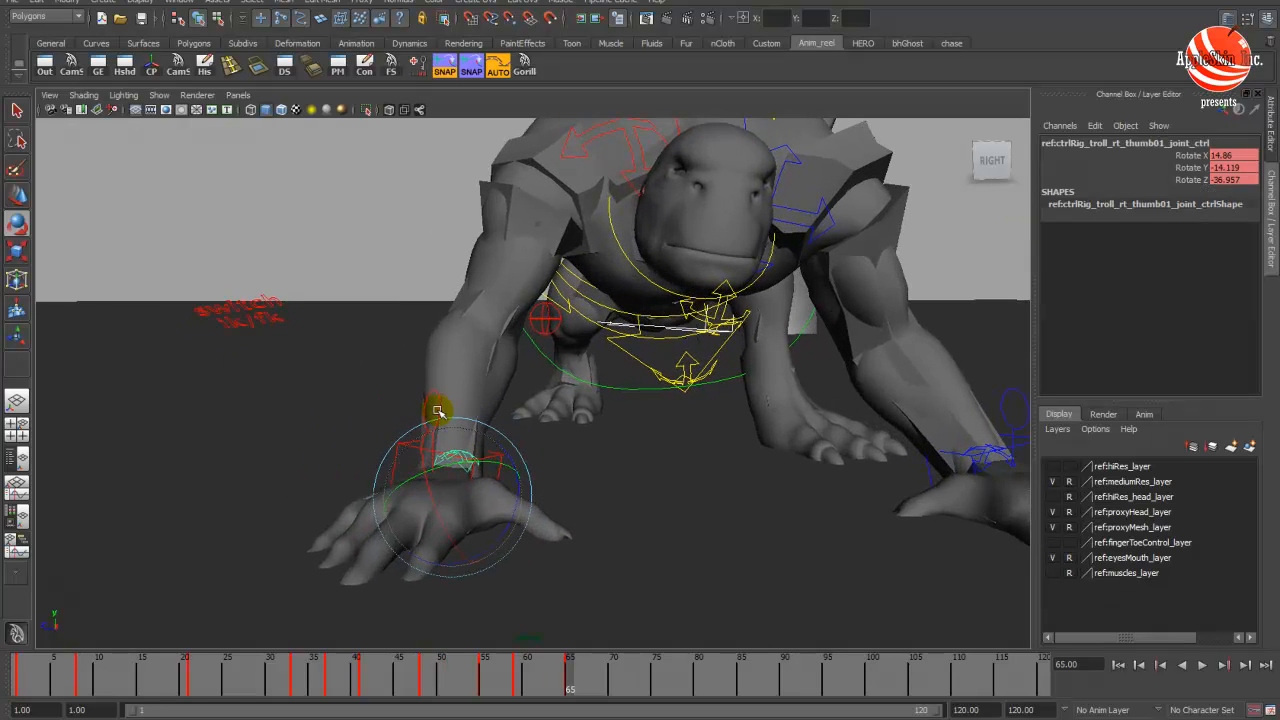
- Adjust the Pointer, Middle, Ring and Pinky Base Curl attributes of the right finger control together
{"action": "left_click", "coordinate": [437, 411]}
{"action": "middle_click_drag", "start_coordinate": [540, 391], "coordinate": [640, 346], "text": "alt"}
{"action": "left_click", "coordinate": [1157, 168]}
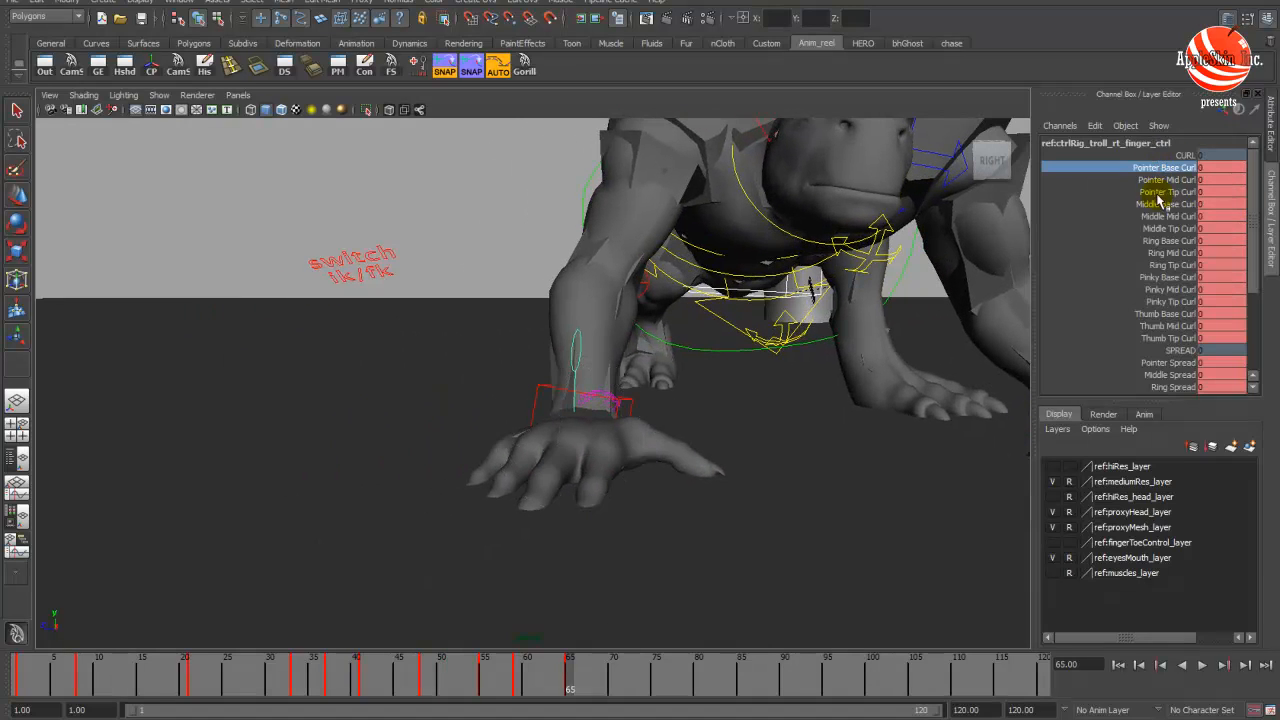
{"action": "left_click", "coordinate": [1166, 204], "text": "ctrl"}
{"action": "left_click", "coordinate": [1168, 241], "text": "ctrl"}
{"action": "left_click", "coordinate": [1167, 277], "text": "ctrl"}
{"action": "mouse_move", "coordinate": [770, 362]}
{"action": "middle_mouse_down"}
{"action": "mouse_move", "coordinate": [797, 362]}
{"action": "mouse_move", "coordinate": [743, 371]}
{"action": "mouse_move", "coordinate": [771, 366]}
{"action": "middle_mouse_up"}
- Examine the frame 65 pose from several angles and compare it with the GorillaStop reference clip
{"action": "left_click_drag", "start_coordinate": [771, 366], "coordinate": [600, 384], "text": "alt"}
{"action": "right_click_drag", "start_coordinate": [600, 384], "coordinate": [240, 403], "text": "alt"}
{"action": "left_click_drag", "start_coordinate": [480, 385], "coordinate": [551, 379], "text": "alt"}
{"action": "left_click", "coordinate": [346, 277]}
{"action": "left_click_drag", "start_coordinate": [346, 277], "coordinate": [424, 286], "text": "alt"}
{"action": "left_click_drag", "start_coordinate": [501, 303], "coordinate": [551, 340], "text": "alt"}
{"action": "left_click", "coordinate": [523, 719]}
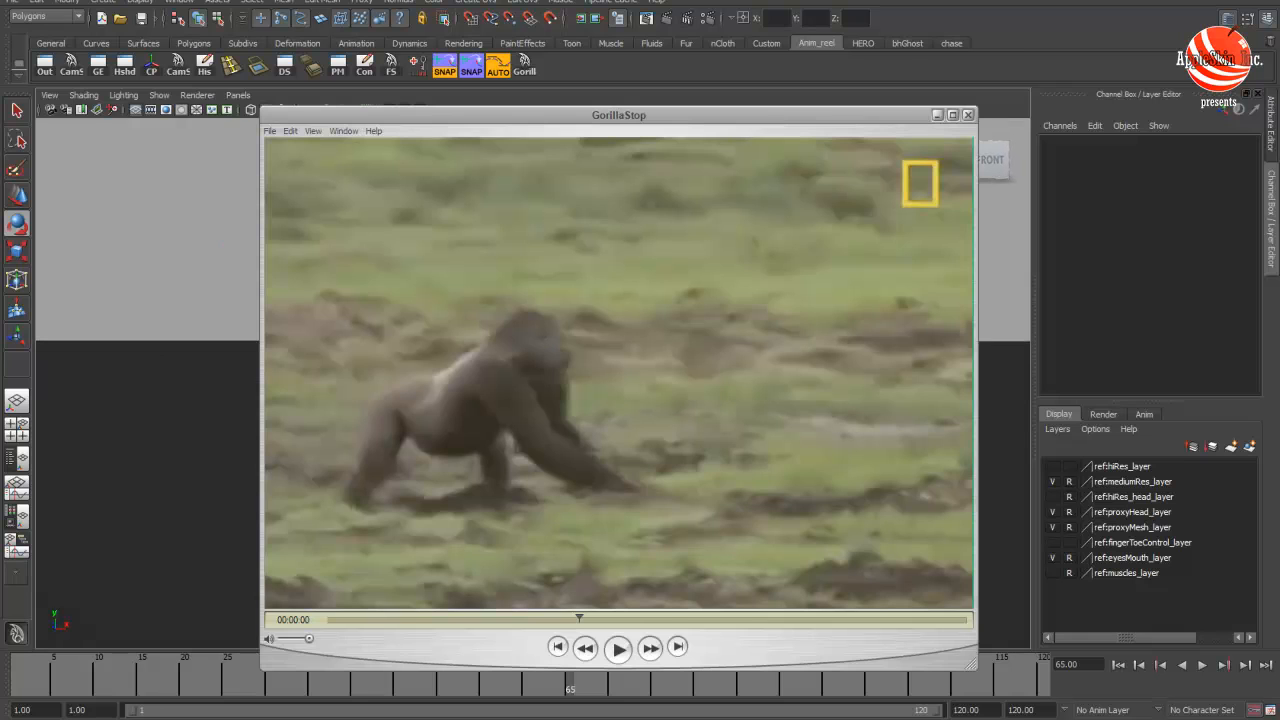
{"action": "left_click_drag", "start_coordinate": [177, 367], "coordinate": [226, 377], "text": "alt"}
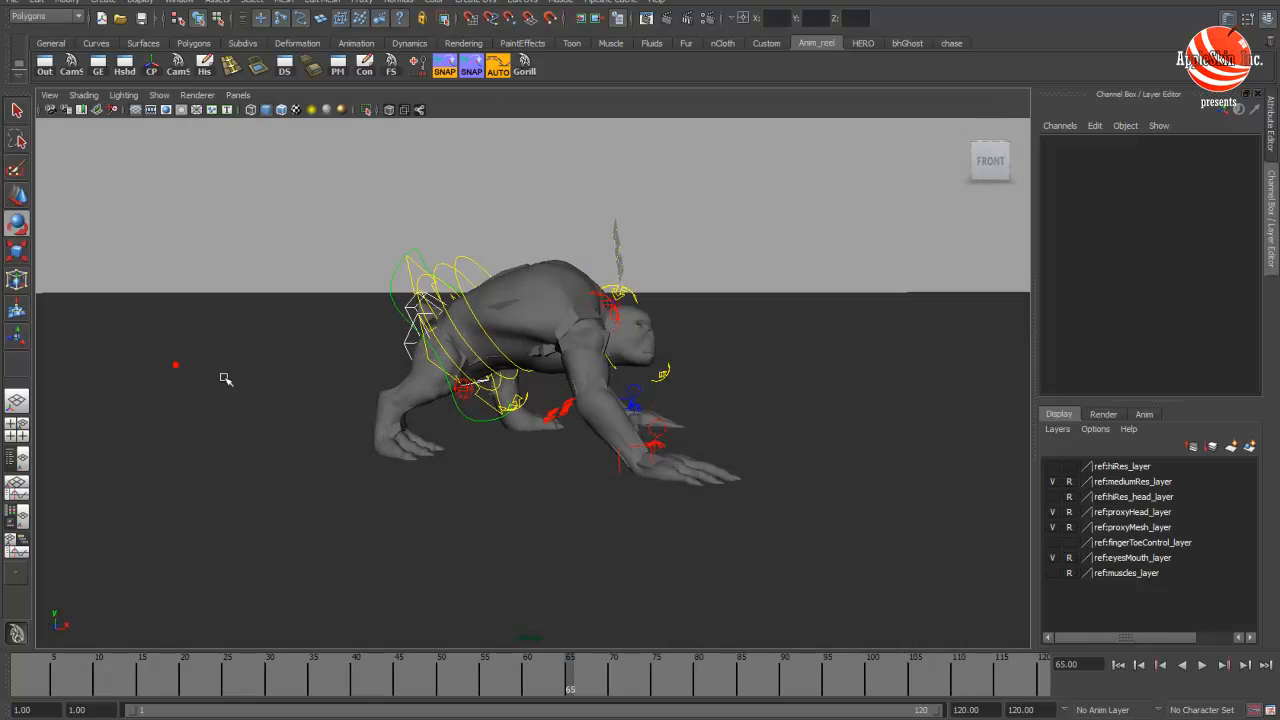
{"action": "middle_click_drag", "start_coordinate": [237, 374], "coordinate": [260, 416], "text": "alt"}
{"action": "right_click_drag", "start_coordinate": [391, 426], "coordinate": [506, 414], "text": "alt"}
{"action": "middle_click_drag", "start_coordinate": [506, 414], "coordinate": [539, 438], "text": "alt"}
{"action": "left_click_drag", "start_coordinate": [539, 438], "coordinate": [466, 343], "text": "alt"}
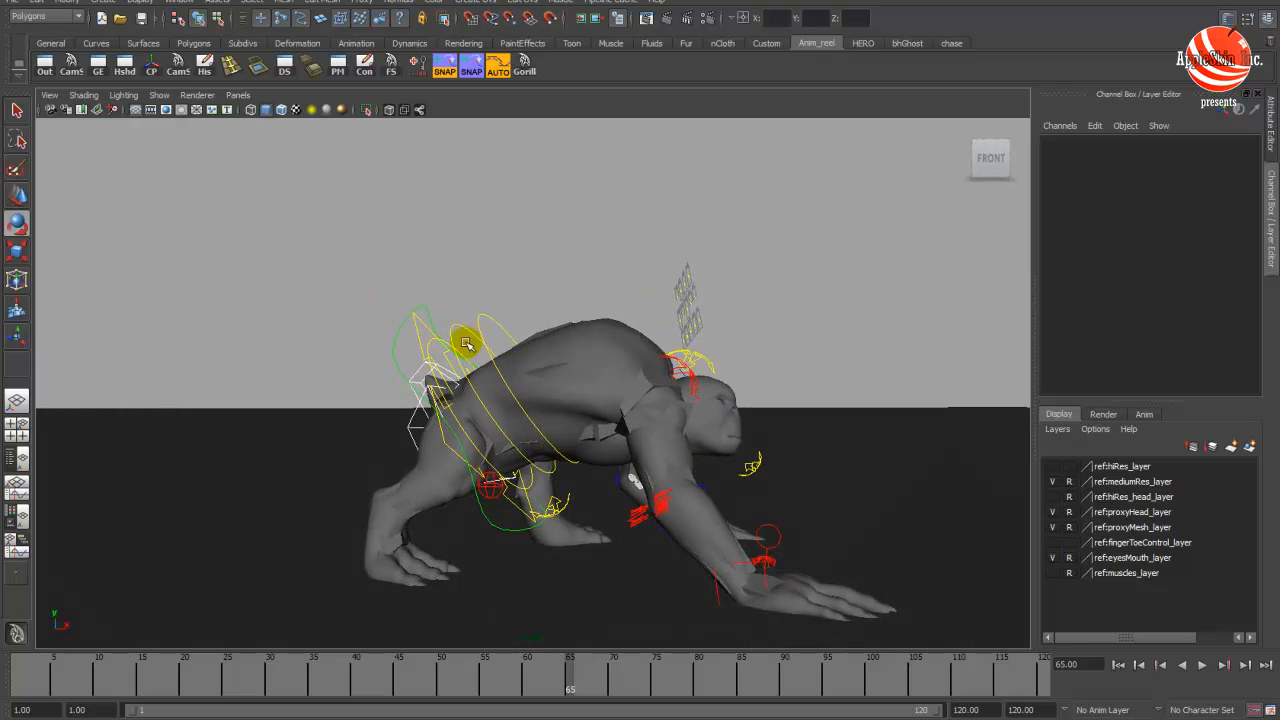
- Select all of the troll's rig controls with the Gorill script and scrub the landing past frame 65
{"action": "left_click", "coordinate": [481, 333]}
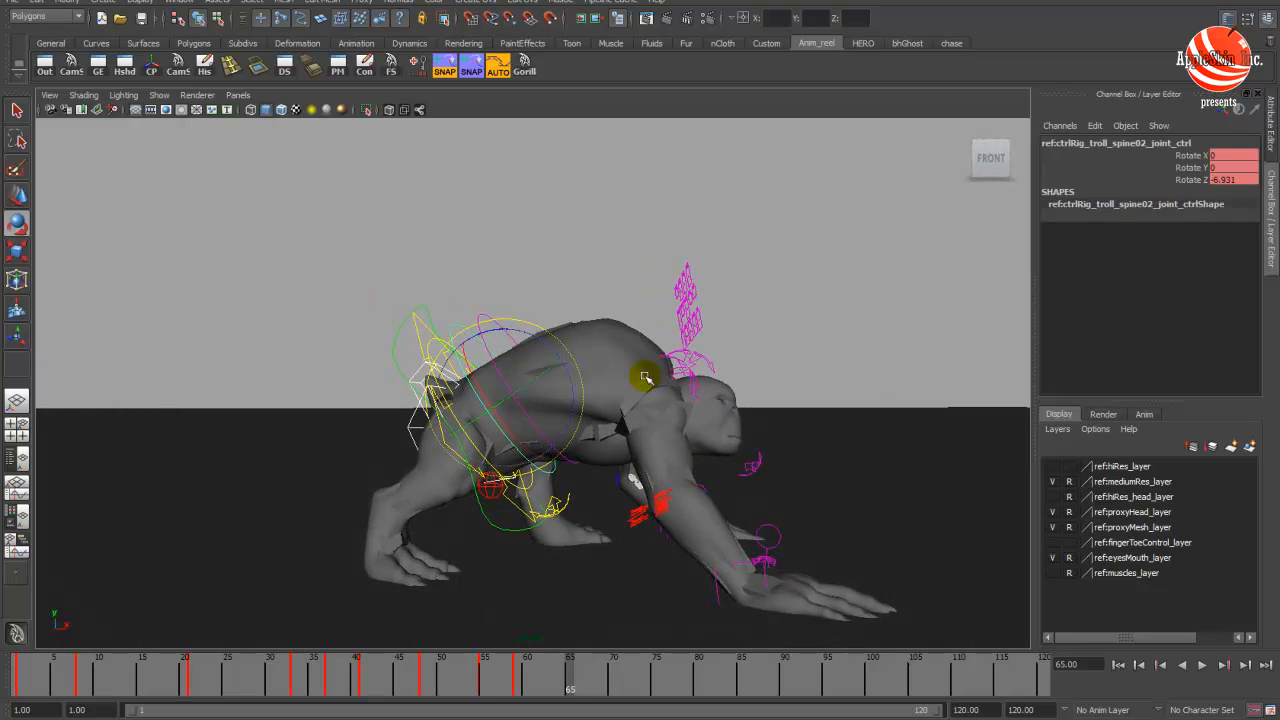
{"action": "middle_click_drag", "start_coordinate": [645, 376], "coordinate": [638, 359], "text": "alt"}
{"action": "left_click", "coordinate": [525, 70]}
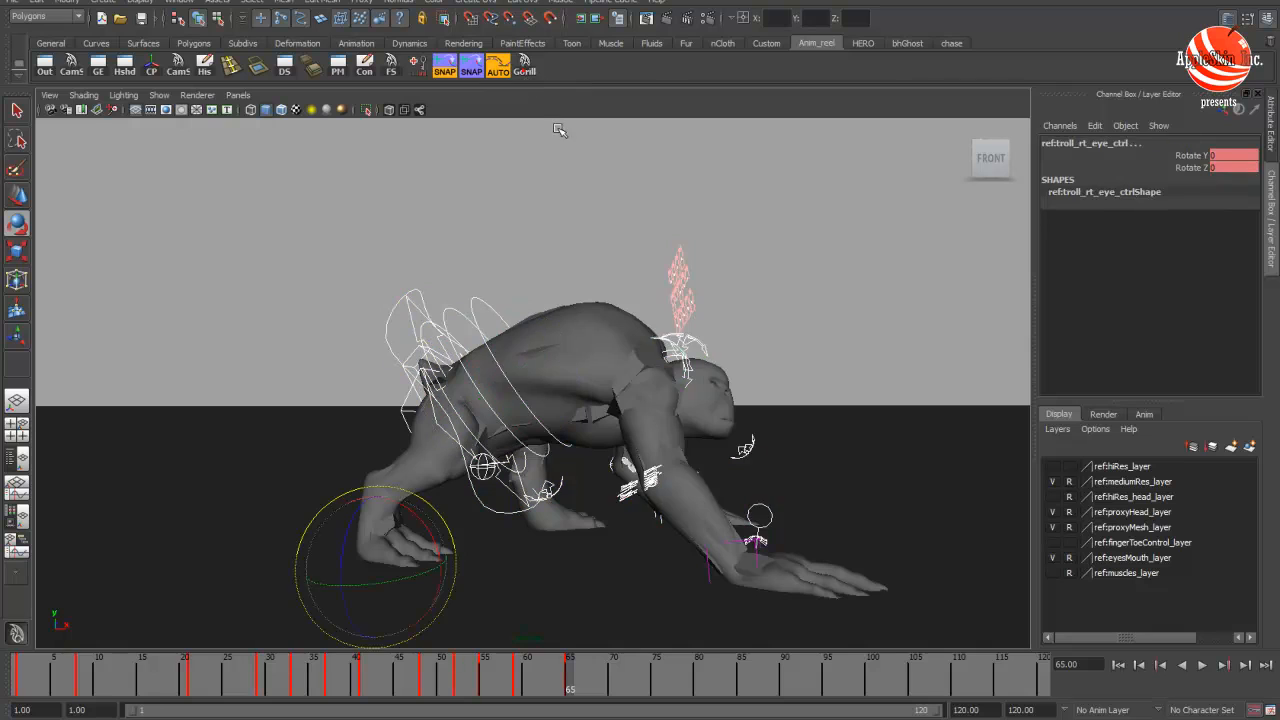
{"action": "right_click_drag", "start_coordinate": [609, 186], "coordinate": [531, 194], "text": "alt"}
{"action": "left_click_drag", "start_coordinate": [494, 669], "coordinate": [597, 690]}
- Pick the left foot's IK control in wireframe display at frame 65 and consult the gorilla reference clip
{"action": "key", "text": "4"}
{"action": "left_click", "coordinate": [558, 508]}
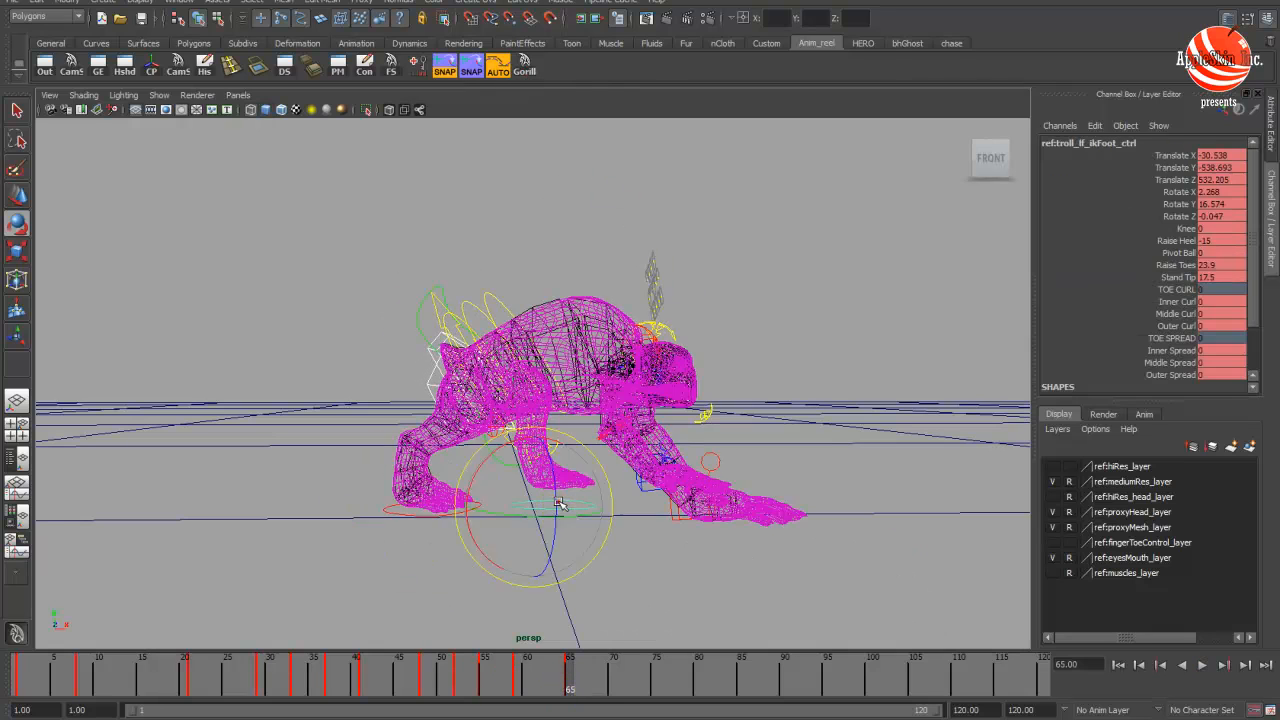
{"action": "key", "text": "w"}
{"action": "left_click_drag", "start_coordinate": [560, 506], "coordinate": [576, 548], "text": "alt"}
{"action": "key", "text": "alt+Tab"}
{"action": "key", "text": "alt+Tab"}
- Restore shaded display and shift the troll's center-of-gravity control at frame 69
{"action": "left_click", "coordinate": [557, 545]}
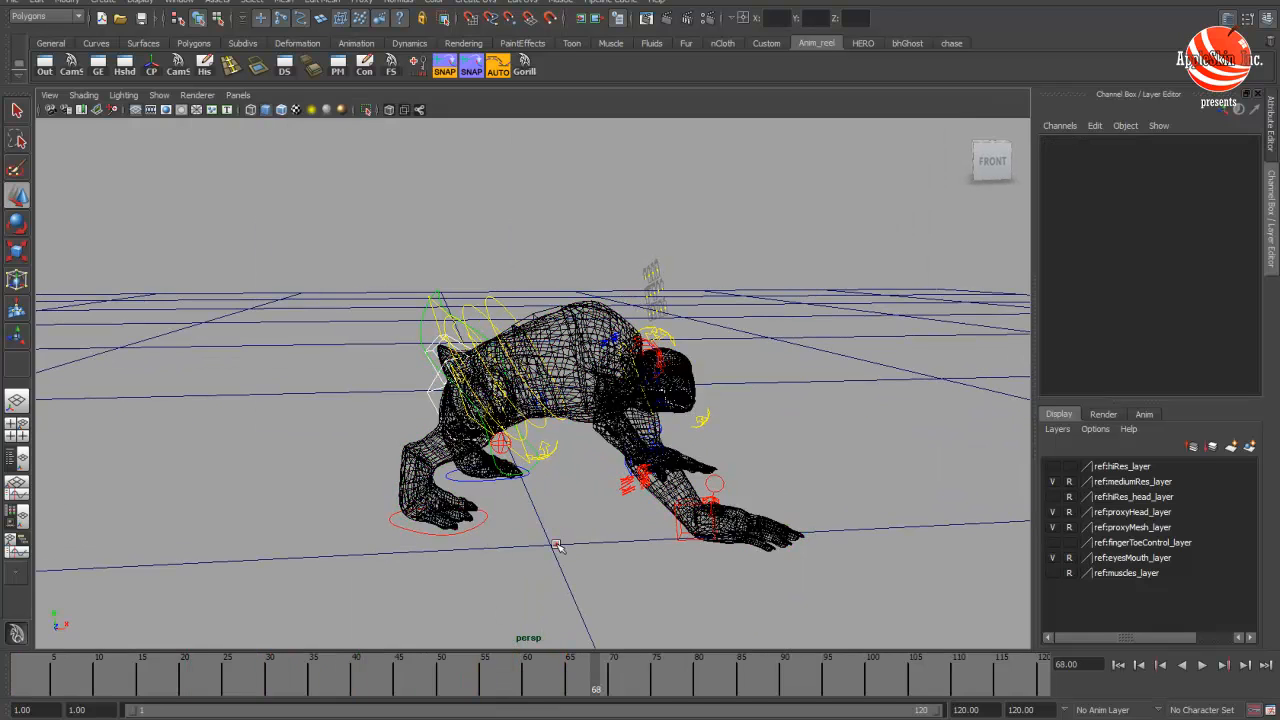
{"action": "key", "text": "5"}
{"action": "mouse_move", "coordinate": [564, 415]}
{"action": "left_mouse_down", "text": "alt"}
{"action": "mouse_move", "coordinate": [552, 397]}
{"action": "mouse_move", "coordinate": [573, 407]}
{"action": "left_mouse_up", "text": "alt"}
{"action": "left_click_drag", "start_coordinate": [523, 491], "coordinate": [522, 503], "text": "alt"}
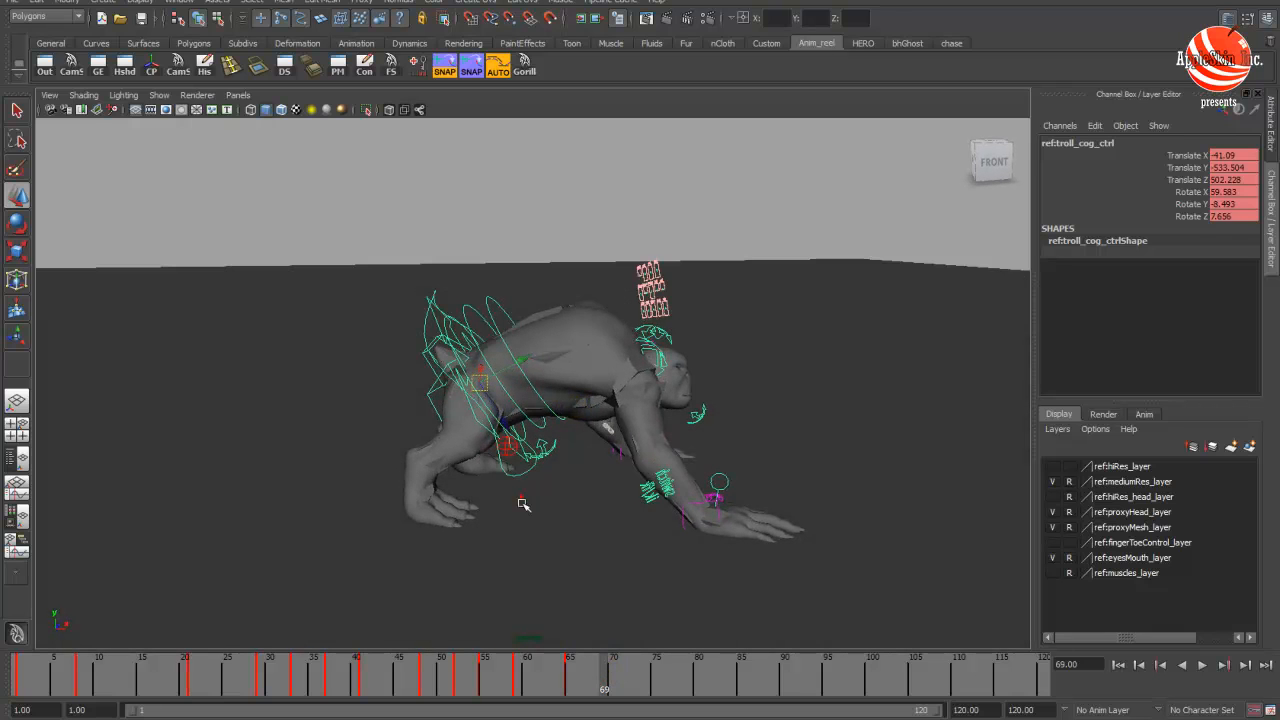
{"action": "left_click_drag", "start_coordinate": [480, 382], "coordinate": [715, 390]}
- Rotate the right arm's IK control at frame 69
{"action": "left_click", "coordinate": [467, 475]}
{"action": "key", "text": "e"}
{"action": "left_click_drag", "start_coordinate": [598, 446], "coordinate": [790, 435], "text": "alt"}
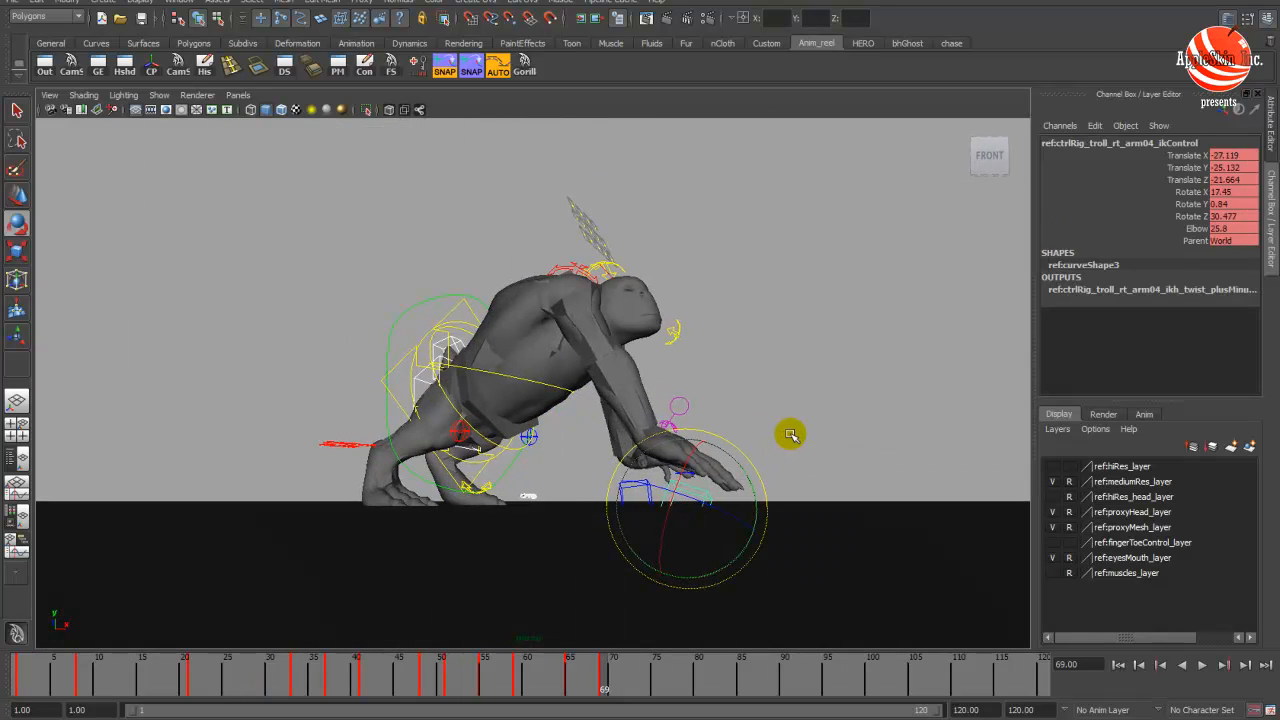
- Move and rotate the center-of-gravity control at frame 69 to lower and tilt the troll's body
{"action": "left_click", "coordinate": [401, 404]}
{"action": "left_click_drag", "start_coordinate": [458, 434], "coordinate": [590, 447], "text": "alt"}
{"action": "key", "text": "w"}
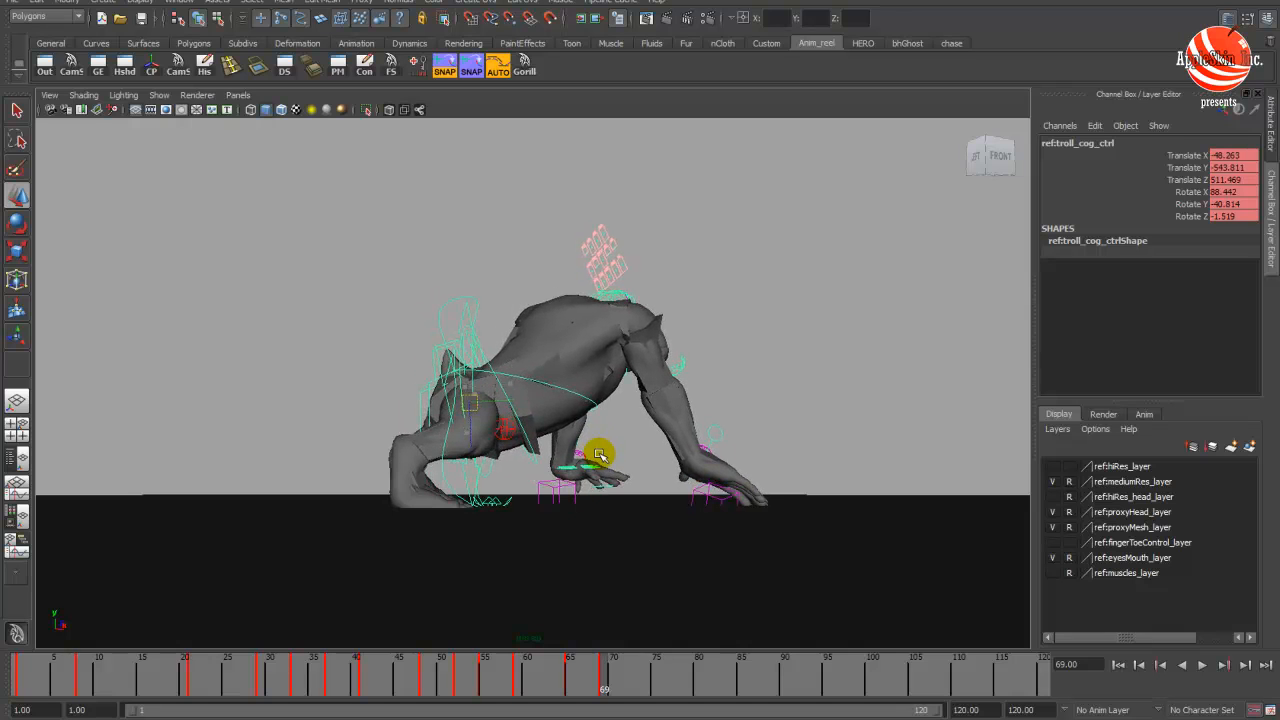
{"action": "left_click_drag", "start_coordinate": [598, 455], "coordinate": [614, 451], "text": "alt"}
{"action": "key", "text": "e"}
{"action": "left_click_drag", "start_coordinate": [764, 430], "coordinate": [618, 461], "text": "alt"}
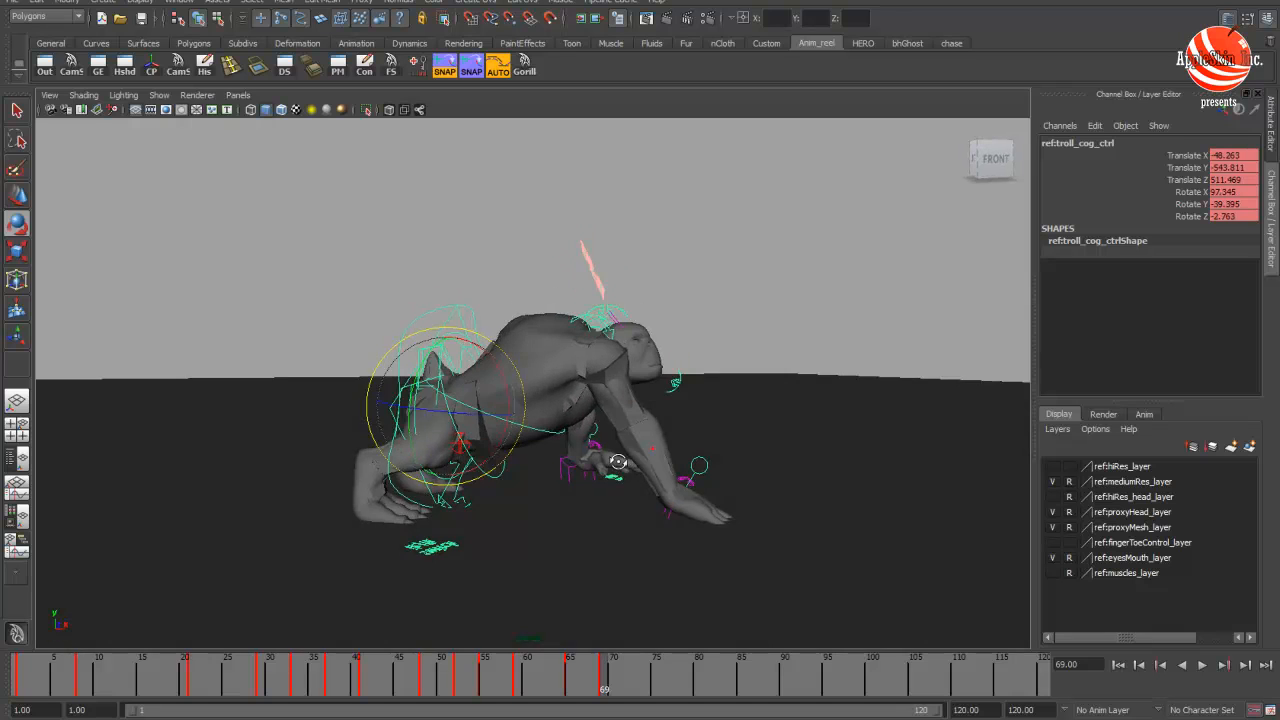
- Pick the right foot's IK control in wireframe display and inspect the shaded pose from the front of the troll
{"action": "key", "text": "4"}
{"action": "left_click", "coordinate": [404, 534]}
{"action": "key", "text": "5"}
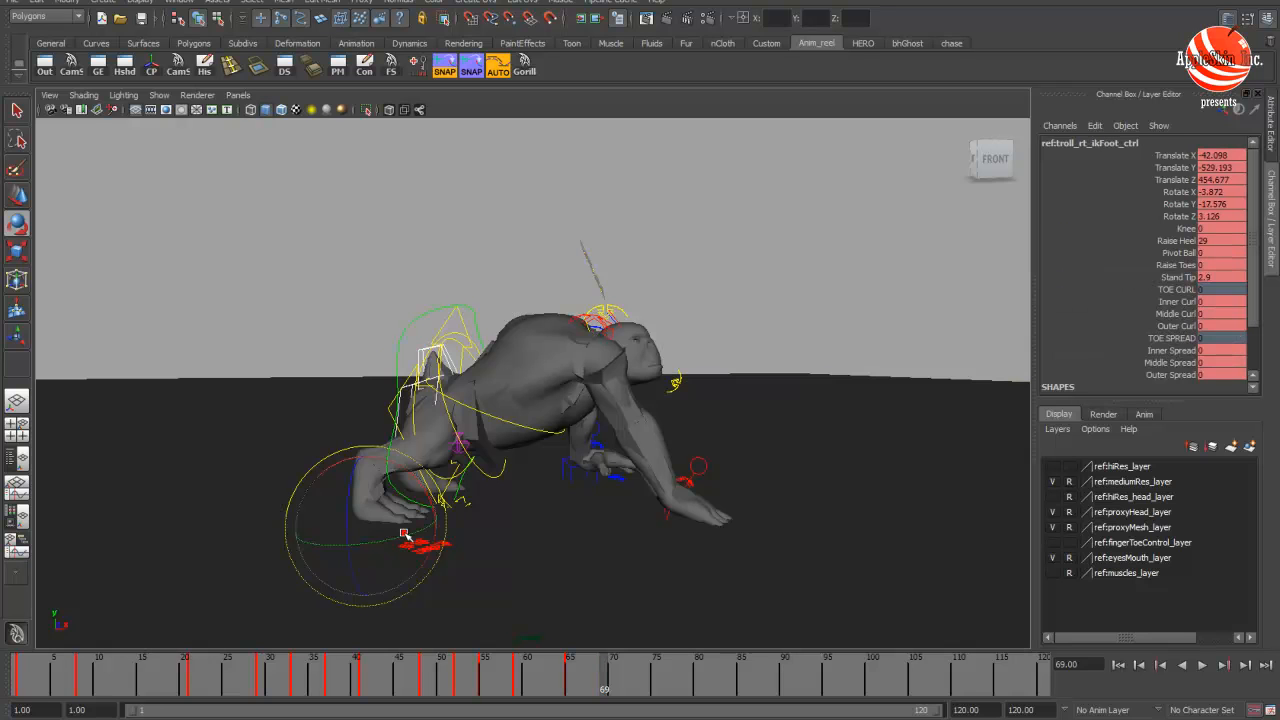
{"action": "left_click_drag", "start_coordinate": [504, 526], "coordinate": [373, 496], "text": "alt"}
- Rotate the right clavicle, and reposition and rotate the right arm's IK control at frame 69
{"action": "left_click", "coordinate": [487, 322]}
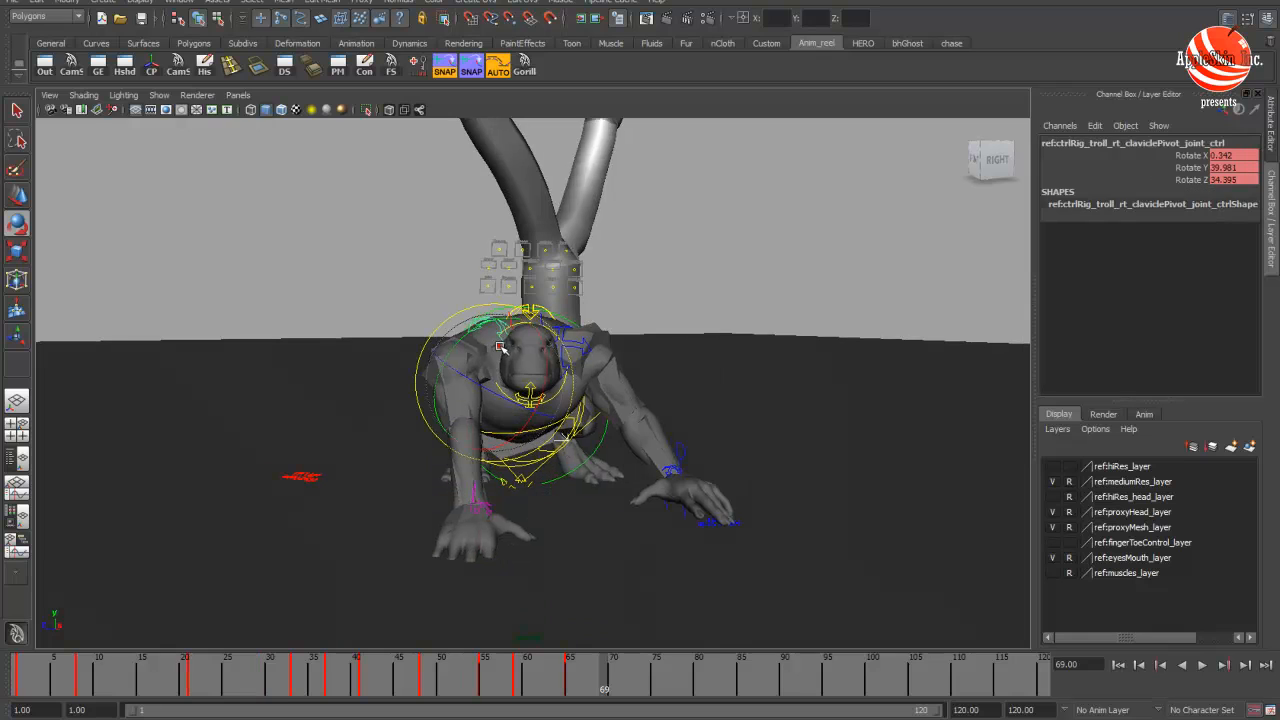
{"action": "left_click_drag", "start_coordinate": [489, 420], "coordinate": [677, 497], "text": "alt"}
{"action": "left_click", "coordinate": [668, 499]}
{"action": "key", "text": "w"}
{"action": "key", "text": "e"}
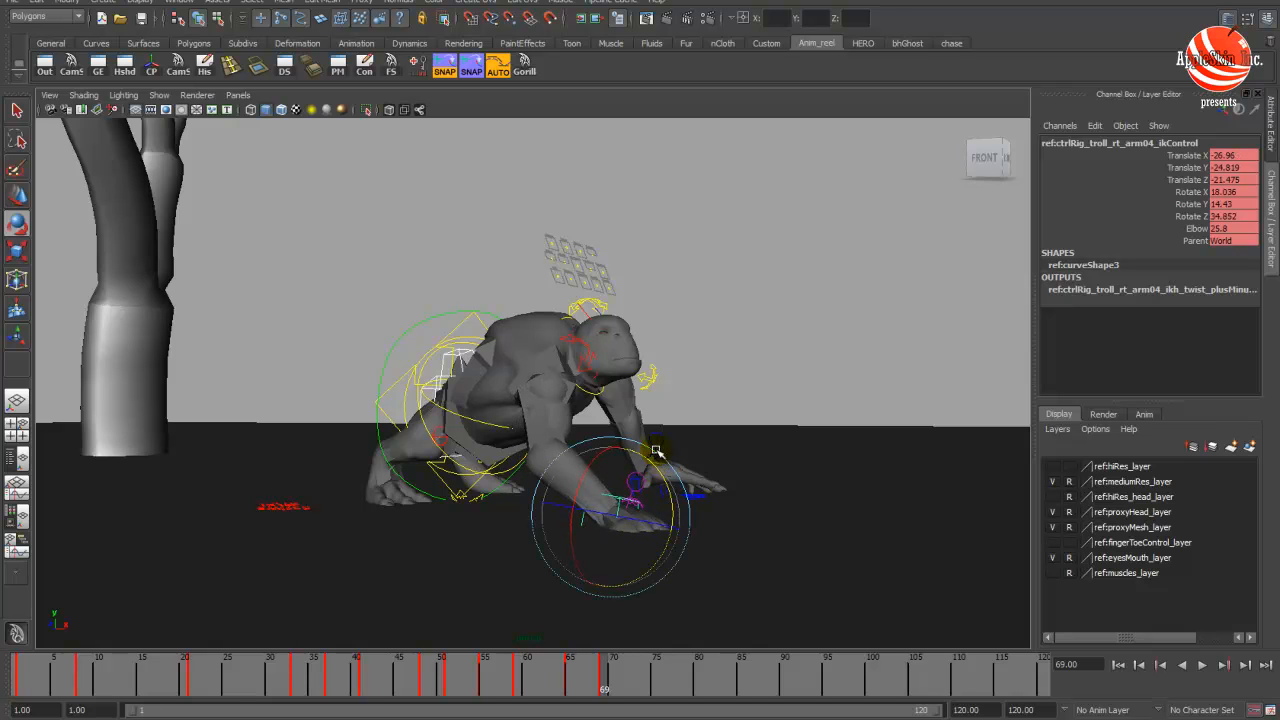
{"action": "left_click_drag", "start_coordinate": [667, 450], "coordinate": [630, 474], "text": "alt"}
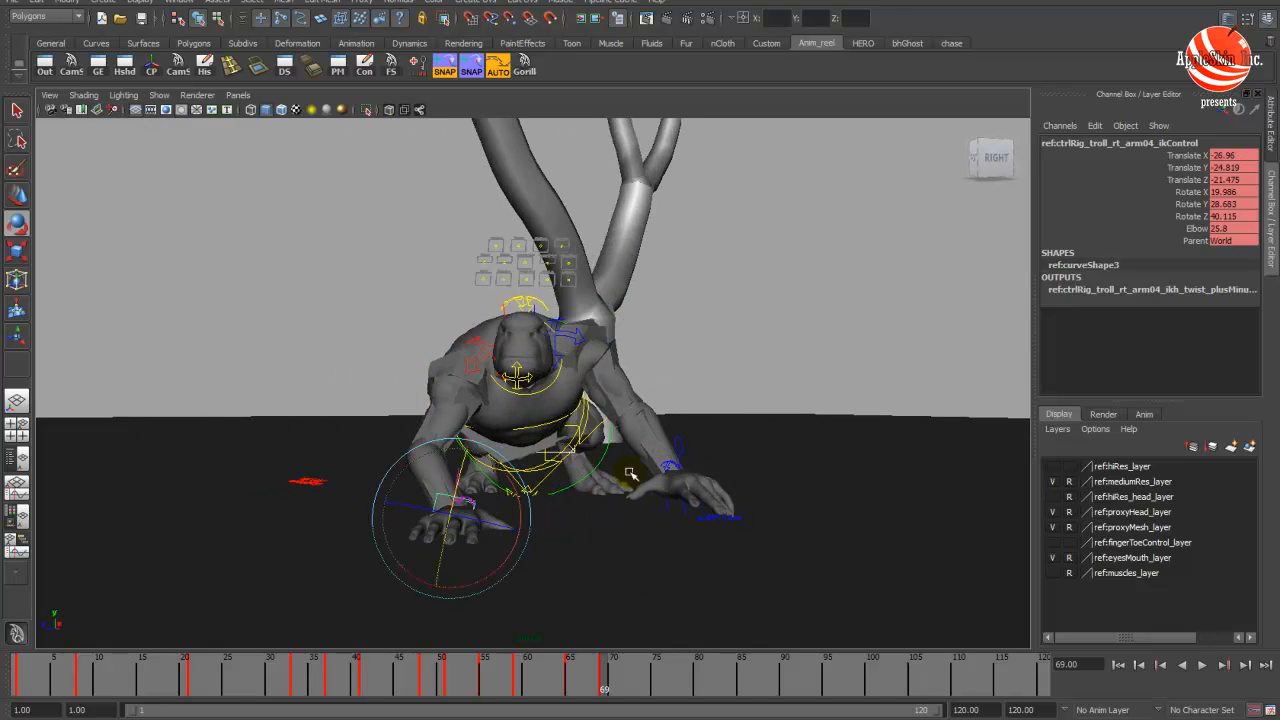
- Move the left arm's IK control inward toward the body at frame 69
{"action": "left_click", "coordinate": [685, 507]}
{"action": "left_click", "coordinate": [675, 470]}
{"action": "key", "text": "w"}
{"action": "left_click_drag", "start_coordinate": [688, 509], "coordinate": [667, 521]}
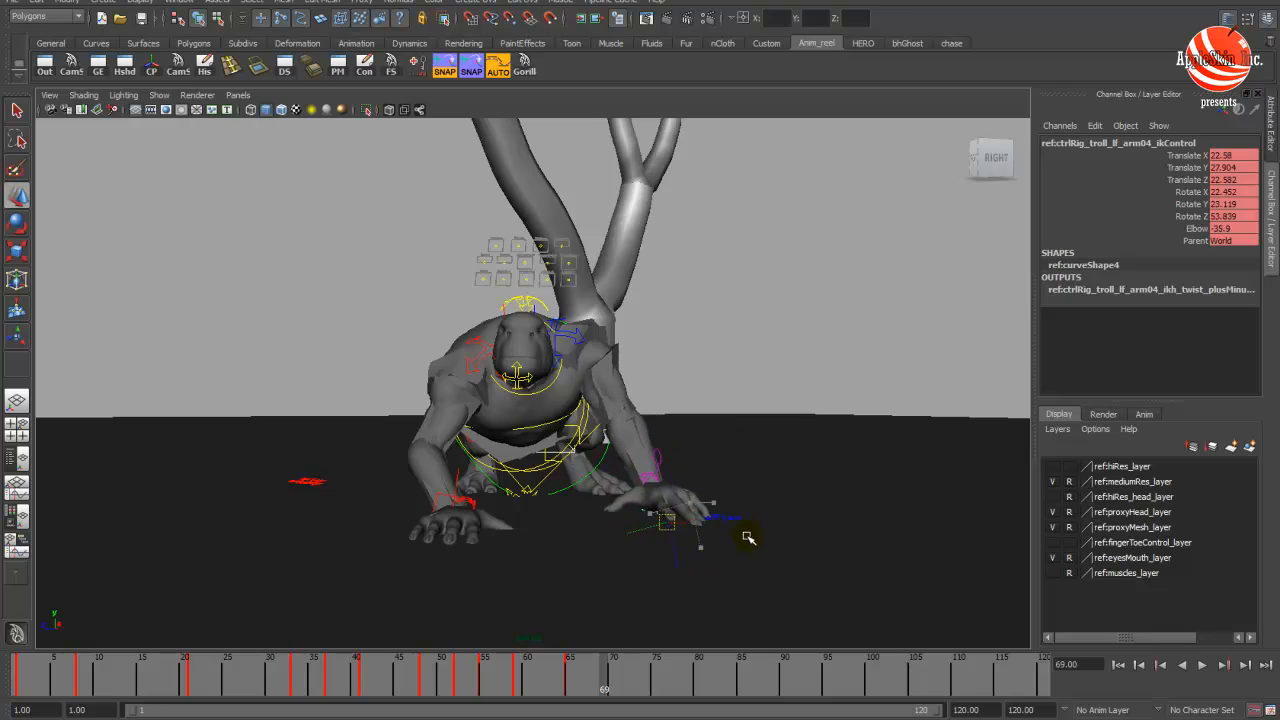
- Rotate the left clavicle pivot control to reshape the left shoulder at frame 69
{"action": "left_click", "coordinate": [578, 345]}
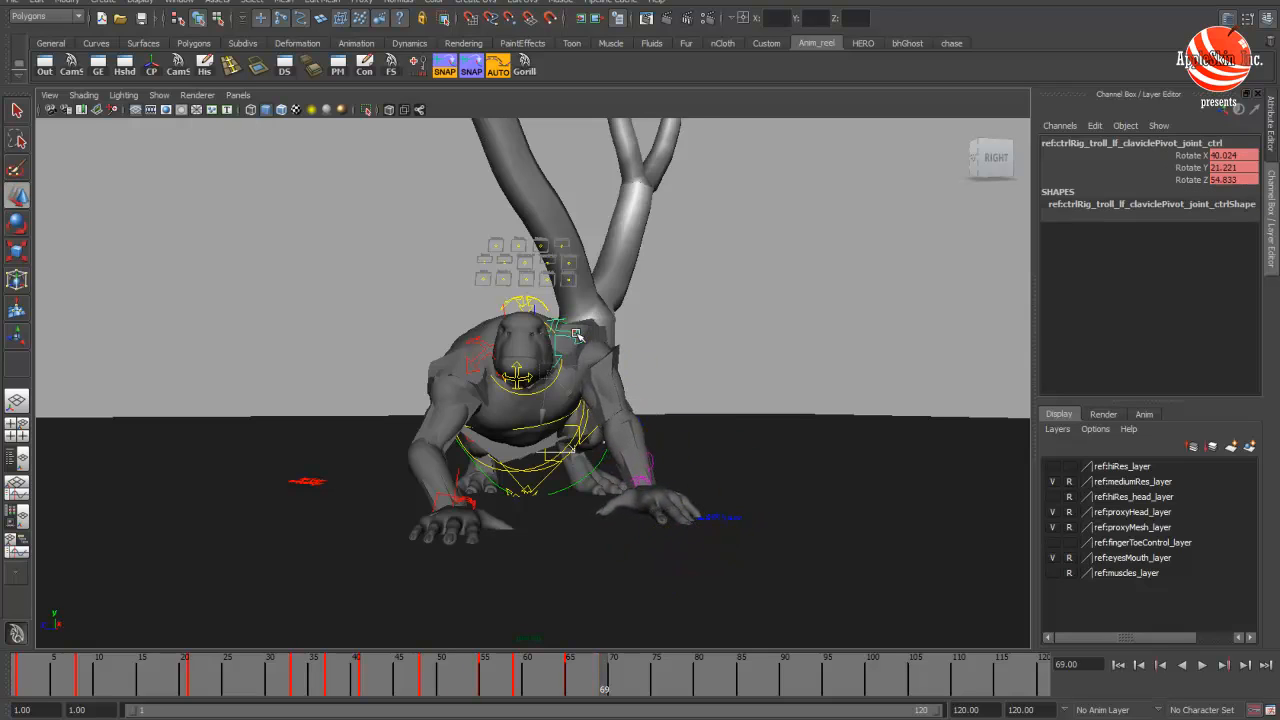
{"action": "key", "text": "e"}
{"action": "left_click_drag", "start_coordinate": [577, 409], "coordinate": [644, 478]}
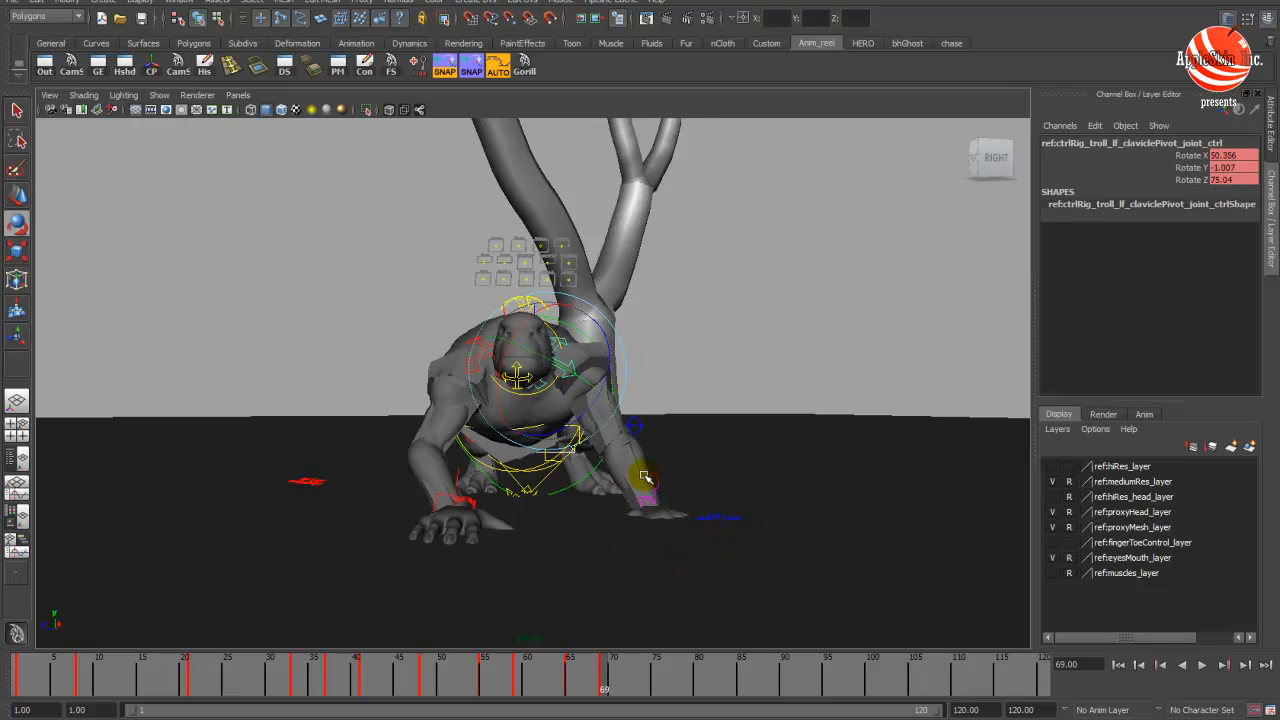
- Refine the left arm IK control's position and rotation at frame 69 to suit the new shoulder pose
{"action": "key", "text": "4"}
{"action": "key", "text": "5"}
{"action": "left_click", "coordinate": [665, 552]}
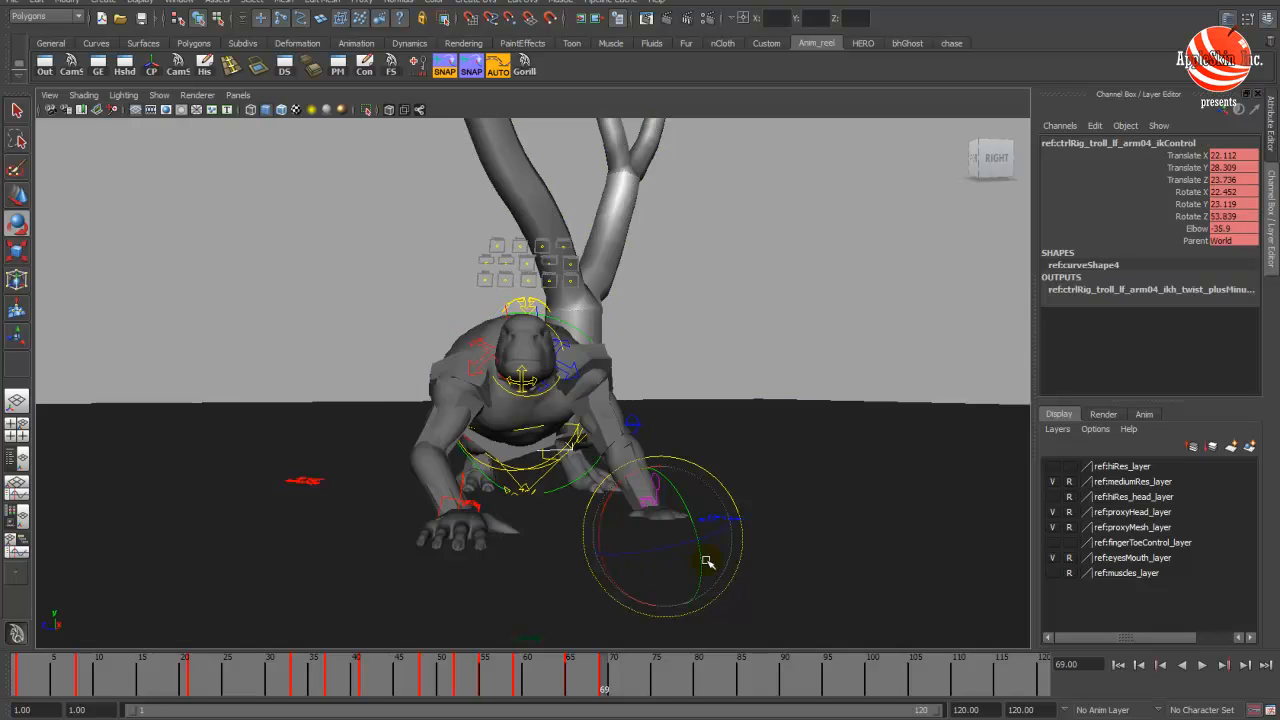
{"action": "key", "text": "w"}
{"action": "left_click_drag", "start_coordinate": [747, 511], "coordinate": [708, 507]}
{"action": "key", "text": "e"}
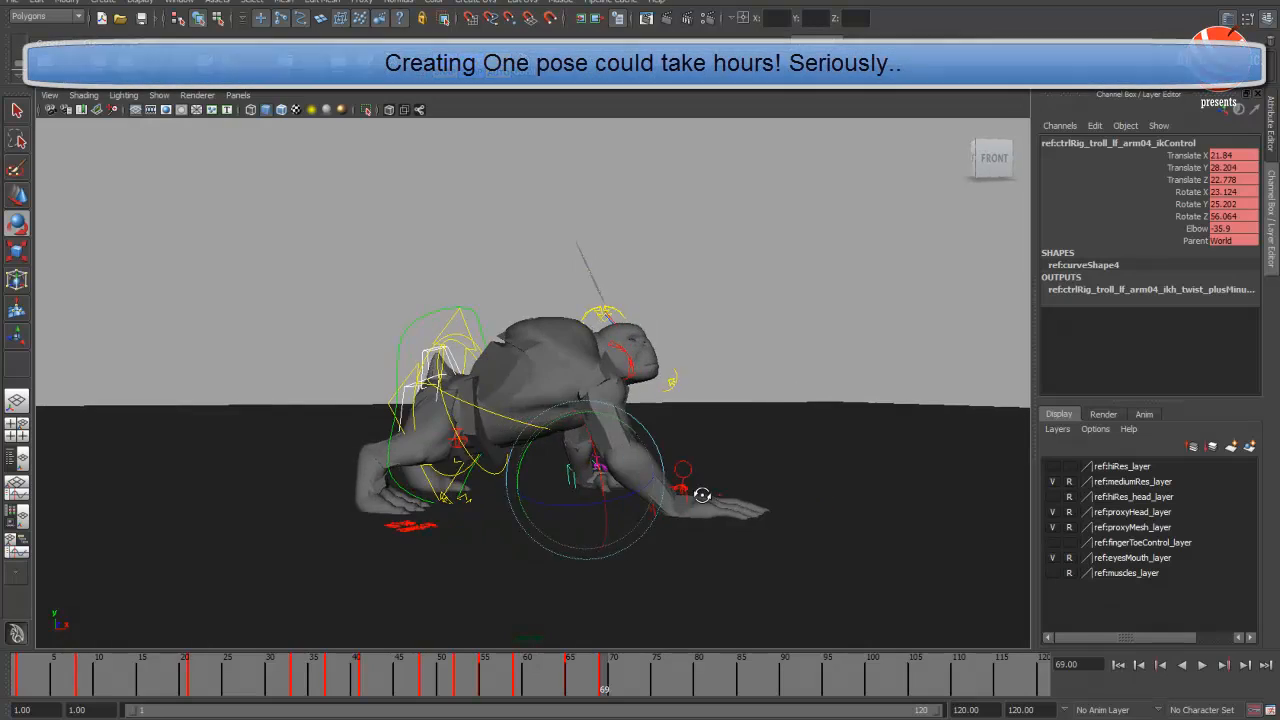
- Select the left foot's IK control in wireframe display and reposition the foot at frame 69
{"action": "middle_click_drag", "start_coordinate": [542, 480], "coordinate": [689, 423], "text": "alt"}
{"action": "left_click_drag", "start_coordinate": [689, 423], "coordinate": [650, 456], "text": "alt"}
{"action": "key", "text": "4"}
{"action": "left_click", "coordinate": [570, 498]}
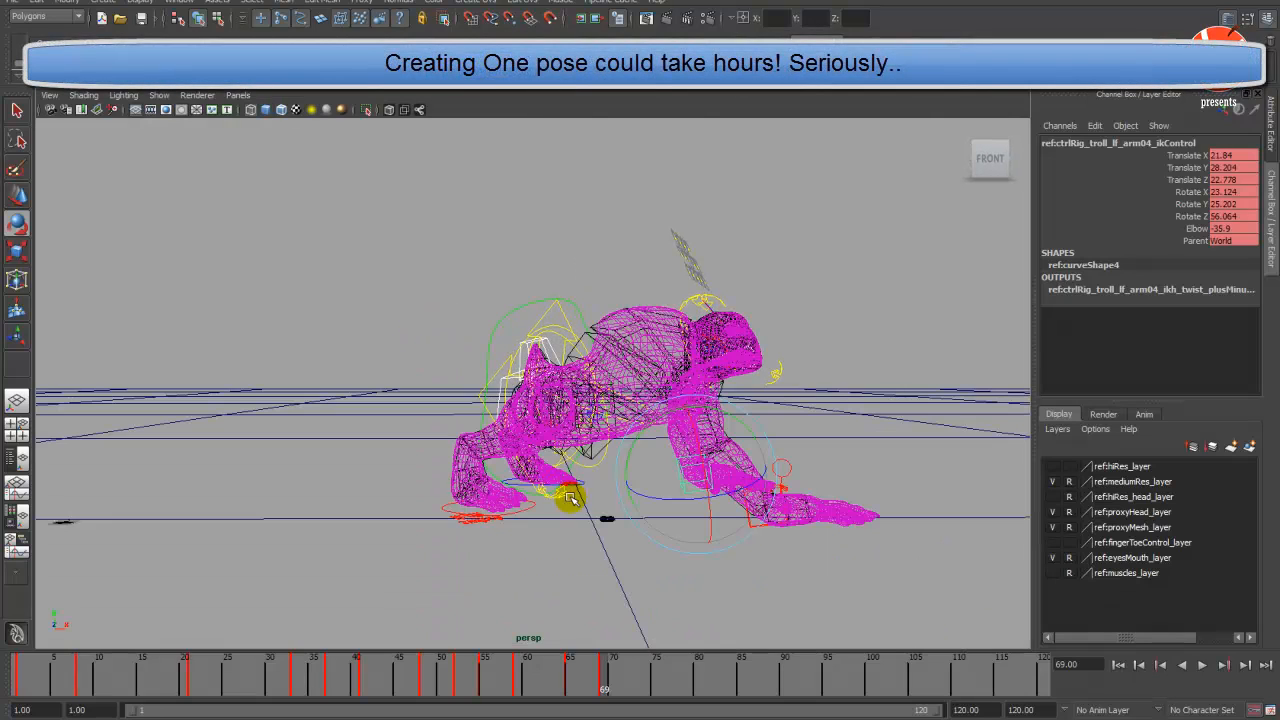
{"action": "left_click", "coordinate": [583, 487]}
{"action": "key", "text": "5"}
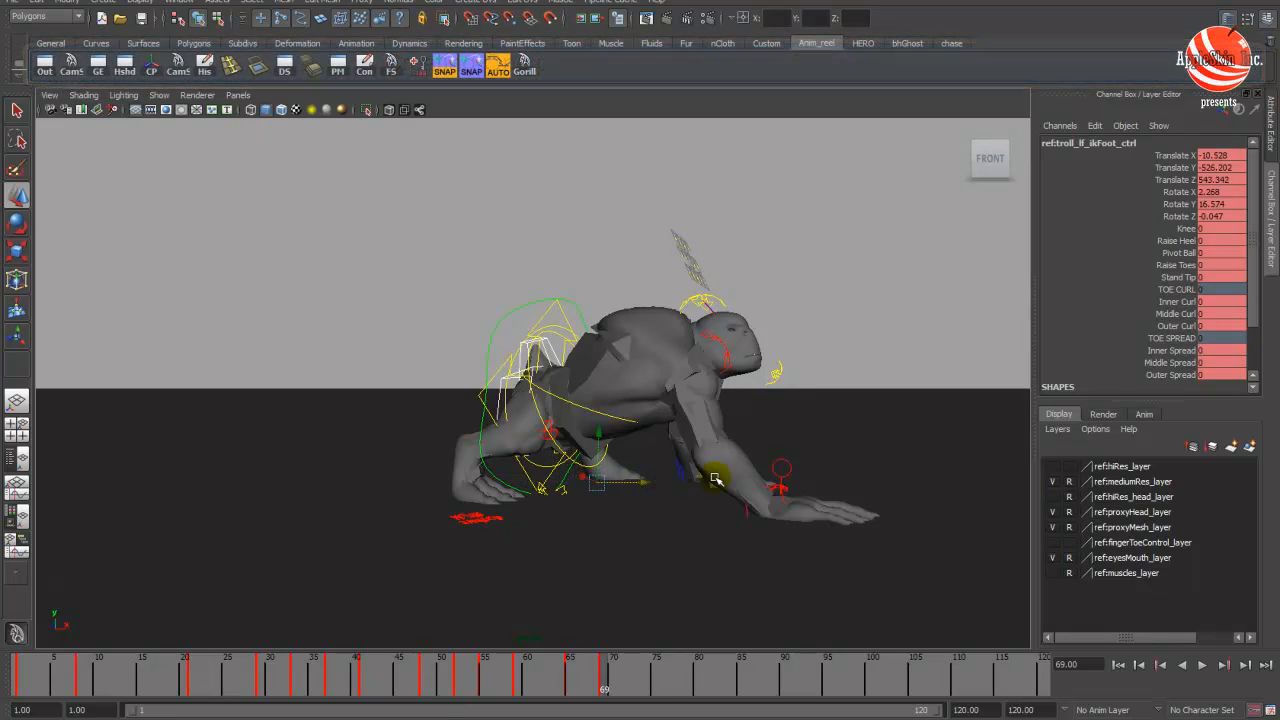
{"action": "left_click_drag", "start_coordinate": [642, 481], "coordinate": [613, 527], "text": "alt"}
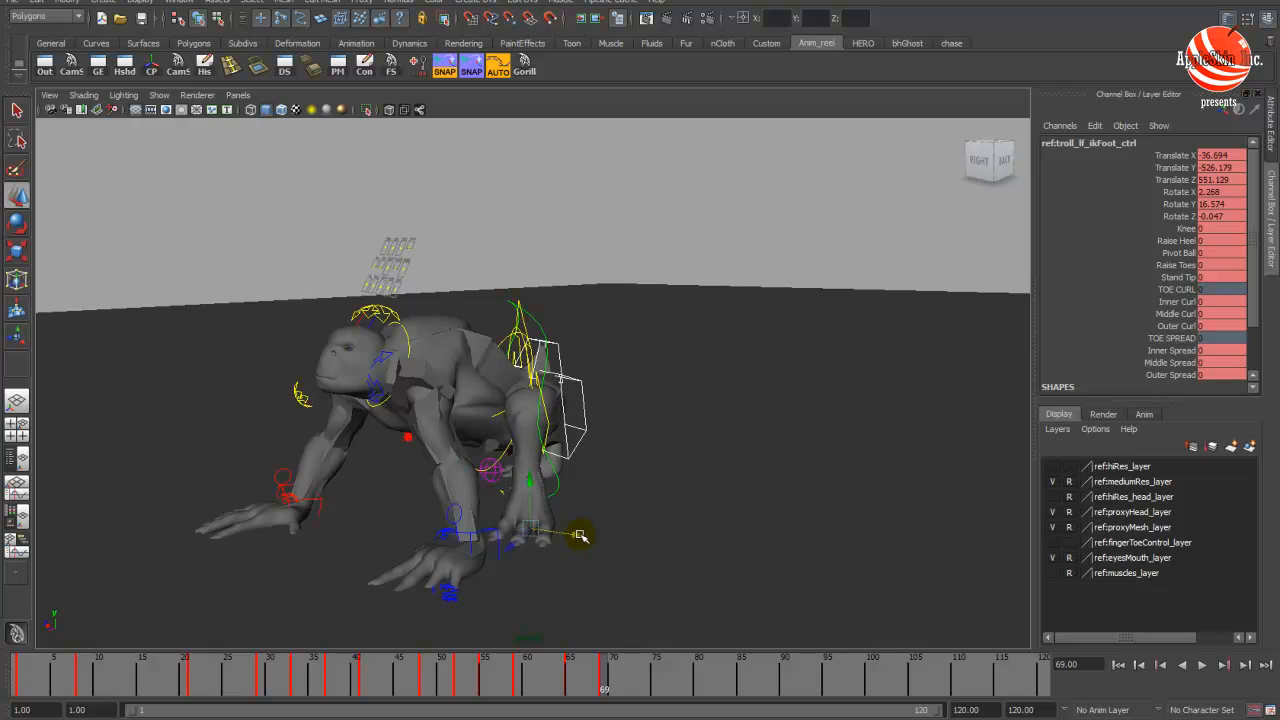
- Hide the ref:mediumRes_layer and rotate the left foot's IK control to about X 5.3, Y -0.5, Z 4.4 at frame 69
{"action": "left_click_drag", "start_coordinate": [580, 536], "coordinate": [651, 449], "text": "alt"}
{"action": "middle_click_drag", "start_coordinate": [651, 449], "coordinate": [630, 461], "text": "alt"}
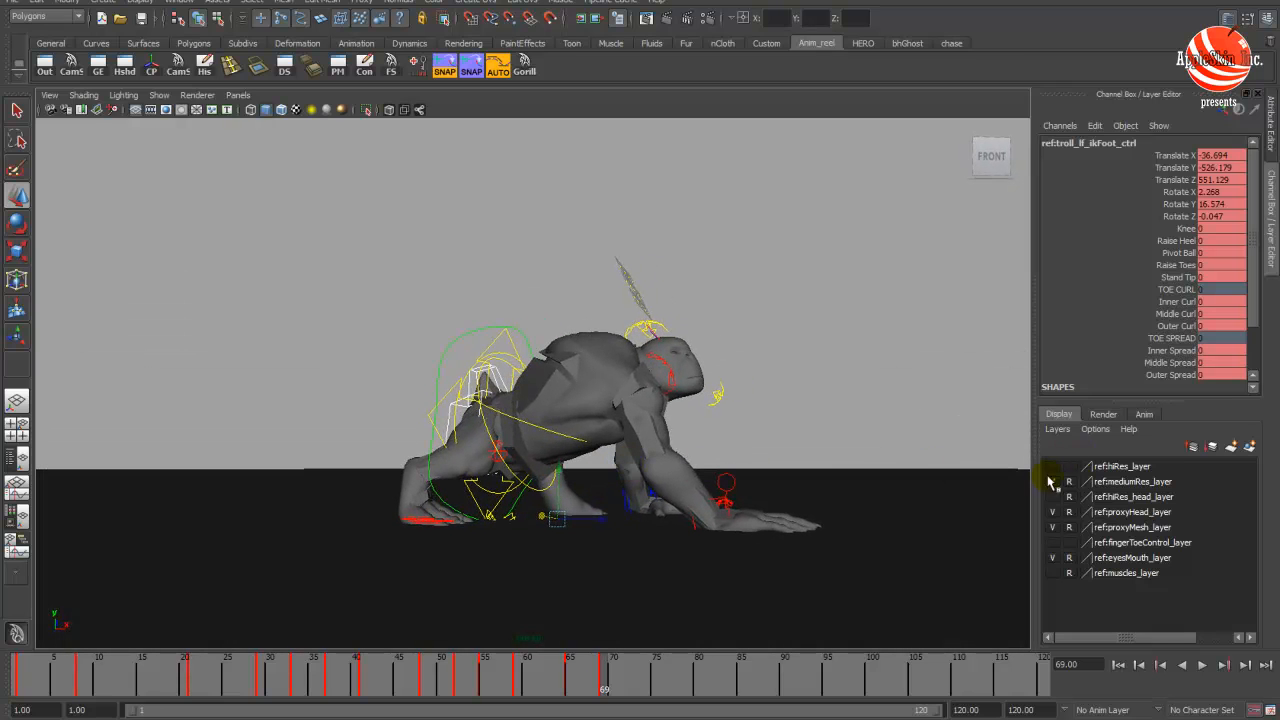
{"action": "left_click_drag", "start_coordinate": [773, 485], "coordinate": [430, 470], "text": "alt"}
{"action": "key", "text": "e"}
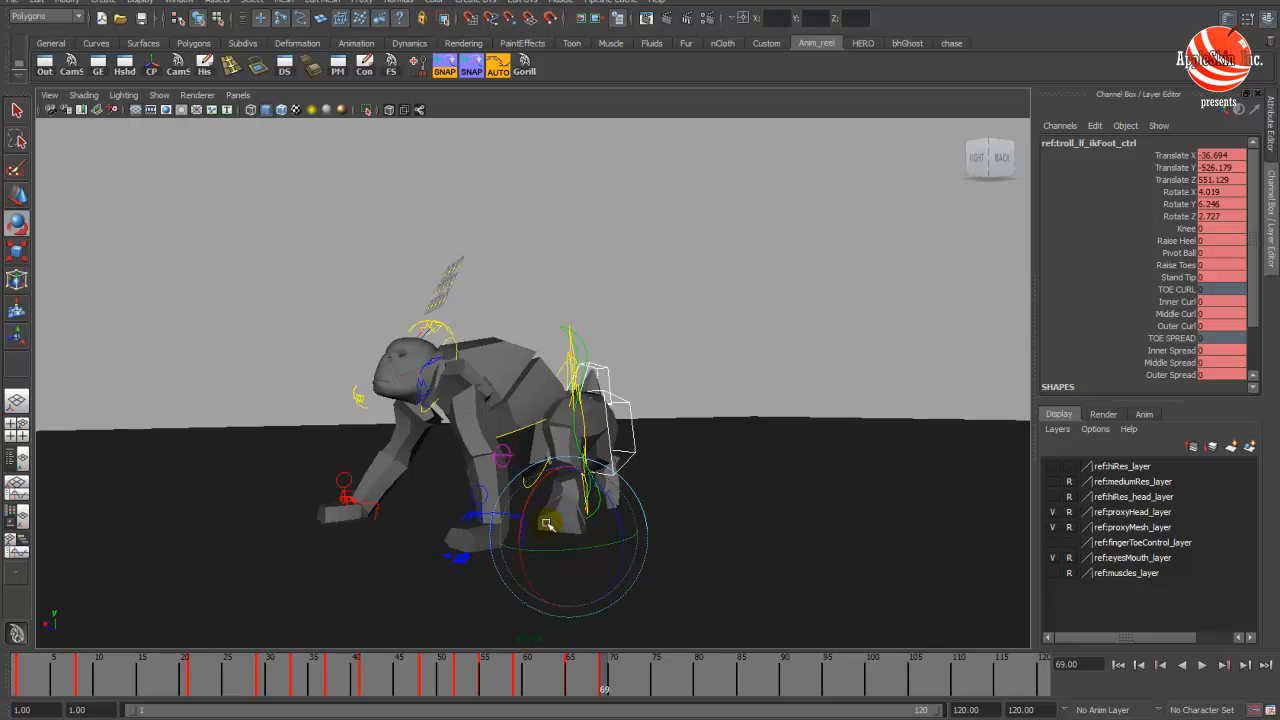
{"action": "left_click_drag", "start_coordinate": [538, 524], "coordinate": [815, 518], "text": "alt"}
- Select all of the troll's controls and scrub through the landing up to frame 69
{"action": "left_click", "coordinate": [525, 69]}
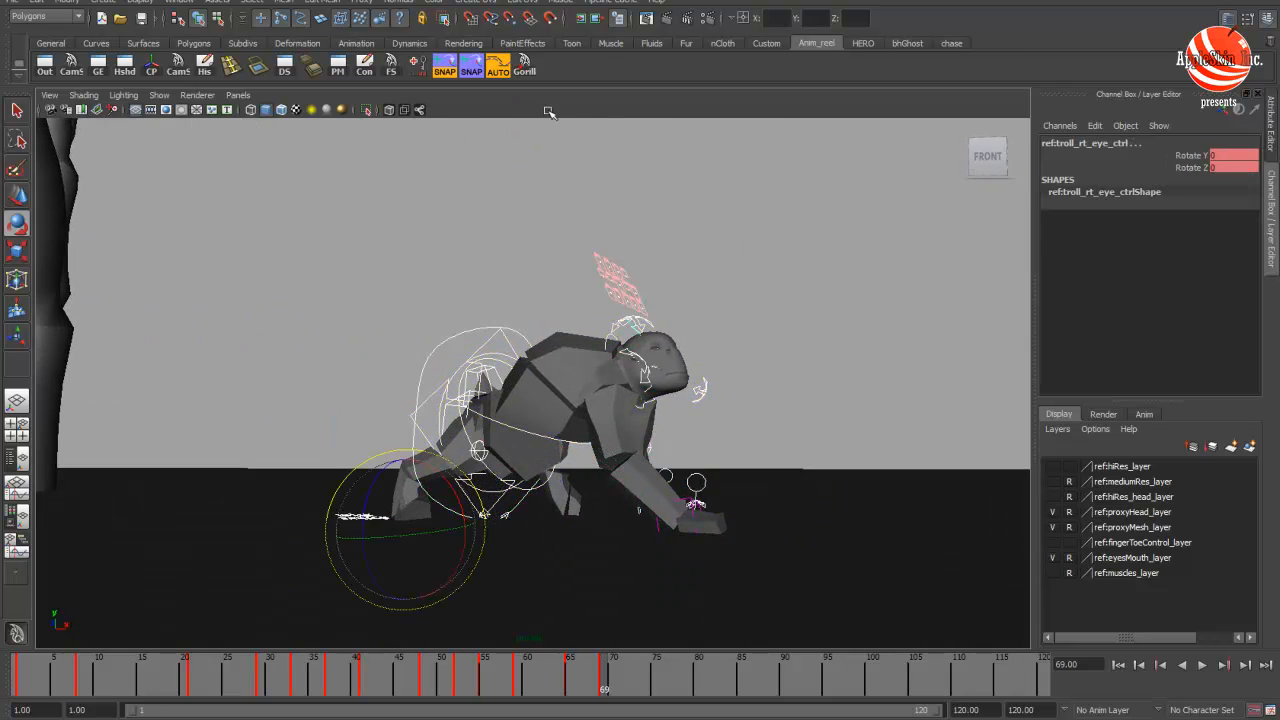
{"action": "left_click_drag", "start_coordinate": [722, 238], "coordinate": [757, 241], "text": "alt"}
{"action": "left_click_drag", "start_coordinate": [575, 688], "coordinate": [606, 693]}
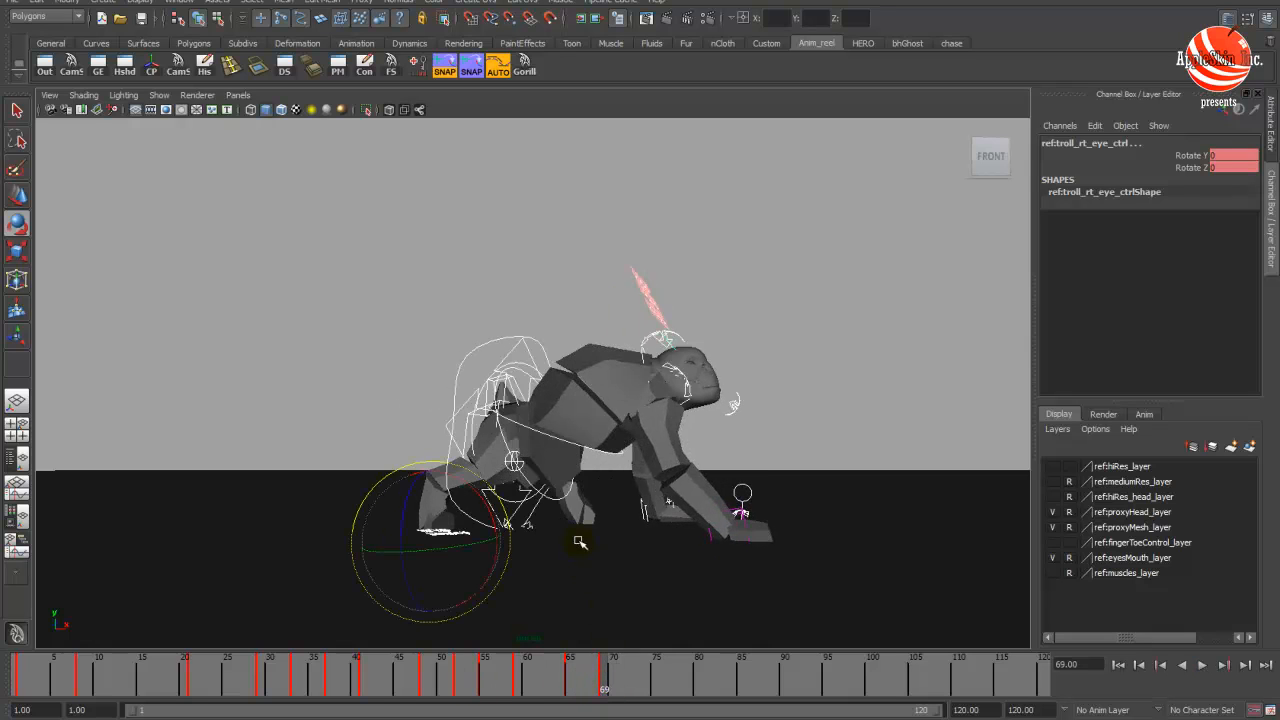
- Move the left foot's IK control to about X -50.9, Y -527.3, Z 551 at frame 69
{"action": "left_click_drag", "start_coordinate": [578, 539], "coordinate": [612, 558], "text": "alt"}
{"action": "key", "text": "4"}
{"action": "left_click", "coordinate": [632, 550]}
{"action": "left_click", "coordinate": [638, 551]}
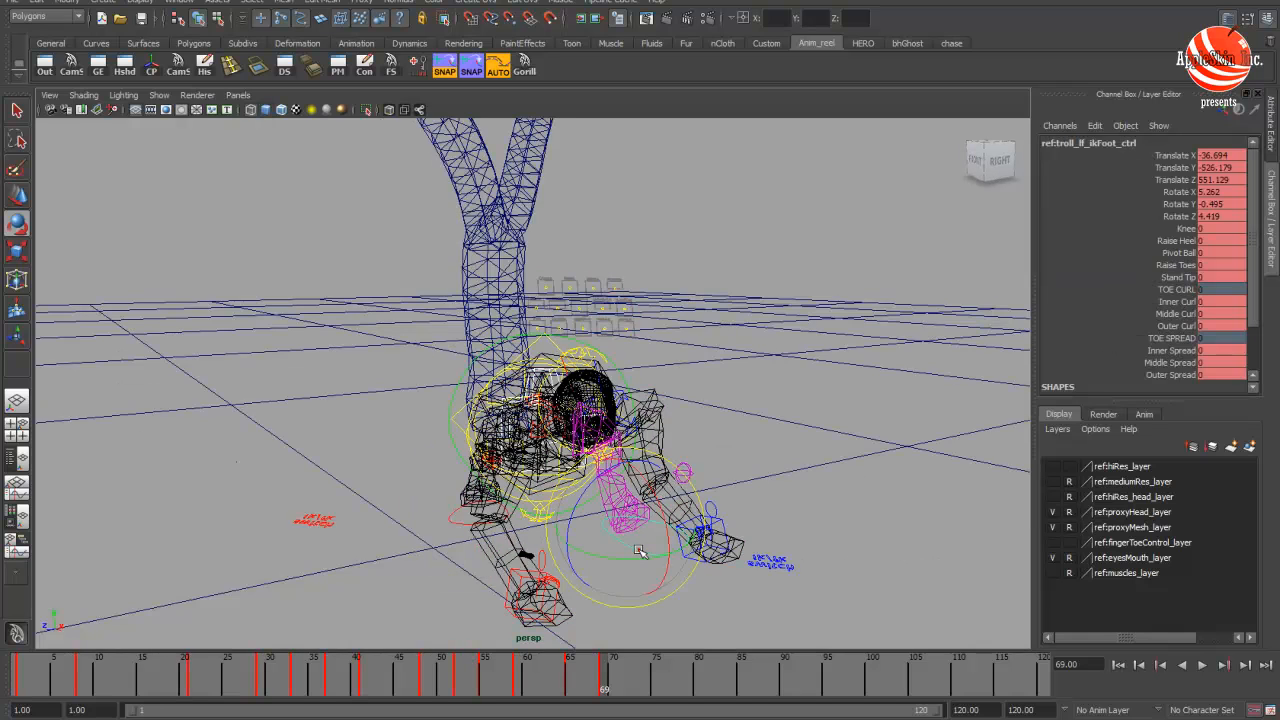
{"action": "key", "text": "5"}
{"action": "left_click_drag", "start_coordinate": [516, 685], "coordinate": [611, 688]}
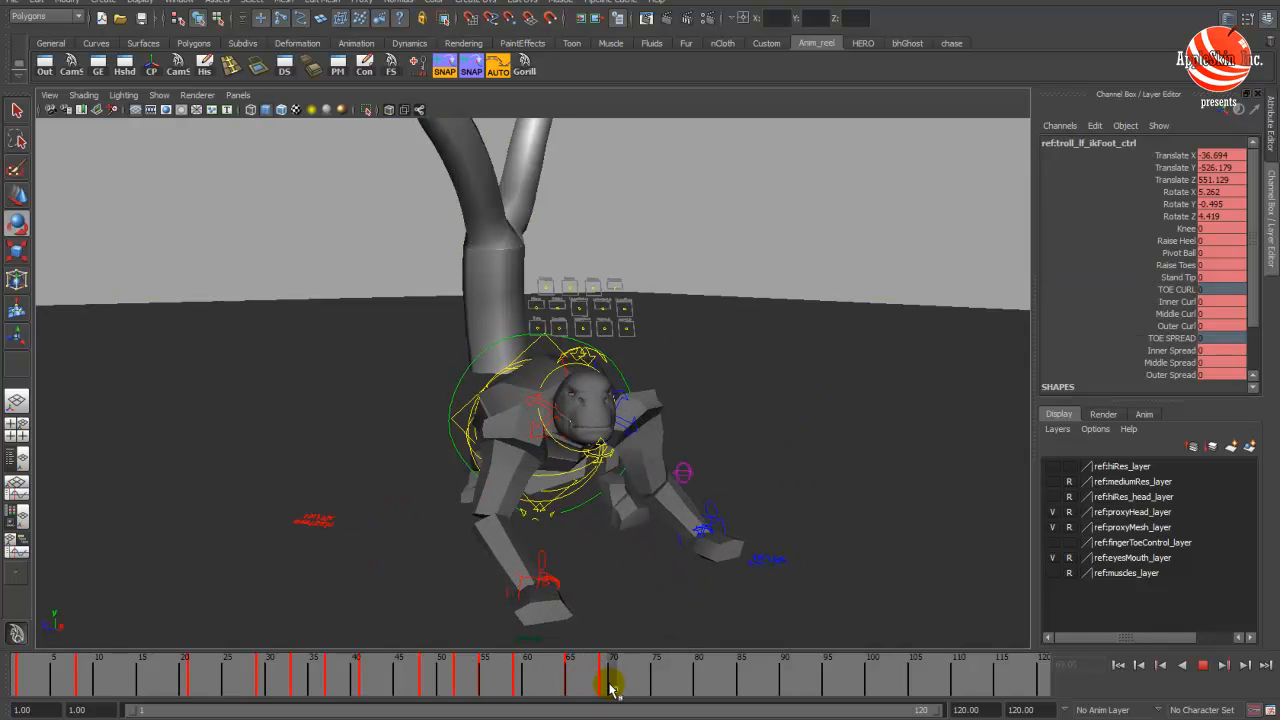
{"action": "key", "text": "w"}
{"action": "left_click_drag", "start_coordinate": [694, 529], "coordinate": [604, 555], "text": "alt"}
- Rotate the left foot's IK control to about X 2.7, Y -5, Z 5.5 and review the motion around frame 69
{"action": "key", "text": "e"}
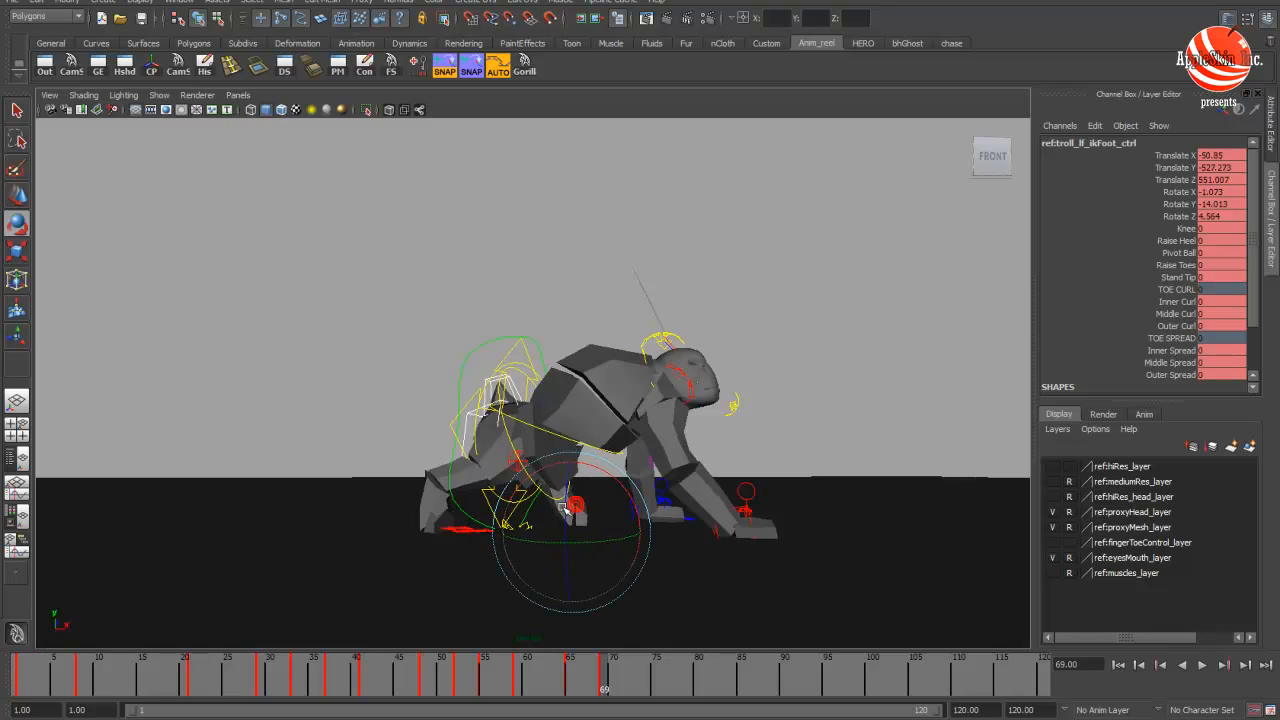
{"action": "left_click_drag", "start_coordinate": [565, 509], "coordinate": [574, 512]}
{"action": "left_click_drag", "start_coordinate": [735, 532], "coordinate": [811, 523], "text": "alt"}
{"action": "key", "text": "alt+v"}
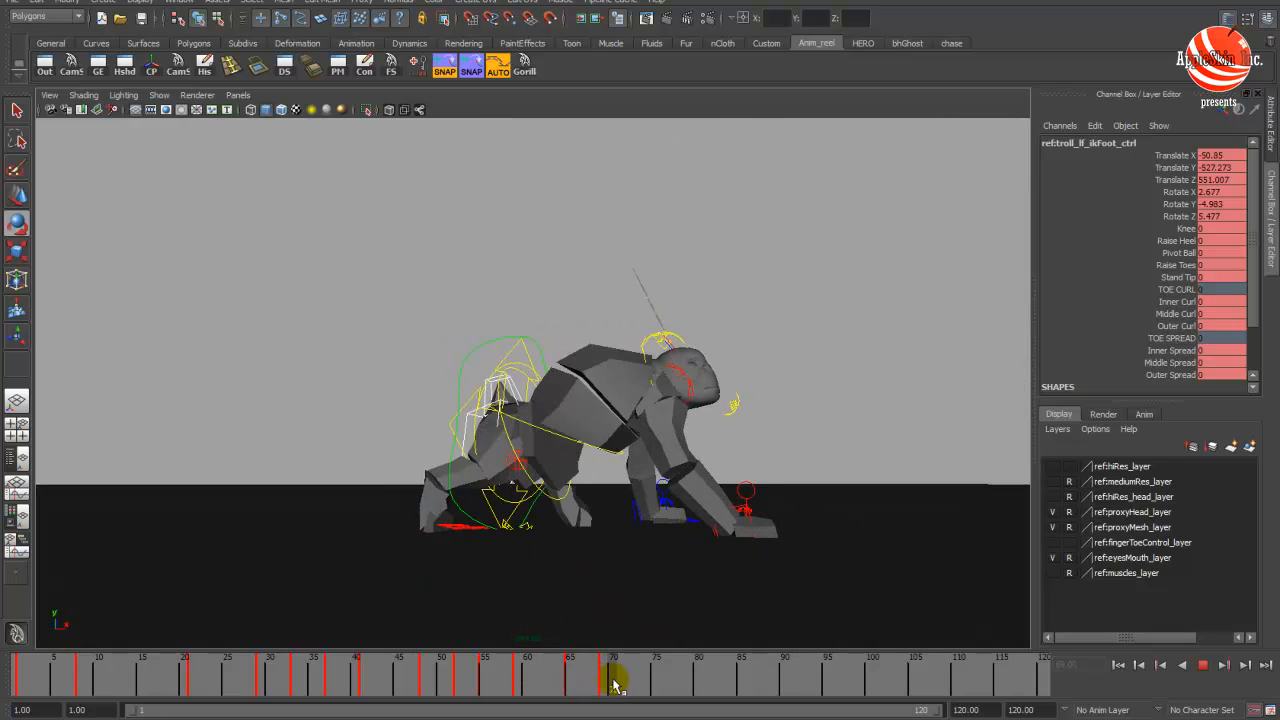
{"action": "mouse_move", "coordinate": [614, 684]}
{"action": "left_mouse_down"}
{"action": "mouse_move", "coordinate": [514, 677]}
{"action": "mouse_move", "coordinate": [605, 678]}
{"action": "left_mouse_up"}
- Move the COG control to about X -48.5, Y -541.8, Z 510.9 at frame 69 and scrub the landing to check it
{"action": "key", "text": "w"}
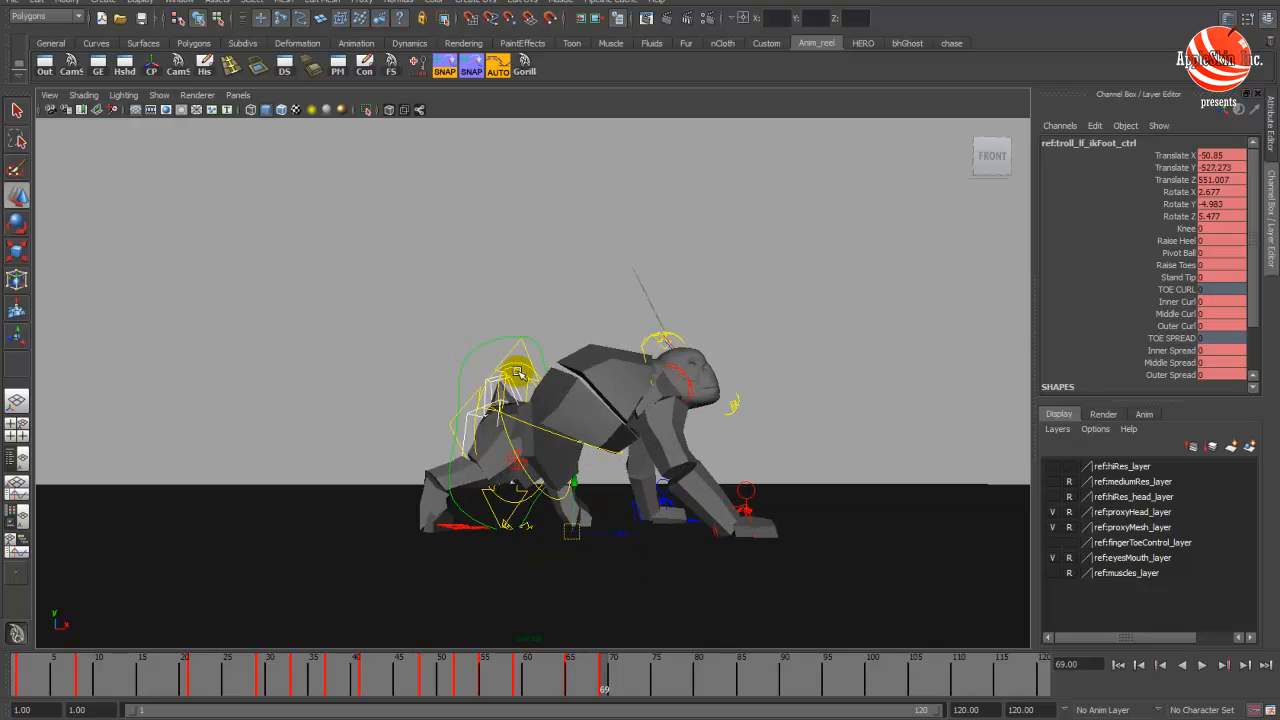
{"action": "left_click", "coordinate": [516, 348]}
{"action": "left_click_drag", "start_coordinate": [512, 413], "coordinate": [545, 492]}
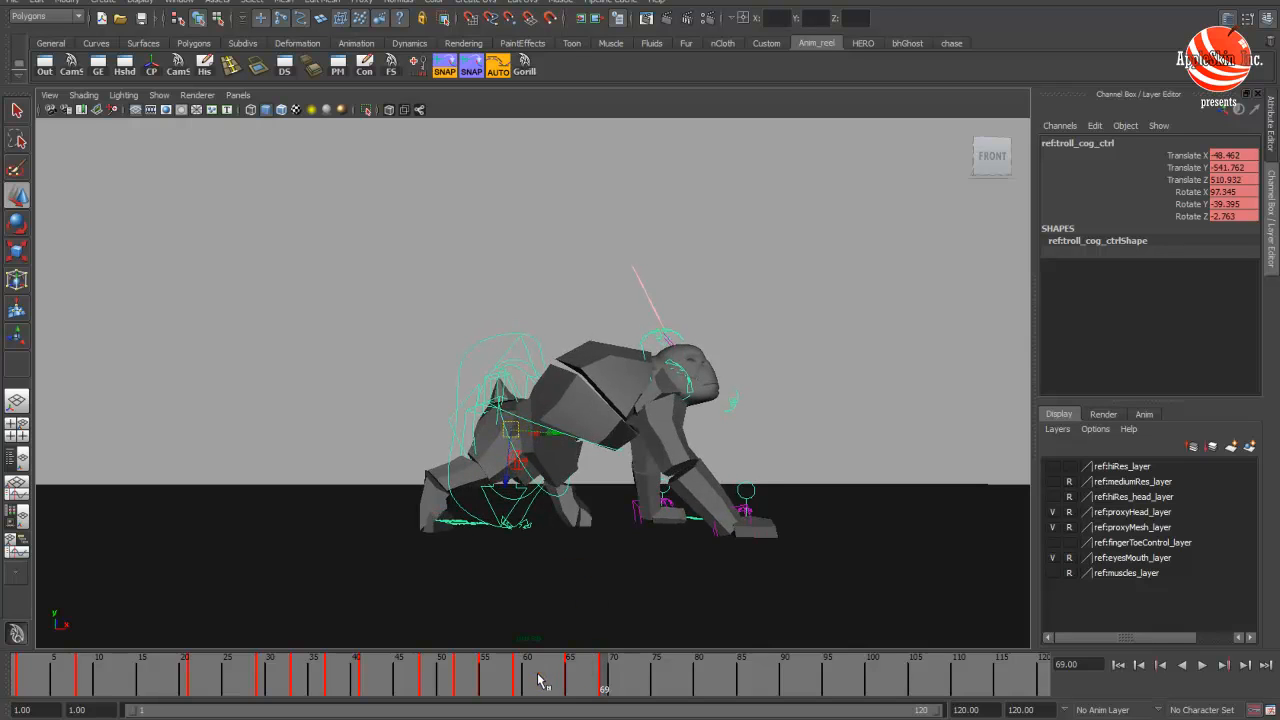
{"action": "left_click_drag", "start_coordinate": [538, 681], "coordinate": [609, 684]}
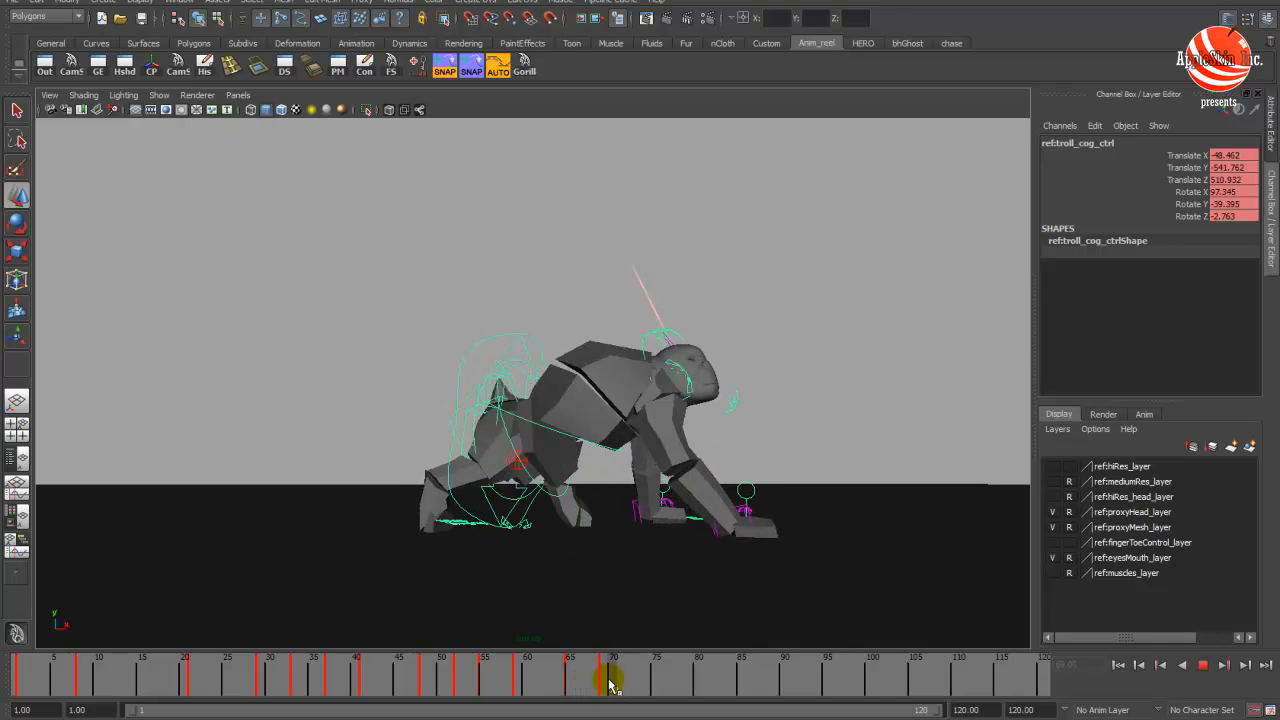
{"action": "left_click_drag", "start_coordinate": [632, 564], "coordinate": [536, 635], "text": "alt"}
- Switch to the GorillaStop reference video, examine a later stopping pose, and return to the troll scene
{"action": "key", "text": "alt+Tab"}
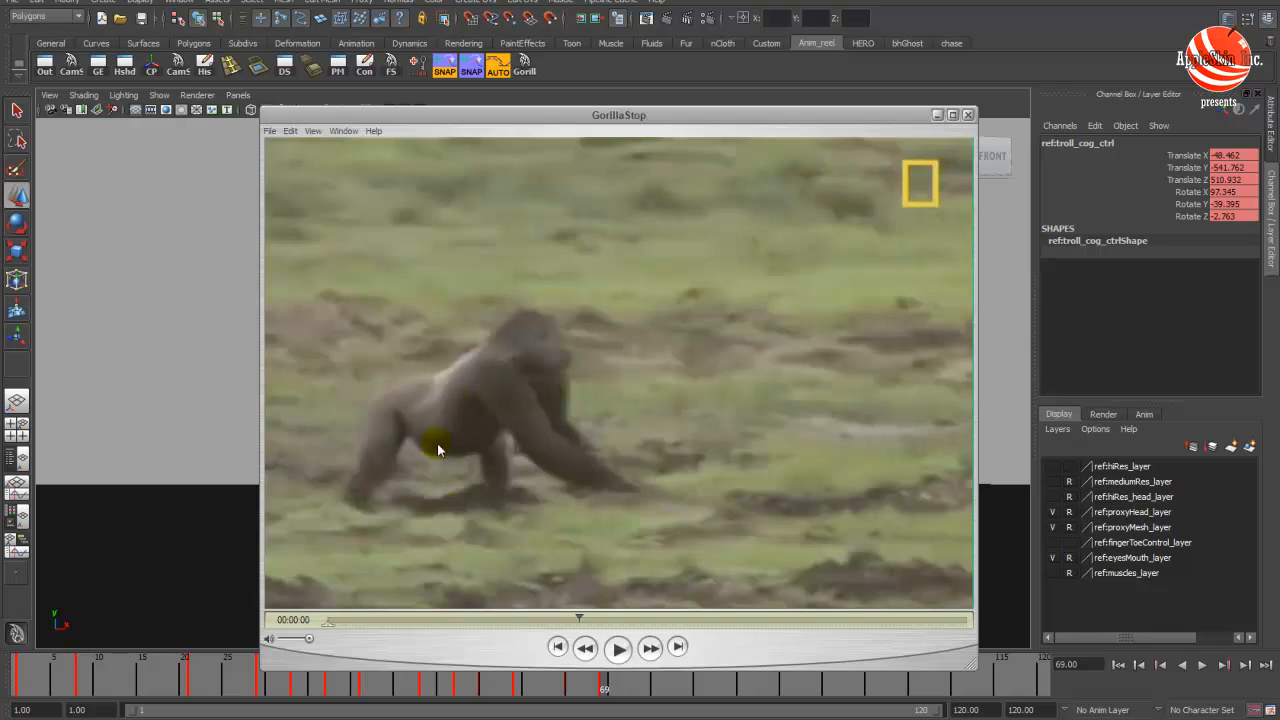
{"action": "left_click_drag", "start_coordinate": [579, 619], "coordinate": [657, 630]}
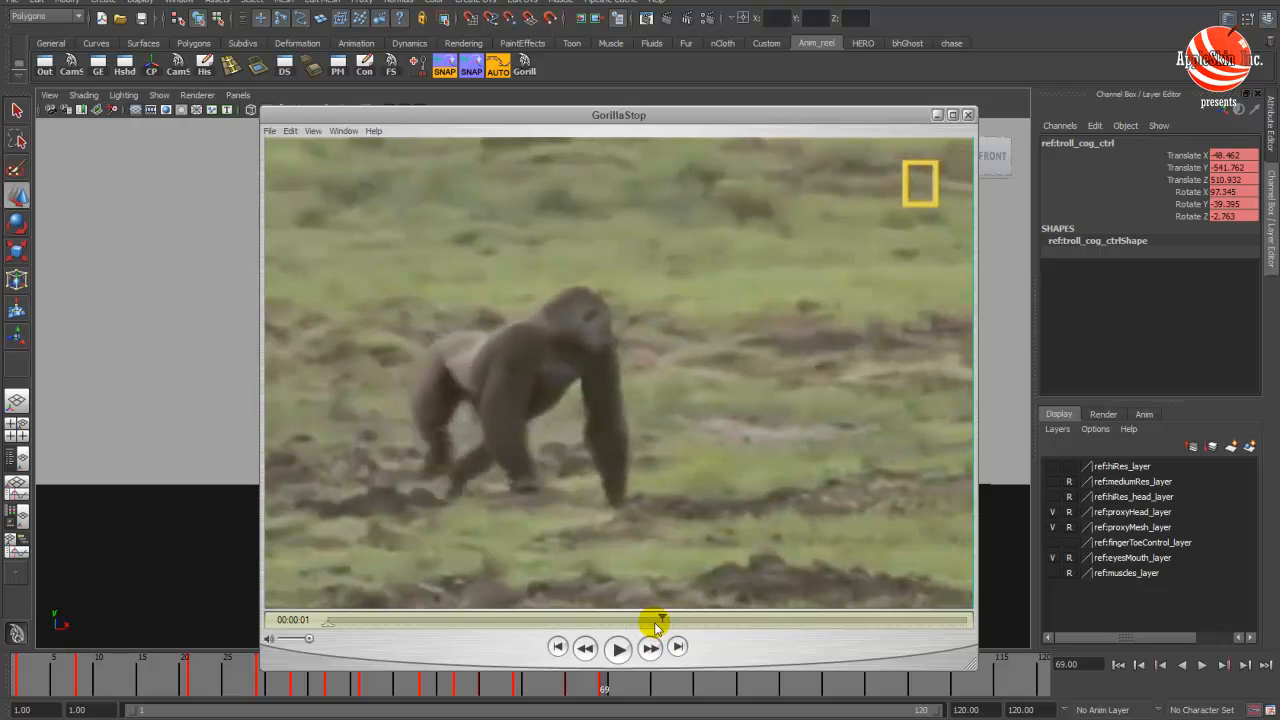
{"action": "left_click", "coordinate": [189, 373]}
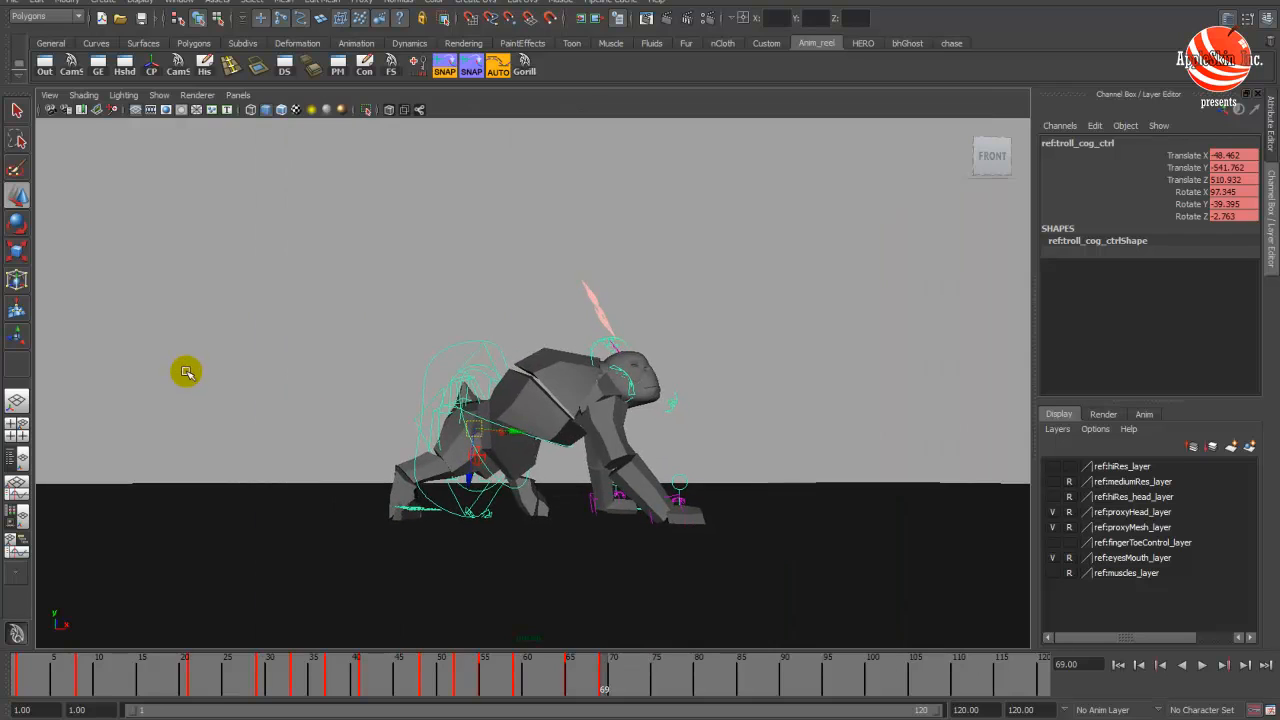
- Select the left arm's IK control and adjust its Elbow value at frame 69
{"action": "middle_click_drag", "start_coordinate": [584, 389], "coordinate": [522, 384], "text": "alt"}
{"action": "mouse_move", "coordinate": [522, 384]}
{"action": "left_mouse_down", "text": "alt"}
{"action": "mouse_move", "coordinate": [394, 386]}
{"action": "mouse_move", "coordinate": [527, 393]}
{"action": "mouse_move", "coordinate": [515, 402]}
{"action": "left_mouse_up", "text": "alt"}
{"action": "left_click", "coordinate": [629, 482]}
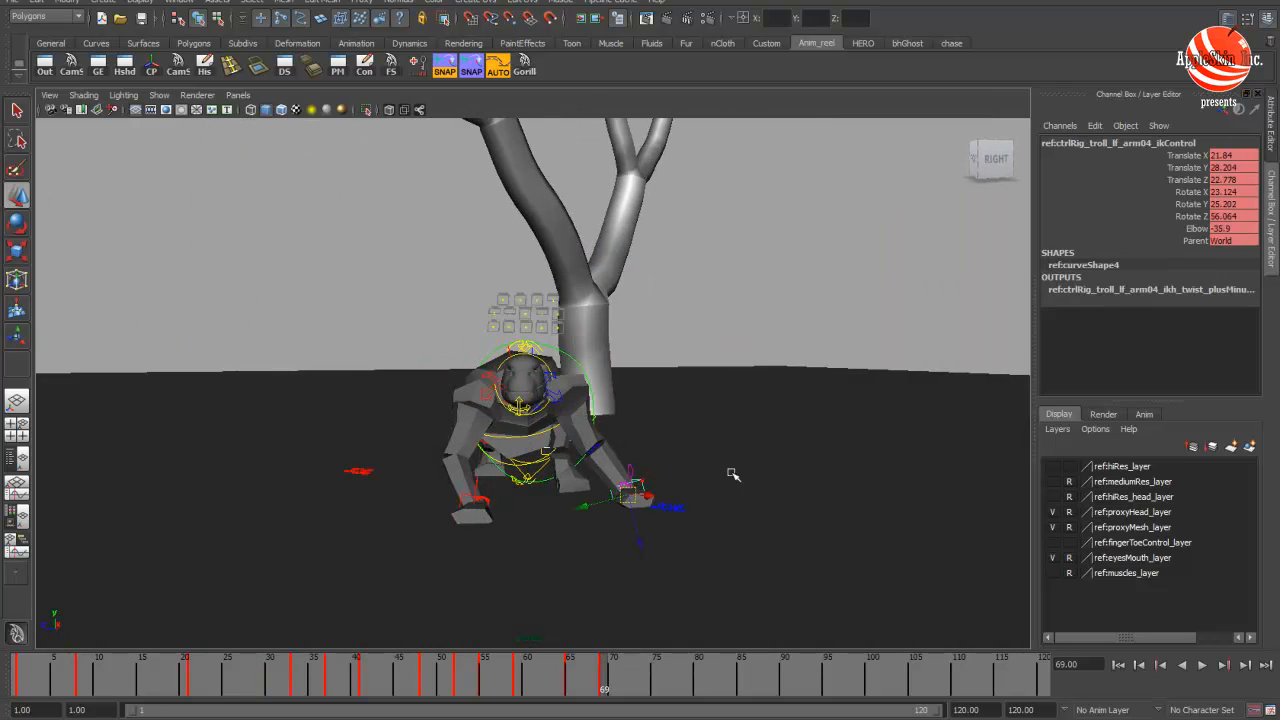
{"action": "left_click", "coordinate": [1208, 228]}
{"action": "middle_click_drag", "start_coordinate": [918, 314], "coordinate": [932, 345]}
- Match the gorilla reference at frame 69 by rotating the COG control to about X 99.8, Y -47.7, Z -5.1 and shifting the body
{"action": "left_click_drag", "start_coordinate": [560, 346], "coordinate": [512, 410], "text": "alt"}
{"action": "left_click", "coordinate": [397, 398]}
{"action": "key", "text": "w"}
{"action": "key", "text": "alt+Tab"}
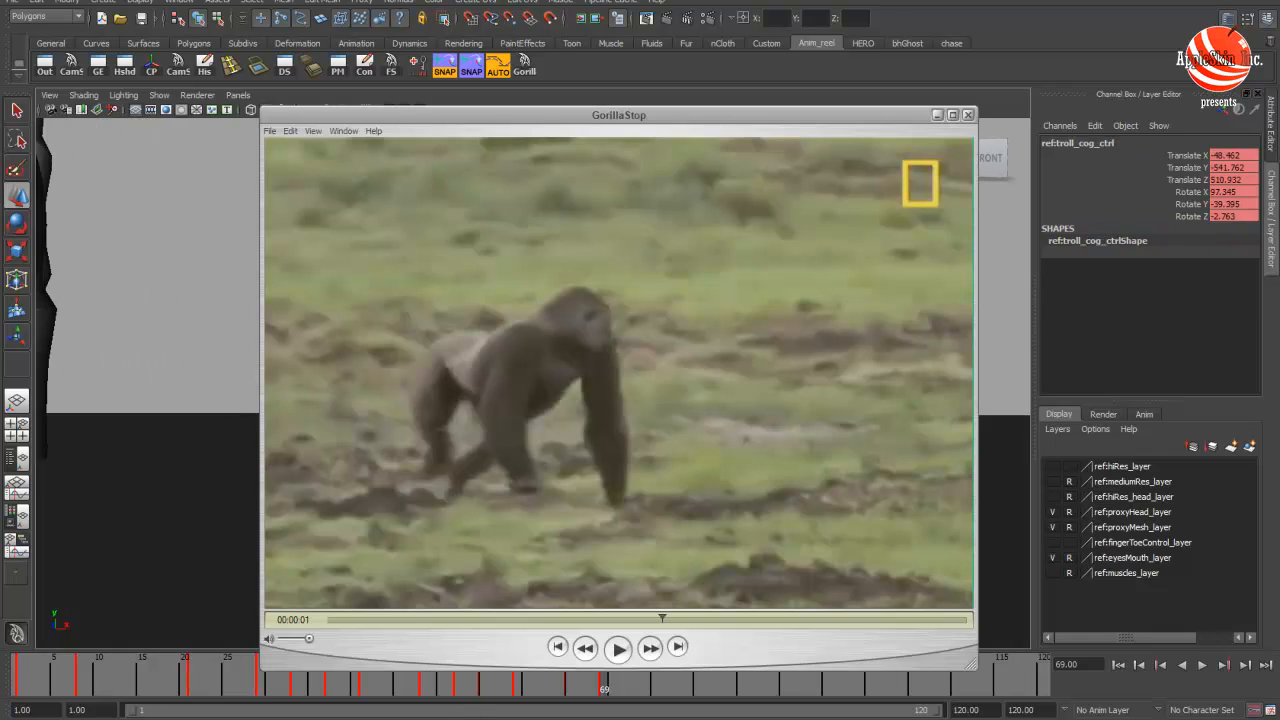
{"action": "key", "text": "alt+Tab"}
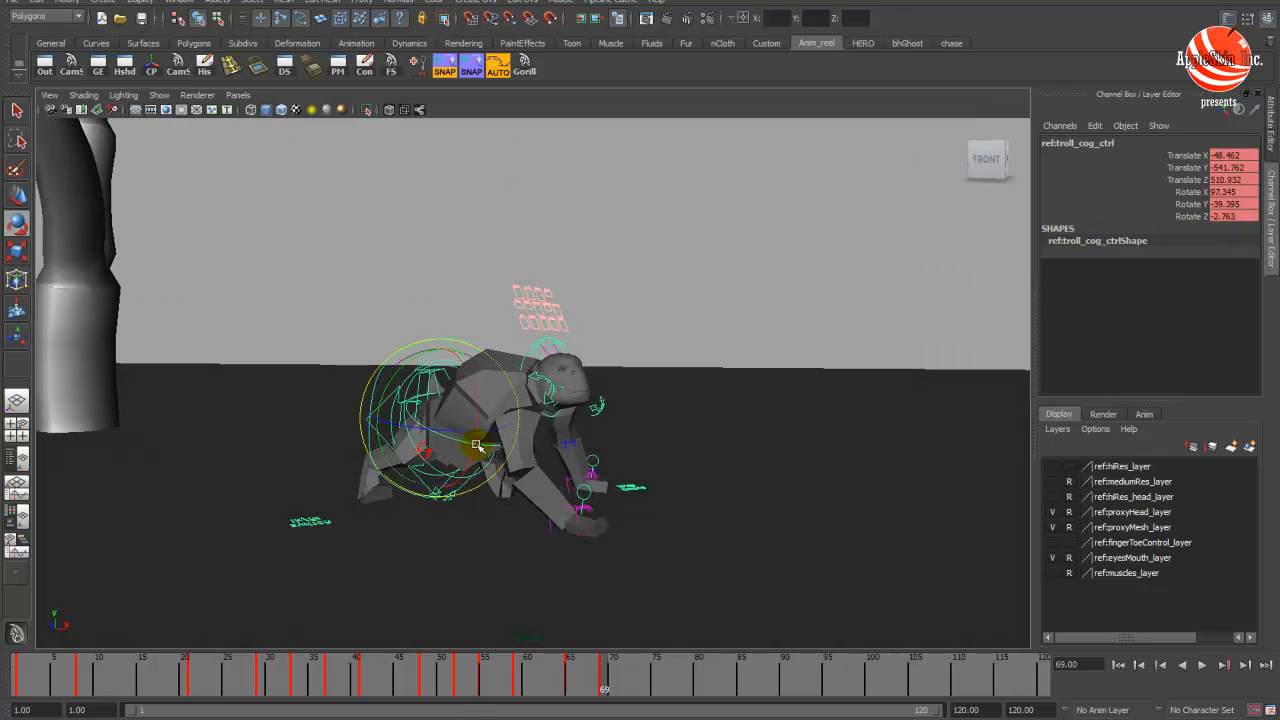
{"action": "left_click_drag", "start_coordinate": [455, 437], "coordinate": [762, 452], "text": "alt"}
{"action": "left_click_drag", "start_coordinate": [558, 462], "coordinate": [471, 445], "text": "alt"}
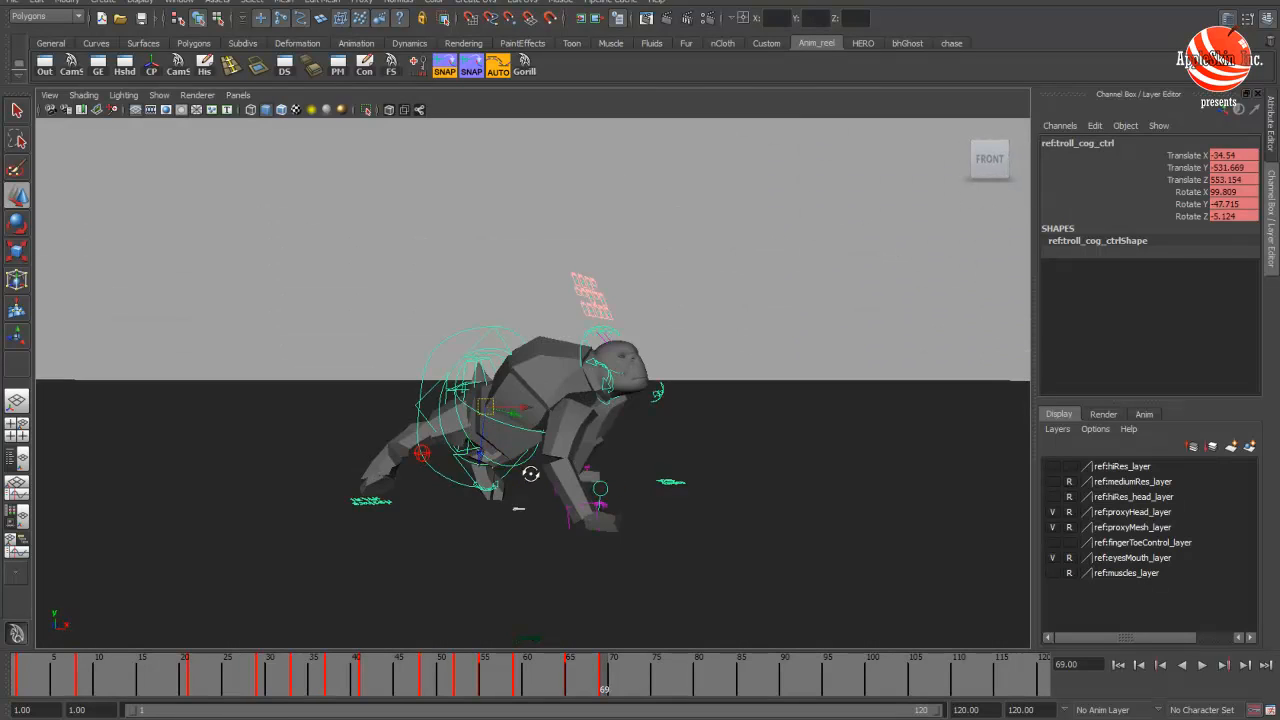
{"action": "left_click_drag", "start_coordinate": [530, 474], "coordinate": [275, 473], "text": "alt"}
- Examine a slightly earlier pose in the GorillaStop reference video and minimize the player
{"action": "left_click", "coordinate": [600, 718]}
{"action": "mouse_move", "coordinate": [662, 621]}
{"action": "left_mouse_down"}
{"action": "mouse_move", "coordinate": [586, 621]}
{"action": "mouse_move", "coordinate": [642, 621]}
{"action": "left_mouse_up"}
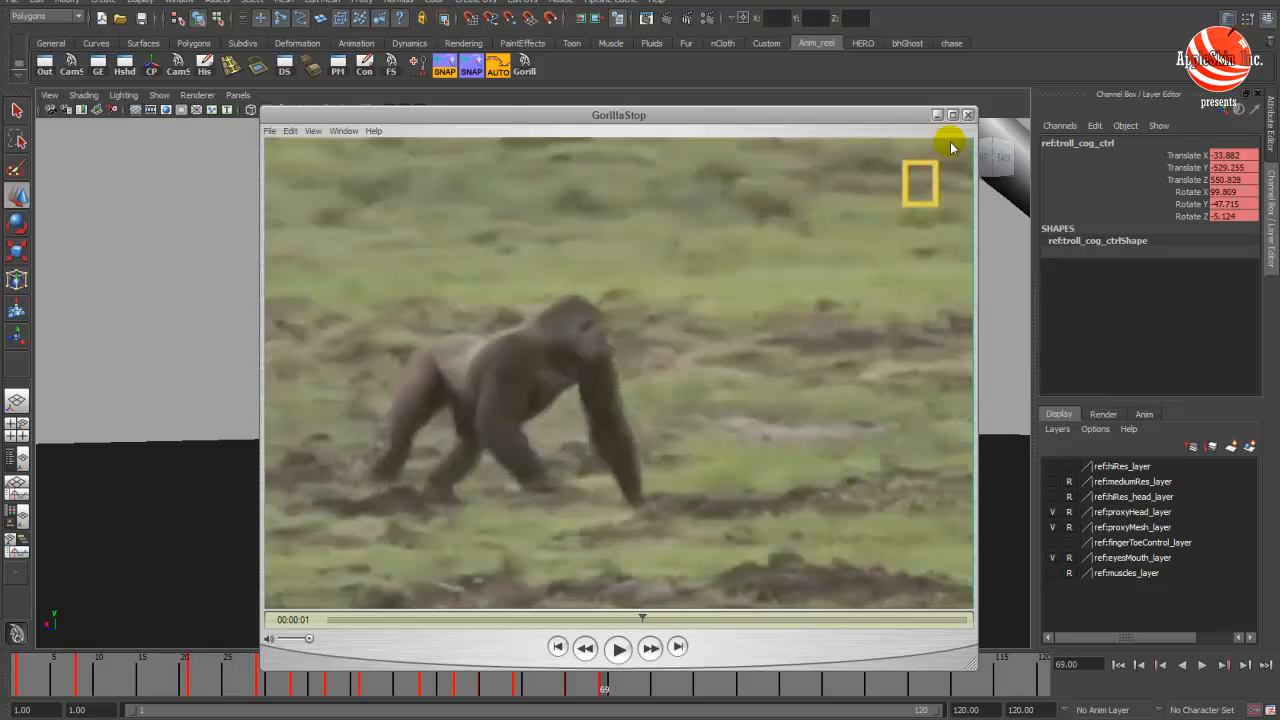
{"action": "left_click", "coordinate": [937, 115]}
- Reposition the left arm's IK control to about X 22.4, Y 29.7, Z 22.3 at frame 65
{"action": "left_click", "coordinate": [572, 677]}
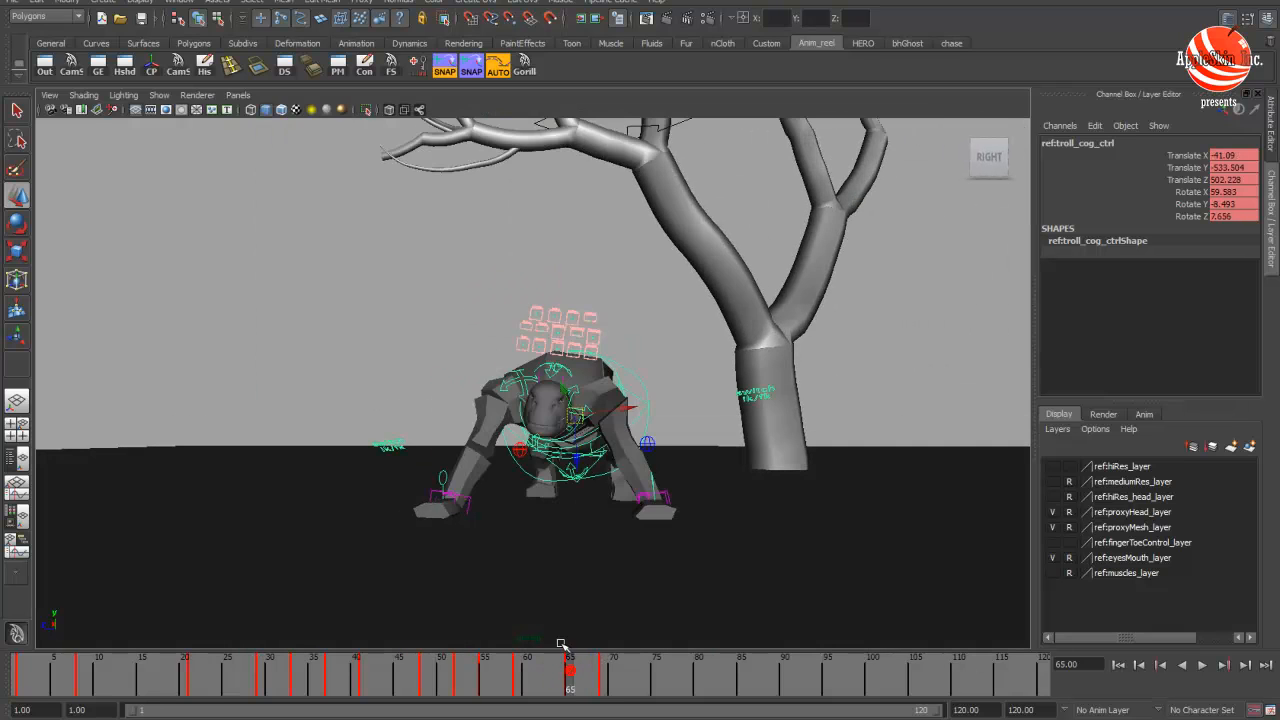
{"action": "left_click_drag", "start_coordinate": [700, 540], "coordinate": [670, 538], "text": "alt"}
{"action": "left_click_drag", "start_coordinate": [519, 680], "coordinate": [562, 682]}
{"action": "left_click", "coordinate": [568, 481]}
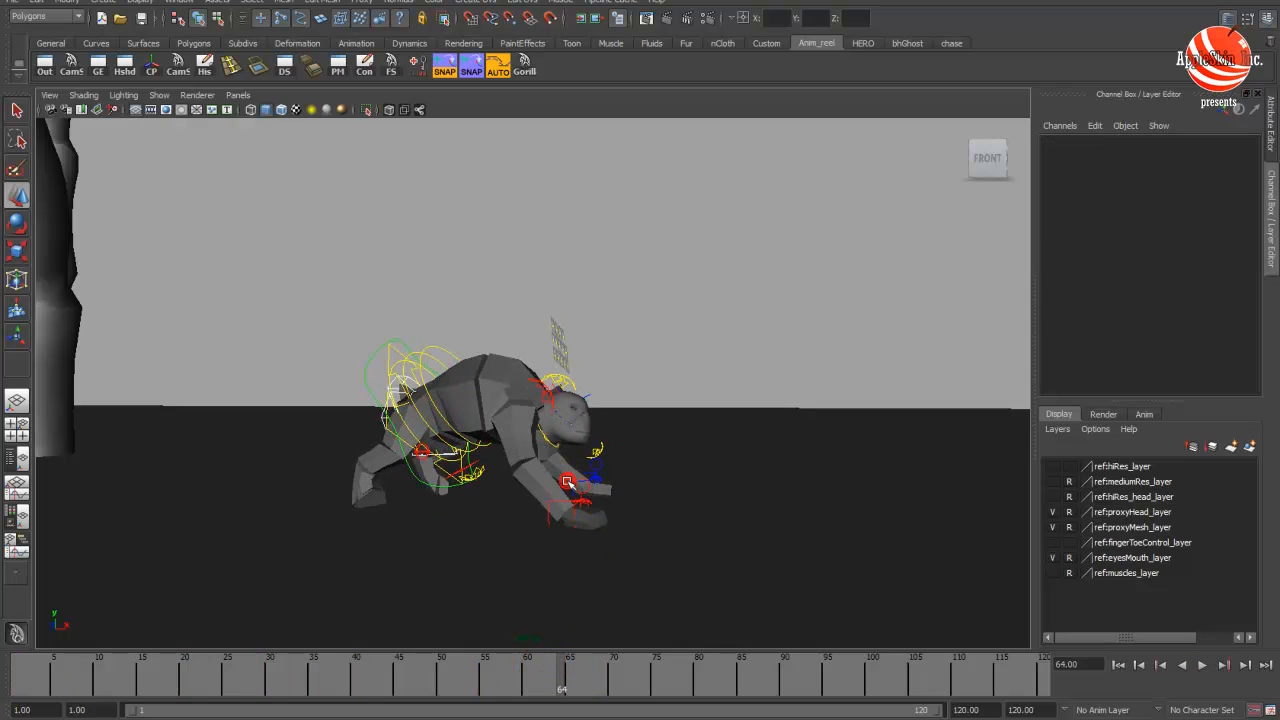
{"action": "left_click", "coordinate": [592, 484]}
{"action": "left_click_drag", "start_coordinate": [596, 520], "coordinate": [604, 512], "text": "alt"}
{"action": "left_click_drag", "start_coordinate": [453, 672], "coordinate": [563, 671]}
{"action": "left_click_drag", "start_coordinate": [578, 610], "coordinate": [668, 488], "text": "alt"}
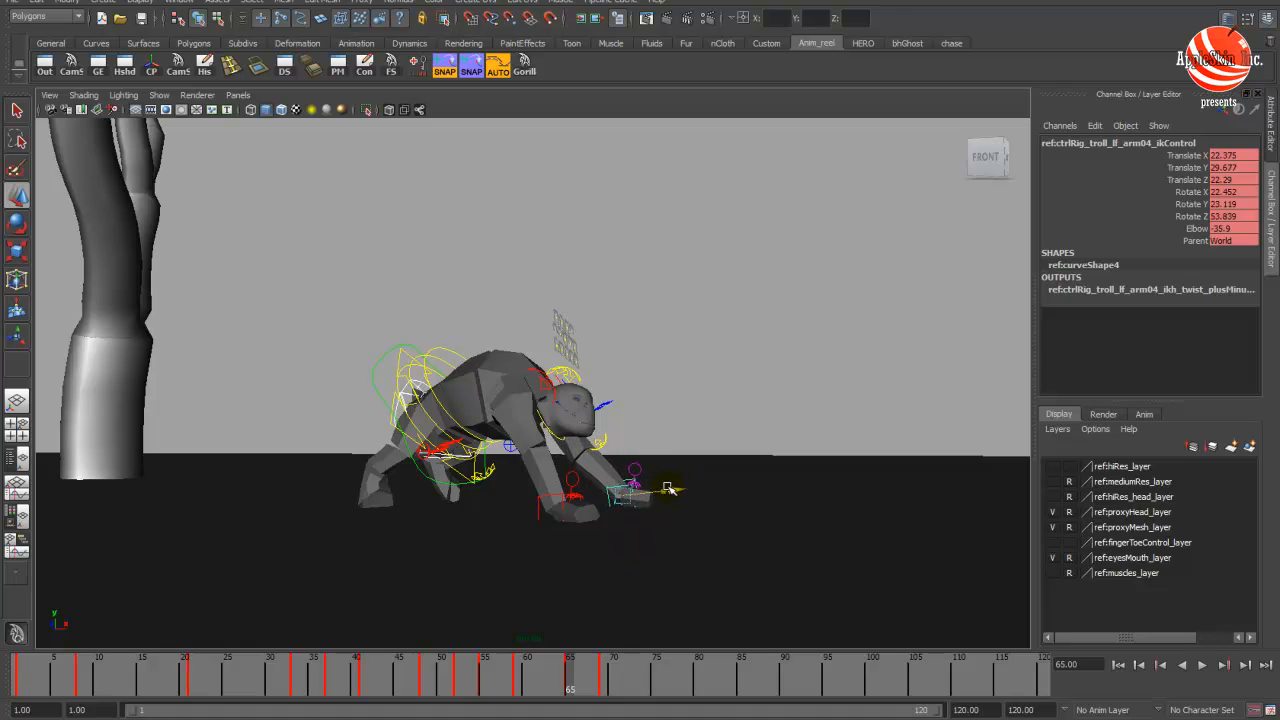
{"action": "left_click_drag", "start_coordinate": [590, 497], "coordinate": [420, 420], "text": "alt"}
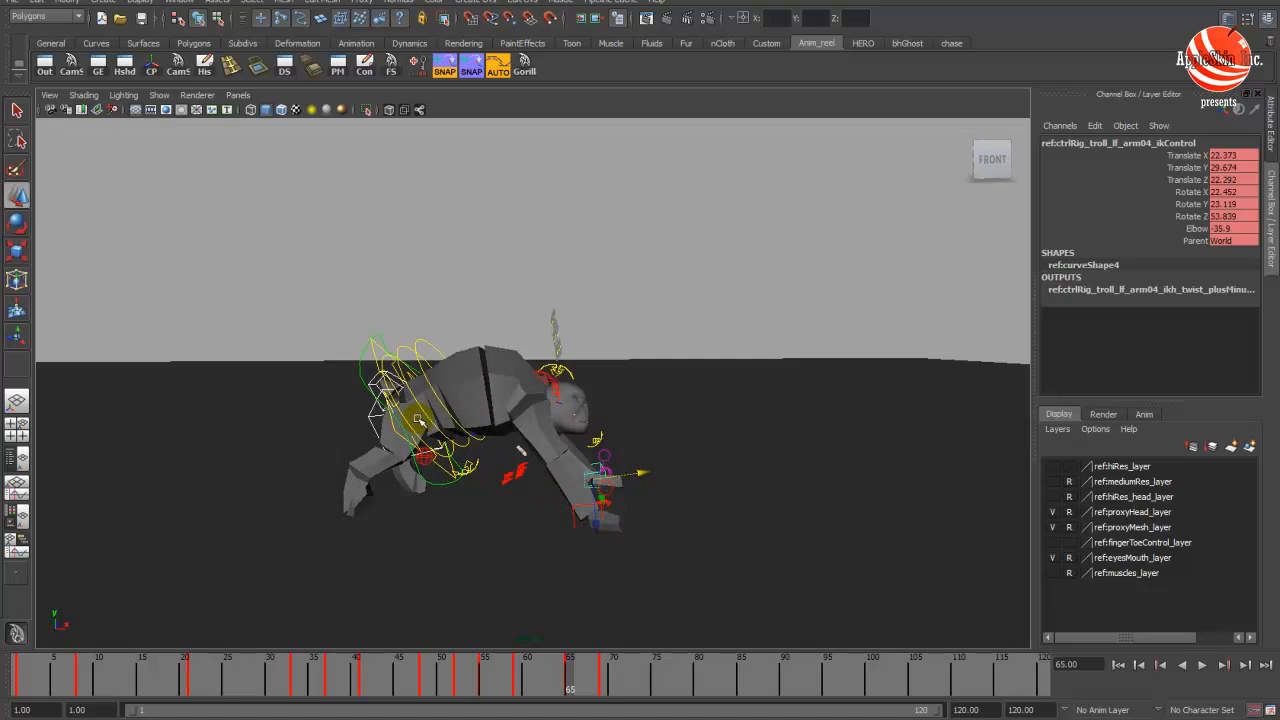
- Carry the left arm IK control's frame 65 pose over to frame 69 and review the motion
{"action": "left_click", "coordinate": [604, 684]}
{"action": "key", "text": "alt+v"}
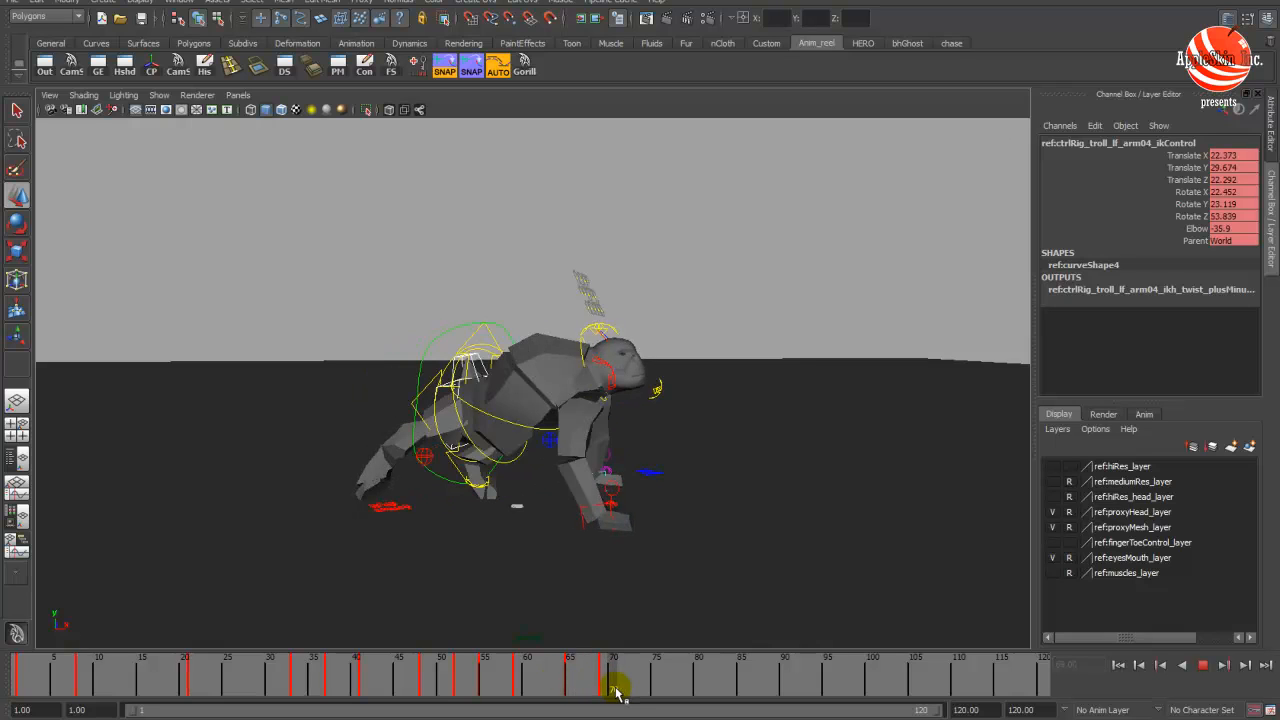
{"action": "mouse_move", "coordinate": [618, 690]}
{"action": "left_mouse_down"}
{"action": "mouse_move", "coordinate": [566, 688]}
{"action": "mouse_move", "coordinate": [604, 690]}
{"action": "left_mouse_up"}
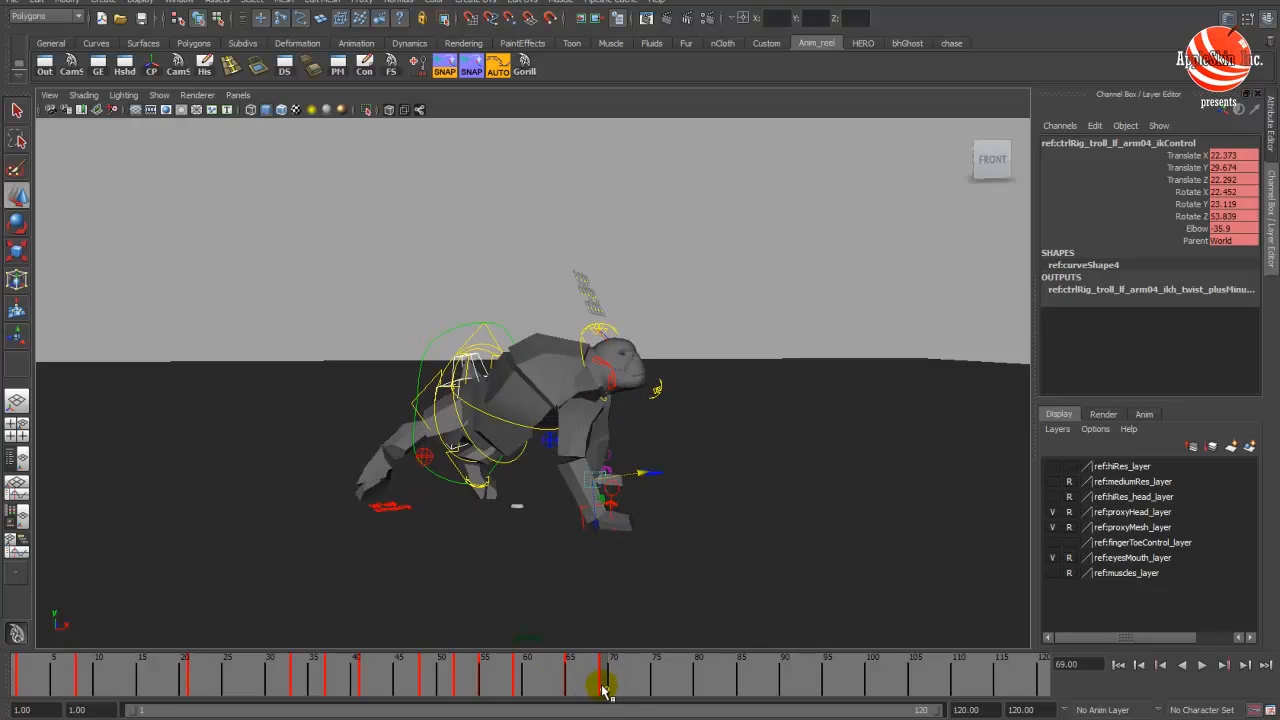
- Move the left arm's IK control away from the right hand to about X 21.7, Y 31.5, Z 22.6 at frame 69
{"action": "left_click", "coordinate": [422, 386]}
{"action": "left_click_drag", "start_coordinate": [494, 430], "coordinate": [487, 479], "text": "alt"}
{"action": "left_click", "coordinate": [646, 488]}
{"action": "left_click_drag", "start_coordinate": [651, 531], "coordinate": [677, 523], "text": "alt"}
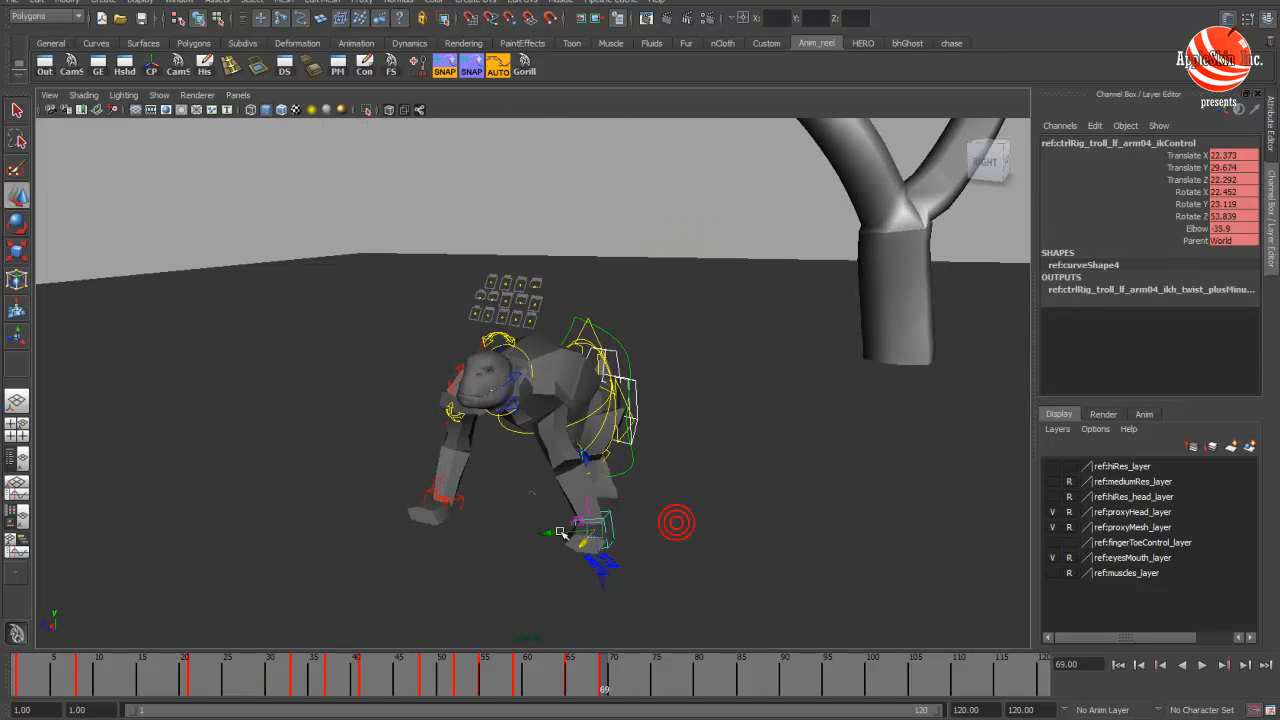
{"action": "left_click_drag", "start_coordinate": [559, 532], "coordinate": [695, 506]}
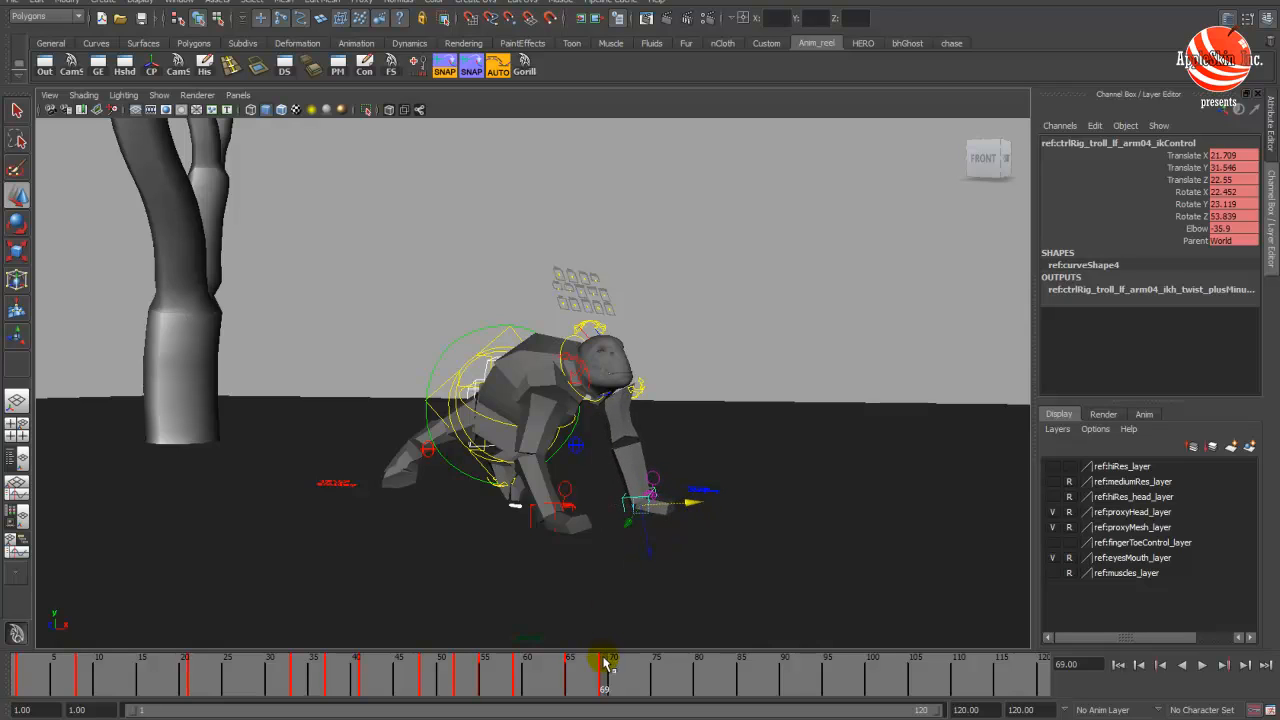
- Delete the left arm IK control's key near frame 65 and scrub the landing through frame 69
{"action": "left_click_drag", "start_coordinate": [604, 662], "coordinate": [565, 688]}
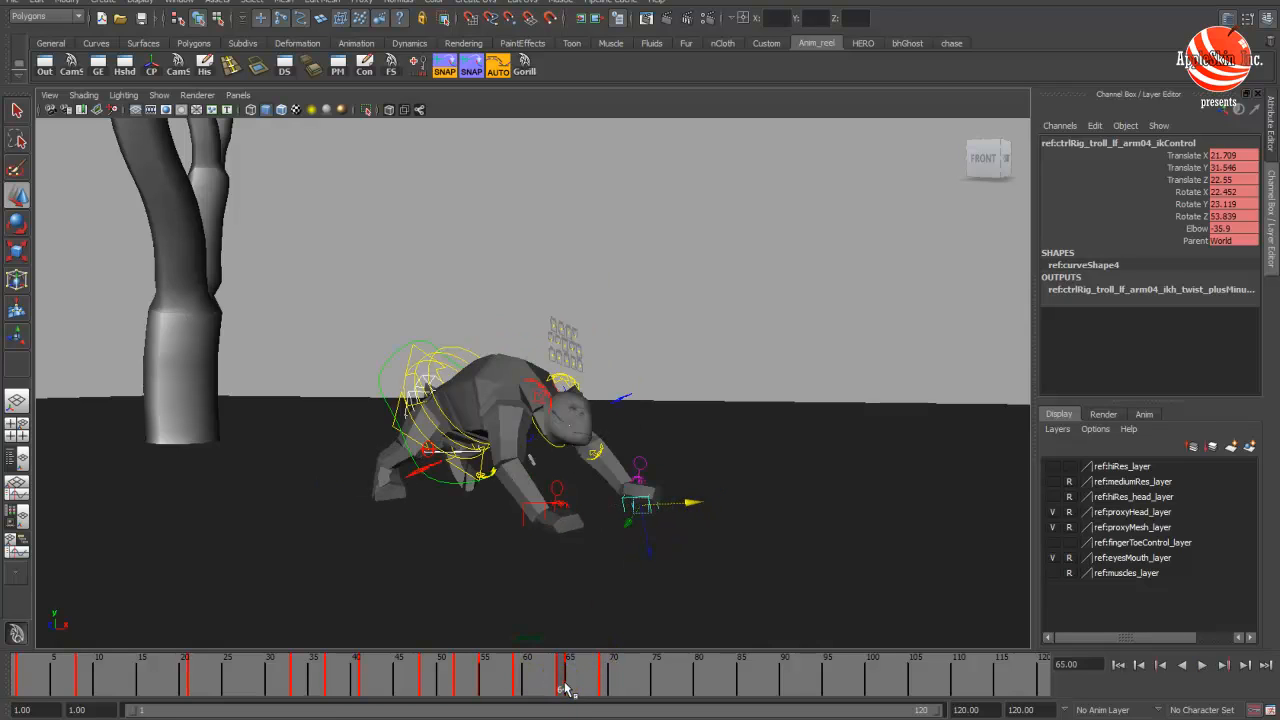
{"action": "right_click", "coordinate": [563, 686]}
{"action": "left_click", "coordinate": [603, 532]}
{"action": "left_click_drag", "start_coordinate": [624, 539], "coordinate": [669, 529], "text": "alt"}
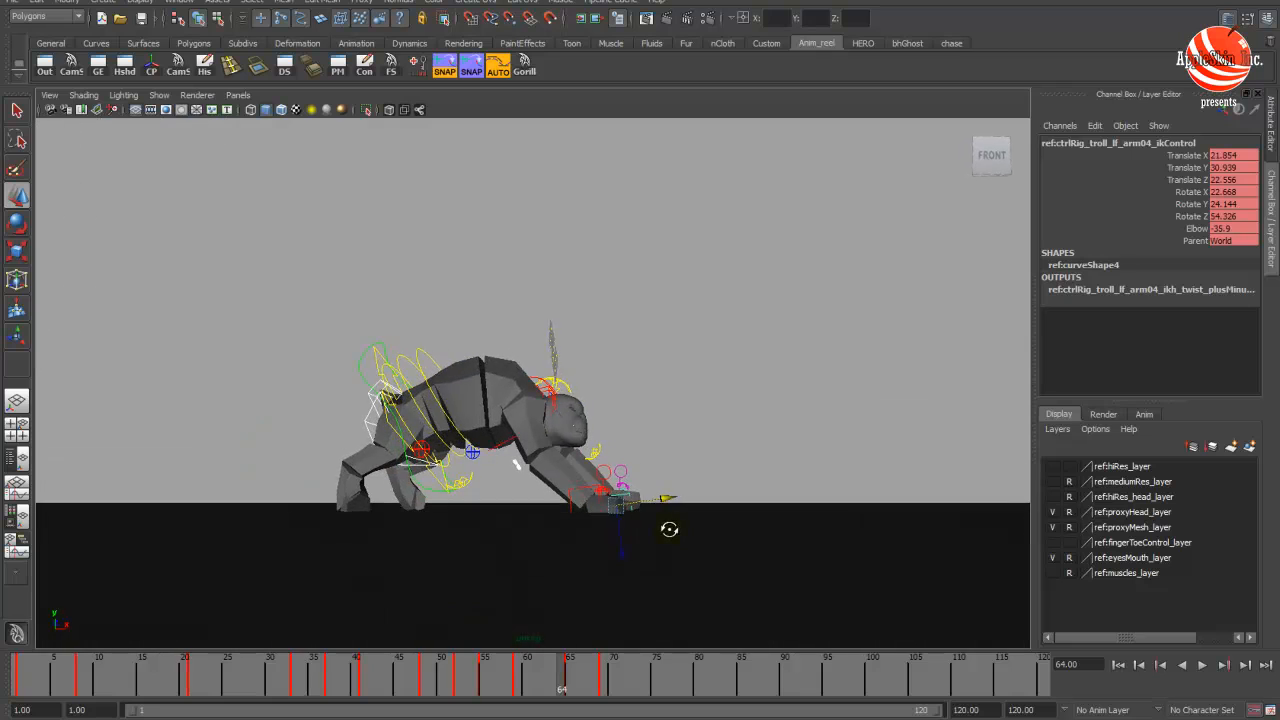
{"action": "mouse_move", "coordinate": [437, 680]}
{"action": "left_mouse_down"}
{"action": "mouse_move", "coordinate": [629, 682]}
{"action": "mouse_move", "coordinate": [605, 684]}
{"action": "left_mouse_up"}
{"action": "left_click_drag", "start_coordinate": [517, 534], "coordinate": [513, 546], "text": "alt"}
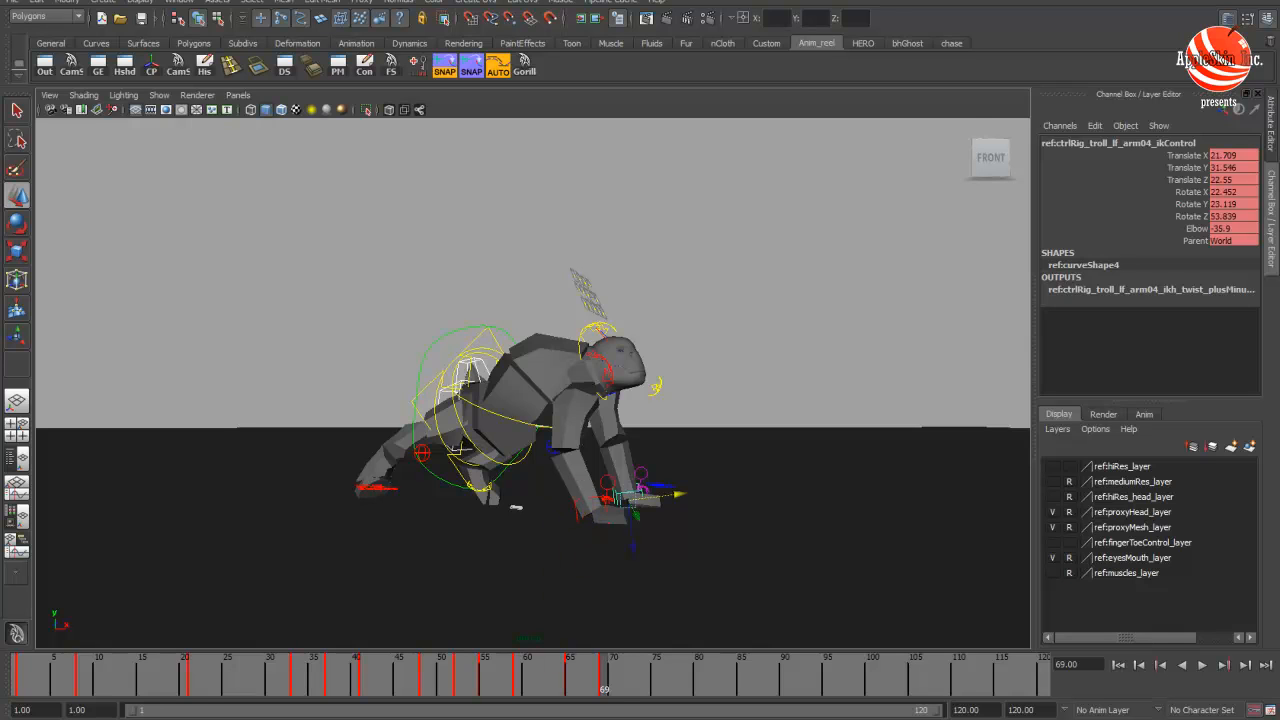
- Check the rear leg placement in the GorillaStop reference video and return to the troll scene
{"action": "key", "text": "alt+Tab"}
{"action": "left_click", "coordinate": [624, 643]}
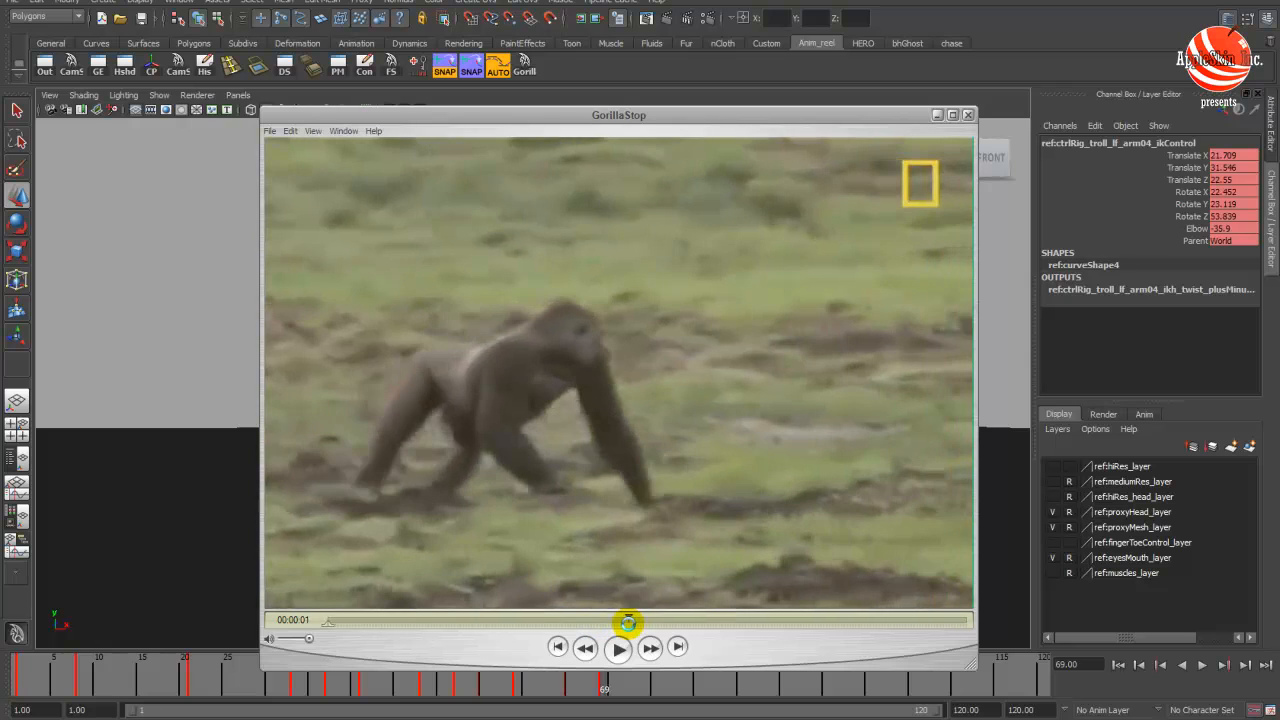
{"action": "key", "text": "alt+Tab"}
- Reposition the right foot's IK control behind the body and rotate it to about X 20.8, Y -9.2, Z -38.1 at frame 69
{"action": "left_click", "coordinate": [375, 527]}
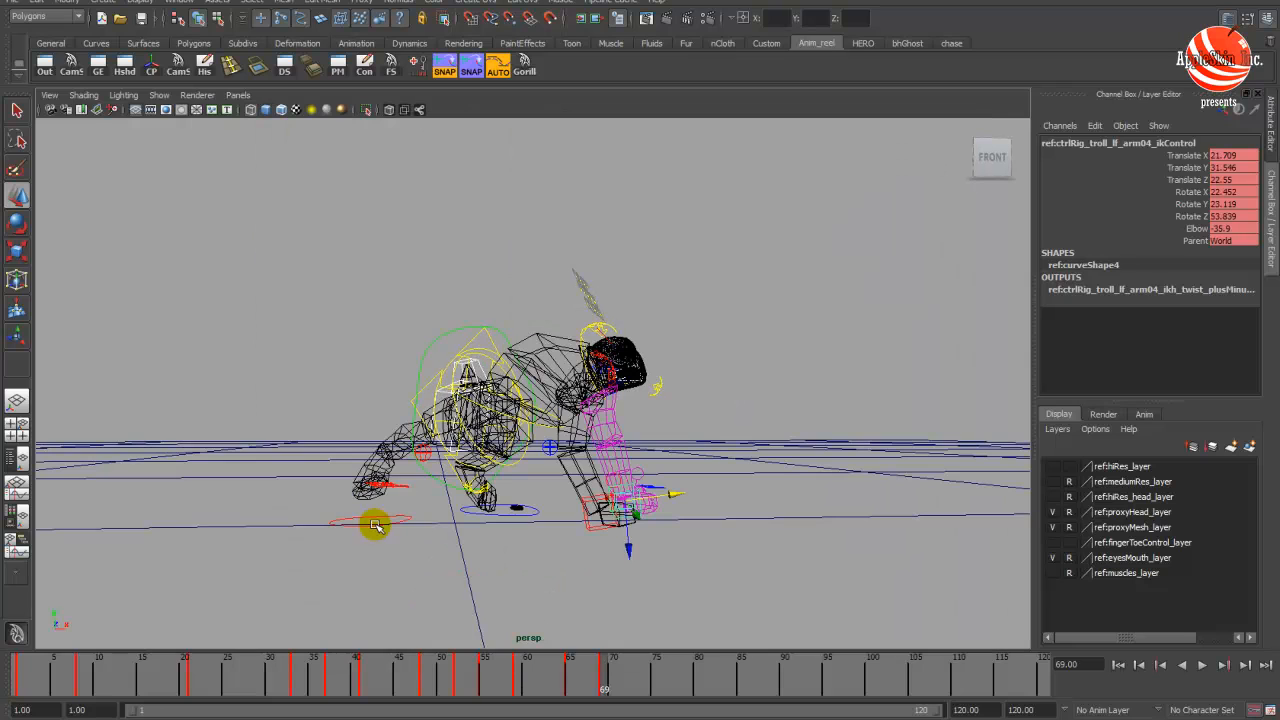
{"action": "left_click", "coordinate": [368, 517]}
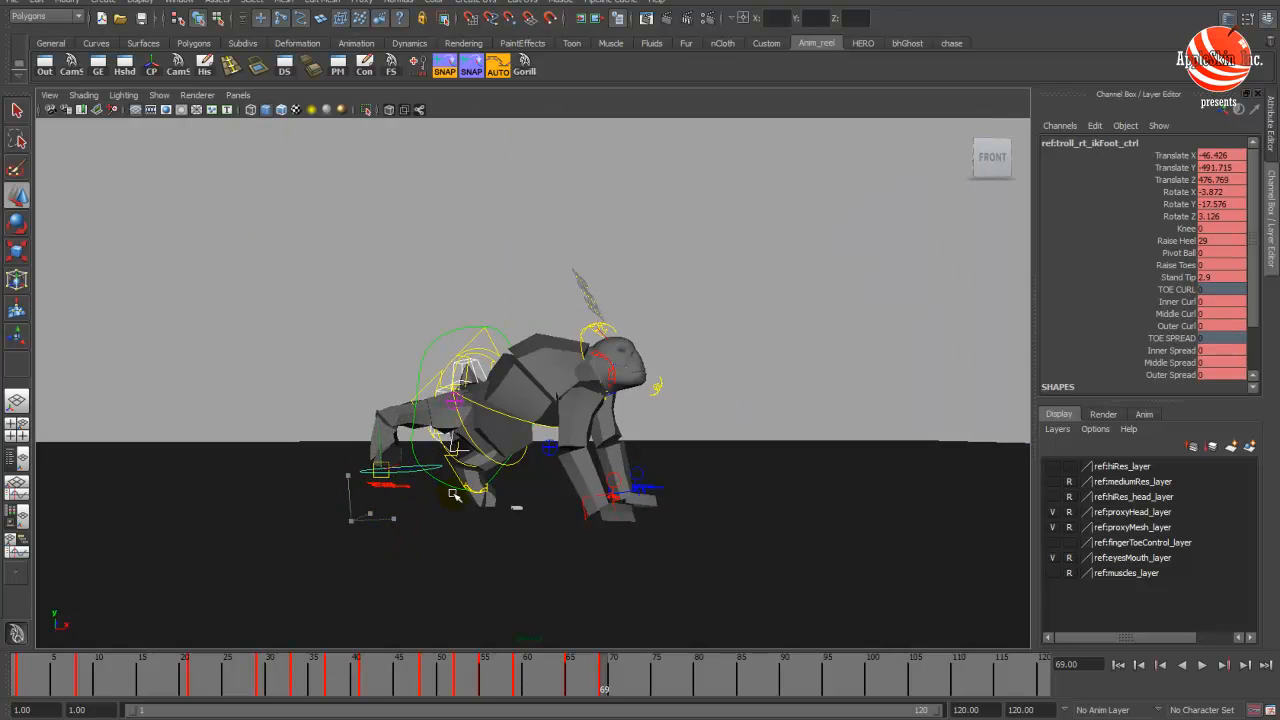
{"action": "key", "text": "e"}
{"action": "left_click_drag", "start_coordinate": [463, 490], "coordinate": [457, 548]}
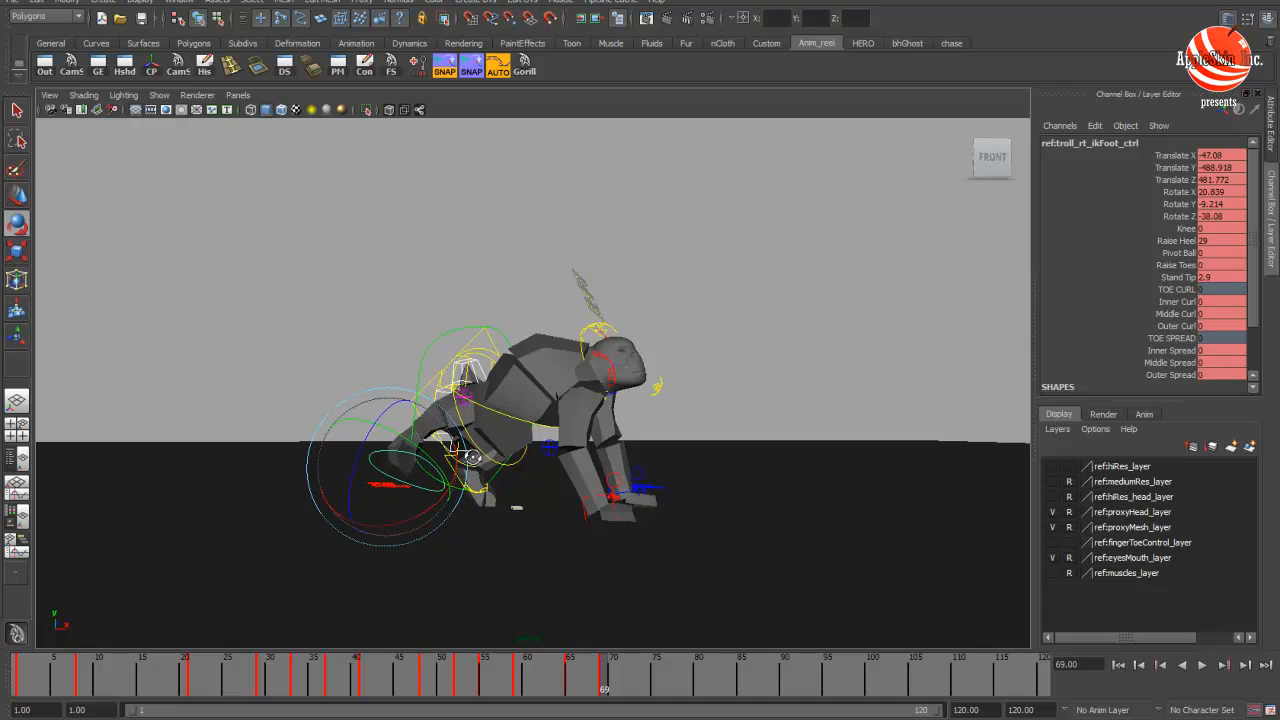
{"action": "left_click_drag", "start_coordinate": [472, 457], "coordinate": [624, 507], "text": "alt"}
{"action": "key", "text": "w"}
{"action": "left_click_drag", "start_coordinate": [622, 518], "coordinate": [572, 533], "text": "alt"}
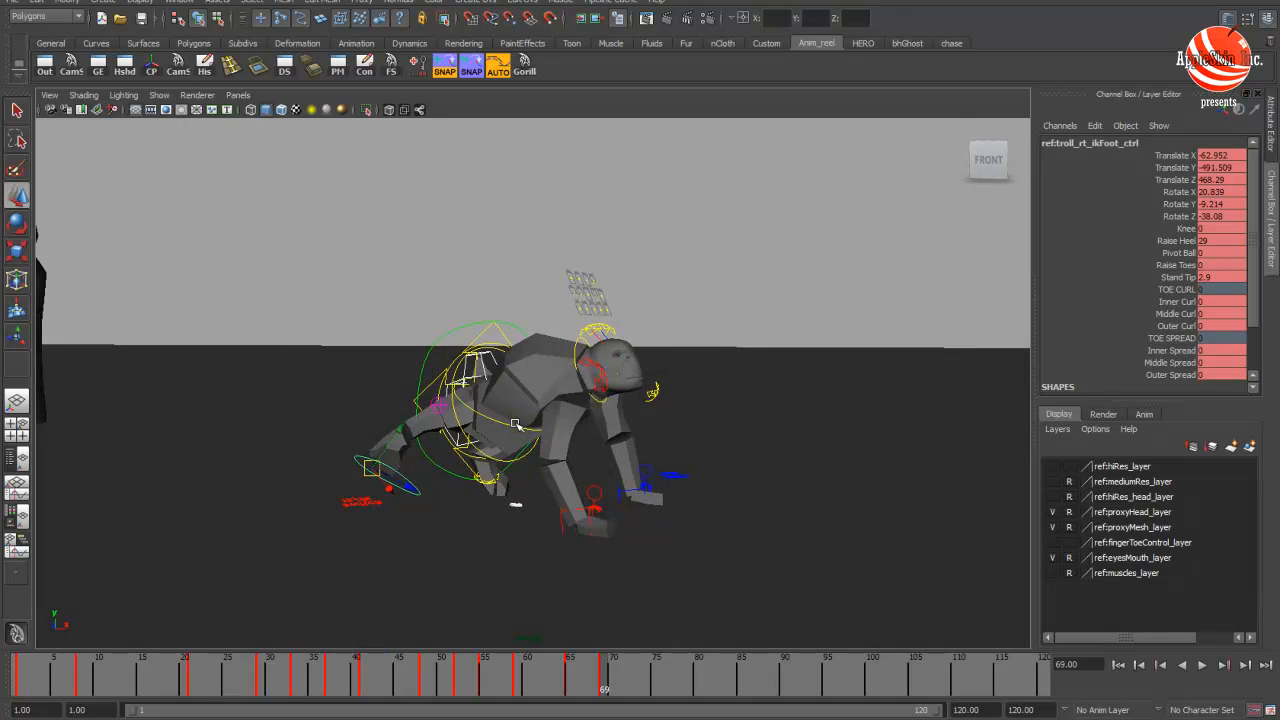
- Rotate the troll's spine03 control to about X 11.7, Y -7.8, Z -48.4 at frame 69
{"action": "left_click", "coordinate": [524, 424]}
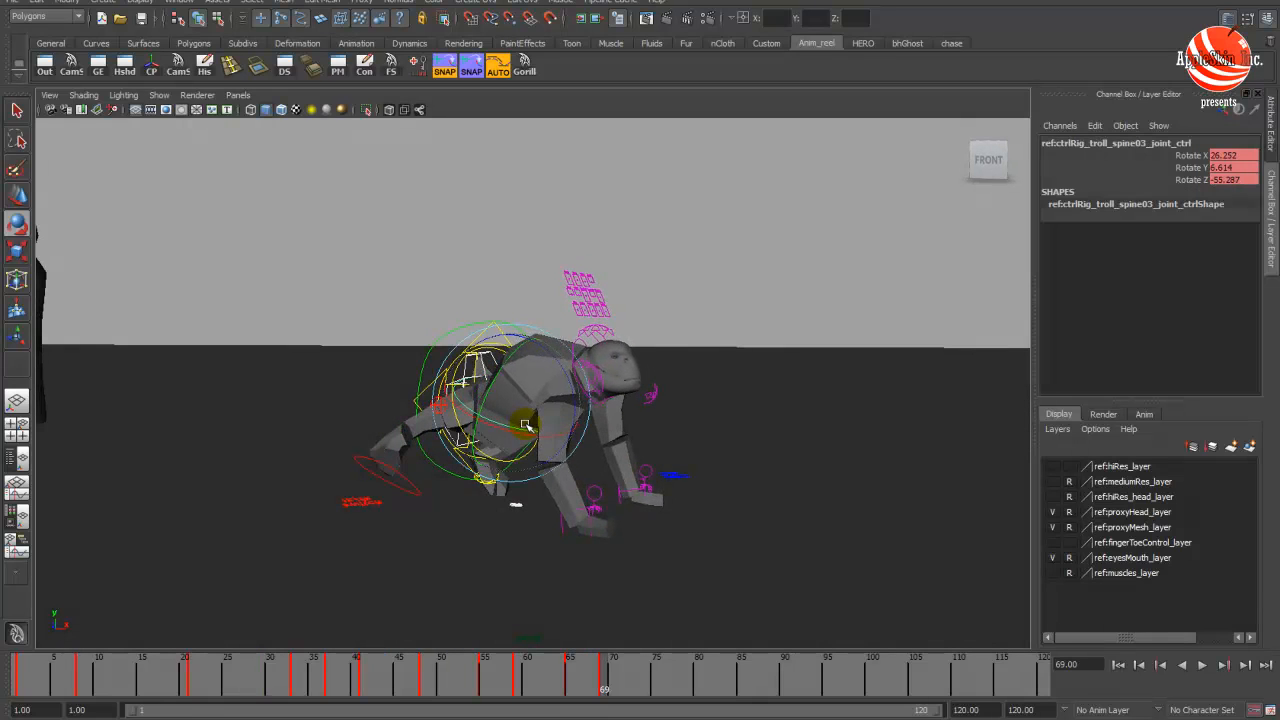
{"action": "left_click_drag", "start_coordinate": [524, 424], "coordinate": [596, 418], "text": "alt"}
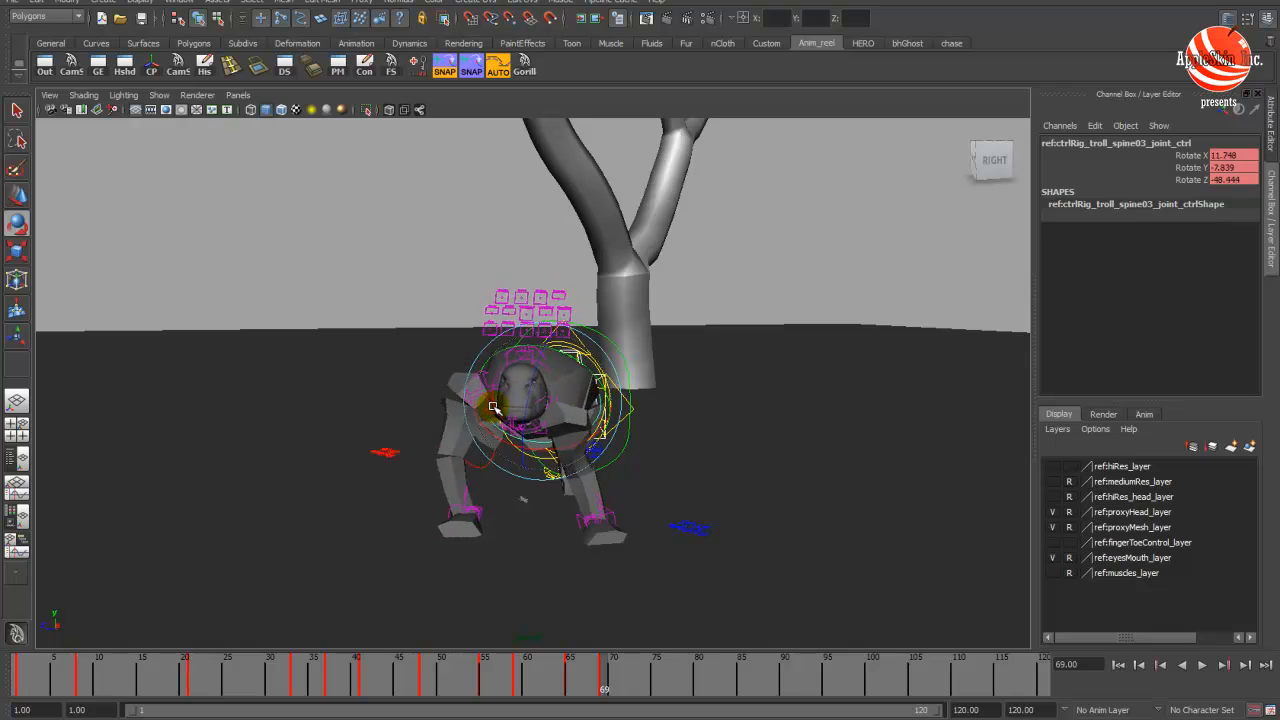
{"action": "left_click_drag", "start_coordinate": [497, 405], "coordinate": [536, 415], "text": "alt"}
- Set the left arm IK control's Elbow to about 17.3 and rotate the left clavicle to about X 42.8, Y 22.3, Z 64.2 at frame 69
{"action": "left_click", "coordinate": [610, 512]}
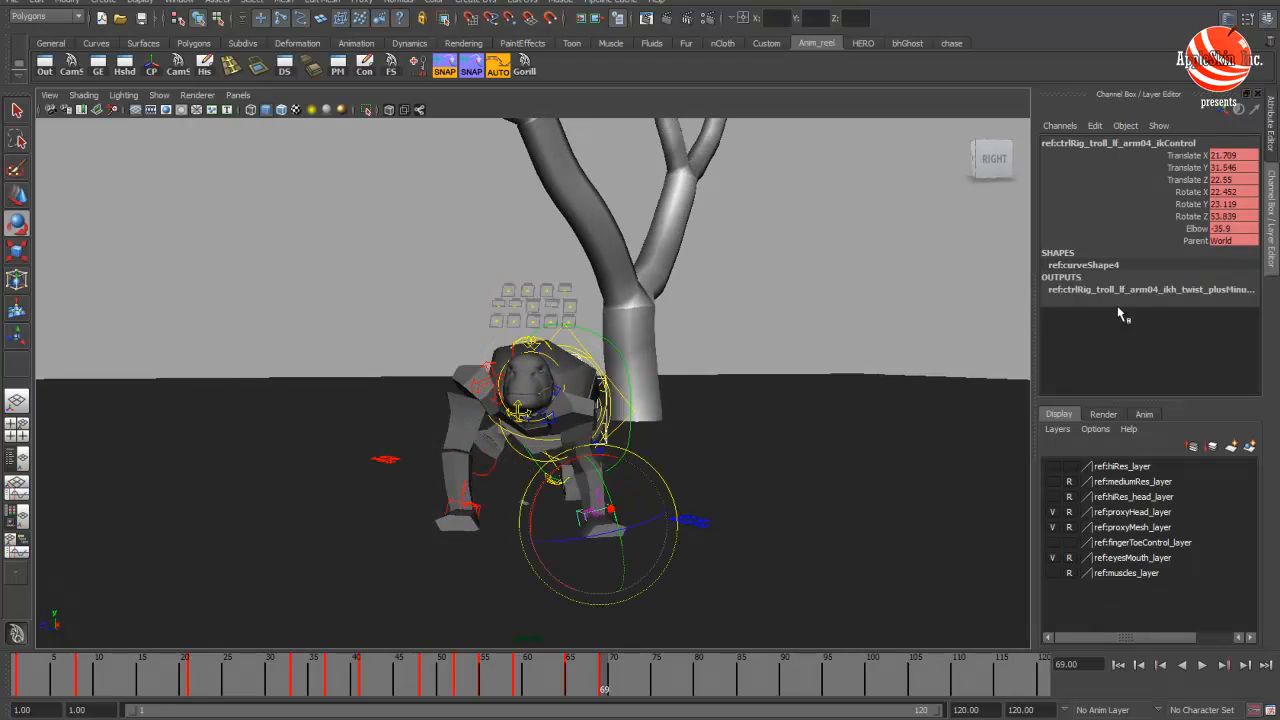
{"action": "left_click", "coordinate": [1195, 229]}
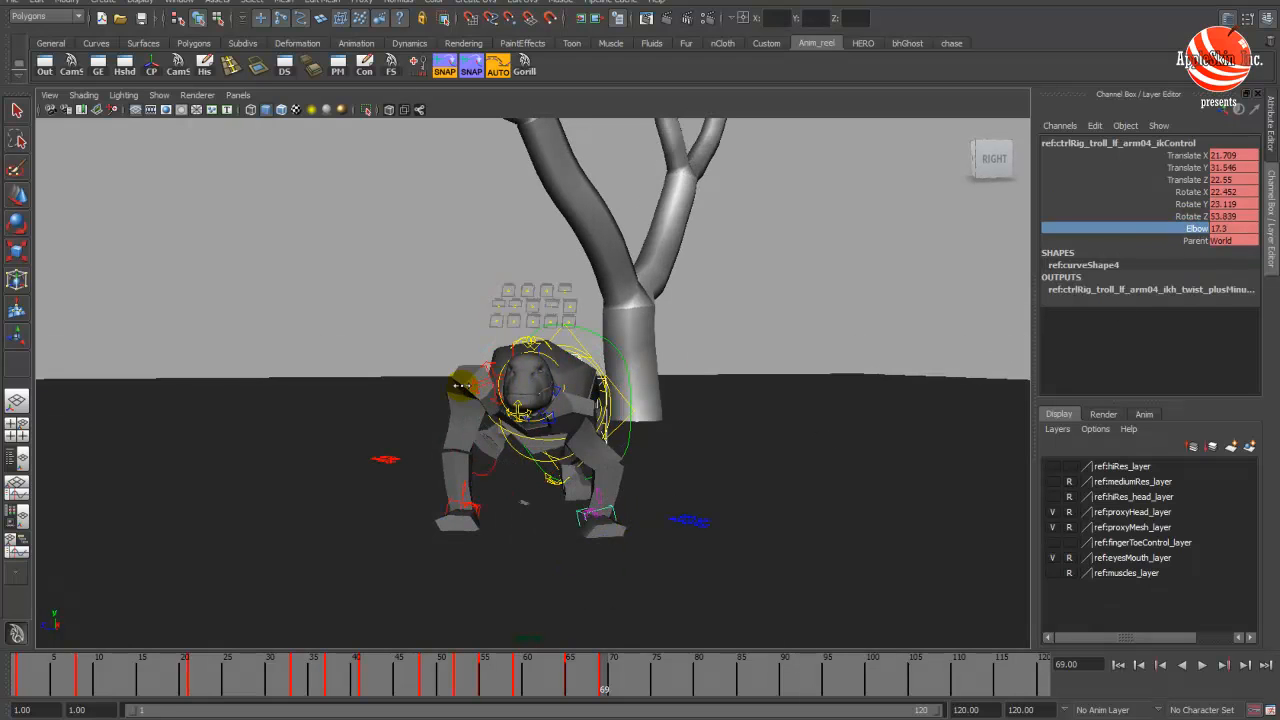
{"action": "left_click", "coordinate": [580, 435]}
{"action": "key", "text": "e"}
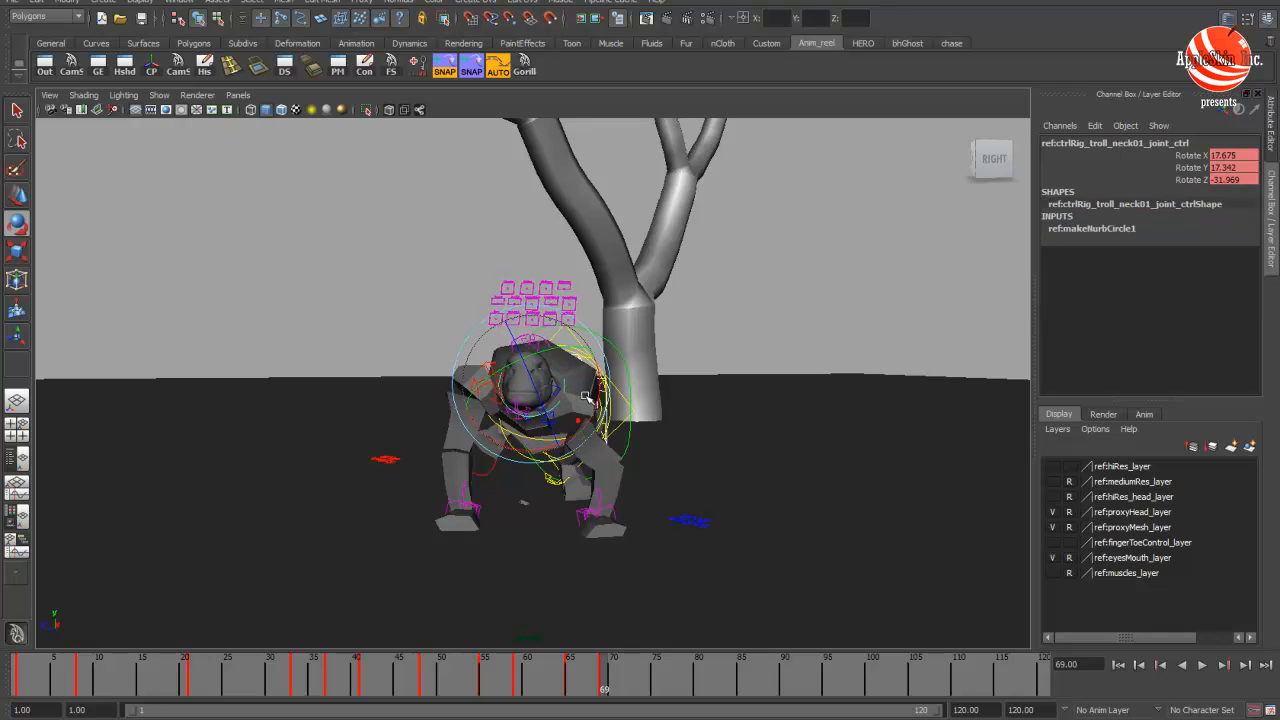
{"action": "key", "text": "w"}
{"action": "left_click", "coordinate": [557, 425]}
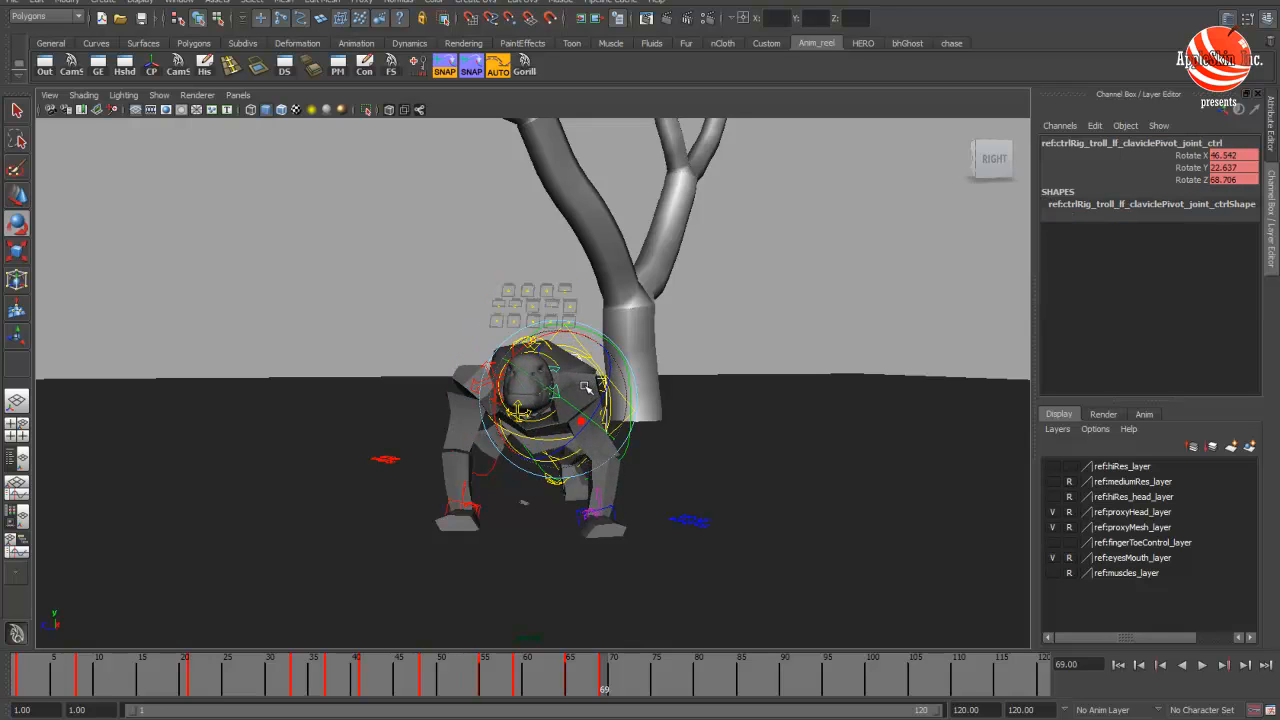
{"action": "left_click_drag", "start_coordinate": [597, 398], "coordinate": [860, 394], "text": "alt"}
{"action": "left_click_drag", "start_coordinate": [380, 395], "coordinate": [545, 385], "text": "alt"}
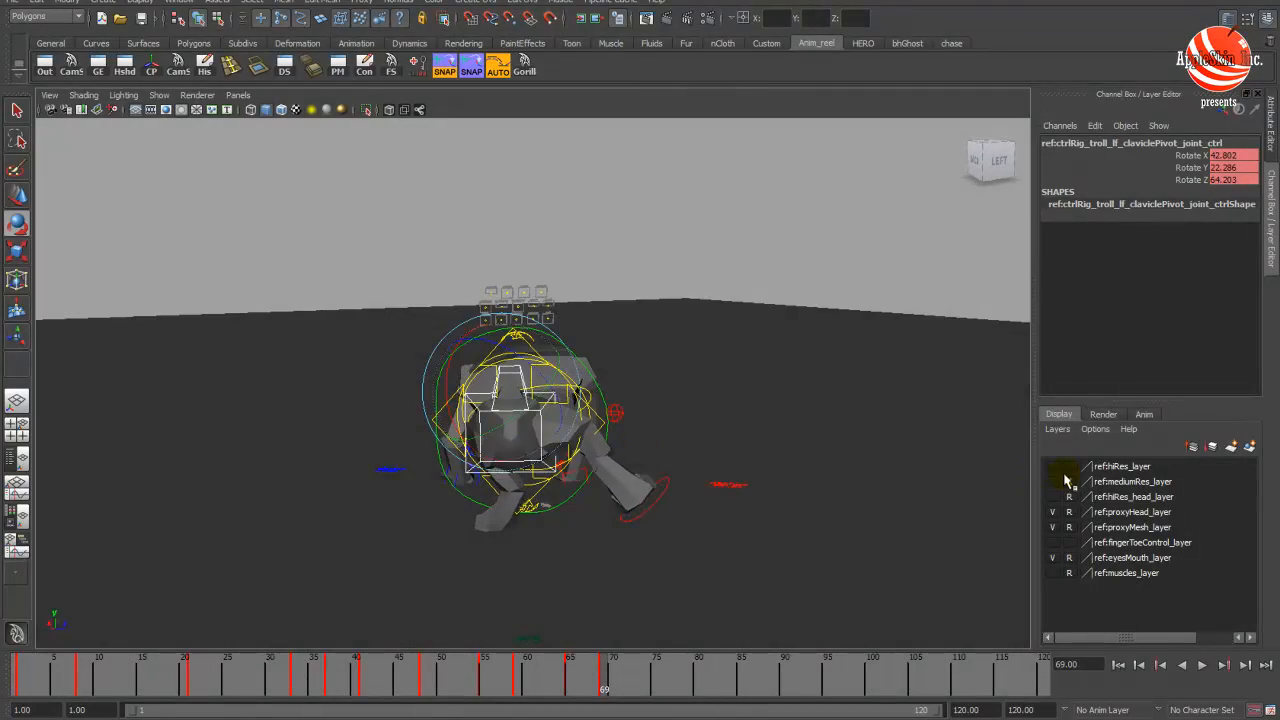
- Show the medium-resolution mesh layer and rotate the right foot's IK control to about X 45.5 at frame 69
{"action": "left_click_drag", "start_coordinate": [755, 468], "coordinate": [691, 456], "text": "alt"}
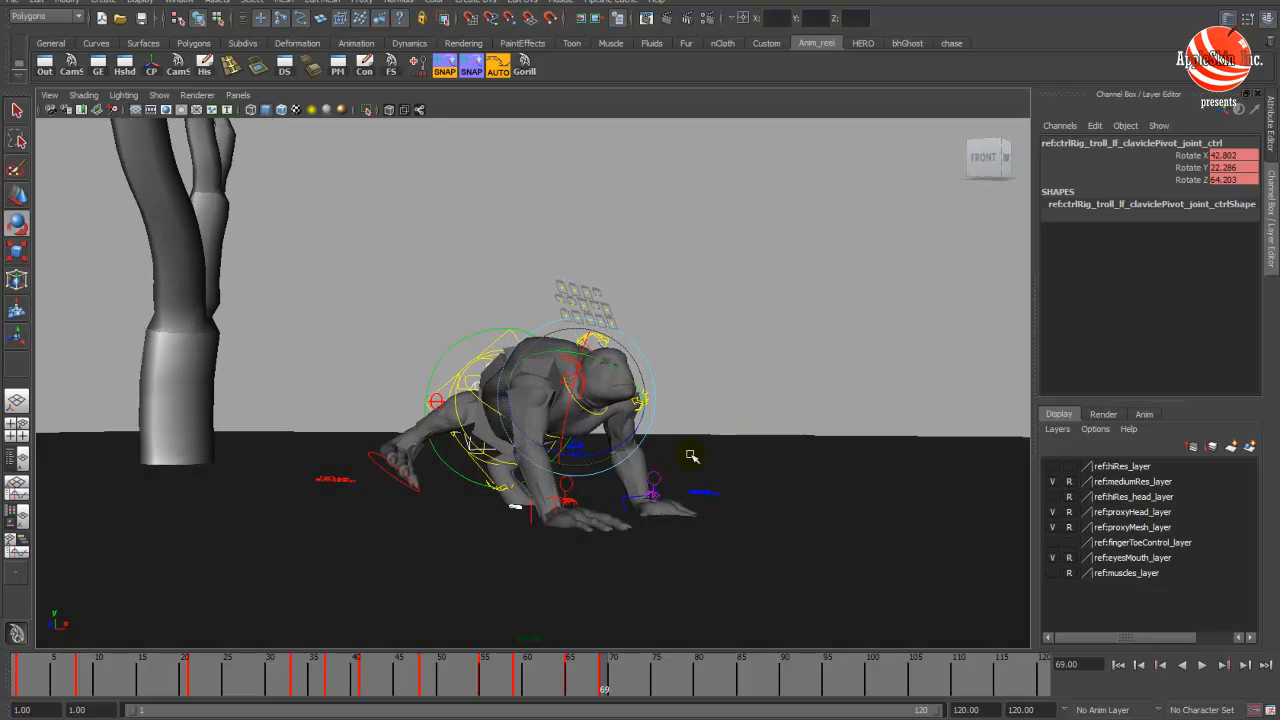
{"action": "left_click", "coordinate": [403, 469]}
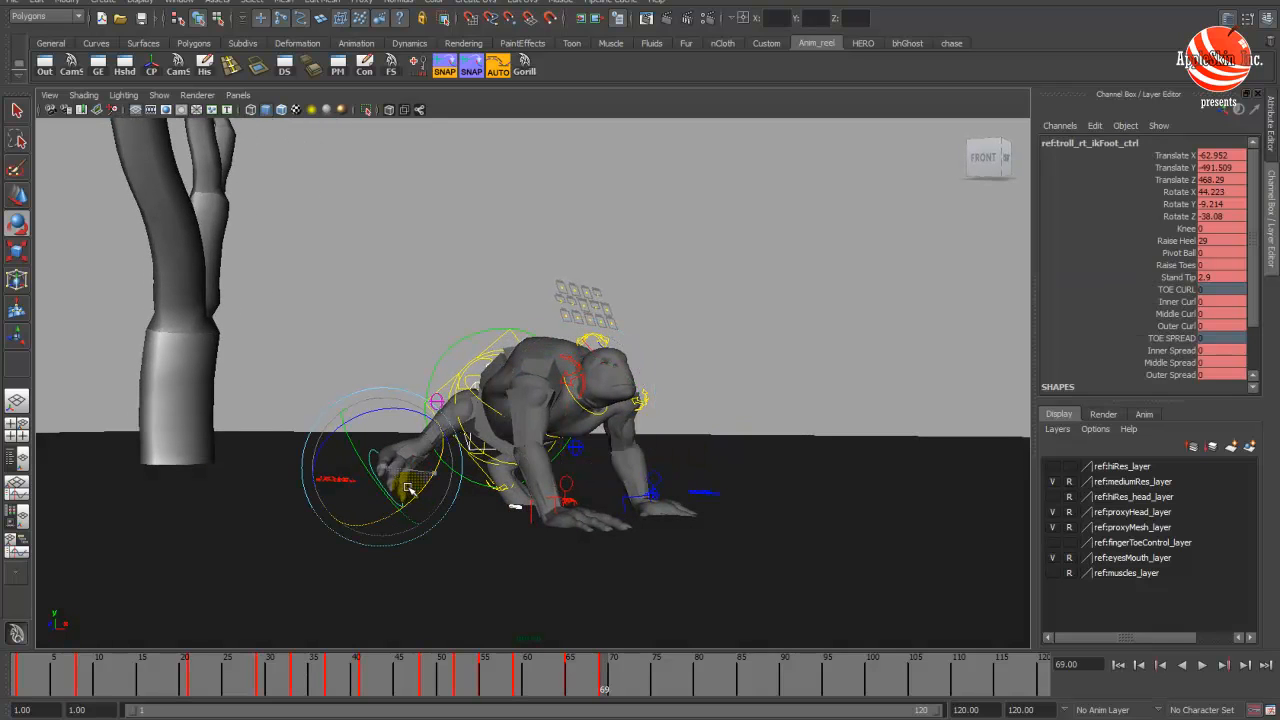
{"action": "left_click_drag", "start_coordinate": [407, 487], "coordinate": [412, 489]}
{"action": "left_click_drag", "start_coordinate": [412, 489], "coordinate": [583, 506], "text": "alt"}
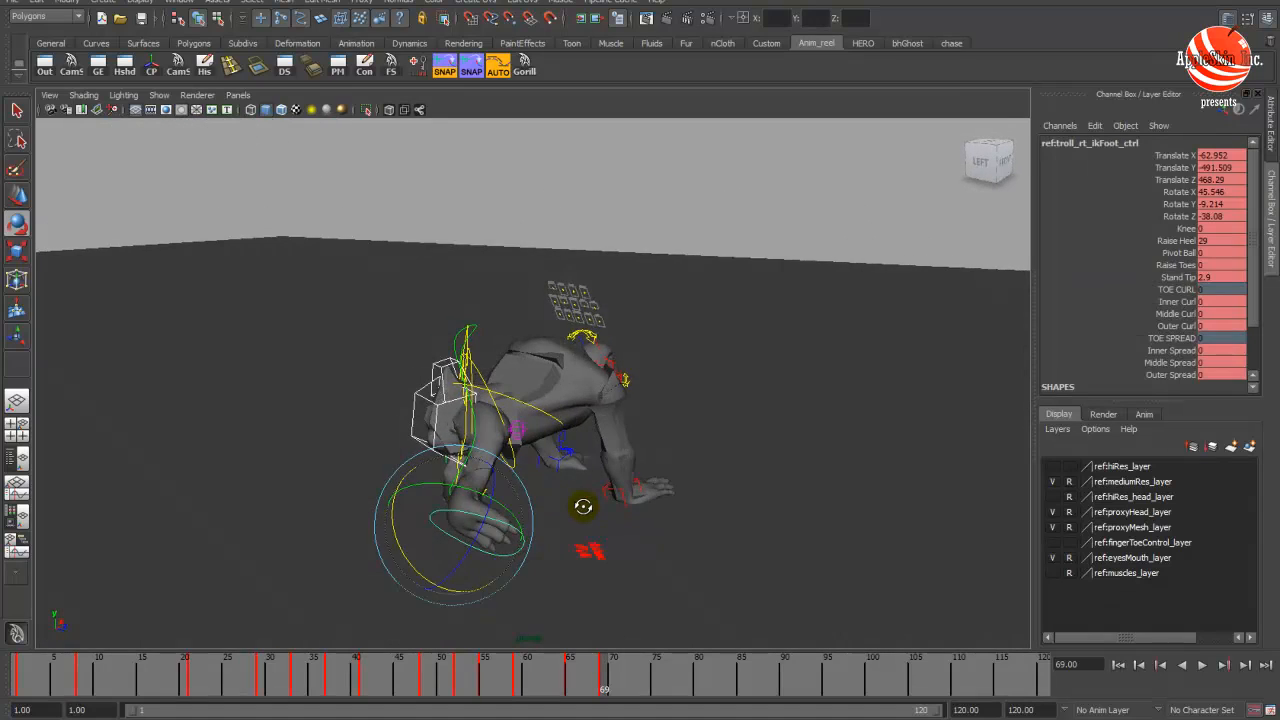
{"action": "middle_click_drag", "start_coordinate": [541, 496], "coordinate": [594, 437], "text": "alt"}
{"action": "left_click_drag", "start_coordinate": [594, 437], "coordinate": [471, 443], "text": "alt"}
{"action": "right_click_drag", "start_coordinate": [471, 443], "coordinate": [525, 440], "text": "alt"}
{"action": "left_click_drag", "start_coordinate": [525, 440], "coordinate": [466, 410], "text": "alt"}
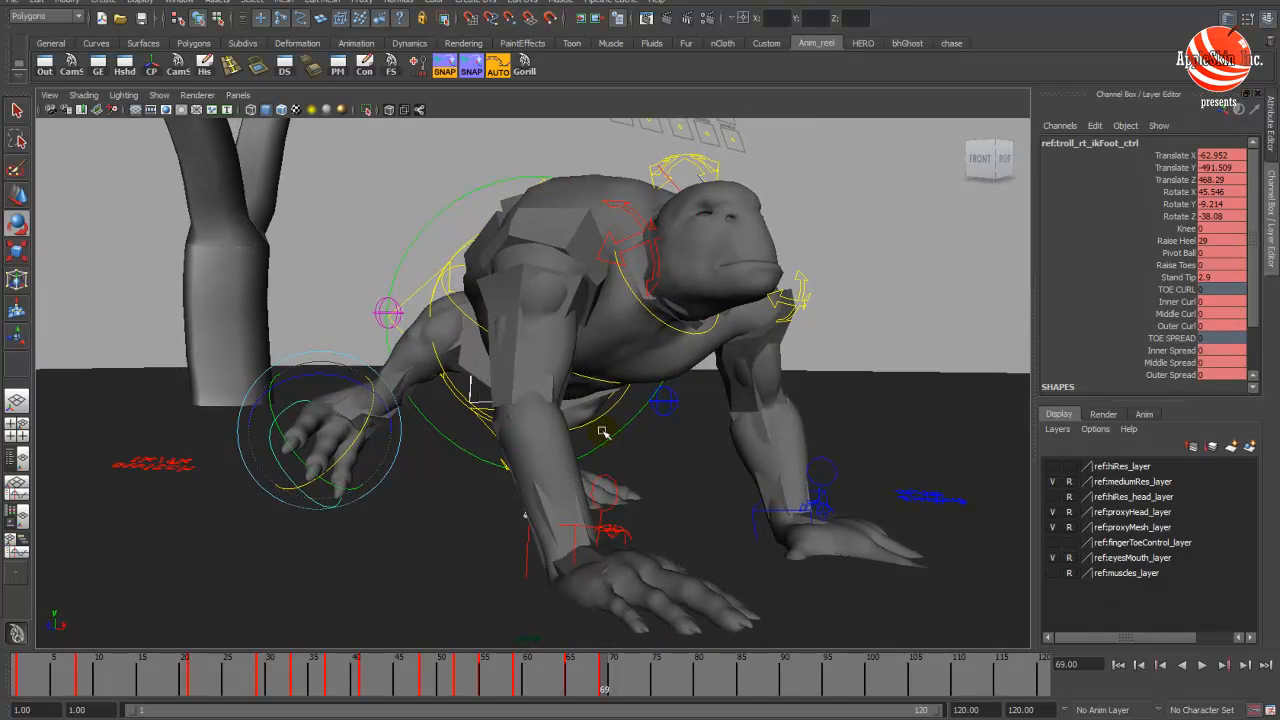
- Try a Knee twist on the right foot's IK control, then reset its Raise Heel, Pivot Ball, Raise Toes and Stand Tip to 0
{"action": "left_click", "coordinate": [1182, 229]}
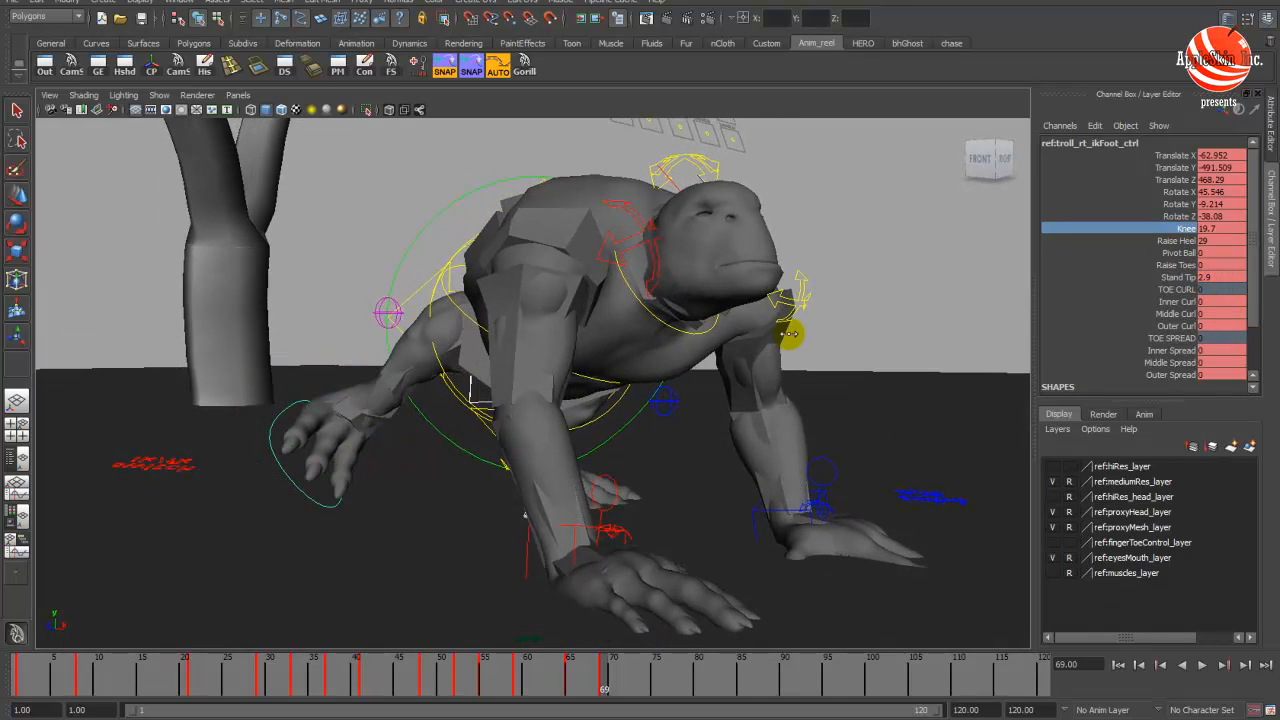
{"action": "scroll", "coordinate": [1172, 378], "scroll_direction": "down", "scroll_amount": 1}
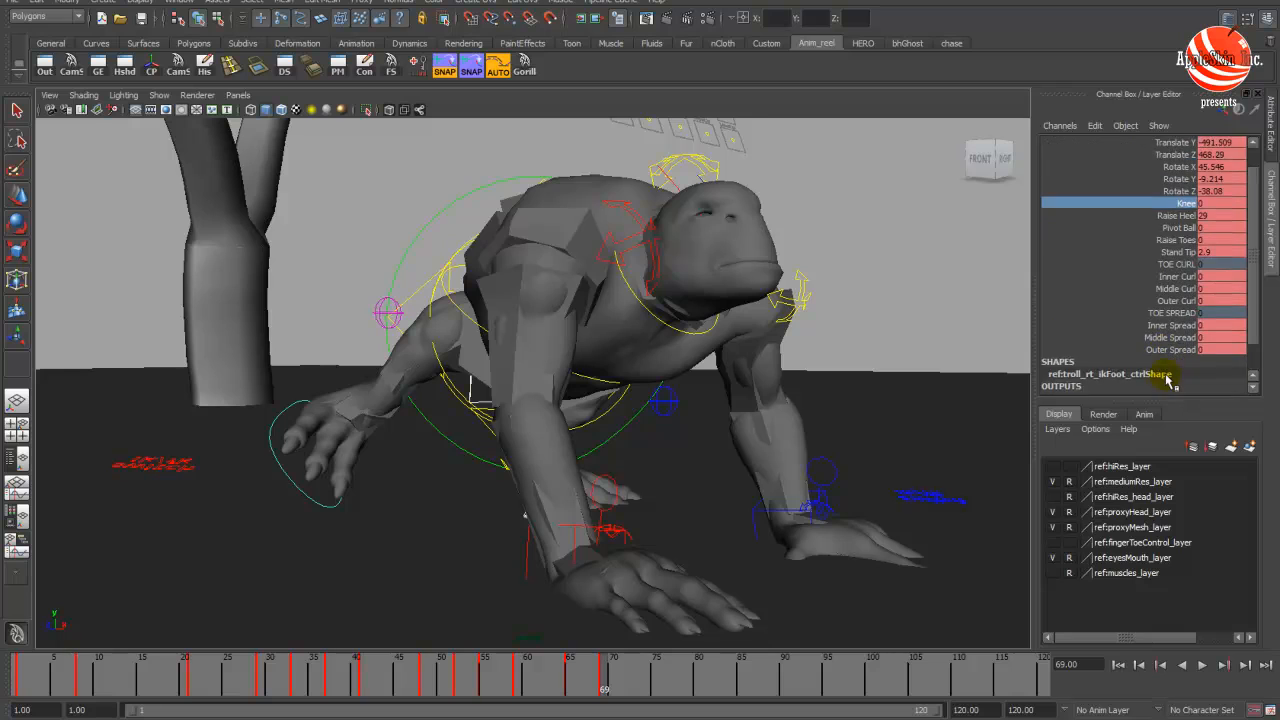
{"action": "scroll", "coordinate": [1170, 377], "scroll_direction": "up", "scroll_amount": 1}
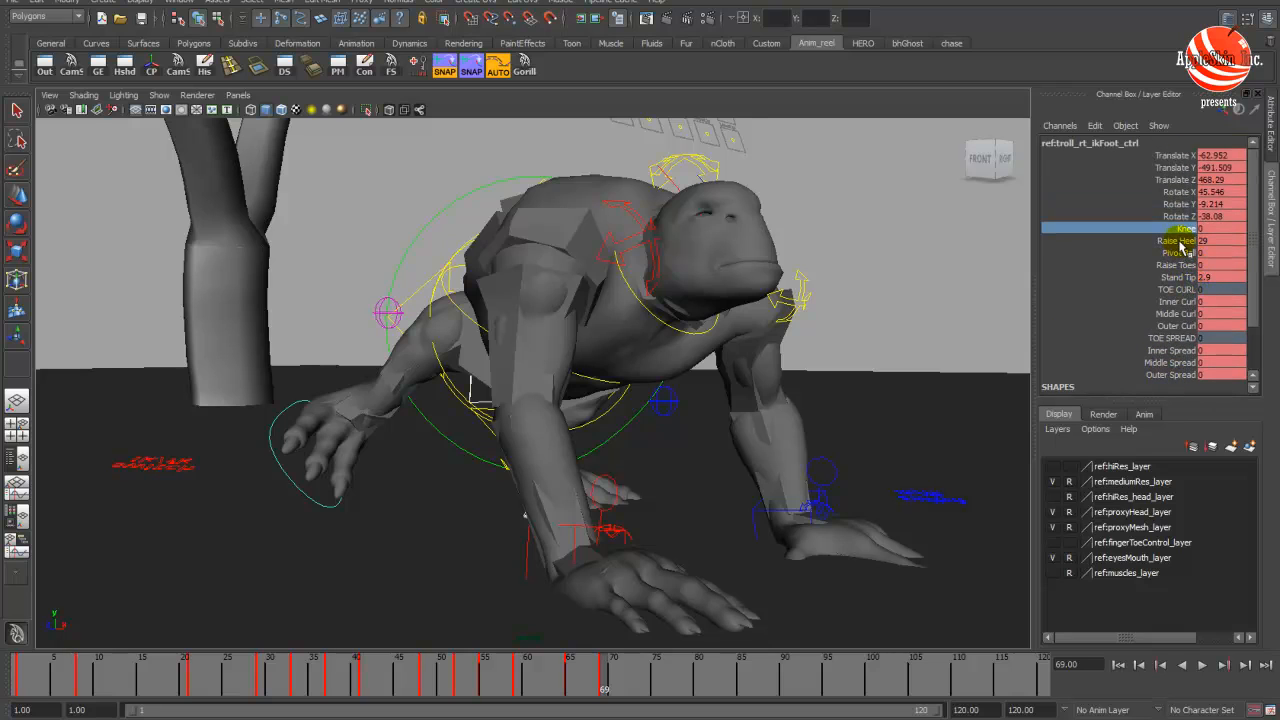
{"action": "left_click", "coordinate": [1224, 242]}
{"action": "type", "text": "0"}
{"action": "key", "text": "Return"}
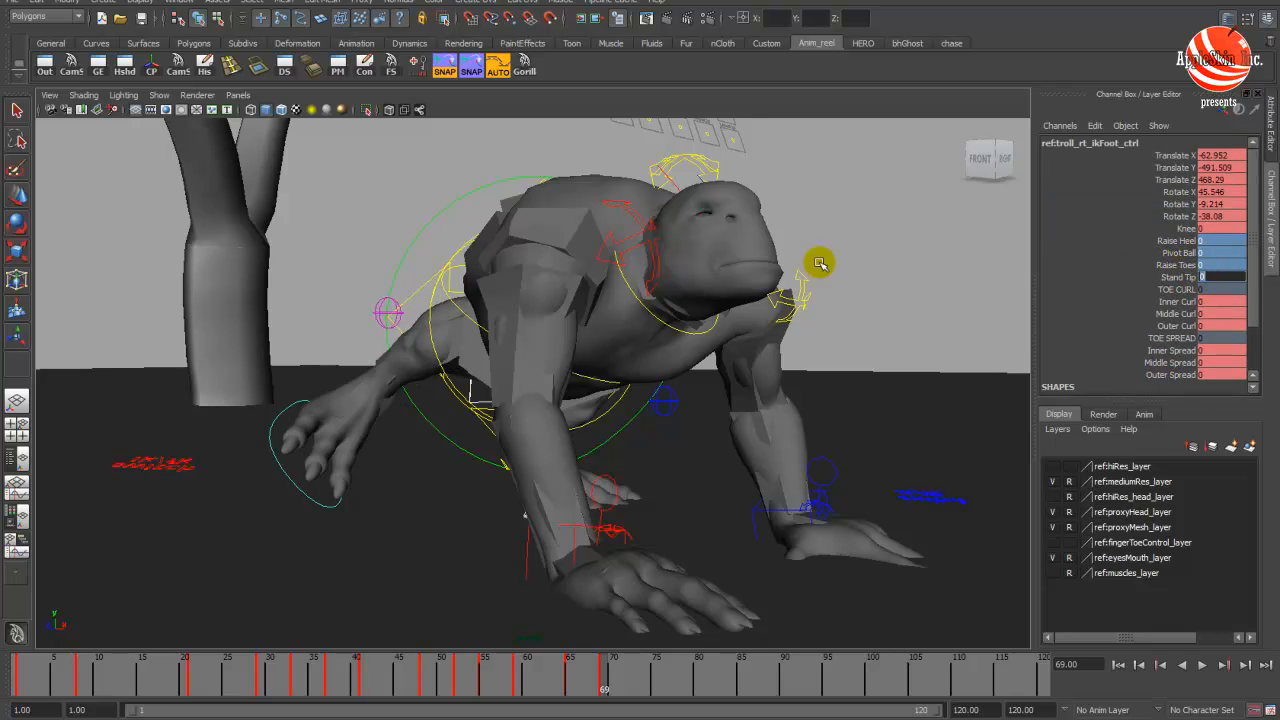
- Move the right foot's IK control to about X -67, Y -492.2, Z 474.1 and rotate it to about X 66.6 at frame 69
{"action": "left_click_drag", "start_coordinate": [819, 263], "coordinate": [463, 509], "text": "alt"}
{"action": "key", "text": "w"}
{"action": "middle_click_drag", "start_coordinate": [477, 512], "coordinate": [510, 486]}
{"action": "left_click_drag", "start_coordinate": [510, 486], "coordinate": [486, 452], "text": "alt"}
{"action": "middle_click_drag", "start_coordinate": [516, 452], "coordinate": [497, 480]}
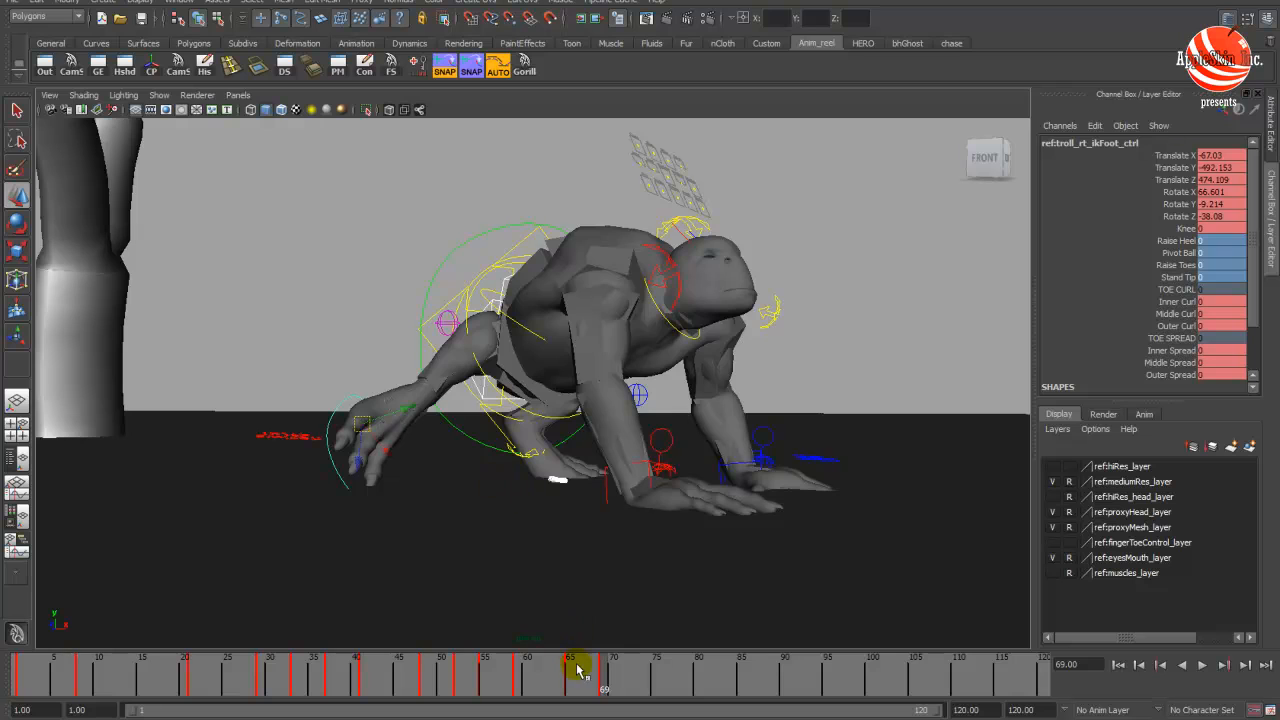
- Examine the left foot and left hand controls in wireframe while comparing the poses between frames 65 and 71
{"action": "key", "text": "alt+v"}
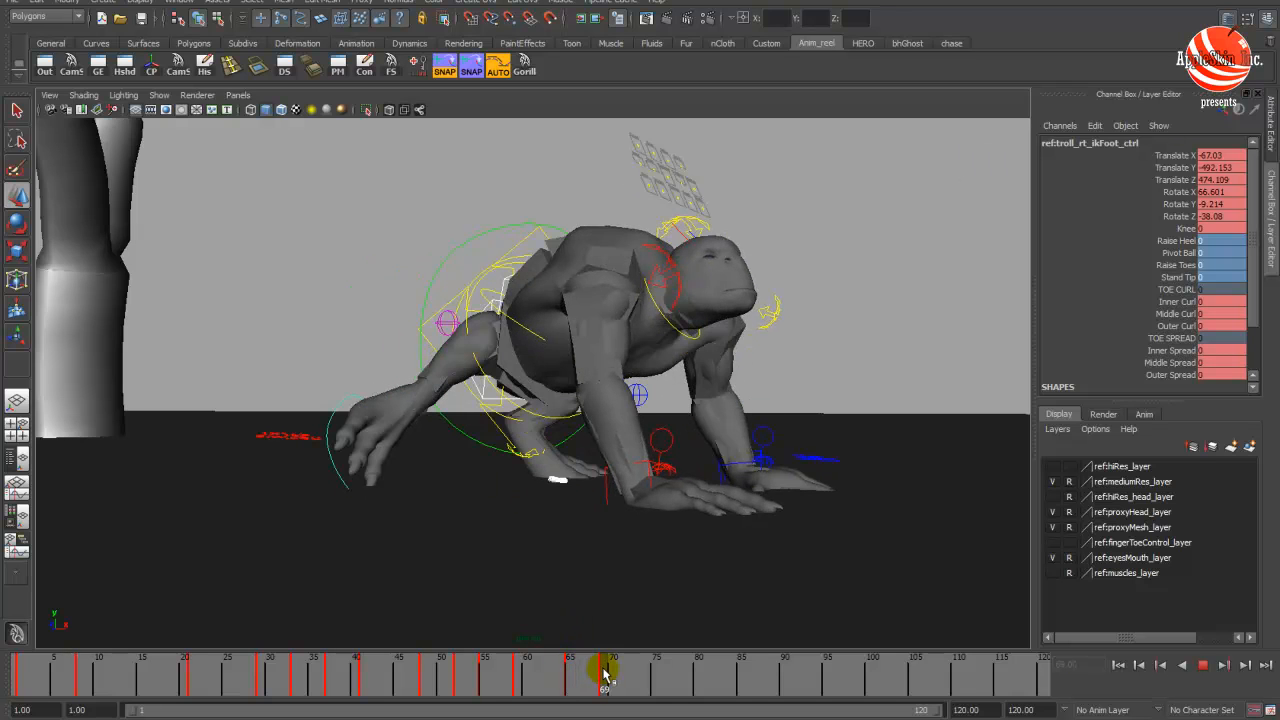
{"action": "key", "text": "4"}
{"action": "left_click", "coordinate": [554, 489]}
{"action": "key", "text": "5"}
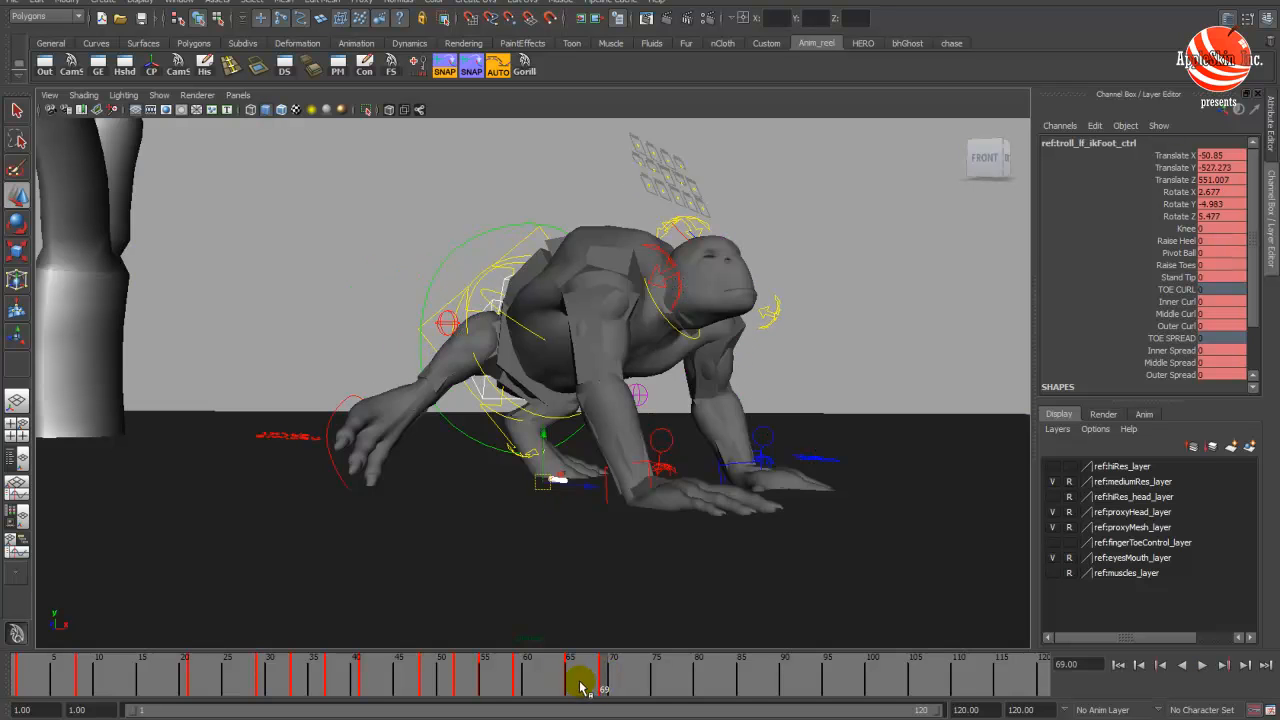
{"action": "mouse_move", "coordinate": [582, 688]}
{"action": "left_mouse_down"}
{"action": "mouse_move", "coordinate": [524, 686]}
{"action": "mouse_move", "coordinate": [617, 680]}
{"action": "mouse_move", "coordinate": [486, 682]}
{"action": "mouse_move", "coordinate": [569, 677]}
{"action": "left_mouse_up"}
{"action": "left_click", "coordinate": [729, 469]}
{"action": "key", "text": "4"}
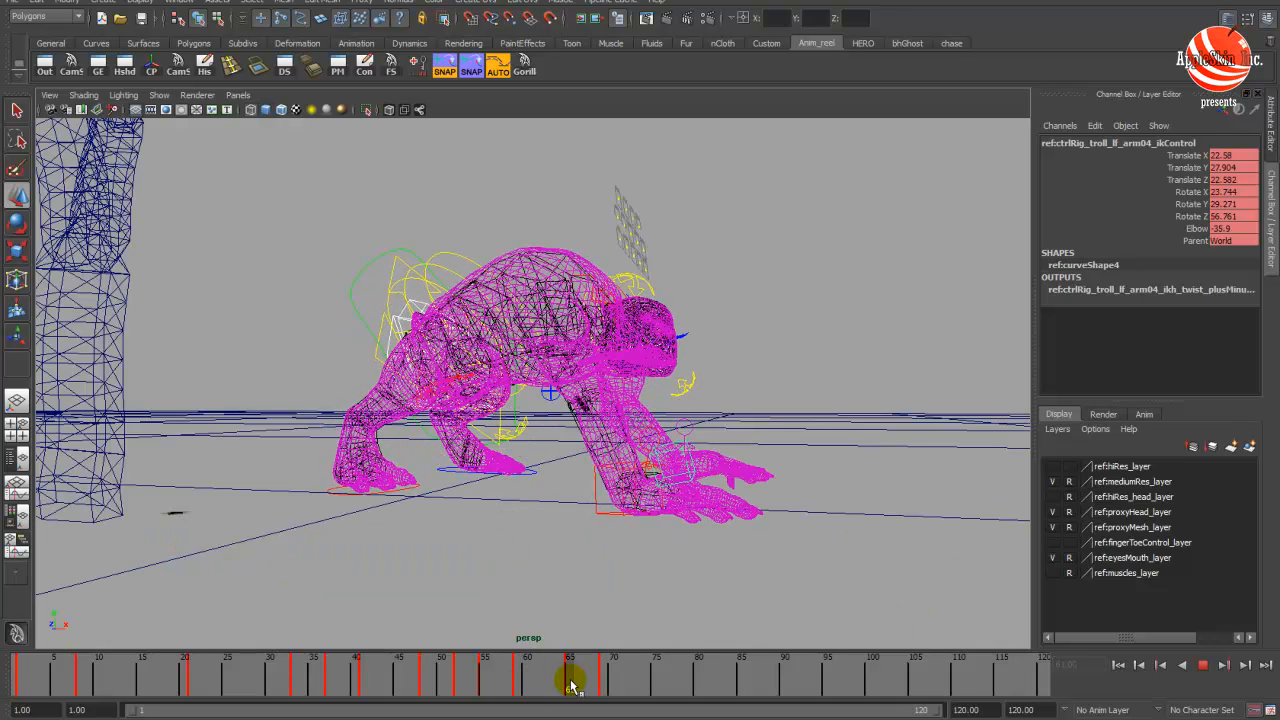
{"action": "left_click", "coordinate": [534, 472]}
{"action": "left_click", "coordinate": [602, 686]}
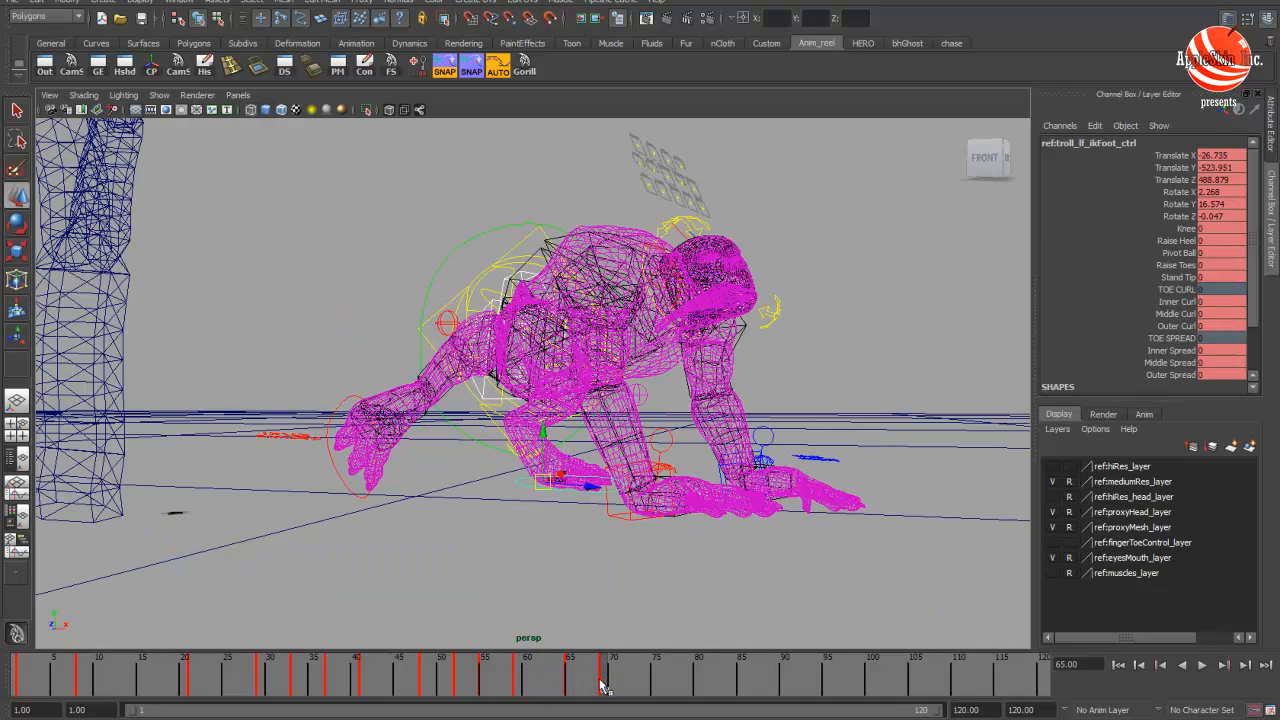
{"action": "mouse_move", "coordinate": [570, 688]}
{"action": "left_mouse_down"}
{"action": "mouse_move", "coordinate": [514, 682]}
{"action": "mouse_move", "coordinate": [622, 688]}
{"action": "left_mouse_up"}
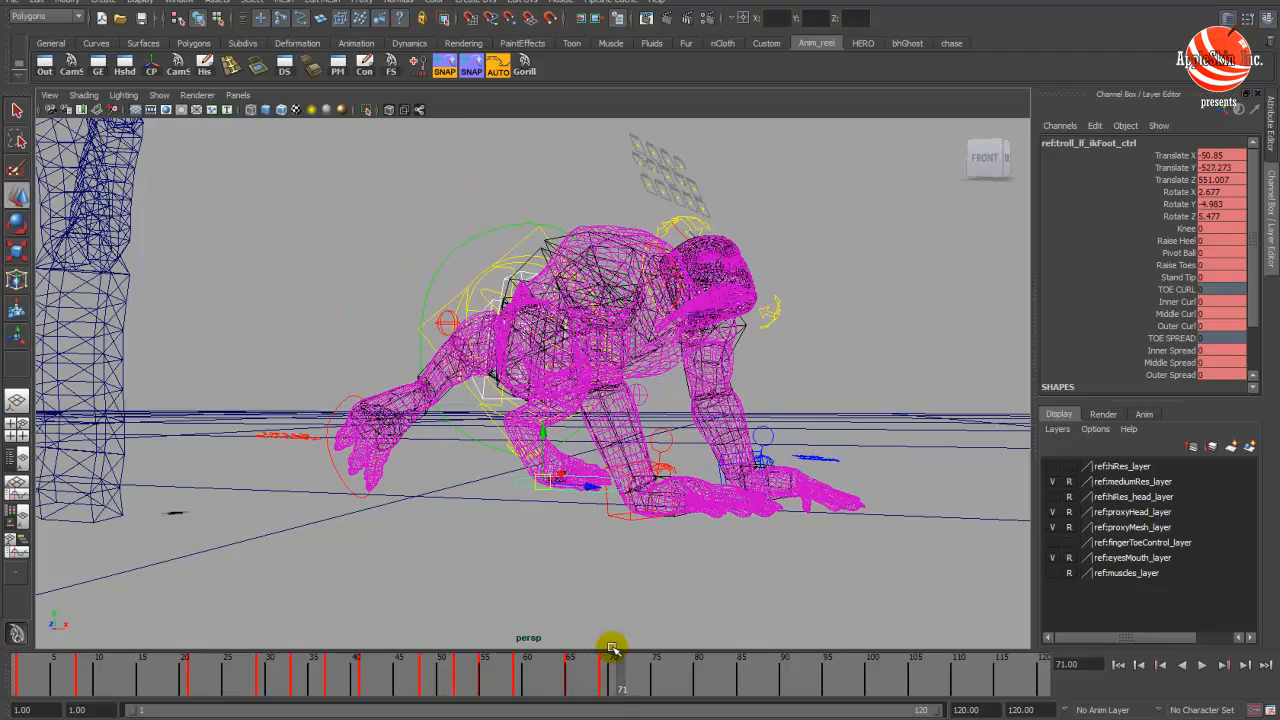
- Return to shaded display, hide the medium-resolution mesh layer and scrub the landing up to frame 69
{"action": "key", "text": "5"}
{"action": "left_click_drag", "start_coordinate": [643, 589], "coordinate": [570, 560], "text": "alt"}
{"action": "left_click_drag", "start_coordinate": [481, 683], "coordinate": [604, 686]}
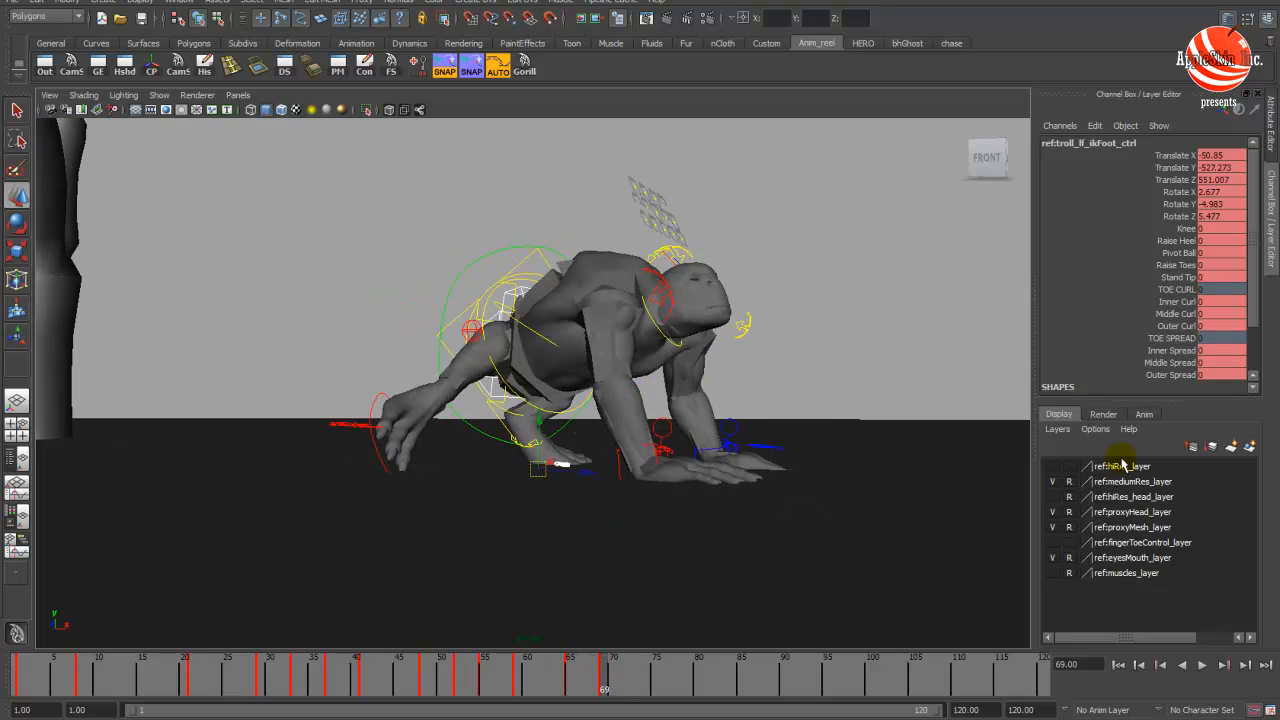
{"action": "left_click", "coordinate": [1052, 482]}
{"action": "left_click_drag", "start_coordinate": [403, 681], "coordinate": [594, 684]}
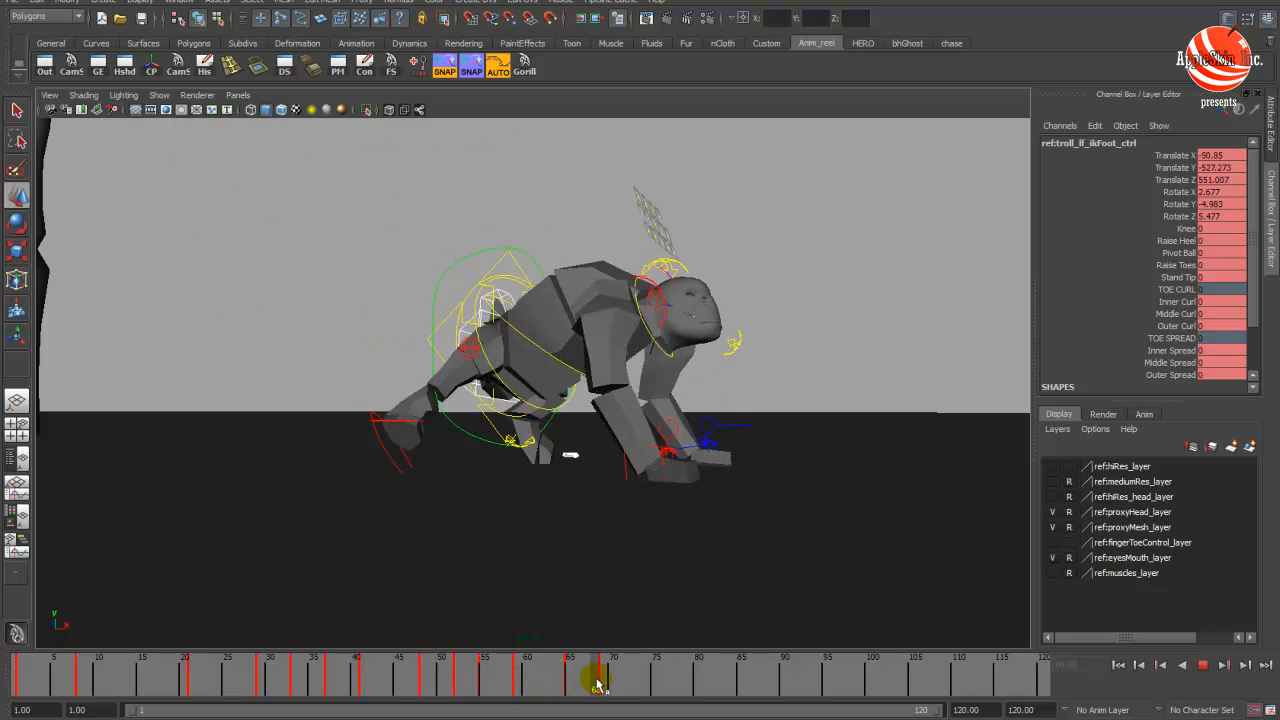
- Key the COG control's rotation from about frame 67 onto frame 65 and adjust it to about X 77, Y -21.8, Z 5.1
{"action": "left_click", "coordinate": [497, 263]}
{"action": "key", "text": "alt+v"}
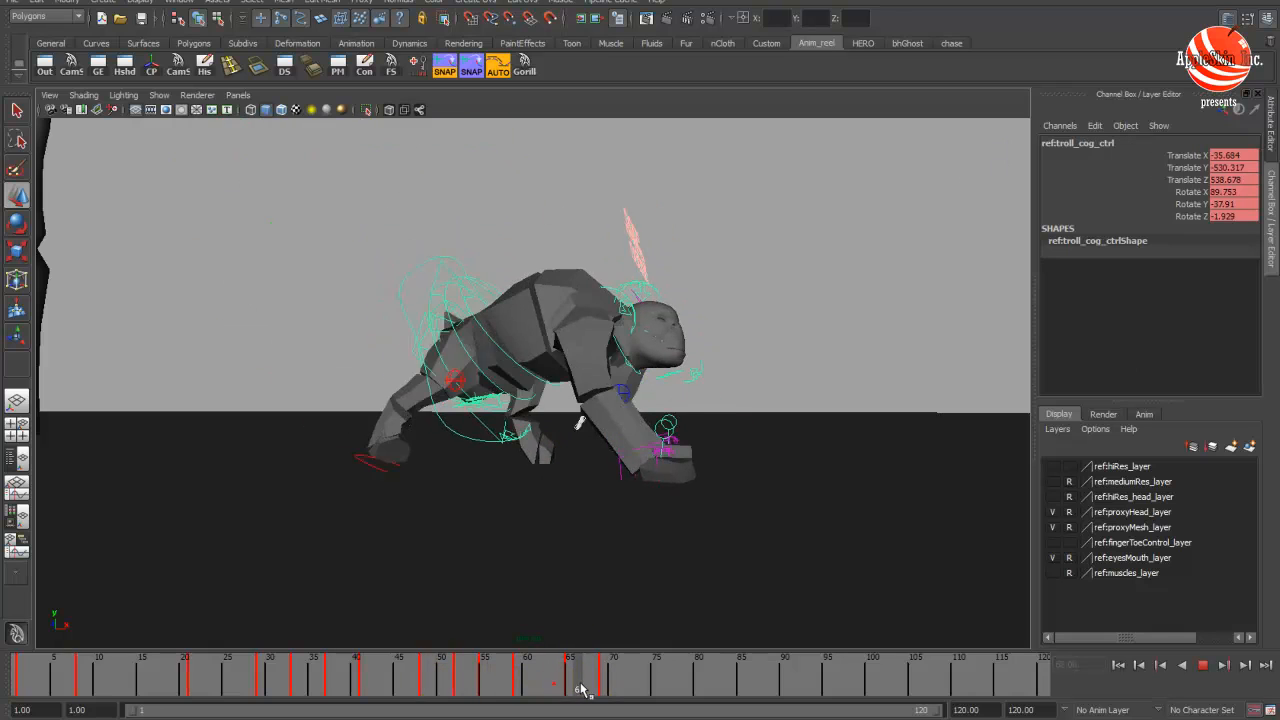
{"action": "left_click", "coordinate": [585, 684]}
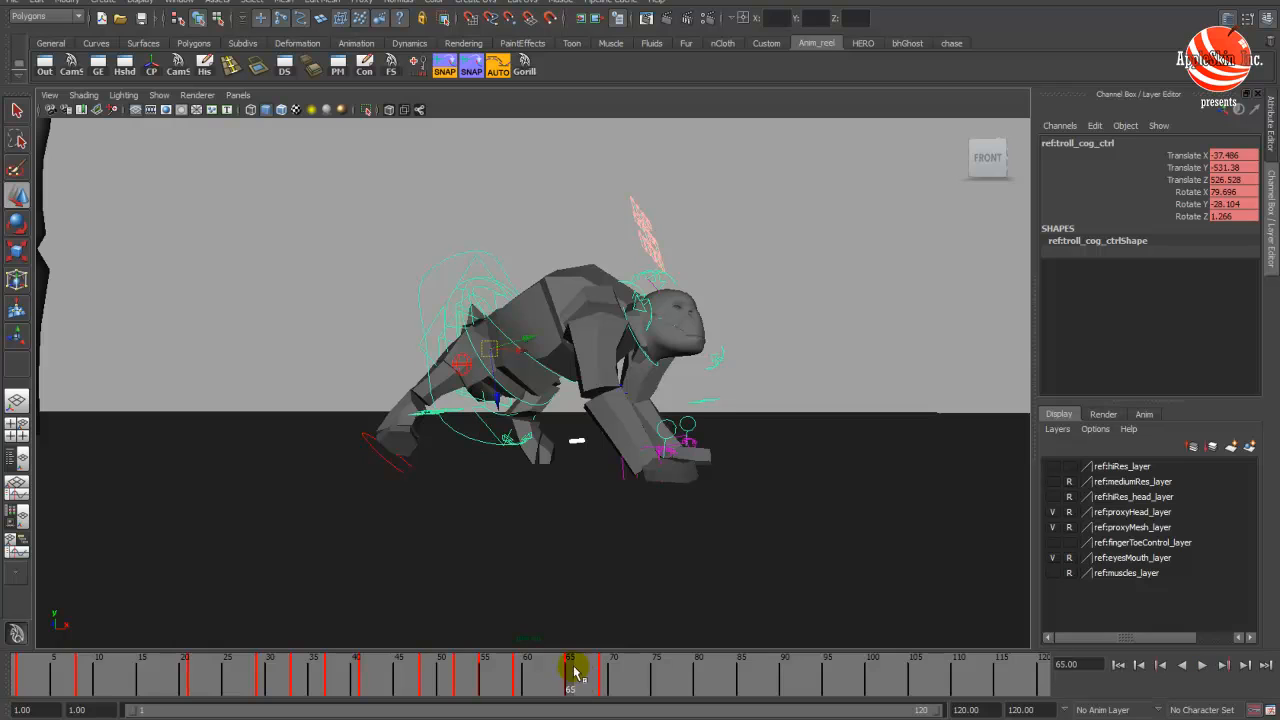
{"action": "left_click_drag", "start_coordinate": [1178, 193], "coordinate": [1182, 214]}
{"action": "right_click", "coordinate": [1183, 213]}
{"action": "left_click", "coordinate": [1186, 236]}
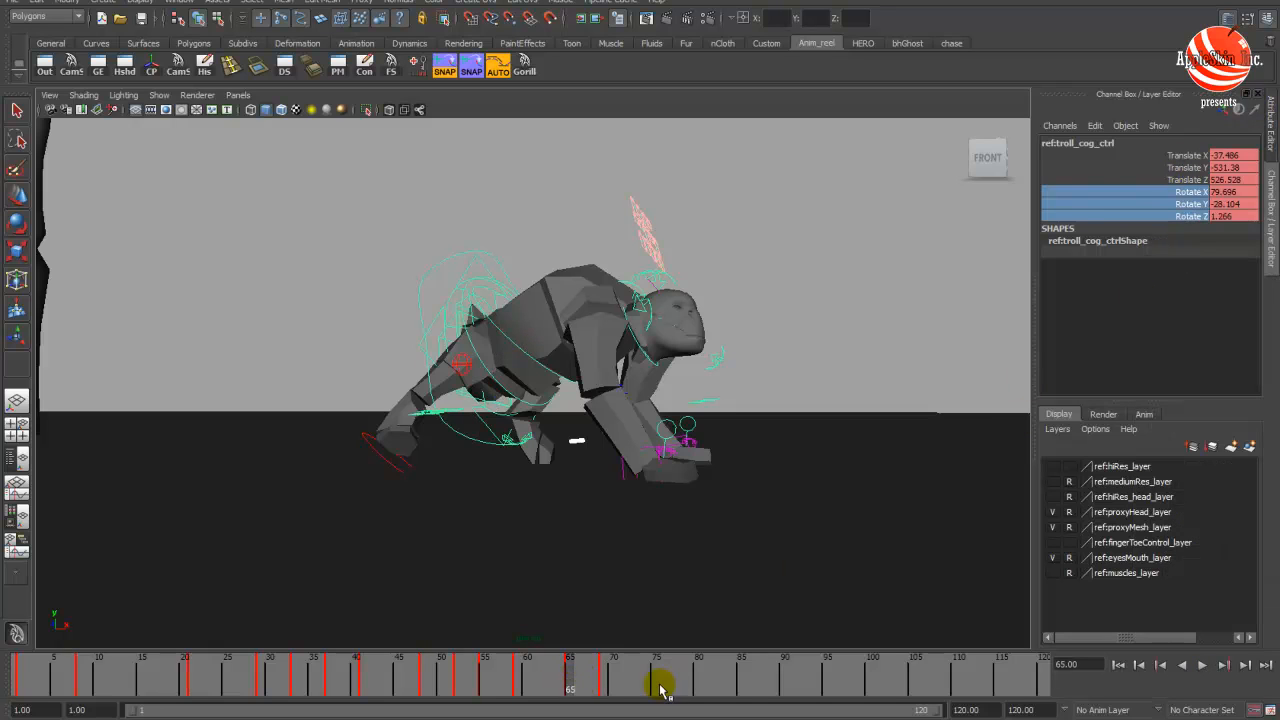
{"action": "left_click_drag", "start_coordinate": [489, 688], "coordinate": [568, 682]}
{"action": "left_click_drag", "start_coordinate": [665, 395], "coordinate": [544, 374], "text": "alt"}
{"action": "key", "text": "e"}
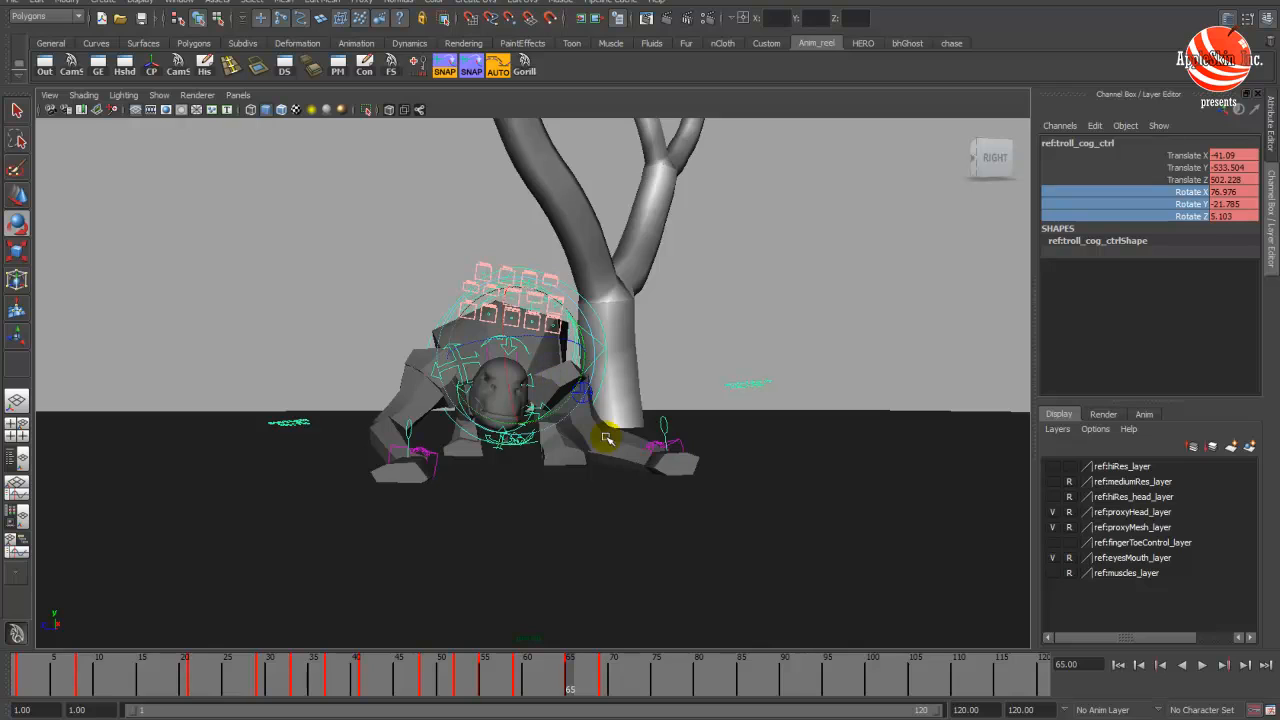
- Set the left arm IK control's Elbow to about 28.4 at frame 65
{"action": "left_click", "coordinate": [678, 437]}
{"action": "key", "text": "w"}
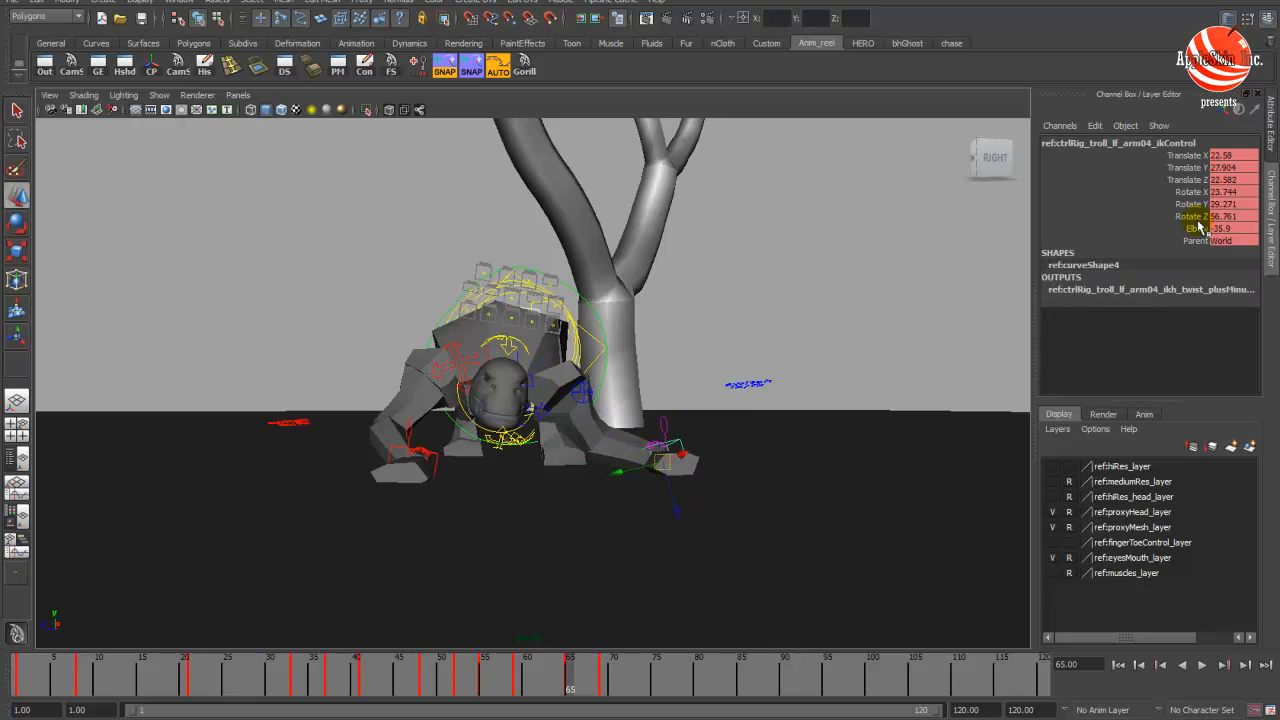
{"action": "left_click", "coordinate": [1179, 229]}
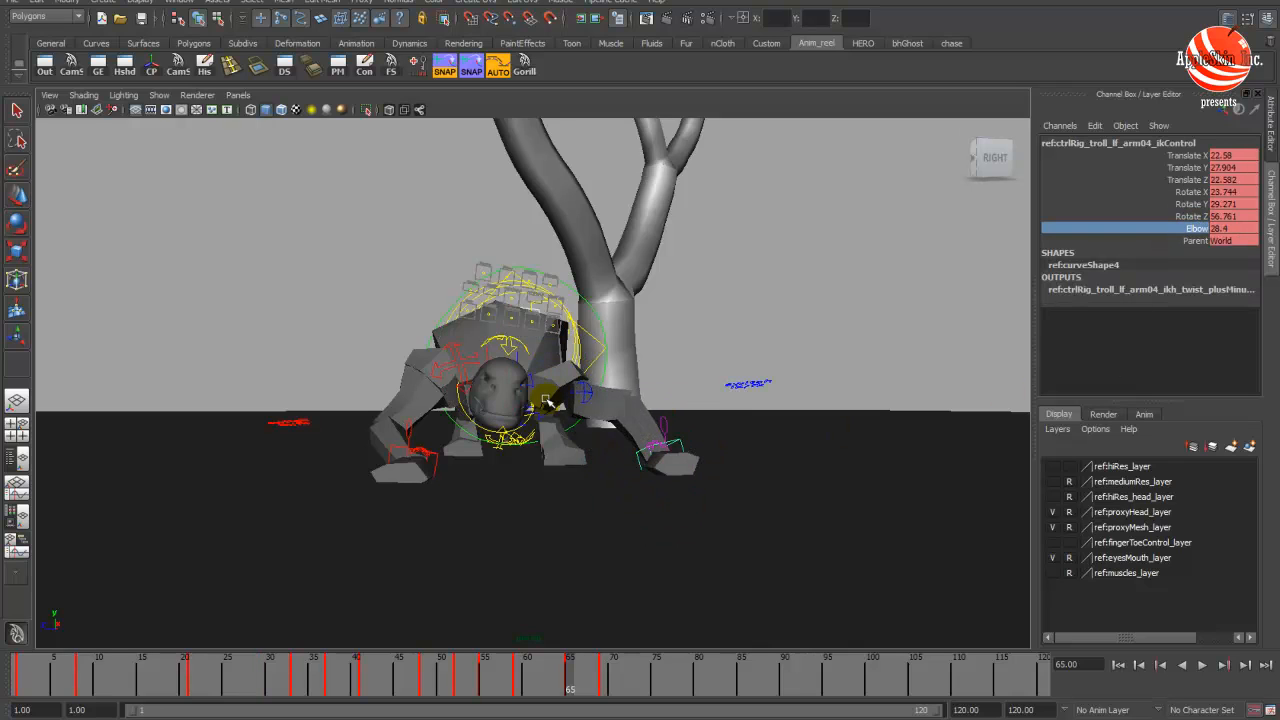
- Rotate the left clavicle control to about X 8.7, Y 31.4, Z 28.1 at frame 65 and scrub the frames leading up to it
{"action": "left_click", "coordinate": [549, 413]}
{"action": "key", "text": "e"}
{"action": "left_click_drag", "start_coordinate": [550, 360], "coordinate": [552, 364]}
{"action": "left_click_drag", "start_coordinate": [572, 384], "coordinate": [663, 383], "text": "alt"}
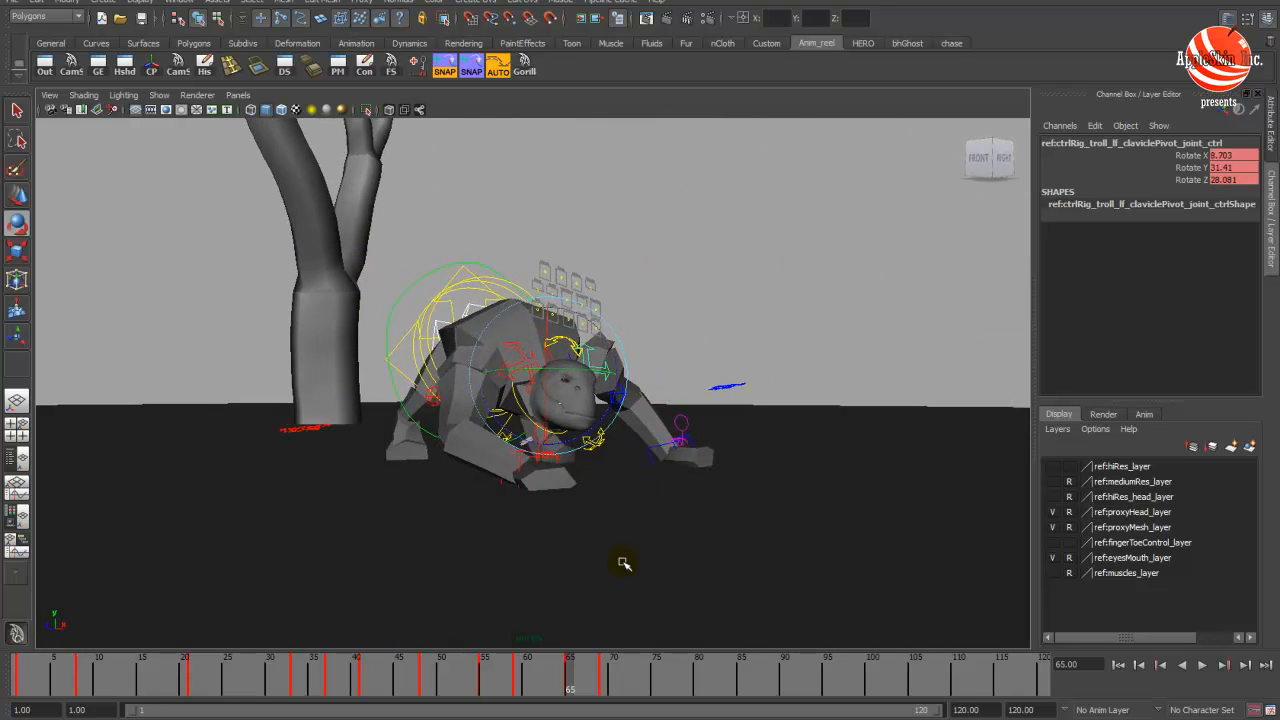
{"action": "left_click_drag", "start_coordinate": [525, 676], "coordinate": [569, 668]}
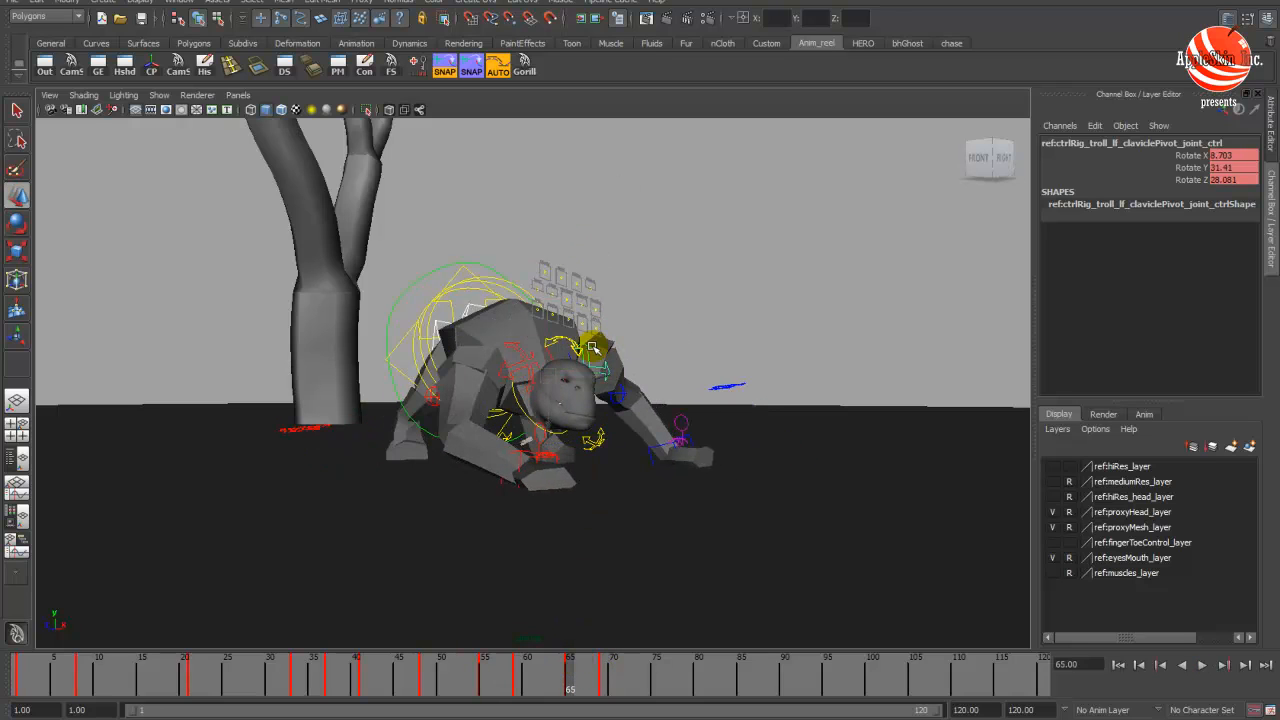
- Rotate the neck02 control to about X 0.3, Y 28.4, Z -12.4 at frame 65 and scrub the landing through frame 69
{"action": "key", "text": "e"}
{"action": "left_click", "coordinate": [549, 373]}
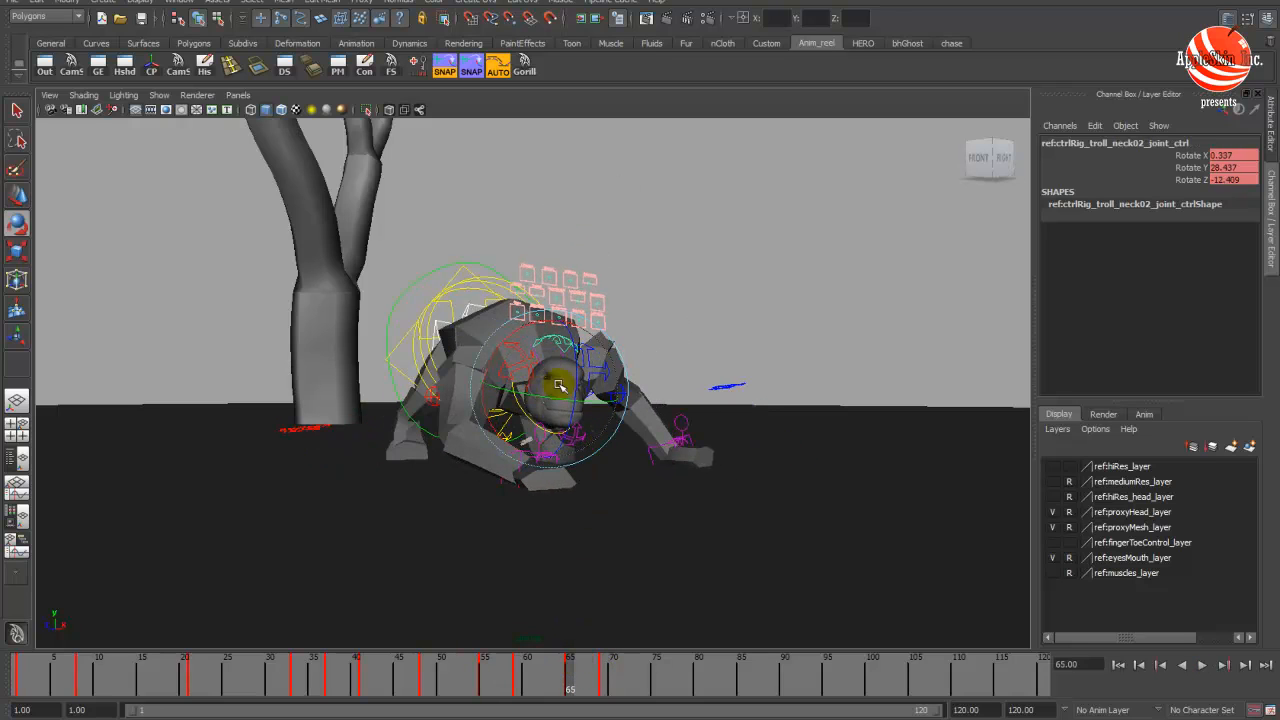
{"action": "left_click_drag", "start_coordinate": [559, 385], "coordinate": [731, 402], "text": "alt"}
{"action": "left_click_drag", "start_coordinate": [505, 683], "coordinate": [603, 688]}
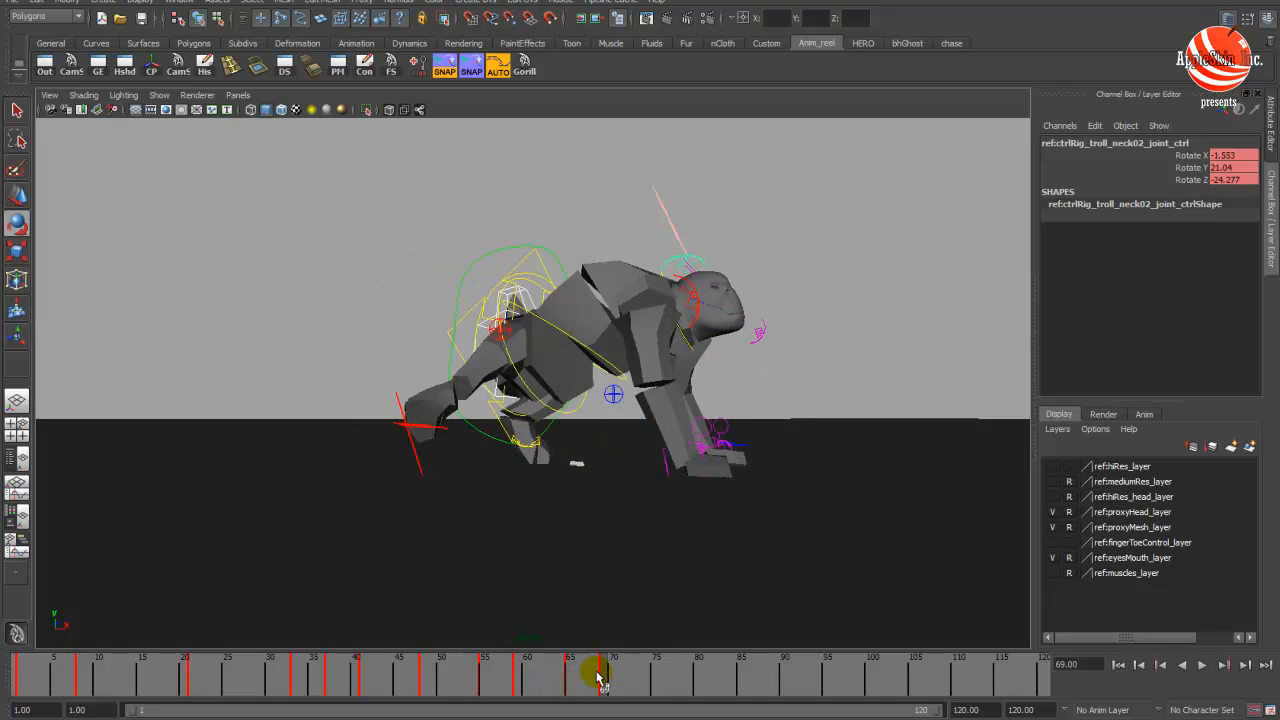
- Select all of the troll's controls and move their keys from frame 69 to frame 72
{"action": "left_click", "coordinate": [527, 74]}
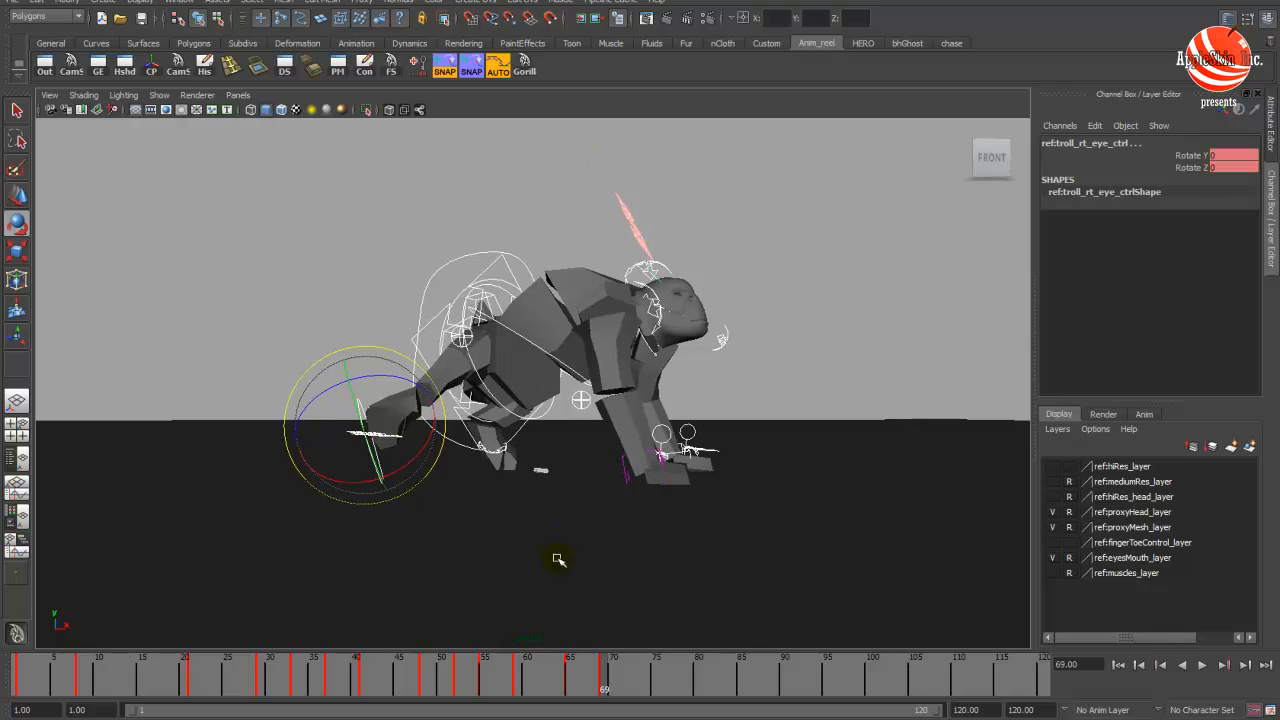
{"action": "double_click", "coordinate": [566, 679]}
{"action": "left_click", "coordinate": [604, 677]}
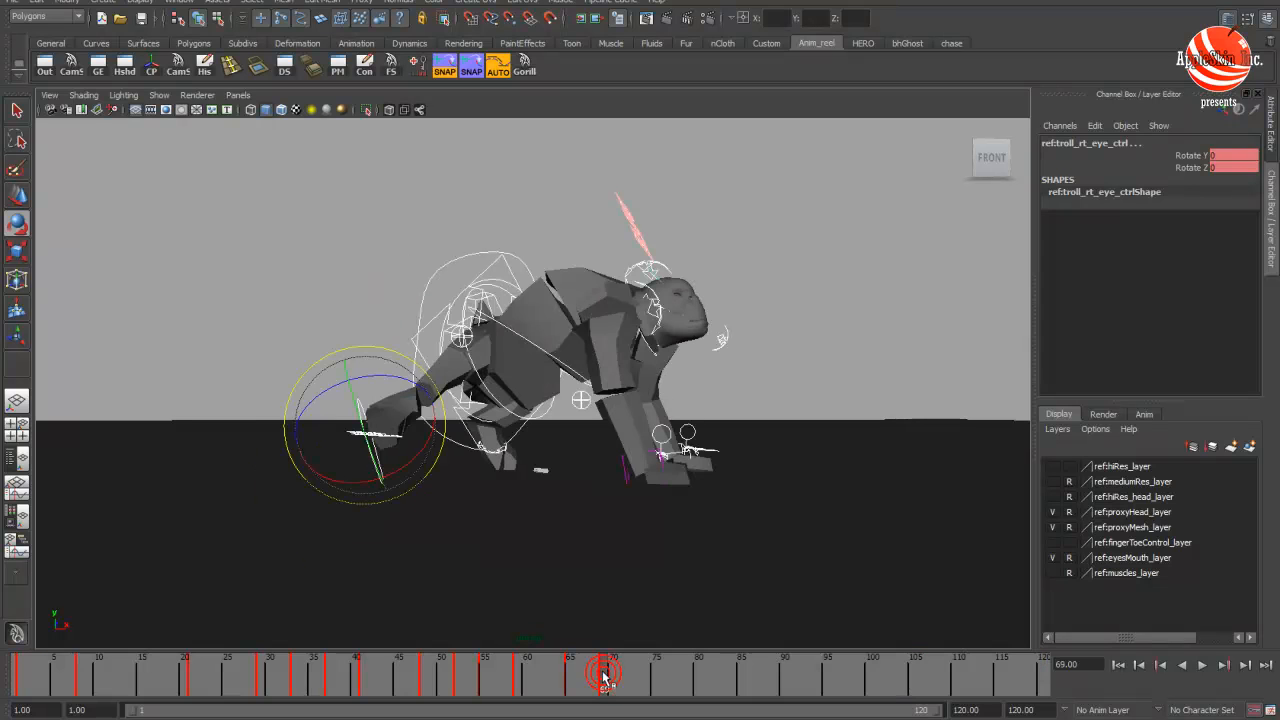
{"action": "key", "text": "alt+v"}
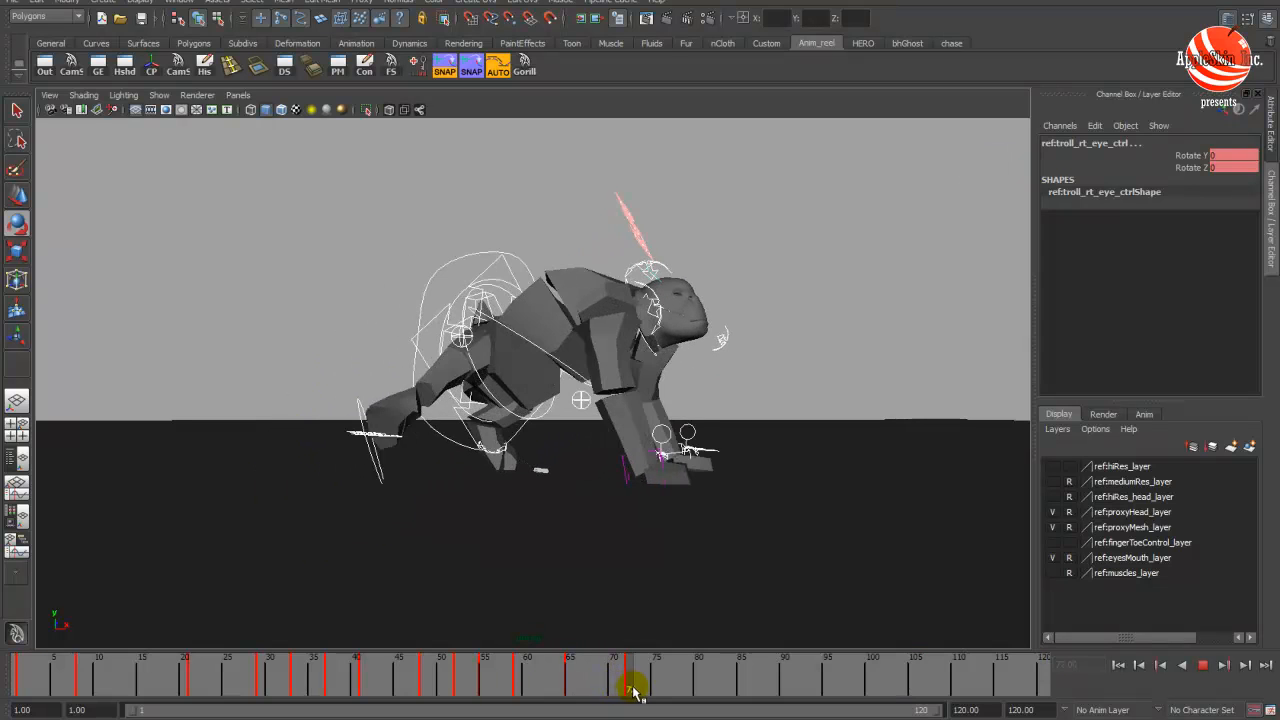
{"action": "mouse_move", "coordinate": [637, 692]}
{"action": "left_mouse_down"}
{"action": "mouse_move", "coordinate": [491, 692]}
{"action": "mouse_move", "coordinate": [637, 686]}
{"action": "left_mouse_up"}
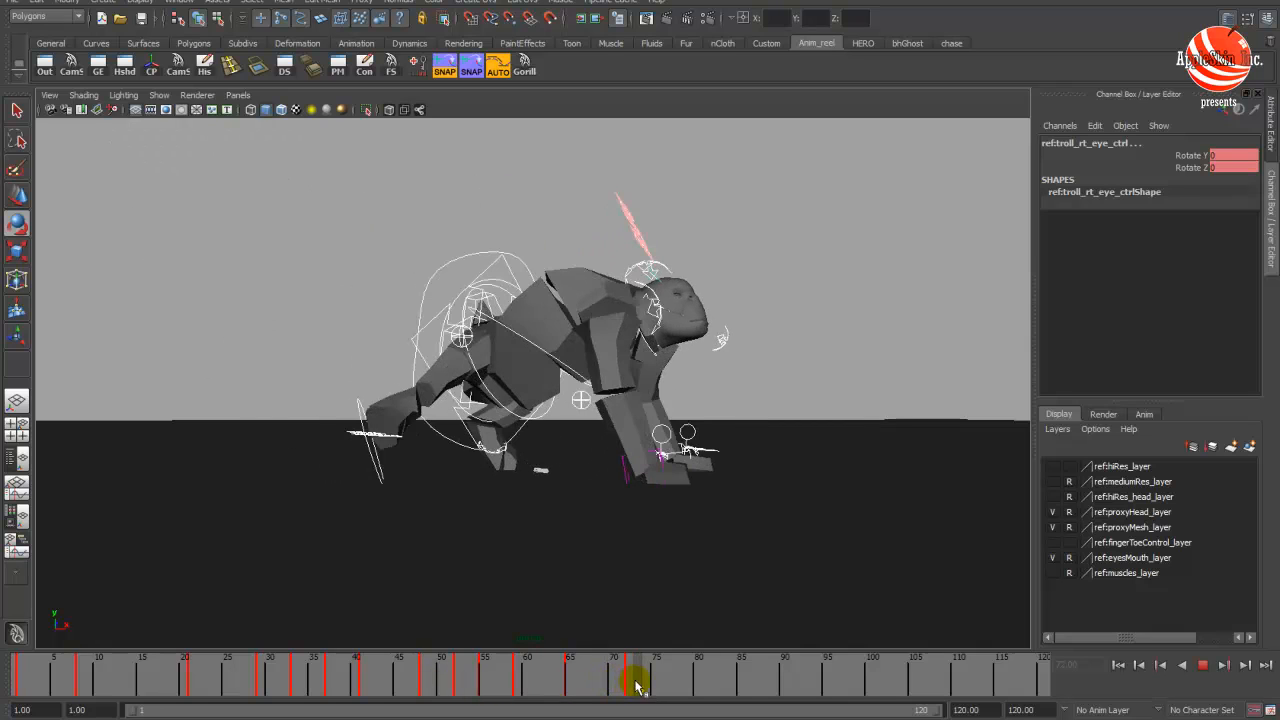
- Scrub the GorillaStop reference clip to study how the gorilla moves on after planting its arms
{"action": "middle_click_drag", "start_coordinate": [624, 420], "coordinate": [570, 428], "text": "alt"}
{"action": "right_click_drag", "start_coordinate": [570, 428], "coordinate": [566, 418], "text": "alt"}
{"action": "key", "text": "alt+Tab"}
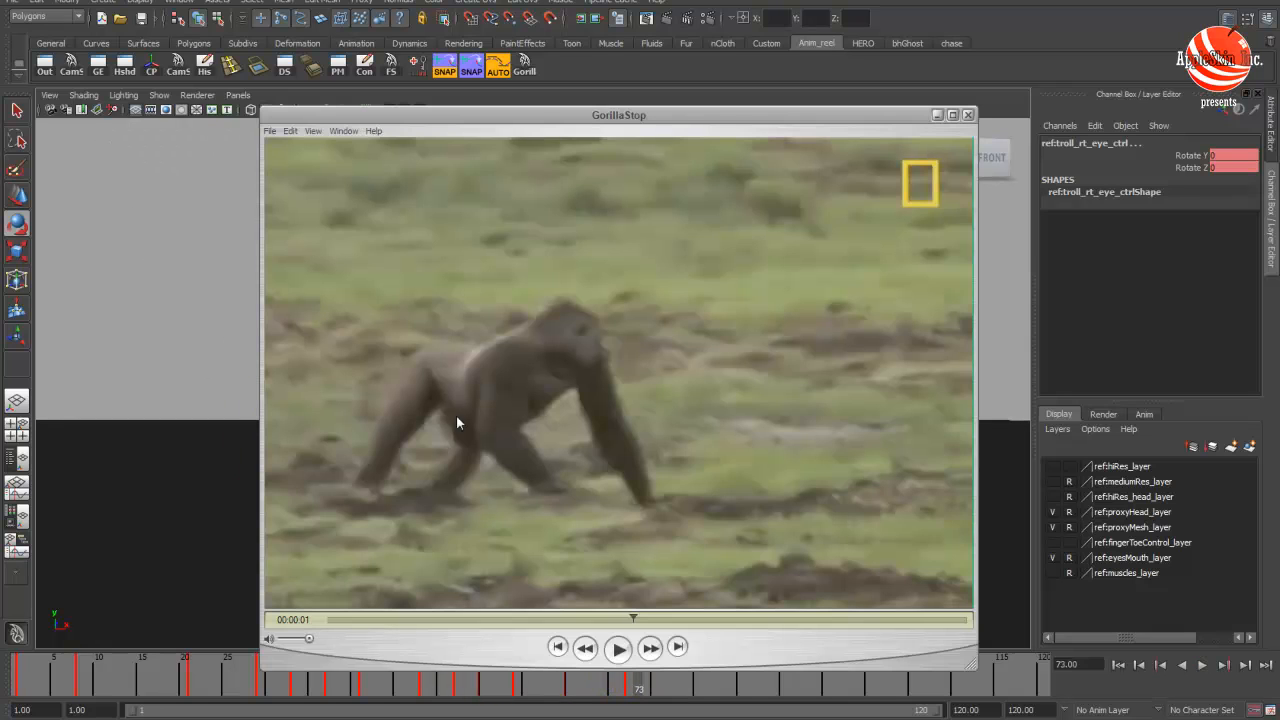
{"action": "left_click_drag", "start_coordinate": [633, 618], "coordinate": [835, 586]}
{"action": "key", "text": "alt+Tab"}
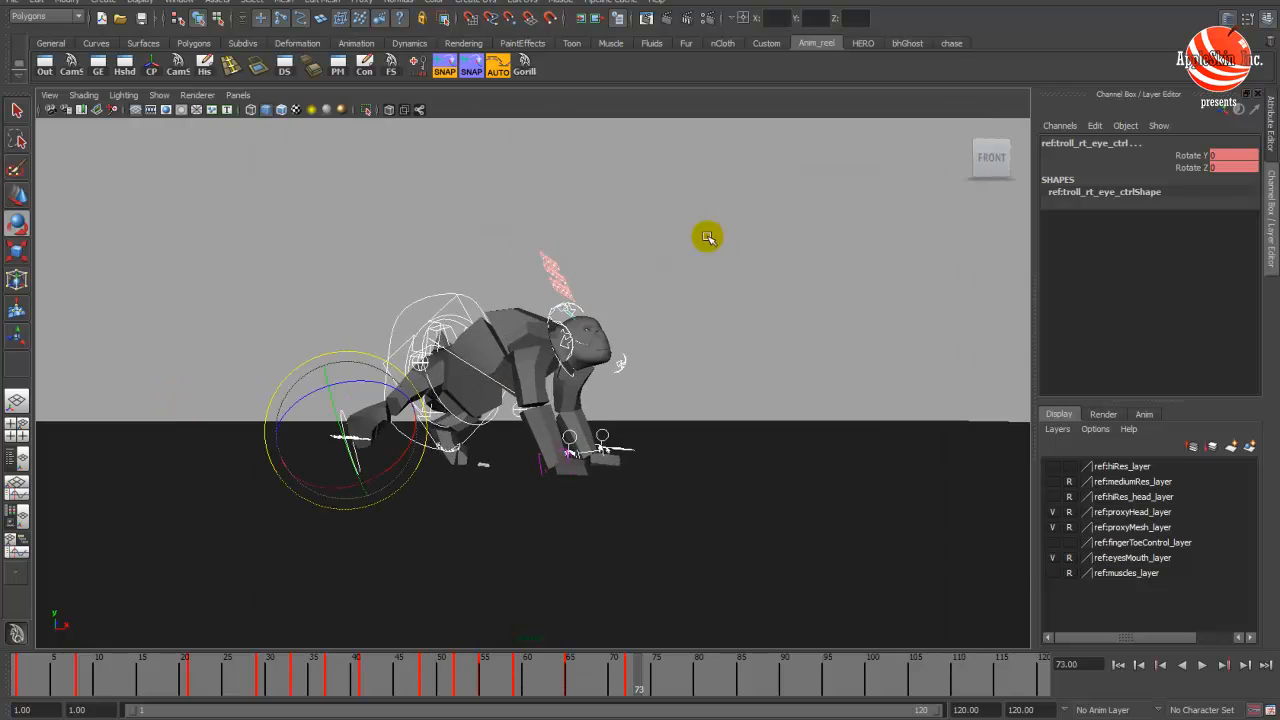
- Play and scrub the retimed landing through the shot camera around frames 73 to 80
{"action": "key", "text": "space"}
{"action": "key", "text": "space"}
{"action": "key", "text": "alt+v"}
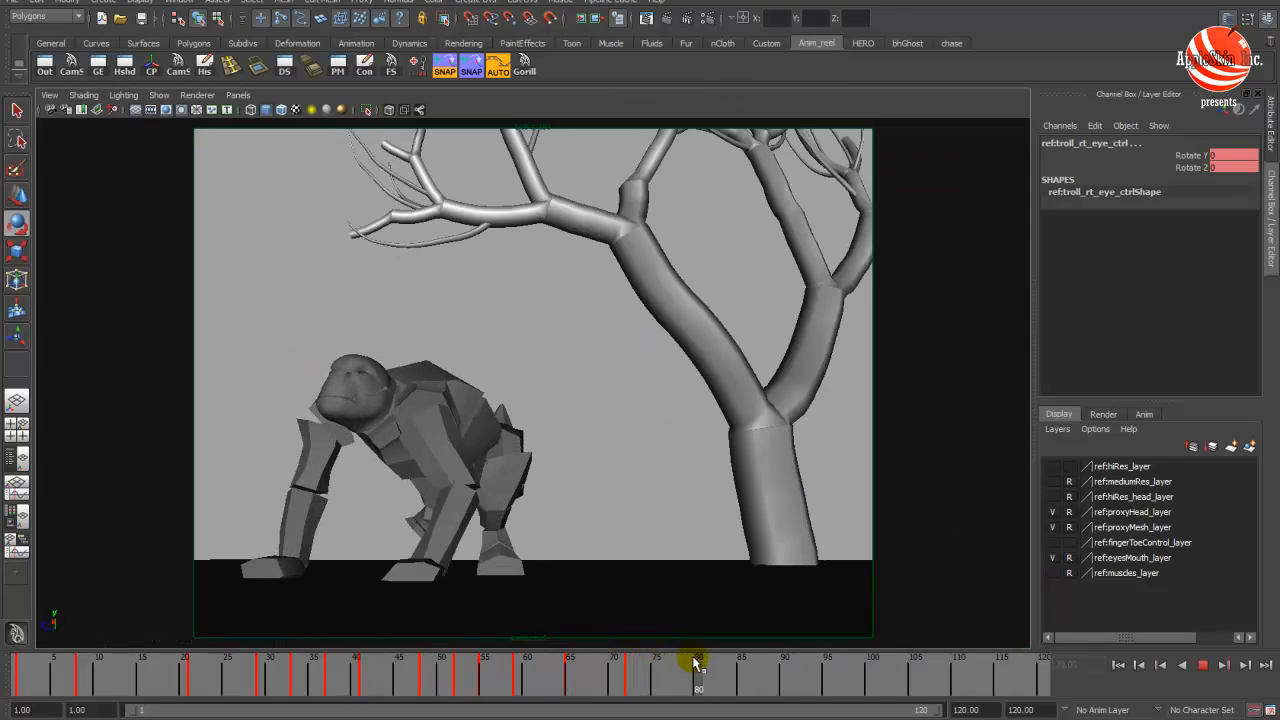
{"action": "left_click_drag", "start_coordinate": [697, 665], "coordinate": [640, 686]}
{"action": "key", "text": "space"}
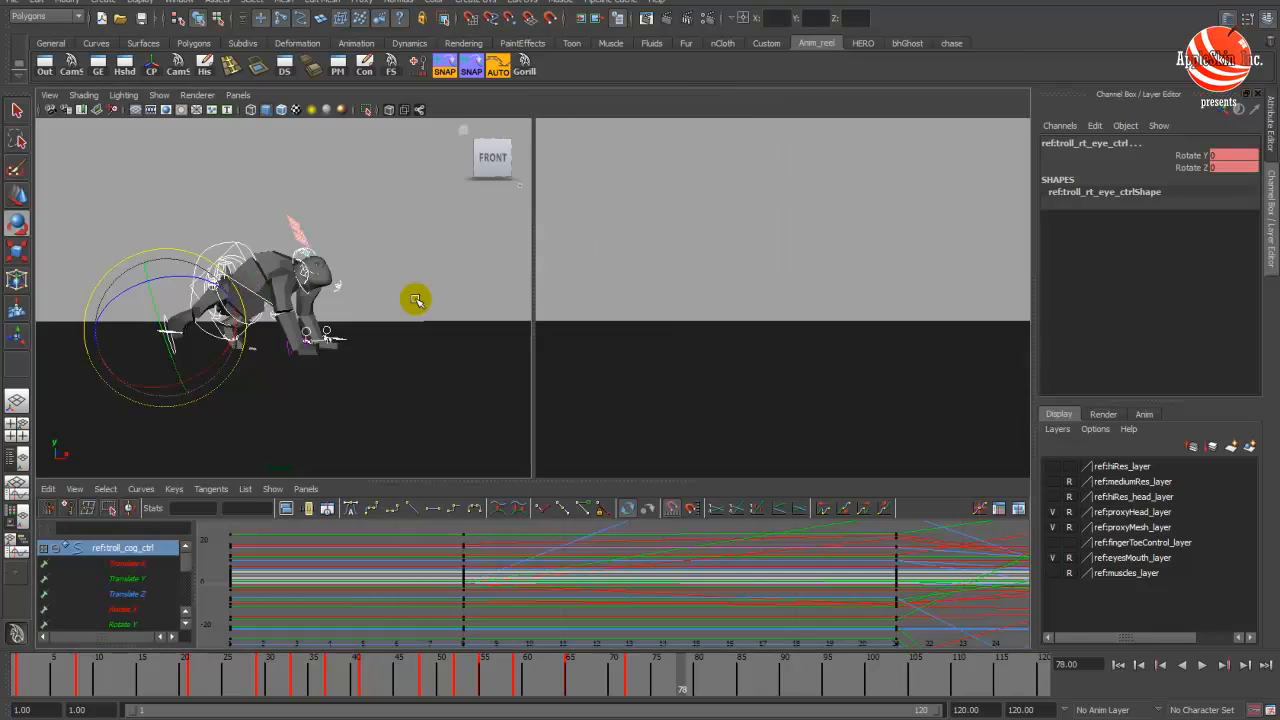
{"action": "key", "text": "space"}
{"action": "left_click_drag", "start_coordinate": [420, 303], "coordinate": [487, 320], "text": "alt"}
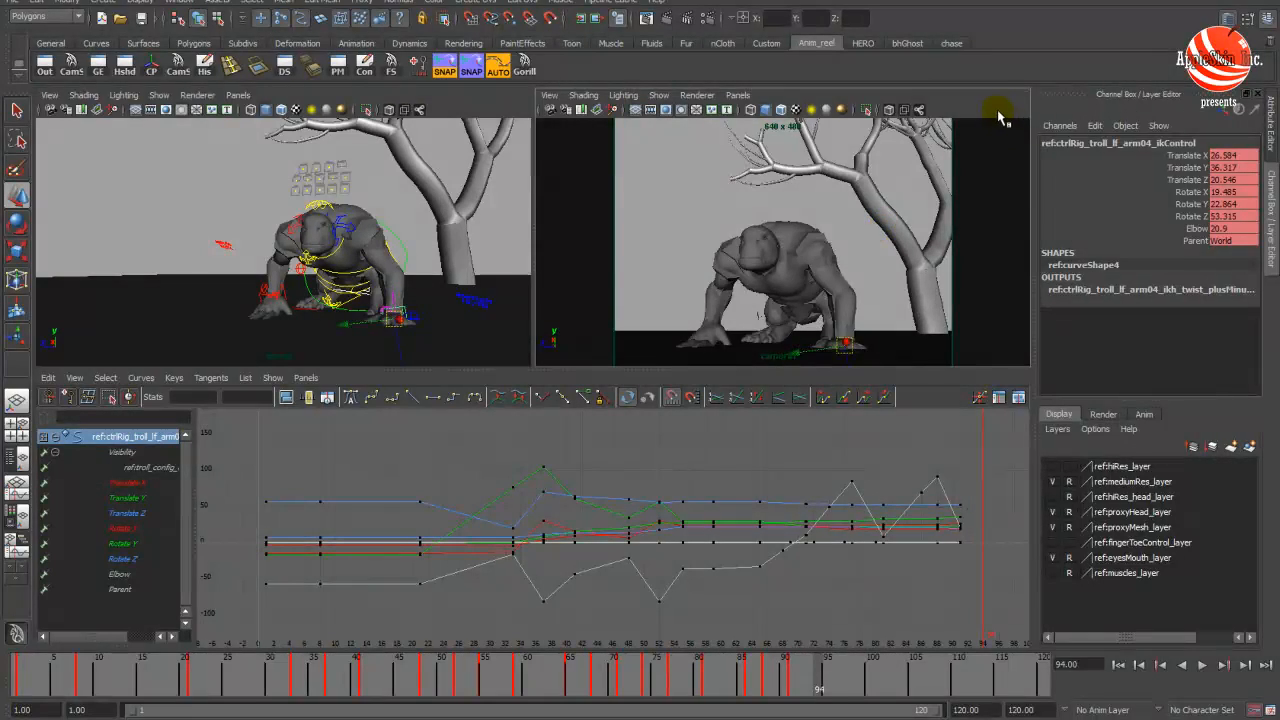
- Scrub the landing from about frame 58 and step forward through the keyed poses to frame 91
{"action": "left_click_drag", "start_coordinate": [392, 264], "coordinate": [285, 290], "text": "alt"}
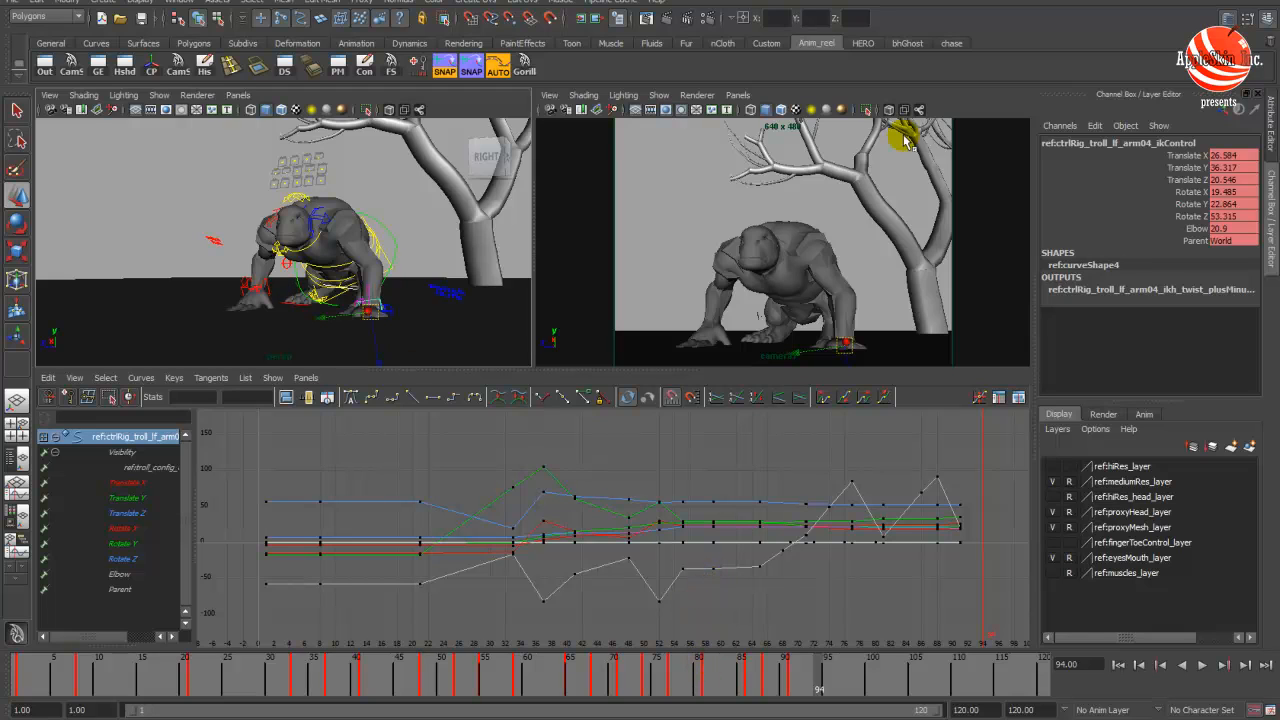
{"action": "left_click", "coordinate": [988, 111]}
{"action": "left_click_drag", "start_coordinate": [508, 686], "coordinate": [590, 690]}
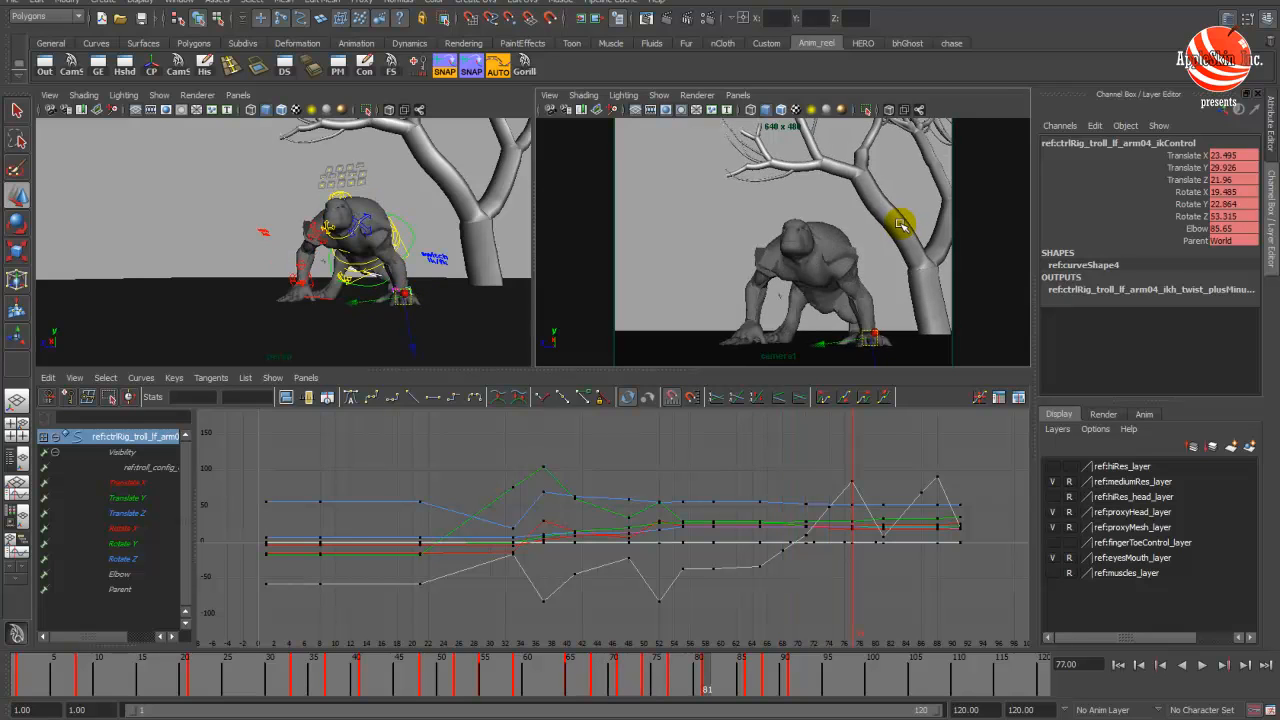
{"action": "key", "text": "period"}
{"action": "key", "text": "period"}
{"action": "key", "text": "period"}
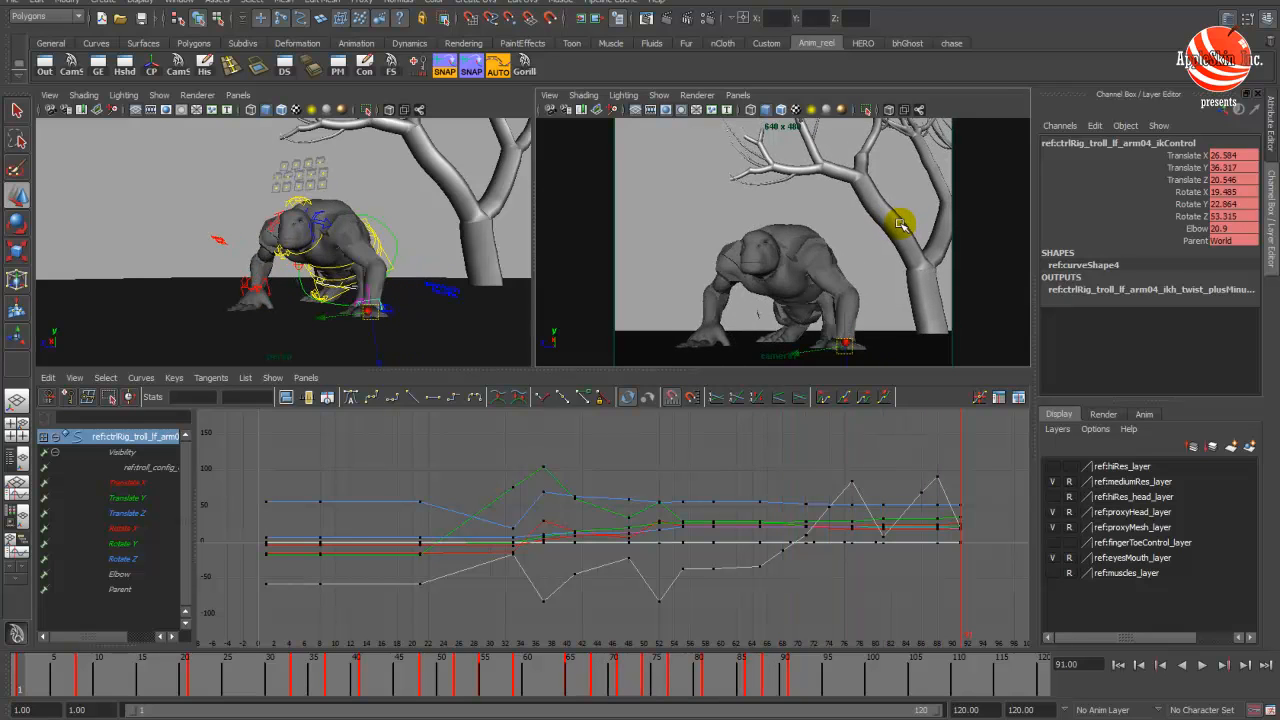
- Step back through the keyed poses from frame 91 to frame 59, and forward again to frame 91
{"action": "key", "text": "comma"}
{"action": "key", "text": "comma"}
{"action": "key", "text": "comma"}
{"action": "key", "text": "comma"}
{"action": "key", "text": "comma"}
{"action": "key", "text": "comma"}
{"action": "key", "text": "comma"}
{"action": "key", "text": "comma"}
{"action": "key", "text": "comma"}
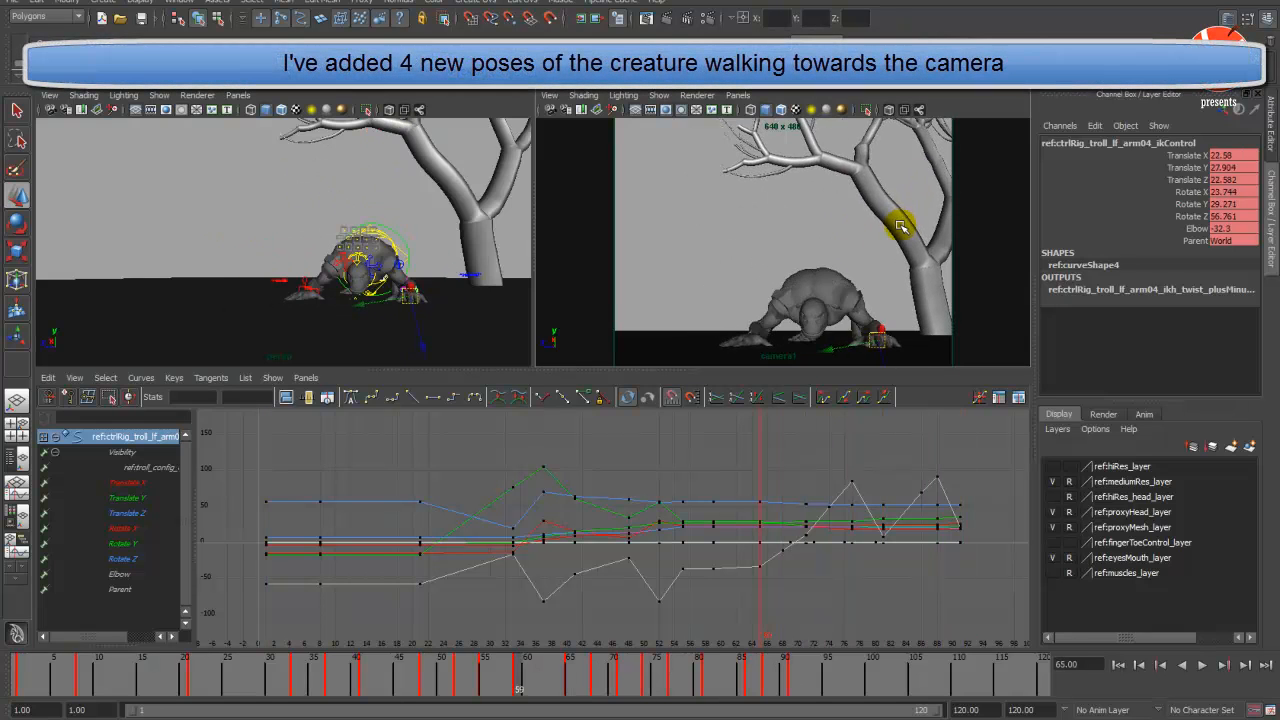
{"action": "key", "text": "comma"}
{"action": "key", "text": "comma"}
{"action": "key", "text": "comma"}
{"action": "key", "text": "period"}
{"action": "key", "text": "period"}
{"action": "key", "text": "period"}
{"action": "key", "text": "period"}
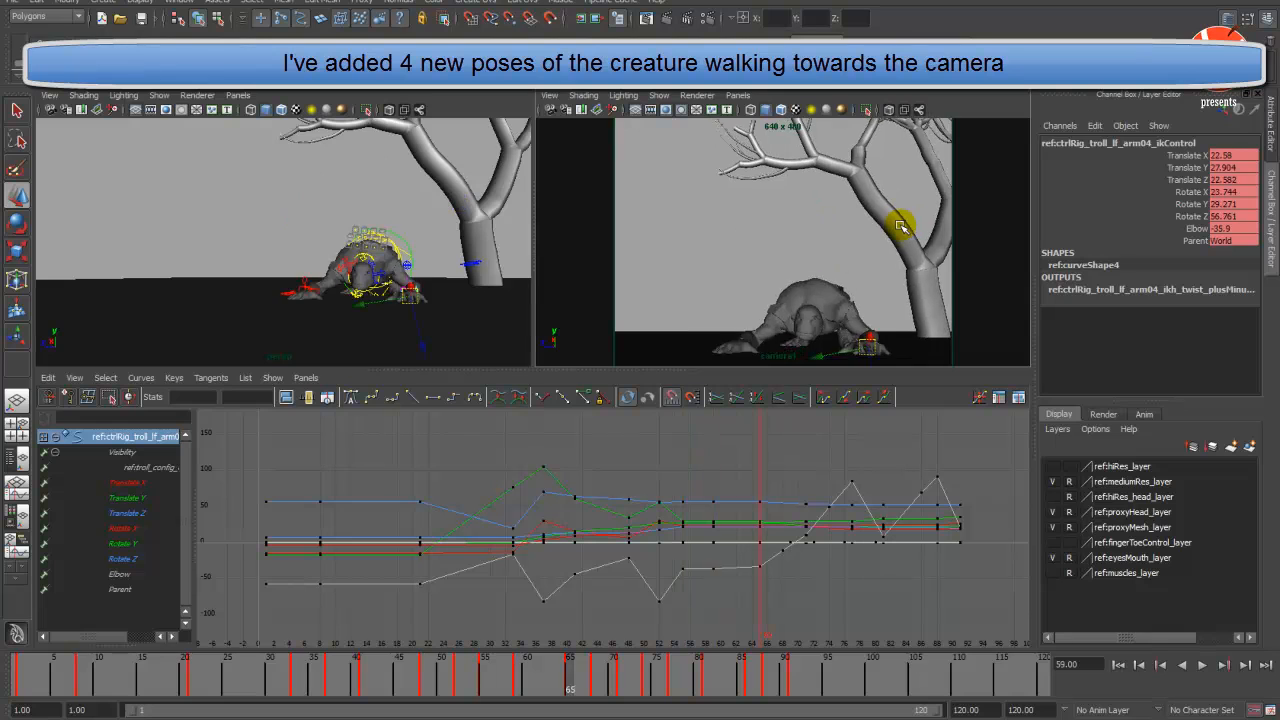
{"action": "key", "text": "period"}
{"action": "key", "text": "period"}
{"action": "key", "text": "period"}
{"action": "key", "text": "period"}
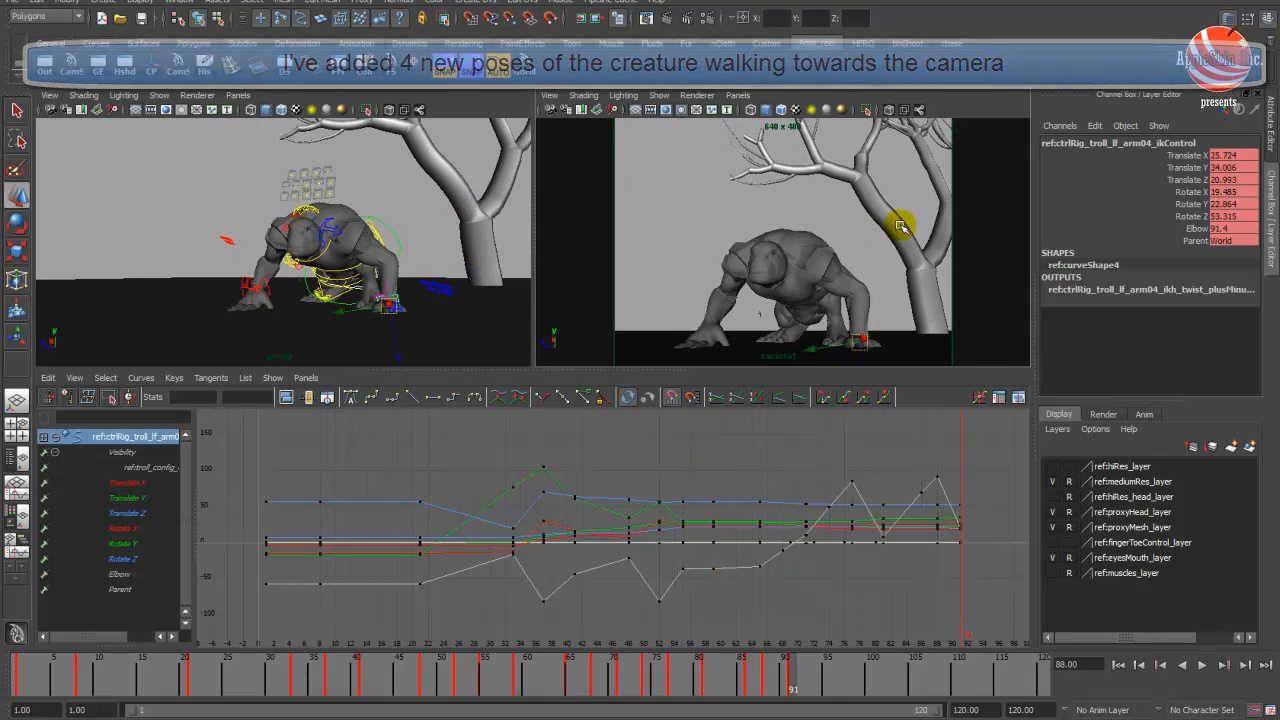
- Return to the start of the animation and play the jump, landing and walk through the shot camera
{"action": "key", "text": "alt+shift+v"}
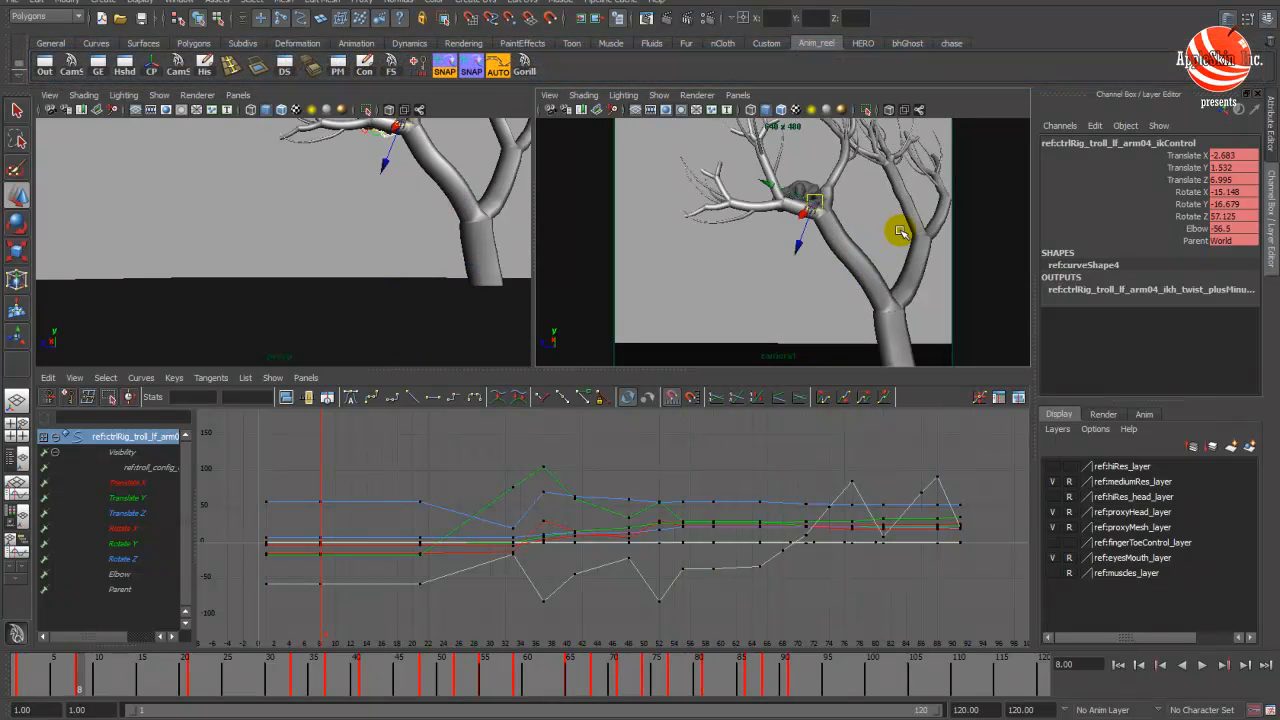
{"action": "key", "text": "space"}
{"action": "key", "text": "space"}
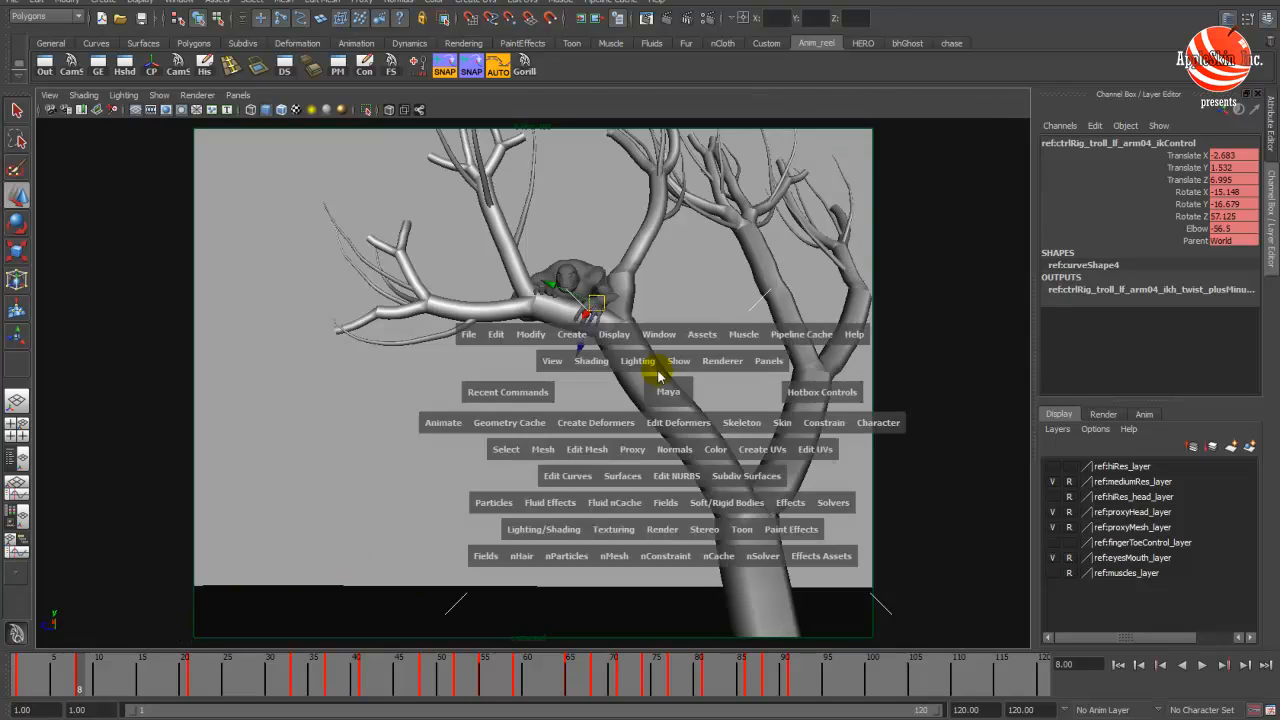
{"action": "middle_click_drag", "start_coordinate": [390, 257], "coordinate": [409, 300], "text": "alt"}
{"action": "right_click_drag", "start_coordinate": [409, 300], "coordinate": [289, 289], "text": "alt"}
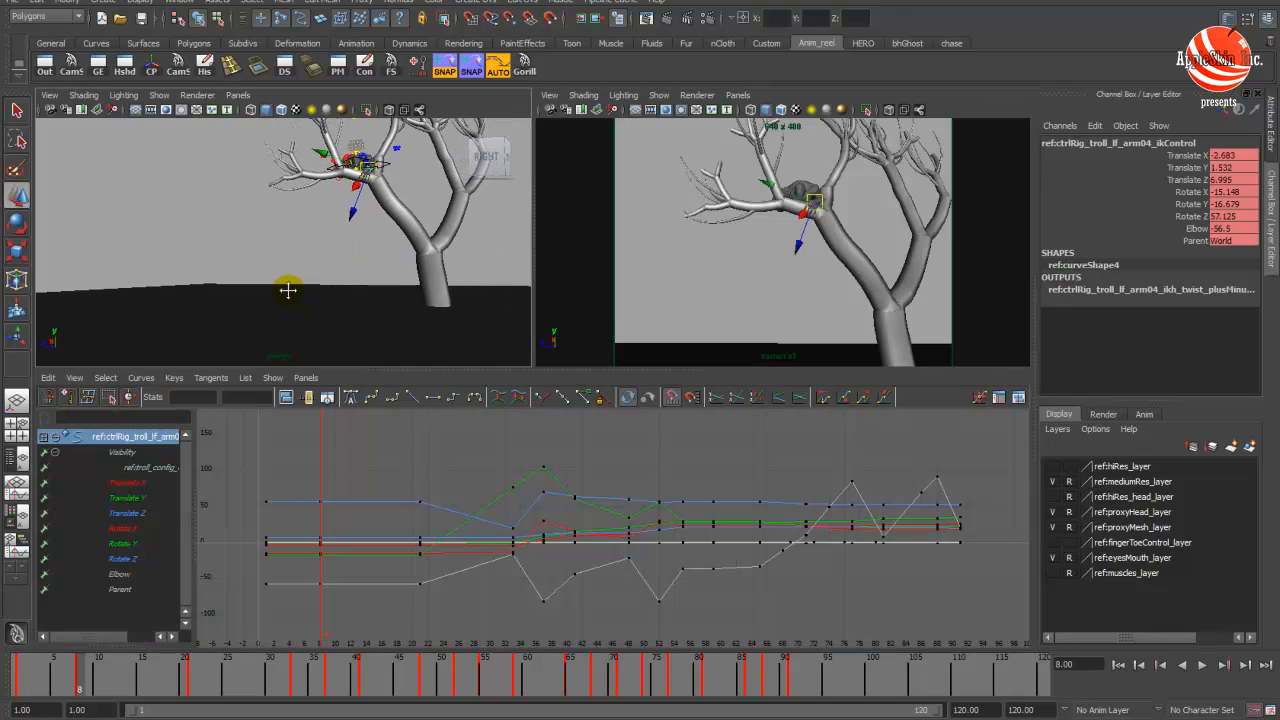
{"action": "middle_click_drag", "start_coordinate": [289, 289], "coordinate": [271, 297], "text": "alt"}
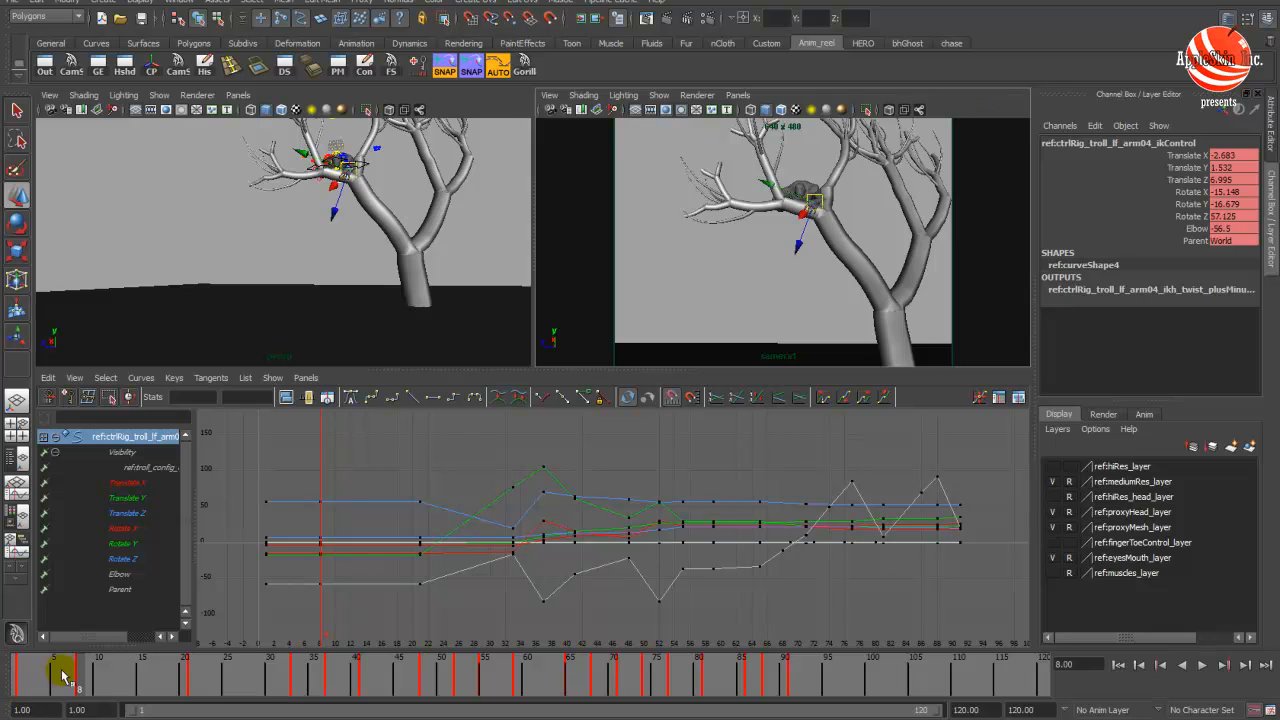
{"action": "key", "text": "alt+v"}
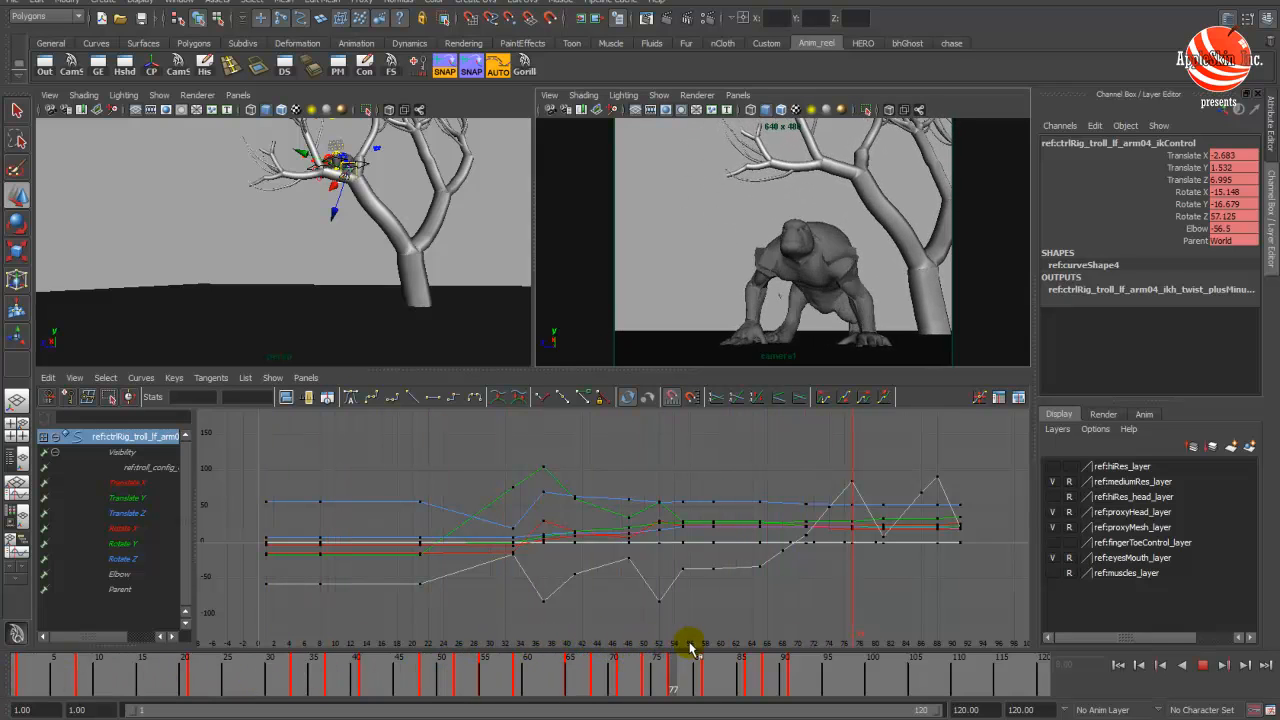
{"action": "key", "text": "alt+v"}
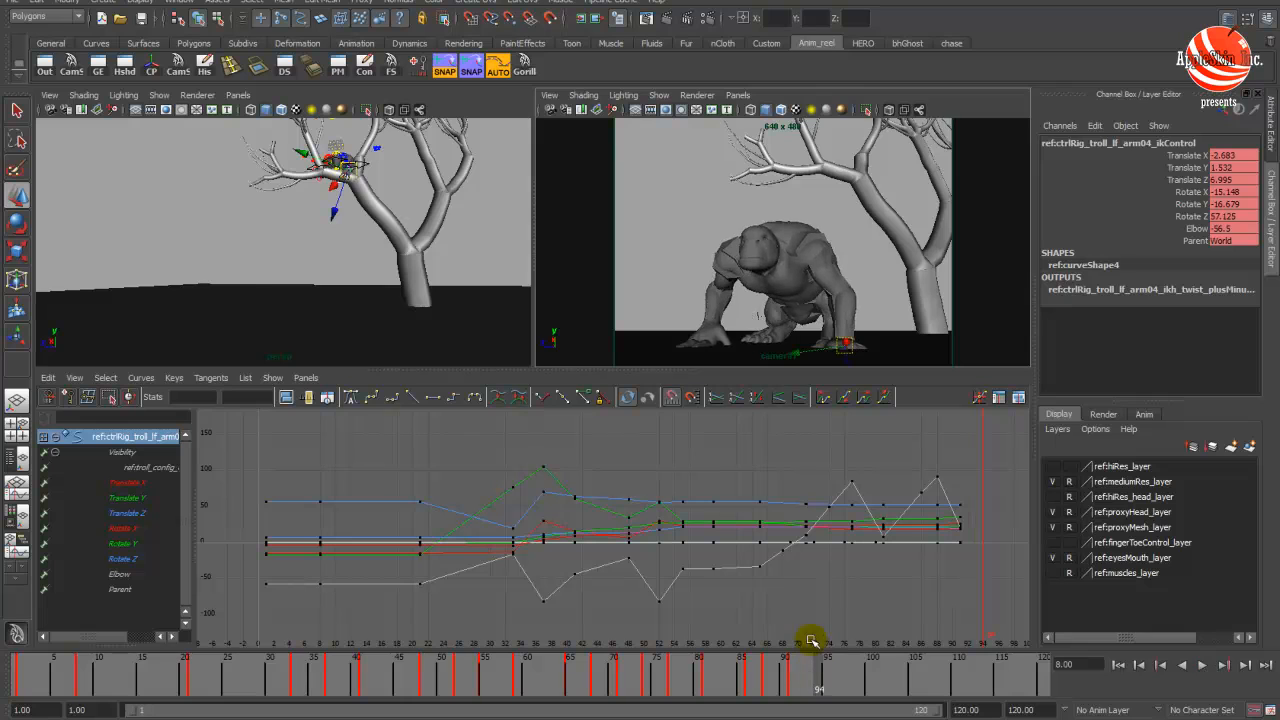
- Play and scrub the whole jump and walk in the enlarged perspective view through to frame 96
{"action": "left_click_drag", "start_coordinate": [420, 285], "coordinate": [287, 248], "text": "alt"}
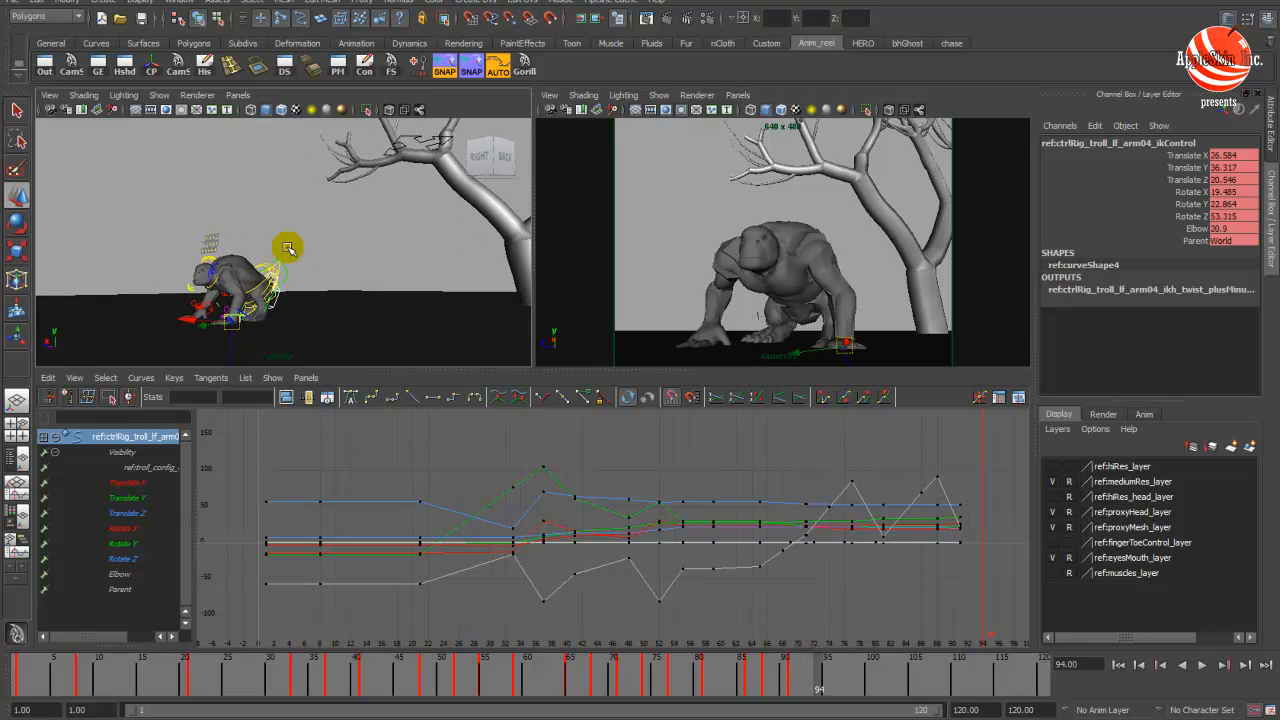
{"action": "key", "text": "space"}
{"action": "left_click_drag", "start_coordinate": [335, 478], "coordinate": [545, 390], "text": "alt"}
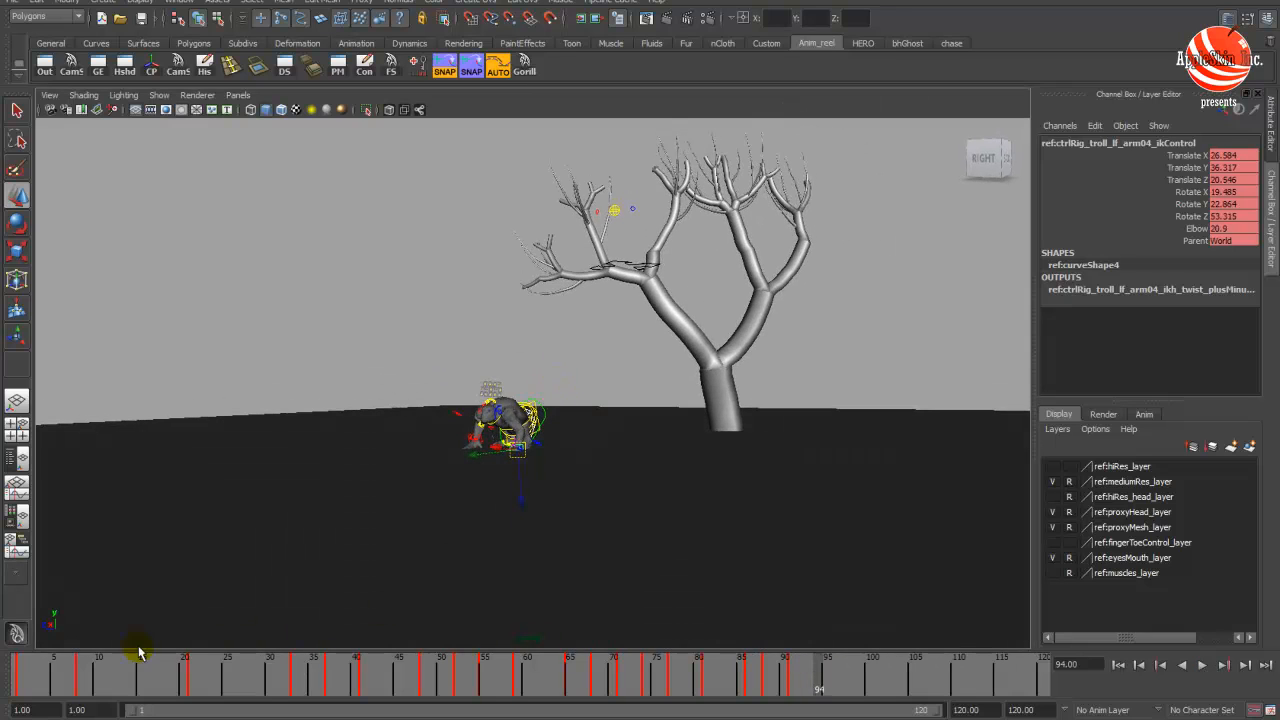
{"action": "left_click", "coordinate": [106, 674]}
{"action": "key", "text": "alt+v"}
{"action": "right_click_drag", "start_coordinate": [534, 518], "coordinate": [738, 516], "text": "alt"}
{"action": "left_click_drag", "start_coordinate": [304, 677], "coordinate": [556, 672]}
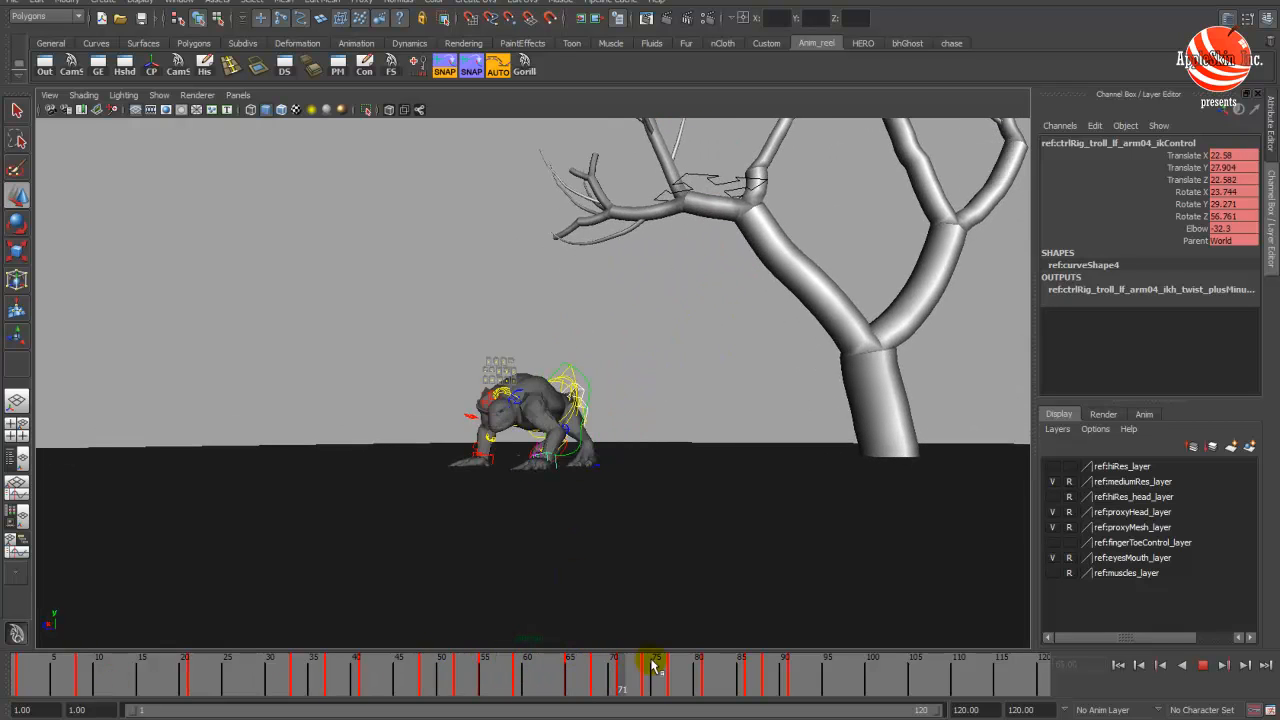
{"action": "left_click_drag", "start_coordinate": [652, 666], "coordinate": [834, 706]}
- Select the troll's COG control at frame 96 and examine the walking pose from the front
{"action": "left_click_drag", "start_coordinate": [497, 463], "coordinate": [627, 484], "text": "alt"}
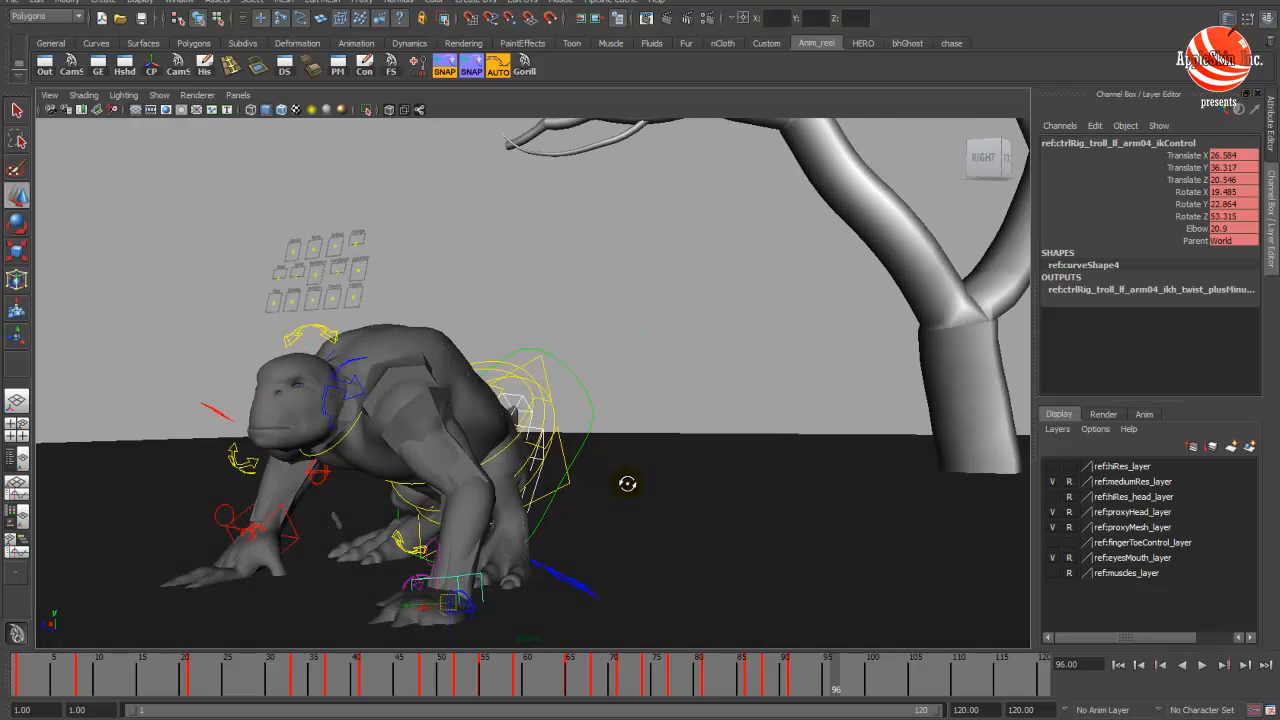
{"action": "left_click", "coordinate": [565, 454]}
{"action": "left_click_drag", "start_coordinate": [565, 454], "coordinate": [671, 449], "text": "alt"}
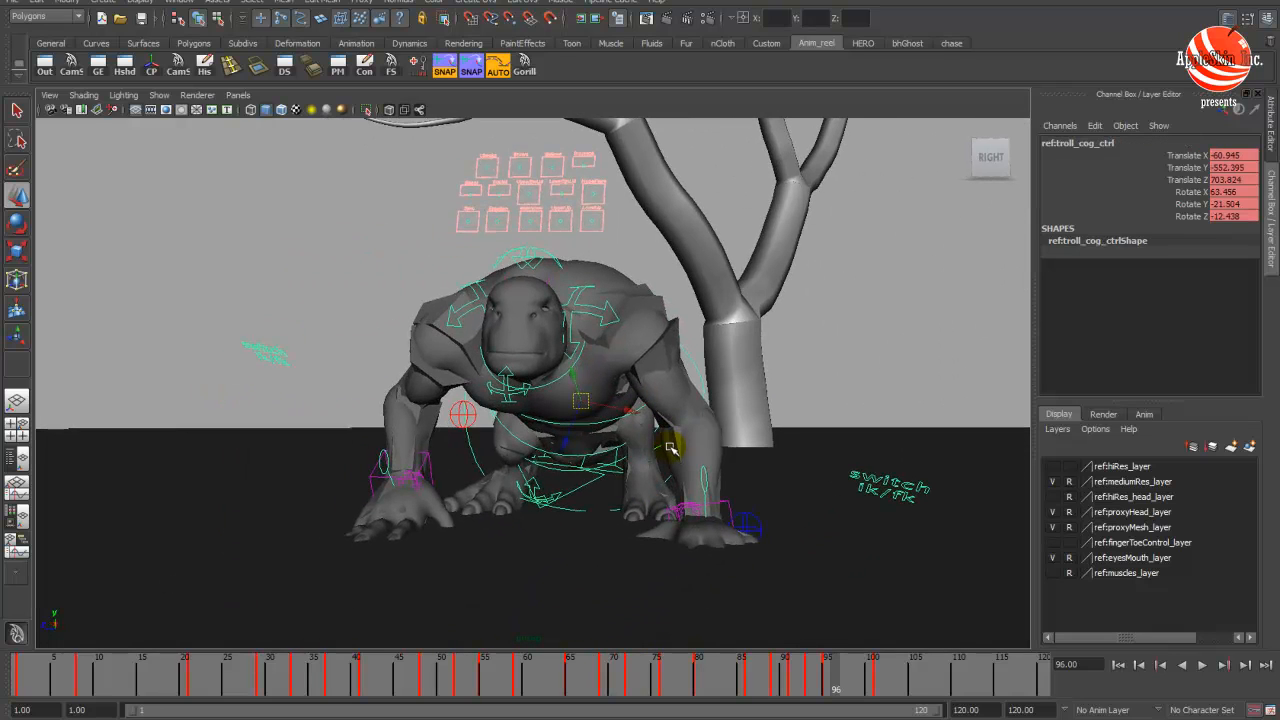
- Examine the cog control's Translate Z curve in the Graph Editor around frames 41 to 55, and play back the shot through the camera
{"action": "key", "text": "space"}
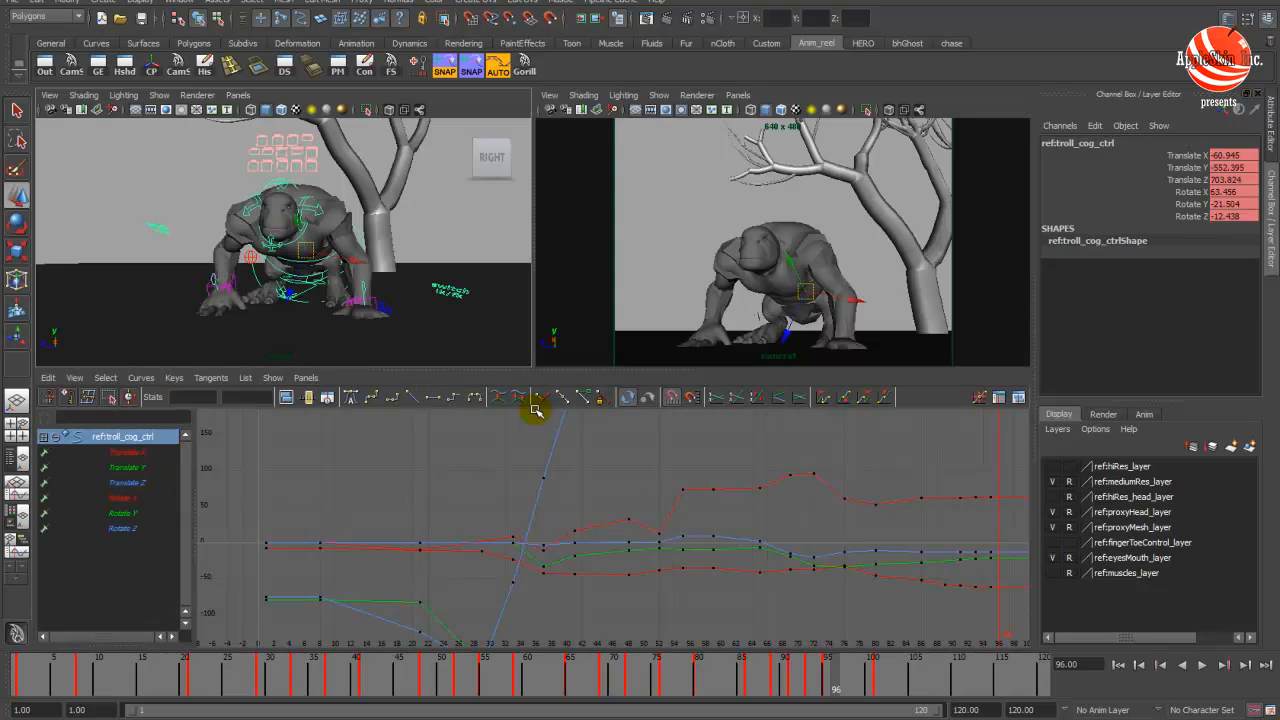
{"action": "key", "text": "a"}
{"action": "scroll", "coordinate": [613, 543], "scroll_direction": "down", "scroll_amount": 5}
{"action": "scroll", "coordinate": [613, 543], "scroll_direction": "up", "scroll_amount": 10}
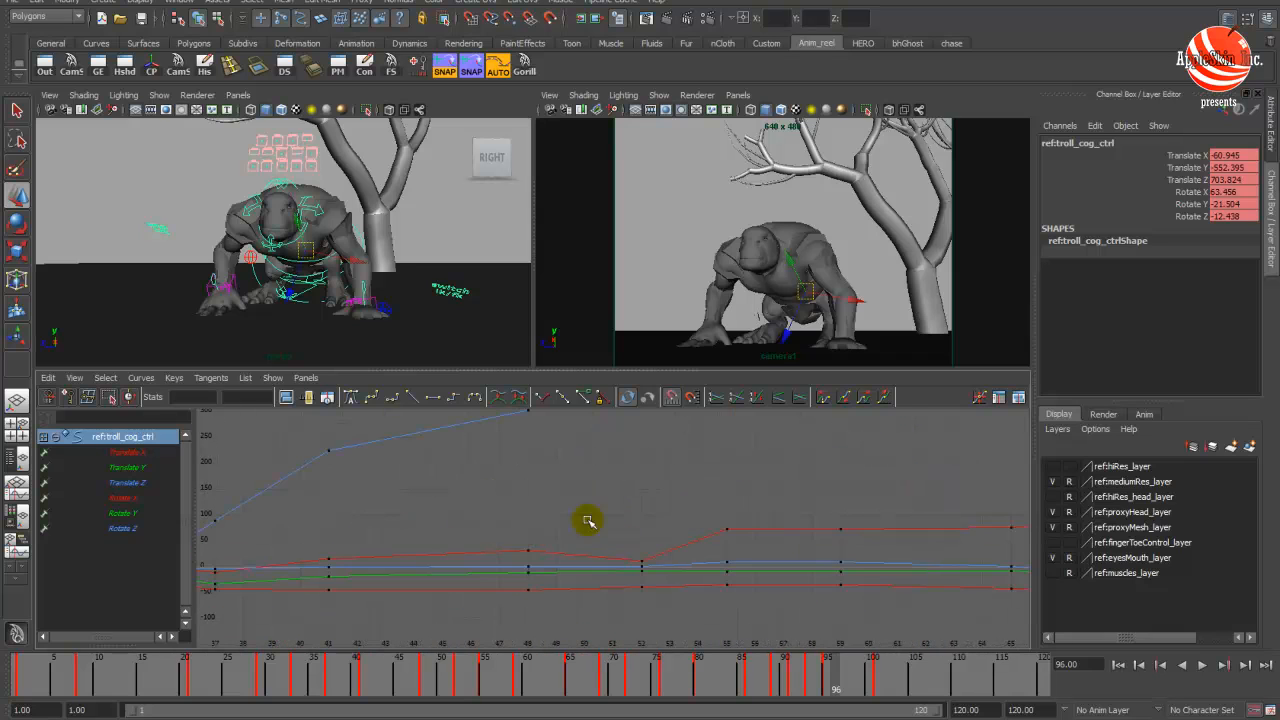
{"action": "middle_click_drag", "start_coordinate": [560, 486], "coordinate": [679, 590], "text": "alt"}
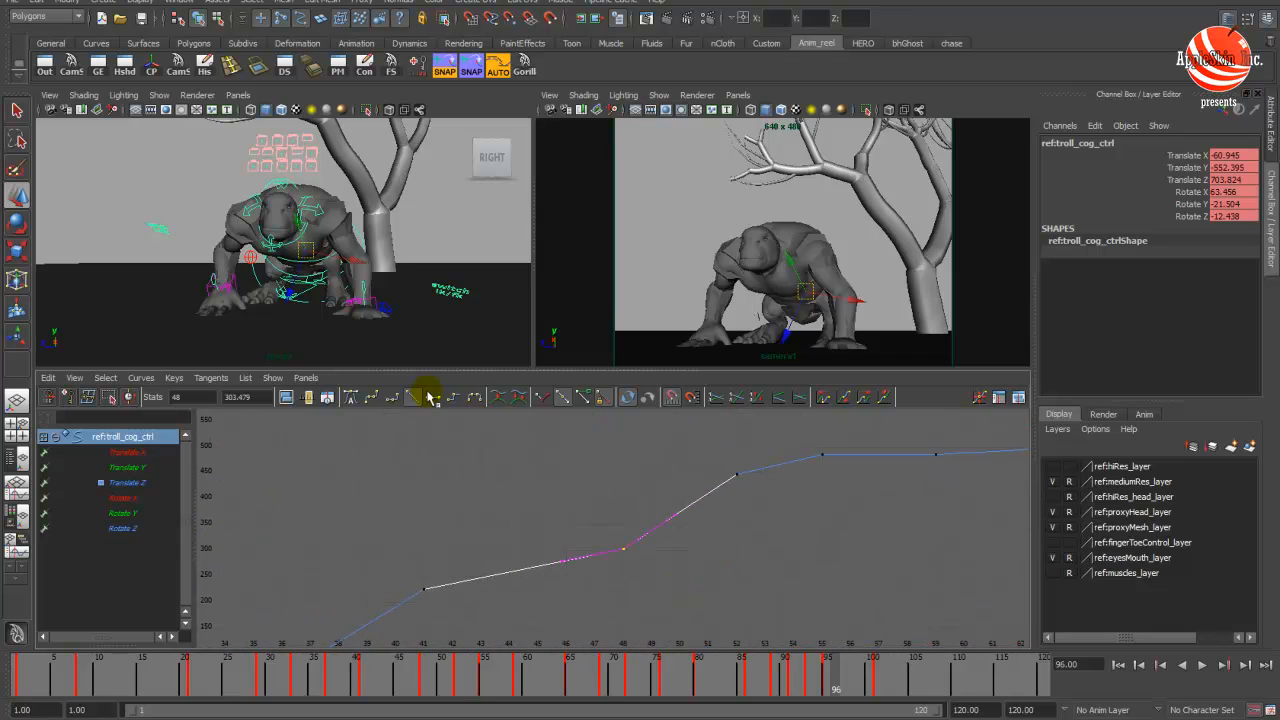
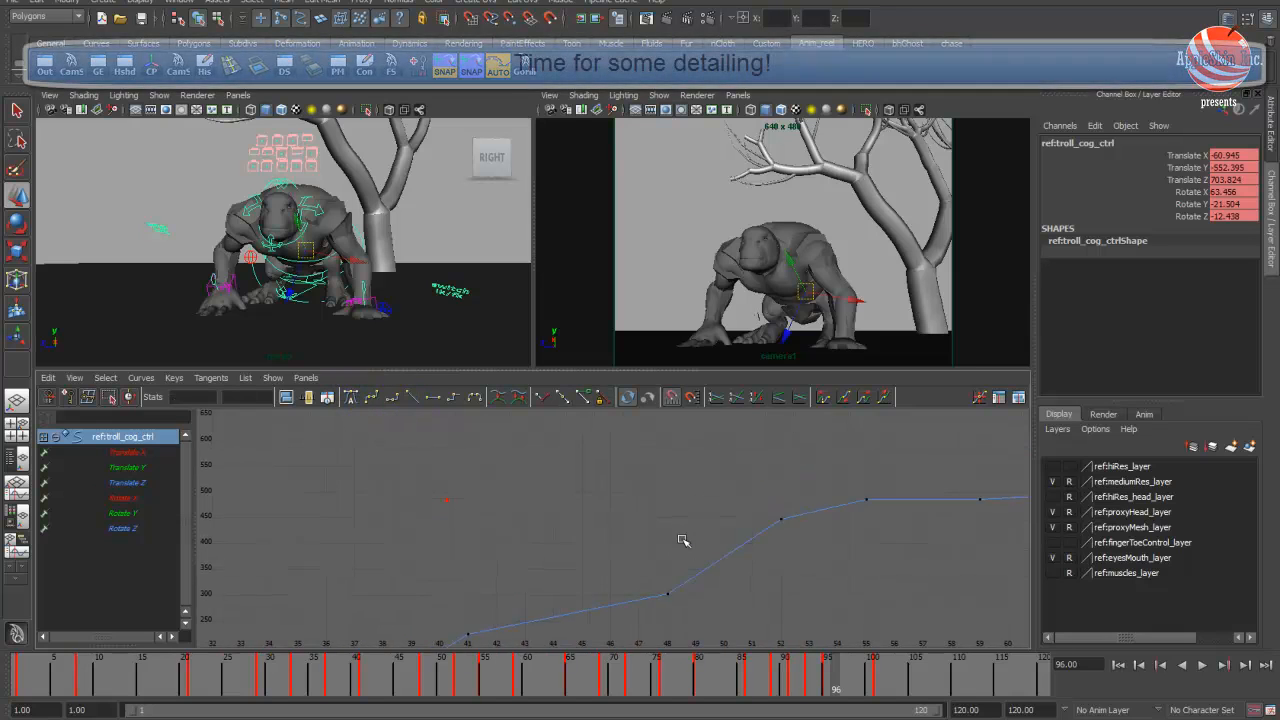
{"action": "right_click_drag", "start_coordinate": [683, 537], "coordinate": [603, 509], "text": "alt"}
{"action": "middle_click_drag", "start_coordinate": [603, 509], "coordinate": [593, 550], "text": "alt"}
{"action": "key", "text": "space"}
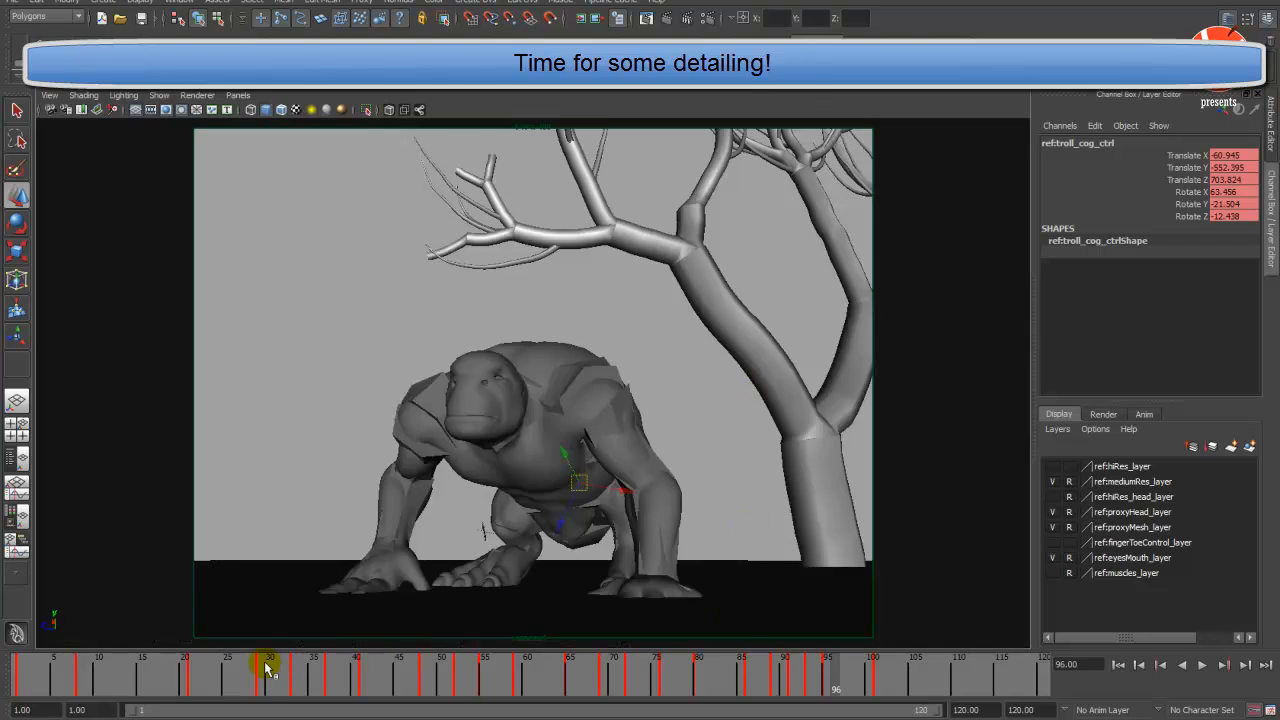
{"action": "key", "text": "alt+v"}
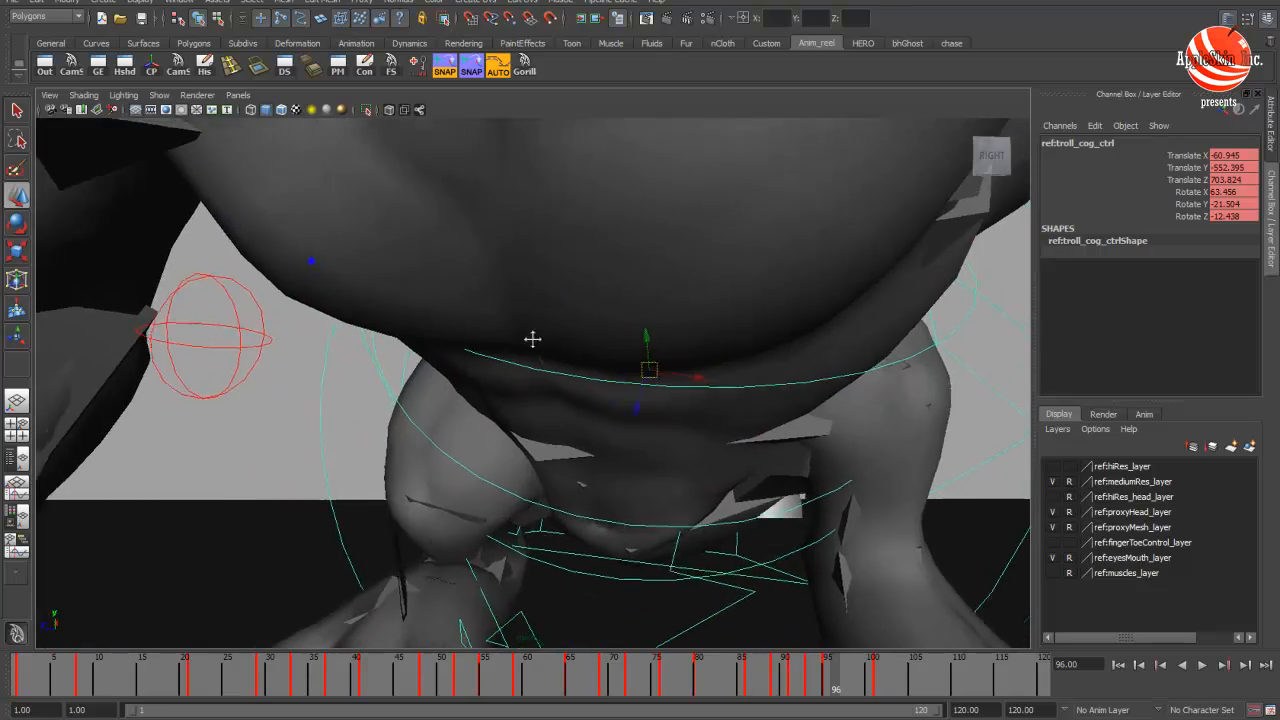
- Rotate the troll's spine03 joint control at frame 76 to about X 20.6, Y -4.8, Z -27.4
{"action": "left_click", "coordinate": [610, 378]}
{"action": "left_click_drag", "start_coordinate": [609, 377], "coordinate": [557, 390], "text": "alt"}
{"action": "key", "text": "e"}
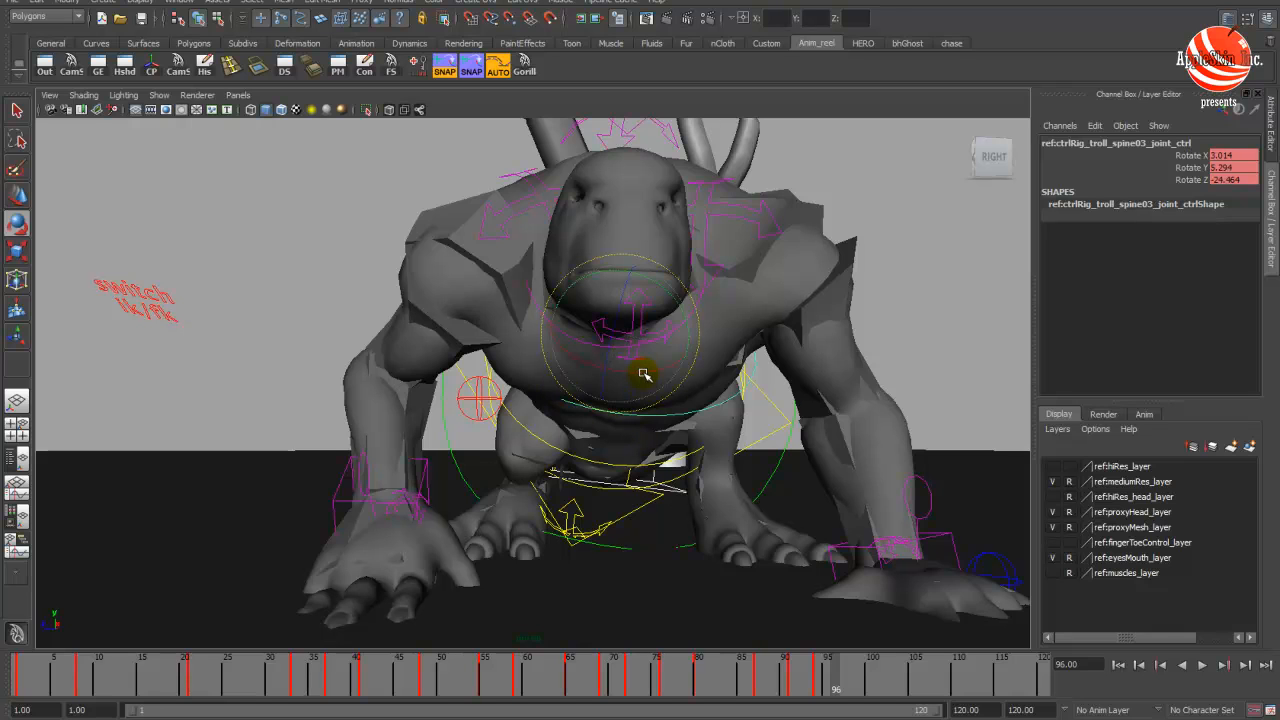
{"action": "key", "text": "comma"}
{"action": "key", "text": "comma"}
{"action": "key", "text": "comma"}
{"action": "key", "text": "comma"}
{"action": "key", "text": "comma"}
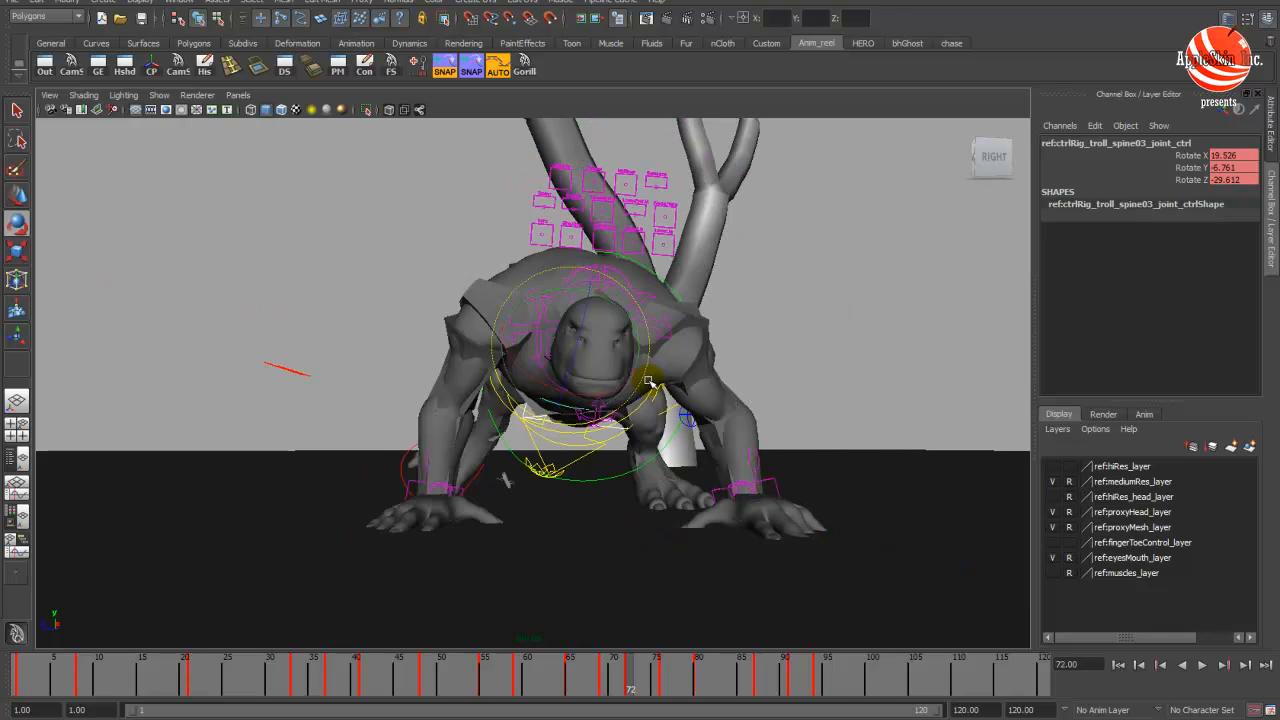
{"action": "key", "text": "period"}
{"action": "left_click_drag", "start_coordinate": [622, 376], "coordinate": [599, 373]}
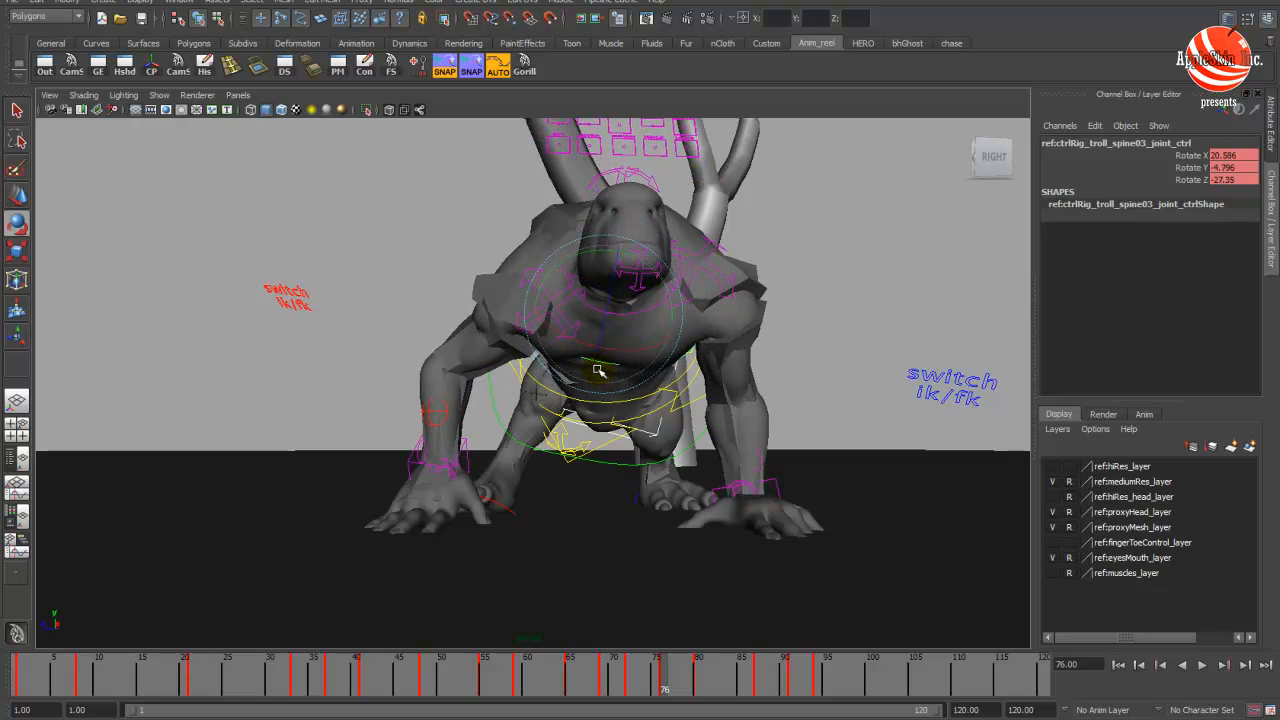
- Compare the spine pose with the keys at frames 72 and 80, and refine its frame 76 rotation to about 18.4, -6, -27.1
{"action": "key", "text": "comma"}
{"action": "key", "text": "period"}
{"action": "key", "text": "period"}
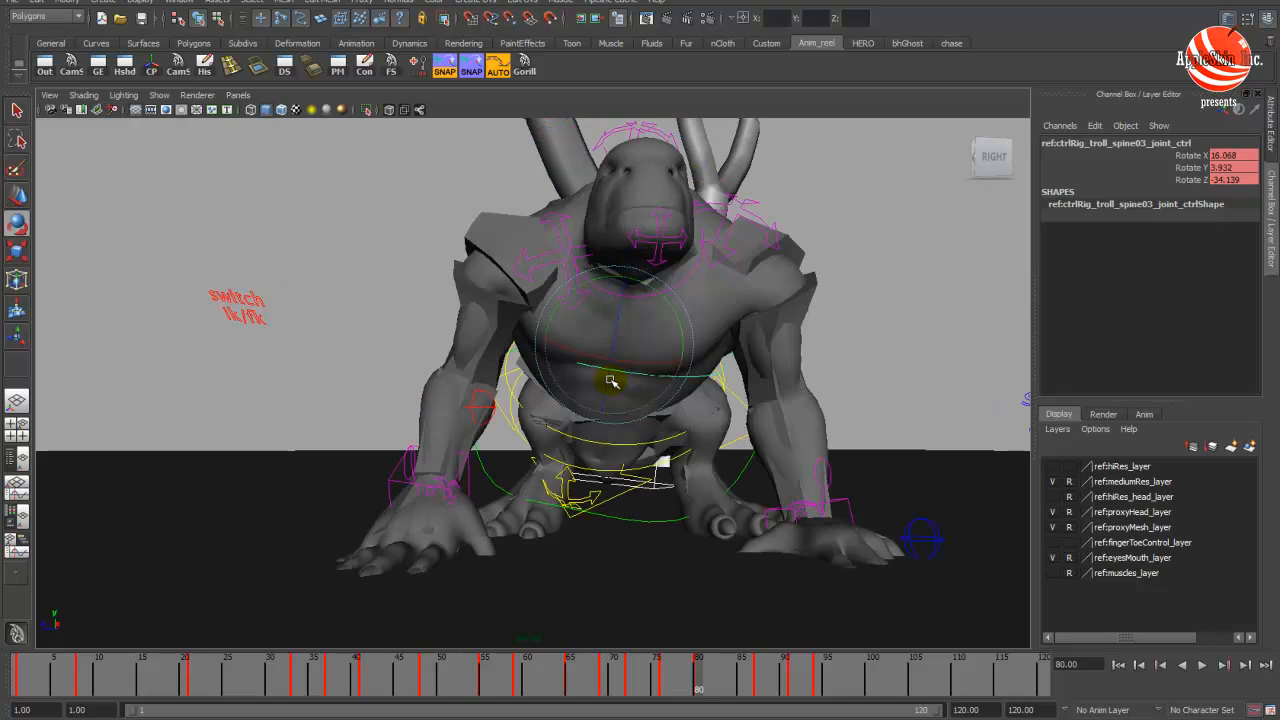
{"action": "key", "text": "comma"}
{"action": "key", "text": "comma"}
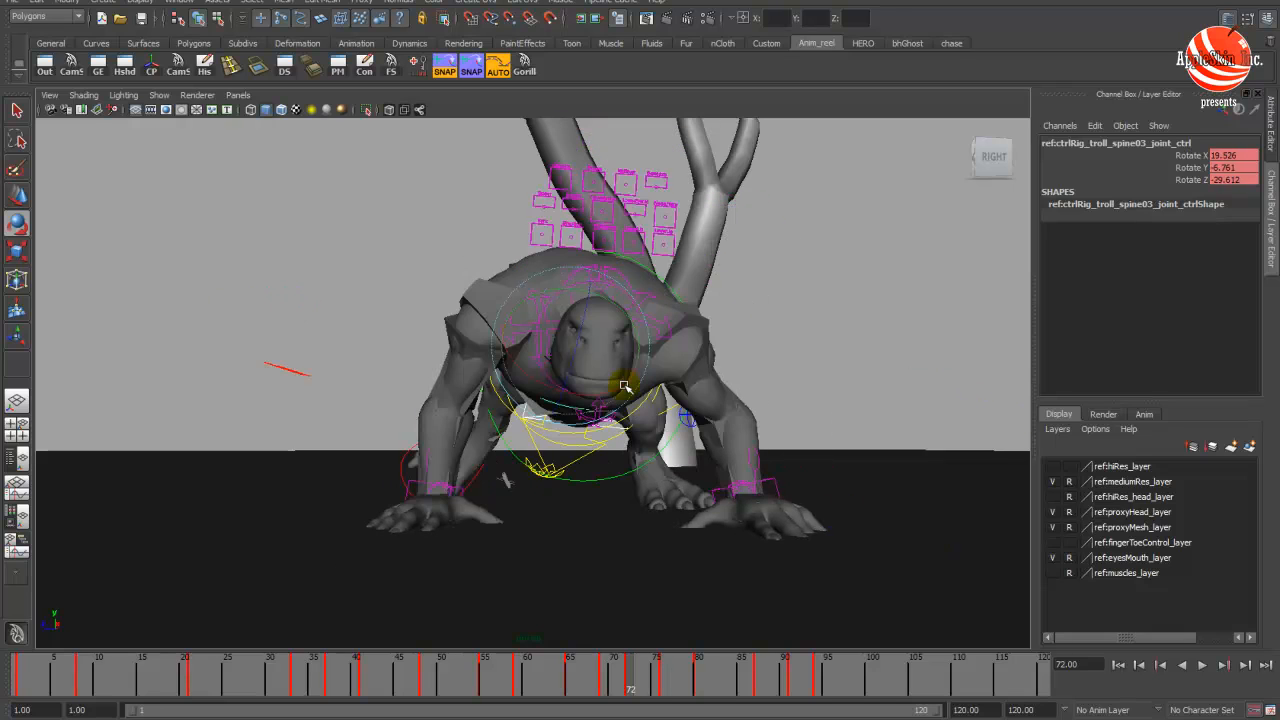
{"action": "key", "text": "period"}
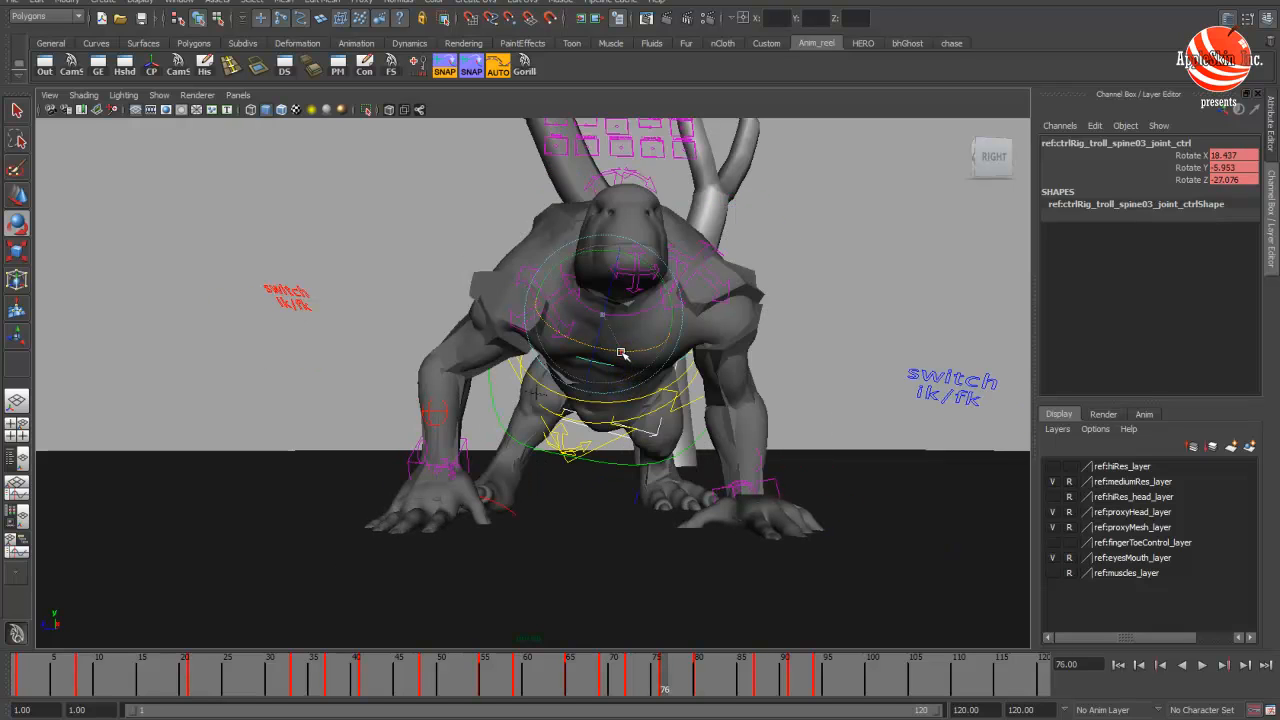
- Rotate the troll's cog control at frame 76 to about X 59, Y -30.6, Z -6.5
{"action": "left_click", "coordinate": [685, 410]}
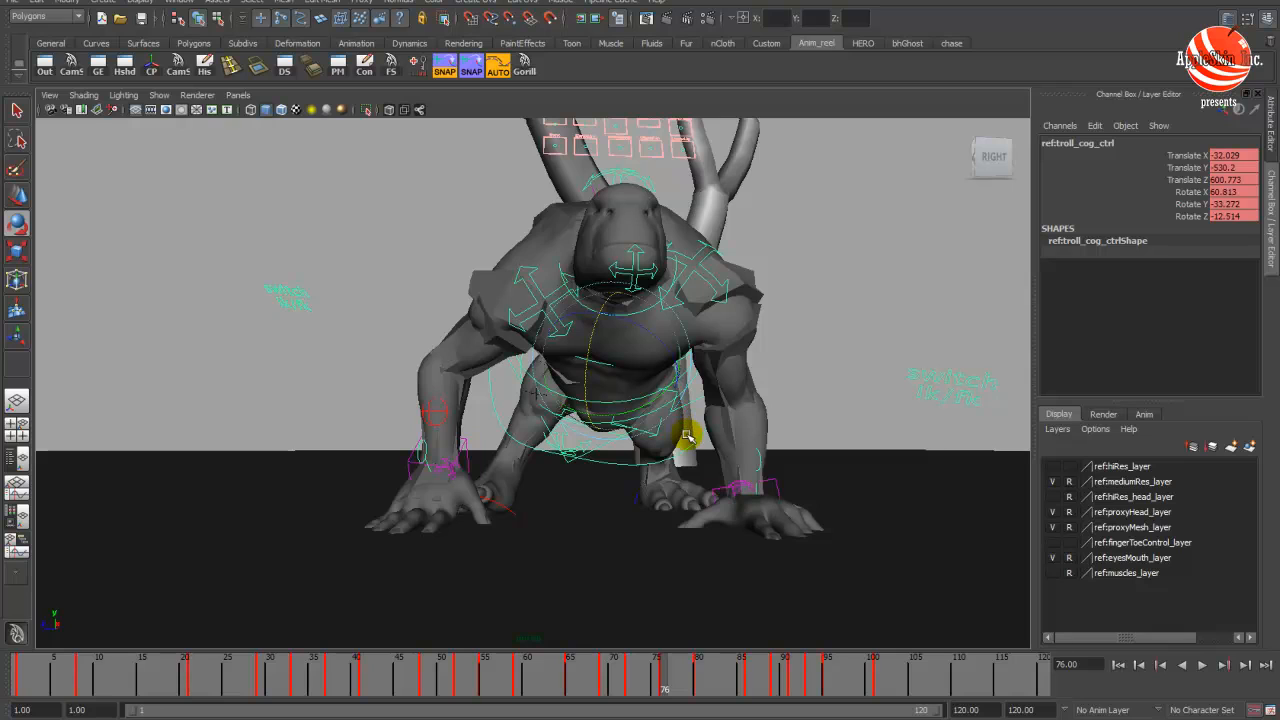
{"action": "left_click_drag", "start_coordinate": [640, 399], "coordinate": [651, 402]}
{"action": "left_click_drag", "start_coordinate": [627, 347], "coordinate": [621, 347]}
{"action": "left_click_drag", "start_coordinate": [634, 398], "coordinate": [632, 398]}
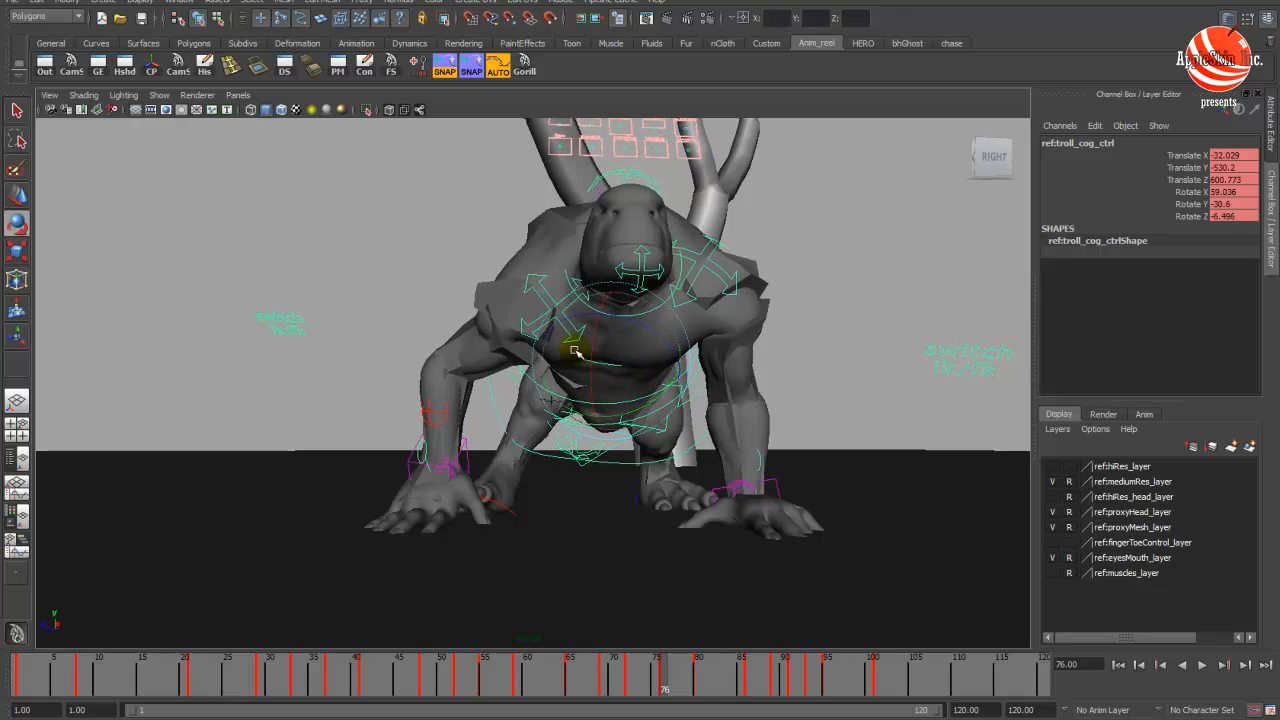
- Rotate the right clavicle pivot control at frame 76 and again at frame 65 to adjust the shoulder pose
{"action": "left_click", "coordinate": [533, 292]}
{"action": "left_click_drag", "start_coordinate": [541, 318], "coordinate": [518, 282]}
{"action": "key", "text": "comma"}
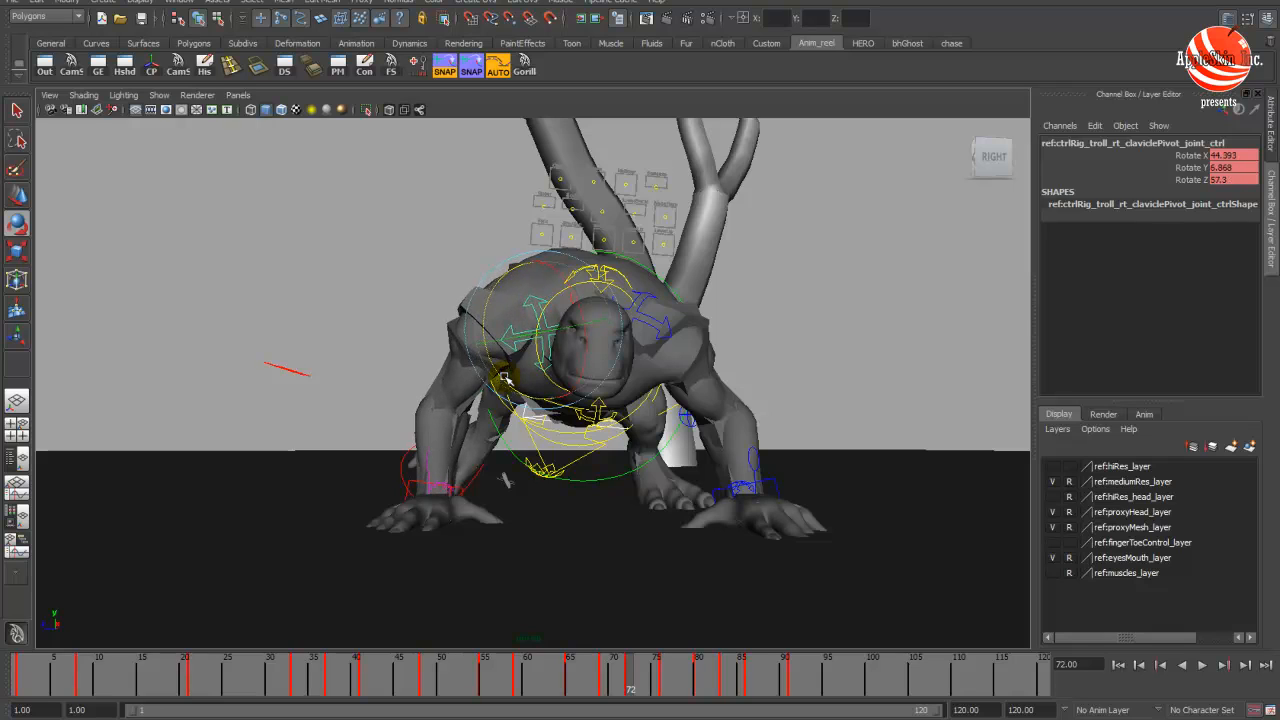
{"action": "key", "text": "comma"}
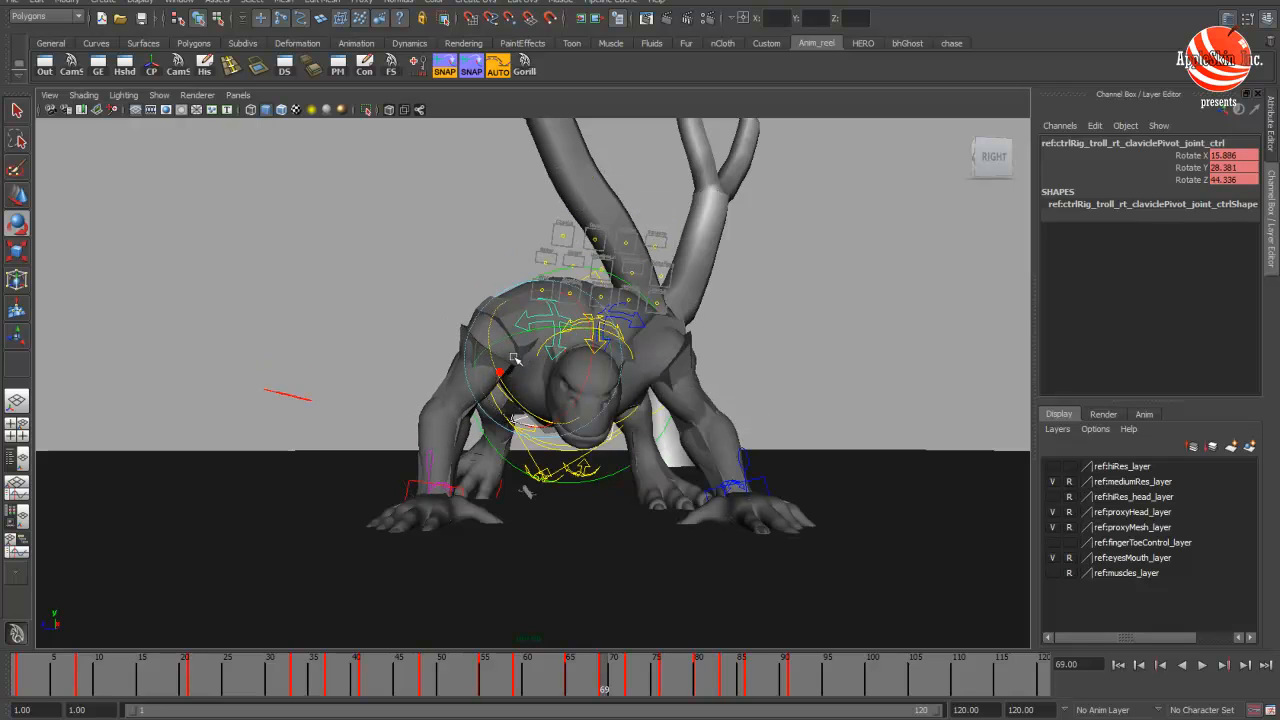
{"action": "key", "text": "comma"}
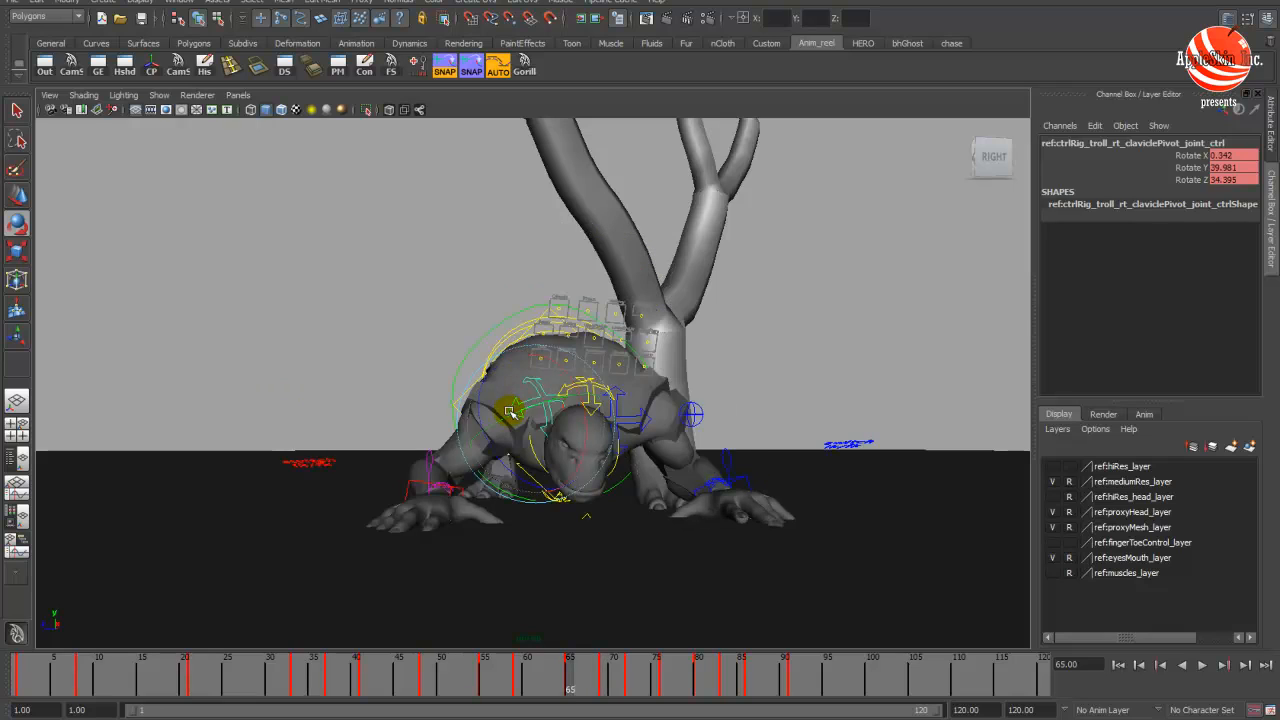
{"action": "left_click_drag", "start_coordinate": [481, 406], "coordinate": [610, 407]}
- Set the left arm IK control's Elbow value to -13.7 at frame 65
{"action": "left_click", "coordinate": [638, 396]}
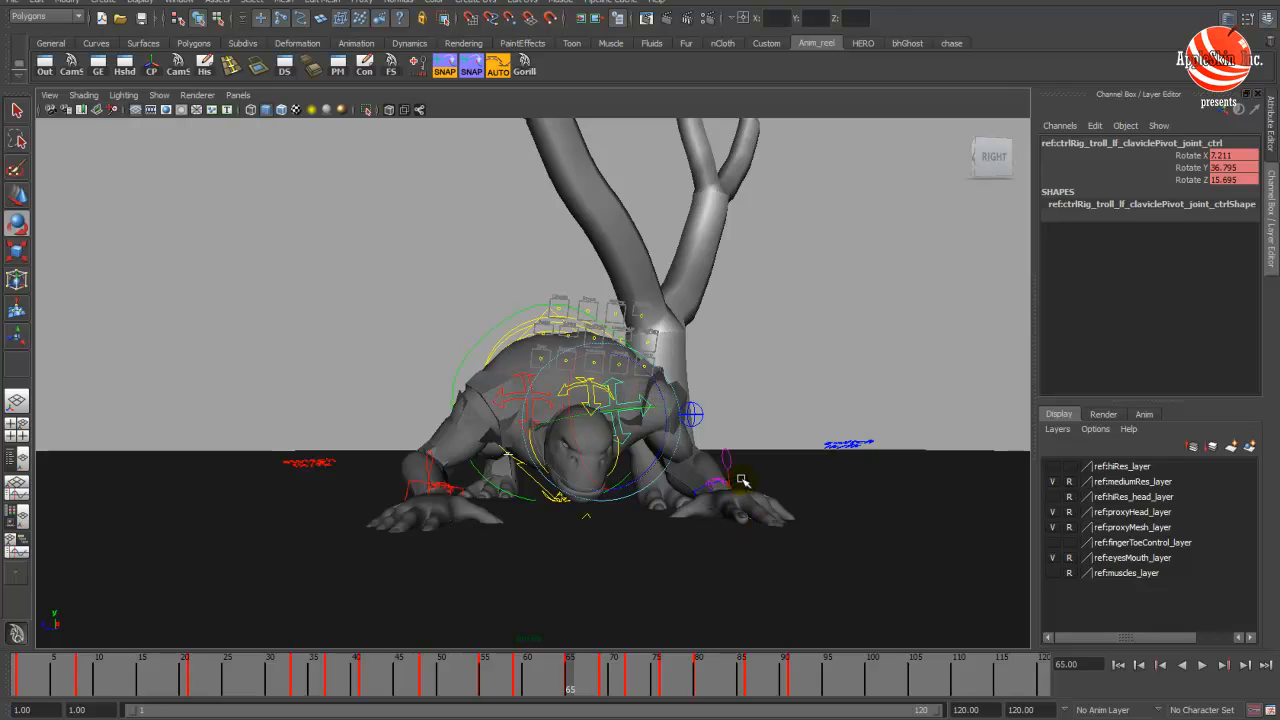
{"action": "left_click", "coordinate": [741, 480]}
{"action": "left_click", "coordinate": [1192, 229]}
{"action": "middle_click_drag", "start_coordinate": [817, 310], "coordinate": [961, 313]}
{"action": "key", "text": "comma"}
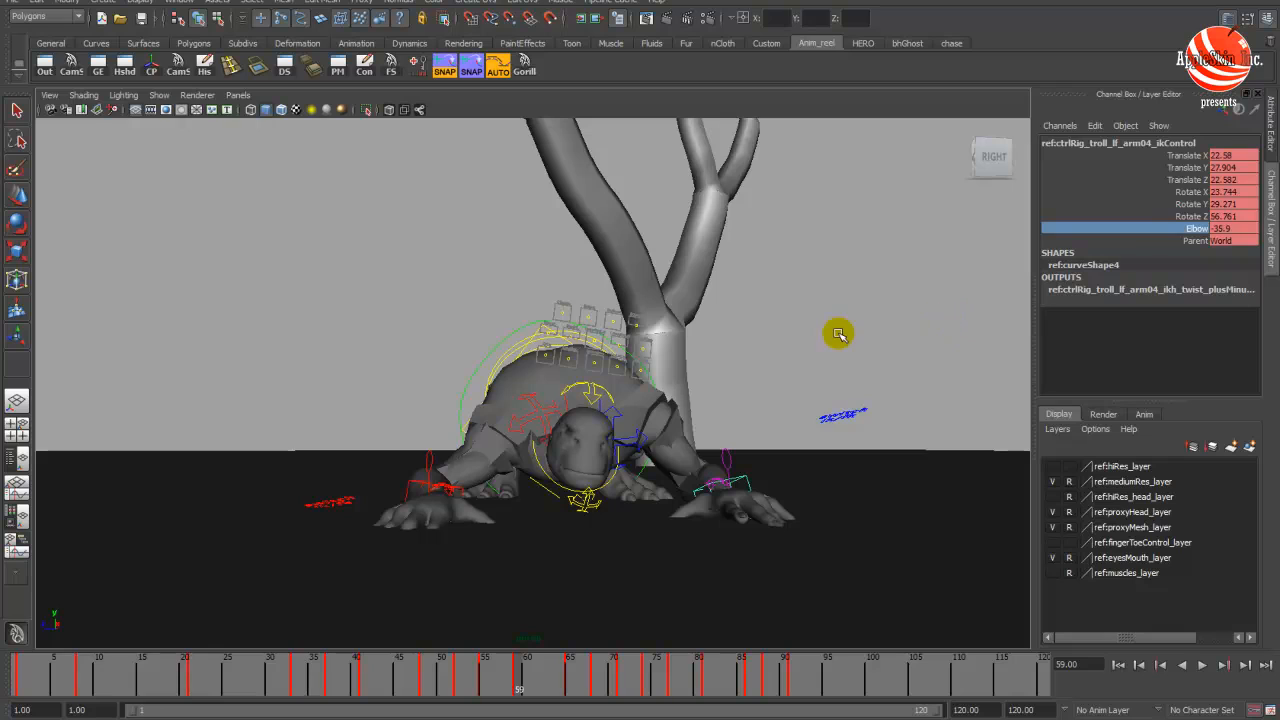
- Rotate the right clavicle pivot control at frame 59 and check the shoulder against the neighbouring keys
{"action": "left_click", "coordinate": [527, 462]}
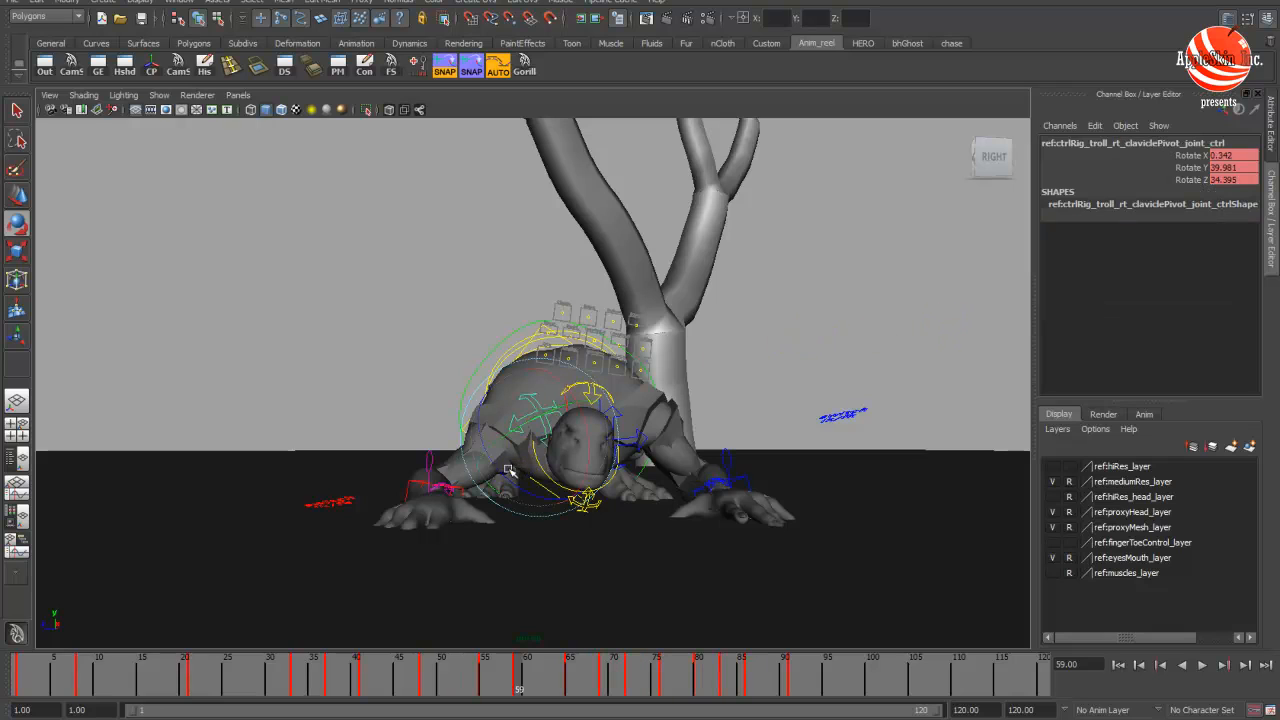
{"action": "left_click_drag", "start_coordinate": [508, 470], "coordinate": [497, 453]}
{"action": "key", "text": "comma"}
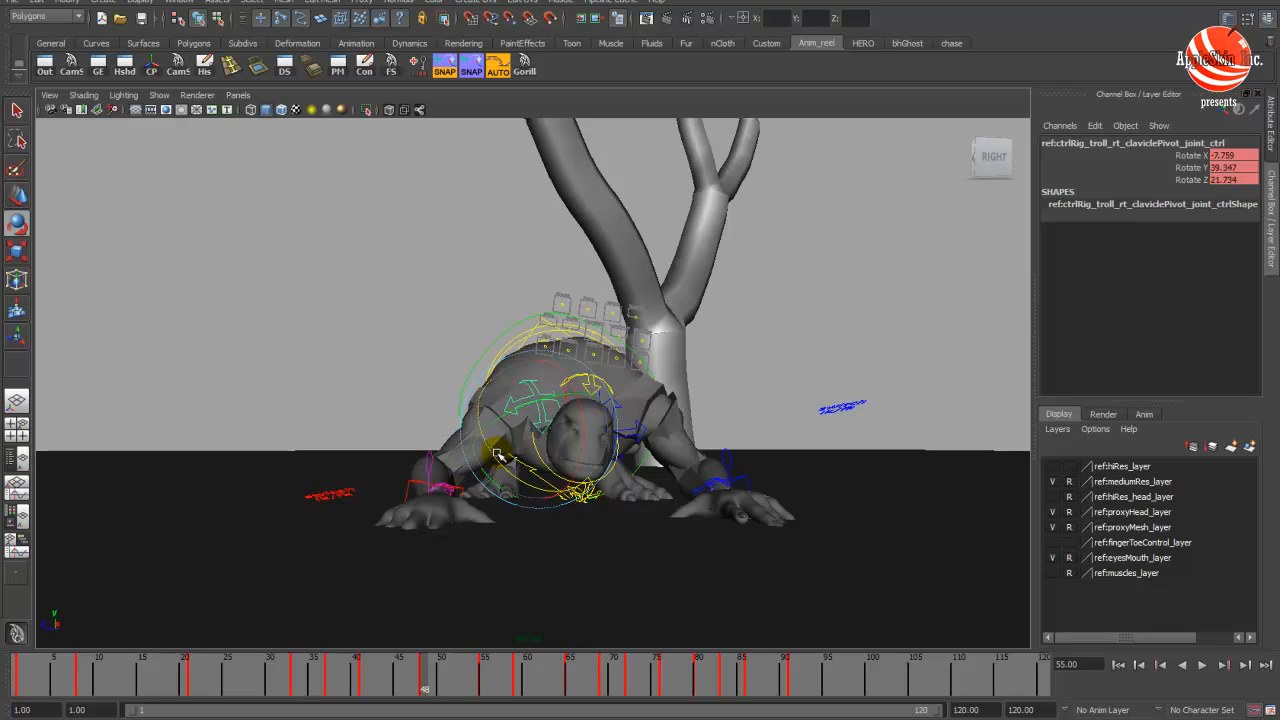
{"action": "key", "text": "period"}
{"action": "key", "text": "period"}
{"action": "key", "text": "period"}
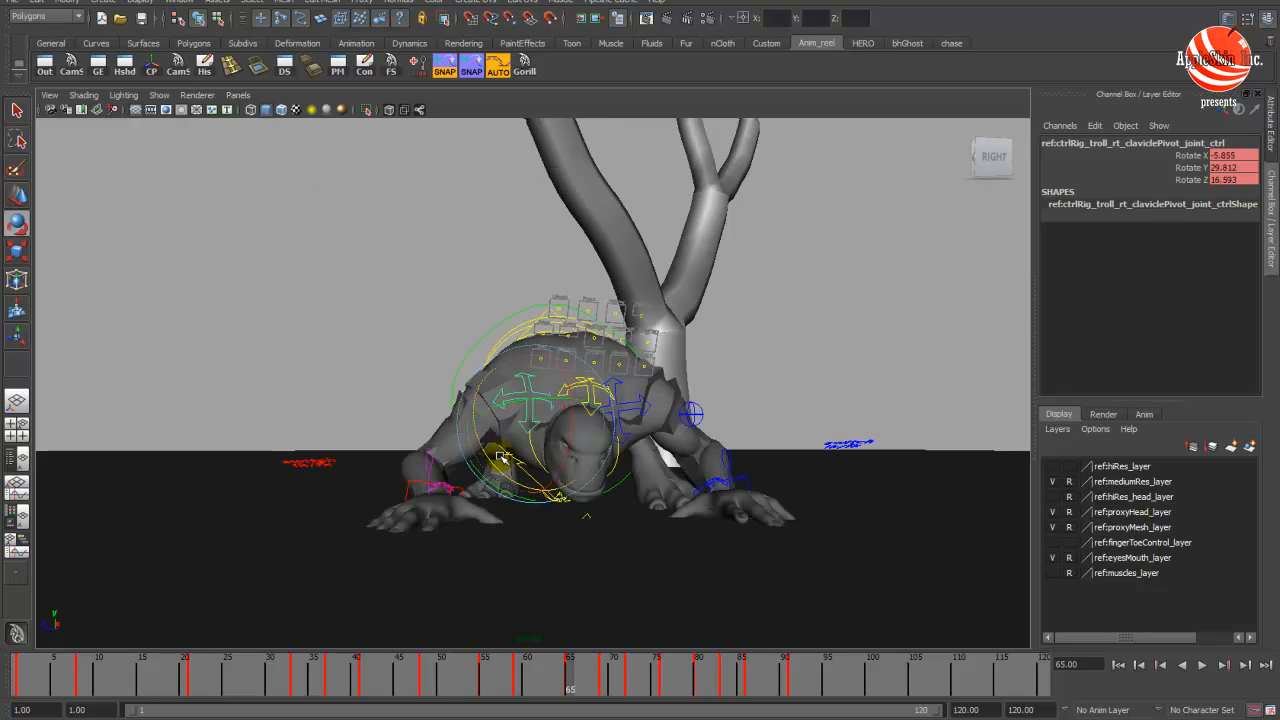
- Readjust the left arm IK control's Elbow value at frame 65 to -27.7
{"action": "key", "text": "comma"}
{"action": "left_click", "coordinate": [743, 479]}
{"action": "key", "text": "period"}
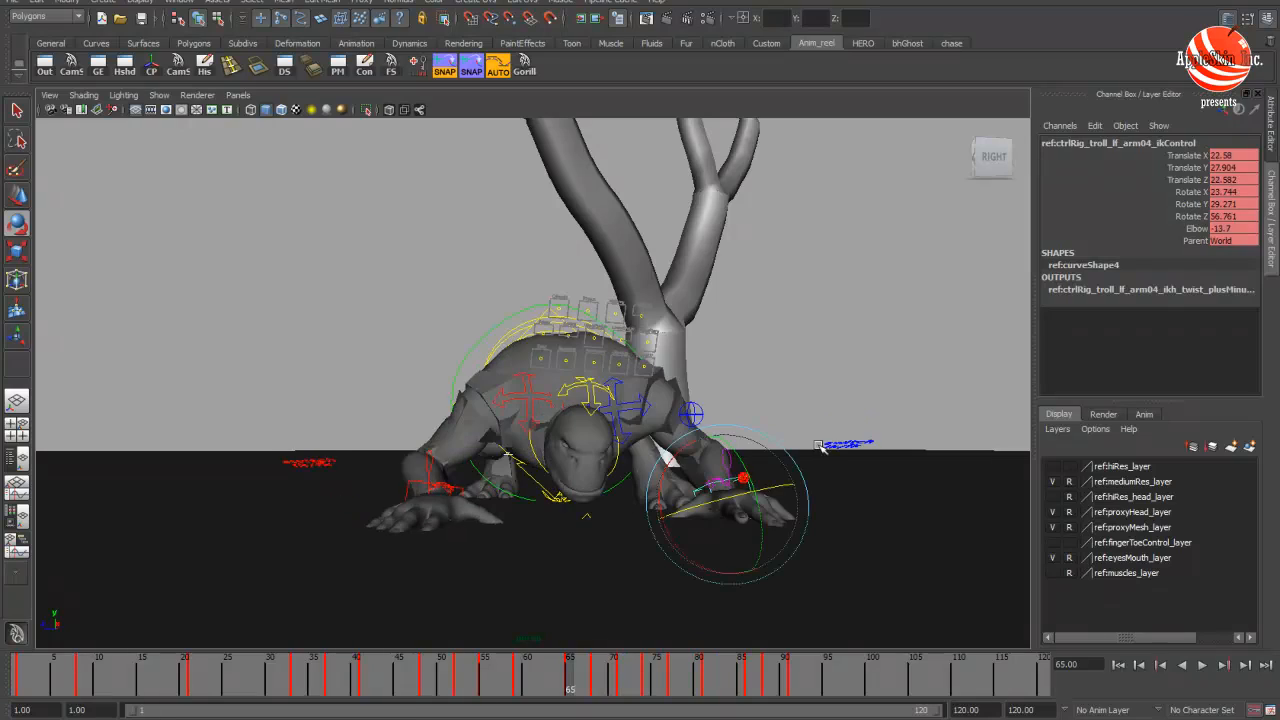
{"action": "left_click", "coordinate": [1196, 228]}
{"action": "middle_click_drag", "start_coordinate": [785, 262], "coordinate": [760, 286]}
- Step back and forth through the left arm's keys between frames 59 and 71 to check the elbow motion
{"action": "key", "text": "period"}
{"action": "key", "text": "comma"}
{"action": "key", "text": "comma"}
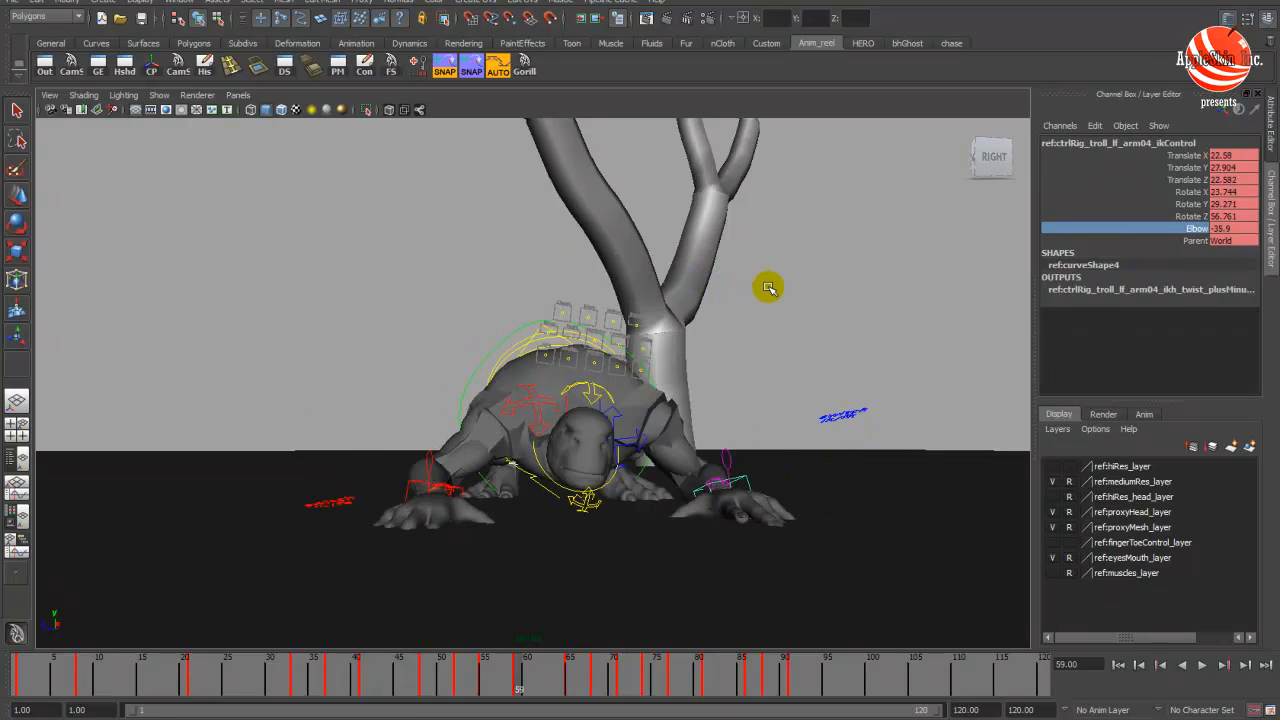
{"action": "key", "text": "period"}
{"action": "key", "text": "period"}
{"action": "key", "text": "period"}
{"action": "key", "text": "comma"}
{"action": "key", "text": "comma"}
{"action": "key", "text": "comma"}
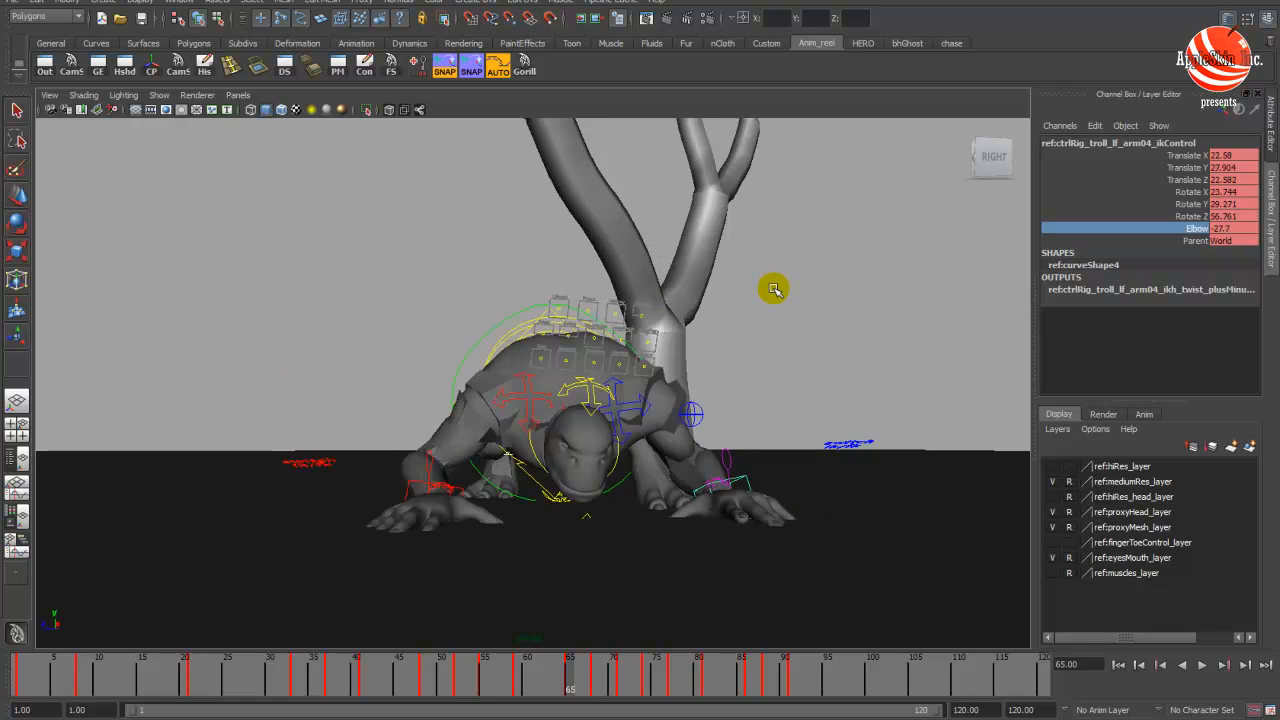
{"action": "key", "text": "period"}
{"action": "key", "text": "period"}
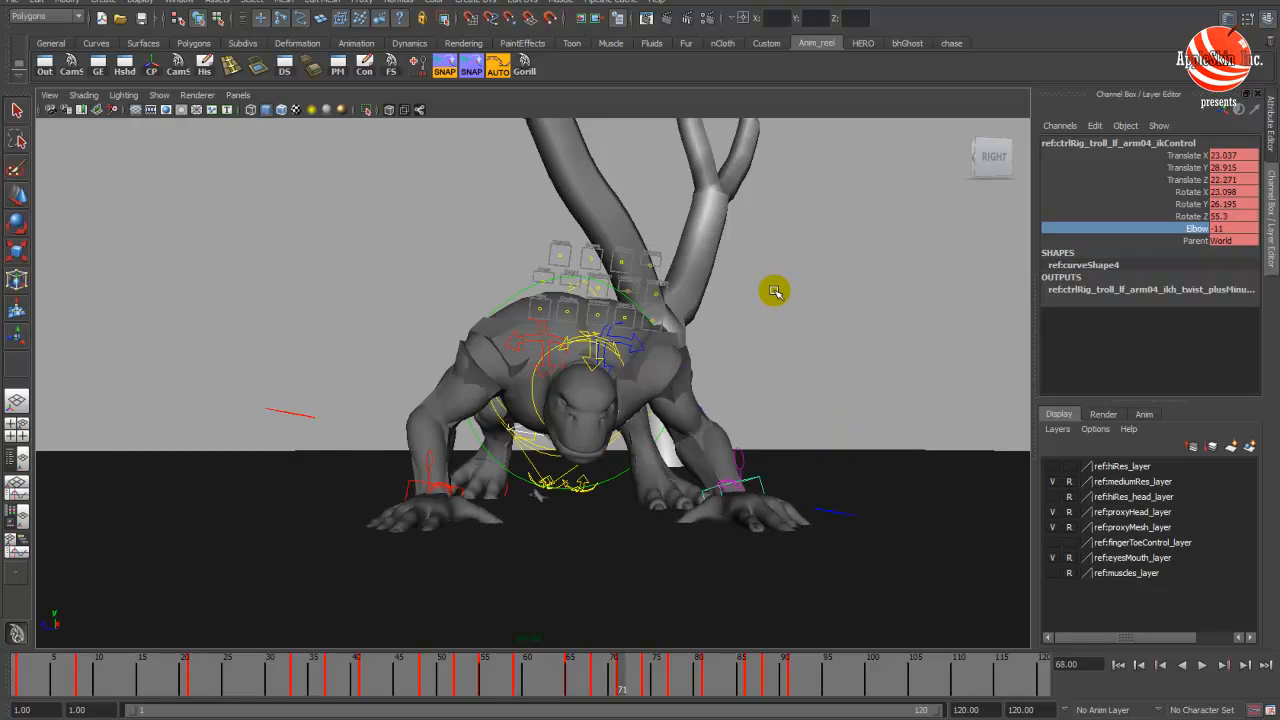
{"action": "key", "text": "period"}
{"action": "key", "text": "comma"}
{"action": "key", "text": "comma"}
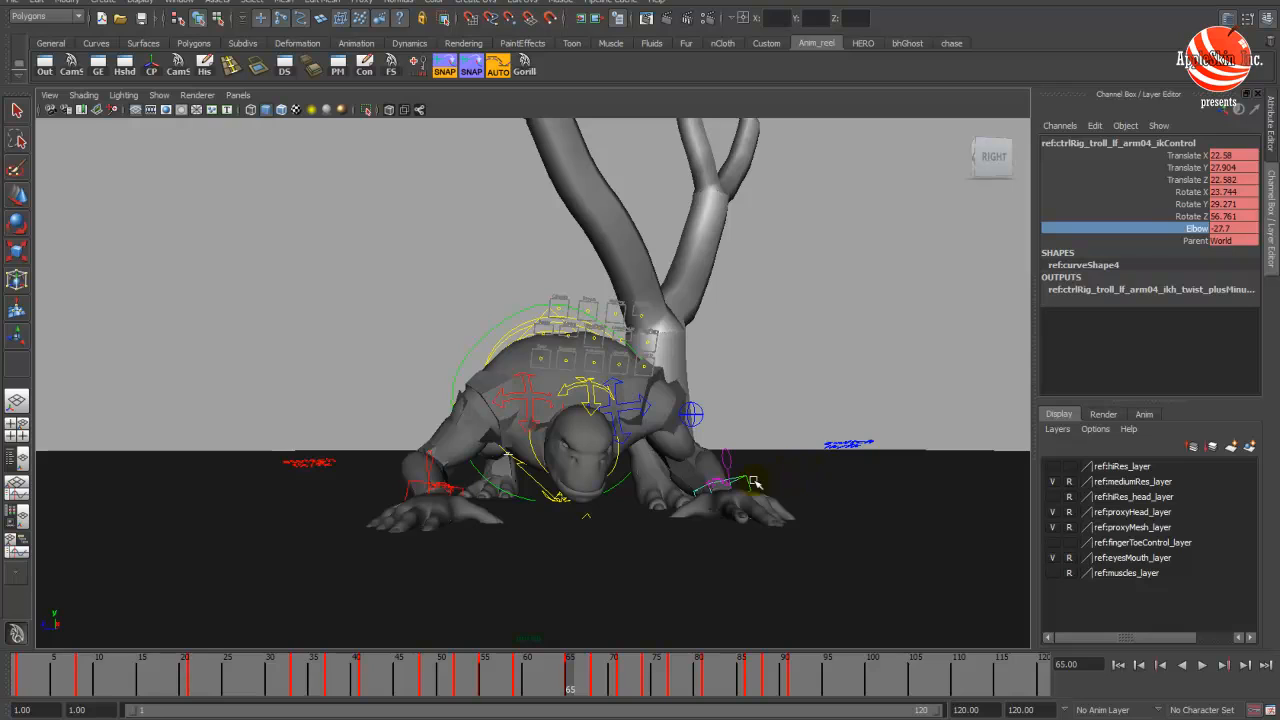
- Step through the left arm IK control's keys from frame 65 to frame 91 to check the hand's contact with the ground
{"action": "key", "text": "e"}
{"action": "key", "text": "comma"}
{"action": "key", "text": "period"}
{"action": "key", "text": "period"}
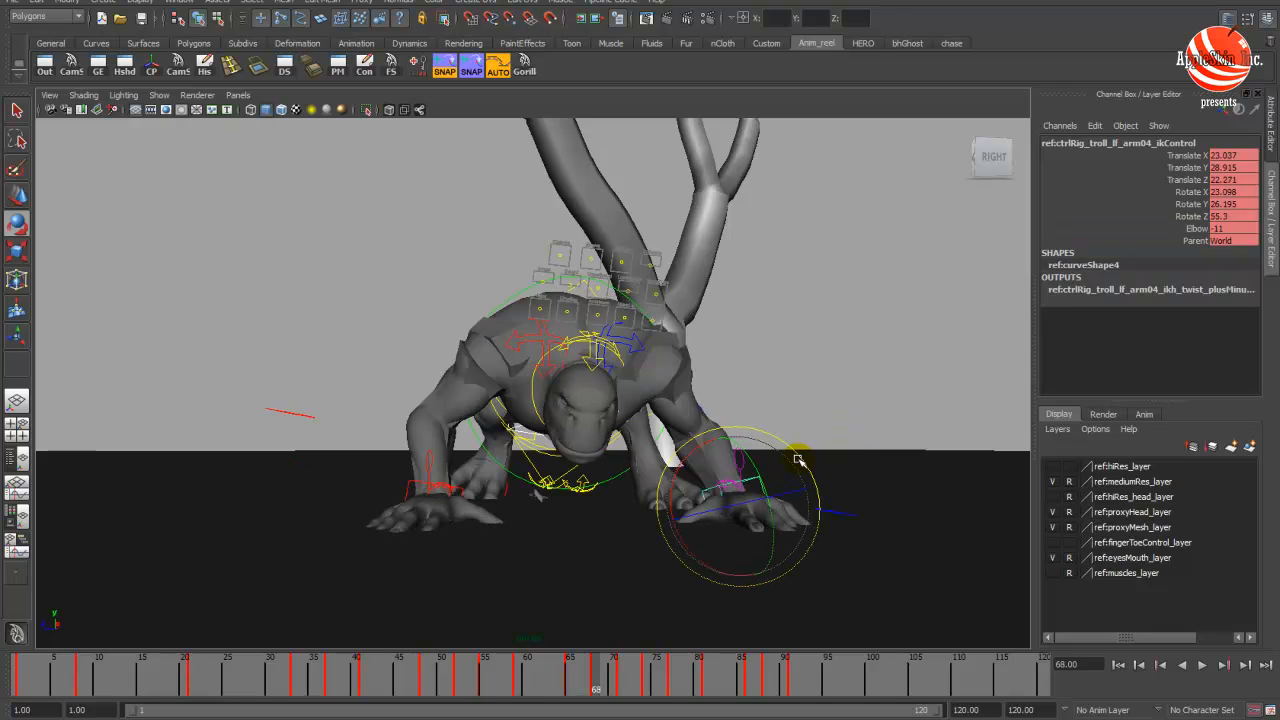
{"action": "key", "text": "period"}
{"action": "key", "text": "period"}
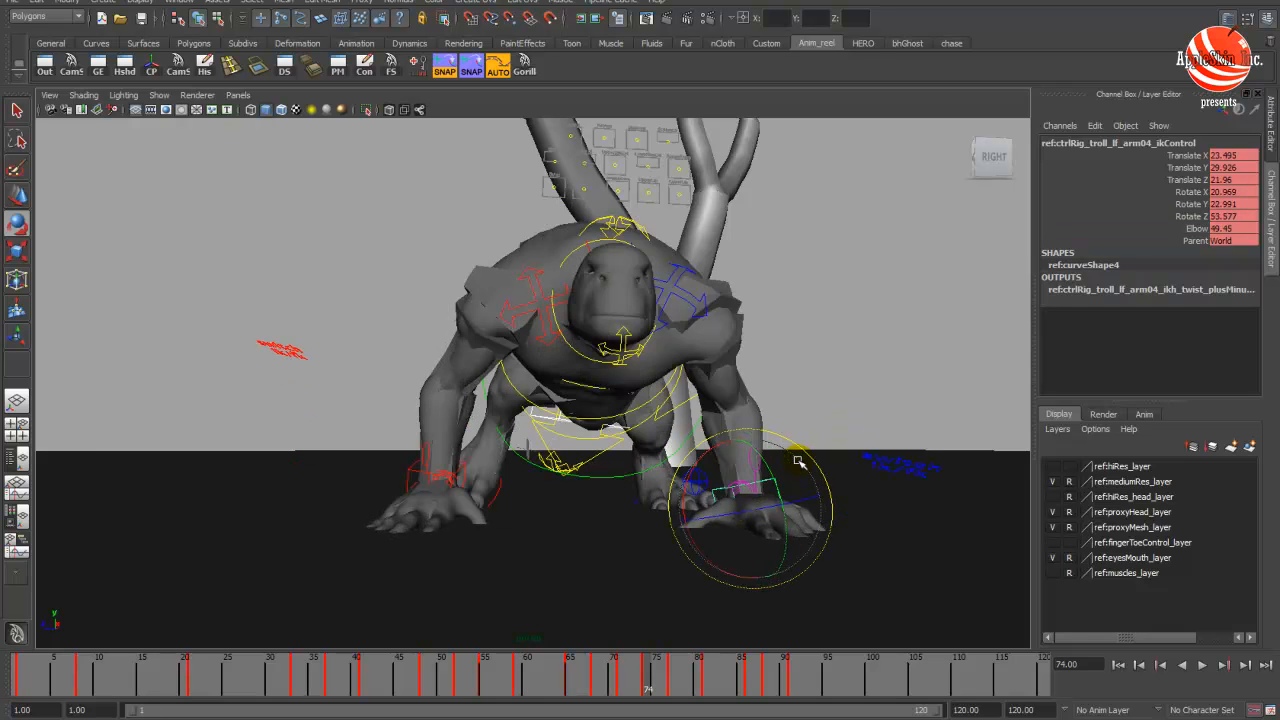
{"action": "key", "text": "comma"}
{"action": "key", "text": "period"}
{"action": "key", "text": "period"}
{"action": "key", "text": "period"}
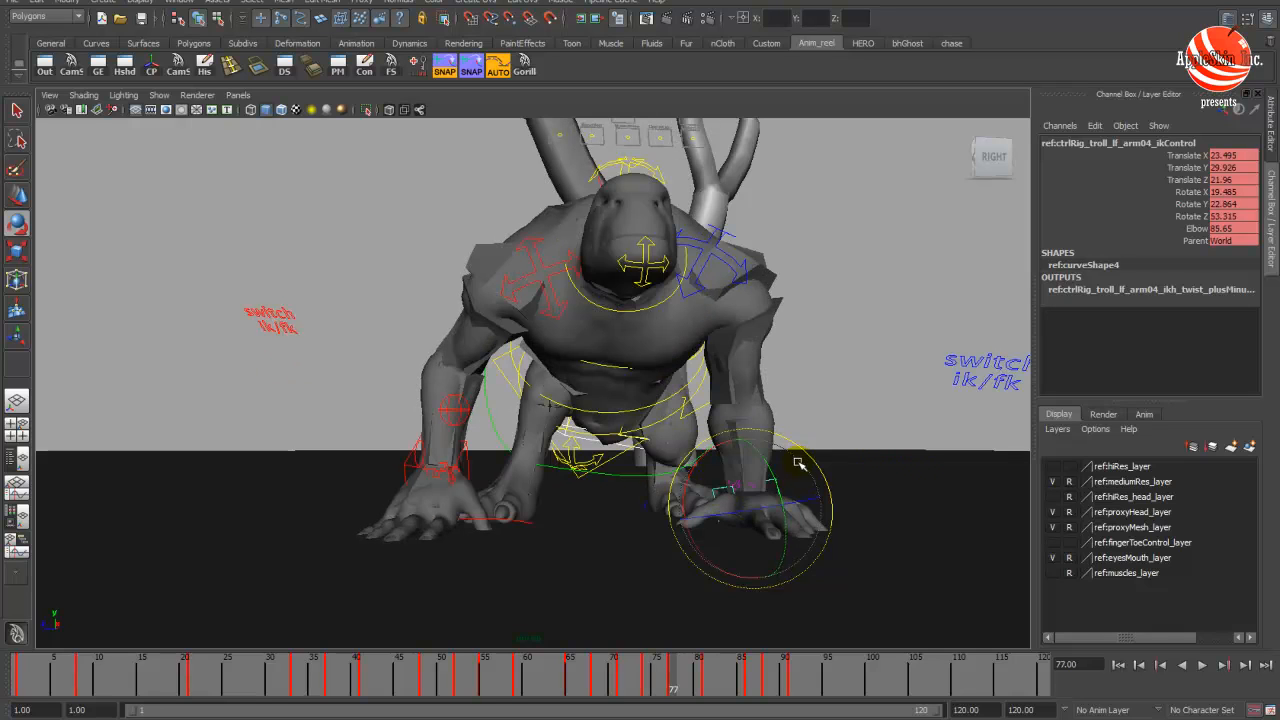
{"action": "scroll", "coordinate": [797, 462], "scroll_direction": "down", "scroll_amount": 2}
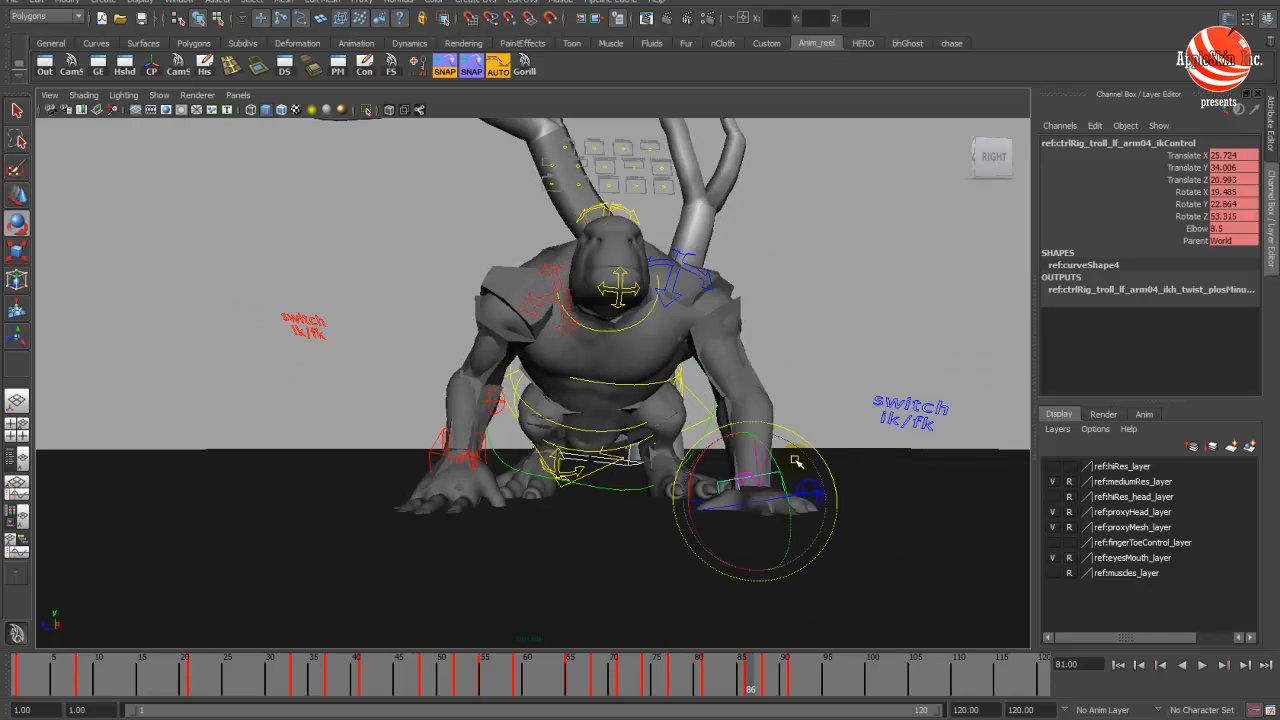
{"action": "key", "text": "period"}
{"action": "key", "text": "period"}
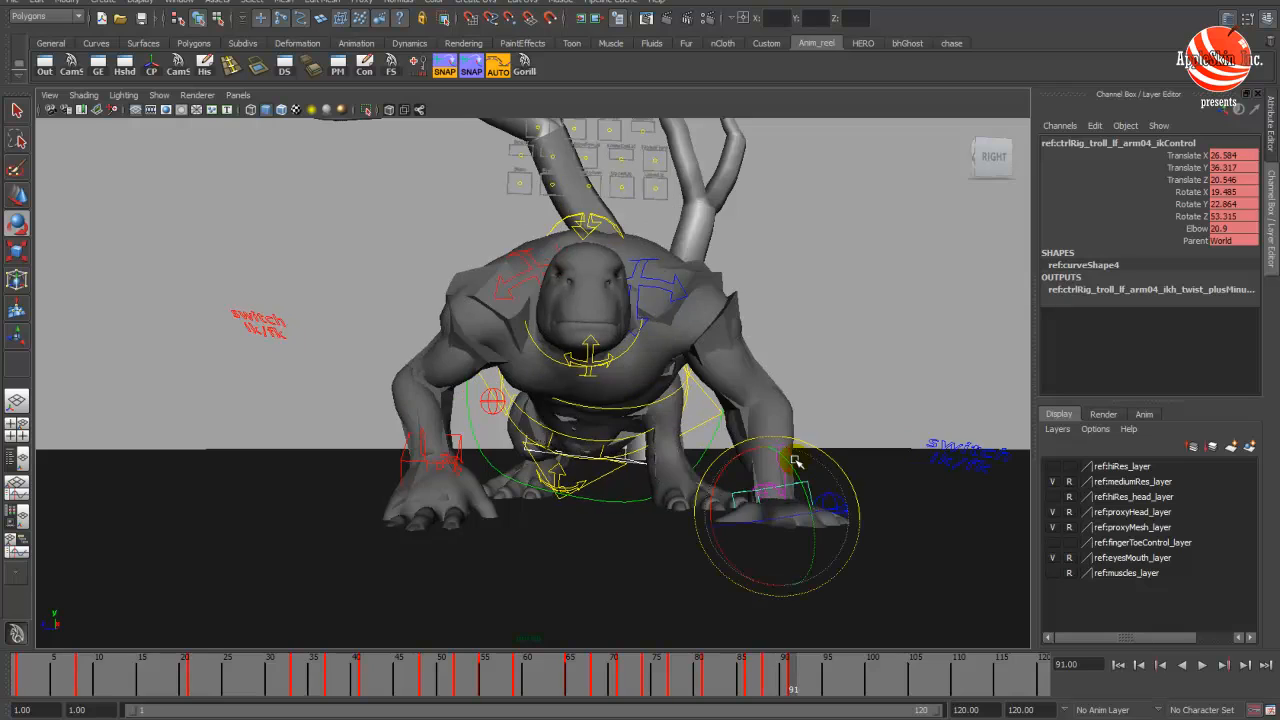
- Move the left arm IK control at frame 91 to about 26.5, 36.3, 20.3 and rotate it to about 18.8, 26.2, 53.6
{"action": "key", "text": "period"}
{"action": "key", "text": "comma"}
{"action": "key", "text": "w"}
{"action": "middle_click_drag", "start_coordinate": [857, 489], "coordinate": [861, 468]}
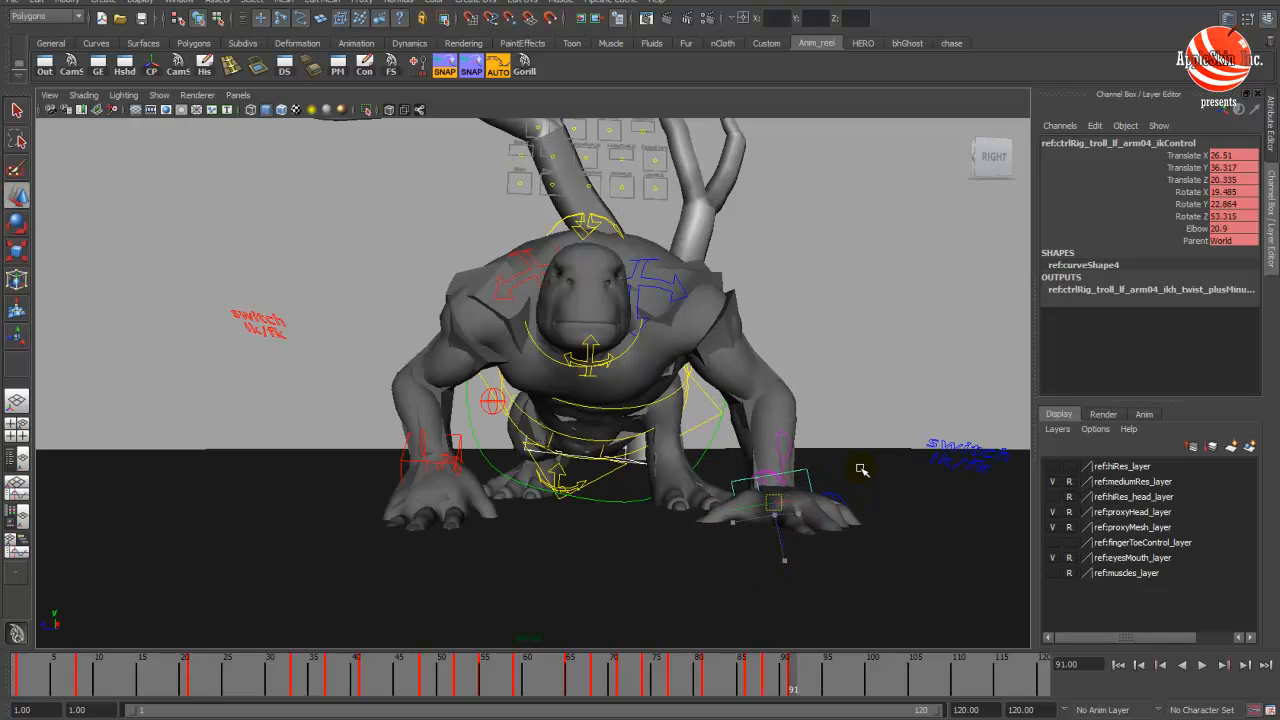
{"action": "key", "text": "e"}
{"action": "left_click_drag", "start_coordinate": [800, 500], "coordinate": [793, 492]}
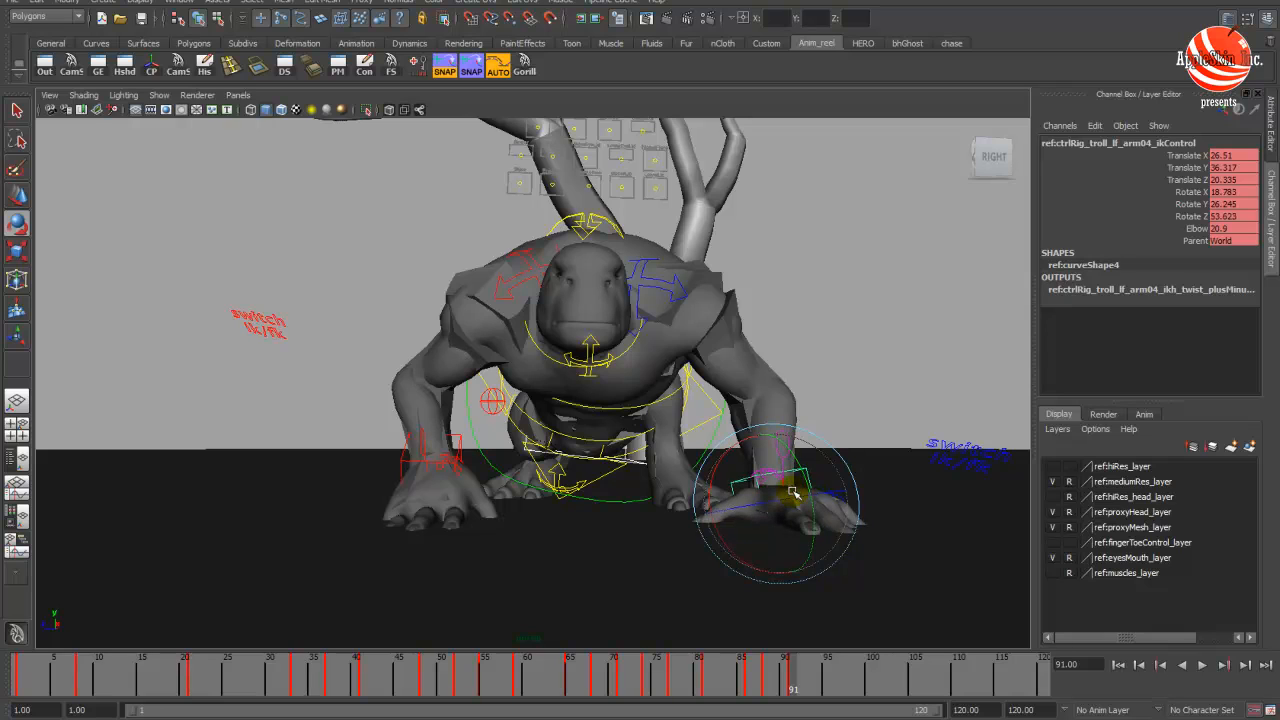
- Move the left arm IK control at frame 88 to about 25.7, 34.0, 21.1 and rotate it to about 19.0, 28.4, 54.0
{"action": "key", "text": "comma"}
{"action": "key", "text": "w"}
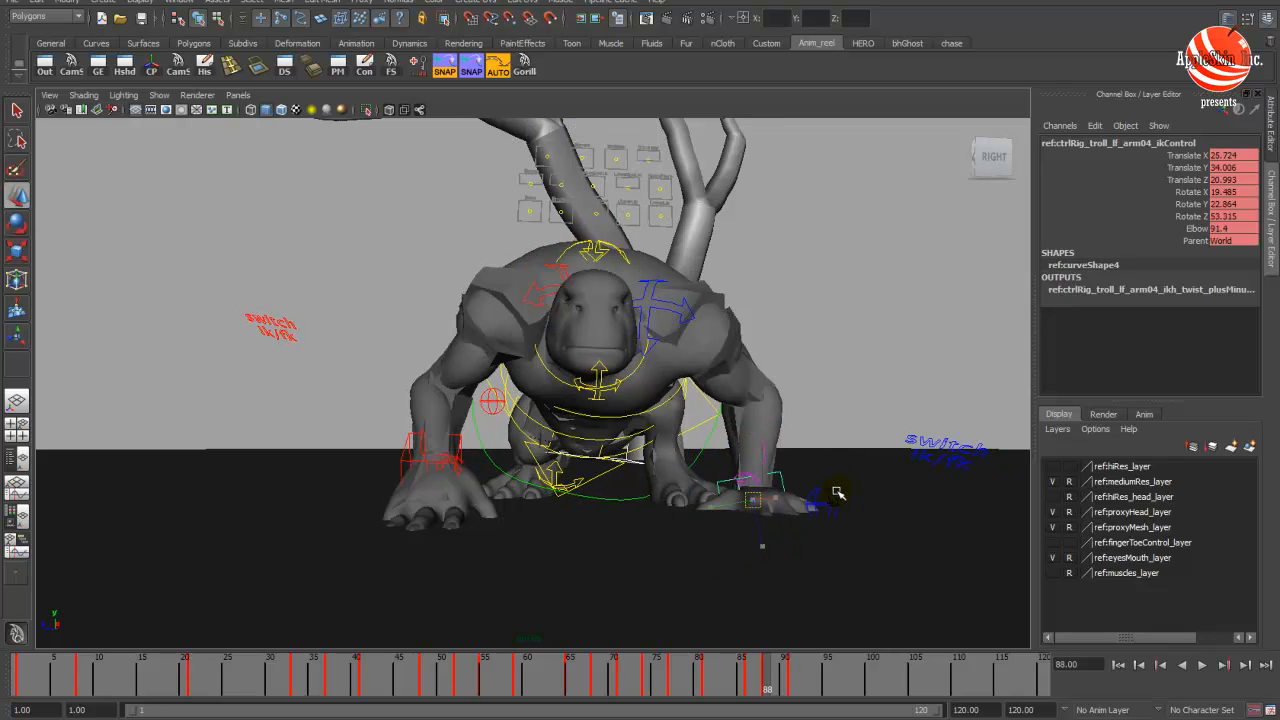
{"action": "middle_click_drag", "start_coordinate": [808, 492], "coordinate": [779, 465]}
{"action": "key", "text": "e"}
{"action": "left_click_drag", "start_coordinate": [779, 465], "coordinate": [773, 459]}
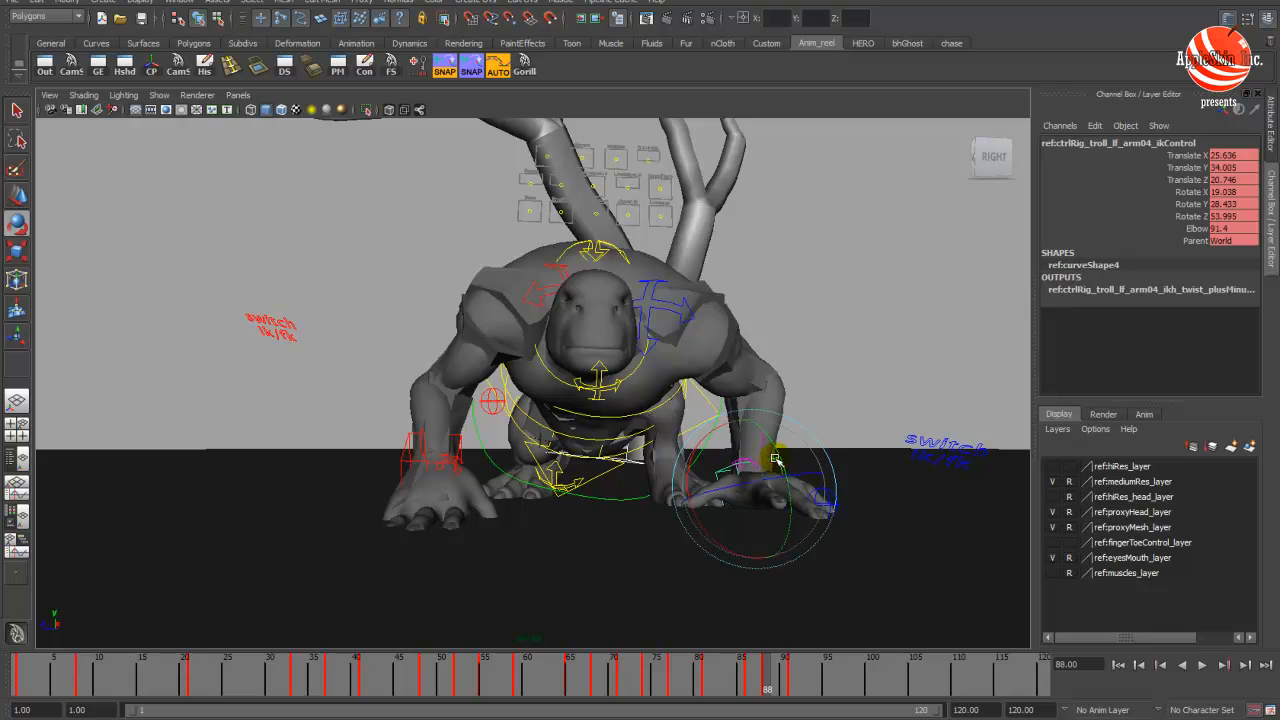
{"action": "key", "text": "w"}
{"action": "middle_click_drag", "start_coordinate": [817, 434], "coordinate": [815, 449]}
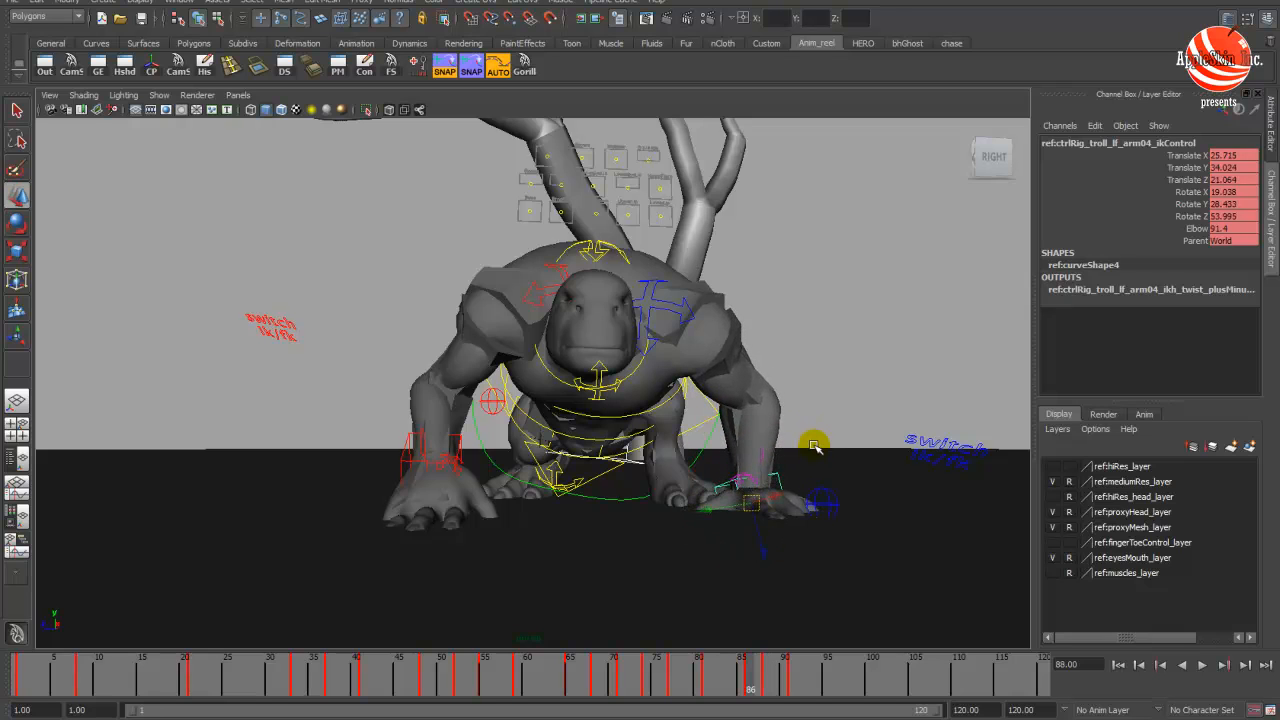
- Step back and forth through the left arm IK control's keys between frames 86 and 91 to check the hand motion
{"action": "key", "text": "comma"}
{"action": "key", "text": "period"}
{"action": "key", "text": "period"}
{"action": "key", "text": "period"}
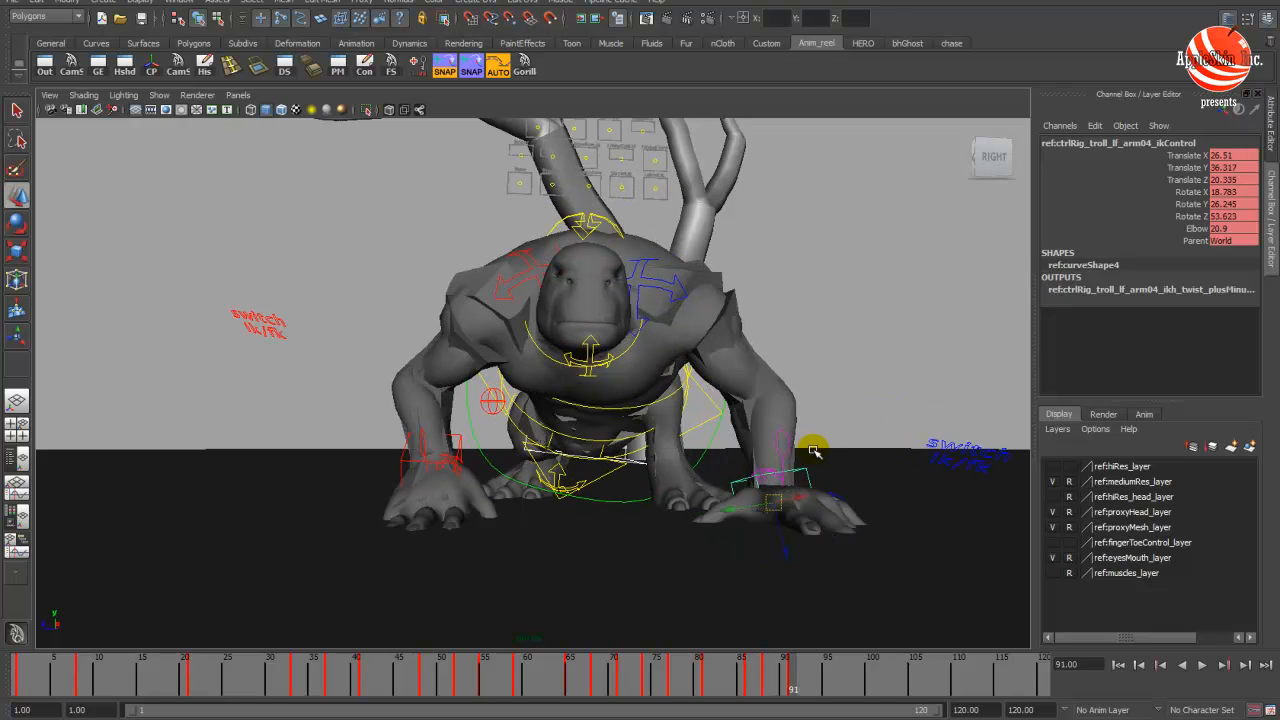
{"action": "key", "text": "period"}
{"action": "key", "text": "comma"}
{"action": "key", "text": "space"}
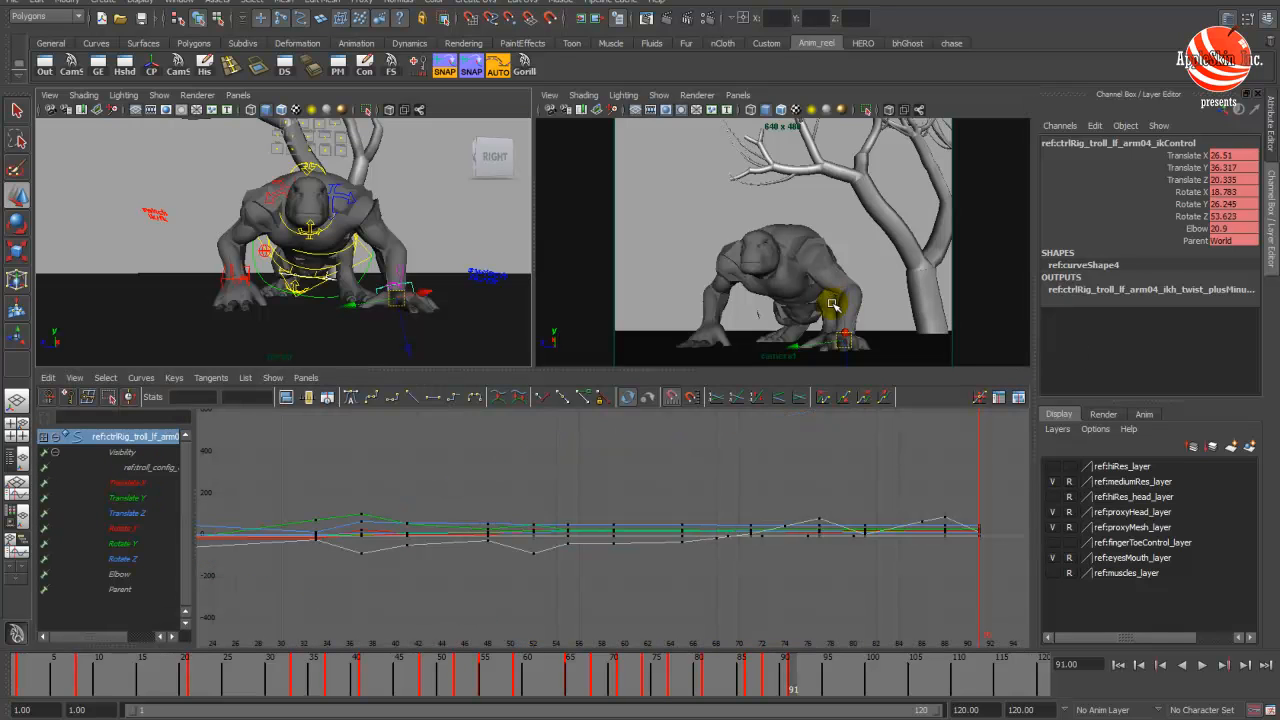
{"action": "key", "text": "space"}
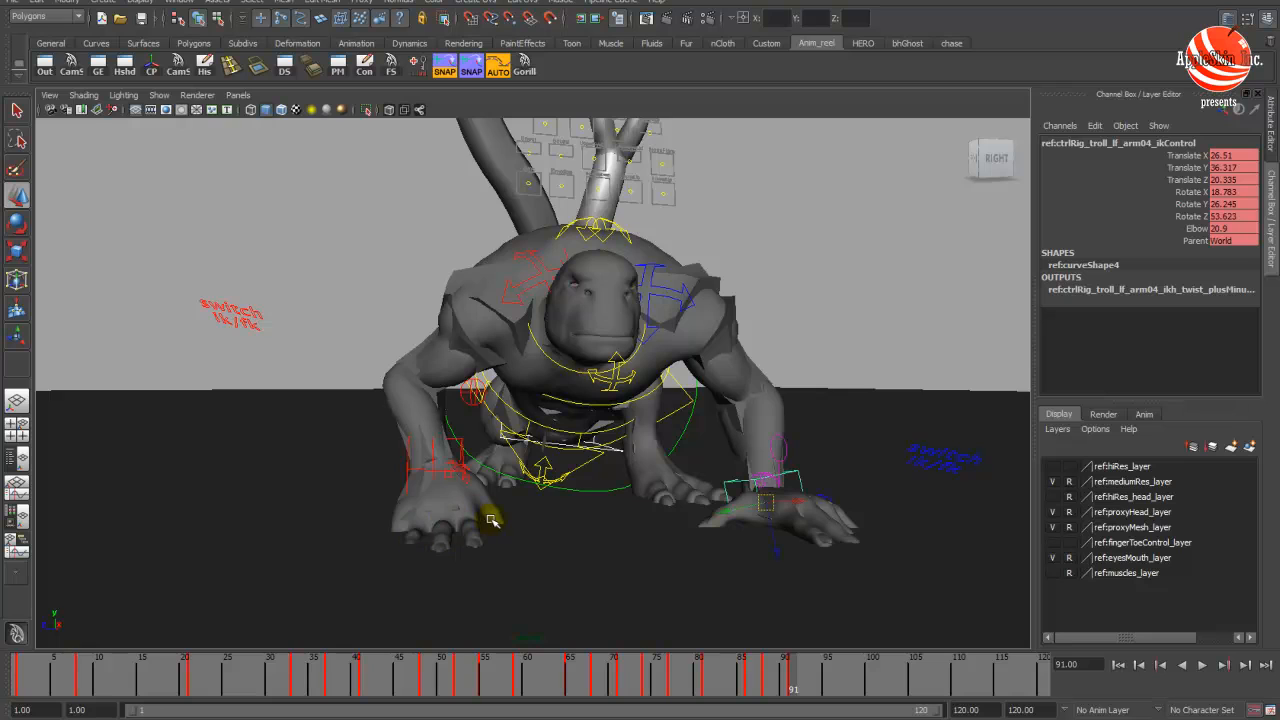
- Rotate the right clavicle control at frame 91 to about 28.5, 21.8, 74.5, judging the pose through the shot camera
{"action": "middle_click_drag", "start_coordinate": [491, 519], "coordinate": [381, 532], "text": "alt"}
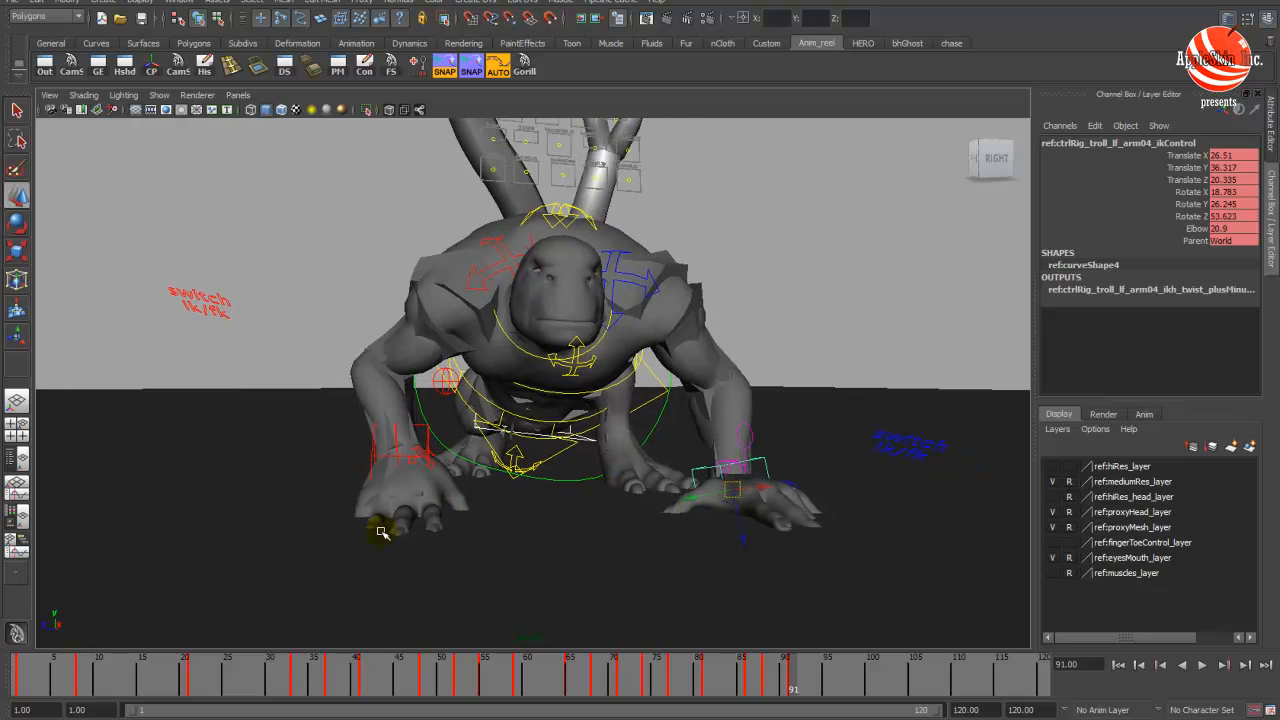
{"action": "left_click", "coordinate": [484, 278]}
{"action": "key", "text": "space"}
{"action": "key", "text": "space"}
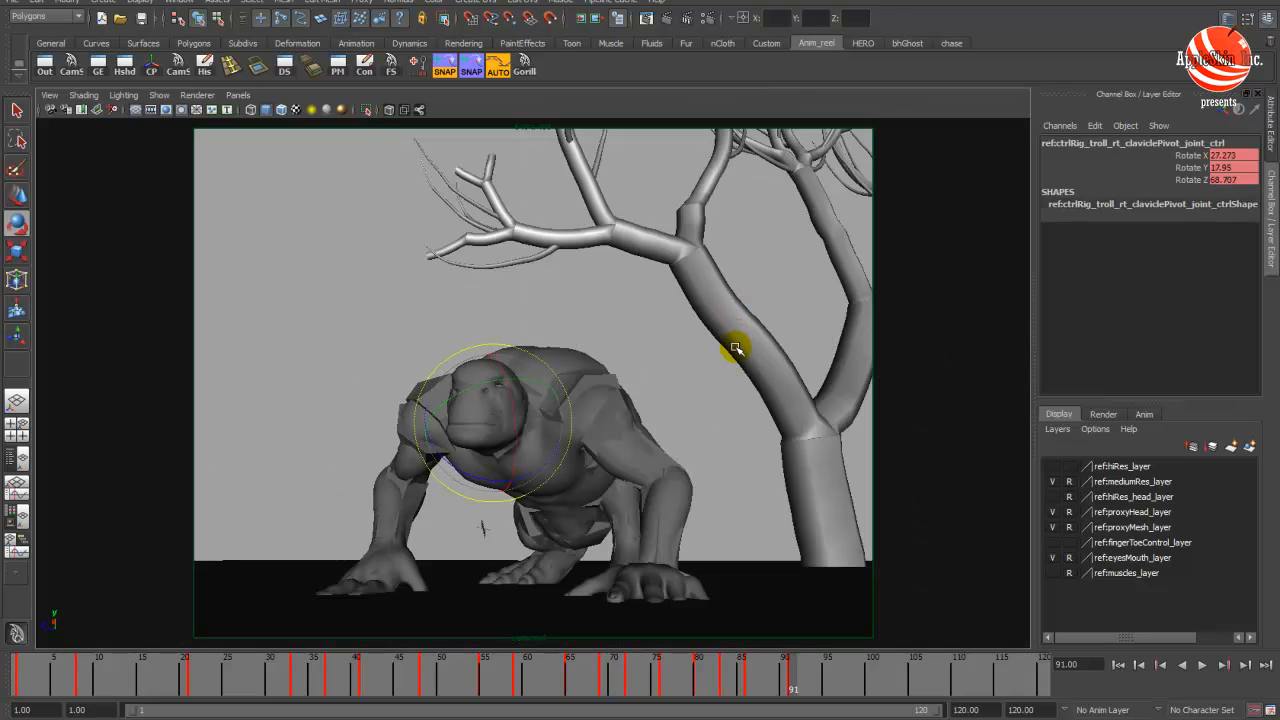
{"action": "left_click_drag", "start_coordinate": [466, 422], "coordinate": [466, 421]}
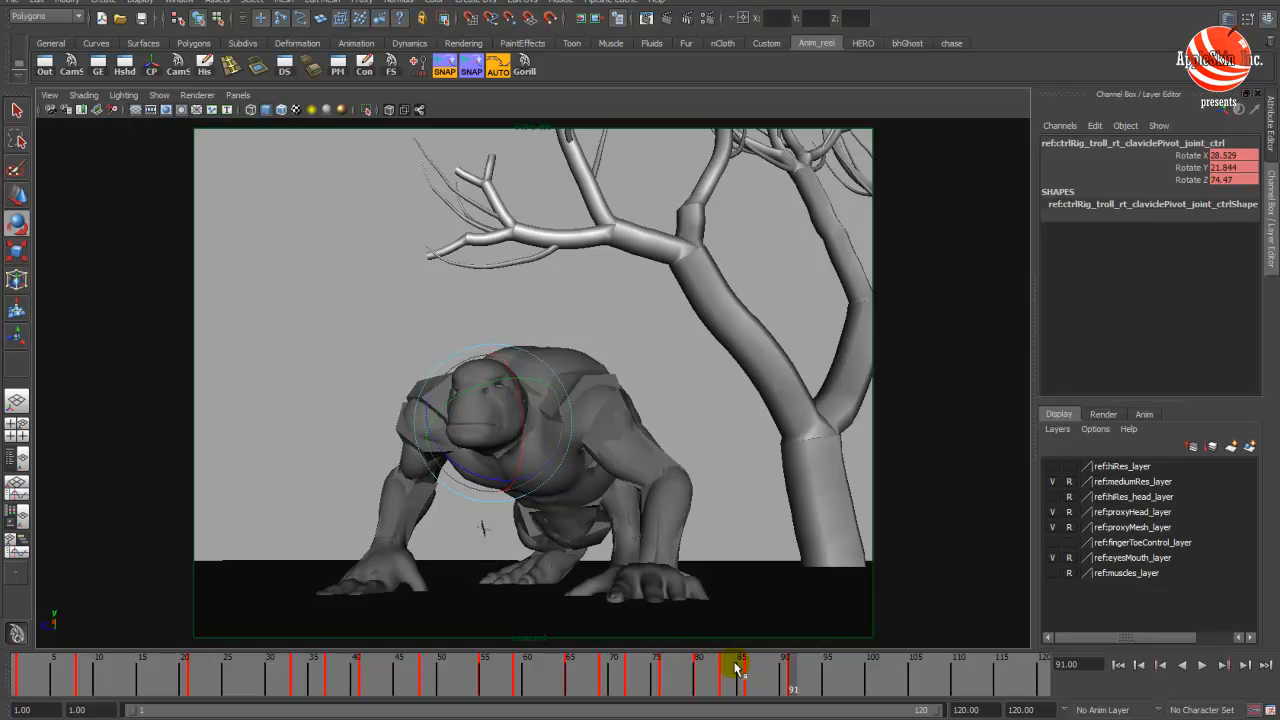
- Review the arms around frame 82 and play the animation from frame 1 through the shot camera
{"action": "mouse_move", "coordinate": [736, 668]}
{"action": "left_mouse_down"}
{"action": "mouse_move", "coordinate": [757, 680]}
{"action": "mouse_move", "coordinate": [700, 674]}
{"action": "mouse_move", "coordinate": [680, 686]}
{"action": "mouse_move", "coordinate": [714, 680]}
{"action": "left_mouse_up"}
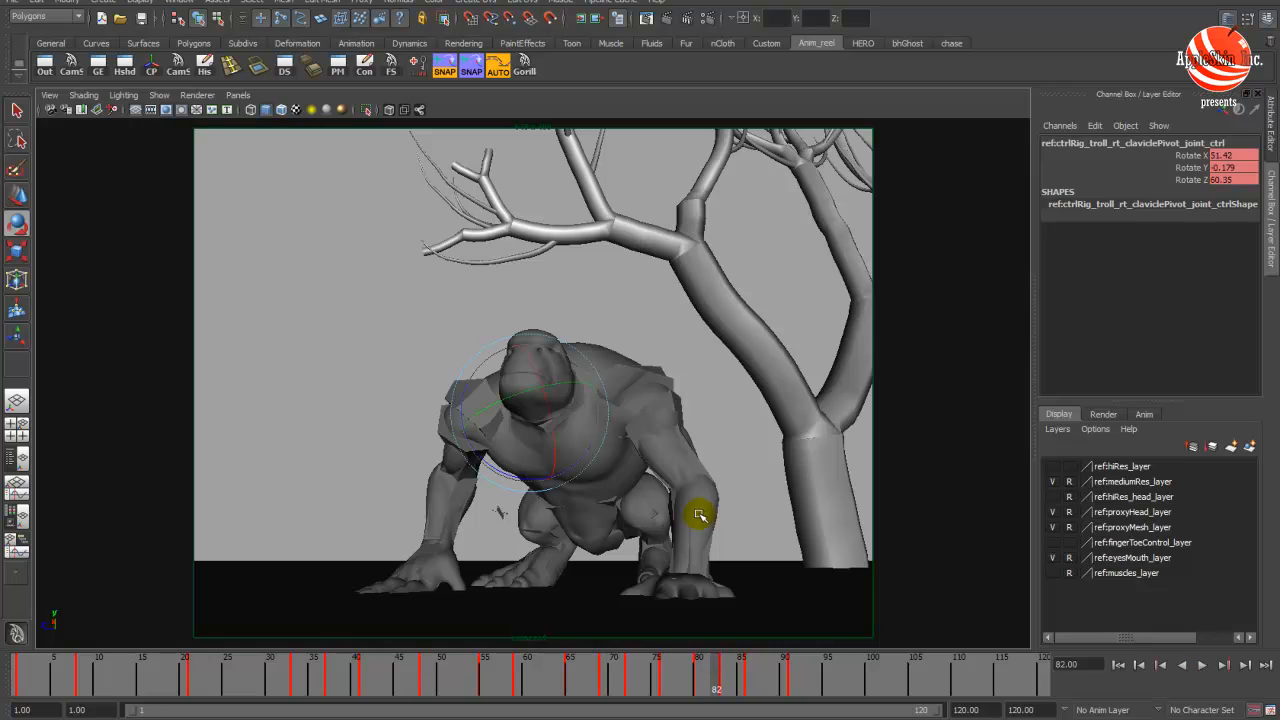
{"action": "key", "text": "space"}
{"action": "left_click", "coordinate": [351, 282]}
{"action": "key", "text": "space"}
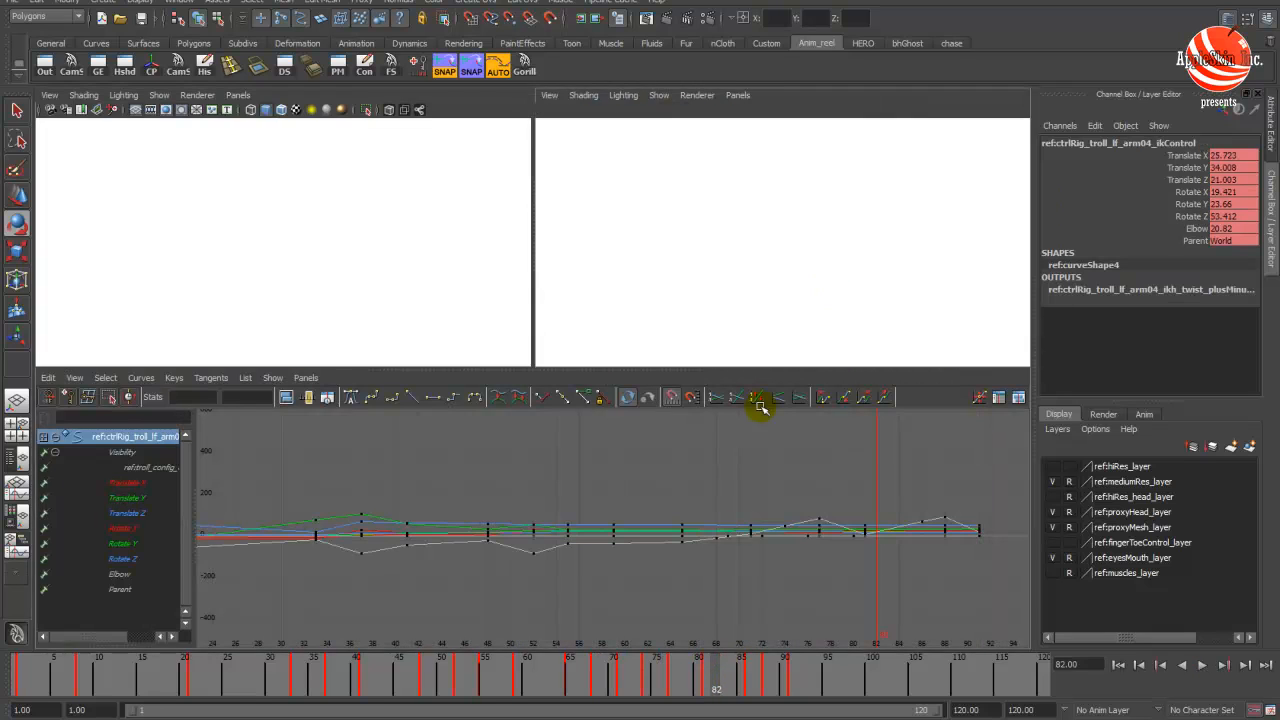
{"action": "left_click_drag", "start_coordinate": [731, 679], "coordinate": [690, 684]}
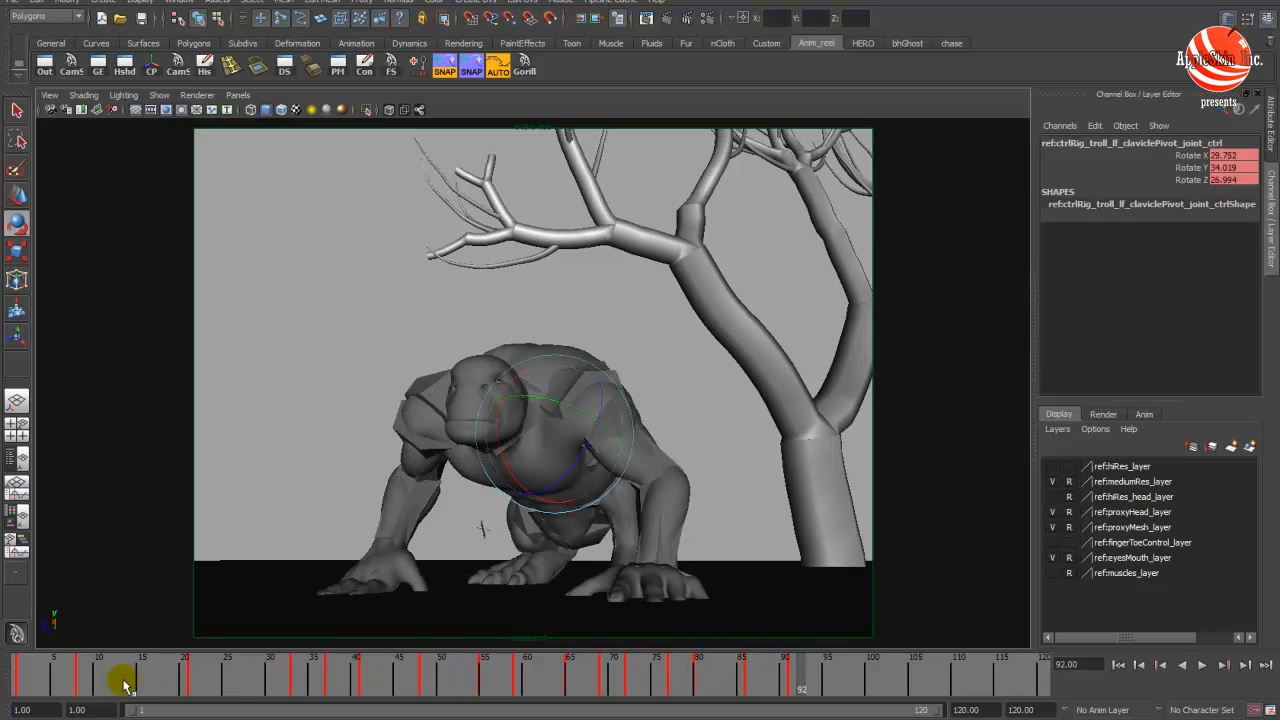
{"action": "mouse_move", "coordinate": [125, 685]}
{"action": "left_mouse_down"}
{"action": "mouse_move", "coordinate": [567, 680]}
{"action": "mouse_move", "coordinate": [18, 680]}
{"action": "left_mouse_up"}
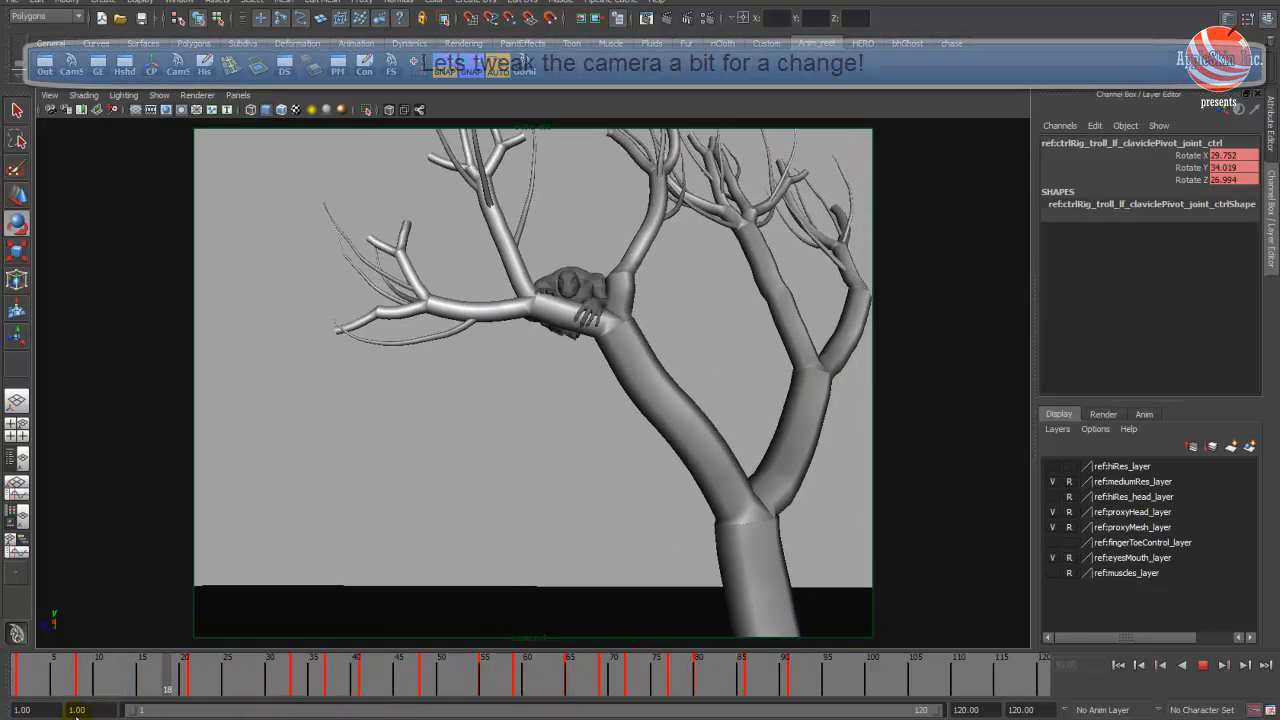
- Select camera1 and scrub through its animation from frame 1 to frame 120 to check the framing
{"action": "left_click", "coordinate": [48, 110]}
{"action": "left_click_drag", "start_coordinate": [1182, 156], "coordinate": [1178, 267]}
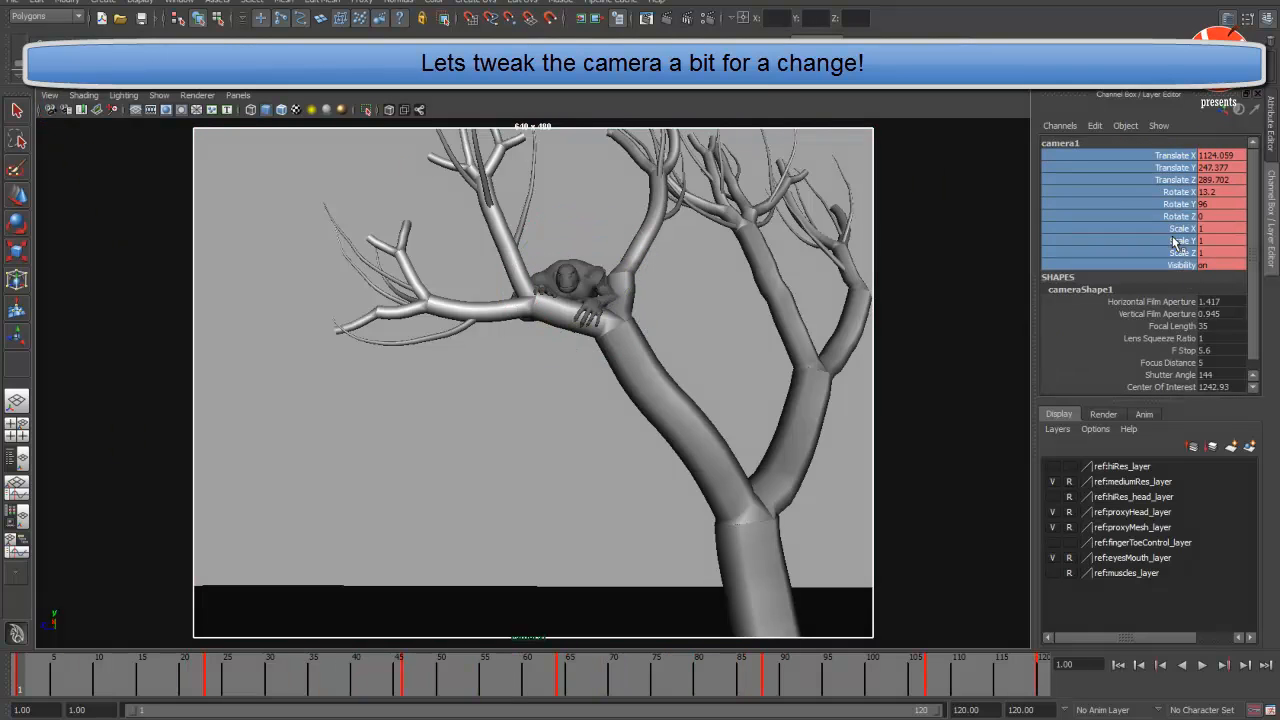
{"action": "left_click", "coordinate": [1174, 241]}
{"action": "mouse_move", "coordinate": [83, 687]}
{"action": "left_mouse_down"}
{"action": "mouse_move", "coordinate": [171, 683]}
{"action": "mouse_move", "coordinate": [62, 683]}
{"action": "left_mouse_up"}
{"action": "left_click_drag", "start_coordinate": [183, 693], "coordinate": [408, 678]}
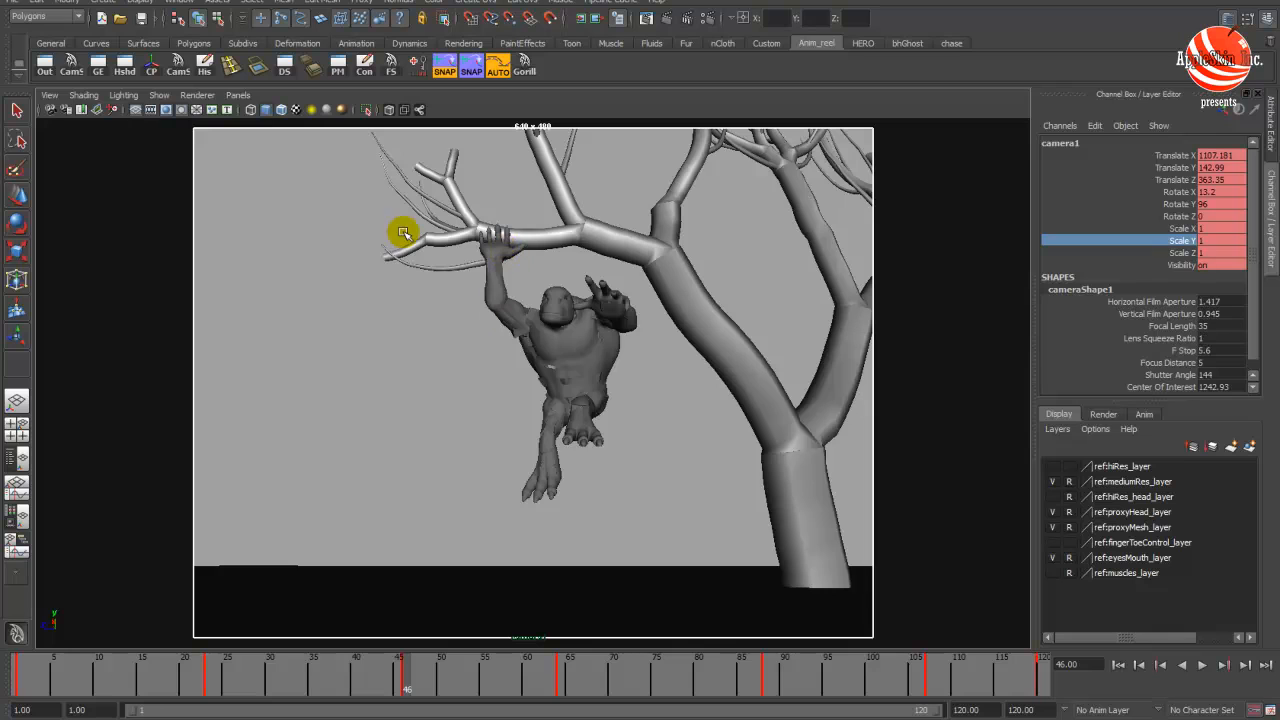
{"action": "left_click_drag", "start_coordinate": [382, 672], "coordinate": [548, 660]}
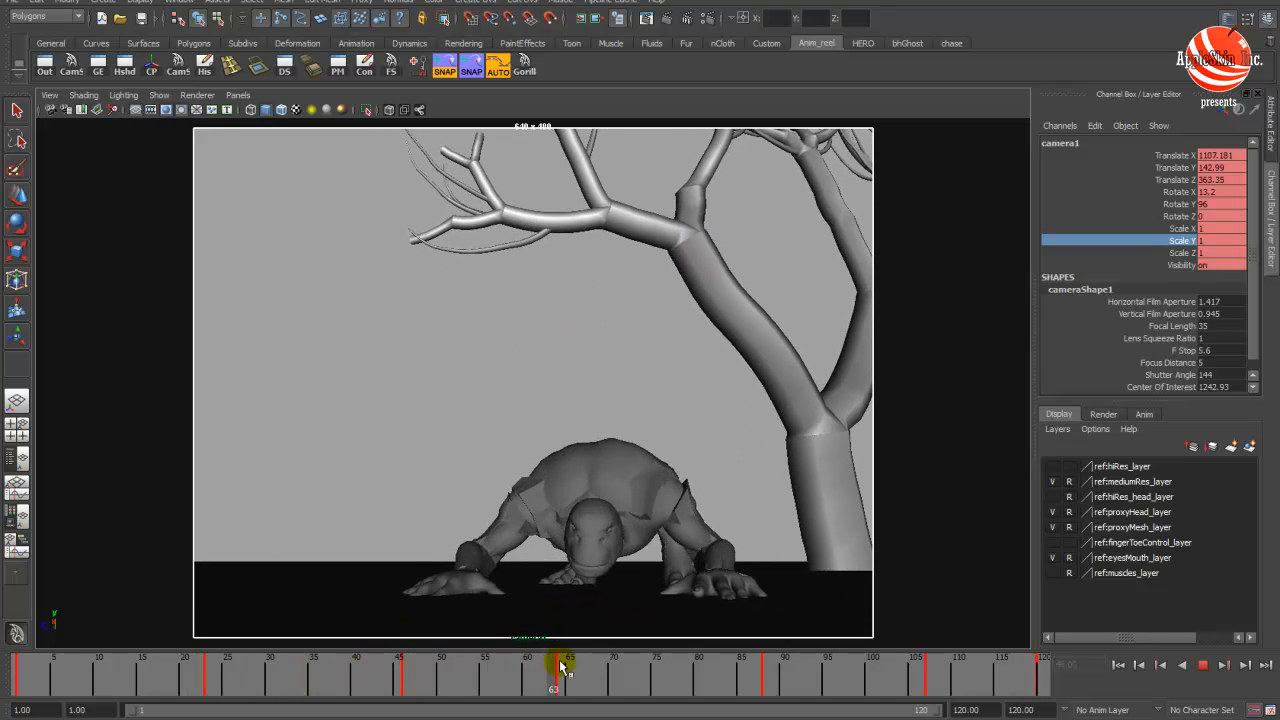
{"action": "left_click_drag", "start_coordinate": [640, 683], "coordinate": [1086, 677]}
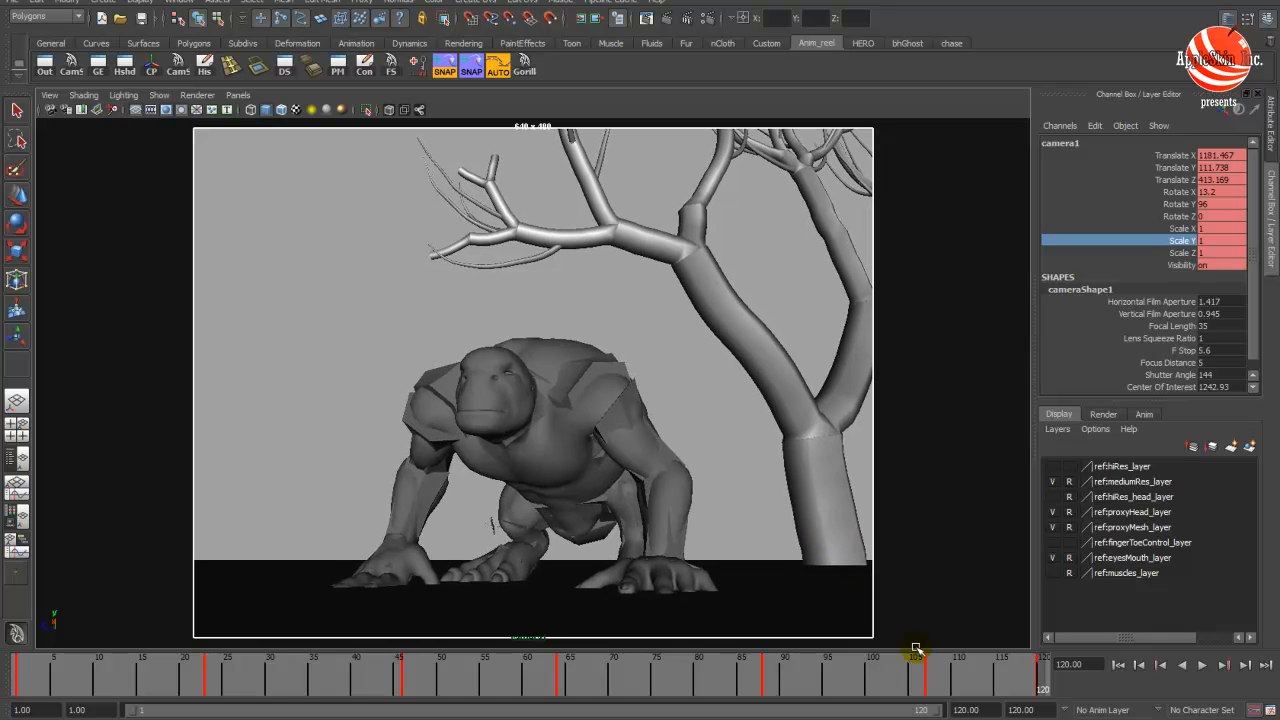
- Review the camera move over the final frames and flatten the tangents of camera1's keys at frames 107 and 120
{"action": "mouse_move", "coordinate": [1000, 688]}
{"action": "left_mouse_down"}
{"action": "mouse_move", "coordinate": [643, 674]}
{"action": "mouse_move", "coordinate": [987, 688]}
{"action": "left_mouse_up"}
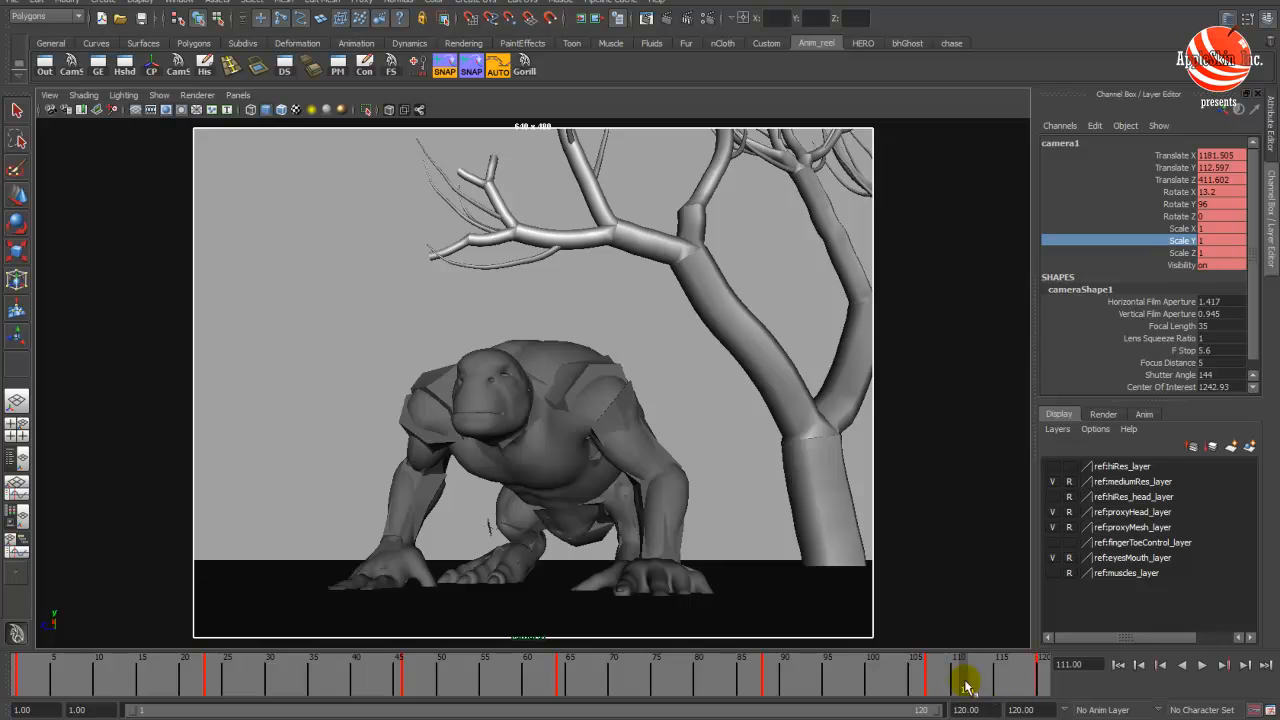
{"action": "left_click_drag", "start_coordinate": [966, 686], "coordinate": [930, 680]}
{"action": "mouse_move", "coordinate": [1036, 688]}
{"action": "left_mouse_down"}
{"action": "mouse_move", "coordinate": [966, 677]}
{"action": "mouse_move", "coordinate": [1088, 677]}
{"action": "mouse_move", "coordinate": [924, 680]}
{"action": "left_mouse_up"}
{"action": "key", "text": "space"}
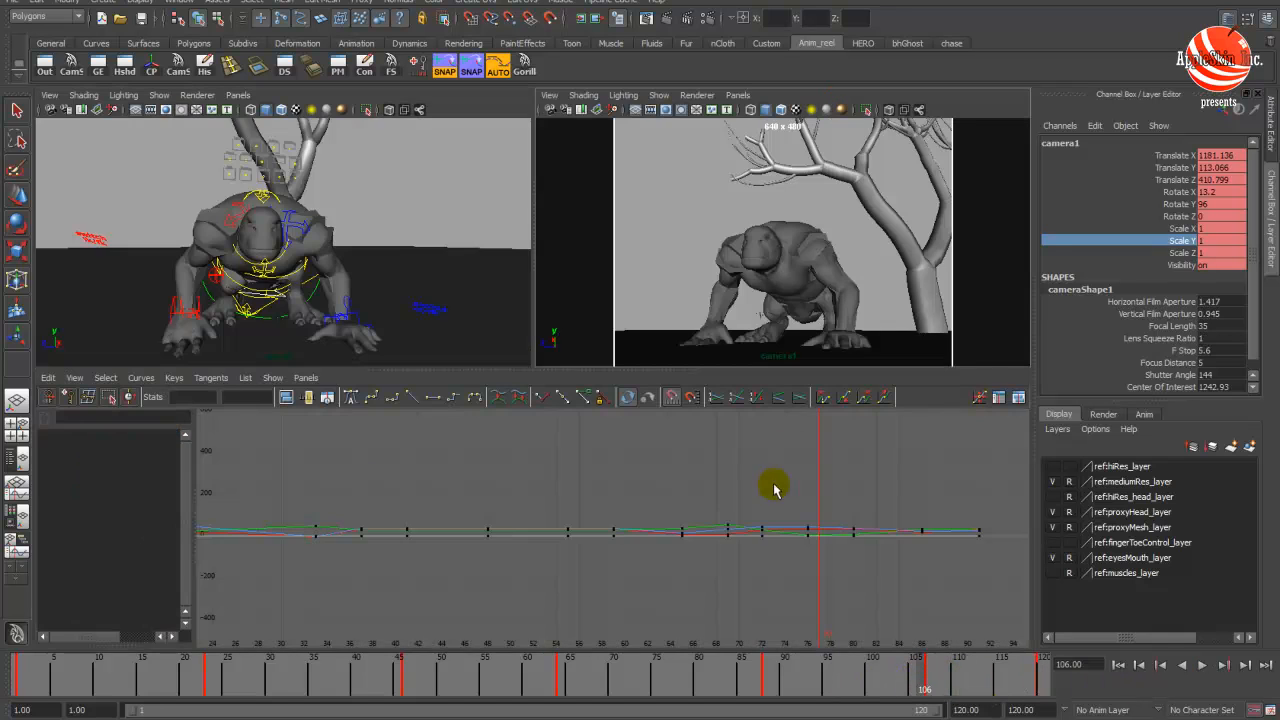
{"action": "left_click_drag", "start_coordinate": [845, 427], "coordinate": [938, 592]}
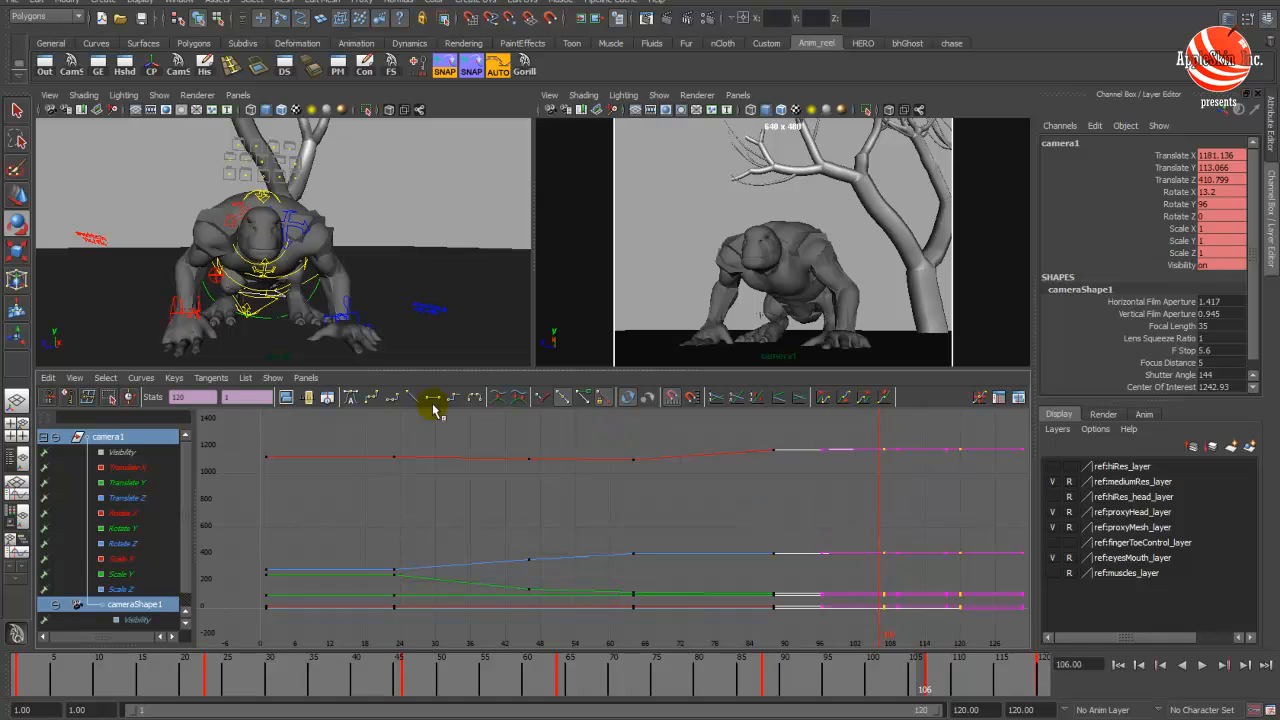
{"action": "key", "text": "Delete"}
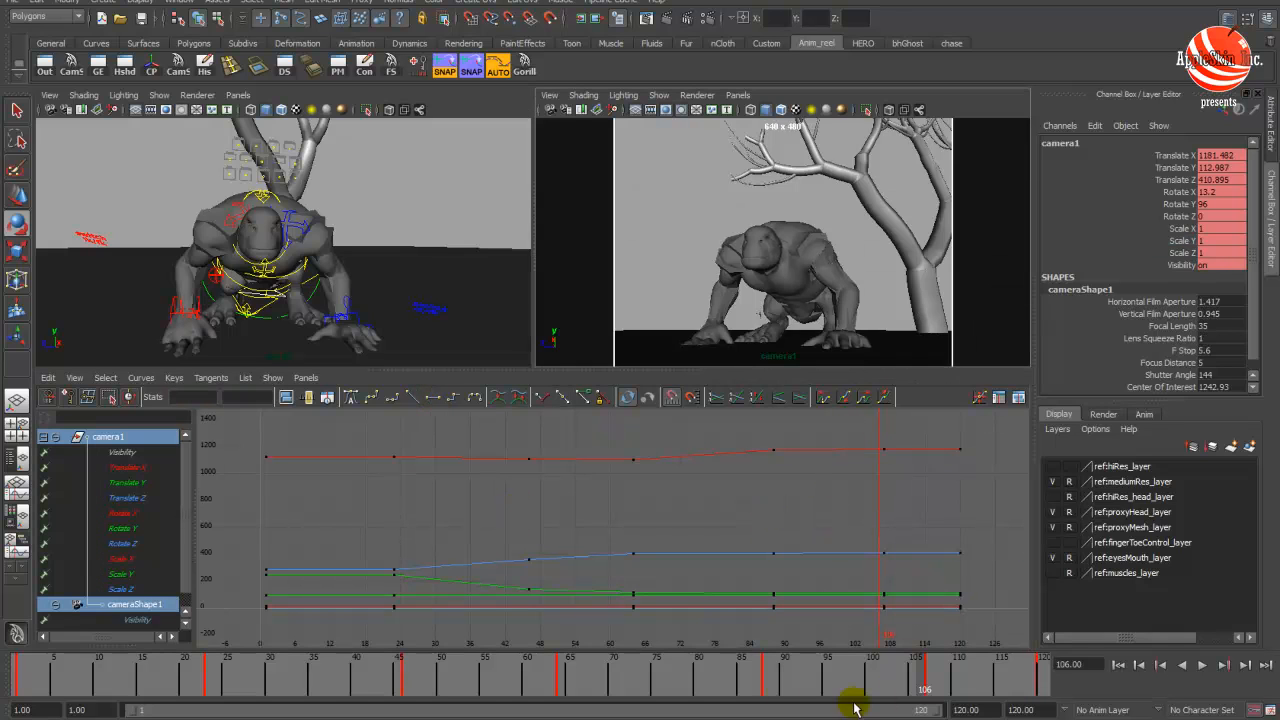
- Key camera1 at frame 107 and key a nearly identical position at frame 120 so the camera holds still at the end
{"action": "key", "text": "space"}
{"action": "left_click_drag", "start_coordinate": [815, 686], "coordinate": [920, 684]}
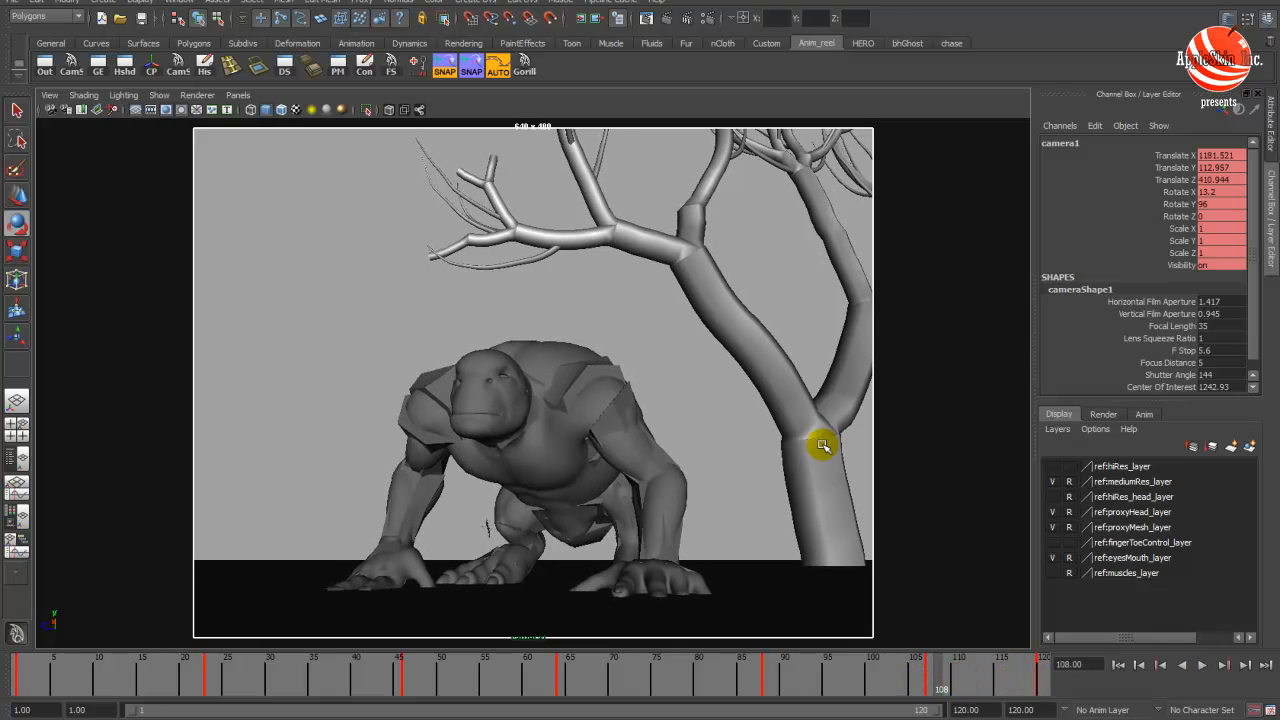
{"action": "key", "text": "space"}
{"action": "left_click_drag", "start_coordinate": [925, 678], "coordinate": [930, 678]}
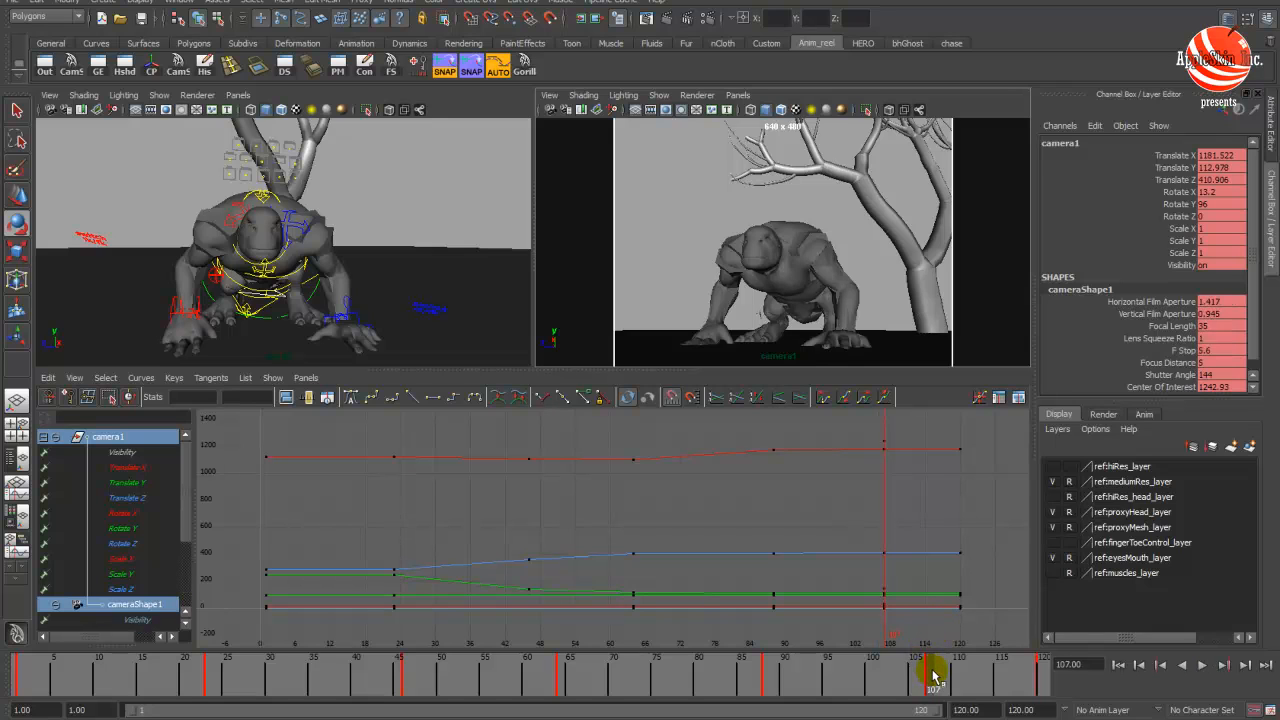
{"action": "key", "text": "alt+v"}
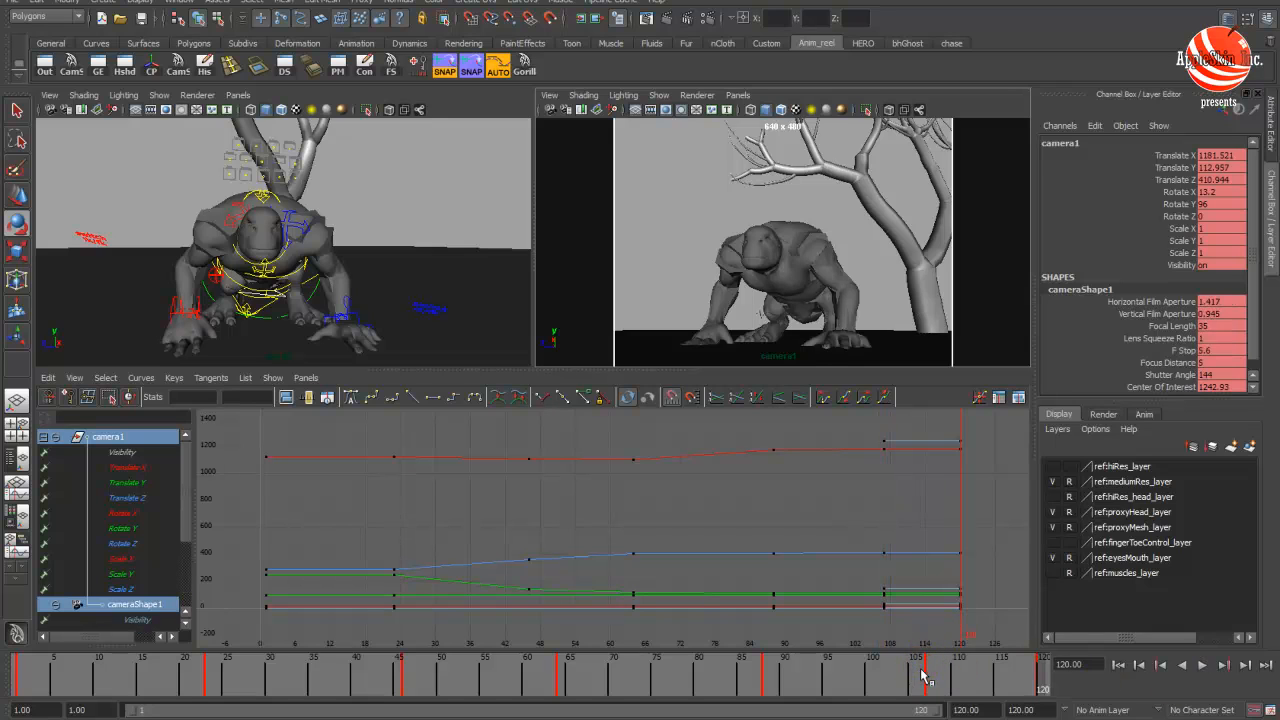
{"action": "key", "text": "space"}
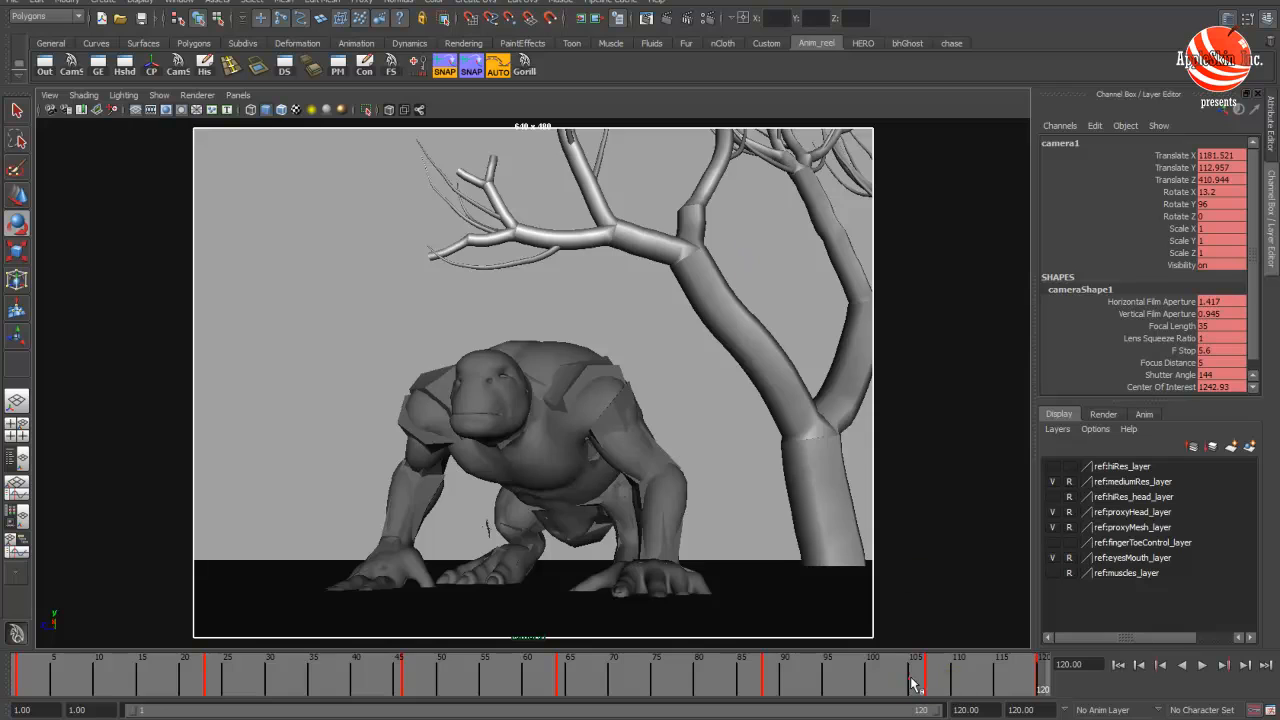
{"action": "mouse_move", "coordinate": [912, 683]}
{"action": "left_mouse_down"}
{"action": "mouse_move", "coordinate": [1006, 677]}
{"action": "mouse_move", "coordinate": [943, 677]}
{"action": "mouse_move", "coordinate": [1025, 695]}
{"action": "mouse_move", "coordinate": [912, 692]}
{"action": "mouse_move", "coordinate": [1036, 684]}
{"action": "left_mouse_up"}
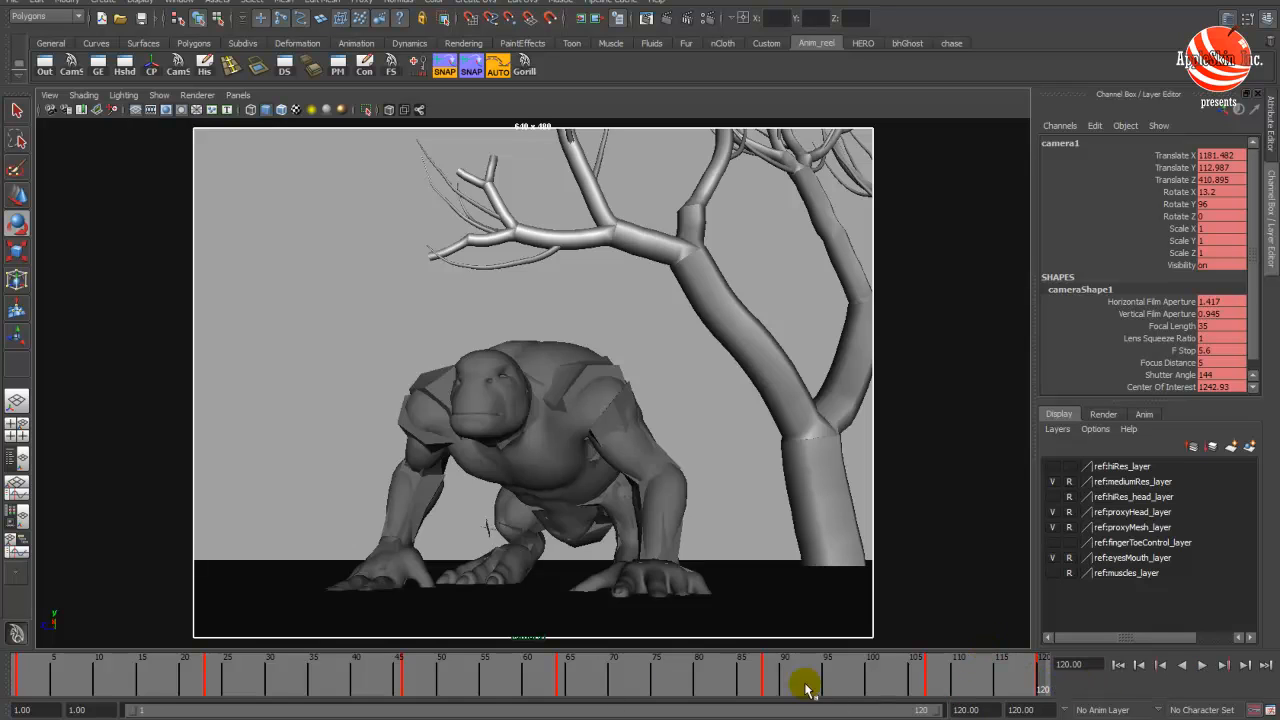
{"action": "left_click_drag", "start_coordinate": [805, 688], "coordinate": [992, 672]}
- Try rotating the spine03 control at frame 114 while viewing the troll from the side, and undo the rotation
{"action": "key", "text": "space"}
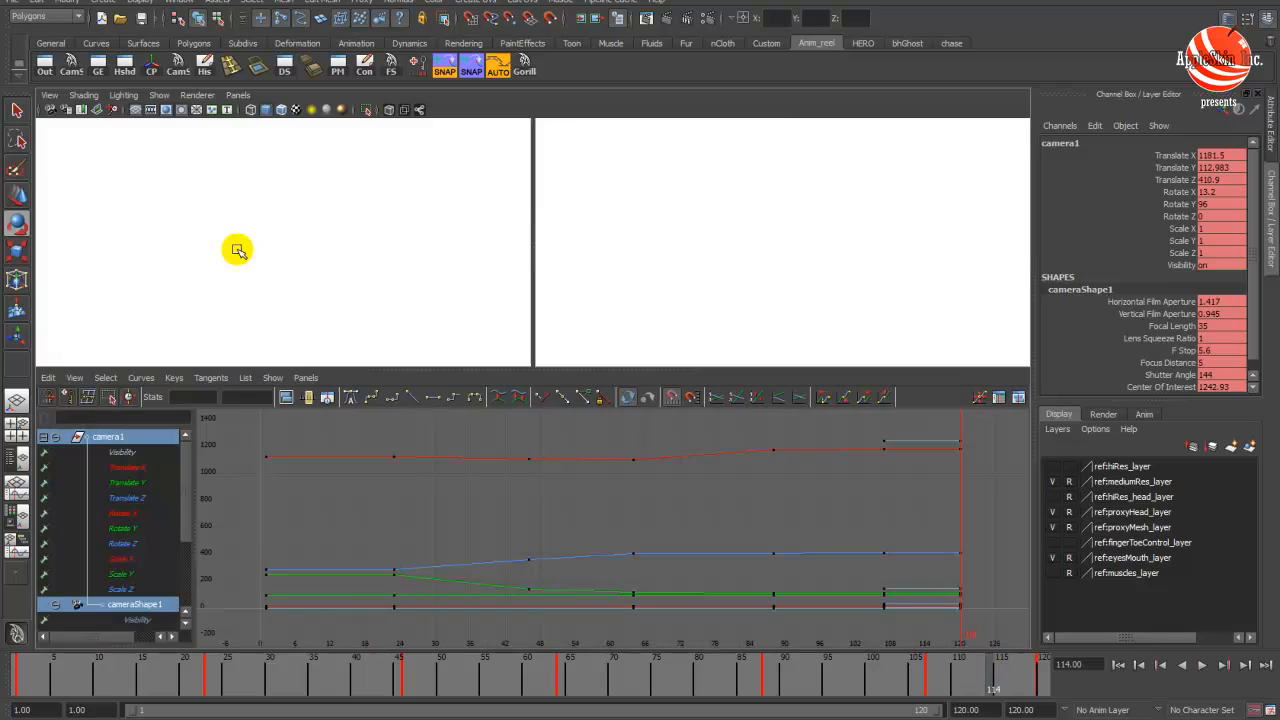
{"action": "key", "text": "space"}
{"action": "mouse_move", "coordinate": [510, 284]}
{"action": "left_mouse_down", "text": "alt"}
{"action": "mouse_move", "coordinate": [405, 262]}
{"action": "mouse_move", "coordinate": [254, 266]}
{"action": "mouse_move", "coordinate": [459, 314]}
{"action": "left_mouse_up", "text": "alt"}
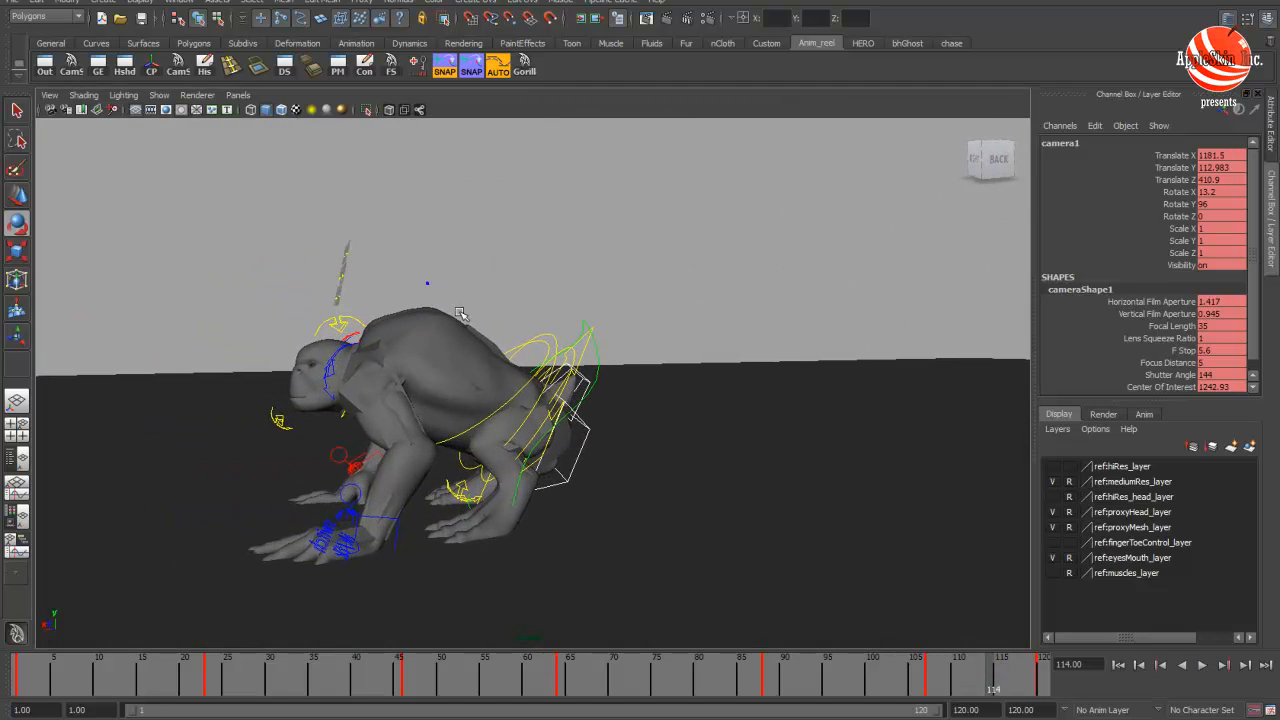
{"action": "left_click", "coordinate": [506, 405]}
{"action": "left_click_drag", "start_coordinate": [578, 402], "coordinate": [582, 393], "text": "alt"}
{"action": "middle_click_drag", "start_coordinate": [667, 328], "coordinate": [661, 316]}
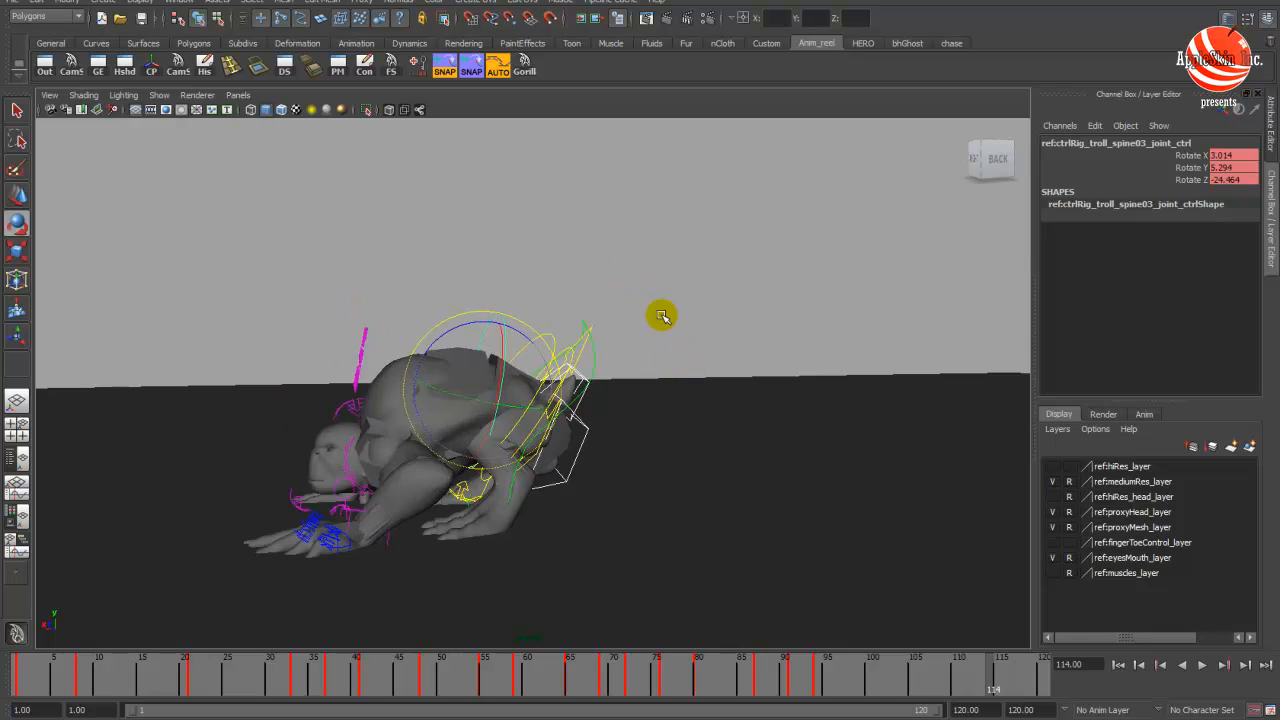
{"action": "key", "text": "z"}
- Play the landing through the shot camera and rotate the spine03 control at frame 69 to about 17.1, 0.0, -32.4
{"action": "key", "text": "space"}
{"action": "key", "text": "space"}
{"action": "left_click", "coordinate": [467, 686]}
{"action": "key", "text": "alt+v"}
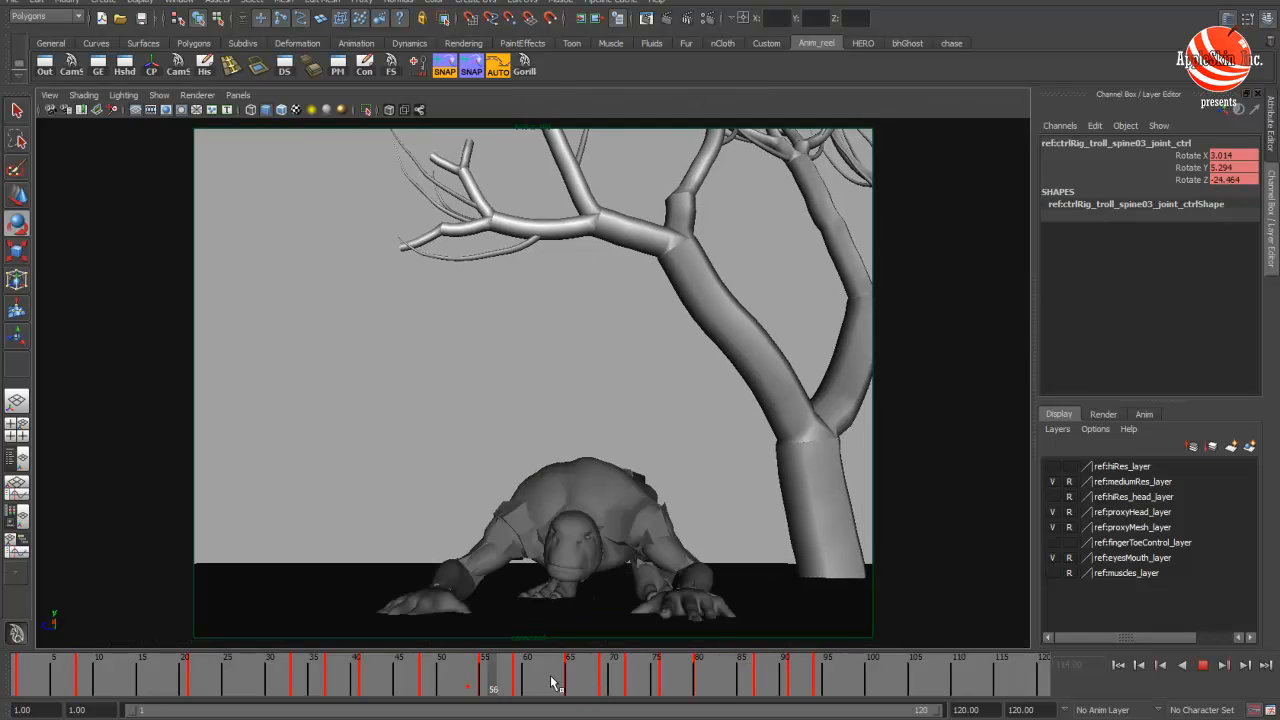
{"action": "left_click_drag", "start_coordinate": [625, 655], "coordinate": [604, 674]}
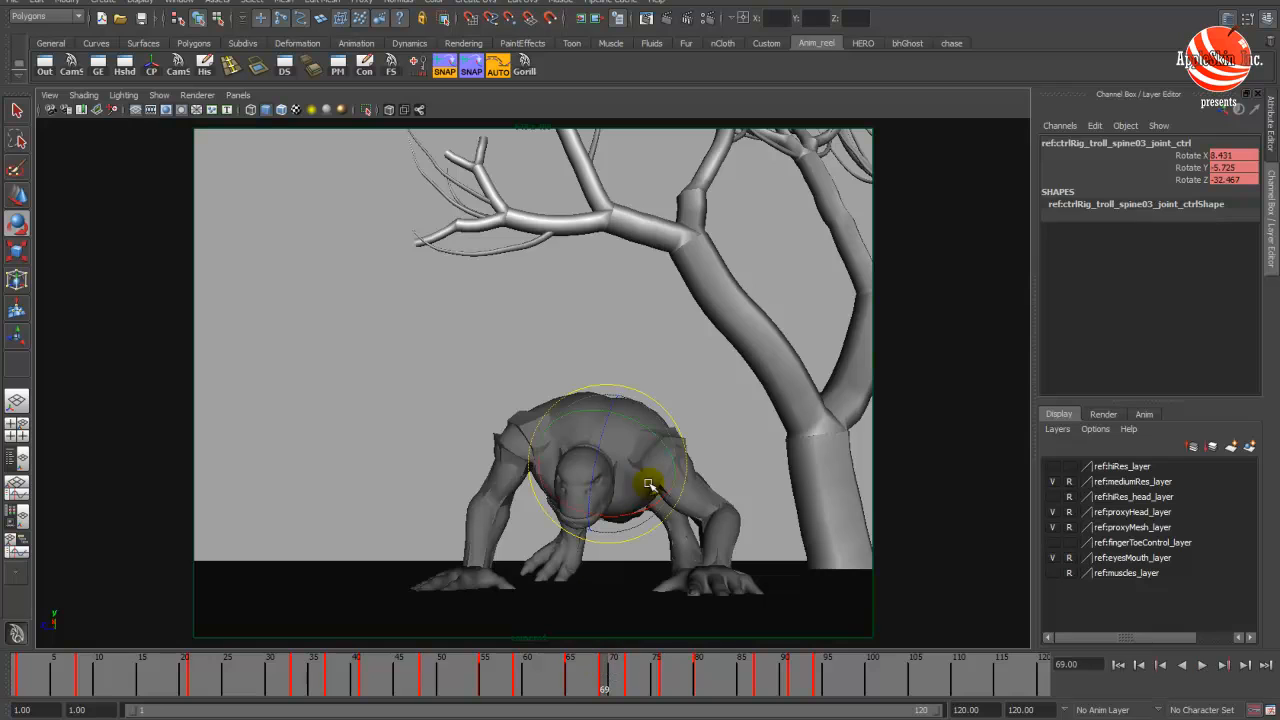
{"action": "left_click_drag", "start_coordinate": [648, 484], "coordinate": [612, 608]}
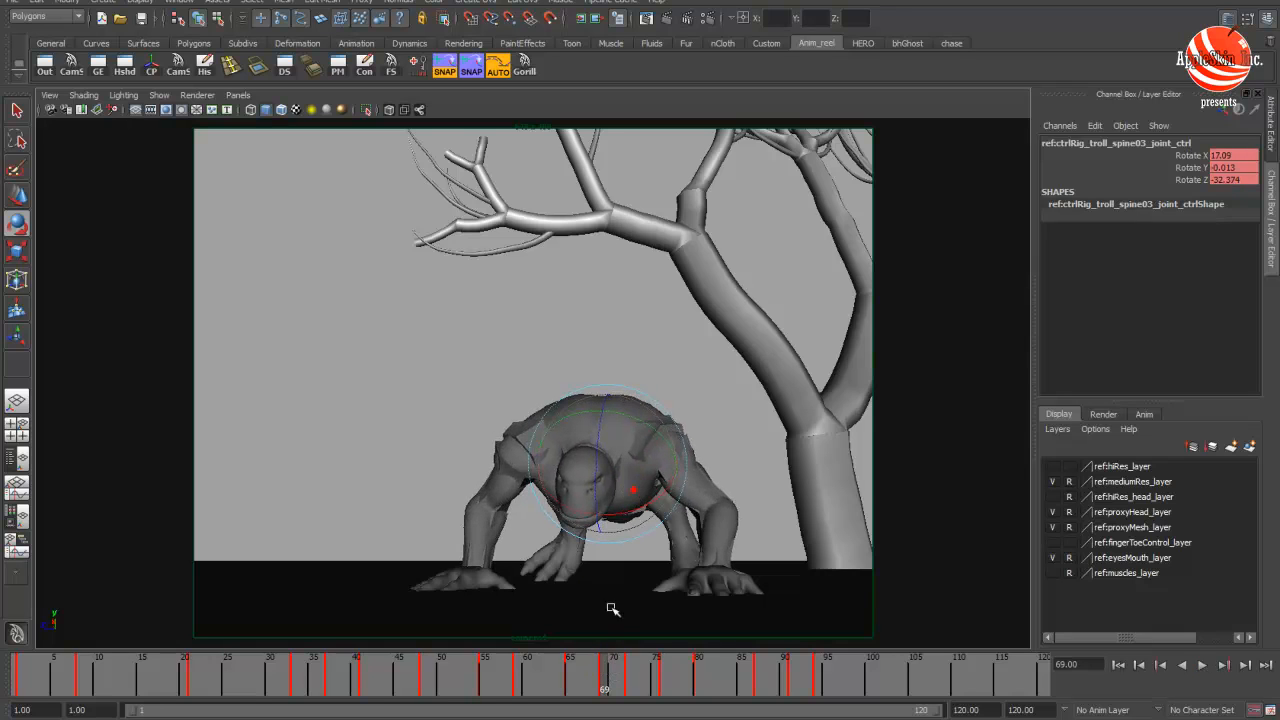
- Replace the spine03 control's key at frame 72 with a rotation of about 25.5, -1.6, -26.3 and play back the motion
{"action": "left_click", "coordinate": [493, 684]}
{"action": "key", "text": "alt+v"}
{"action": "left_click_drag", "start_coordinate": [590, 676], "coordinate": [632, 676]}
{"action": "right_click", "coordinate": [632, 679]}
{"action": "left_click", "coordinate": [663, 523]}
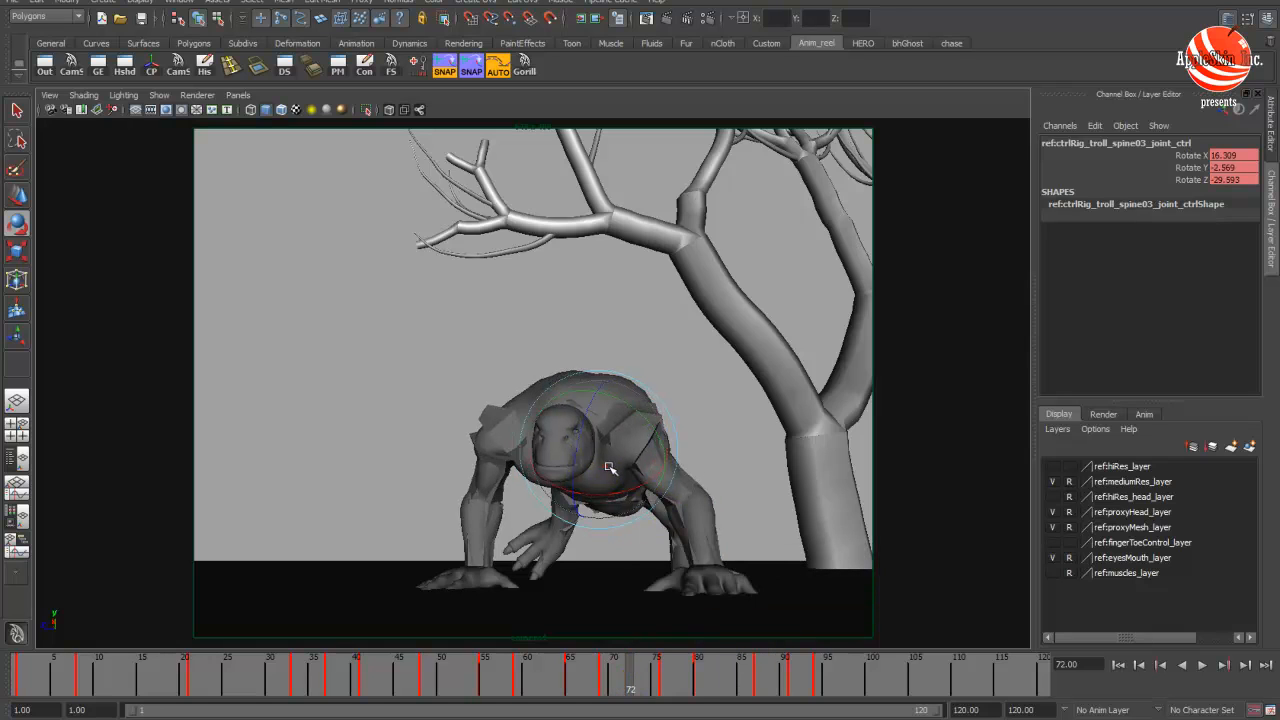
{"action": "left_click_drag", "start_coordinate": [609, 467], "coordinate": [597, 462]}
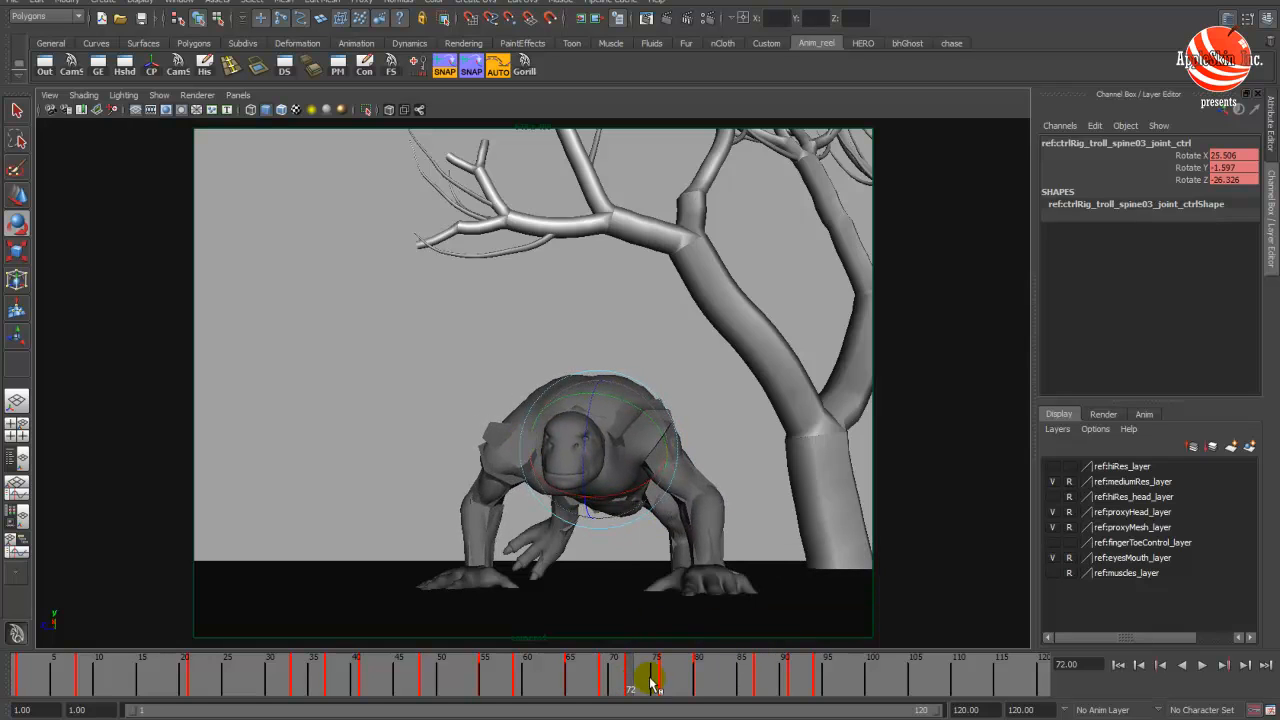
{"action": "key", "text": "alt+v"}
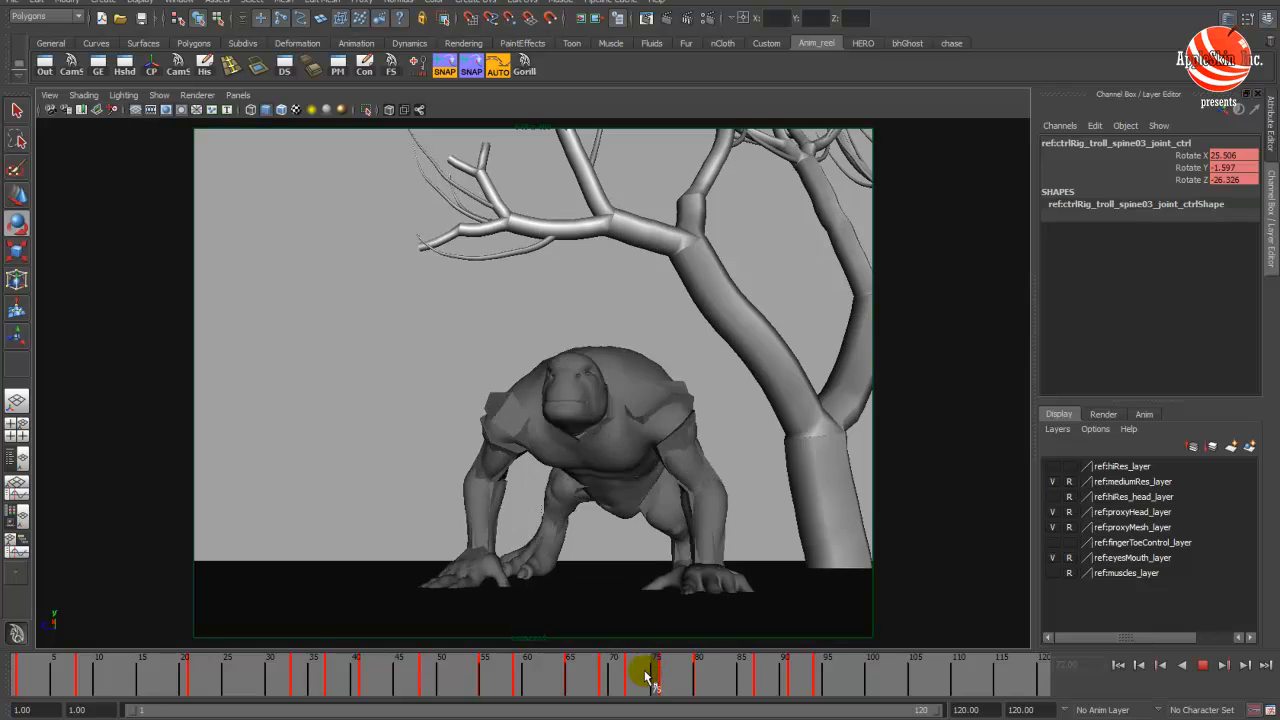
- Rotate the spine03 control at frame 76 and try a rotation of about 21.1, 3.1, -33.6 on it at frame 80
{"action": "mouse_move", "coordinate": [645, 677]}
{"action": "left_mouse_down"}
{"action": "mouse_move", "coordinate": [659, 680]}
{"action": "mouse_move", "coordinate": [630, 687]}
{"action": "mouse_move", "coordinate": [660, 687]}
{"action": "left_mouse_up"}
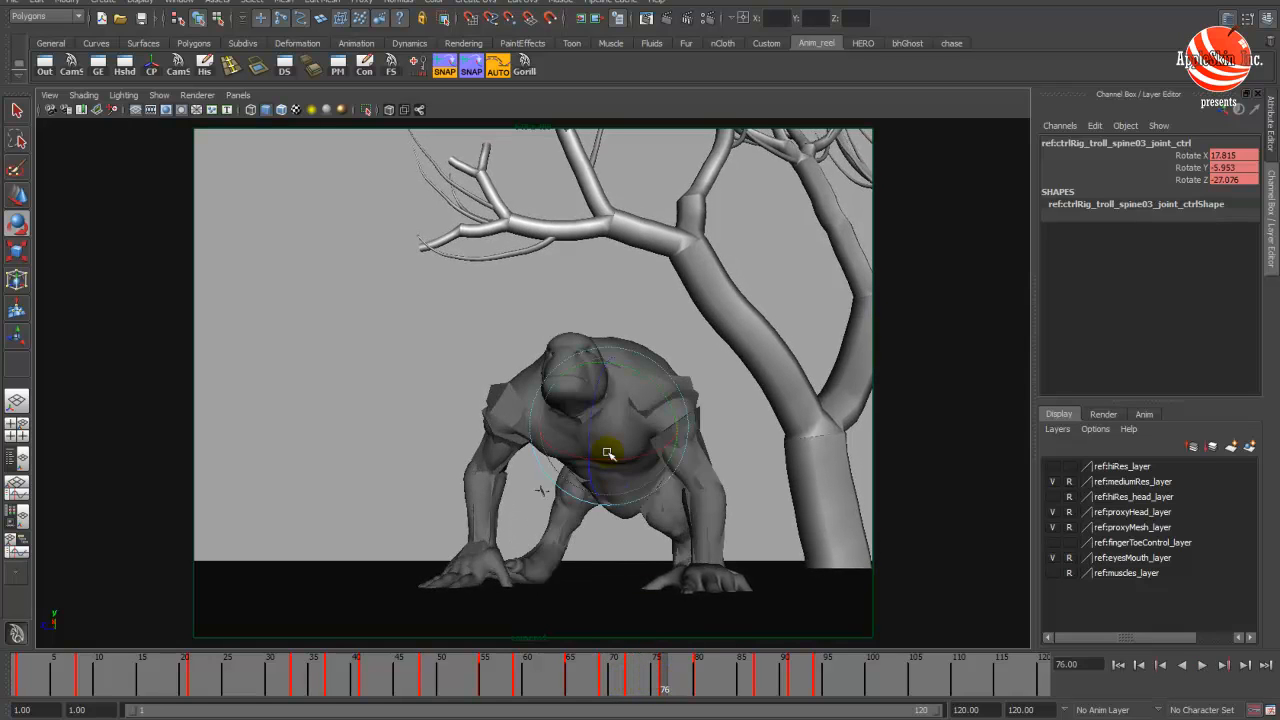
{"action": "left_click_drag", "start_coordinate": [608, 453], "coordinate": [593, 445]}
{"action": "left_click_drag", "start_coordinate": [583, 679], "coordinate": [698, 686]}
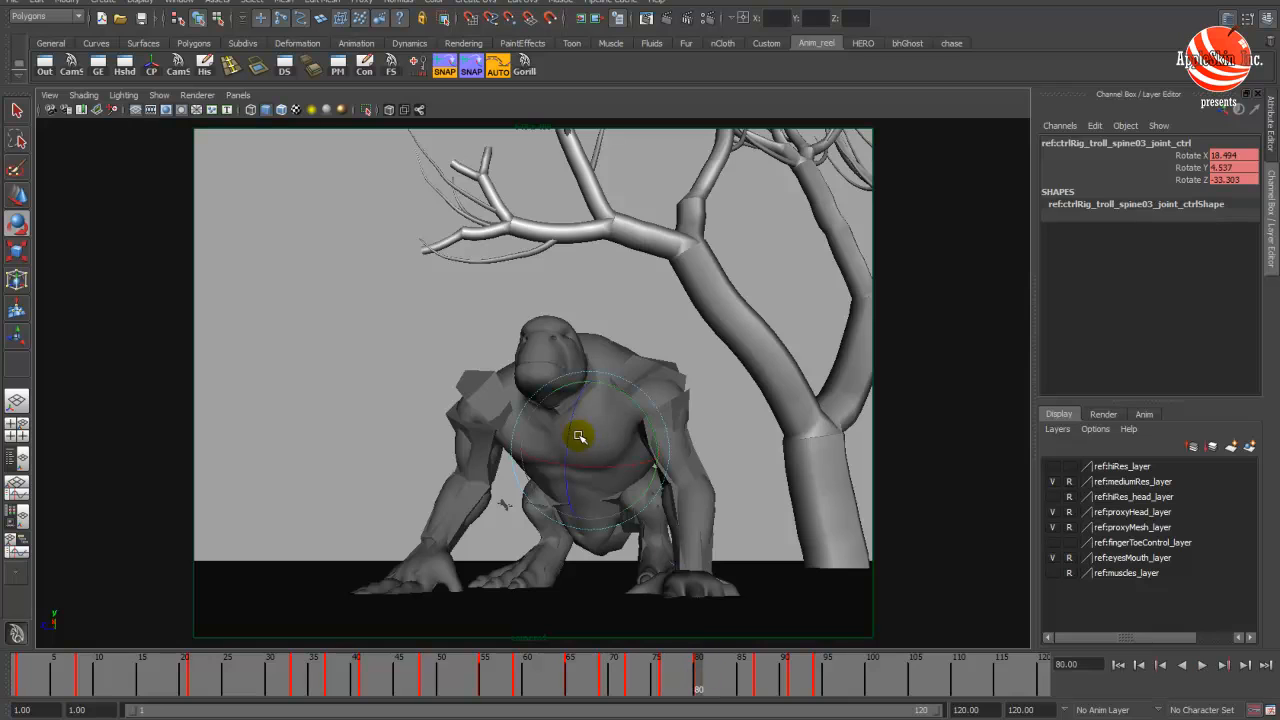
{"action": "left_click_drag", "start_coordinate": [582, 427], "coordinate": [582, 428]}
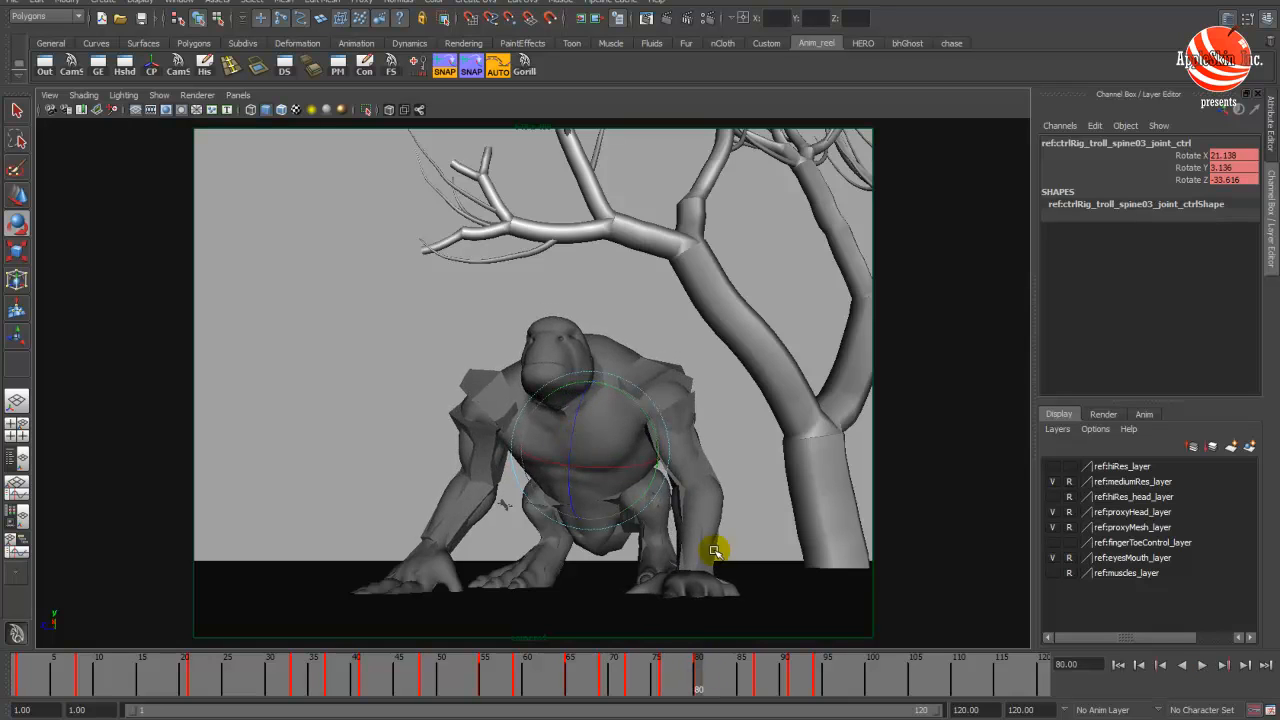
{"action": "left_click_drag", "start_coordinate": [630, 680], "coordinate": [692, 692]}
- Select the troll's COG control and adjust its rotation at frame 76 and, to about 64.1, -29.8, -18.0, at frame 80
{"action": "key", "text": "space"}
{"action": "left_click_drag", "start_coordinate": [226, 257], "coordinate": [320, 304], "text": "alt"}
{"action": "key", "text": "w"}
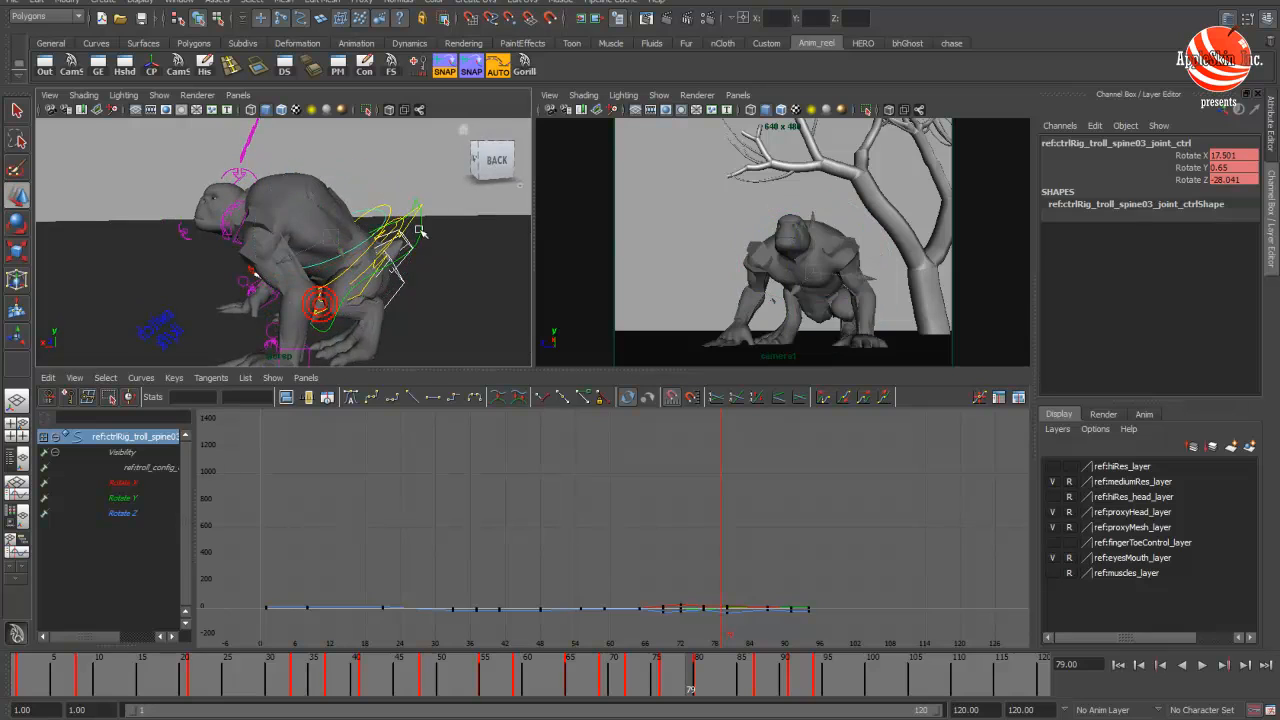
{"action": "left_click", "coordinate": [416, 213]}
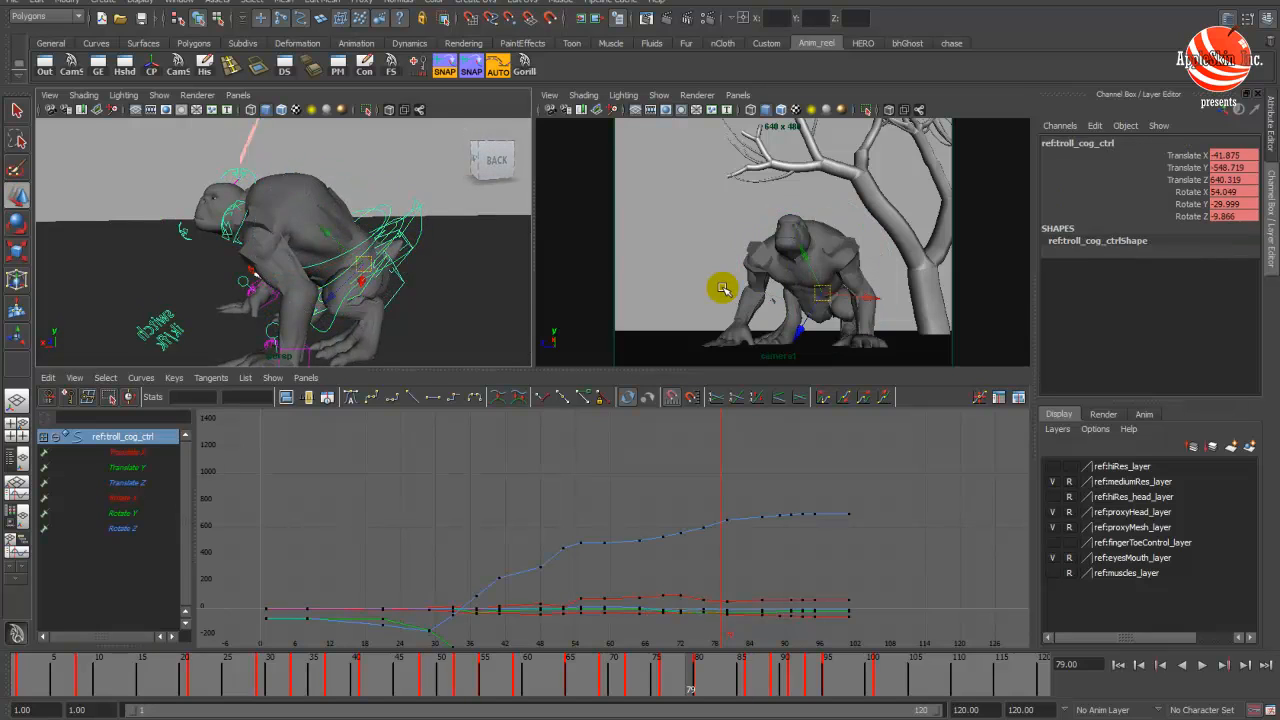
{"action": "key", "text": "space"}
{"action": "left_click", "coordinate": [585, 661]}
{"action": "key", "text": "alt+v"}
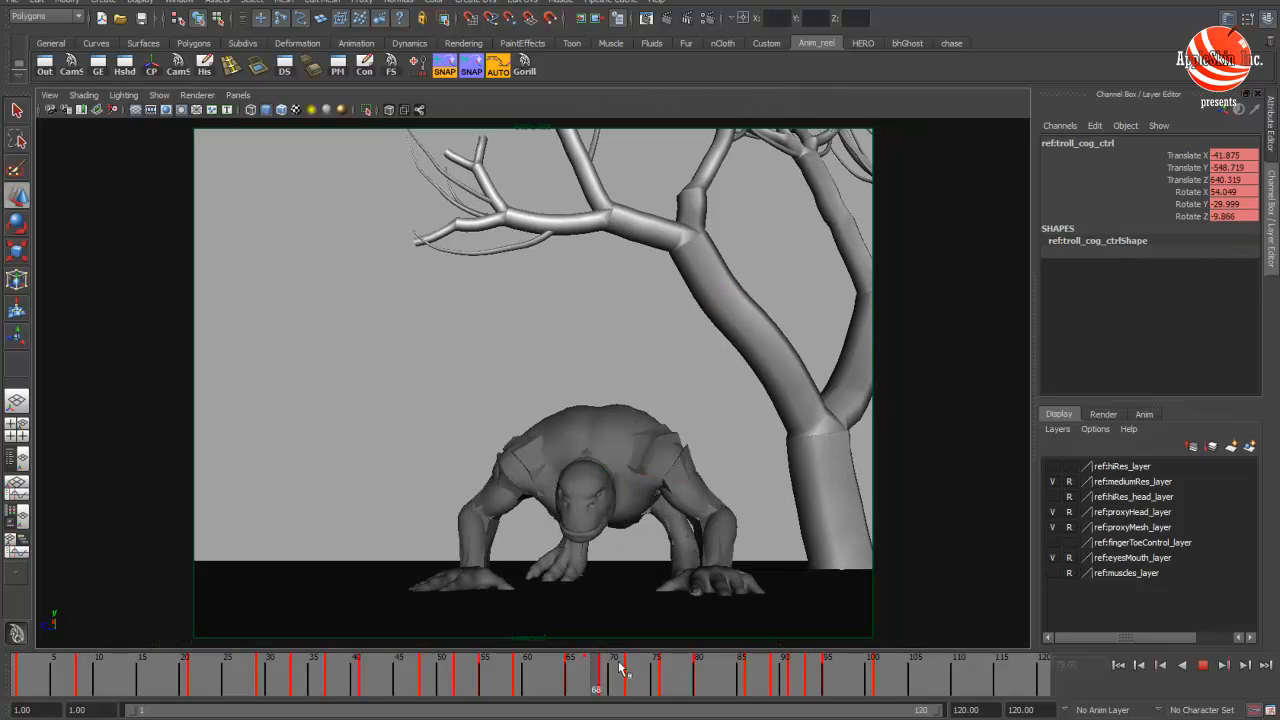
{"action": "left_click_drag", "start_coordinate": [620, 668], "coordinate": [665, 676]}
{"action": "key", "text": "e"}
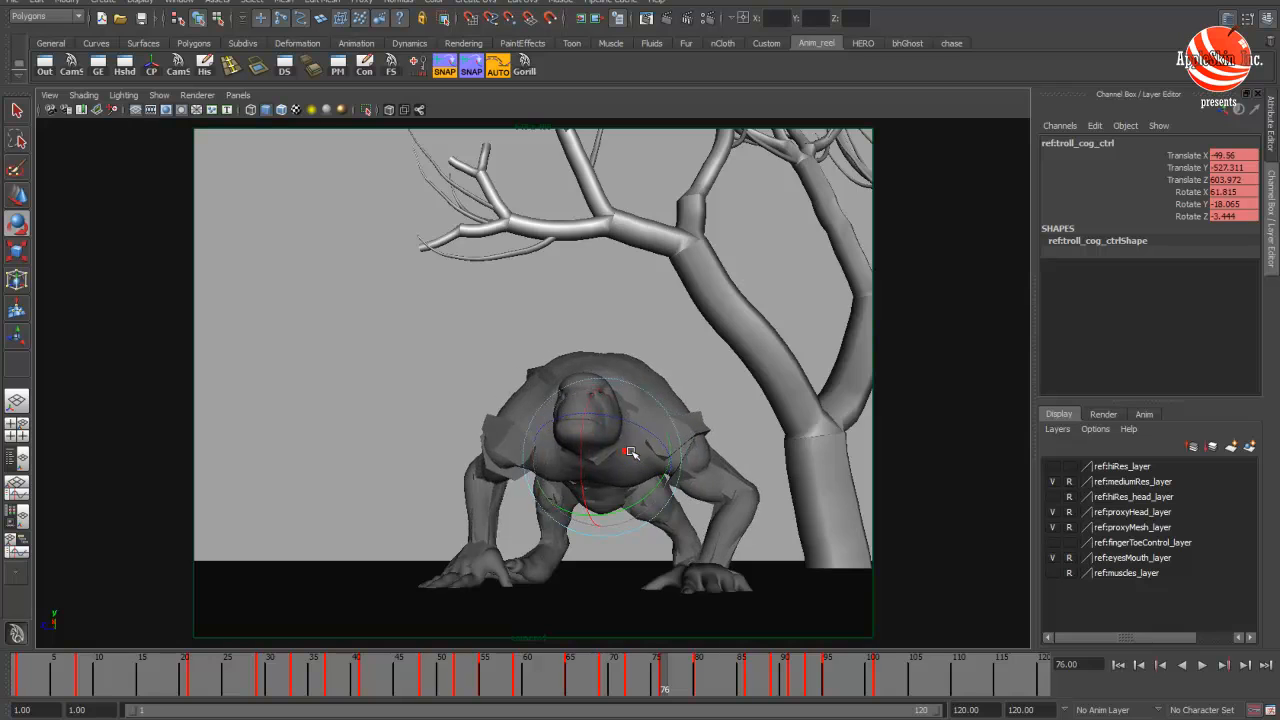
{"action": "left_click_drag", "start_coordinate": [578, 678], "coordinate": [690, 663]}
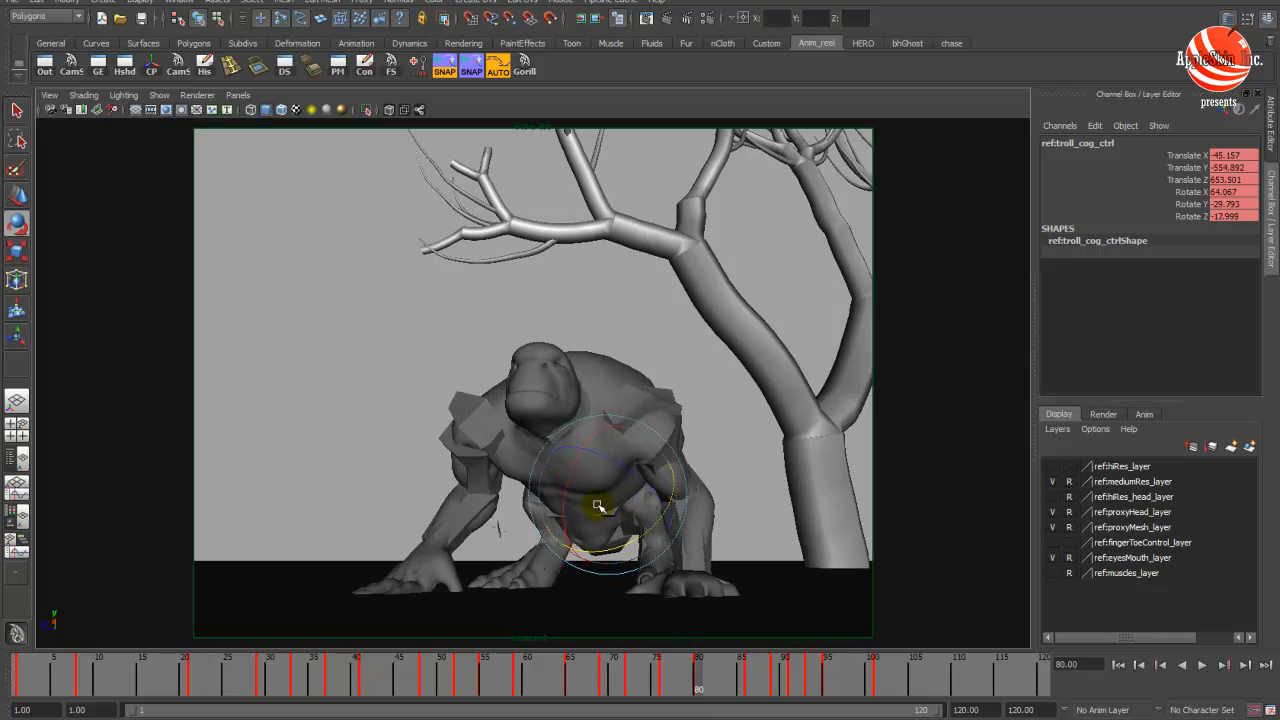
- Rotate the spine03 control at frame 80 to about 27.6, 12.5, -29.2 and play back the landing through the shot camera
{"action": "key", "text": "space"}
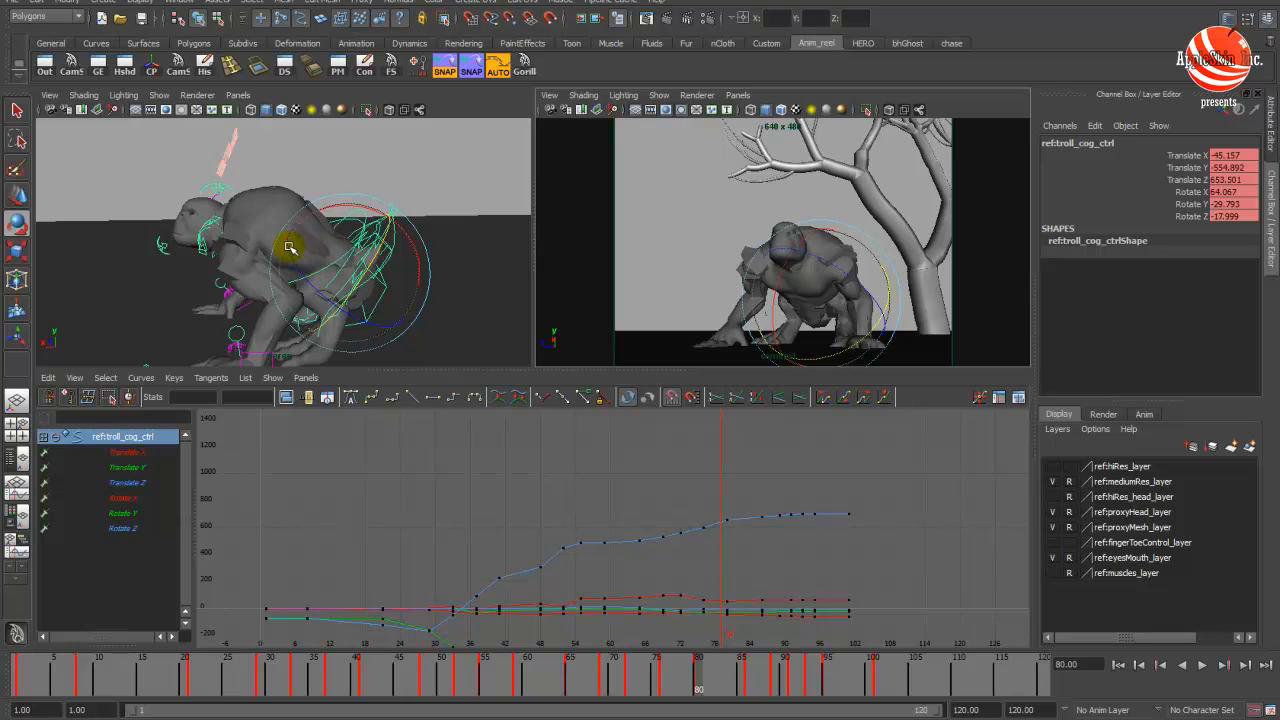
{"action": "left_click", "coordinate": [328, 274]}
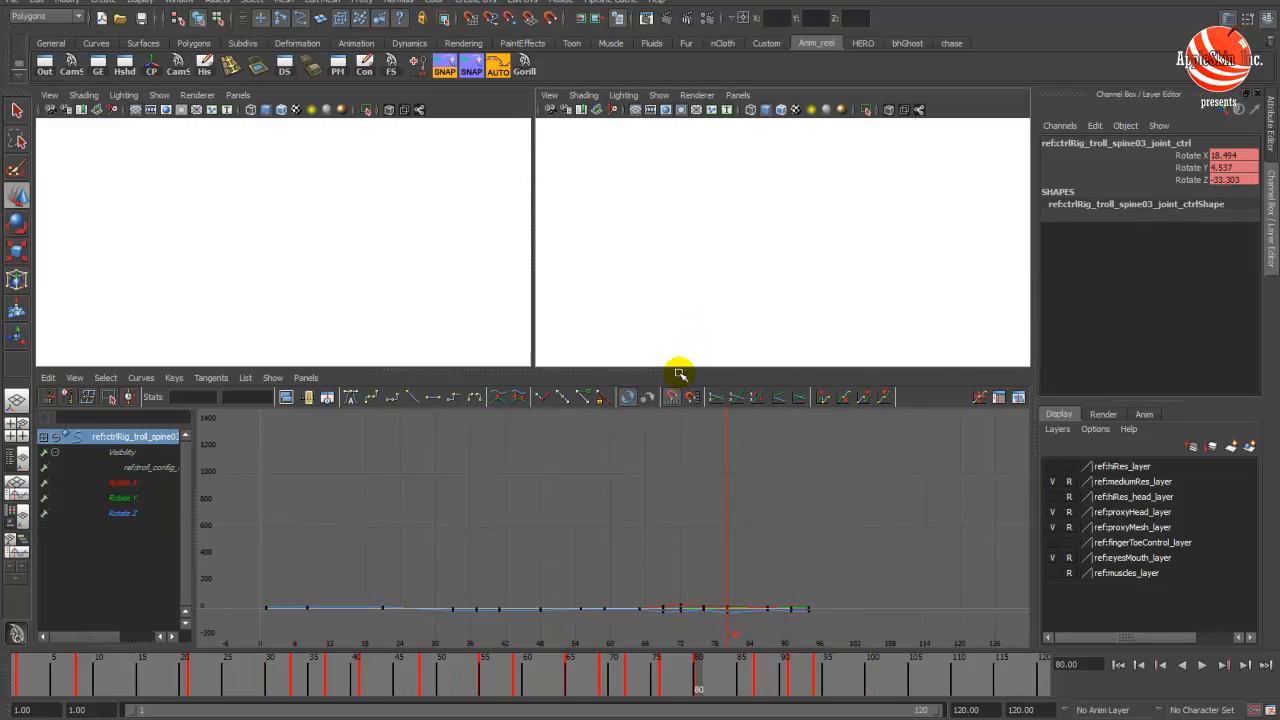
{"action": "key", "text": "space"}
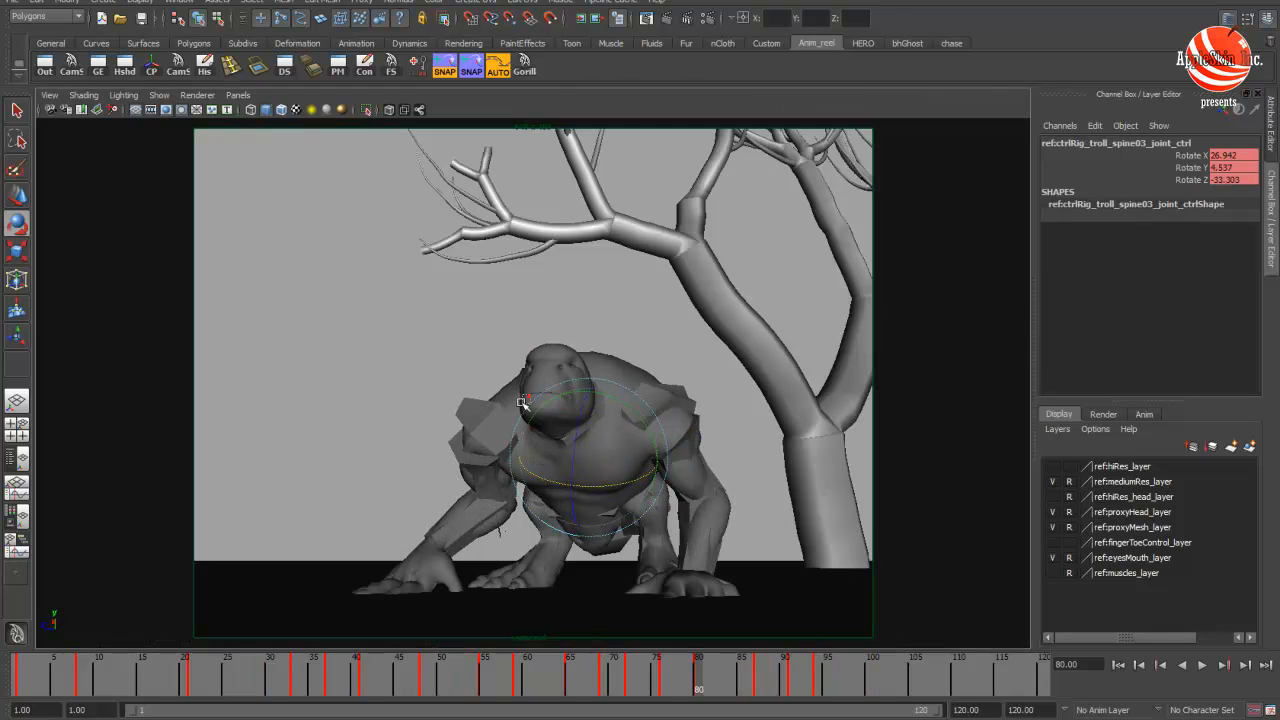
{"action": "left_click", "coordinate": [535, 411]}
{"action": "key", "text": "ctrl+z"}
{"action": "left_click_drag", "start_coordinate": [531, 418], "coordinate": [526, 434]}
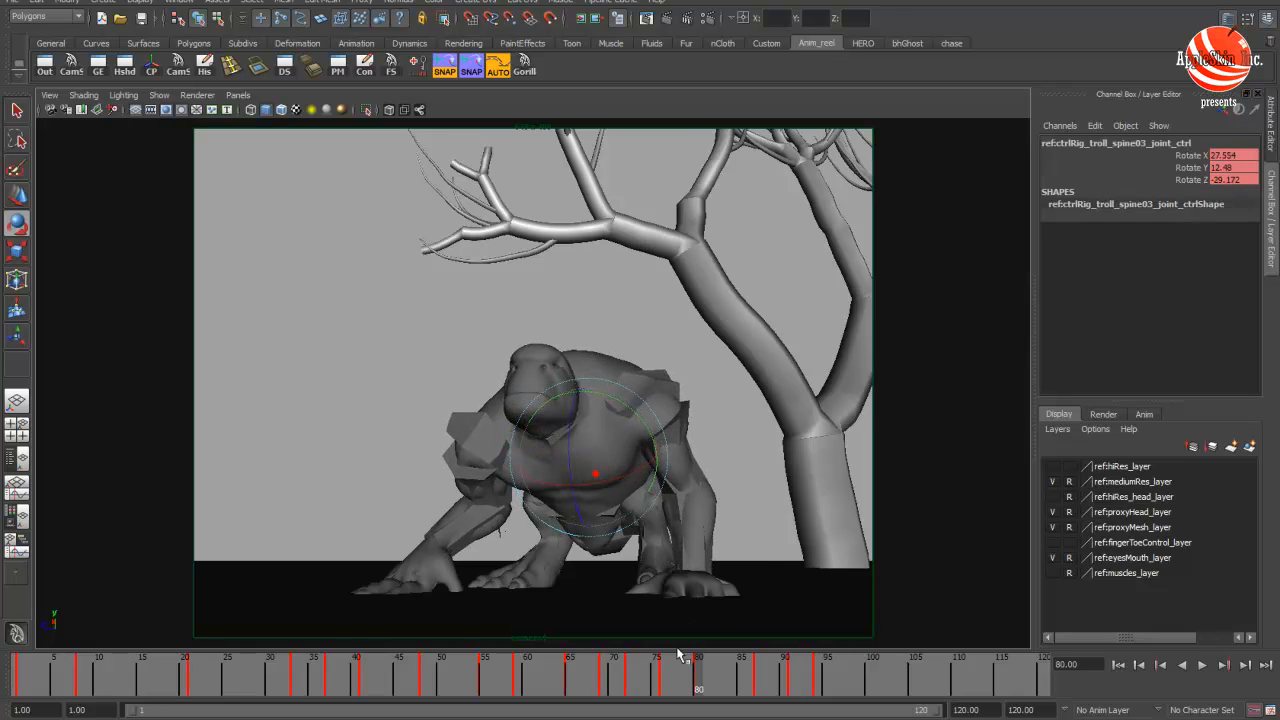
{"action": "key", "text": "alt+v"}
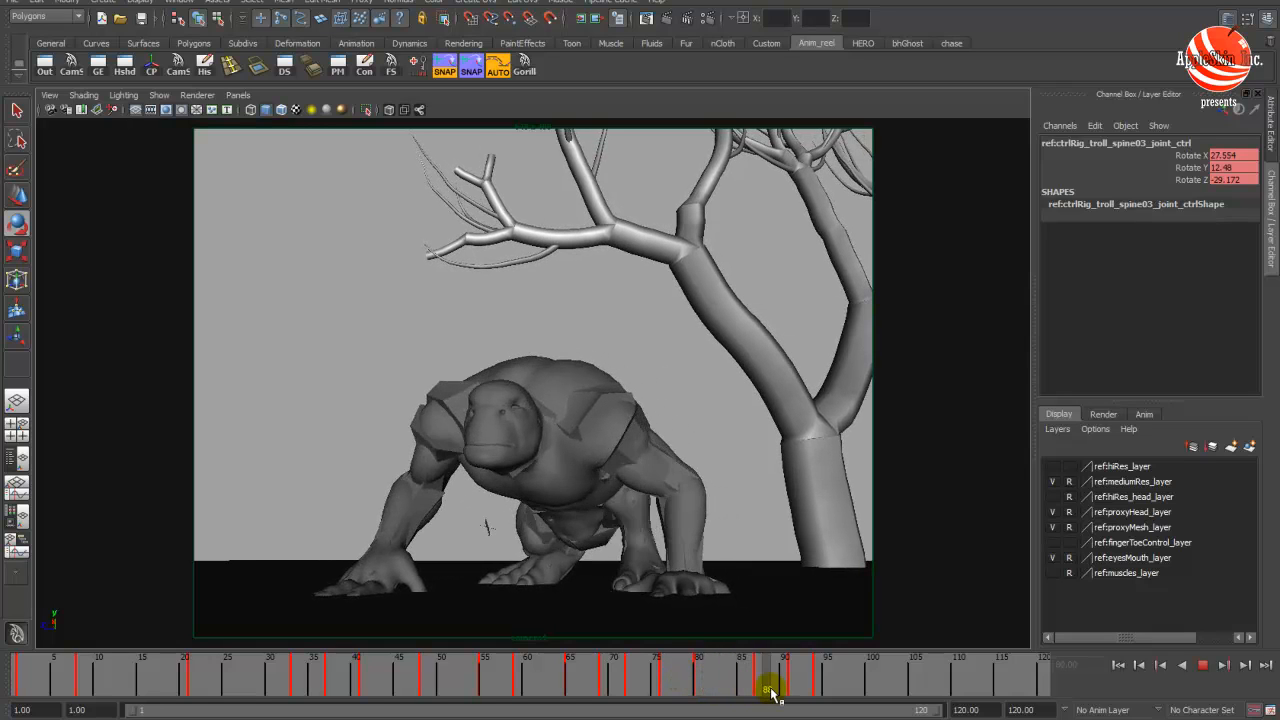
{"action": "left_click_drag", "start_coordinate": [772, 695], "coordinate": [775, 690]}
{"action": "left_click_drag", "start_coordinate": [640, 678], "coordinate": [729, 670]}
{"action": "left_click_drag", "start_coordinate": [567, 664], "coordinate": [725, 677]}
- Select the right clavicle pivot control and adjust its rotation at frame 69 to about 14.7, 43.6, 31.3
{"action": "key", "text": "space"}
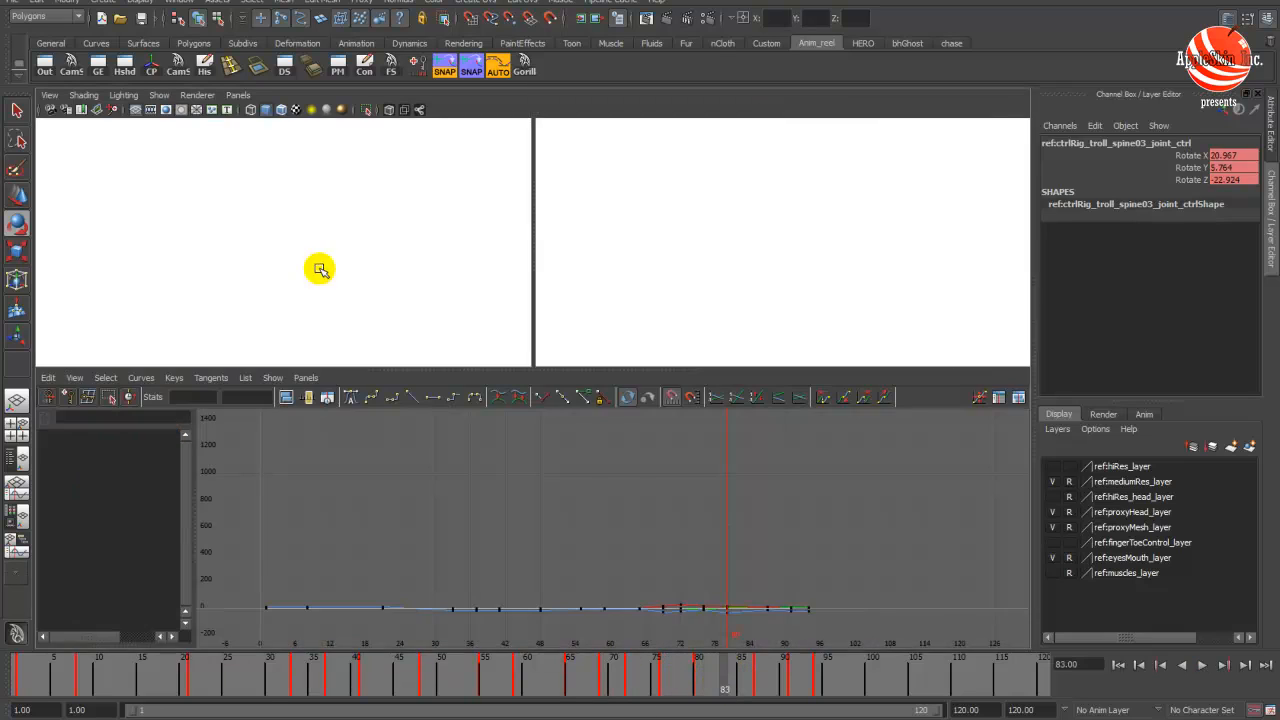
{"action": "key", "text": "space"}
{"action": "left_click_drag", "start_coordinate": [490, 292], "coordinate": [652, 290], "text": "alt"}
{"action": "key", "text": "w"}
{"action": "left_click", "coordinate": [606, 428]}
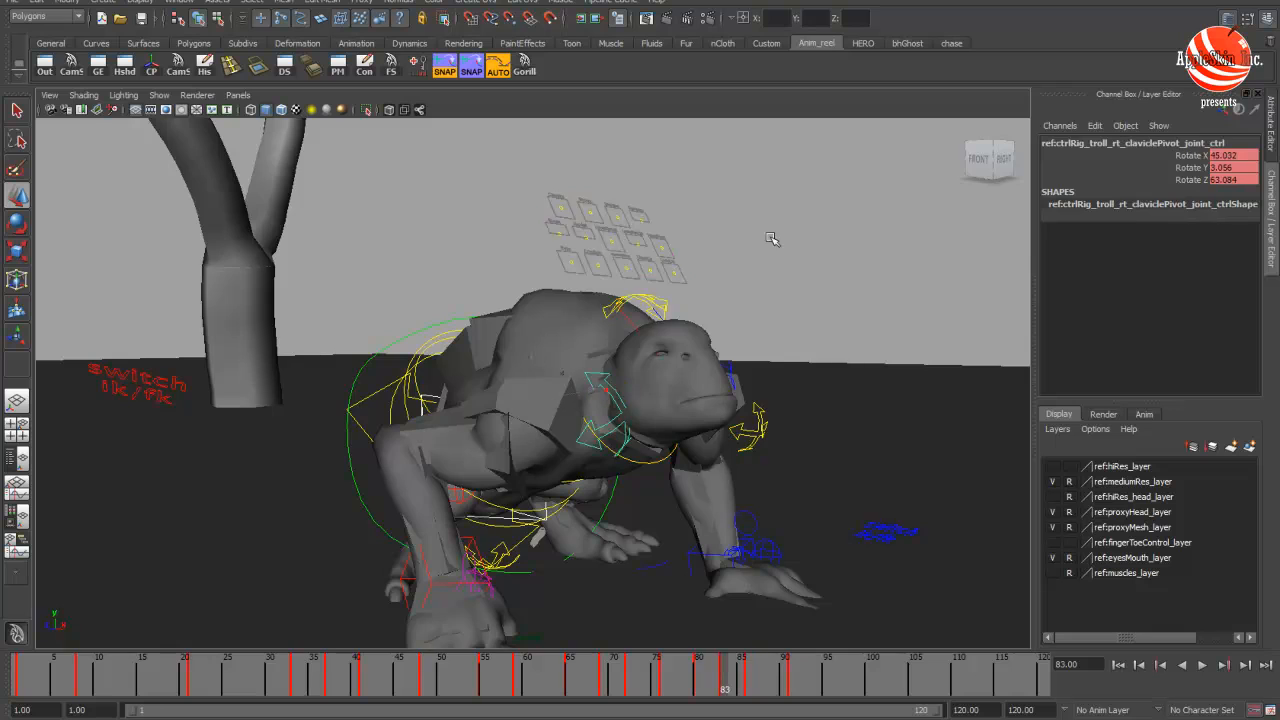
{"action": "key", "text": "space"}
{"action": "key", "text": "space"}
{"action": "mouse_move", "coordinate": [587, 688]}
{"action": "left_mouse_down"}
{"action": "mouse_move", "coordinate": [623, 685]}
{"action": "mouse_move", "coordinate": [534, 685]}
{"action": "mouse_move", "coordinate": [614, 689]}
{"action": "mouse_move", "coordinate": [603, 680]}
{"action": "left_mouse_up"}
{"action": "key", "text": "e"}
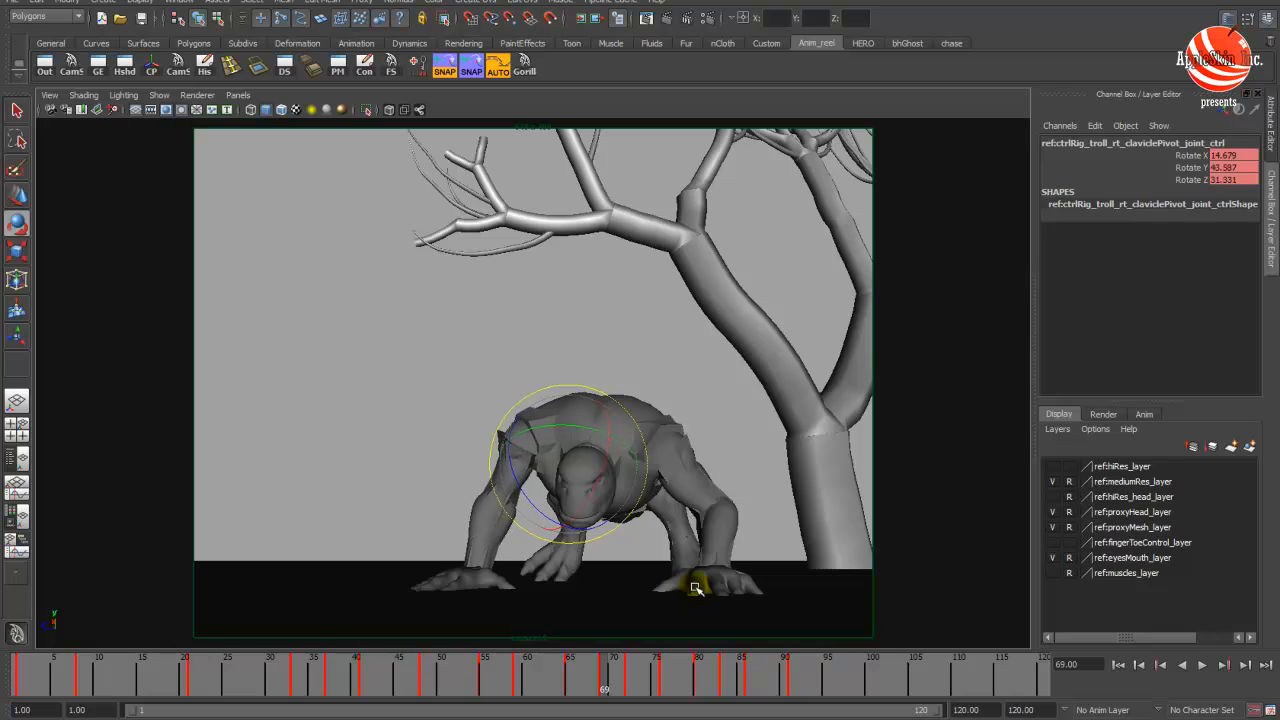
- Rotate the right clavicle pivot control at frame 76 to about 46.1, -2.4, 31.2
{"action": "mouse_move", "coordinate": [583, 681]}
{"action": "left_mouse_down"}
{"action": "mouse_move", "coordinate": [571, 677]}
{"action": "mouse_move", "coordinate": [662, 687]}
{"action": "left_mouse_up"}
{"action": "right_click", "coordinate": [627, 684]}
{"action": "left_click", "coordinate": [656, 526]}
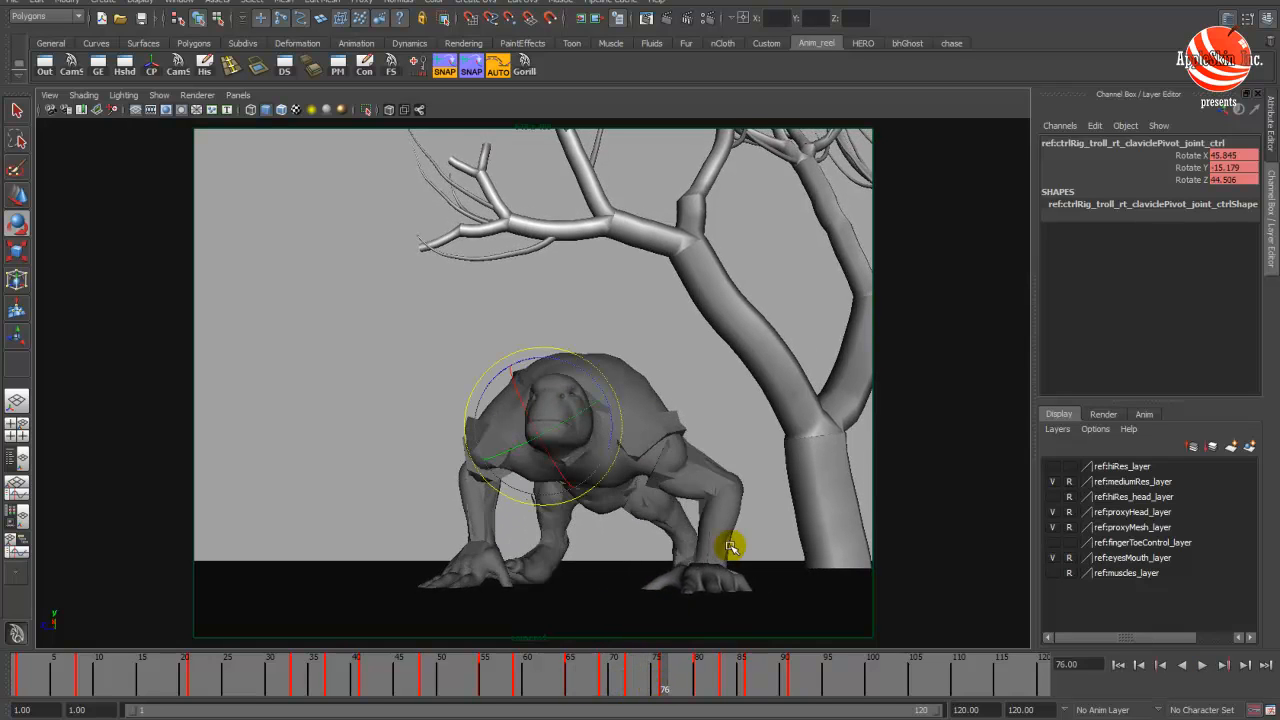
{"action": "middle_click_drag", "start_coordinate": [733, 553], "coordinate": [735, 560]}
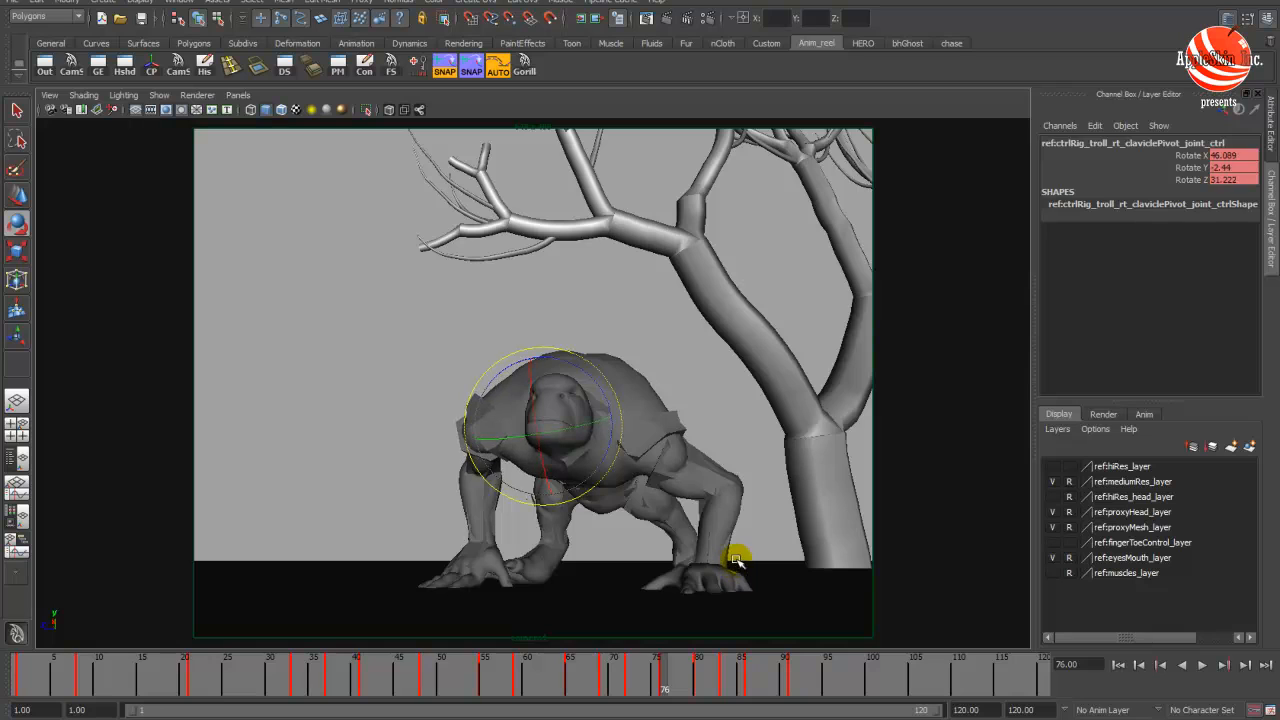
- Rotate the right clavicle pivot control at frame 80 to about 73.5, 29.3, 51.6
{"action": "left_click_drag", "start_coordinate": [626, 668], "coordinate": [699, 688]}
{"action": "key", "text": "space"}
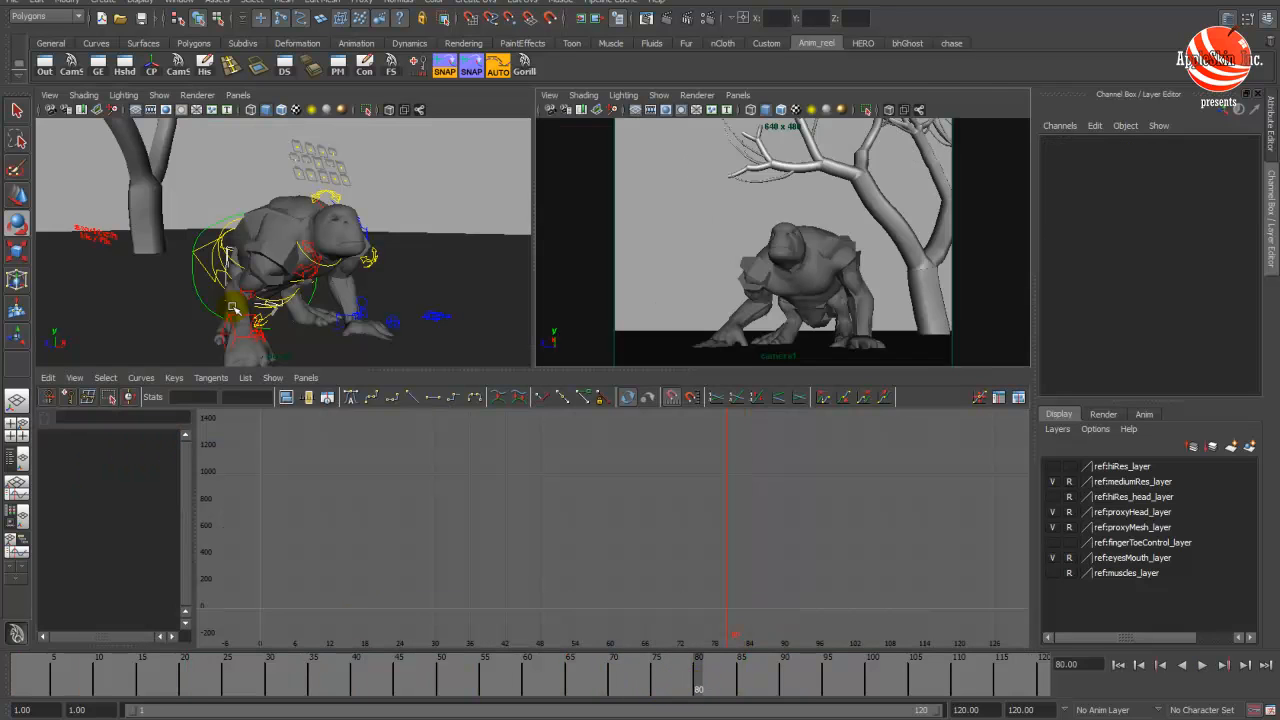
{"action": "left_click", "coordinate": [296, 270]}
{"action": "key", "text": "space"}
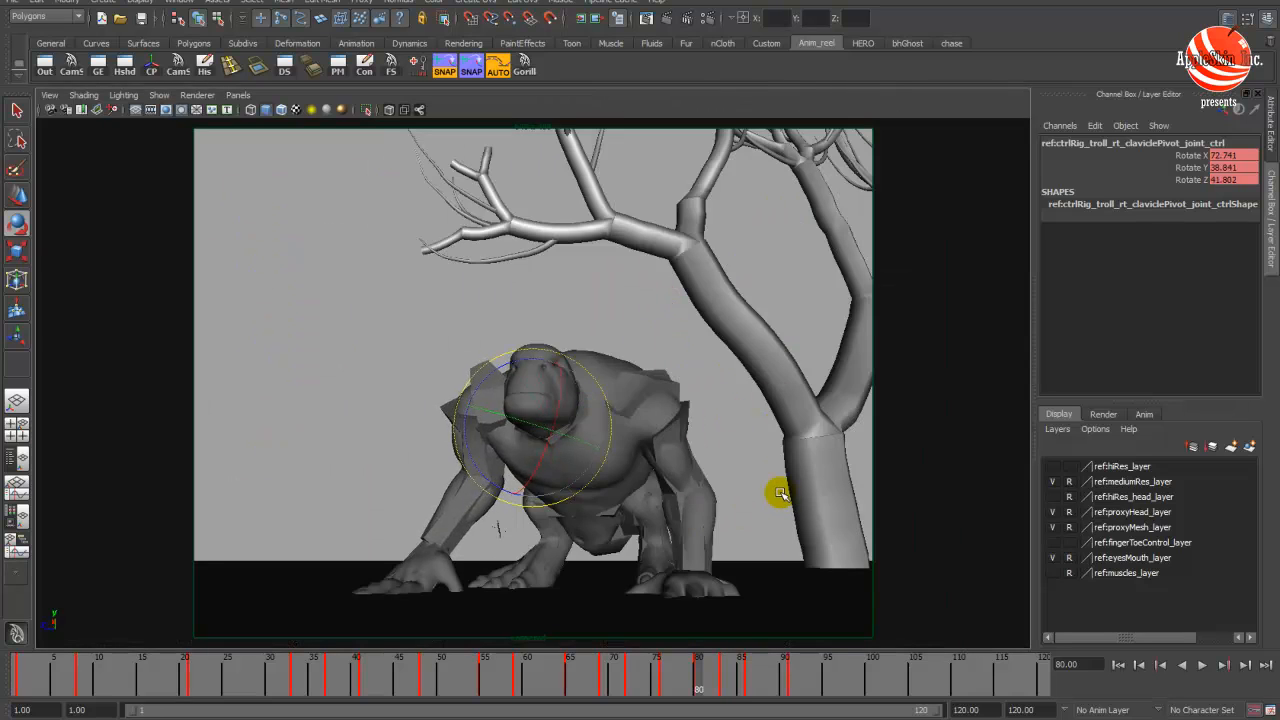
{"action": "left_click_drag", "start_coordinate": [563, 429], "coordinate": [525, 436]}
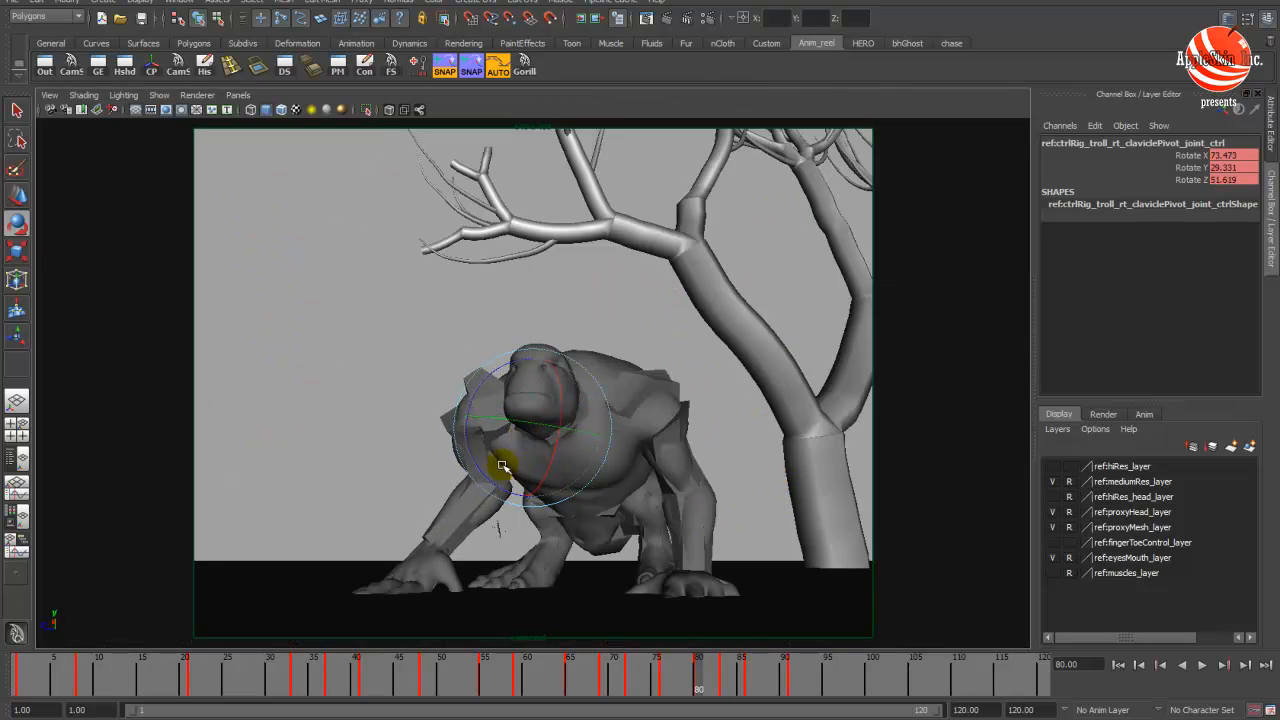
- Set the right arm IK control's Elbow value to -40.5 at frame 80 and scrub on to frame 83
{"action": "key", "text": "space"}
{"action": "left_click", "coordinate": [237, 334]}
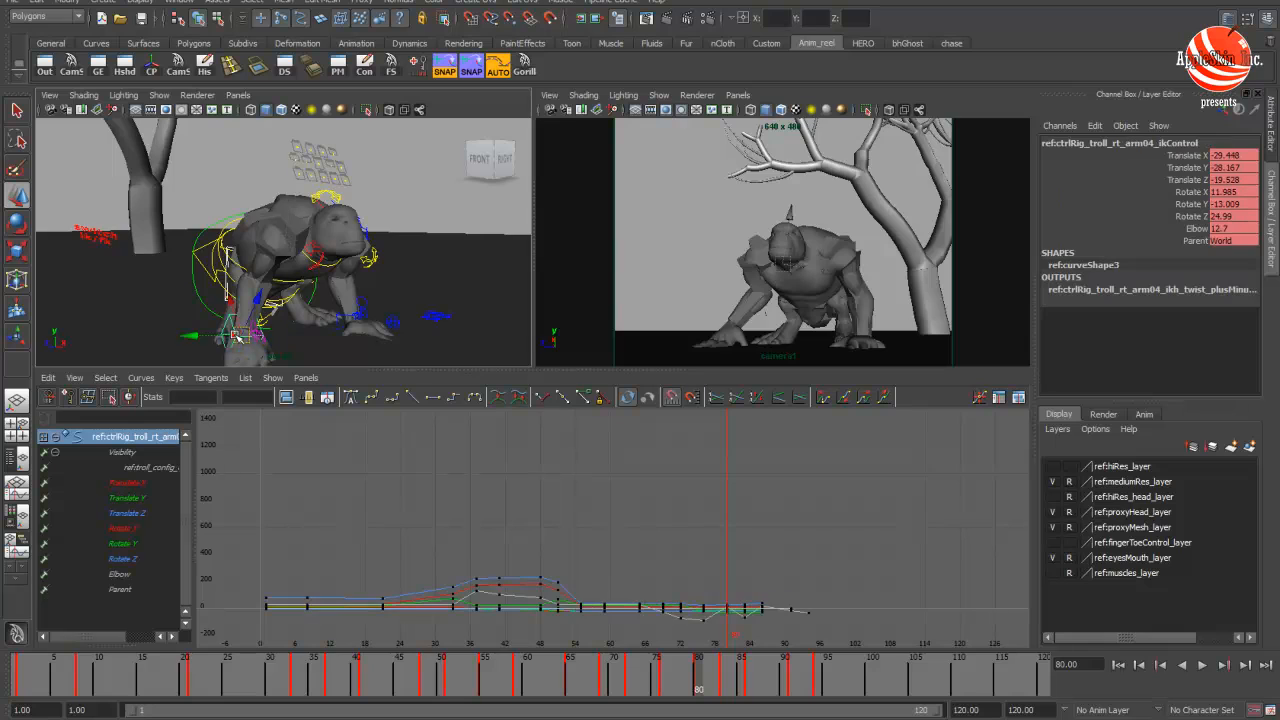
{"action": "key", "text": "space"}
{"action": "left_click", "coordinate": [1196, 228]}
{"action": "middle_click_drag", "start_coordinate": [980, 283], "coordinate": [399, 440]}
{"action": "left_click_drag", "start_coordinate": [693, 678], "coordinate": [720, 686]}
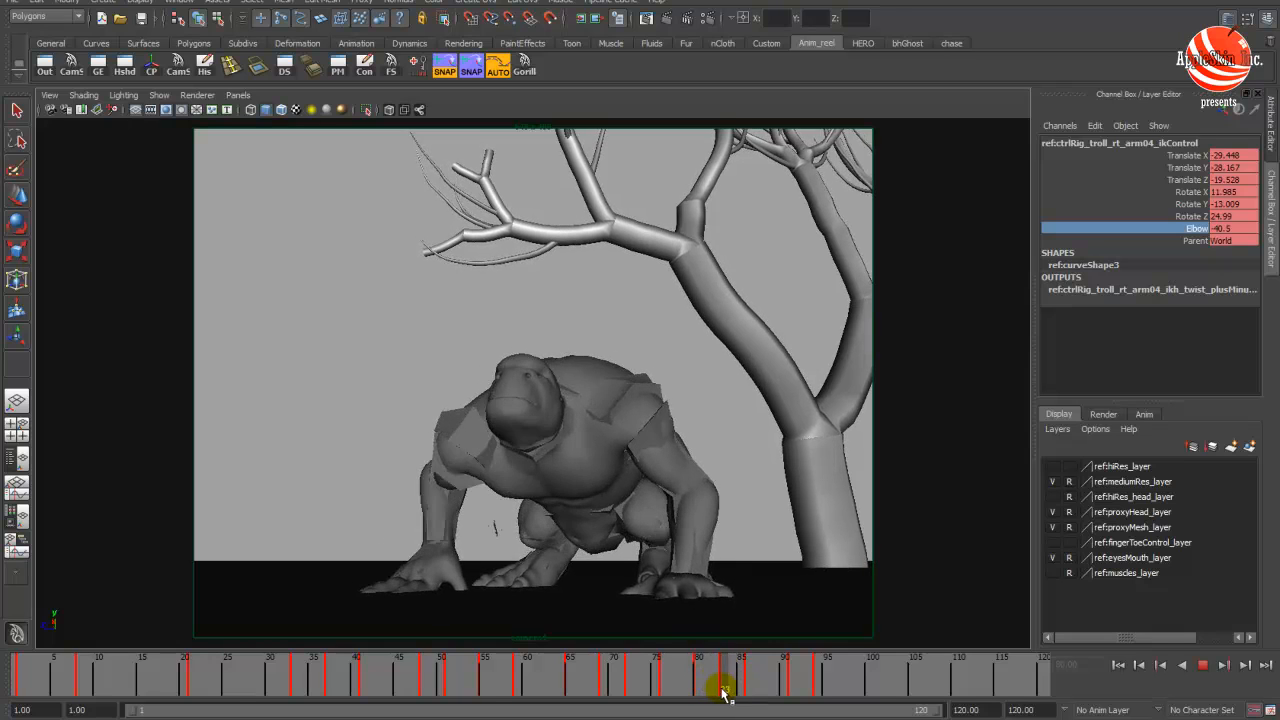
- Reselect the right clavicle pivot control and rotate it at frame 83
{"action": "key", "text": "space"}
{"action": "left_click", "coordinate": [745, 264]}
{"action": "key", "text": "space"}
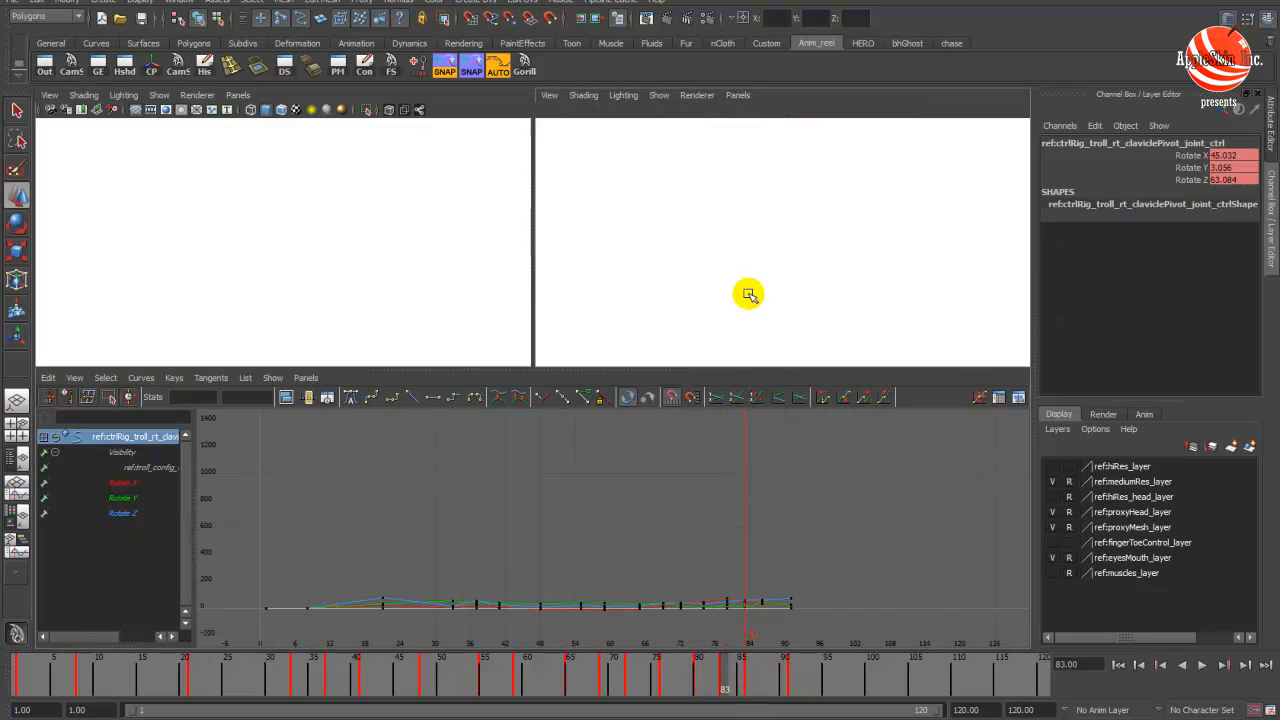
{"action": "left_click_drag", "start_coordinate": [526, 457], "coordinate": [503, 435]}
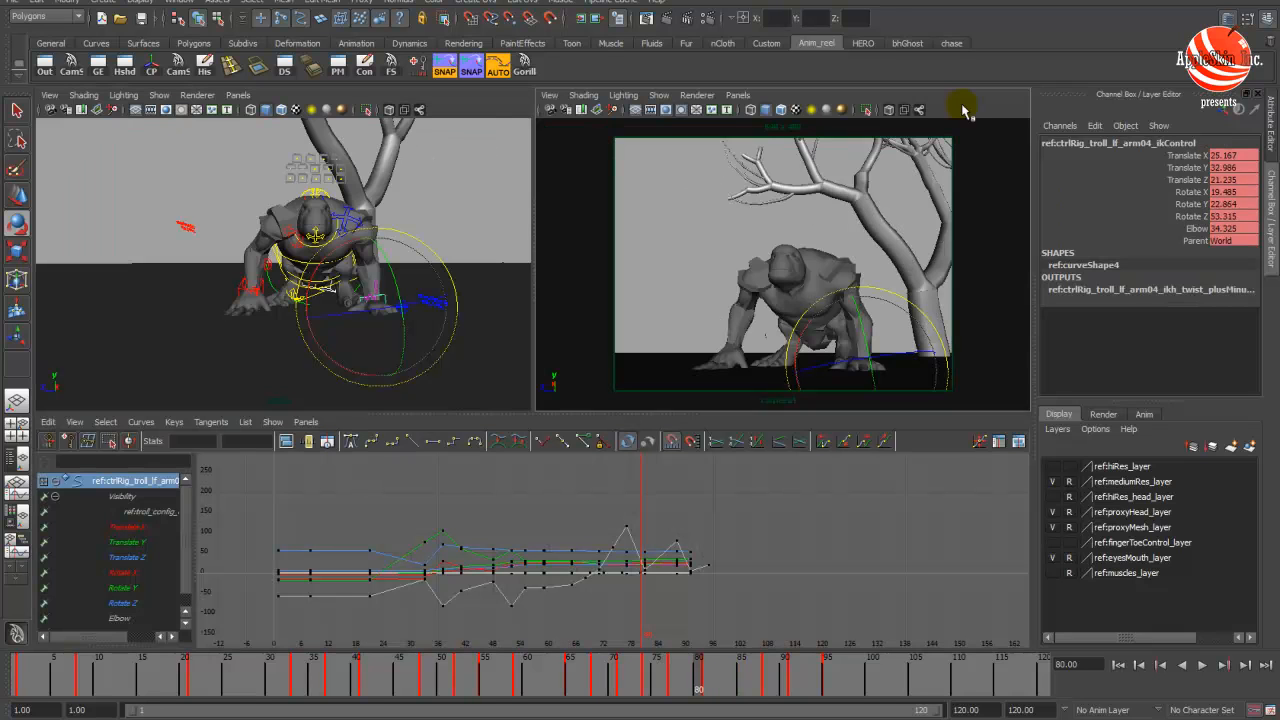
- Play the shot from its first frame through the shot camera and select all of the troll's controls
{"action": "left_click_drag", "start_coordinate": [203, 275], "coordinate": [234, 219], "text": "alt"}
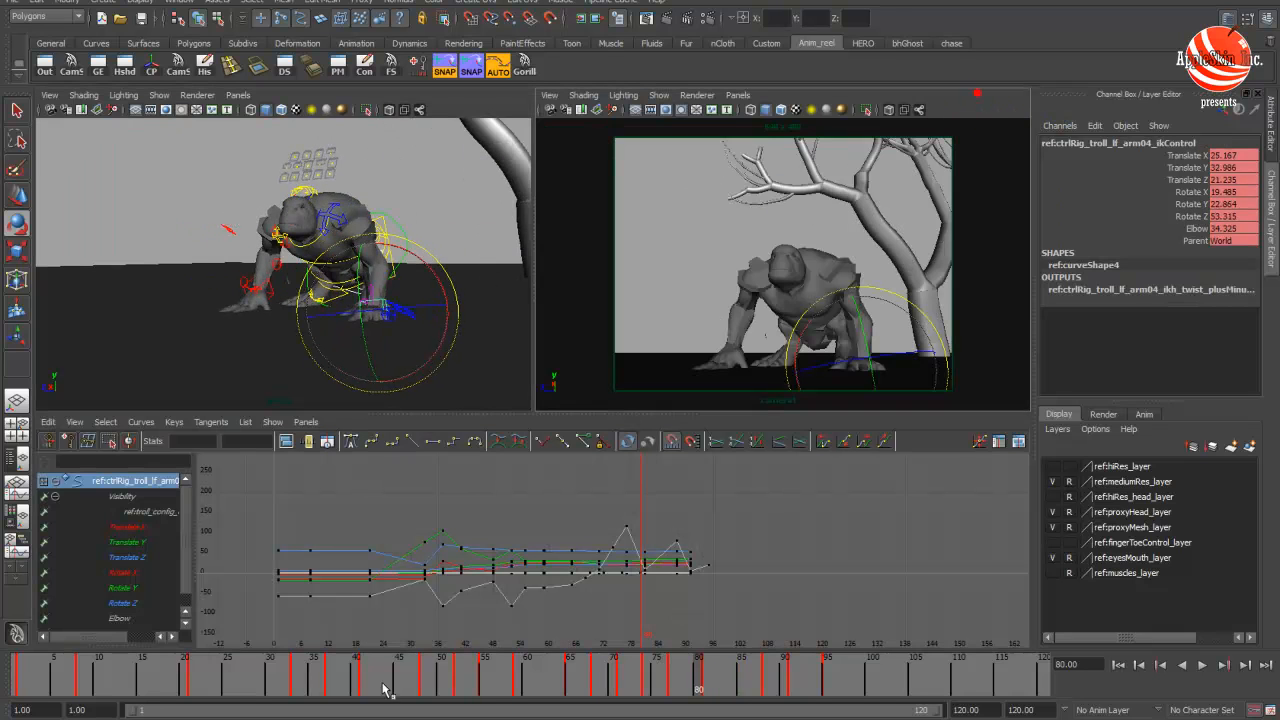
{"action": "key", "text": "alt+v"}
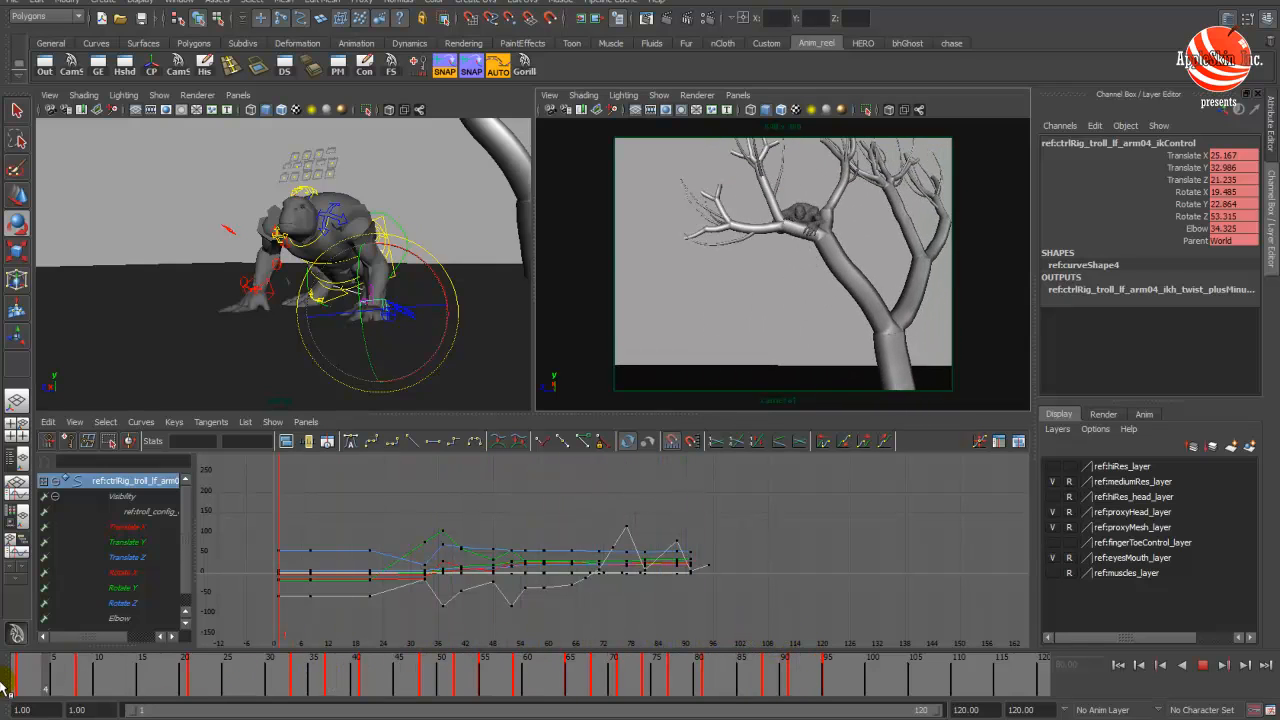
{"action": "key", "text": "alt+v"}
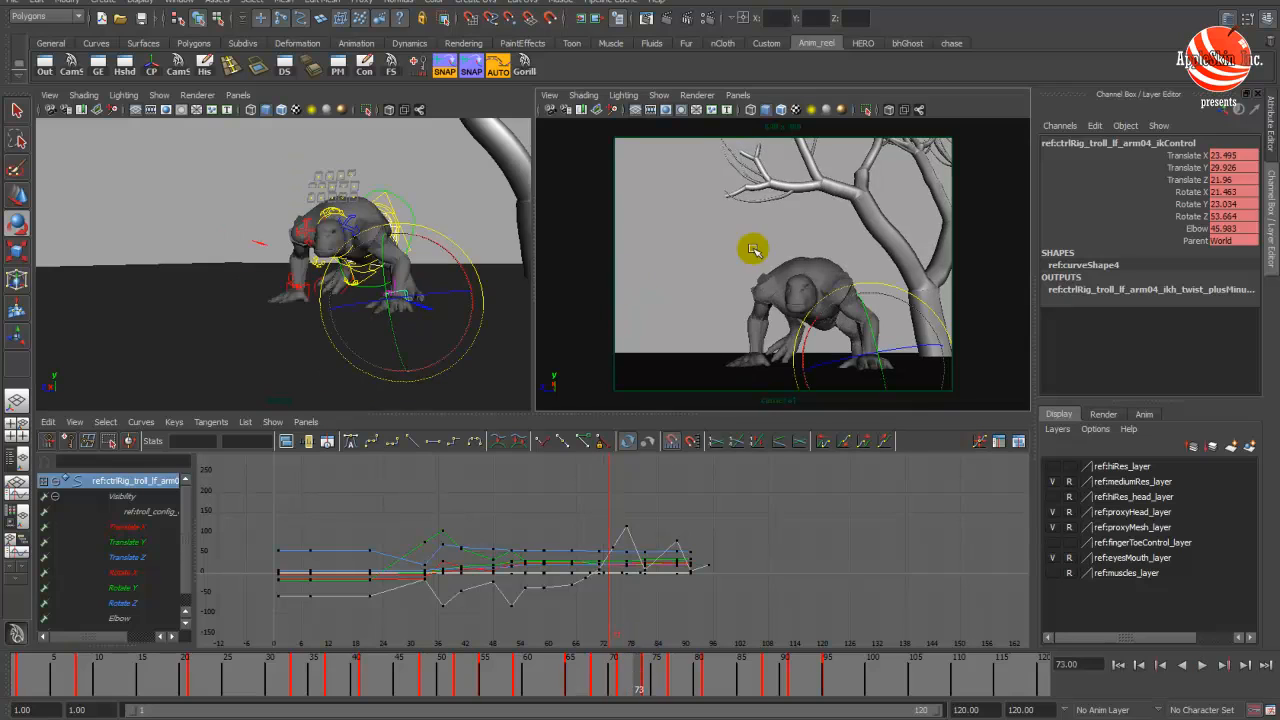
{"action": "left_click", "coordinate": [527, 63]}
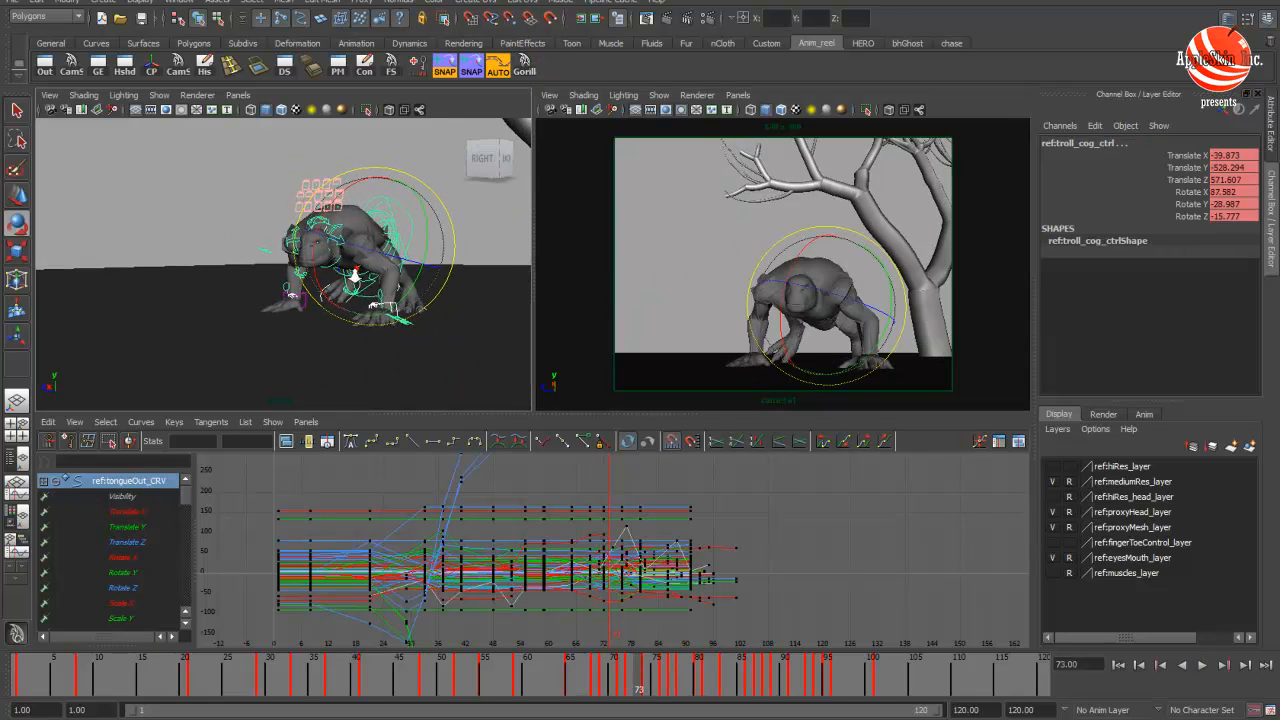
{"action": "left_click", "coordinate": [1007, 106]}
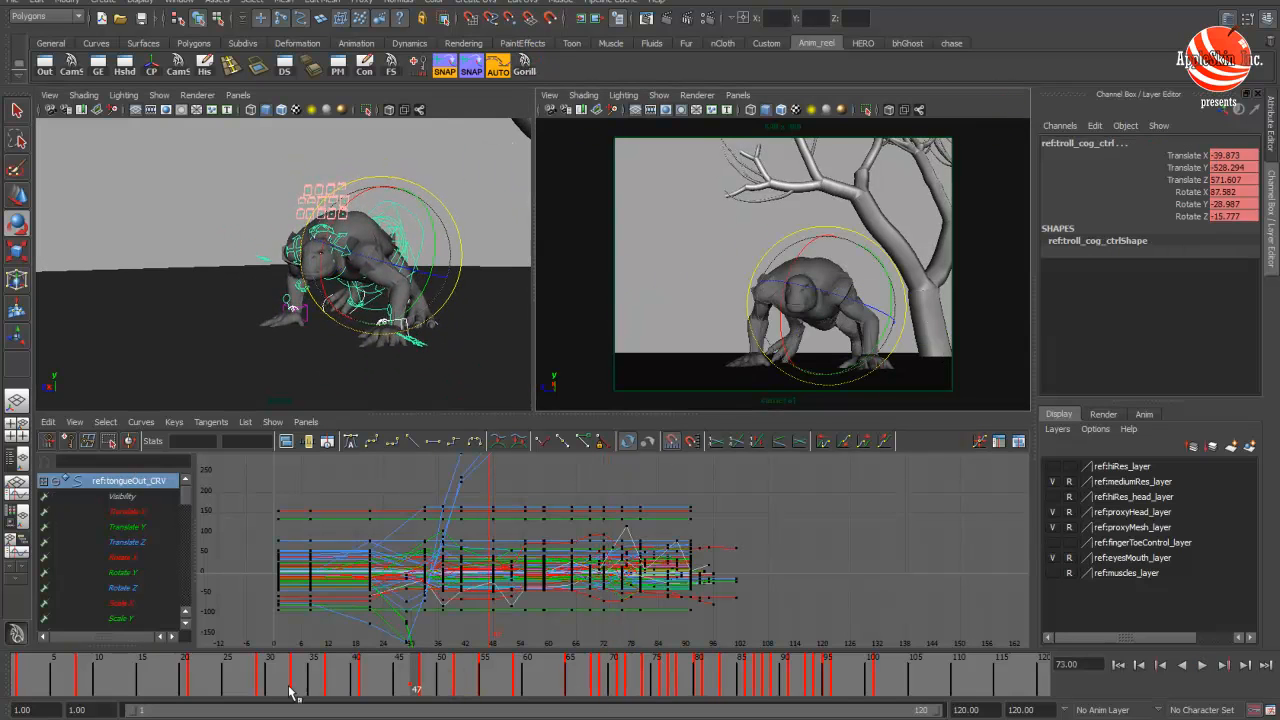
- Scrub through the landing and retime the whole rig's keys within frames 76 to 90
{"action": "left_click_drag", "start_coordinate": [289, 687], "coordinate": [619, 681]}
{"action": "right_click", "coordinate": [582, 685]}
{"action": "left_click", "coordinate": [625, 547]}
{"action": "left_click_drag", "start_coordinate": [536, 680], "coordinate": [727, 684]}
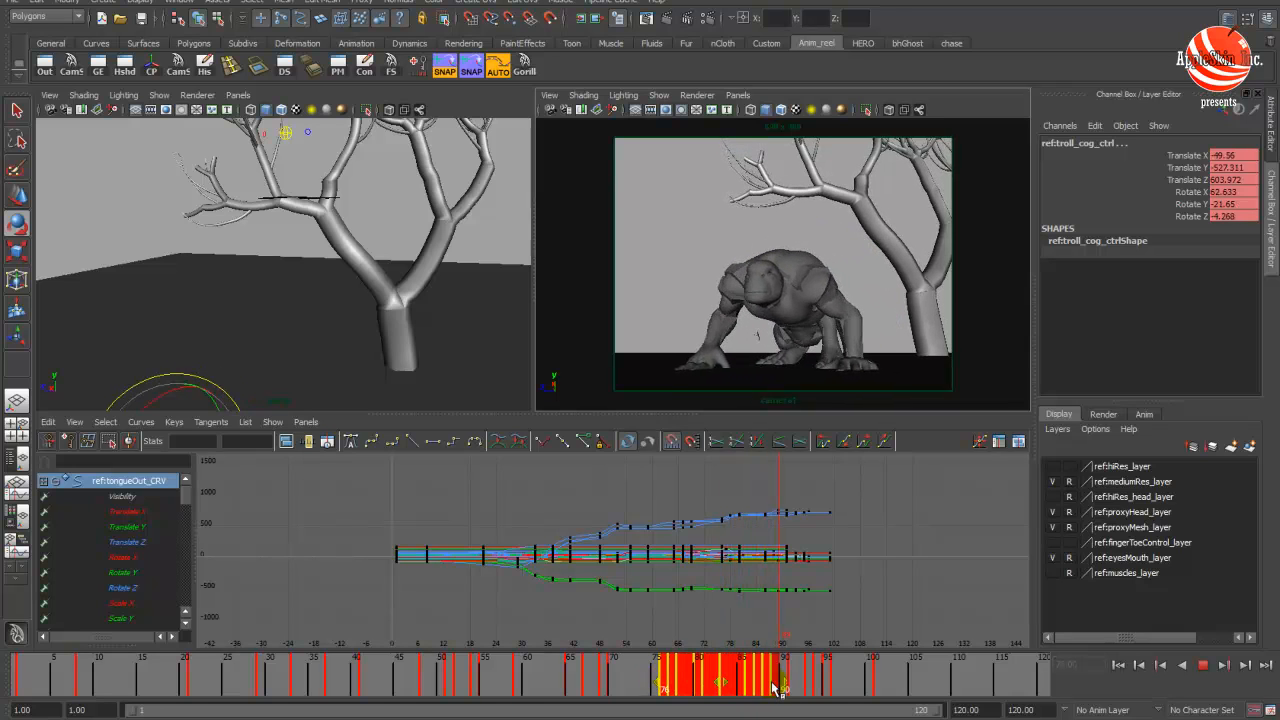
{"action": "mouse_move", "coordinate": [755, 687]}
{"action": "left_mouse_down", "text": "shift"}
{"action": "mouse_move", "coordinate": [679, 686]}
{"action": "mouse_move", "coordinate": [705, 684]}
{"action": "left_mouse_up", "text": "shift"}
{"action": "left_click", "coordinate": [536, 688]}
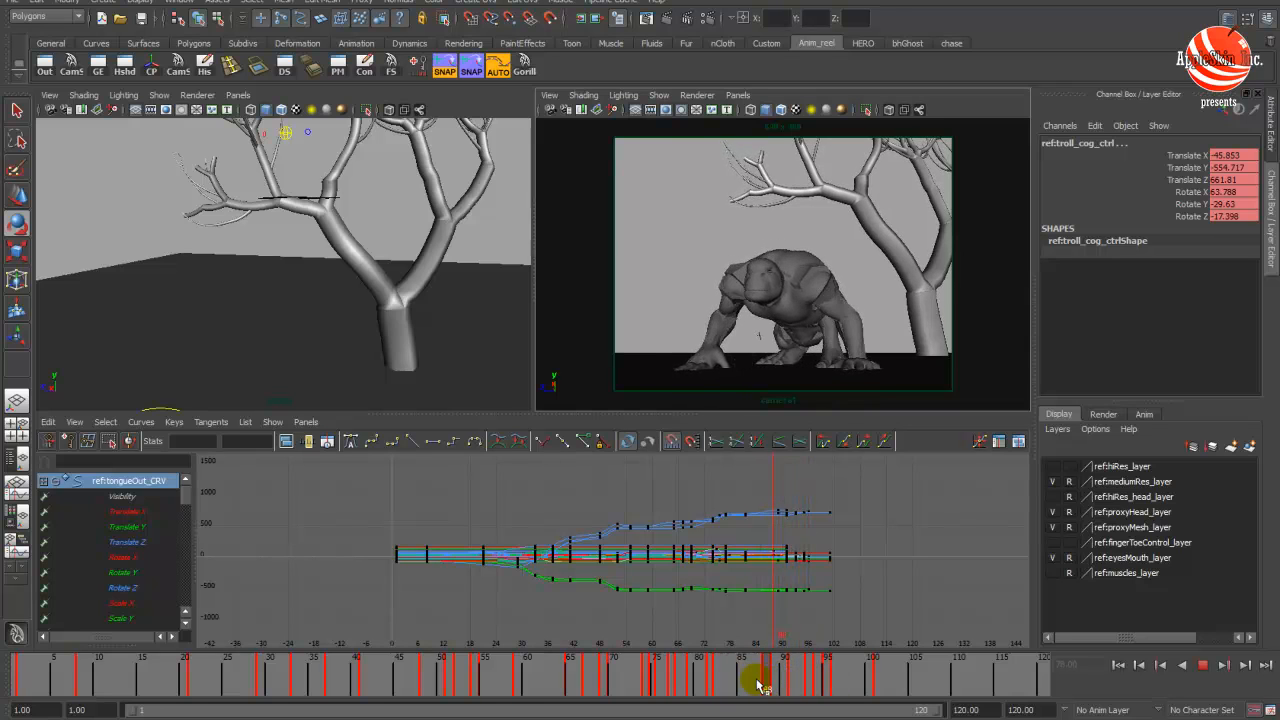
{"action": "mouse_move", "coordinate": [757, 684]}
{"action": "left_mouse_down", "text": "shift"}
{"action": "mouse_move", "coordinate": [884, 684]}
{"action": "mouse_move", "coordinate": [482, 685]}
{"action": "mouse_move", "coordinate": [733, 686]}
{"action": "left_mouse_up", "text": "shift"}
- Go to frame 76 and select the right arm IK control on the crouching troll
{"action": "left_click_drag", "start_coordinate": [787, 680], "coordinate": [665, 673]}
{"action": "left_click_drag", "start_coordinate": [425, 318], "coordinate": [337, 286], "text": "alt"}
{"action": "right_click_drag", "start_coordinate": [337, 286], "coordinate": [204, 199], "text": "alt"}
{"action": "left_click_drag", "start_coordinate": [204, 199], "coordinate": [266, 300], "text": "alt"}
{"action": "right_click_drag", "start_coordinate": [266, 306], "coordinate": [437, 337], "text": "alt"}
{"action": "middle_click_drag", "start_coordinate": [437, 337], "coordinate": [275, 335], "text": "alt"}
{"action": "right_click_drag", "start_coordinate": [275, 335], "coordinate": [334, 368], "text": "alt"}
{"action": "left_click", "coordinate": [203, 378]}
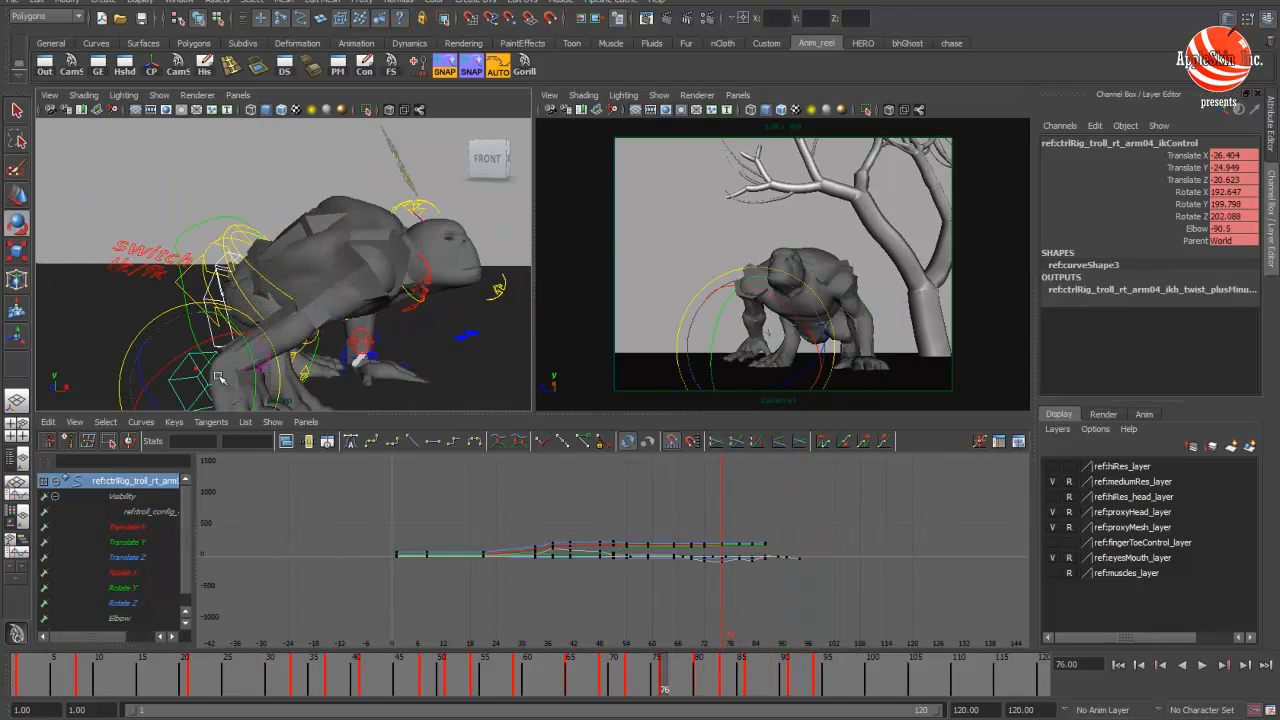
- Rotate the troll's right clavicle pivot control at frame 72 to reshape the shoulder
{"action": "key", "text": "space"}
{"action": "mouse_move", "coordinate": [598, 684]}
{"action": "left_mouse_down"}
{"action": "mouse_move", "coordinate": [675, 685]}
{"action": "mouse_move", "coordinate": [661, 684]}
{"action": "left_mouse_up"}
{"action": "key", "text": "space"}
{"action": "key", "text": "space"}
{"action": "left_click_drag", "start_coordinate": [280, 304], "coordinate": [400, 315], "text": "alt"}
{"action": "right_click_drag", "start_coordinate": [600, 335], "coordinate": [476, 347], "text": "alt"}
{"action": "mouse_move", "coordinate": [605, 676]}
{"action": "left_mouse_down"}
{"action": "mouse_move", "coordinate": [645, 682]}
{"action": "mouse_move", "coordinate": [566, 686]}
{"action": "mouse_move", "coordinate": [628, 688]}
{"action": "left_mouse_up"}
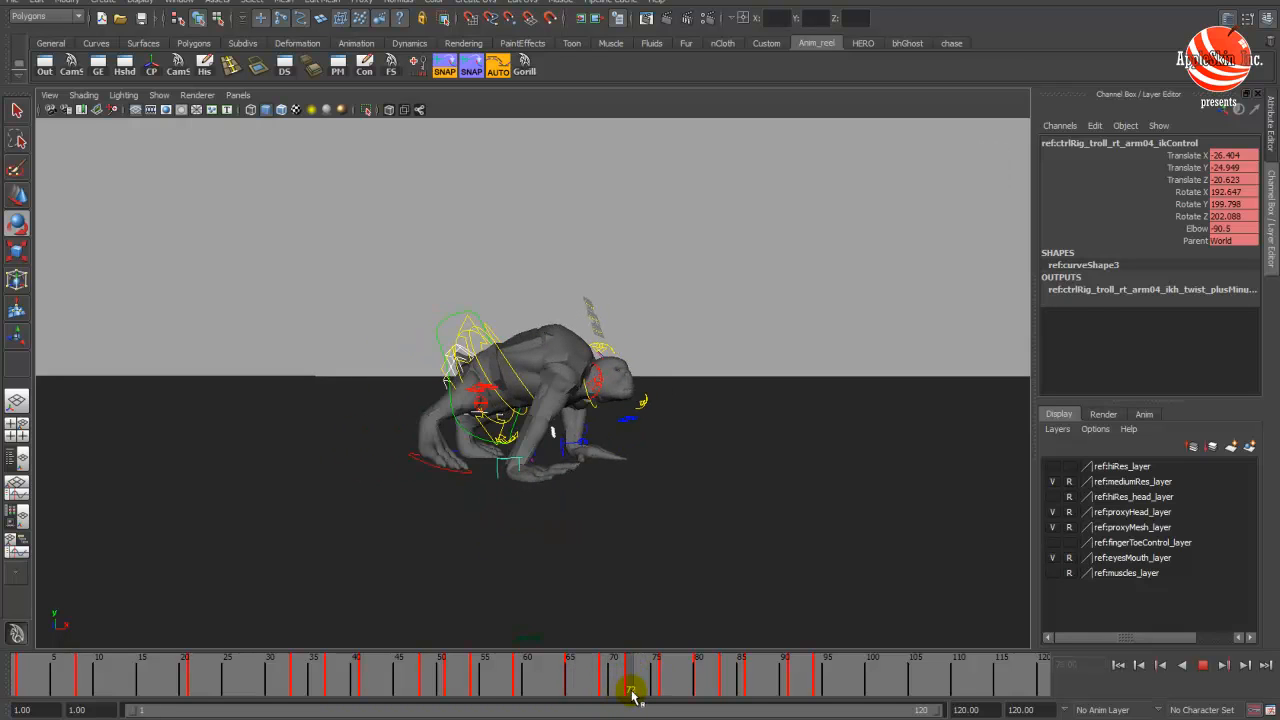
{"action": "left_click", "coordinate": [598, 381]}
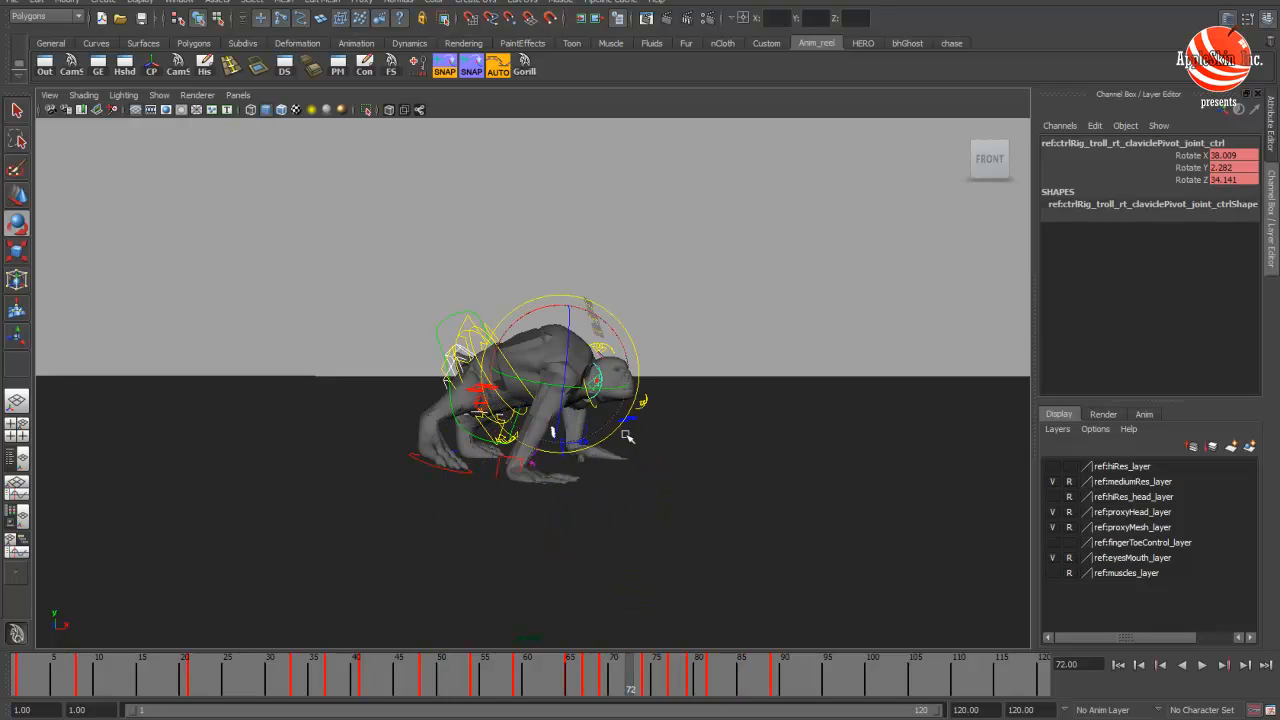
{"action": "mouse_move", "coordinate": [655, 428]}
{"action": "left_mouse_down", "text": "alt"}
{"action": "mouse_move", "coordinate": [486, 443]}
{"action": "mouse_move", "coordinate": [630, 424]}
{"action": "left_mouse_up", "text": "alt"}
{"action": "middle_click_drag", "start_coordinate": [632, 423], "coordinate": [629, 359]}
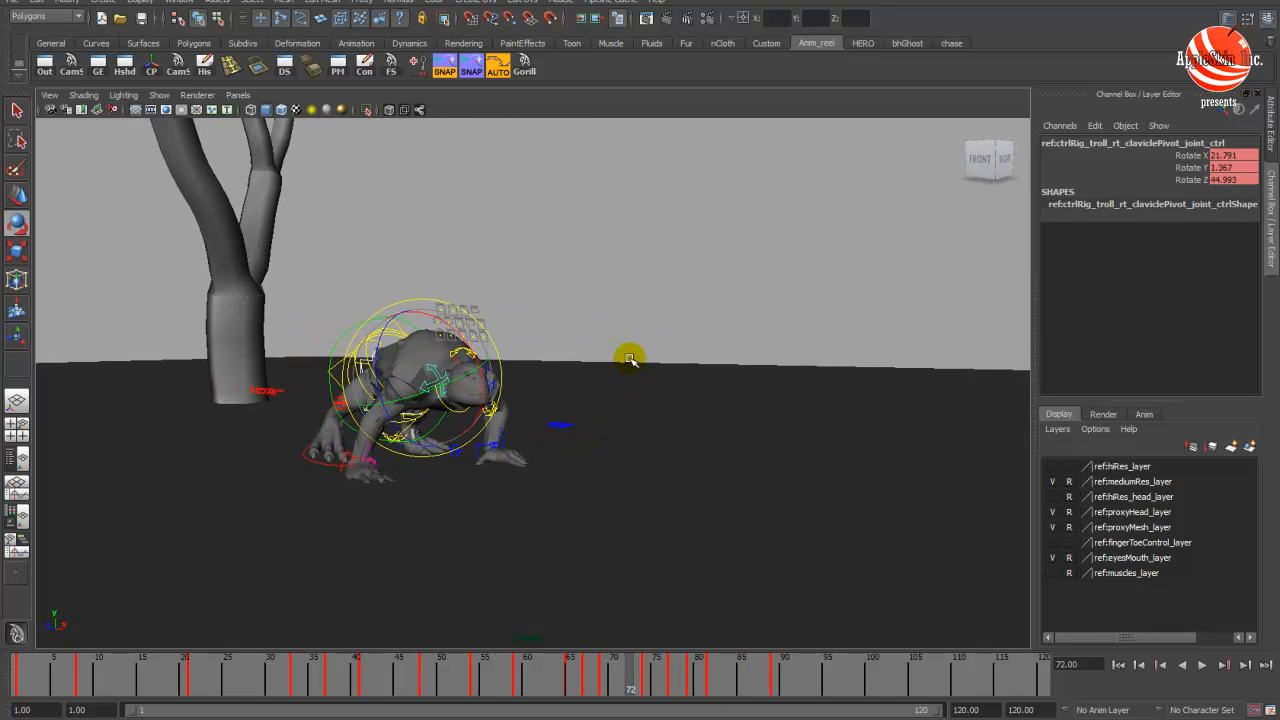
{"action": "left_click_drag", "start_coordinate": [468, 373], "coordinate": [588, 432]}
- Add the right arm IK control to the clavicle selection and delete their keys at frame 74
{"action": "left_click", "coordinate": [528, 488]}
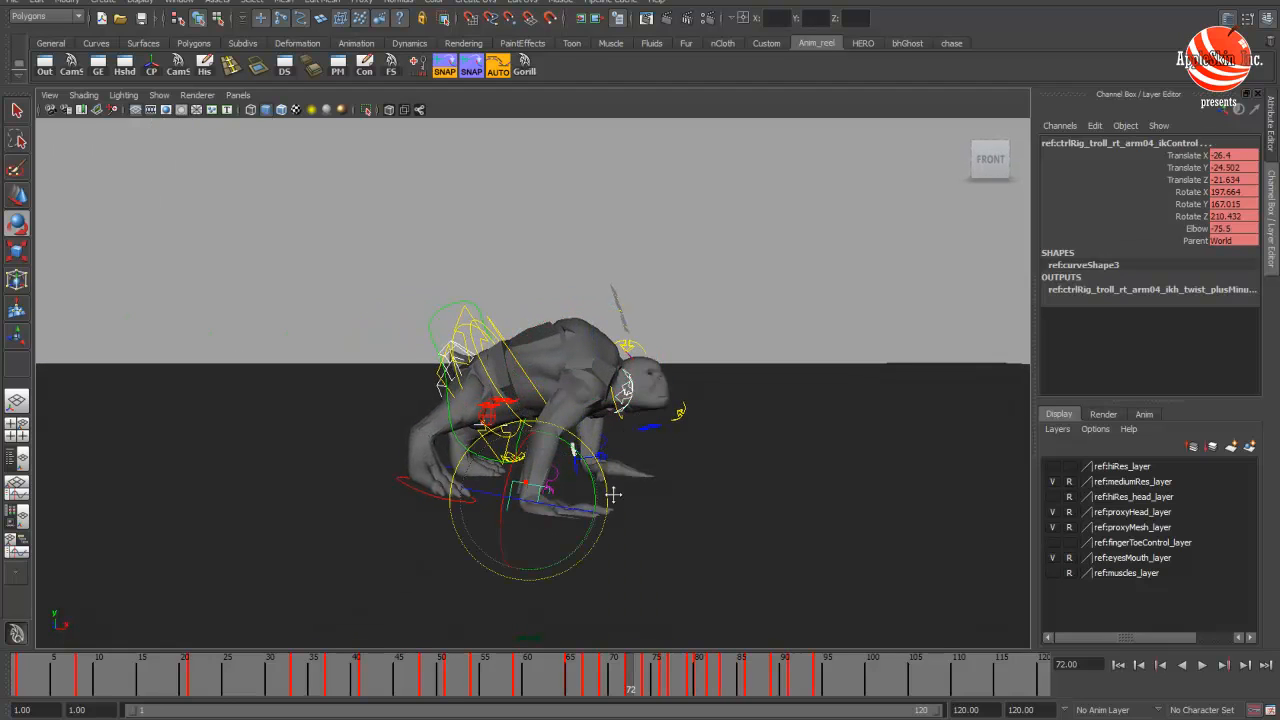
{"action": "left_click", "coordinate": [647, 685]}
{"action": "right_click", "coordinate": [645, 685]}
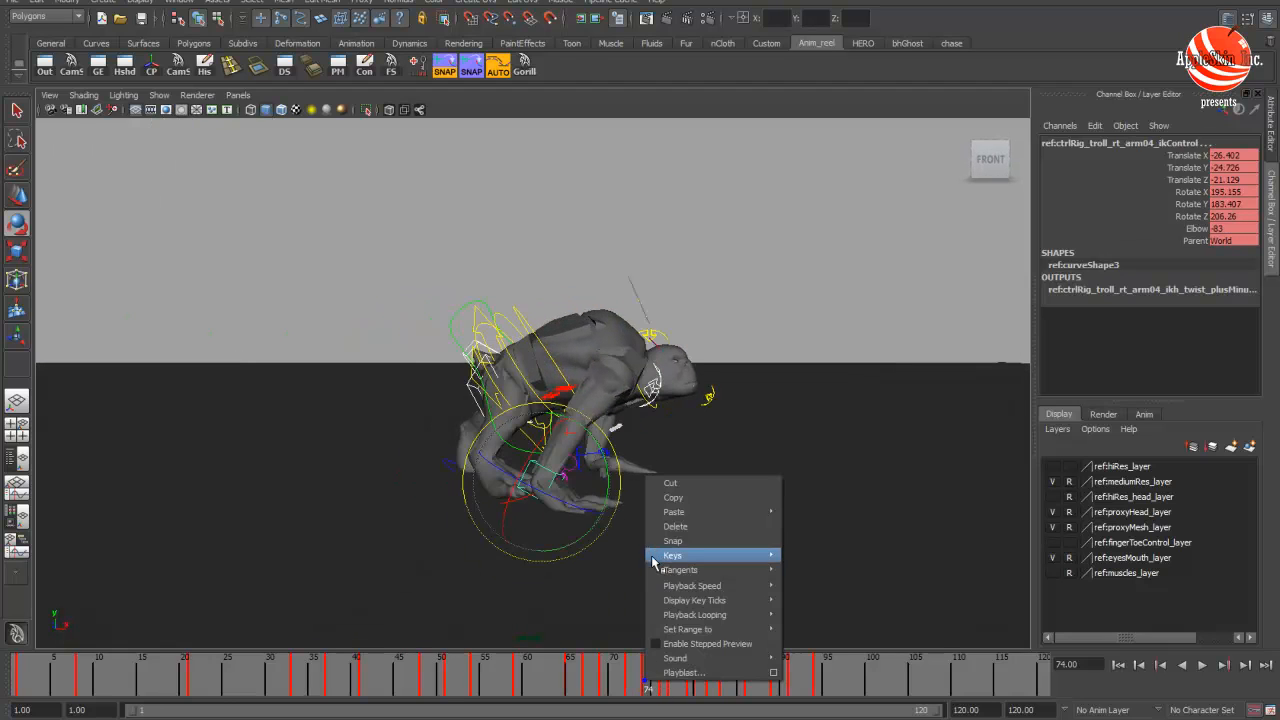
{"action": "left_click", "coordinate": [675, 531]}
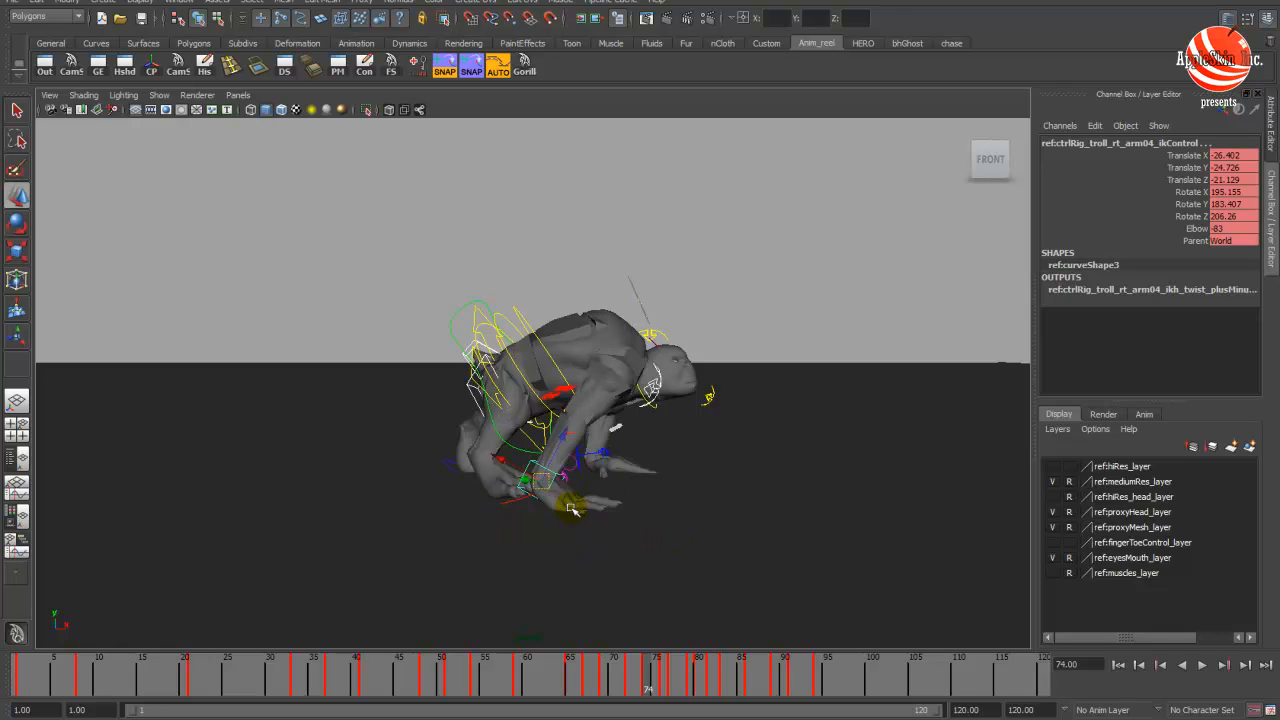
- Check the right arm's motion after frame 74 and delete its IK control's key at frame 86
{"action": "left_click_drag", "start_coordinate": [580, 507], "coordinate": [583, 507], "text": "alt"}
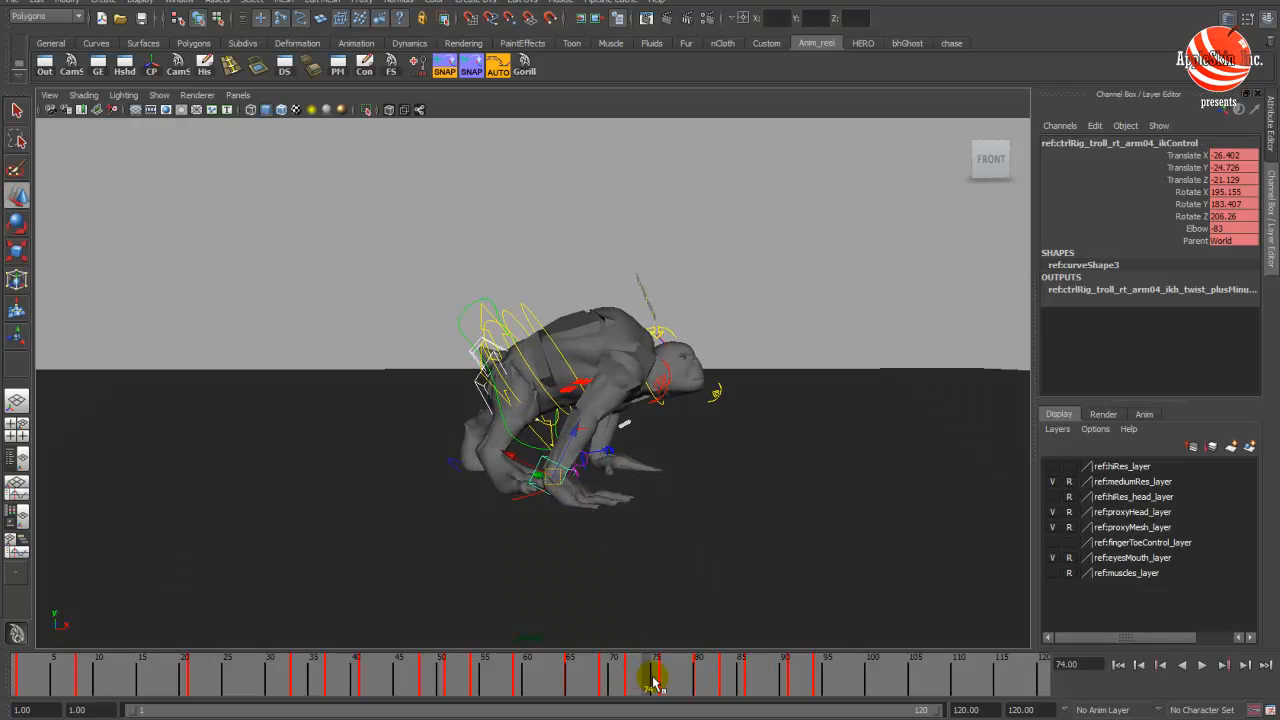
{"action": "mouse_move", "coordinate": [652, 683]}
{"action": "left_mouse_down"}
{"action": "mouse_move", "coordinate": [618, 690]}
{"action": "mouse_move", "coordinate": [795, 683]}
{"action": "mouse_move", "coordinate": [593, 676]}
{"action": "mouse_move", "coordinate": [836, 674]}
{"action": "left_mouse_up"}
{"action": "right_click", "coordinate": [747, 686]}
{"action": "left_click", "coordinate": [789, 528]}
- Select the right foot IK control, go to frame 82 and choose its Stand Tip attribute for adjustment
{"action": "left_click_drag", "start_coordinate": [537, 678], "coordinate": [801, 676]}
{"action": "left_click", "coordinate": [715, 498]}
{"action": "mouse_move", "coordinate": [450, 684]}
{"action": "left_mouse_down"}
{"action": "mouse_move", "coordinate": [640, 658]}
{"action": "mouse_move", "coordinate": [557, 668]}
{"action": "mouse_move", "coordinate": [771, 680]}
{"action": "mouse_move", "coordinate": [715, 678]}
{"action": "left_mouse_up"}
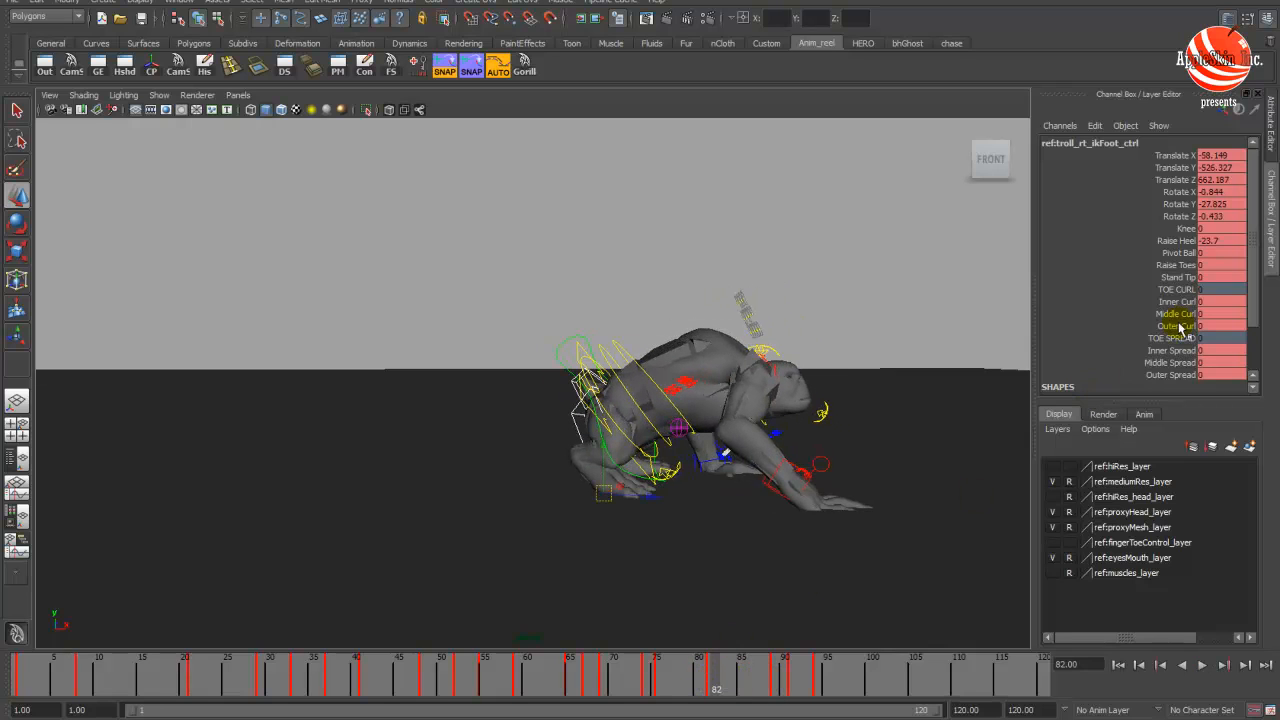
{"action": "left_click", "coordinate": [1176, 265]}
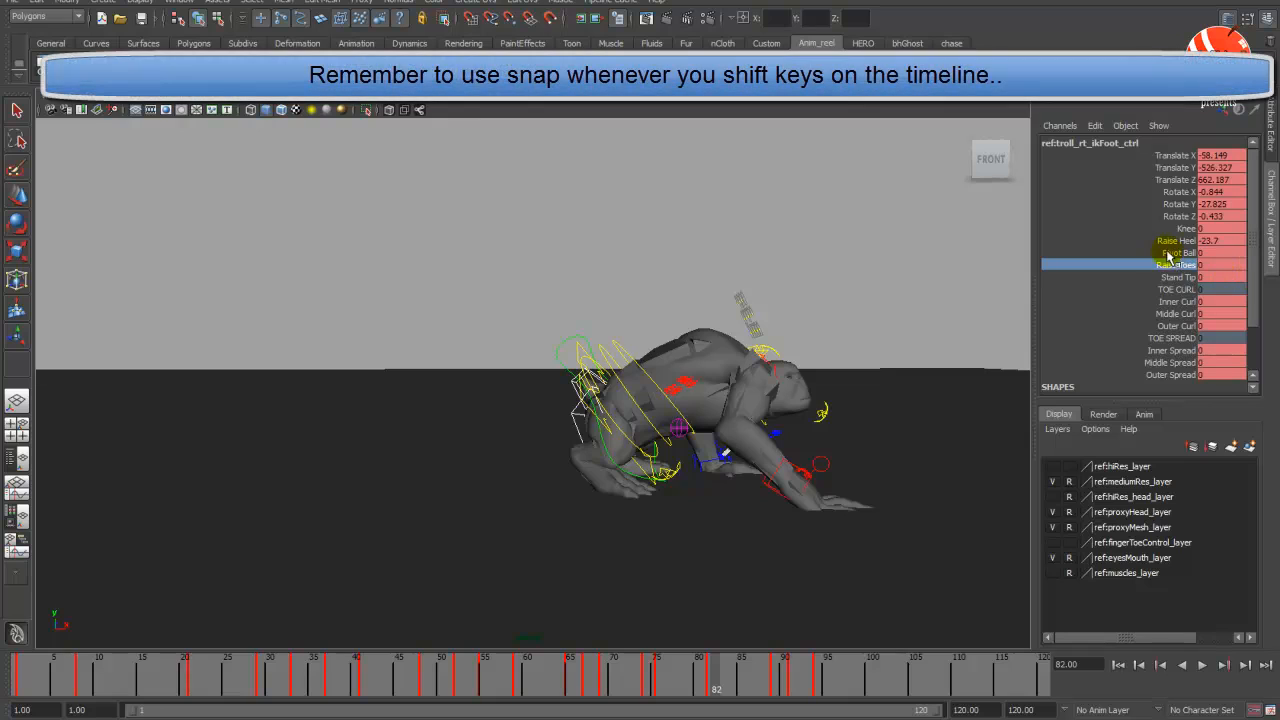
{"action": "left_click", "coordinate": [1178, 253]}
{"action": "left_click", "coordinate": [1170, 265]}
{"action": "left_click", "coordinate": [1176, 277]}
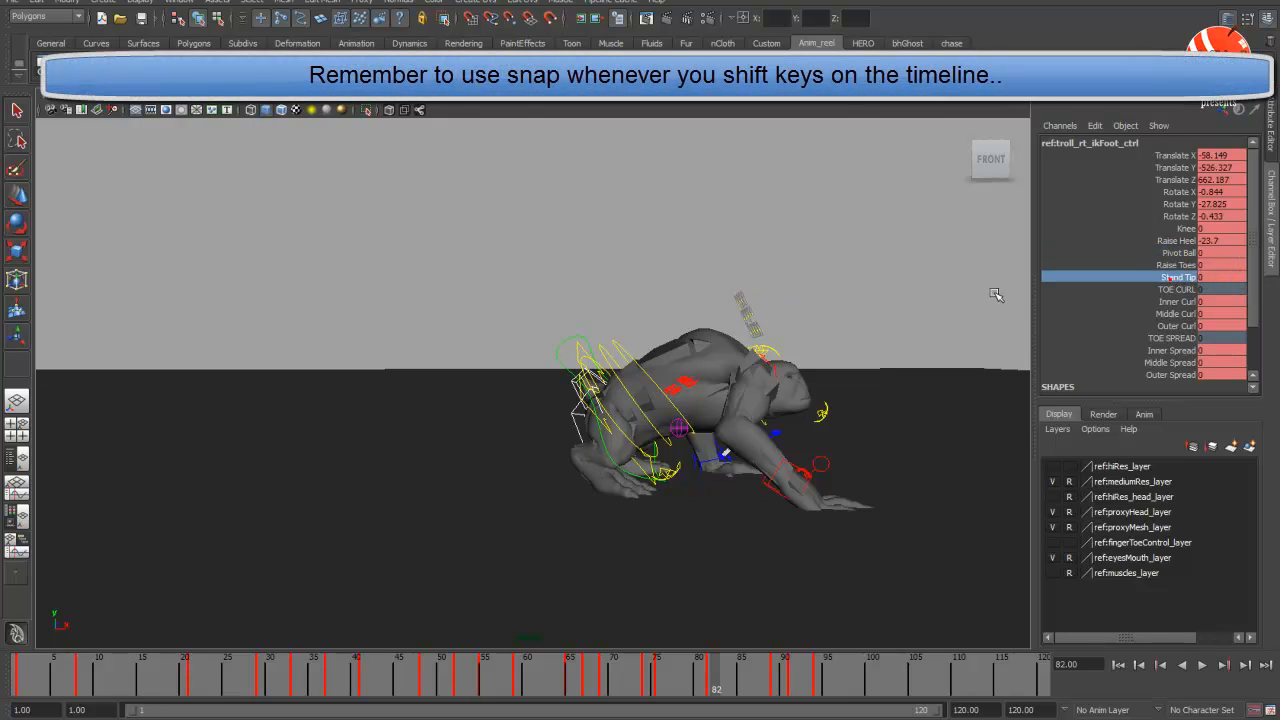
- Snap all keys of the troll's full set of controls to whole frames
{"action": "double_click", "coordinate": [709, 675]}
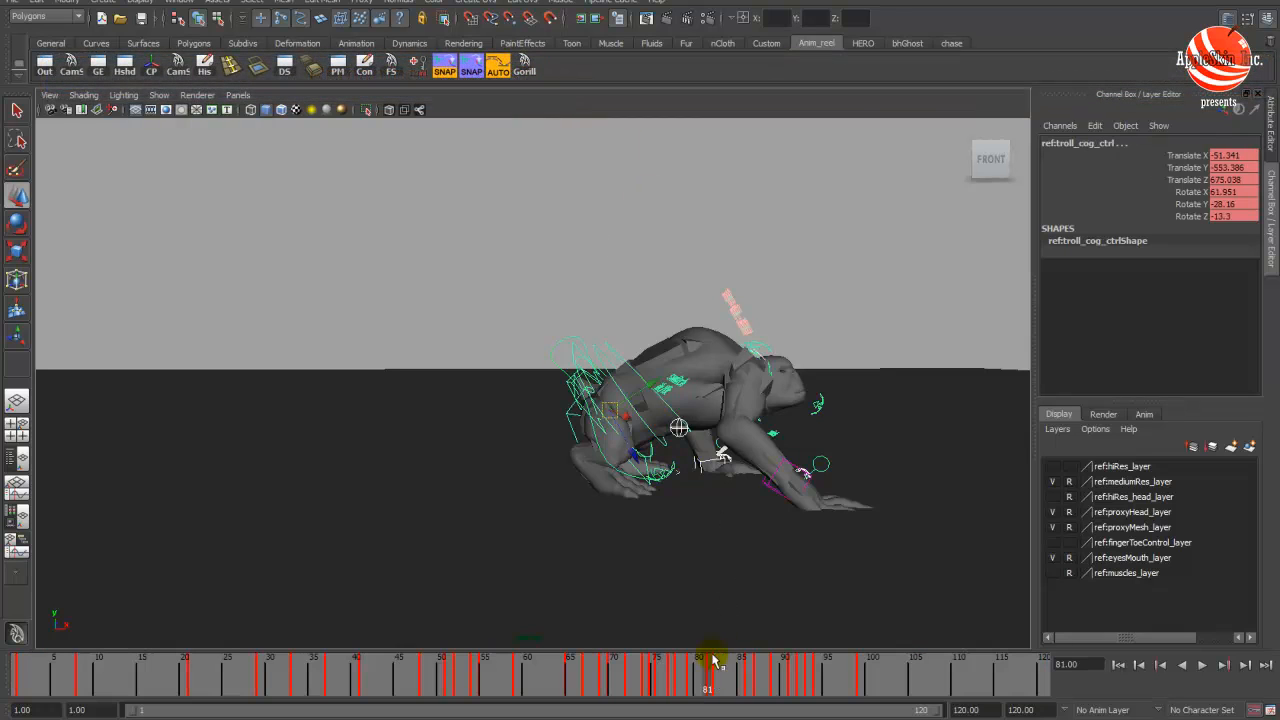
{"action": "double_click", "coordinate": [709, 677]}
{"action": "right_click", "coordinate": [708, 677]}
{"action": "left_click", "coordinate": [747, 530]}
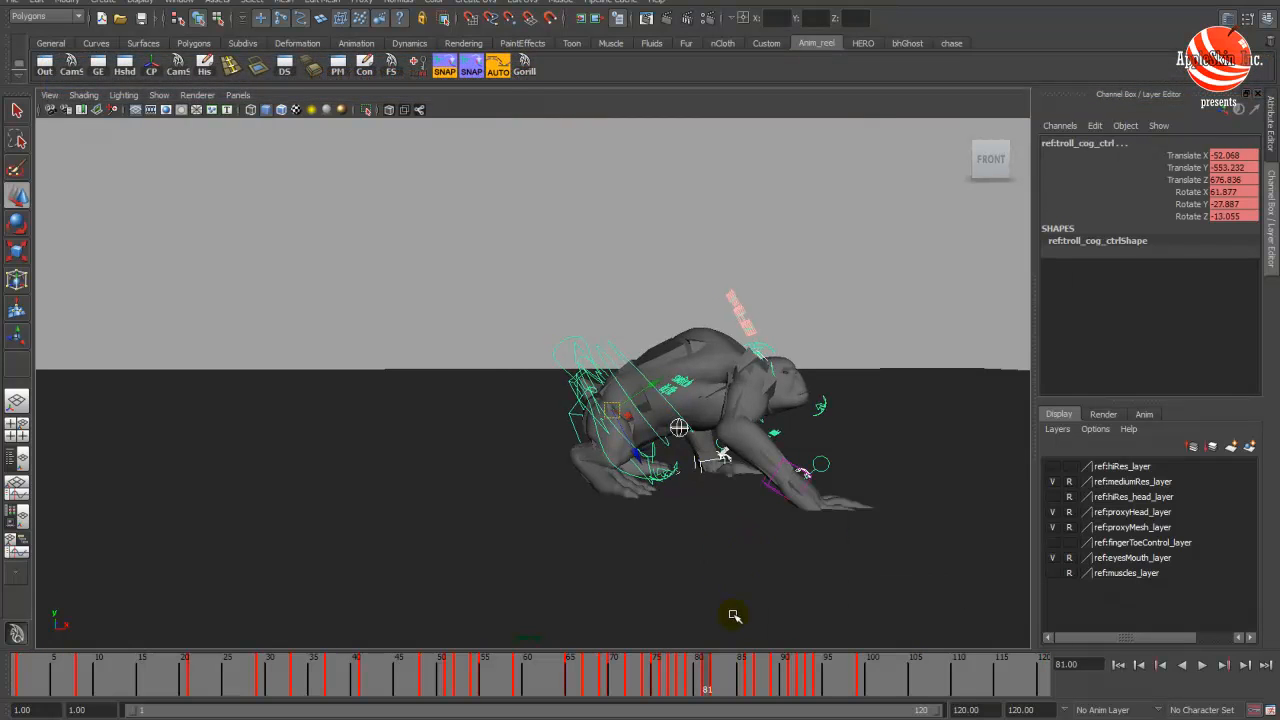
- Reselect the right foot IK control, check the foot in wireframe and set Stand Tip to -12.6 at frame 81
{"action": "left_click", "coordinate": [584, 478]}
{"action": "key", "text": "4"}
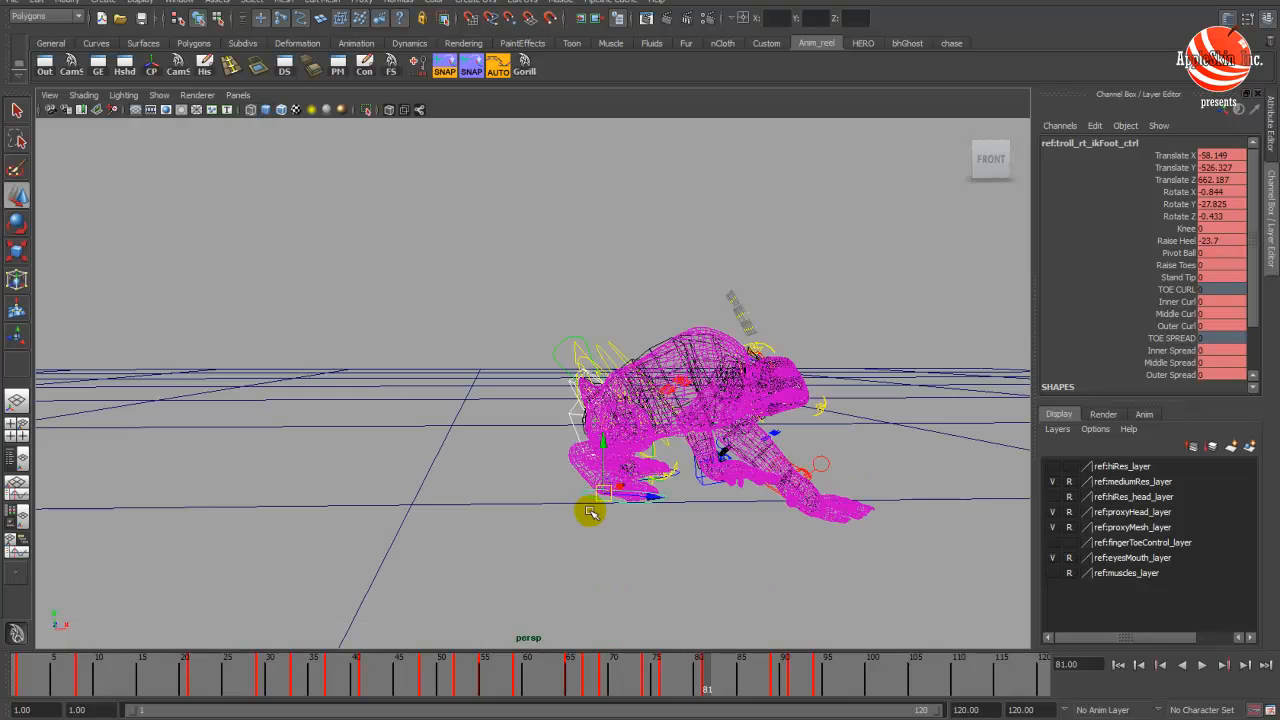
{"action": "key", "text": "5"}
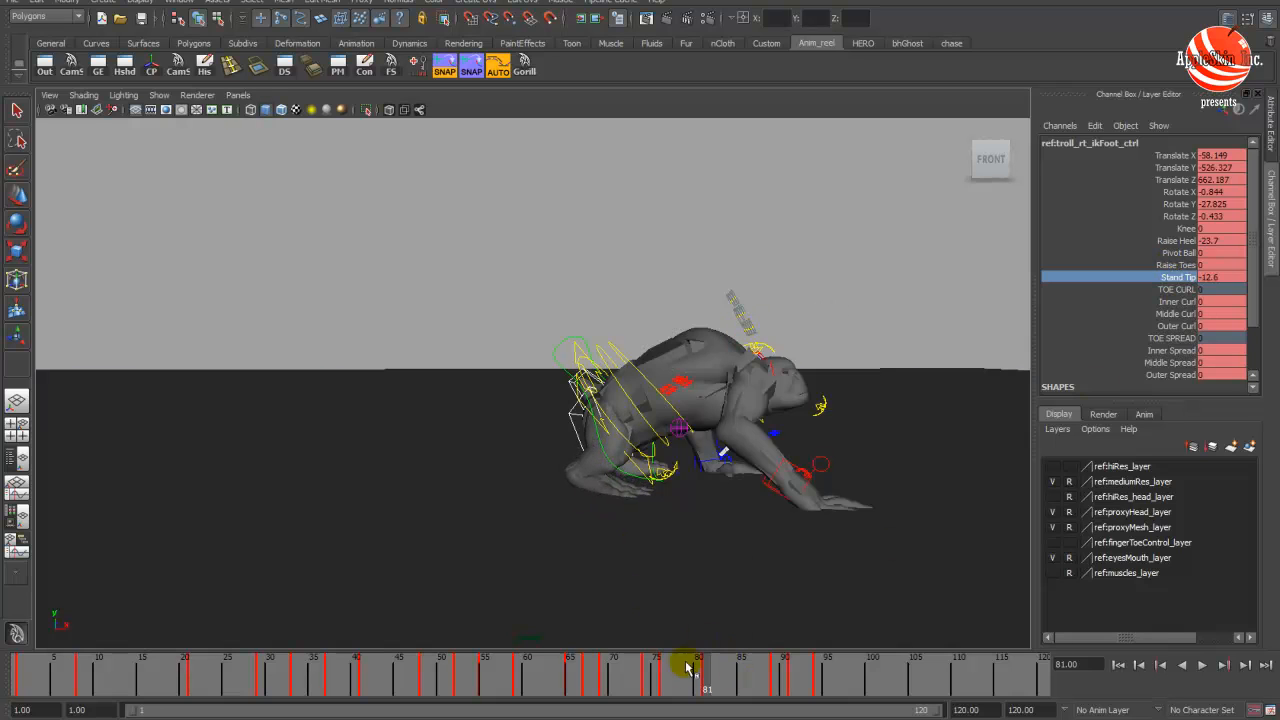
- Try different Stand Tip, Knee and Raise Heel values on the right foot IK control at frame 89
{"action": "left_click_drag", "start_coordinate": [688, 667], "coordinate": [789, 660]}
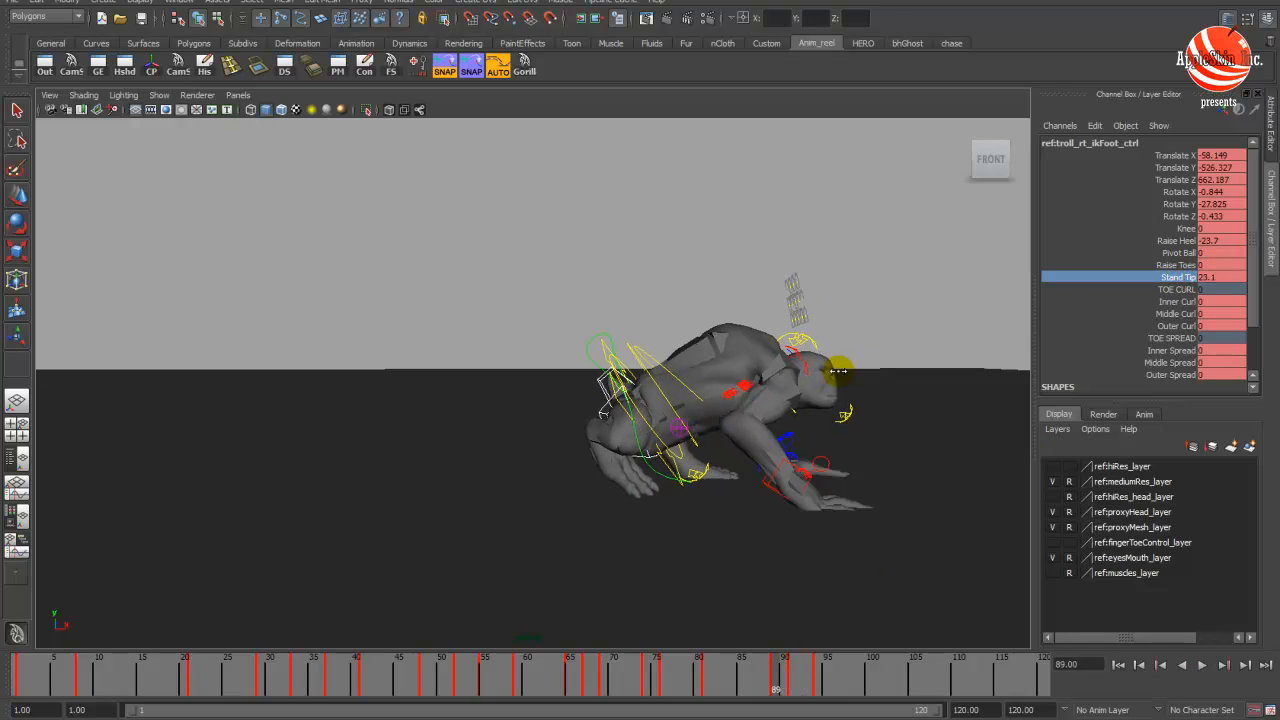
{"action": "left_click", "coordinate": [1175, 228]}
{"action": "middle_click_drag", "start_coordinate": [824, 304], "coordinate": [848, 327]}
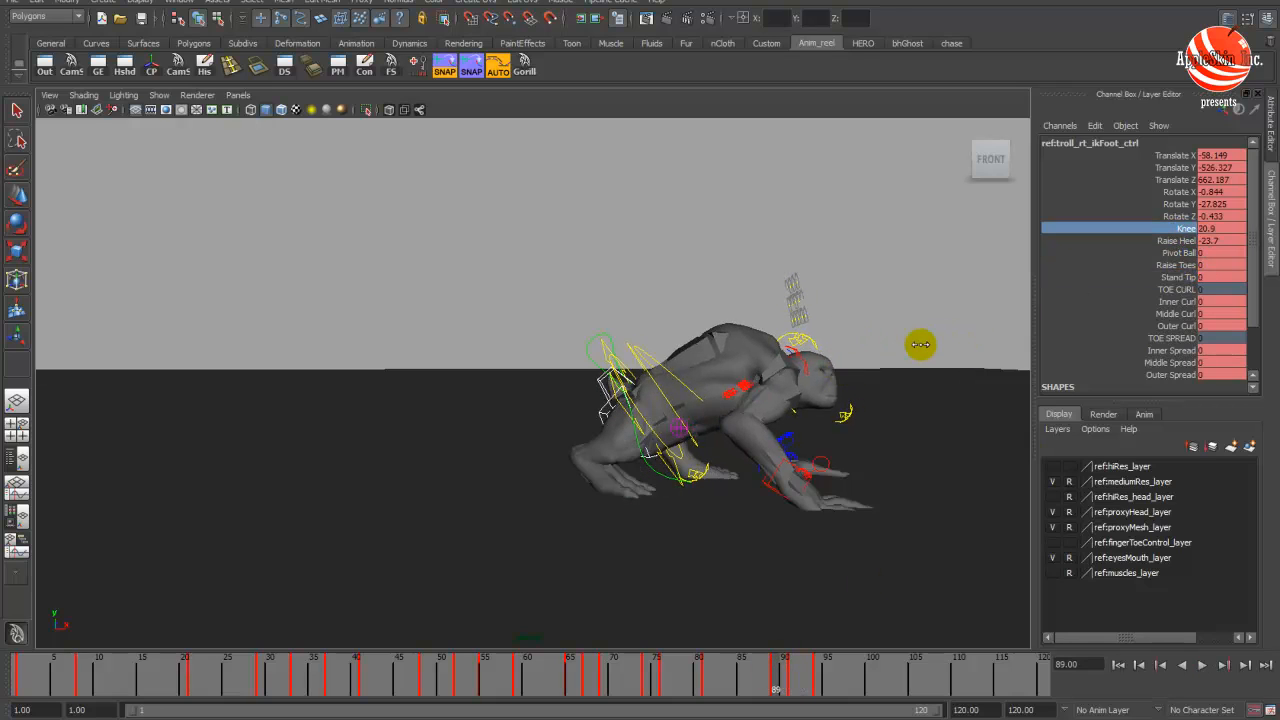
{"action": "left_click", "coordinate": [1172, 241]}
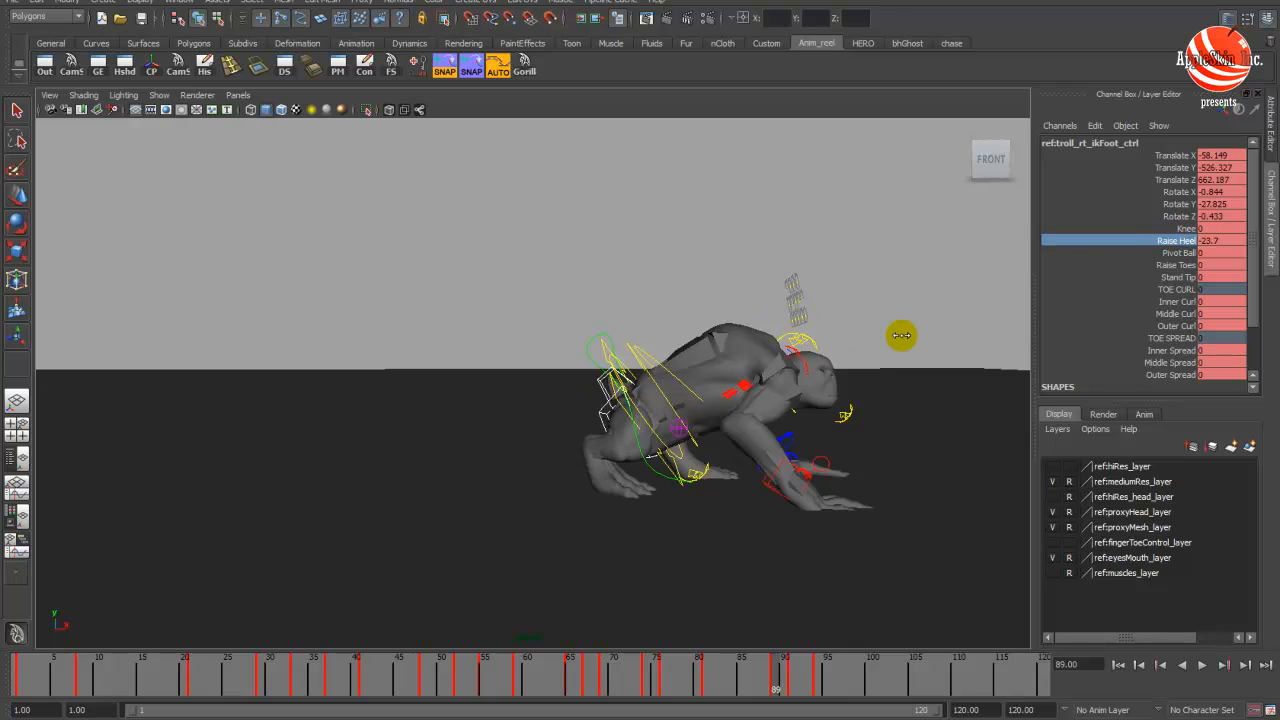
- Adjust the right foot IK control's Raise Heel and Stand Tip at frame 94 and review the foot's motion
{"action": "left_click_drag", "start_coordinate": [678, 690], "coordinate": [818, 686]}
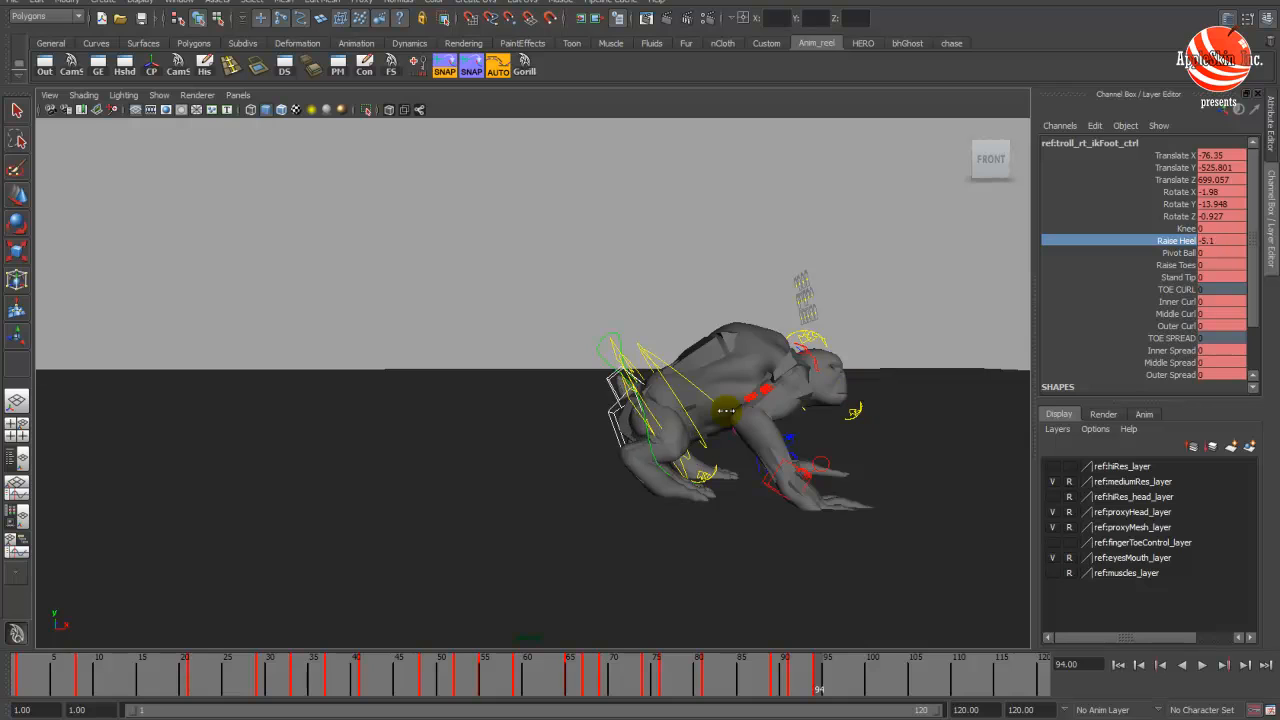
{"action": "left_click", "coordinate": [1180, 277]}
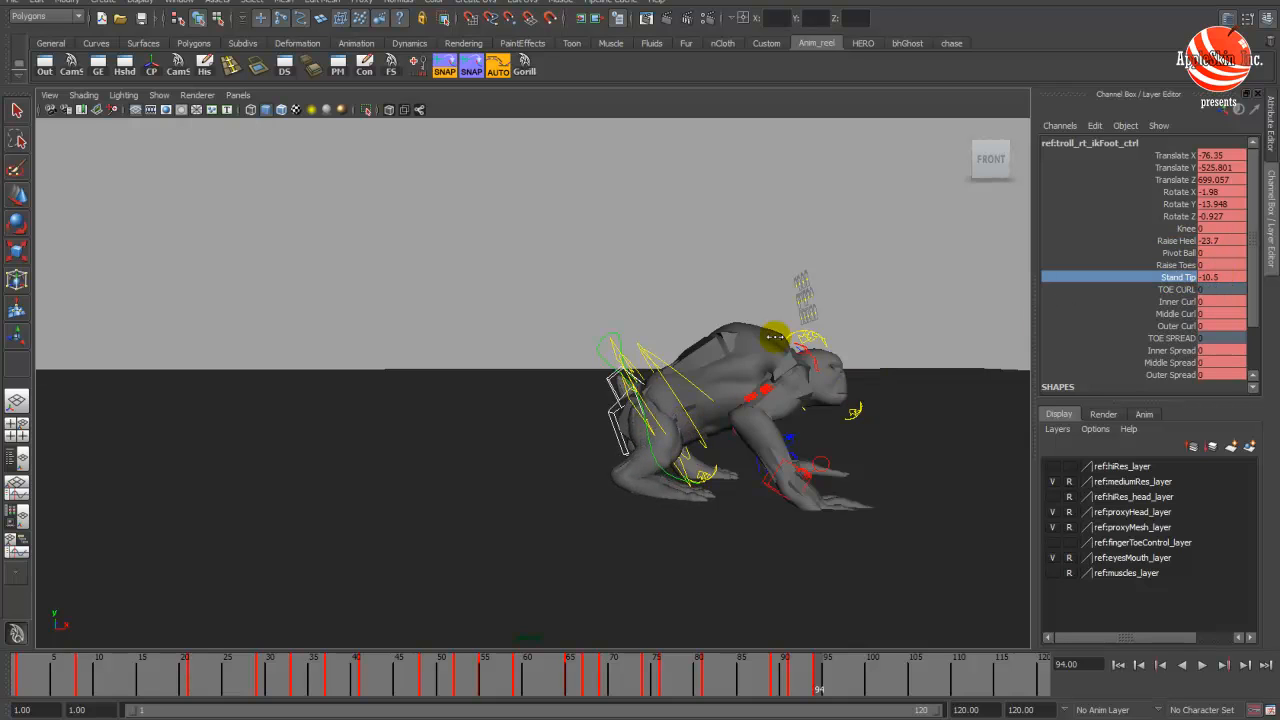
{"action": "left_click_drag", "start_coordinate": [771, 688], "coordinate": [818, 694]}
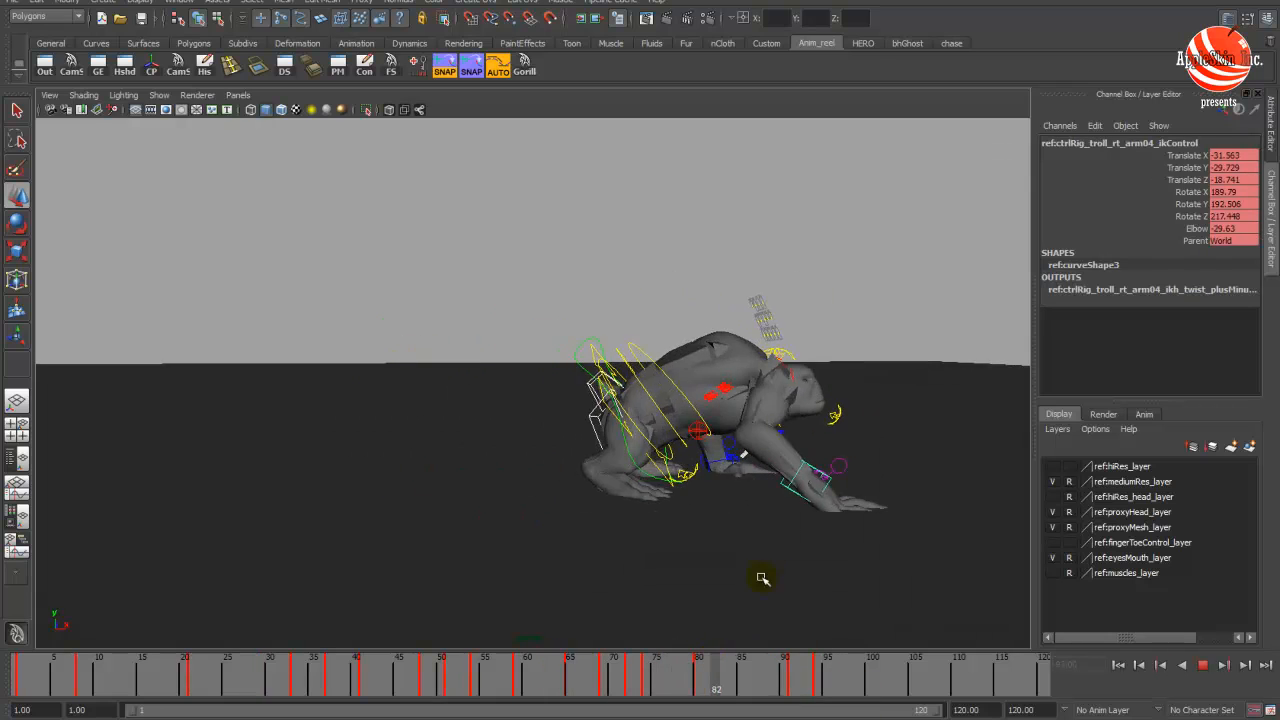
- Select the left arm IK control from the troll's other side and delete its key at frame 67
{"action": "left_click_drag", "start_coordinate": [766, 583], "coordinate": [500, 557], "text": "alt"}
{"action": "middle_click_drag", "start_coordinate": [500, 557], "coordinate": [435, 526], "text": "alt"}
{"action": "right_click_drag", "start_coordinate": [435, 526], "coordinate": [594, 563], "text": "alt"}
{"action": "middle_click_drag", "start_coordinate": [594, 563], "coordinate": [655, 509], "text": "alt"}
{"action": "left_click", "coordinate": [566, 484]}
{"action": "left_click_drag", "start_coordinate": [475, 672], "coordinate": [569, 681]}
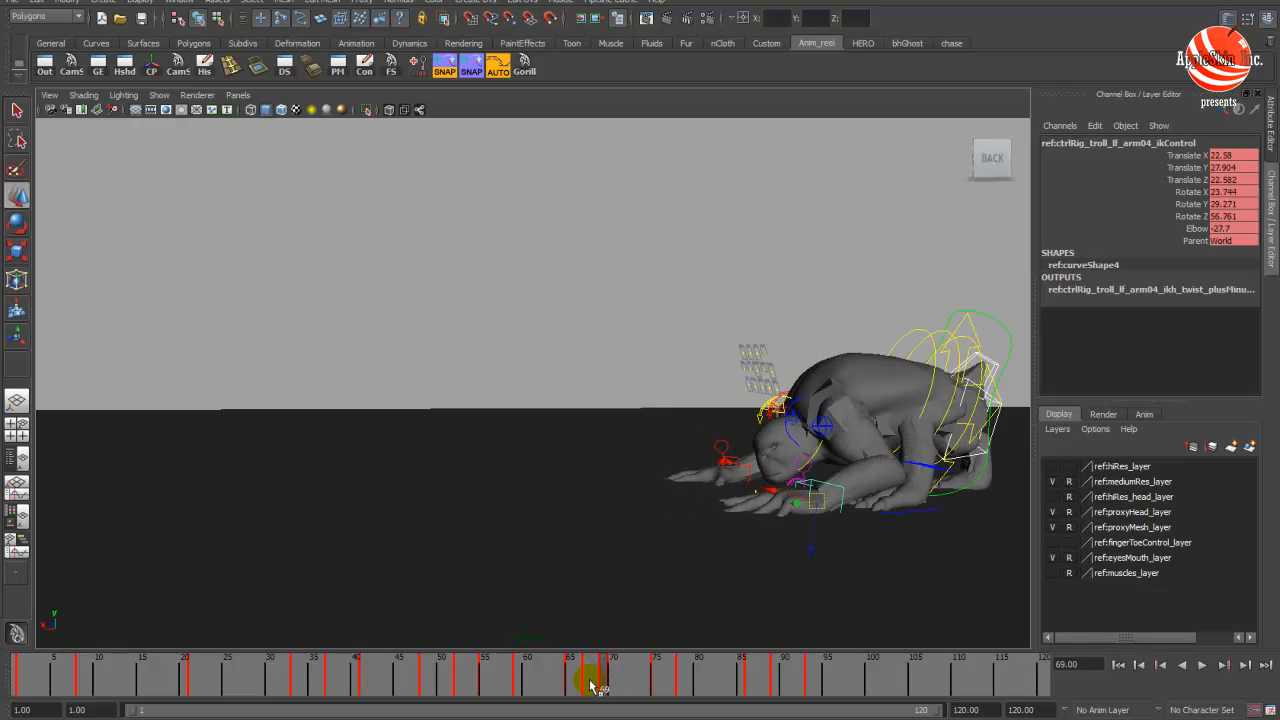
{"action": "left_click", "coordinate": [589, 682]}
{"action": "right_click", "coordinate": [586, 684]}
{"action": "left_click", "coordinate": [631, 535]}
- Clean up the left arm IK control's remaining keys between frames 67 and 75 and play the landing
{"action": "left_click_drag", "start_coordinate": [547, 678], "coordinate": [633, 695]}
{"action": "right_click", "coordinate": [586, 677]}
{"action": "left_click", "coordinate": [641, 531]}
{"action": "right_click", "coordinate": [616, 680]}
{"action": "left_click", "coordinate": [655, 517]}
{"action": "right_click", "coordinate": [654, 681]}
{"action": "left_click", "coordinate": [686, 530]}
{"action": "key", "text": "alt+v"}
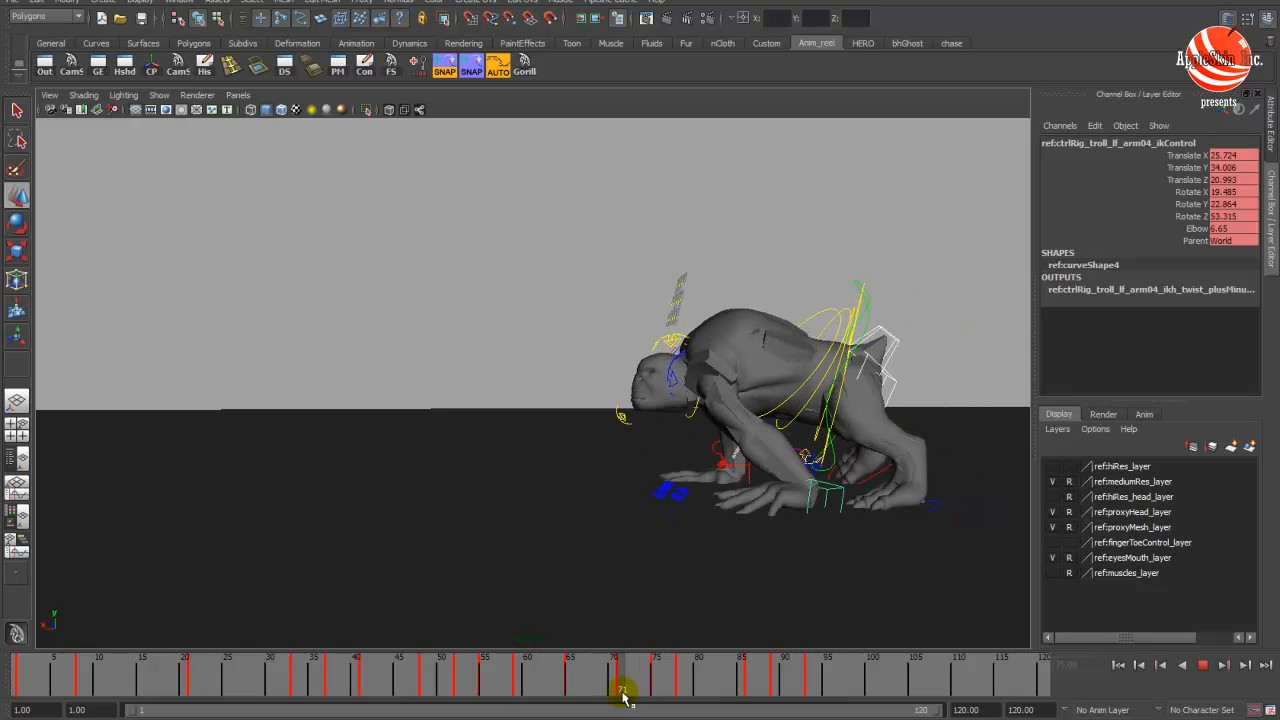
- Reposition the left arm IK control at frame 71 to about X 22.74, Y 28.28, Z 22.18 and check neighbouring frames
{"action": "middle_click_drag", "start_coordinate": [650, 413], "coordinate": [601, 416], "text": "alt"}
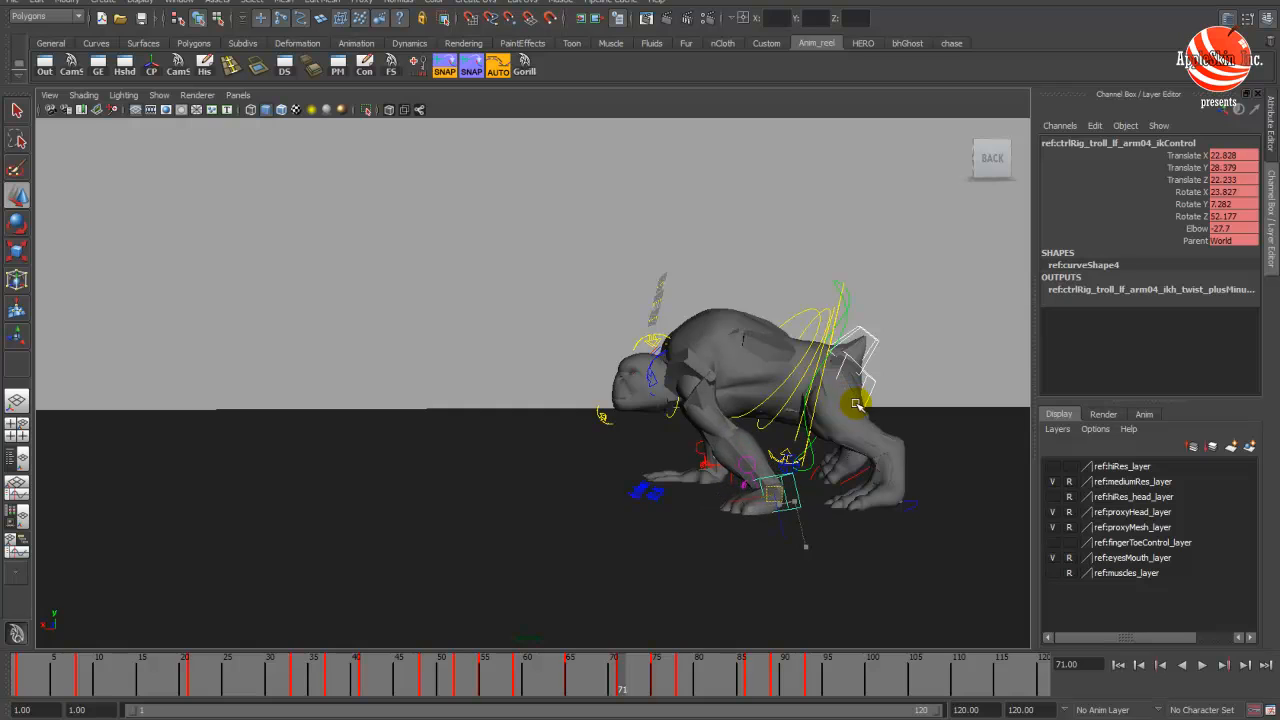
{"action": "mouse_move", "coordinate": [615, 683]}
{"action": "left_mouse_down"}
{"action": "mouse_move", "coordinate": [557, 677]}
{"action": "mouse_move", "coordinate": [622, 690]}
{"action": "mouse_move", "coordinate": [677, 683]}
{"action": "mouse_move", "coordinate": [623, 677]}
{"action": "mouse_move", "coordinate": [776, 680]}
{"action": "mouse_move", "coordinate": [518, 676]}
{"action": "mouse_move", "coordinate": [724, 676]}
{"action": "mouse_move", "coordinate": [622, 677]}
{"action": "left_mouse_up"}
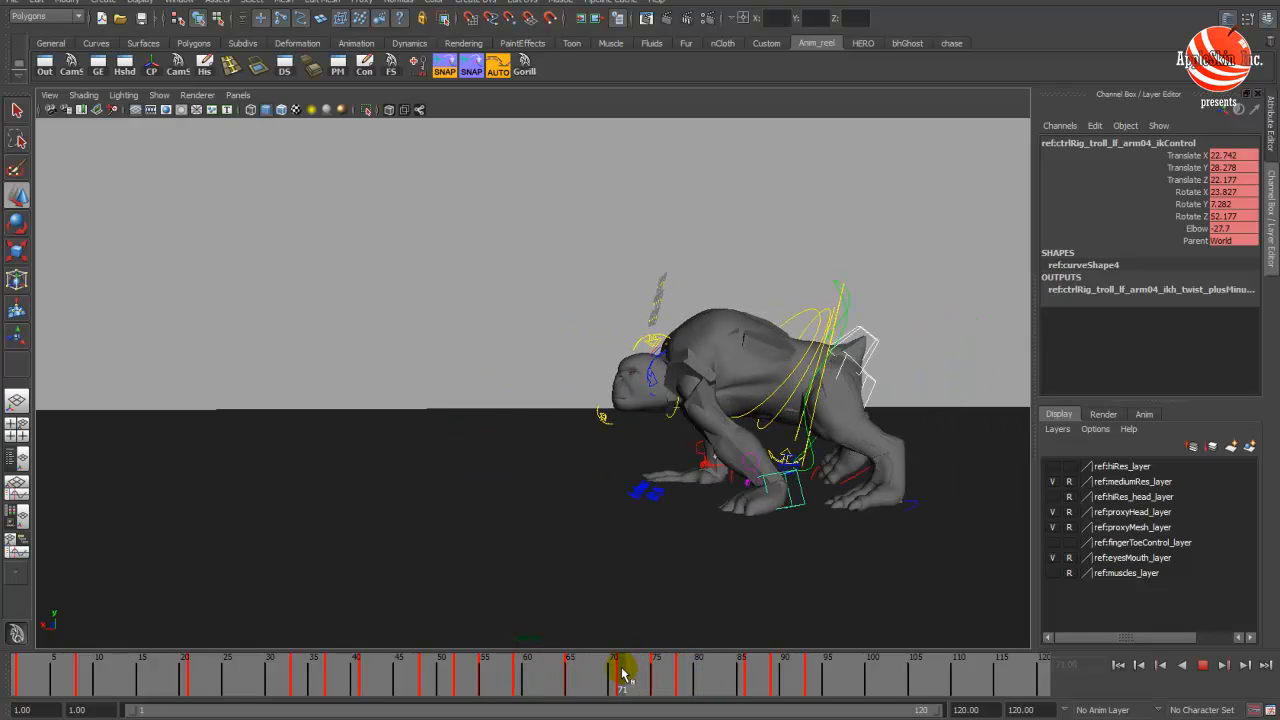
{"action": "middle_click_drag", "start_coordinate": [642, 485], "coordinate": [614, 472], "text": "alt"}
- On the left finger control at frame 71, set pointer, middle and ring base and mid curls to -2.4 and tip curls to 0
{"action": "left_click", "coordinate": [719, 441]}
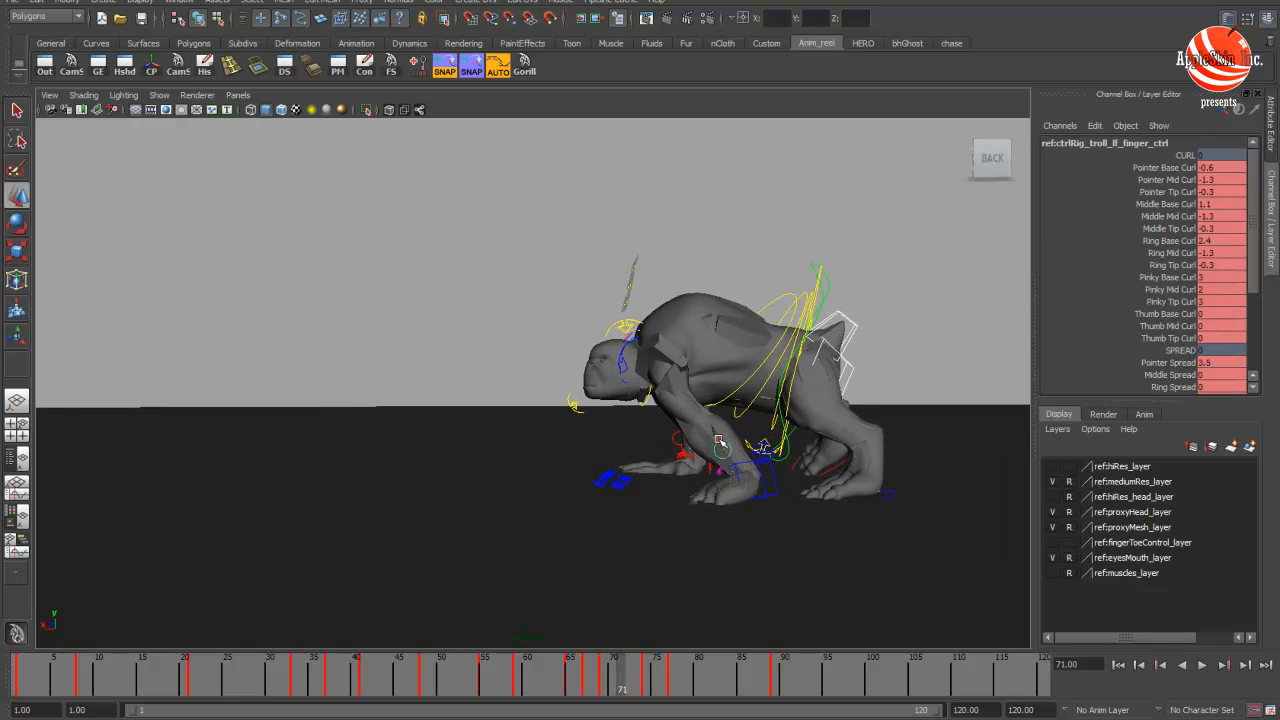
{"action": "left_click_drag", "start_coordinate": [1214, 170], "coordinate": [1231, 263]}
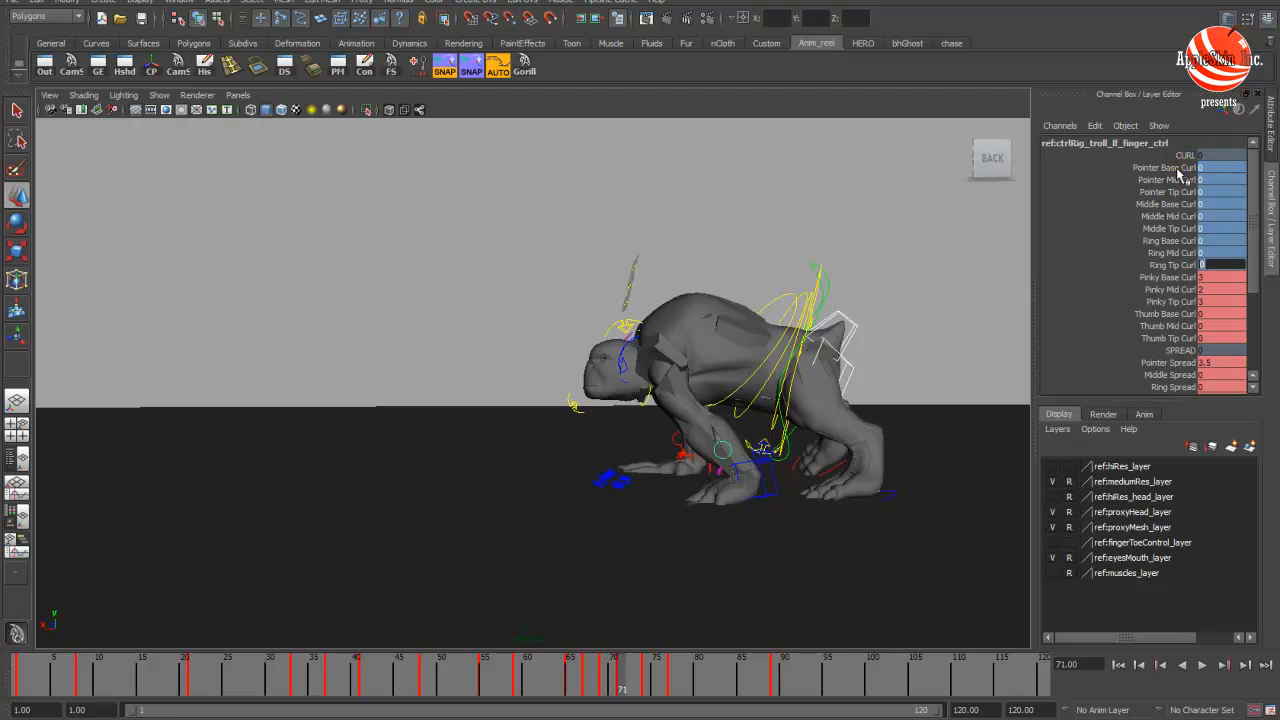
{"action": "left_click_drag", "start_coordinate": [1170, 168], "coordinate": [1174, 254]}
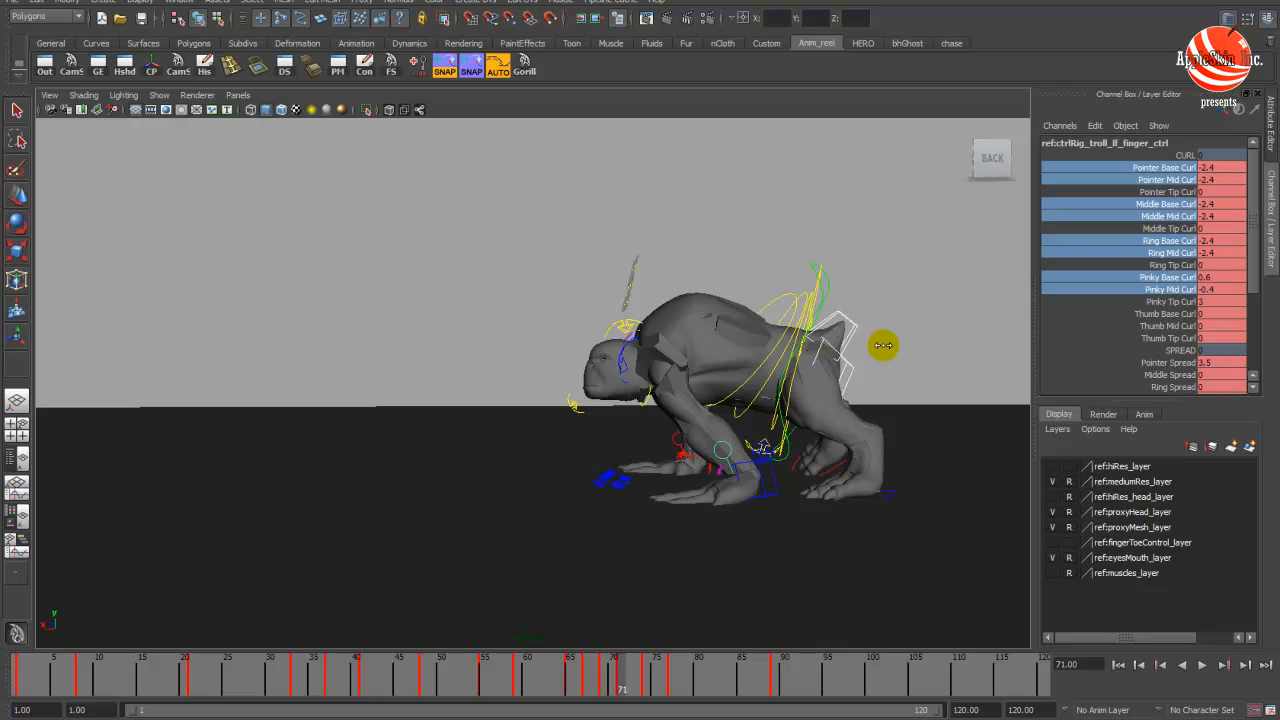
- Set the left pinky's Base Curl to -2.4, Mid Curl to -1.2 and Tip Curl to 0
{"action": "left_click", "coordinate": [1135, 278]}
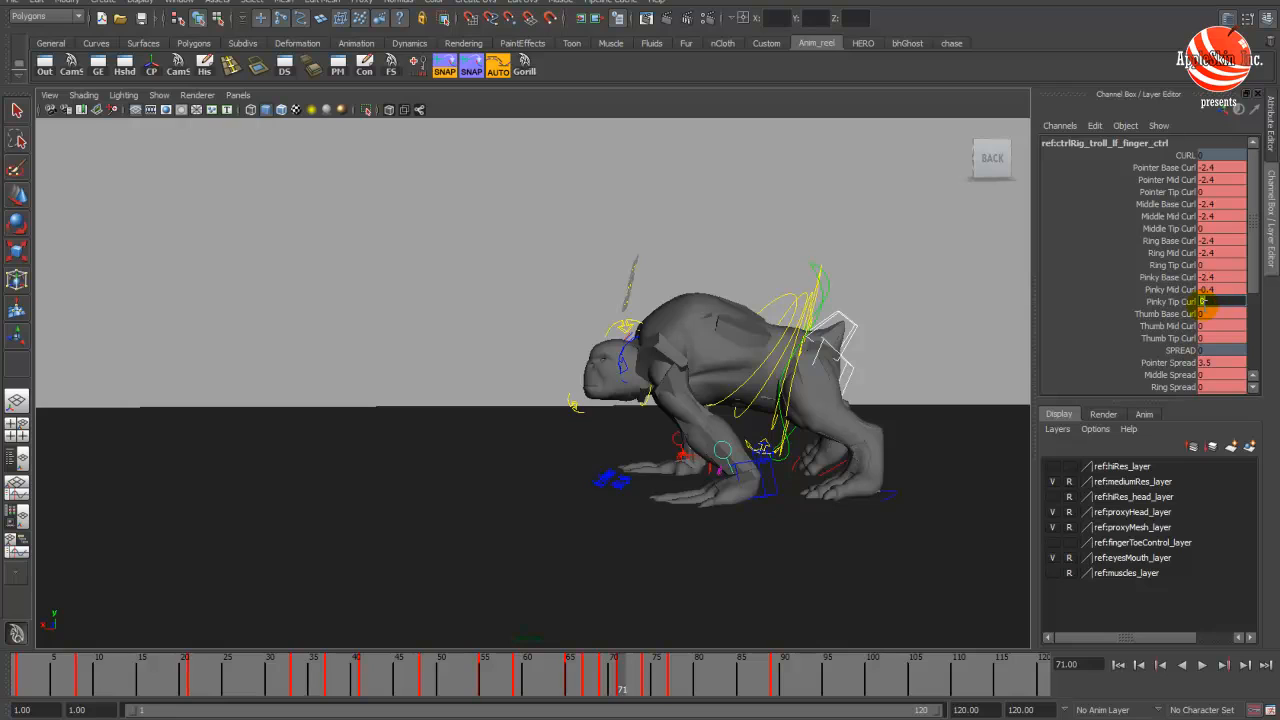
{"action": "key", "text": "Return"}
{"action": "left_click", "coordinate": [1172, 289]}
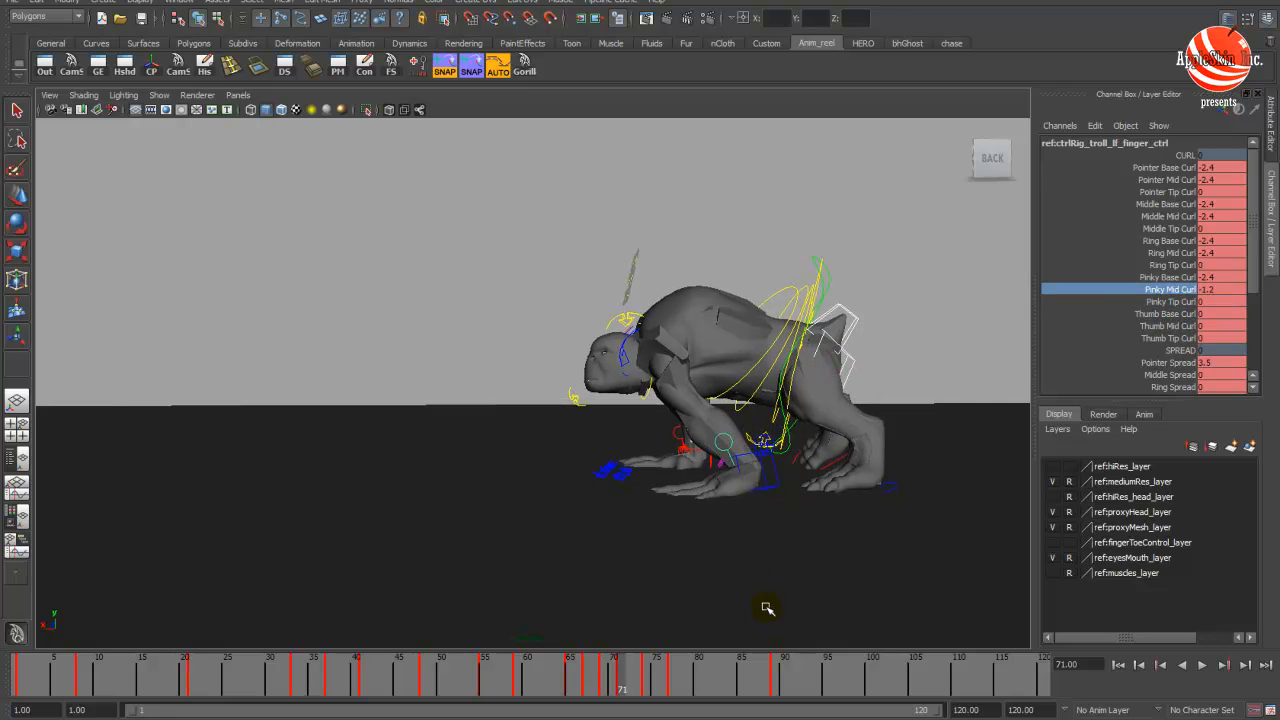
- Play the landing and compare the left hand's finger pose at frames 69 and 71
{"action": "key", "text": "alt+v"}
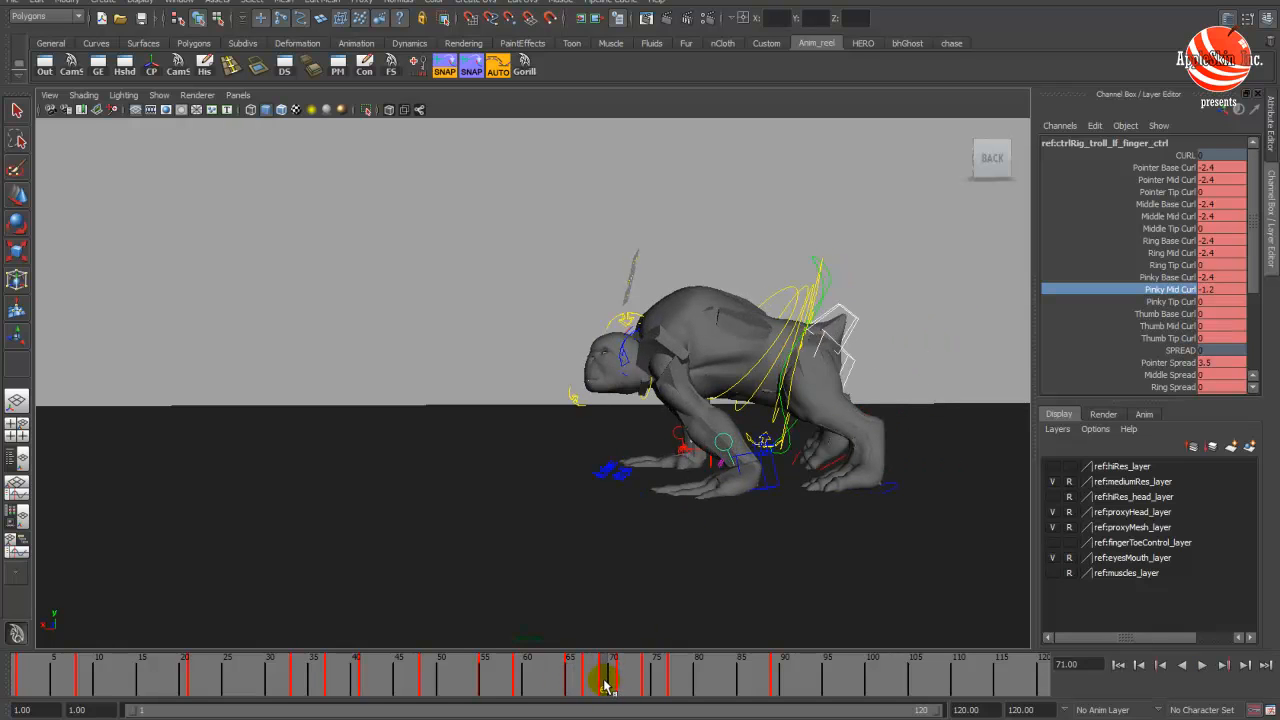
{"action": "key", "text": "alt+v"}
{"action": "left_click", "coordinate": [603, 690]}
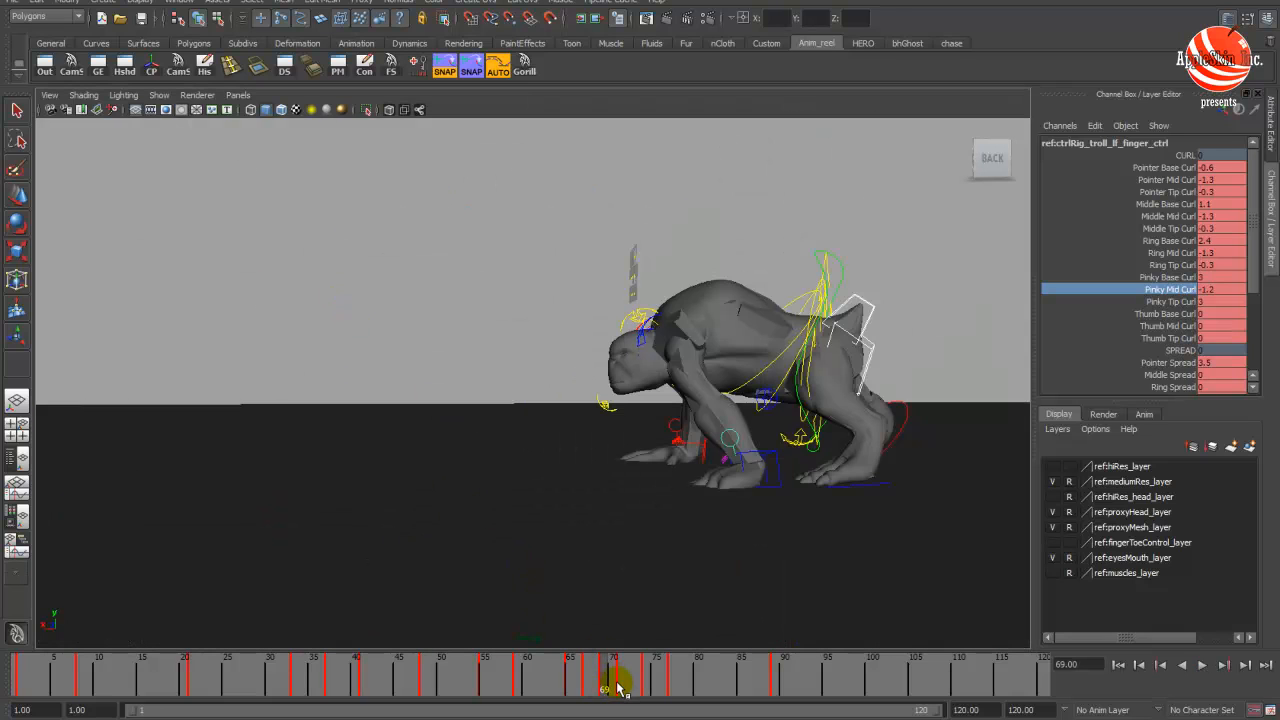
{"action": "left_click", "coordinate": [619, 688]}
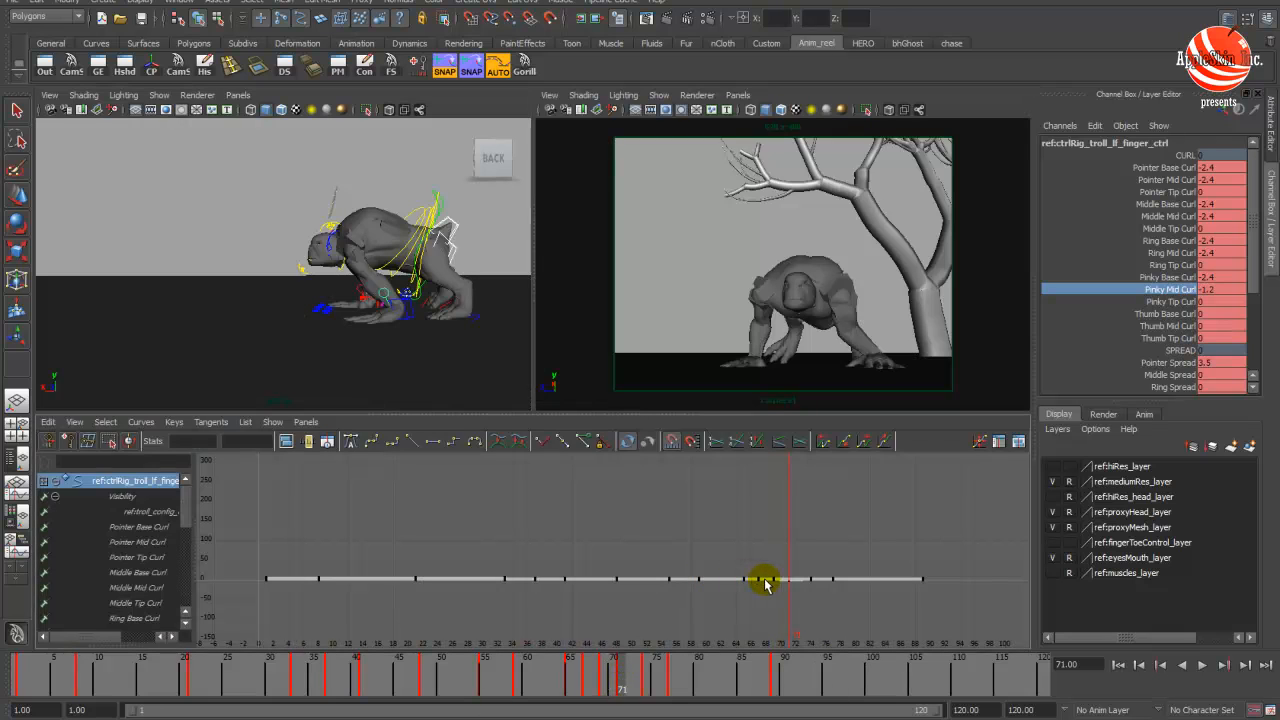
- Select the left finger control's curl keys at frame 71 on its animation curves
{"action": "middle_click_drag", "start_coordinate": [557, 506], "coordinate": [520, 511], "text": "alt"}
{"action": "right_click_drag", "start_coordinate": [511, 509], "coordinate": [517, 491], "text": "alt"}
{"action": "middle_click_drag", "start_coordinate": [624, 609], "coordinate": [491, 534], "text": "alt"}
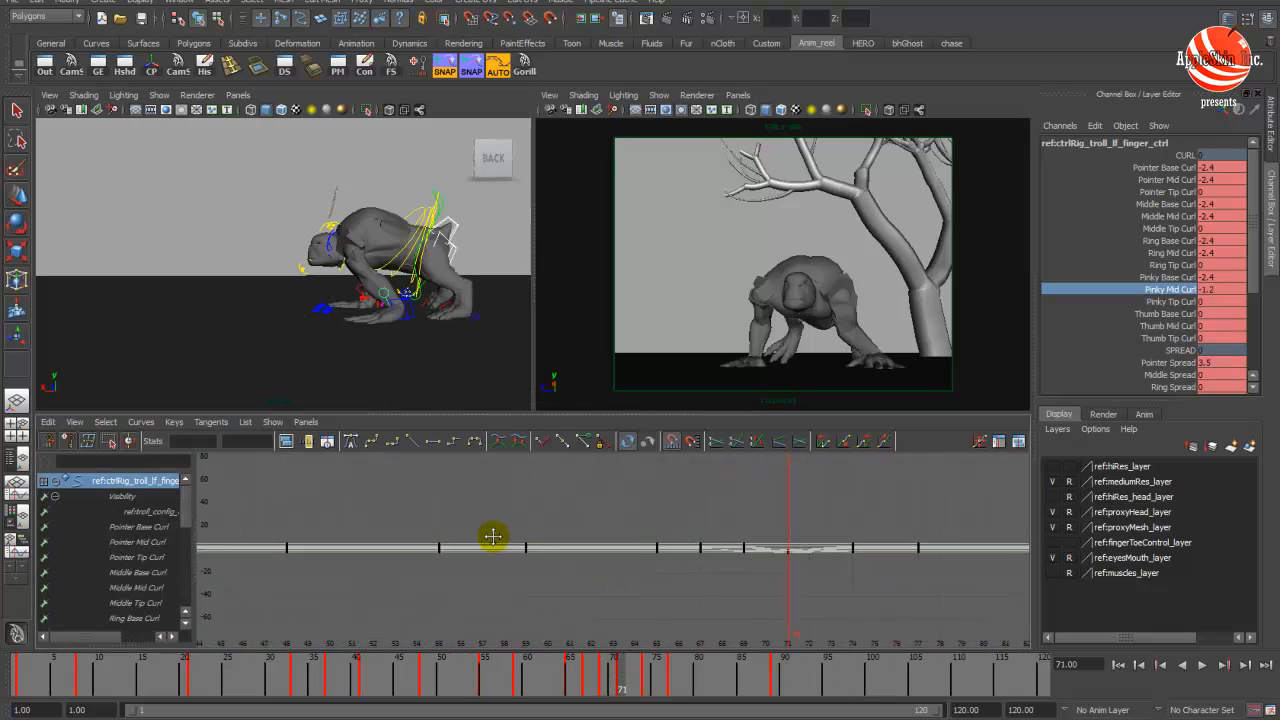
{"action": "right_click_drag", "start_coordinate": [486, 534], "coordinate": [506, 541], "text": "alt"}
{"action": "middle_click_drag", "start_coordinate": [704, 548], "coordinate": [480, 551], "text": "alt"}
{"action": "right_click_drag", "start_coordinate": [486, 554], "coordinate": [496, 557], "text": "alt"}
{"action": "middle_click_drag", "start_coordinate": [732, 562], "coordinate": [686, 561], "text": "alt"}
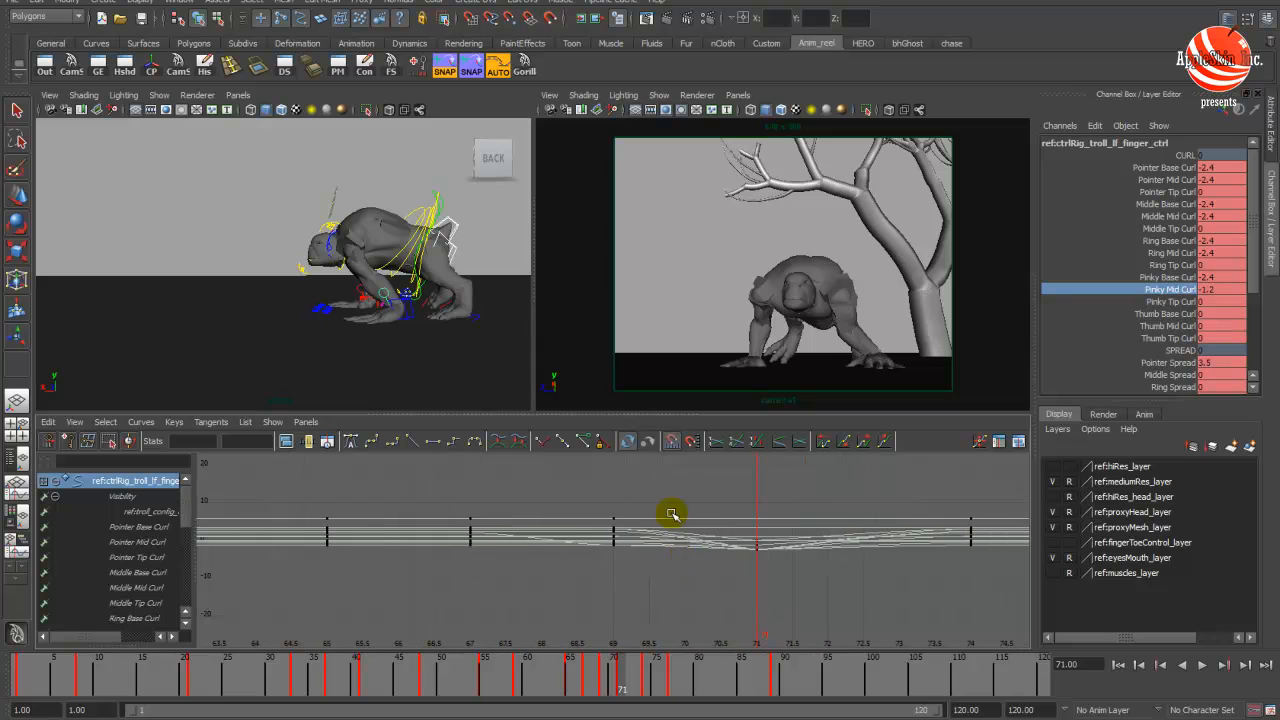
{"action": "left_click_drag", "start_coordinate": [658, 484], "coordinate": [828, 597]}
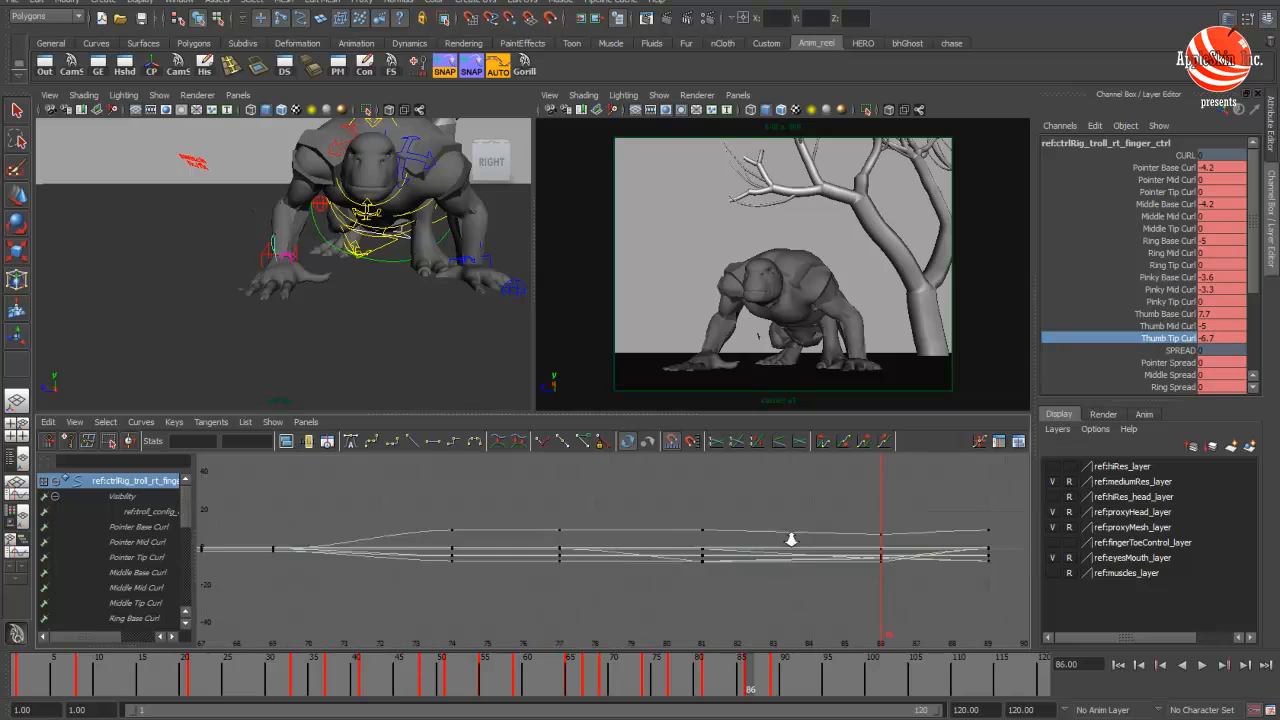
- Examine the right finger control's curl curves and the right hand's pose between frames 81 and 86
{"action": "right_click_drag", "start_coordinate": [789, 534], "coordinate": [640, 617], "text": "alt"}
{"action": "middle_click_drag", "start_coordinate": [640, 617], "coordinate": [491, 586], "text": "alt"}
{"action": "right_click_drag", "start_coordinate": [491, 586], "coordinate": [660, 511], "text": "alt"}
{"action": "middle_click_drag", "start_coordinate": [660, 511], "coordinate": [474, 638], "text": "alt"}
{"action": "mouse_move", "coordinate": [623, 537]}
{"action": "middle_mouse_down", "text": "alt"}
{"action": "mouse_move", "coordinate": [580, 546]}
{"action": "mouse_move", "coordinate": [606, 551]}
{"action": "middle_mouse_up", "text": "alt"}
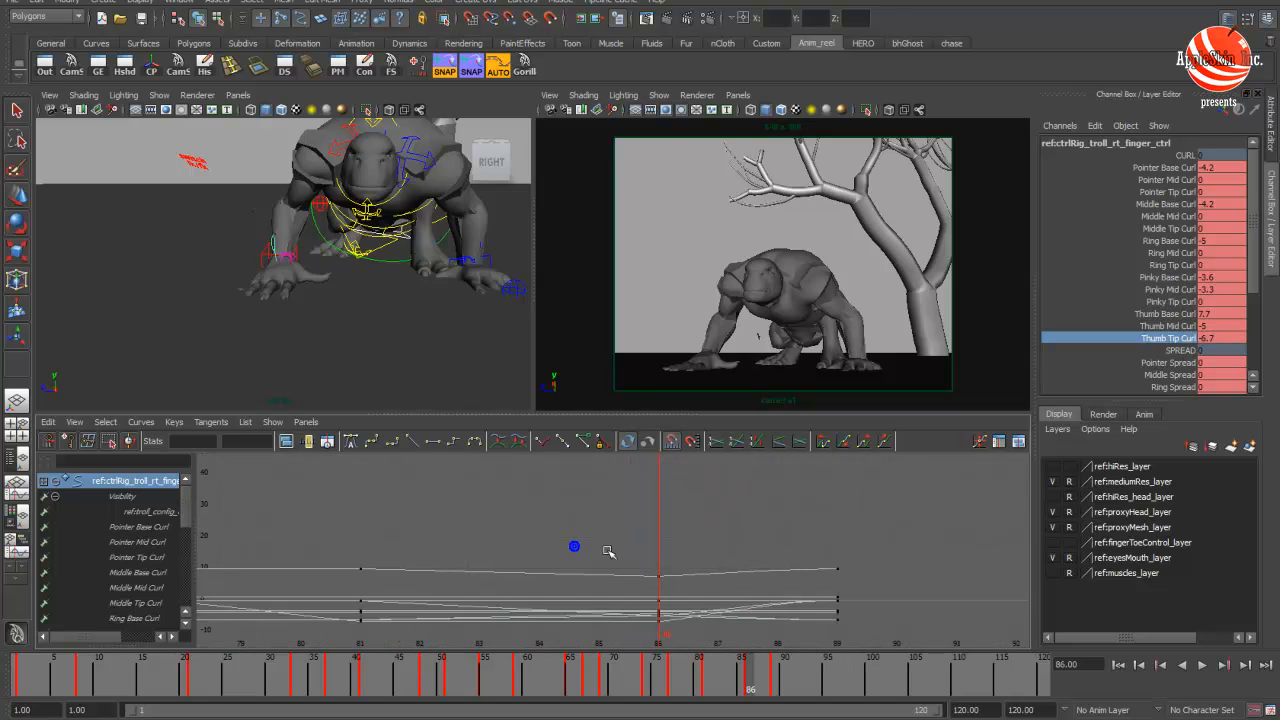
{"action": "right_click_drag", "start_coordinate": [606, 551], "coordinate": [762, 499], "text": "alt"}
{"action": "left_click_drag", "start_coordinate": [752, 686], "coordinate": [706, 684]}
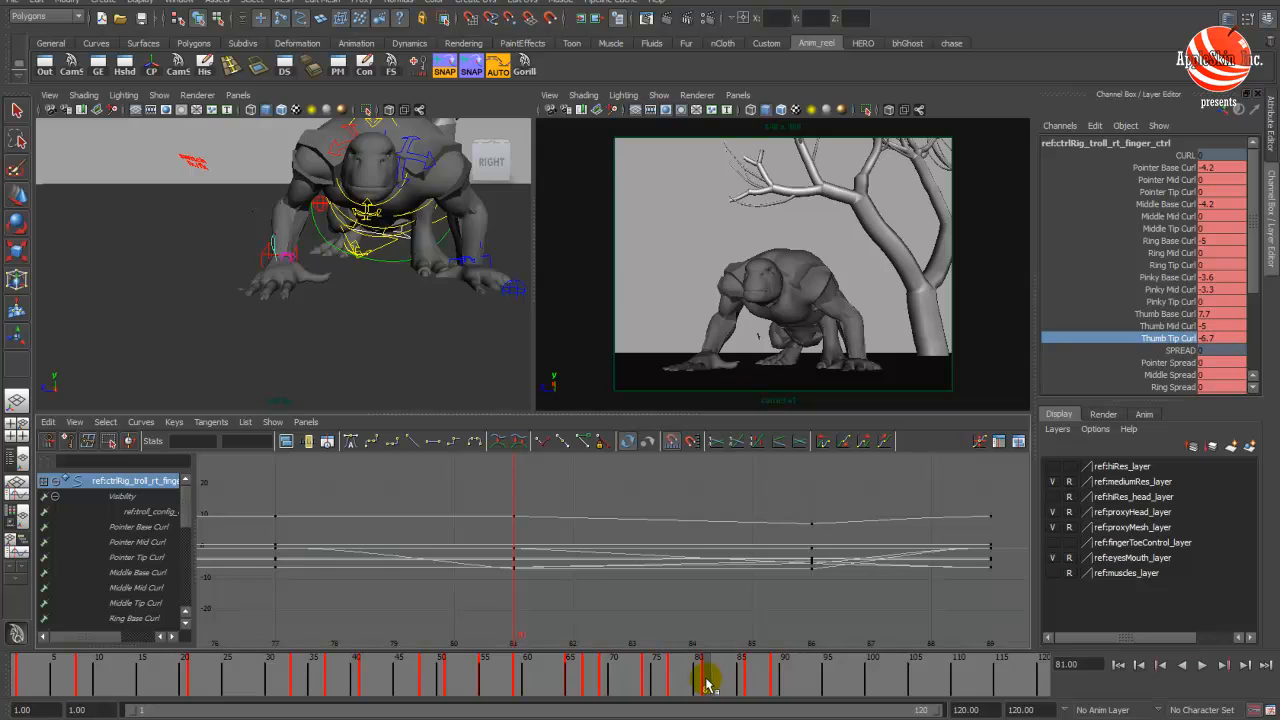
{"action": "key", "text": "space"}
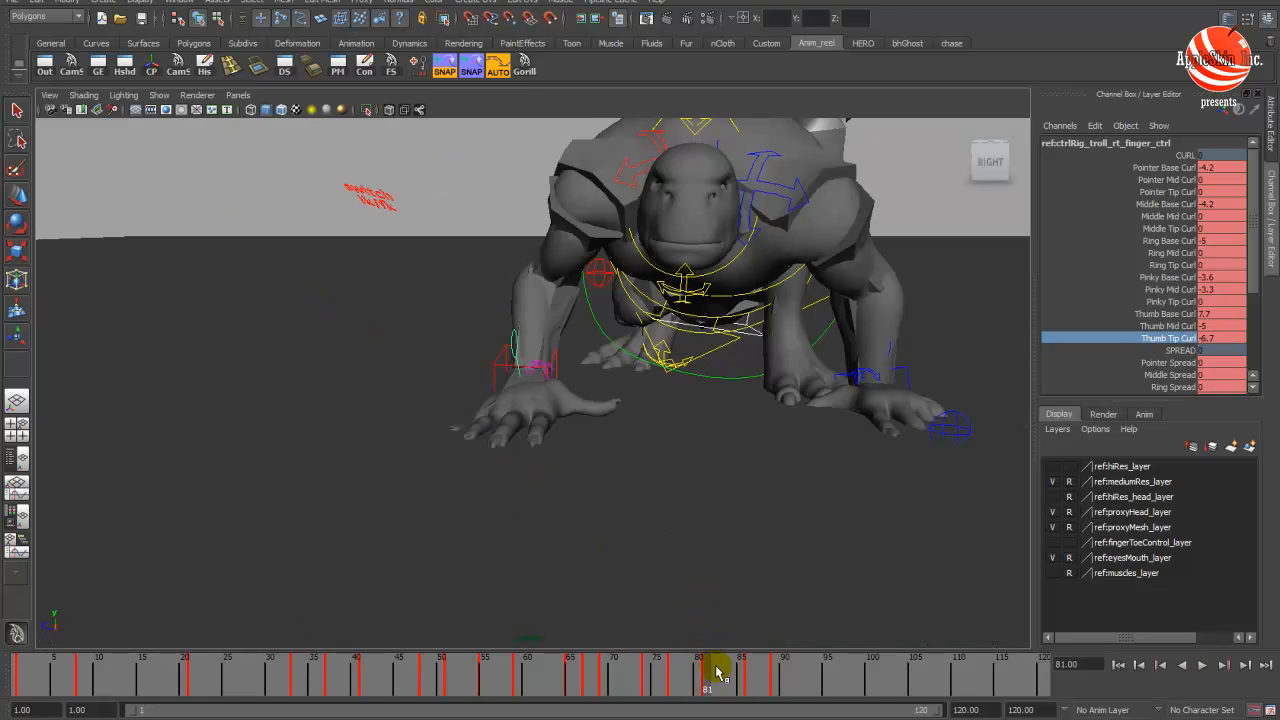
{"action": "mouse_move", "coordinate": [718, 676]}
{"action": "left_mouse_down"}
{"action": "mouse_move", "coordinate": [749, 677]}
{"action": "mouse_move", "coordinate": [706, 677]}
{"action": "left_mouse_up"}
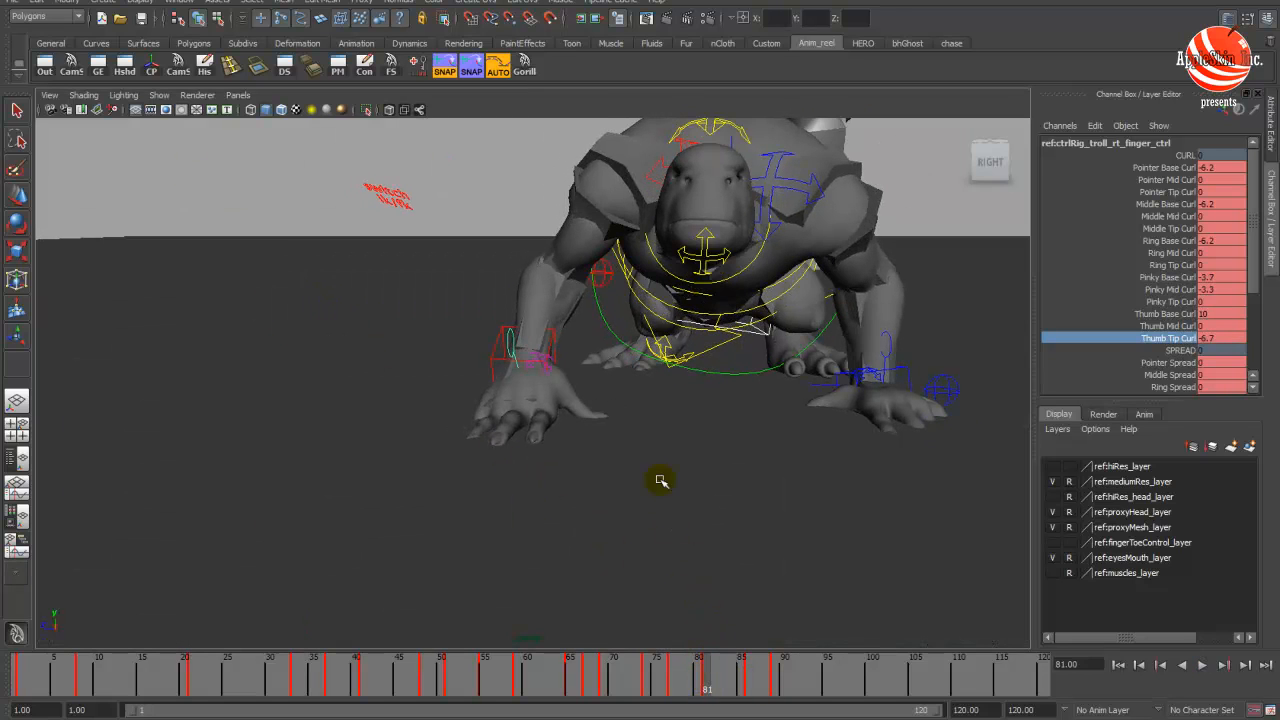
- Select the right finger control's curve keys around frames 77 to 89 and give them auto tangents
{"action": "key", "text": "space"}
{"action": "left_click_drag", "start_coordinate": [461, 474], "coordinate": [847, 615]}
{"action": "key", "text": "w"}
{"action": "left_click", "coordinate": [432, 442]}
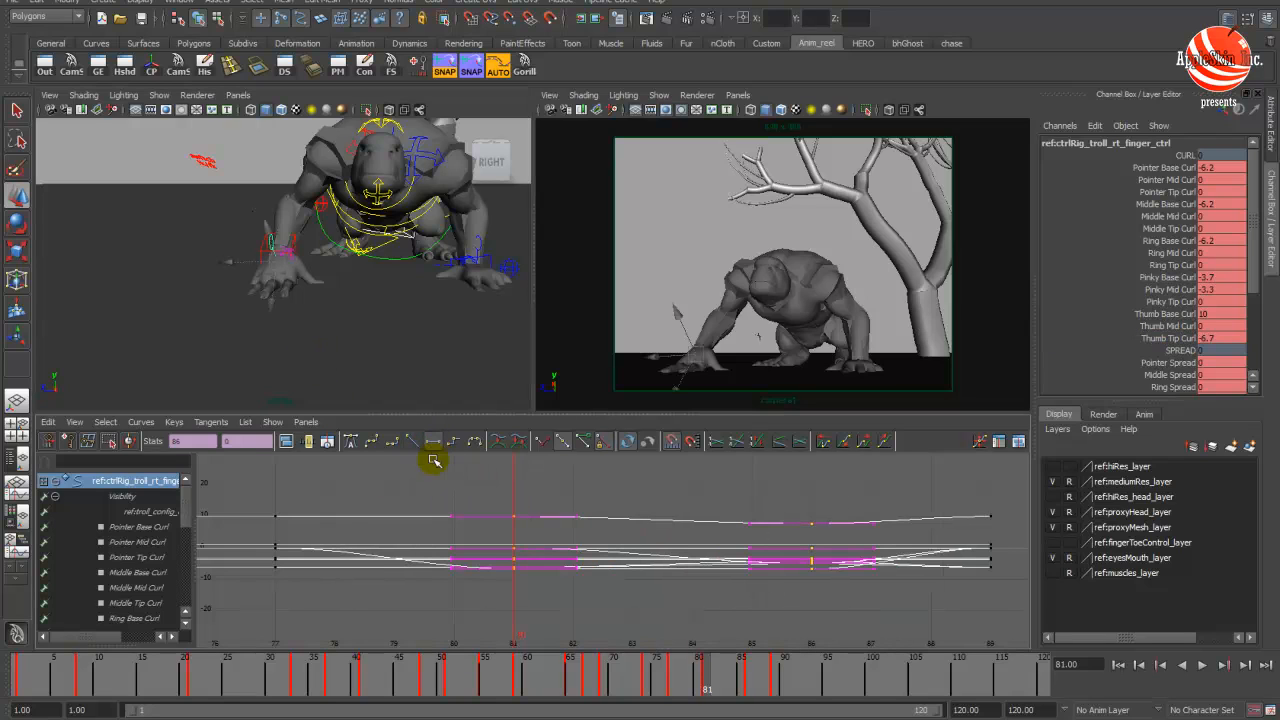
{"action": "key", "text": "ctrl+z"}
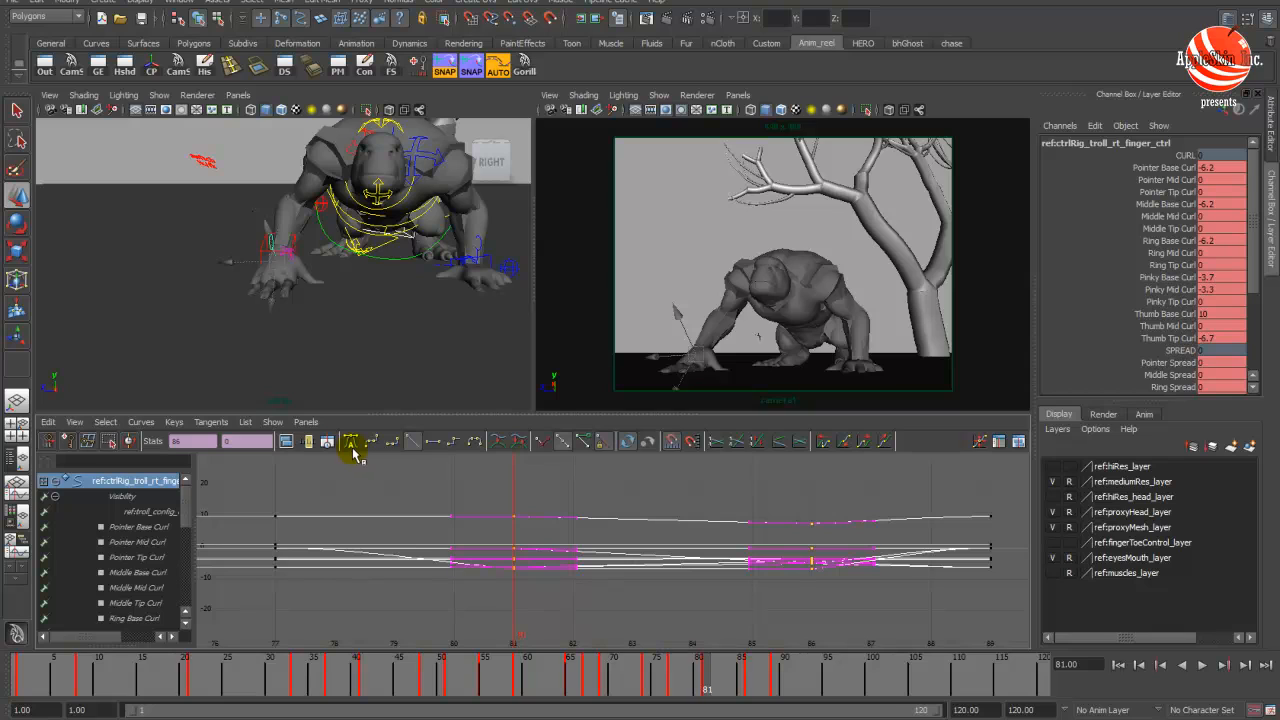
{"action": "left_click", "coordinate": [366, 485]}
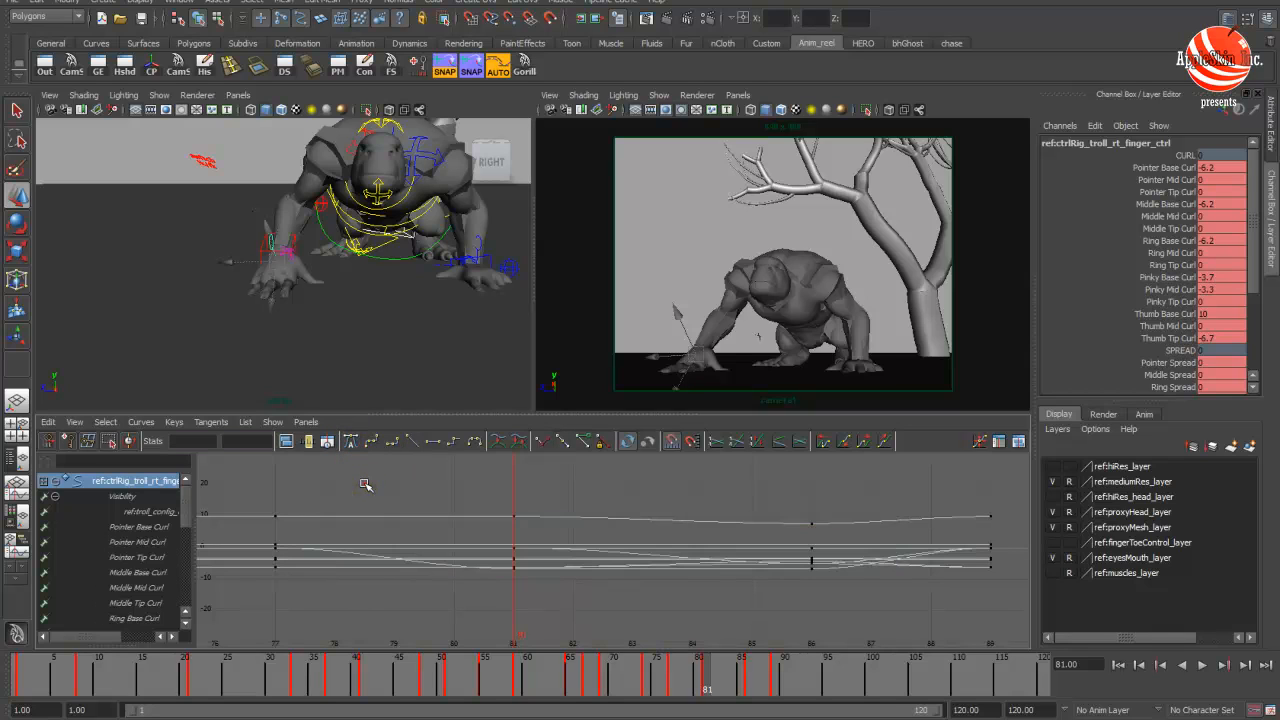
{"action": "left_click_drag", "start_coordinate": [388, 633], "coordinate": [356, 459]}
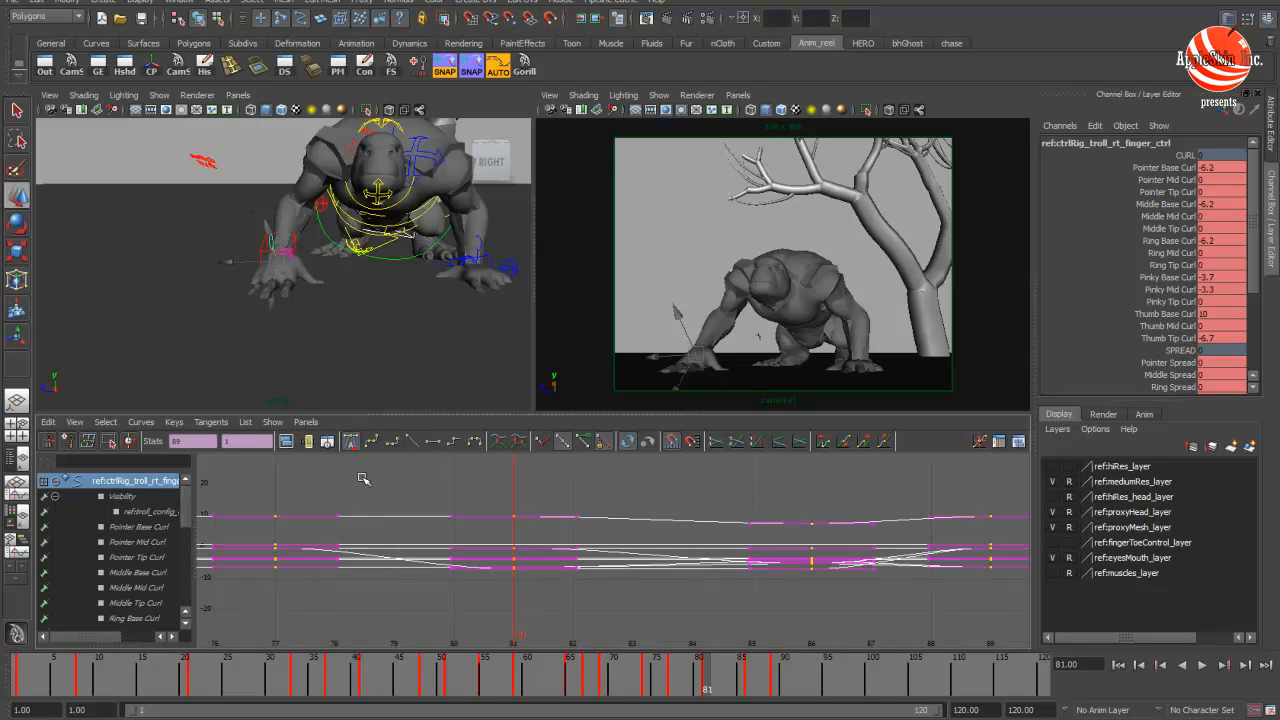
- Lower the right pinky's Base Curl at frame 81 and play the hand motion through to frame 86
{"action": "key", "text": "space"}
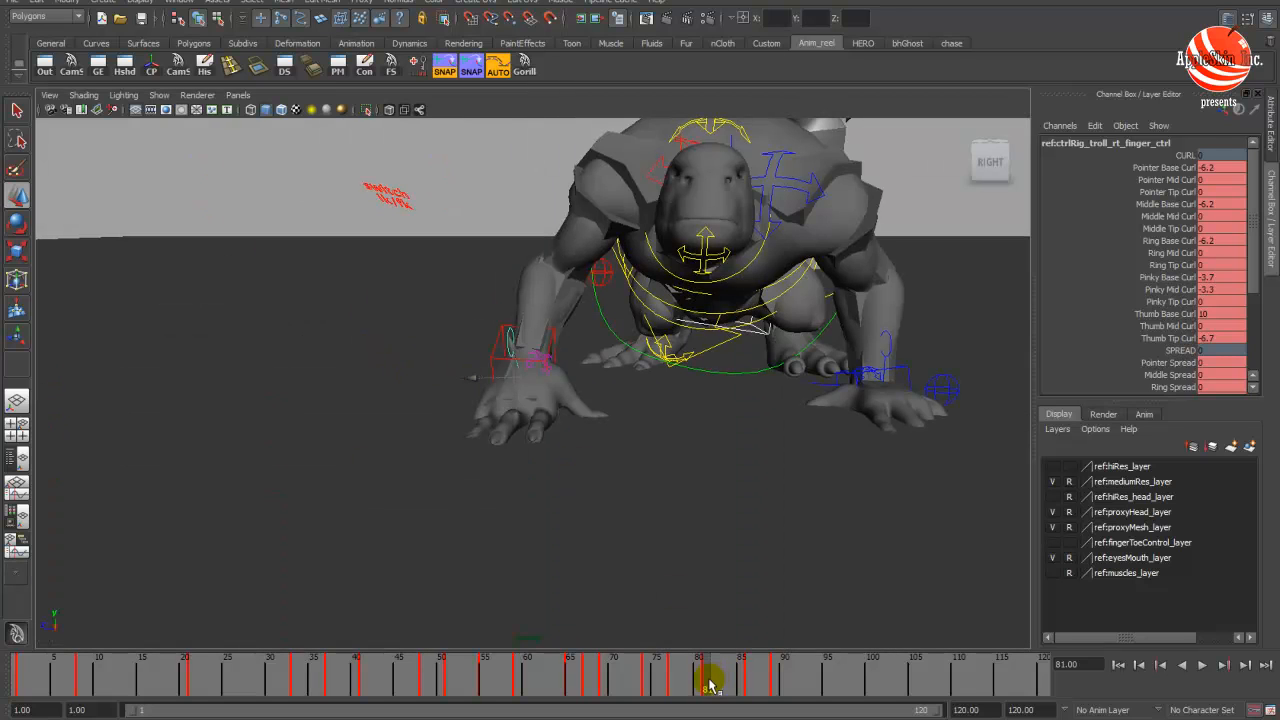
{"action": "left_click_drag", "start_coordinate": [497, 476], "coordinate": [571, 497], "text": "alt"}
{"action": "middle_click_drag", "start_coordinate": [571, 497], "coordinate": [680, 503], "text": "alt"}
{"action": "right_click_drag", "start_coordinate": [680, 503], "coordinate": [765, 500], "text": "alt"}
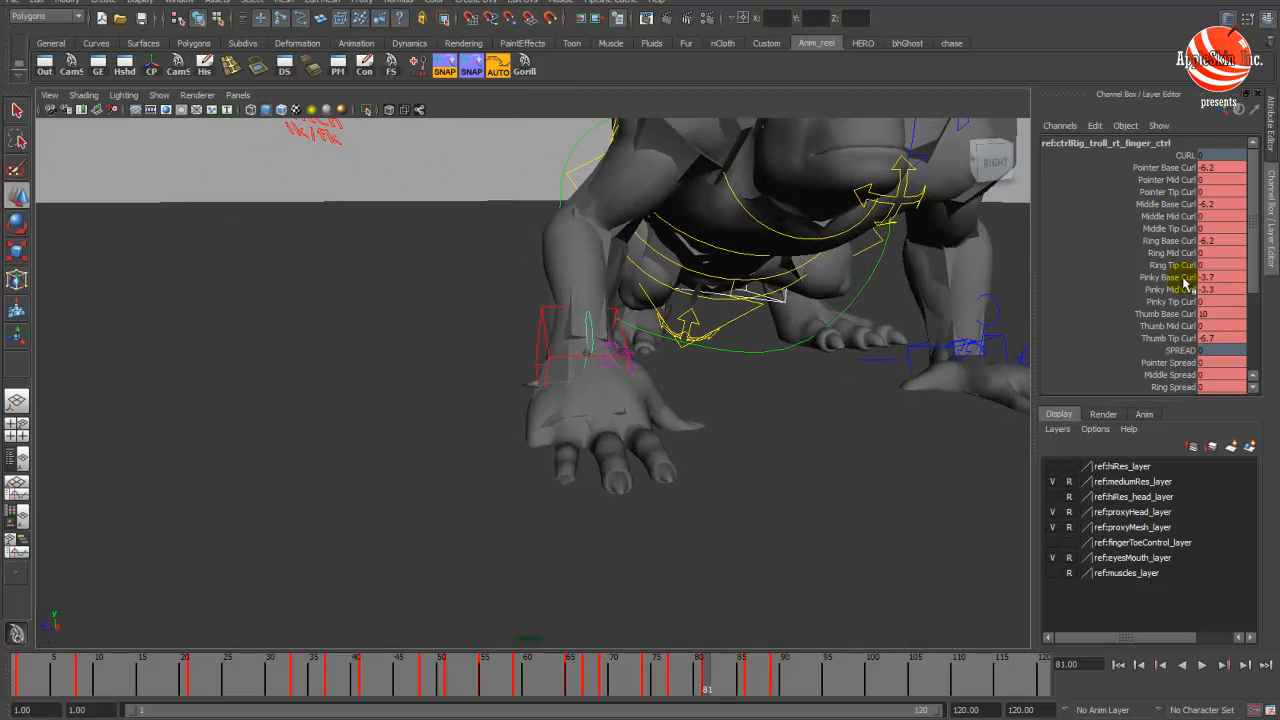
{"action": "left_click", "coordinate": [1170, 277]}
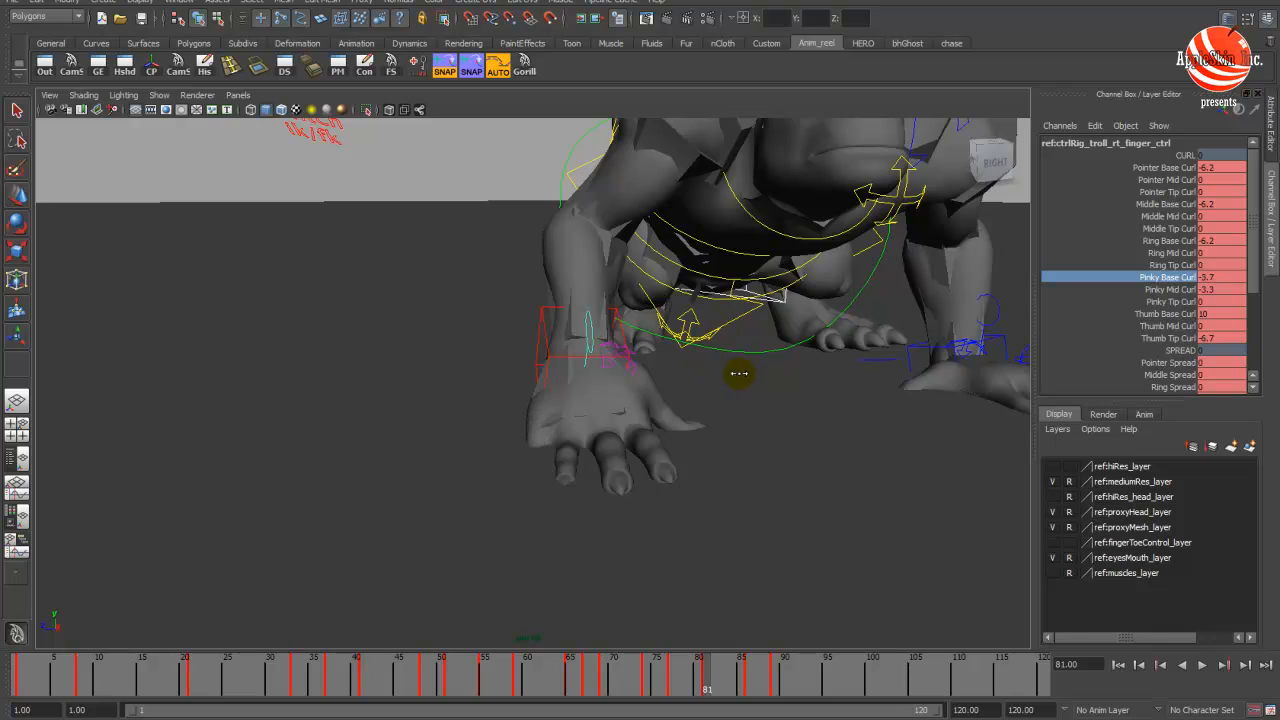
{"action": "left_click_drag", "start_coordinate": [754, 398], "coordinate": [763, 414], "text": "alt"}
{"action": "right_click_drag", "start_coordinate": [763, 414], "coordinate": [552, 400], "text": "alt"}
{"action": "left_click_drag", "start_coordinate": [655, 677], "coordinate": [751, 684]}
{"action": "key", "text": "alt+v"}
{"action": "key", "text": "alt+v"}
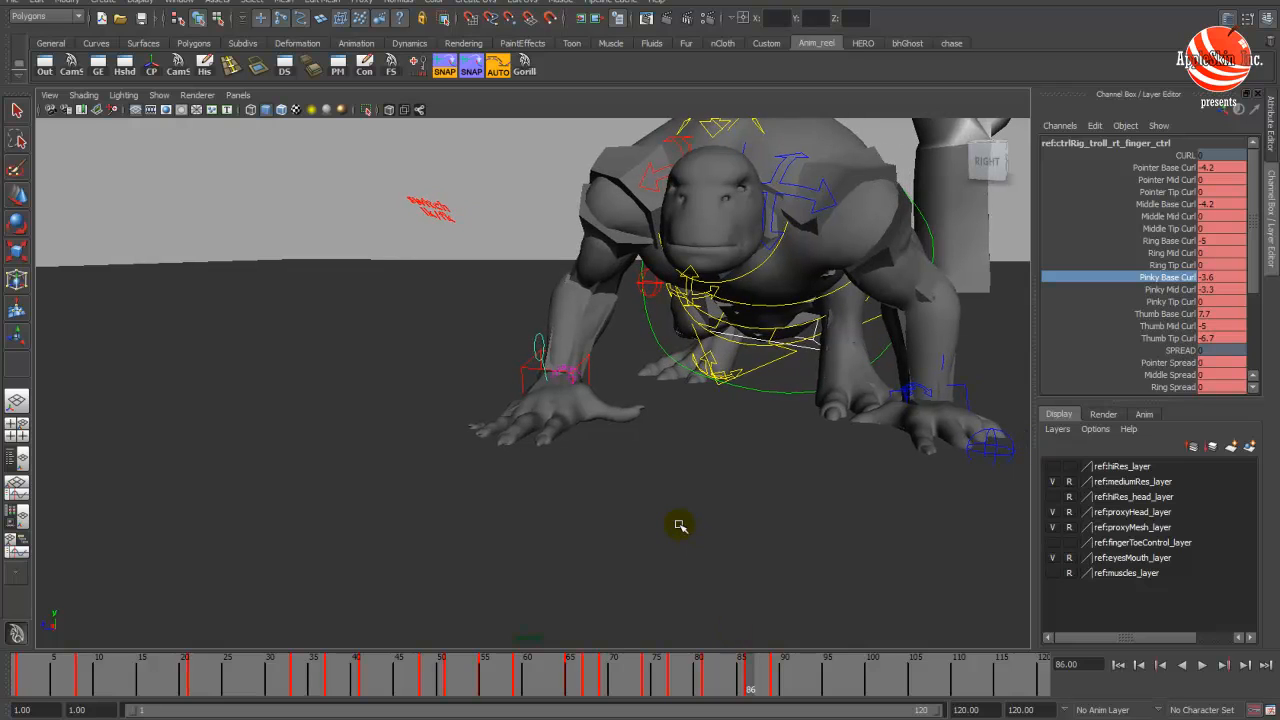
- Show all right finger control curves and delete their keys at frame 89
{"action": "key", "text": "space"}
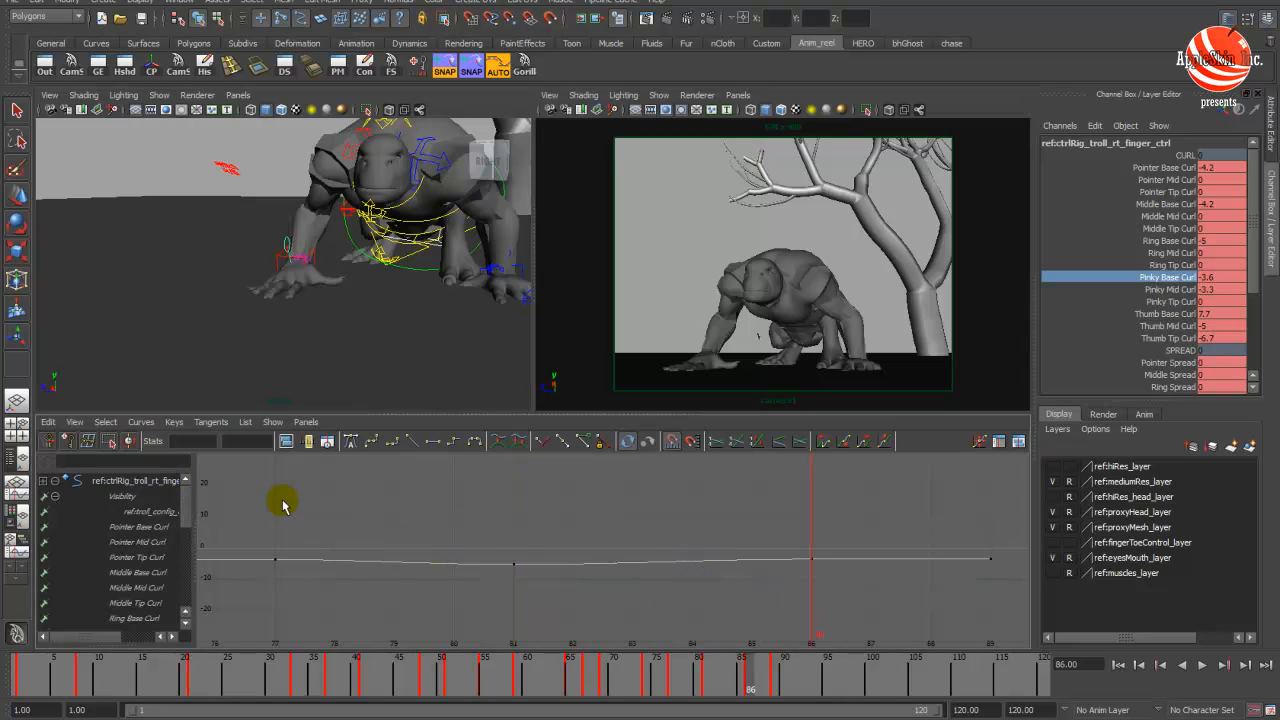
{"action": "left_click", "coordinate": [160, 481]}
{"action": "middle_click_drag", "start_coordinate": [832, 536], "coordinate": [589, 531], "text": "alt"}
{"action": "right_click_drag", "start_coordinate": [591, 531], "coordinate": [421, 538], "text": "alt"}
{"action": "right_click_drag", "start_coordinate": [530, 538], "coordinate": [533, 567], "text": "alt+shift"}
{"action": "middle_click_drag", "start_coordinate": [532, 564], "coordinate": [506, 557], "text": "alt"}
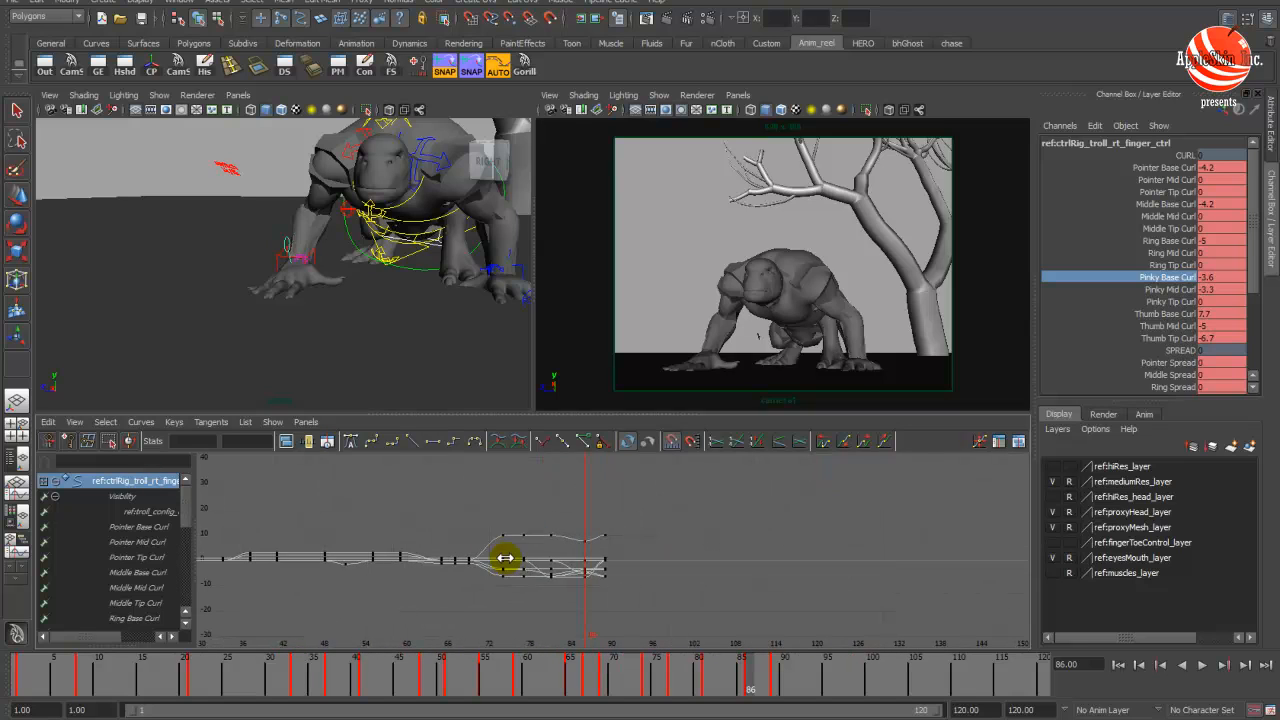
{"action": "right_click_drag", "start_coordinate": [505, 558], "coordinate": [547, 556], "text": "alt"}
{"action": "left_click_drag", "start_coordinate": [638, 617], "coordinate": [641, 619]}
{"action": "key", "text": "w"}
{"action": "key", "text": "Delete"}
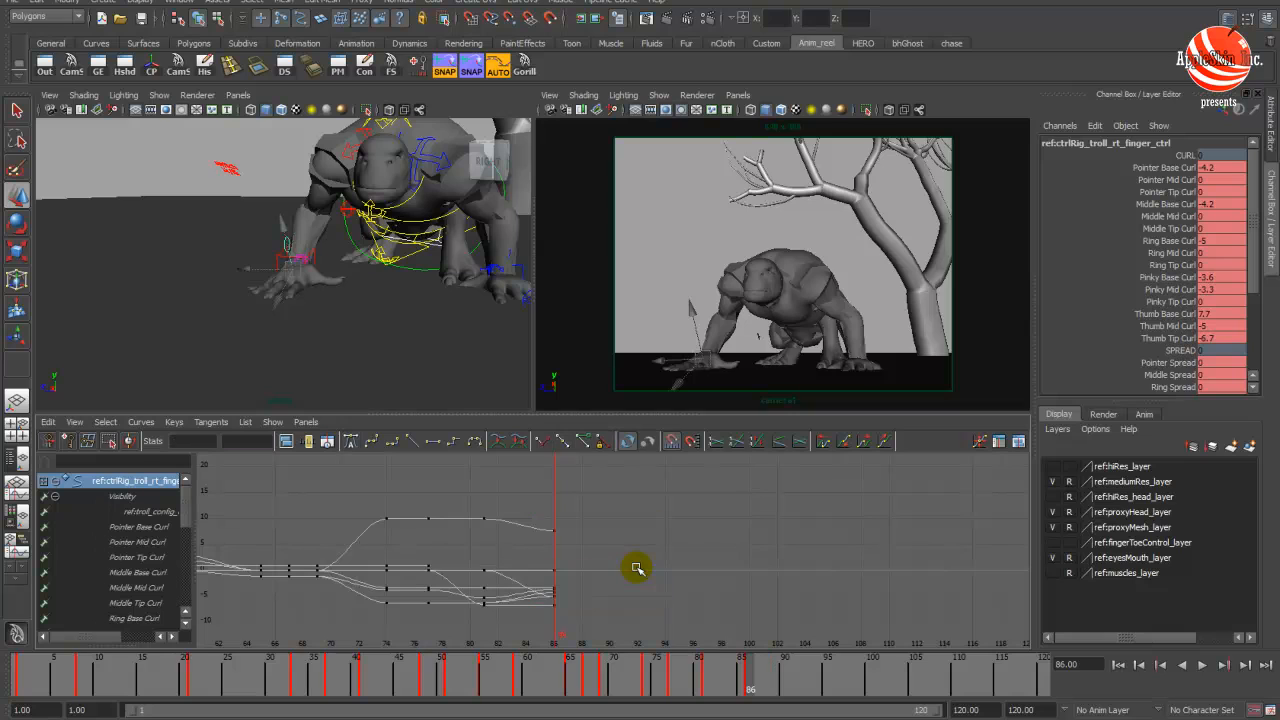
- Key the frame 86 right finger pose again at frame 89 and play back the landing through the camera
{"action": "key", "text": "alt+v"}
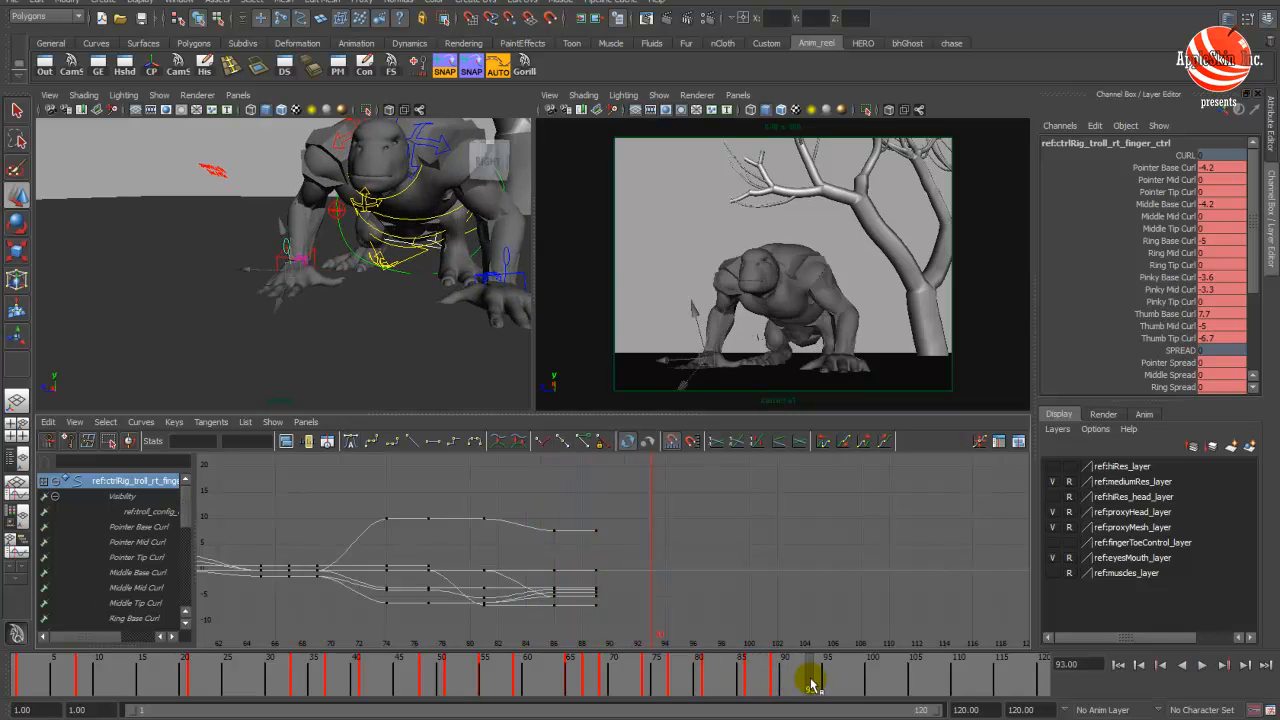
{"action": "key", "text": "alt+v"}
{"action": "key", "text": "space"}
{"action": "key", "text": "alt+v"}
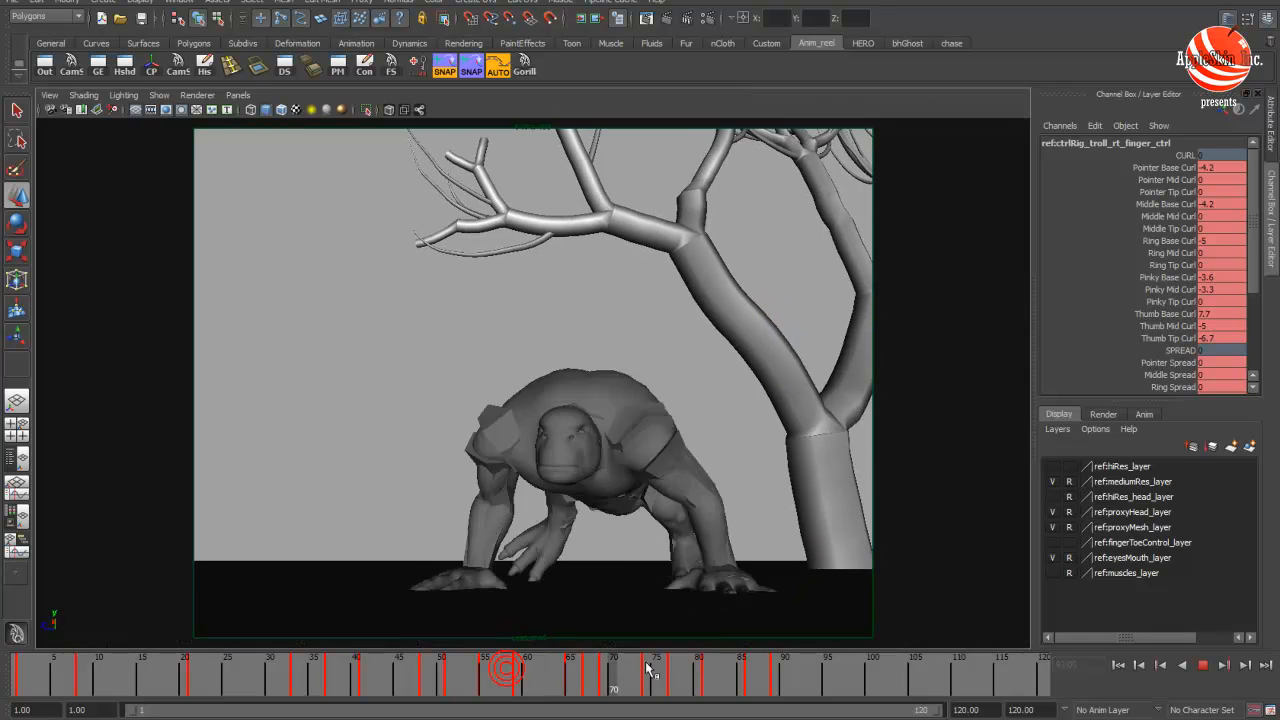
{"action": "mouse_move", "coordinate": [710, 695]}
{"action": "left_mouse_down"}
{"action": "mouse_move", "coordinate": [737, 689]}
{"action": "mouse_move", "coordinate": [680, 690]}
{"action": "mouse_move", "coordinate": [685, 672]}
{"action": "mouse_move", "coordinate": [653, 676]}
{"action": "mouse_move", "coordinate": [650, 658]}
{"action": "left_mouse_up"}
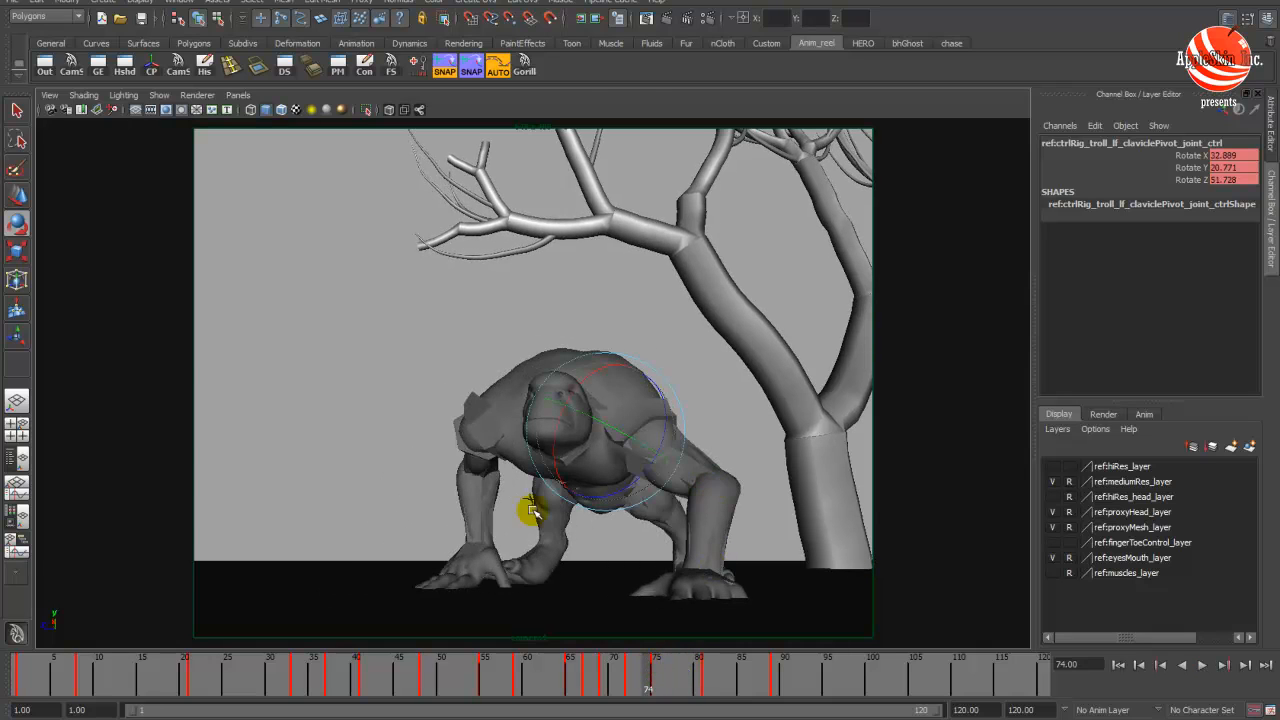
- Select the left arm IK control and compare the arm and elbow pose at frames 65, 71, 74 and 75
{"action": "key", "text": "space"}
{"action": "left_click_drag", "start_coordinate": [388, 286], "coordinate": [292, 302], "text": "alt"}
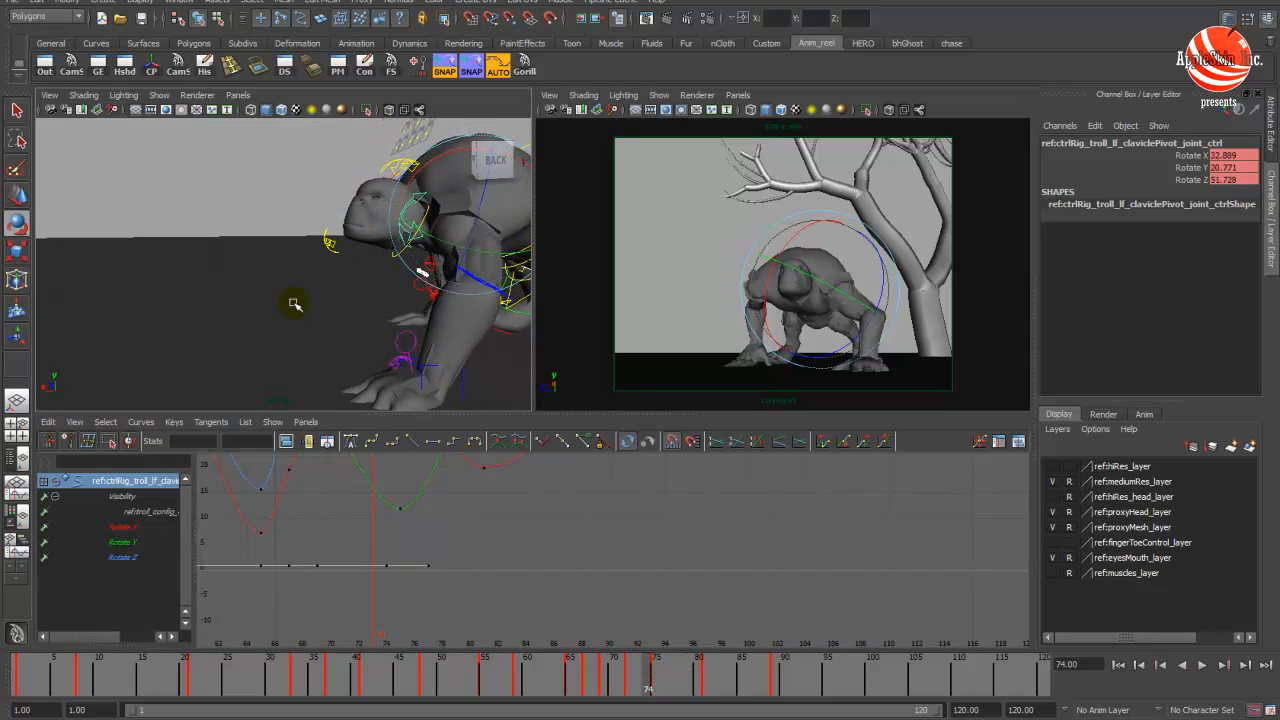
{"action": "left_click", "coordinate": [431, 367]}
{"action": "key", "text": "space"}
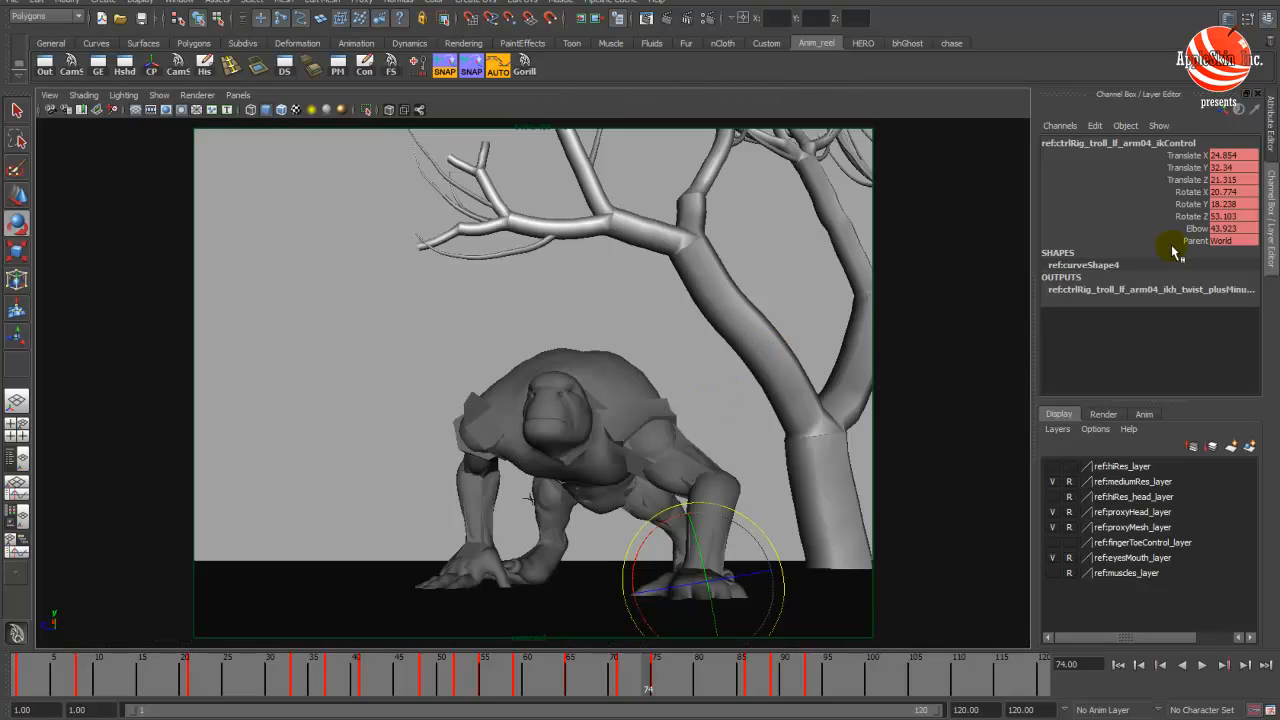
{"action": "left_click", "coordinate": [641, 684]}
{"action": "left_click_drag", "start_coordinate": [640, 688], "coordinate": [623, 688]}
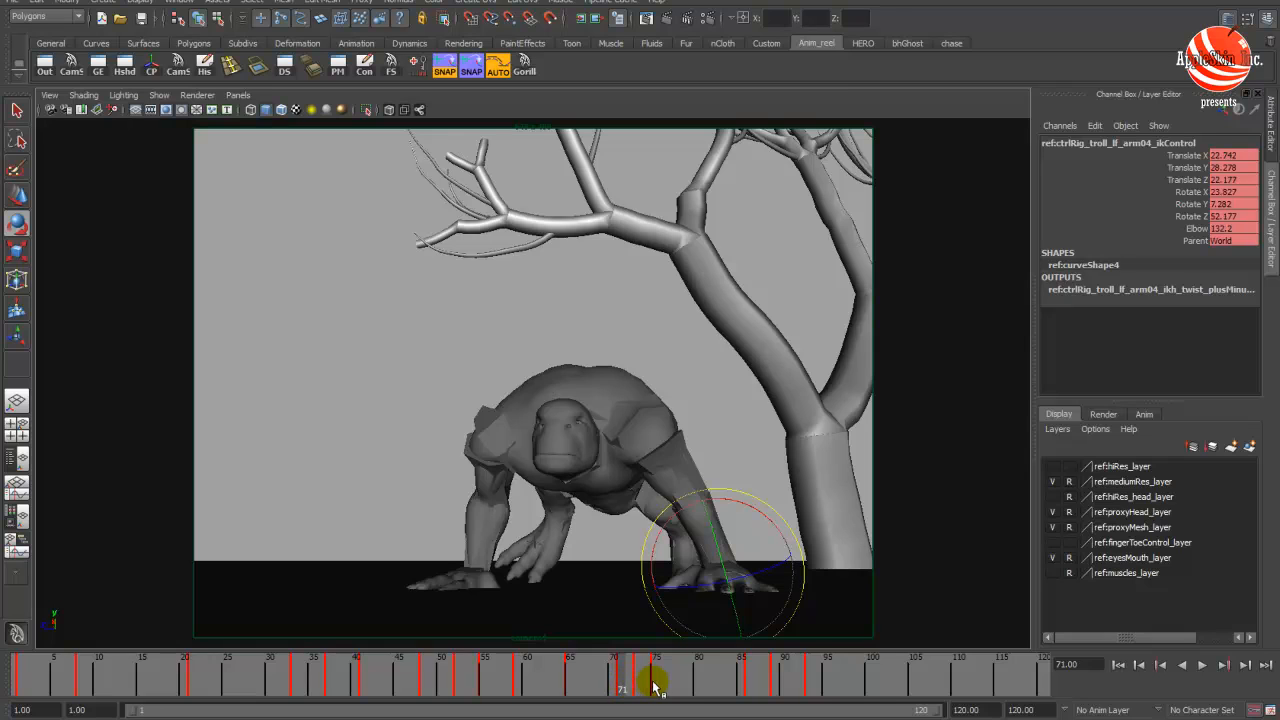
{"action": "left_click", "coordinate": [656, 687]}
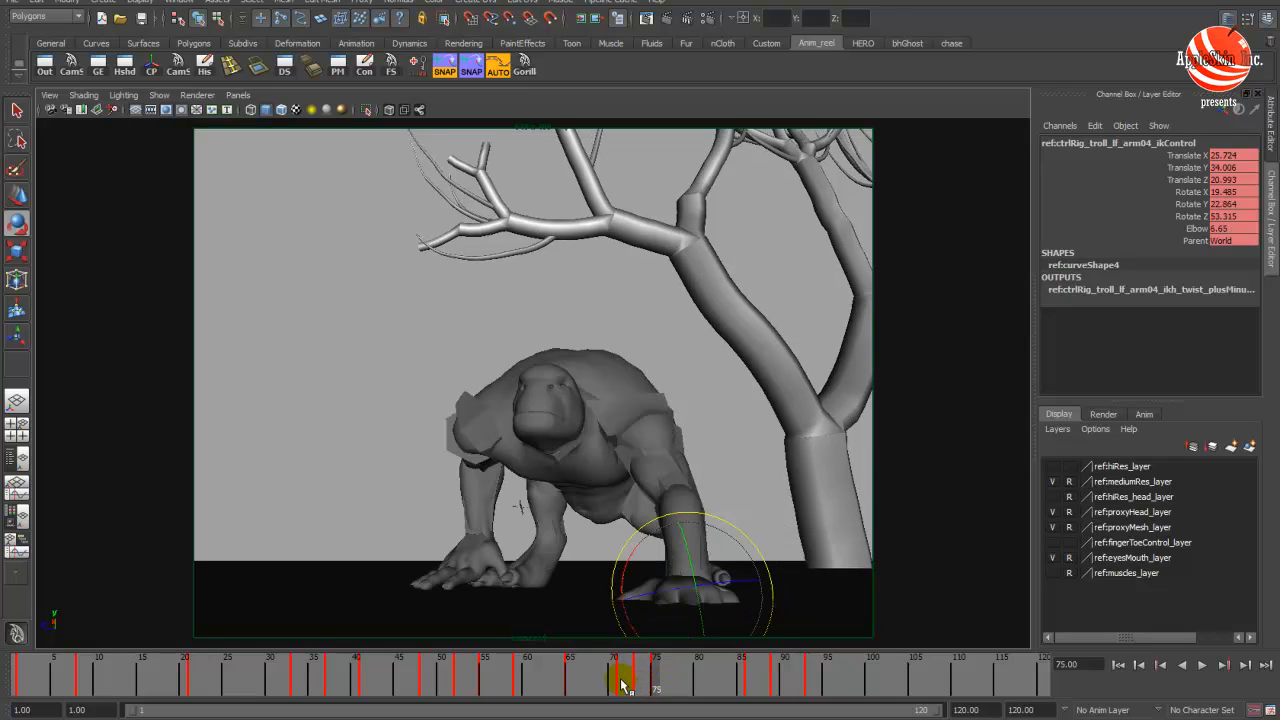
{"action": "left_click", "coordinate": [621, 685]}
{"action": "left_click", "coordinate": [567, 684]}
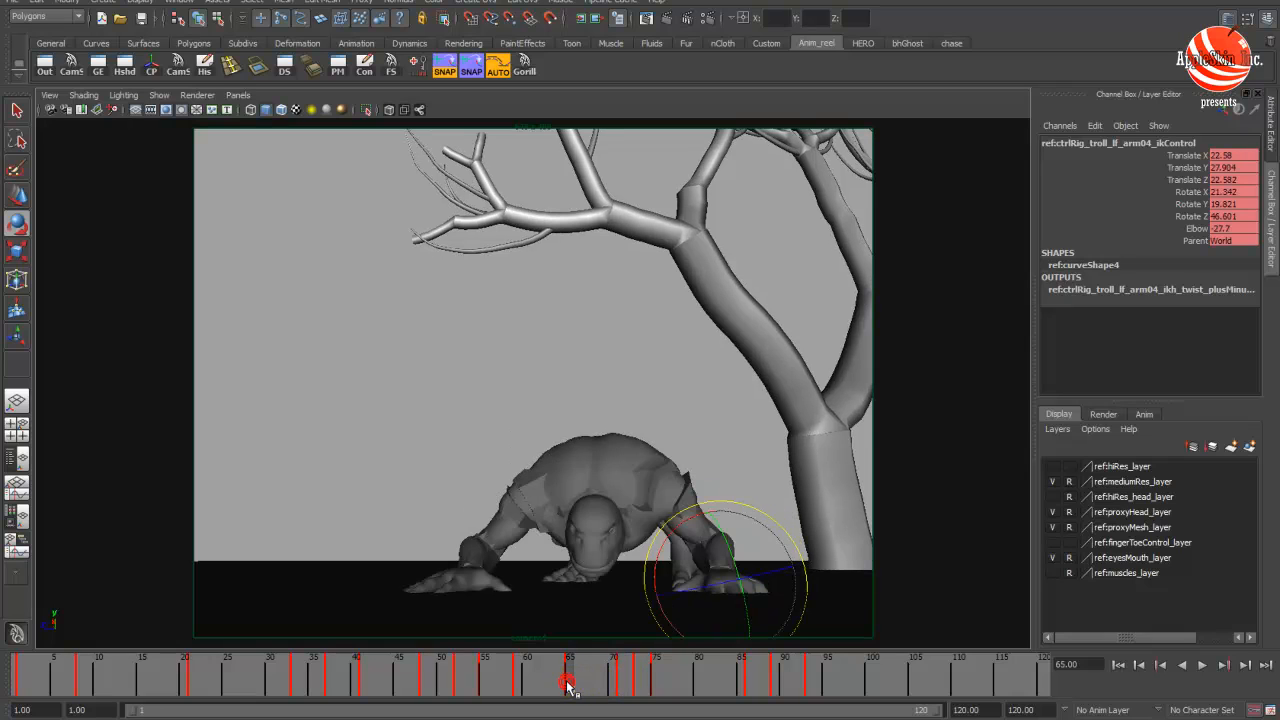
- Set the left arm IK control's Elbow to 54.9 at frame 71
{"action": "left_click", "coordinate": [620, 687]}
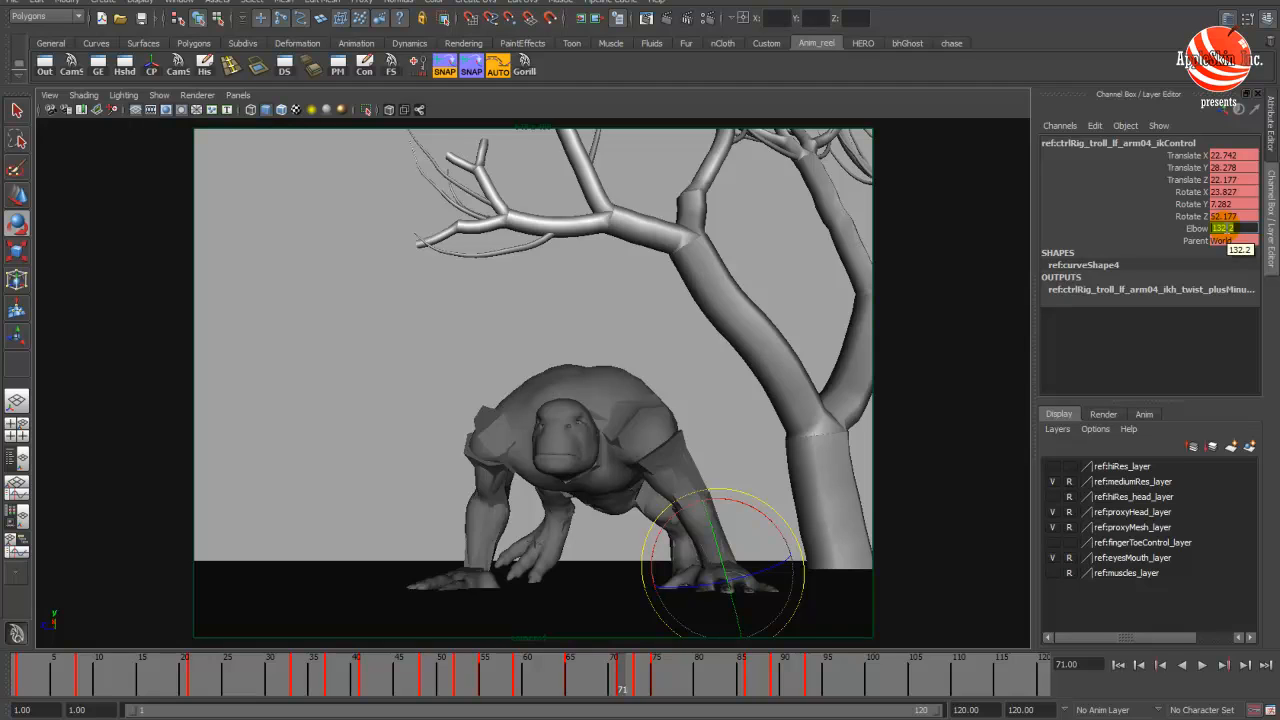
{"action": "key", "text": "Return"}
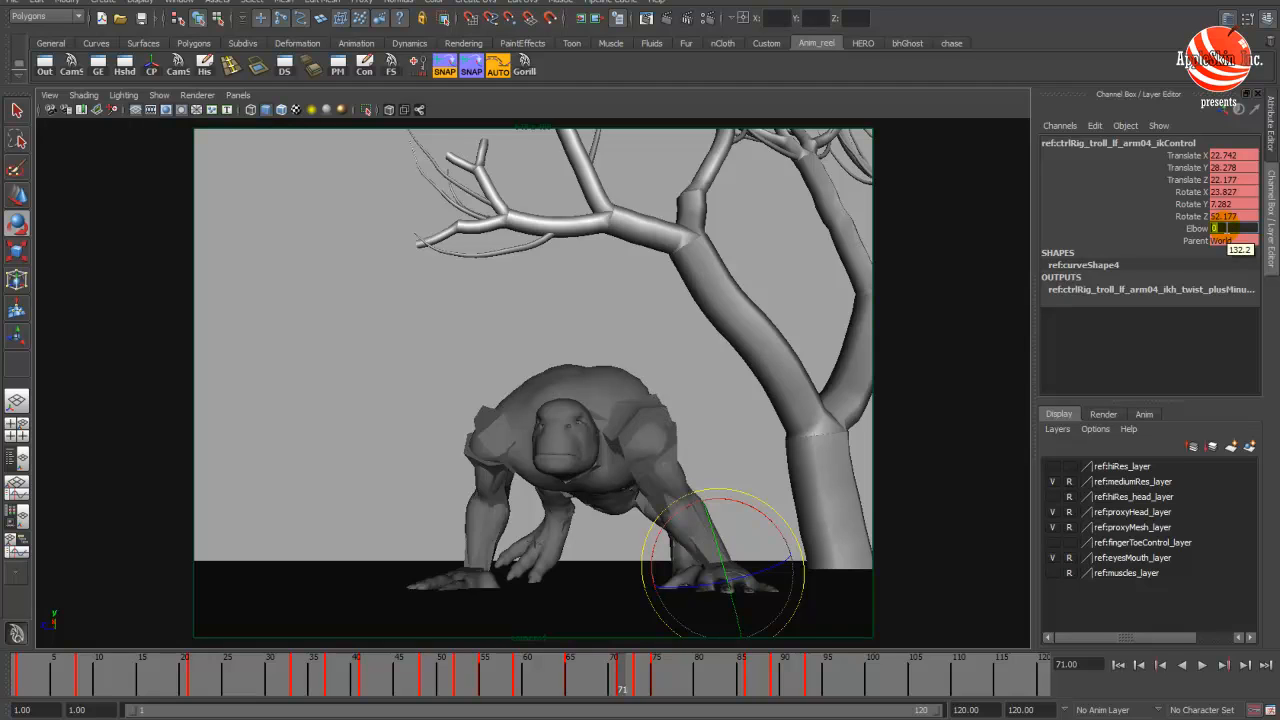
{"action": "left_click", "coordinate": [1195, 229]}
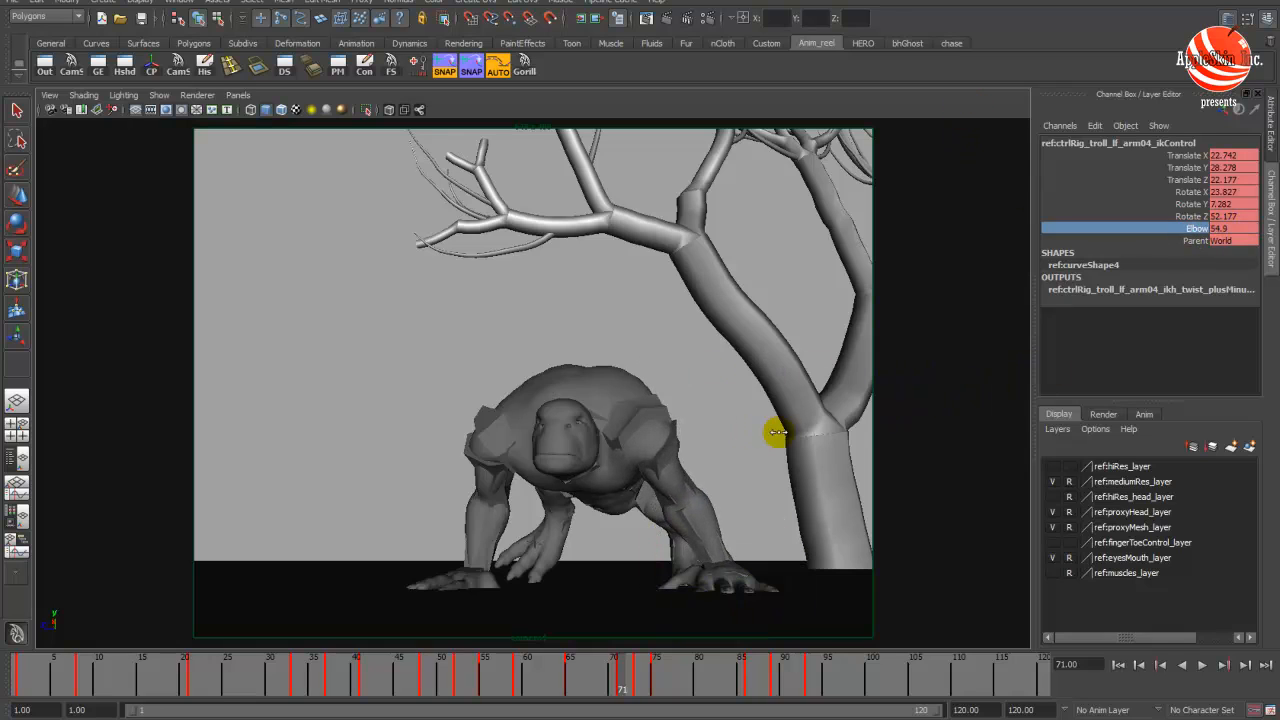
{"action": "middle_click_drag", "start_coordinate": [777, 432], "coordinate": [838, 456]}
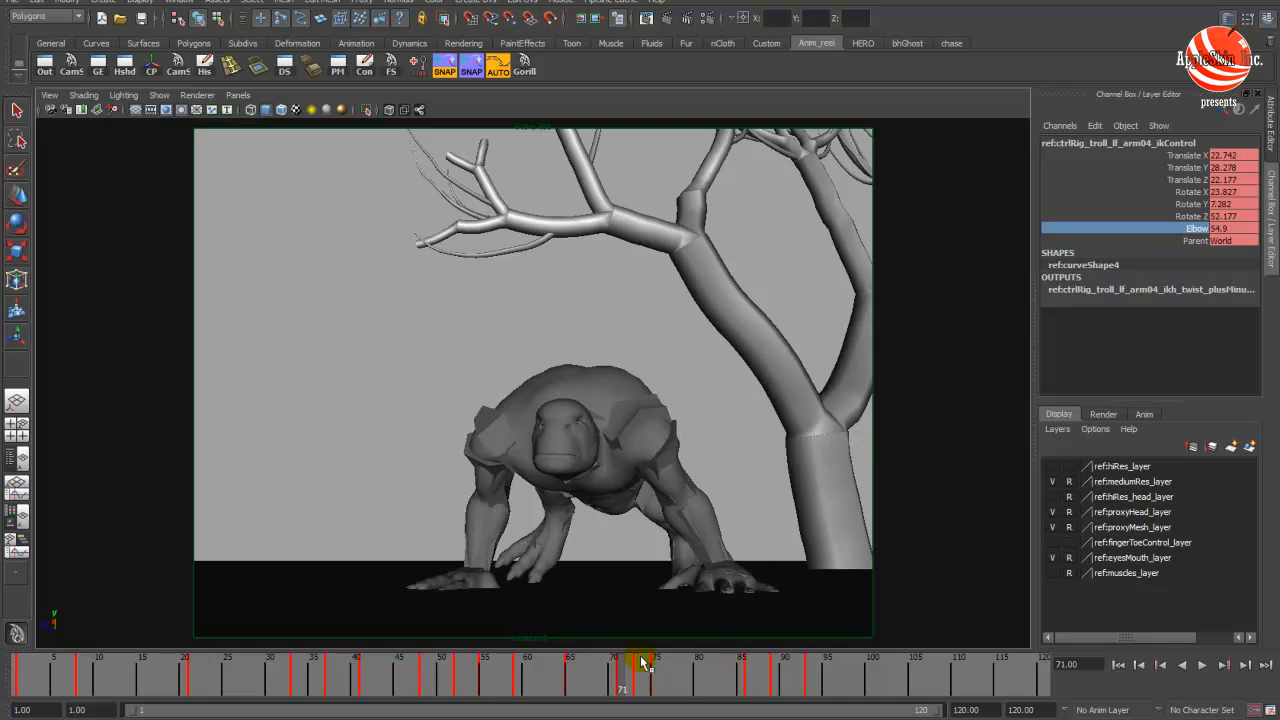
- Select all keys on the left arm IK control's Elbow curve, run a curve command on them, and return to the camera view
{"action": "key", "text": "space"}
{"action": "key", "text": "f"}
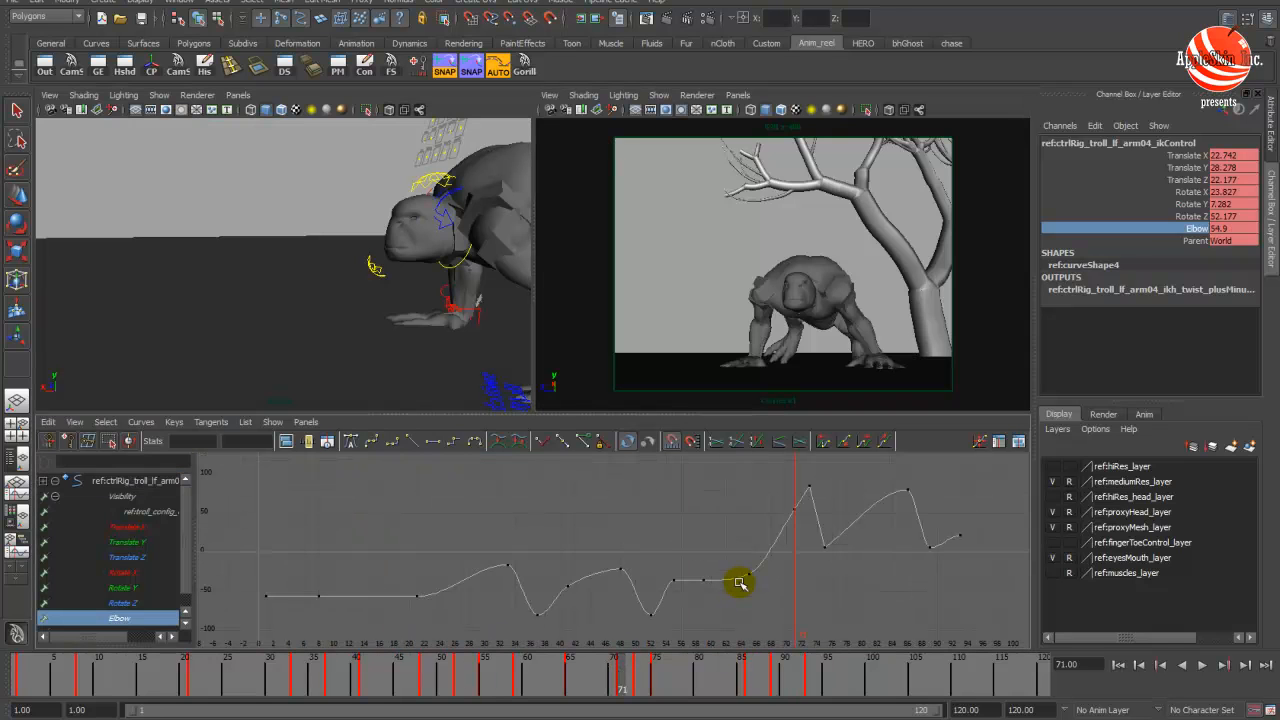
{"action": "right_click_drag", "start_coordinate": [740, 583], "coordinate": [464, 582], "text": "alt"}
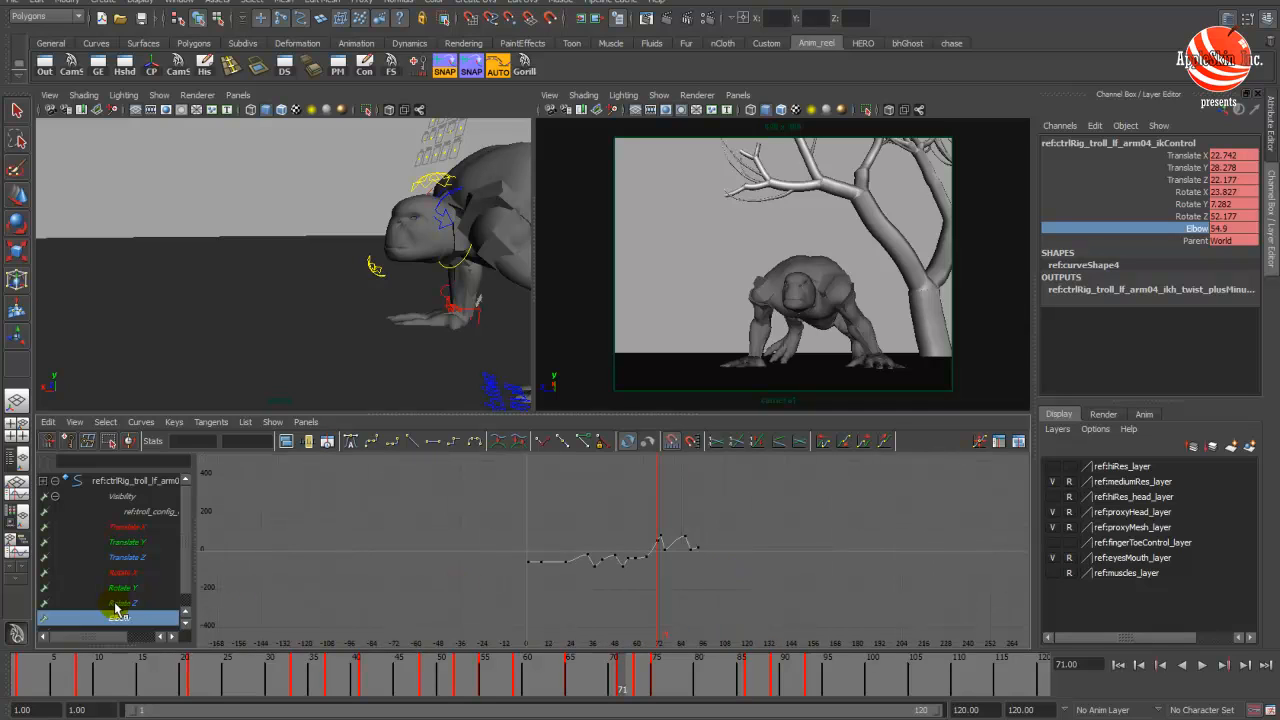
{"action": "left_click_drag", "start_coordinate": [389, 503], "coordinate": [705, 575]}
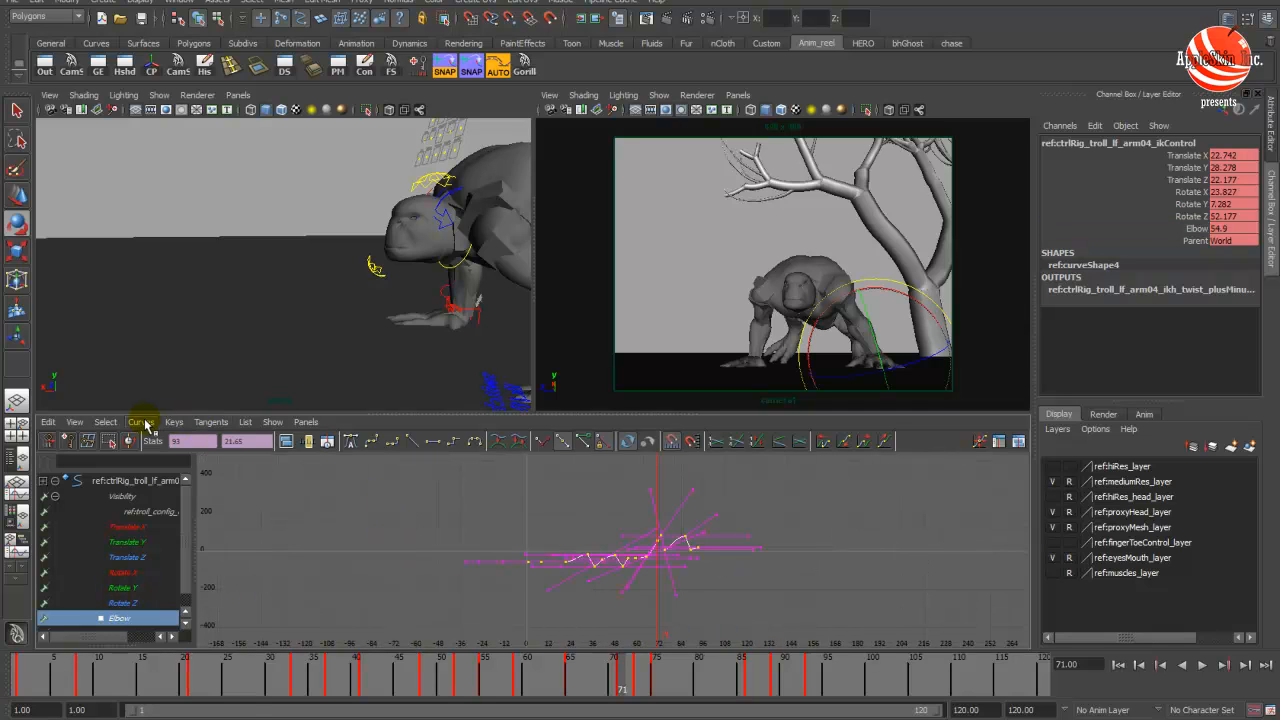
{"action": "left_click", "coordinate": [145, 424]}
{"action": "left_click", "coordinate": [160, 633]}
{"action": "left_click", "coordinate": [350, 570]}
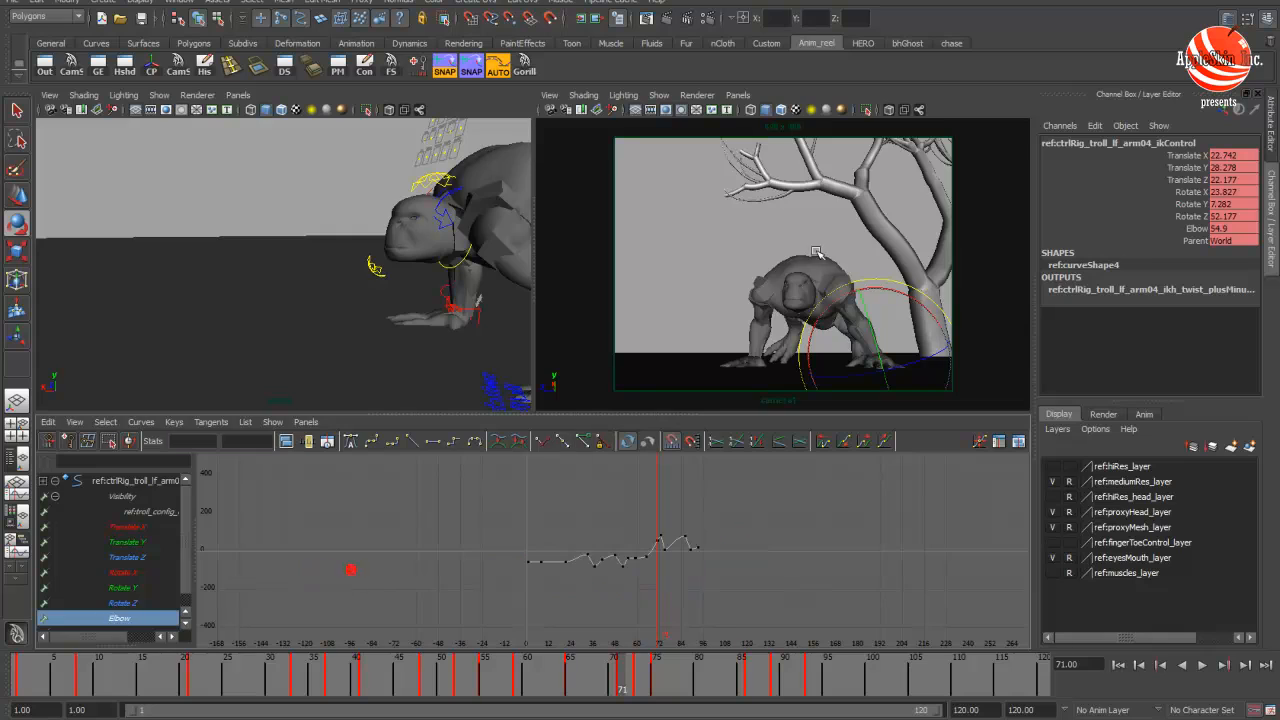
{"action": "key", "text": "space"}
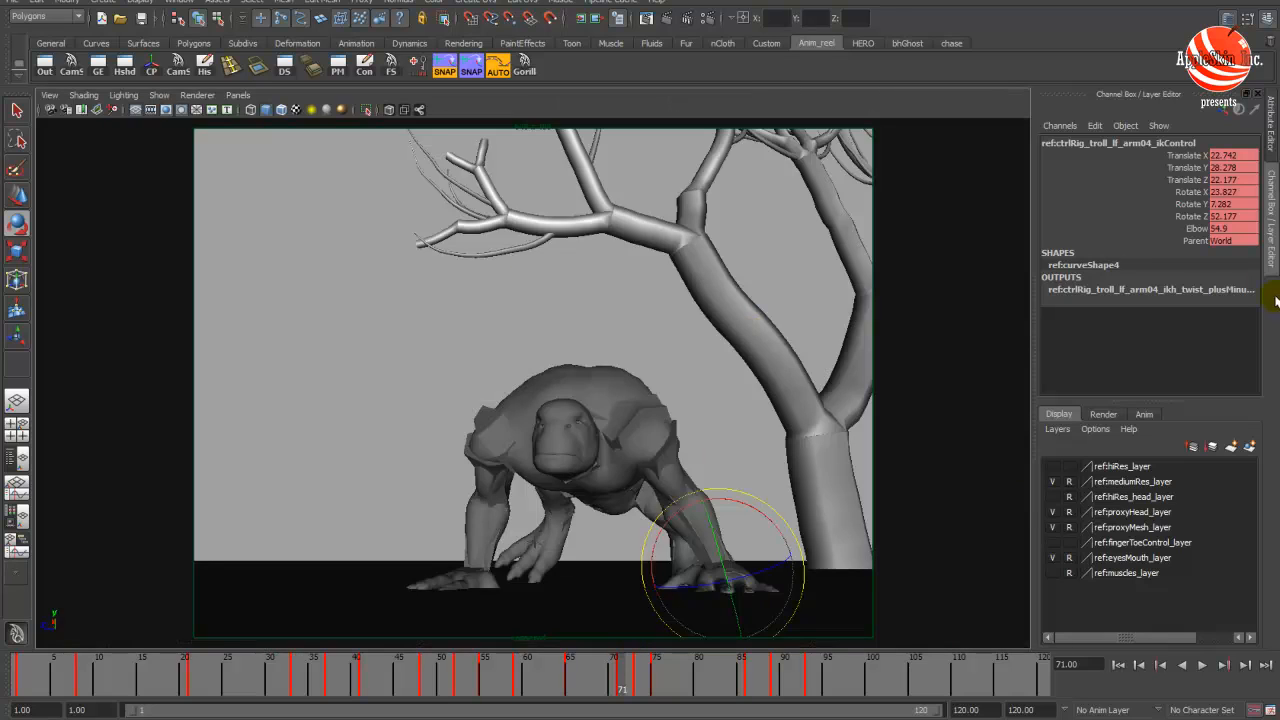
- Set the left arm IK control's Elbow to about 40 at frame 73 and play back the arm motion
{"action": "key", "text": "alt+v"}
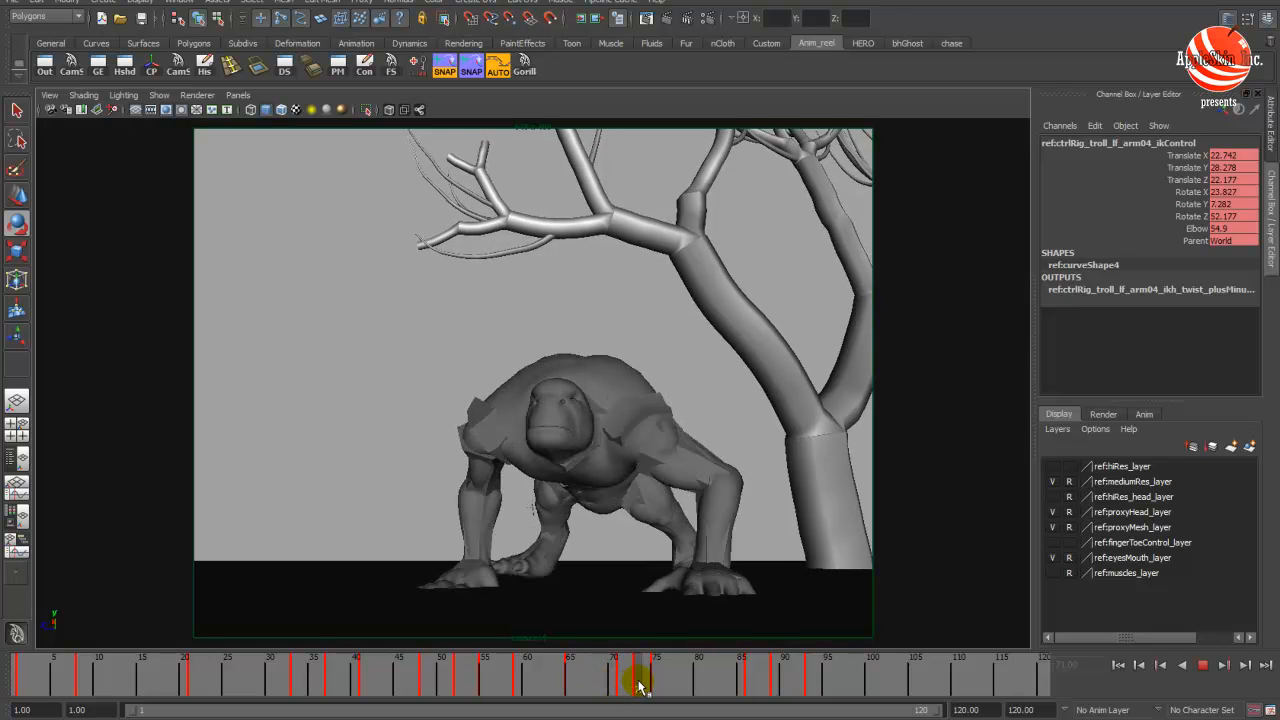
{"action": "key", "text": "alt+v"}
{"action": "left_click", "coordinate": [1195, 228]}
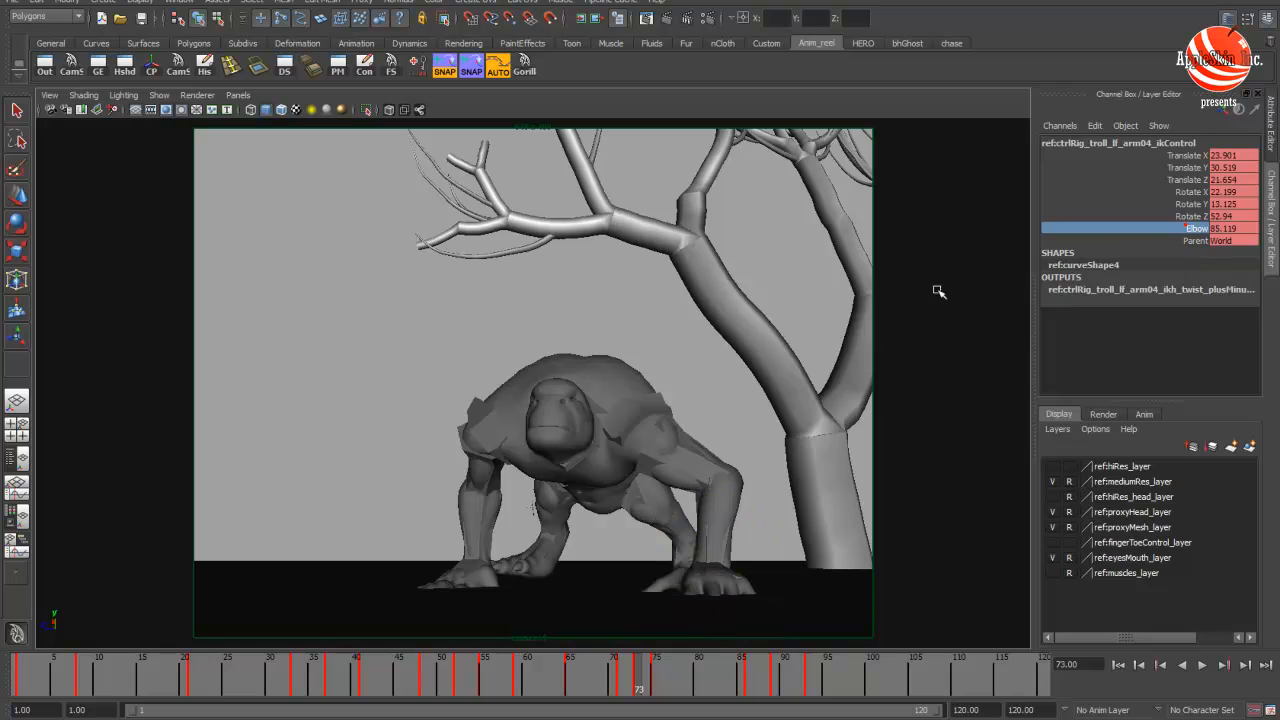
{"action": "middle_click_drag", "start_coordinate": [938, 291], "coordinate": [533, 357]}
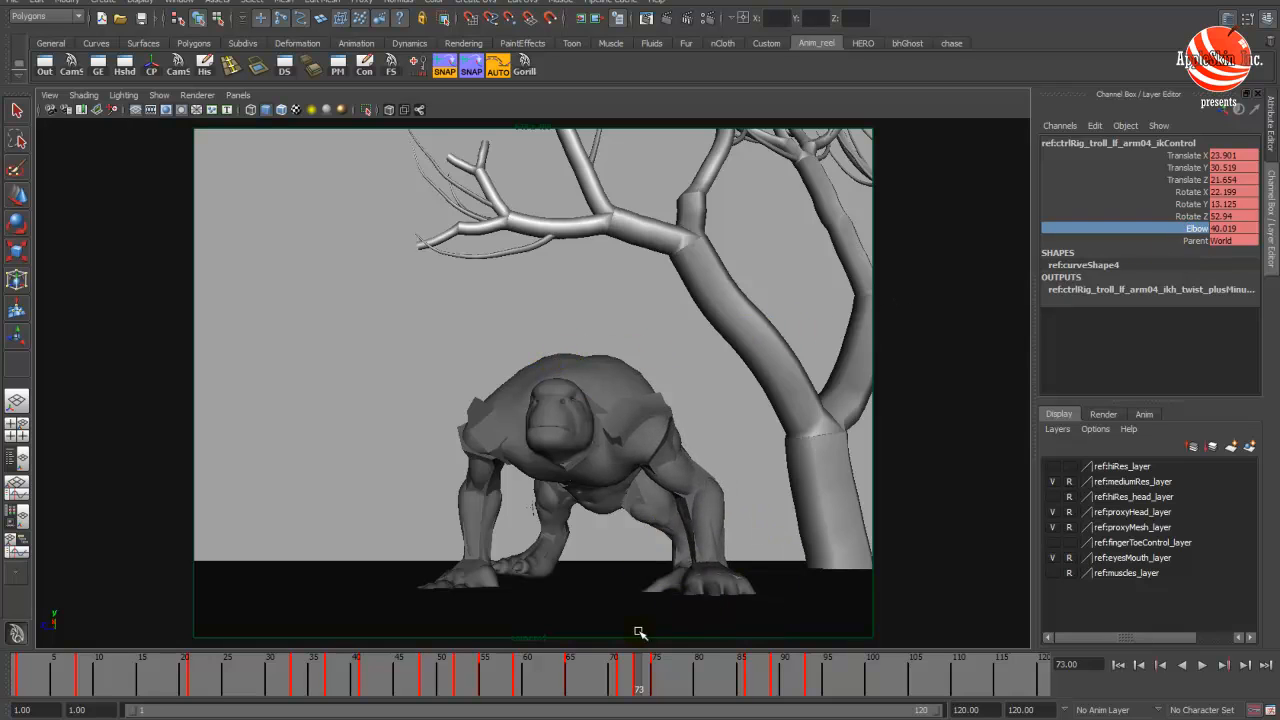
{"action": "left_click", "coordinate": [620, 690]}
{"action": "left_click", "coordinate": [643, 689]}
{"action": "key", "text": "w"}
{"action": "key", "text": "alt+v"}
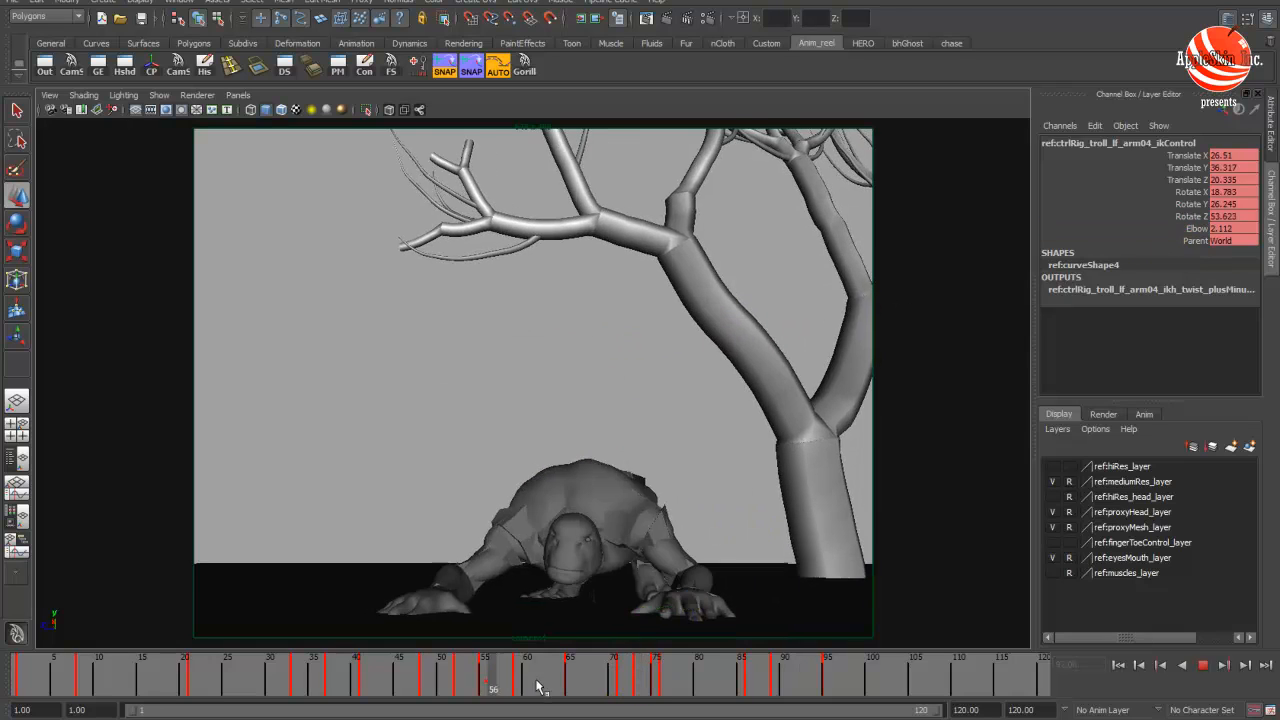
- Switch to the perspective view and select the left foot IK control at frame 45 of the jump
{"action": "left_click_drag", "start_coordinate": [612, 672], "coordinate": [518, 674]}
{"action": "key", "text": "space"}
{"action": "key", "text": "space"}
{"action": "scroll", "coordinate": [452, 403], "scroll_direction": "down", "scroll_amount": 4}
{"action": "left_click_drag", "start_coordinate": [540, 410], "coordinate": [514, 462], "text": "alt"}
{"action": "left_click_drag", "start_coordinate": [324, 682], "coordinate": [398, 662]}
{"action": "left_click", "coordinate": [640, 286]}
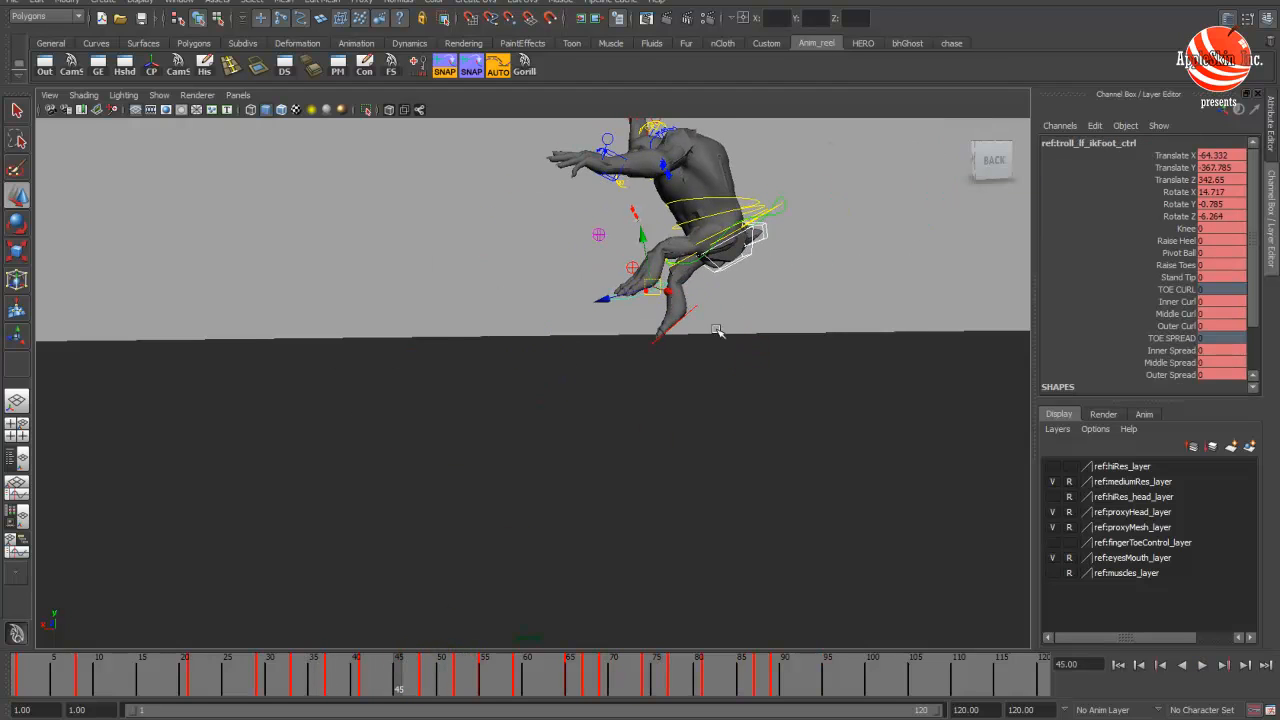
- Rotate the left foot IK control at frame 48 to about X -30.8, Y -10.4, Z -16.9
{"action": "left_click_drag", "start_coordinate": [554, 663], "coordinate": [288, 672]}
{"action": "right_click_drag", "start_coordinate": [654, 430], "coordinate": [446, 464], "text": "alt"}
{"action": "key", "text": "alt+v"}
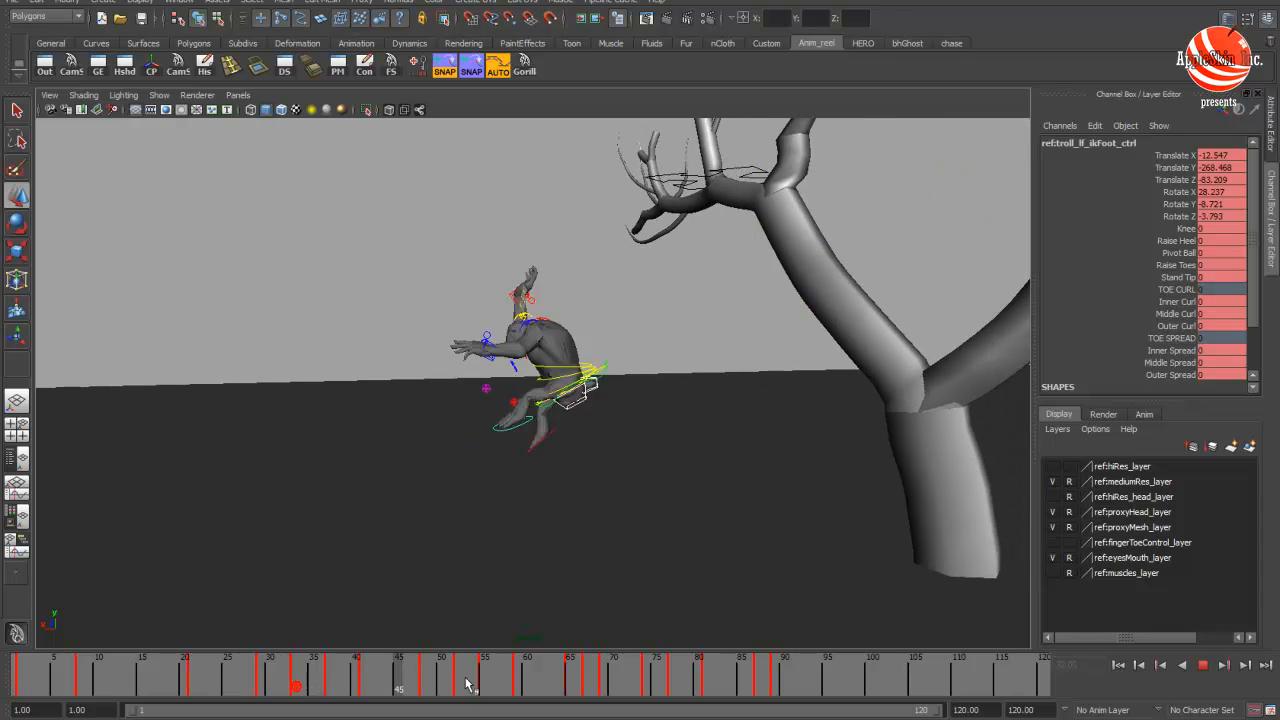
{"action": "key", "text": "alt+v"}
{"action": "left_click_drag", "start_coordinate": [506, 626], "coordinate": [501, 519], "text": "alt"}
{"action": "left_click_drag", "start_coordinate": [376, 683], "coordinate": [424, 677]}
{"action": "key", "text": "e"}
{"action": "middle_click_drag", "start_coordinate": [727, 400], "coordinate": [702, 489]}
{"action": "key", "text": "w"}
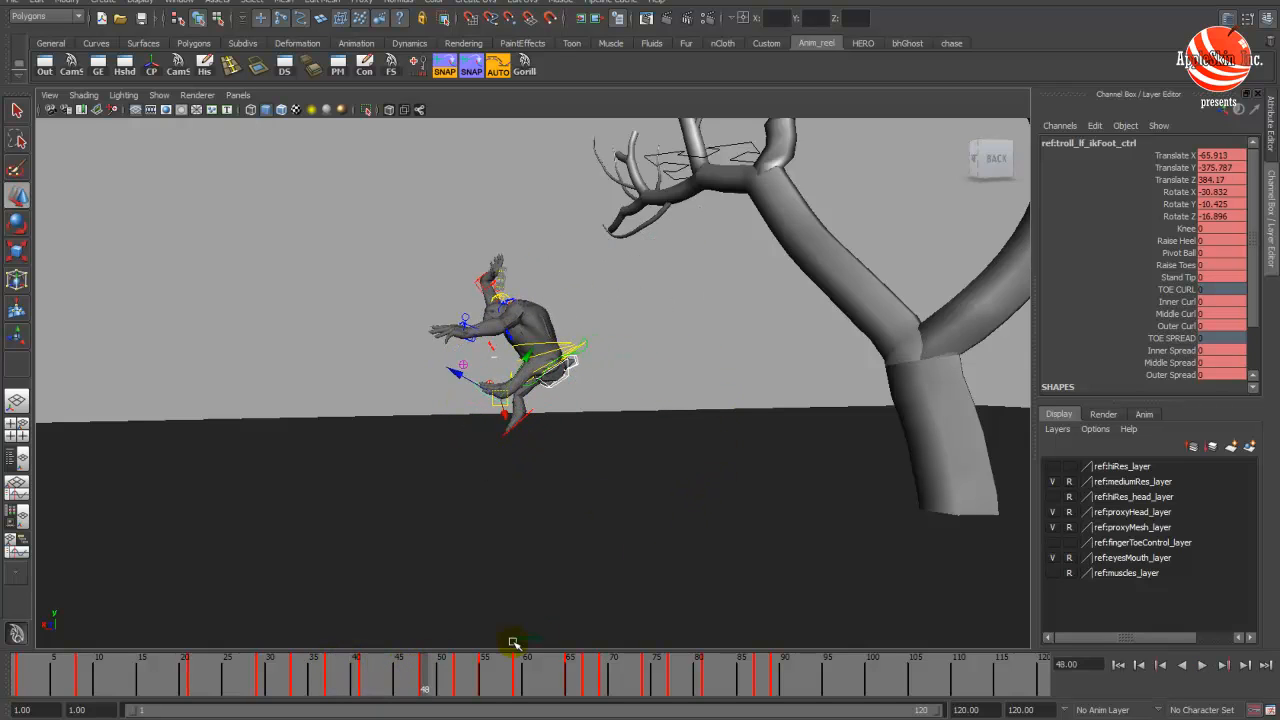
- Rotate the left foot IK control slightly at frame 52 and adjust its position at frame 55
{"action": "left_click_drag", "start_coordinate": [371, 684], "coordinate": [457, 675]}
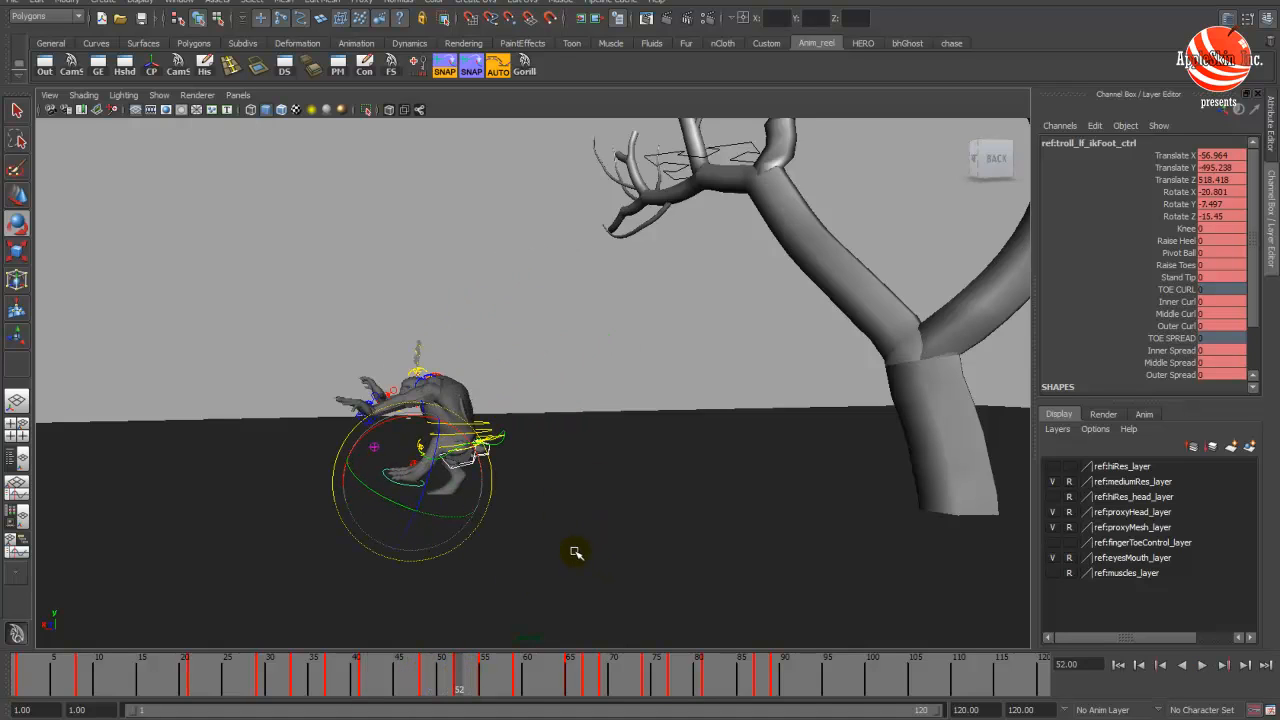
{"action": "middle_click_drag", "start_coordinate": [564, 547], "coordinate": [562, 547]}
{"action": "left_click_drag", "start_coordinate": [407, 685], "coordinate": [485, 680]}
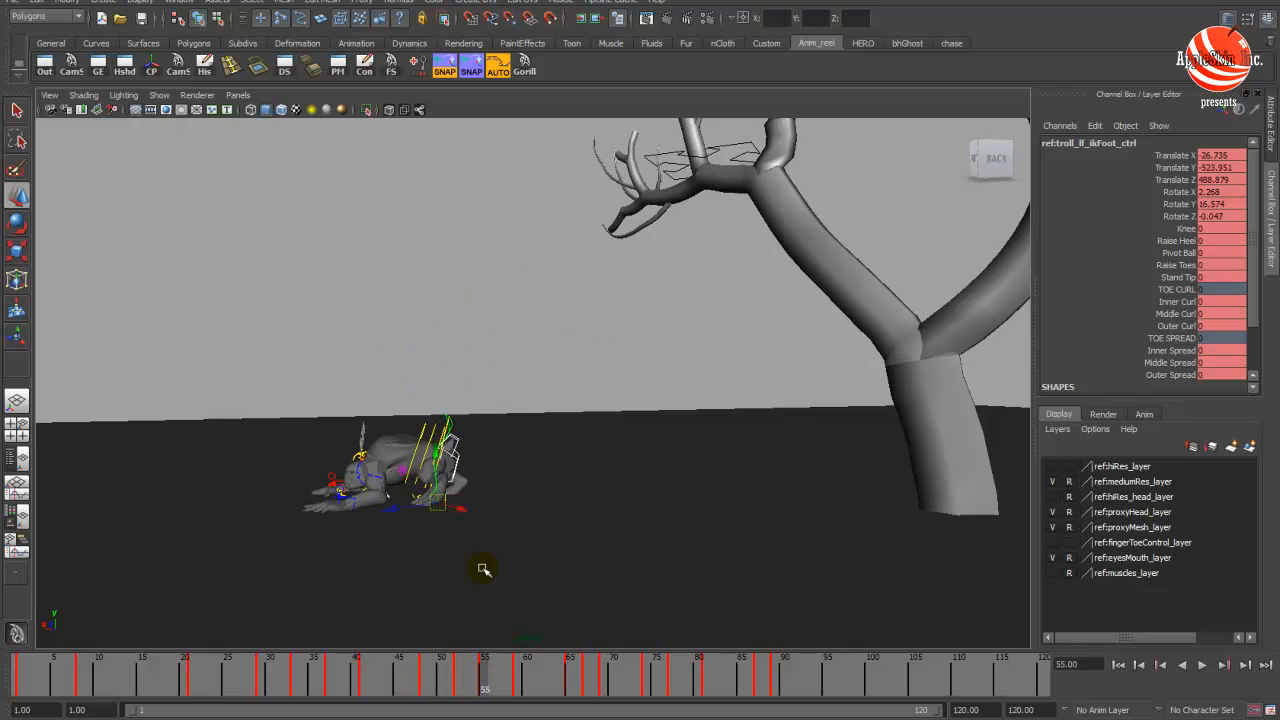
{"action": "middle_click_drag", "start_coordinate": [483, 566], "coordinate": [462, 562]}
- Adjust the left foot IK control's Stand Tip at frame 59 to refine the foot contact
{"action": "left_click_drag", "start_coordinate": [437, 661], "coordinate": [519, 683]}
{"action": "middle_click_drag", "start_coordinate": [467, 544], "coordinate": [480, 538], "text": "alt"}
{"action": "key", "text": "e"}
{"action": "middle_click_drag", "start_coordinate": [560, 453], "coordinate": [738, 368], "text": "alt"}
{"action": "right_click_drag", "start_coordinate": [738, 368], "coordinate": [706, 446], "text": "alt"}
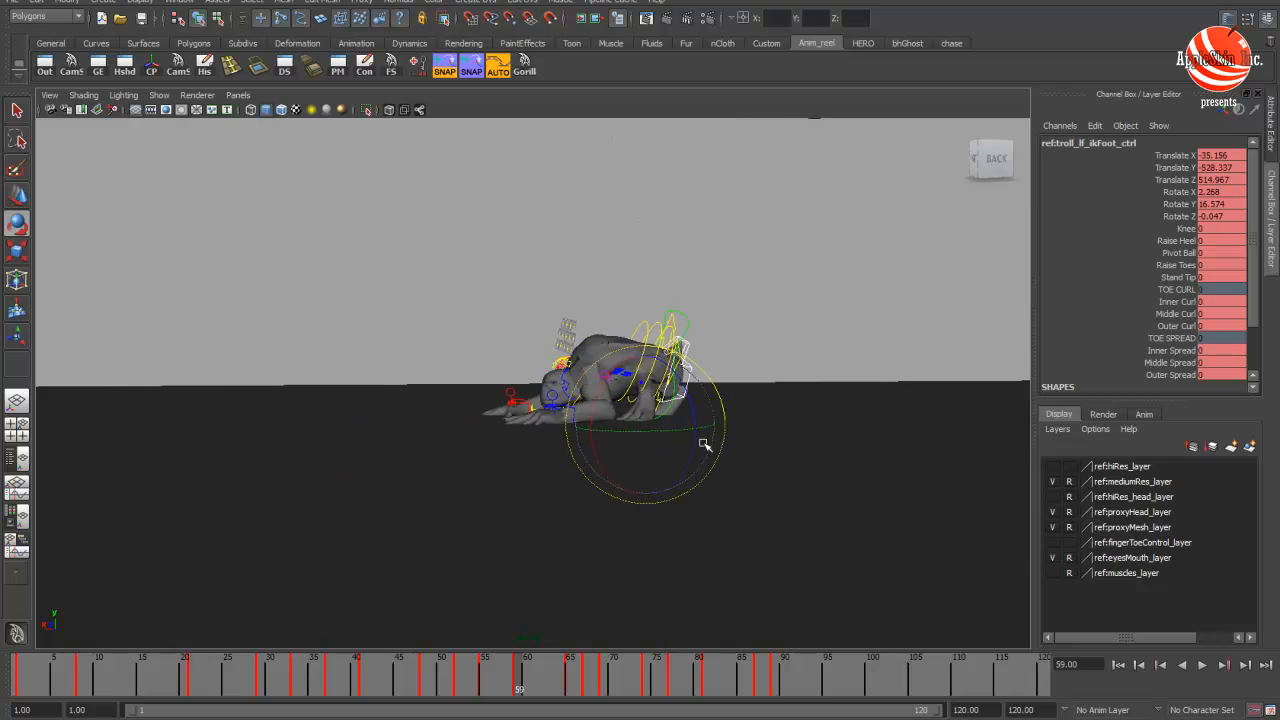
{"action": "middle_click_drag", "start_coordinate": [706, 446], "coordinate": [553, 472], "text": "alt"}
{"action": "right_click_drag", "start_coordinate": [553, 472], "coordinate": [587, 492], "text": "alt"}
{"action": "left_click", "coordinate": [1178, 278]}
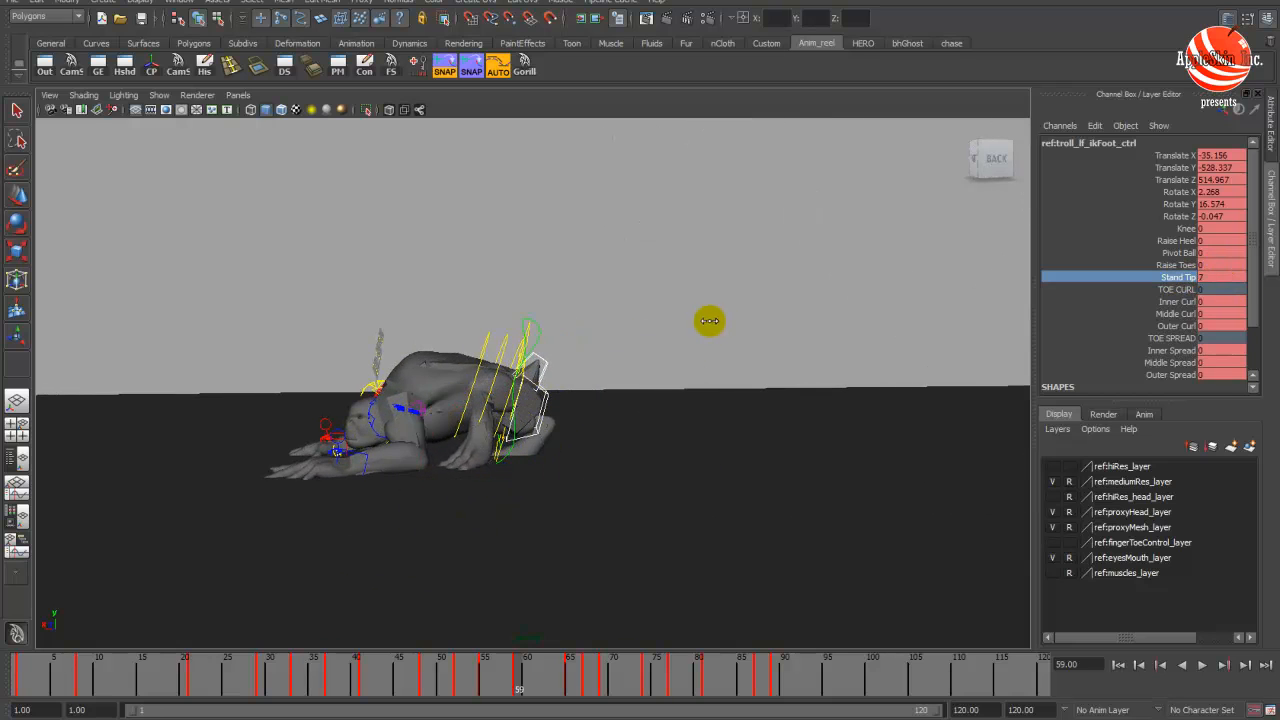
{"action": "middle_click_drag", "start_coordinate": [709, 320], "coordinate": [543, 337]}
- Rotate the left foot IK control at frame 65 to about X 0.9, Y -0.8, Z -5.3 and check the motion
{"action": "mouse_move", "coordinate": [426, 688]}
{"action": "left_mouse_down"}
{"action": "mouse_move", "coordinate": [586, 691]}
{"action": "mouse_move", "coordinate": [509, 688]}
{"action": "mouse_move", "coordinate": [531, 677]}
{"action": "mouse_move", "coordinate": [517, 680]}
{"action": "mouse_move", "coordinate": [571, 694]}
{"action": "left_mouse_up"}
{"action": "key", "text": "e"}
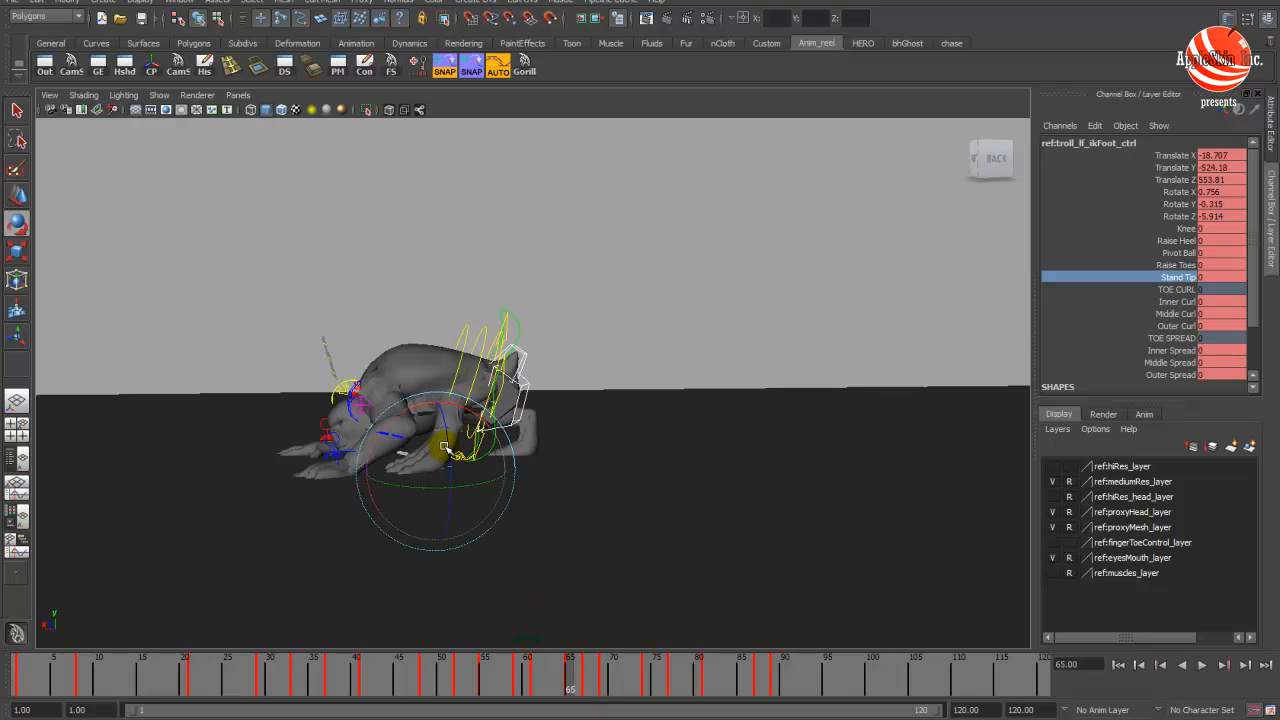
{"action": "key", "text": "alt+v"}
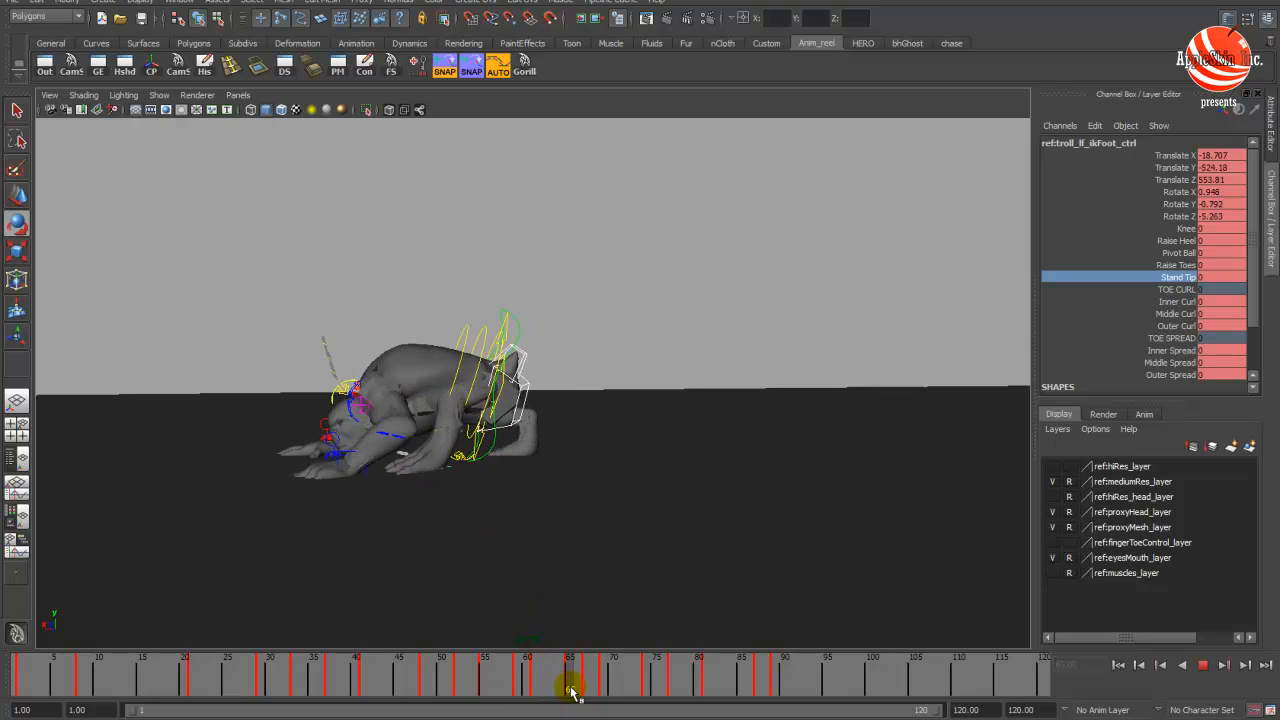
{"action": "left_click_drag", "start_coordinate": [600, 692], "coordinate": [568, 691]}
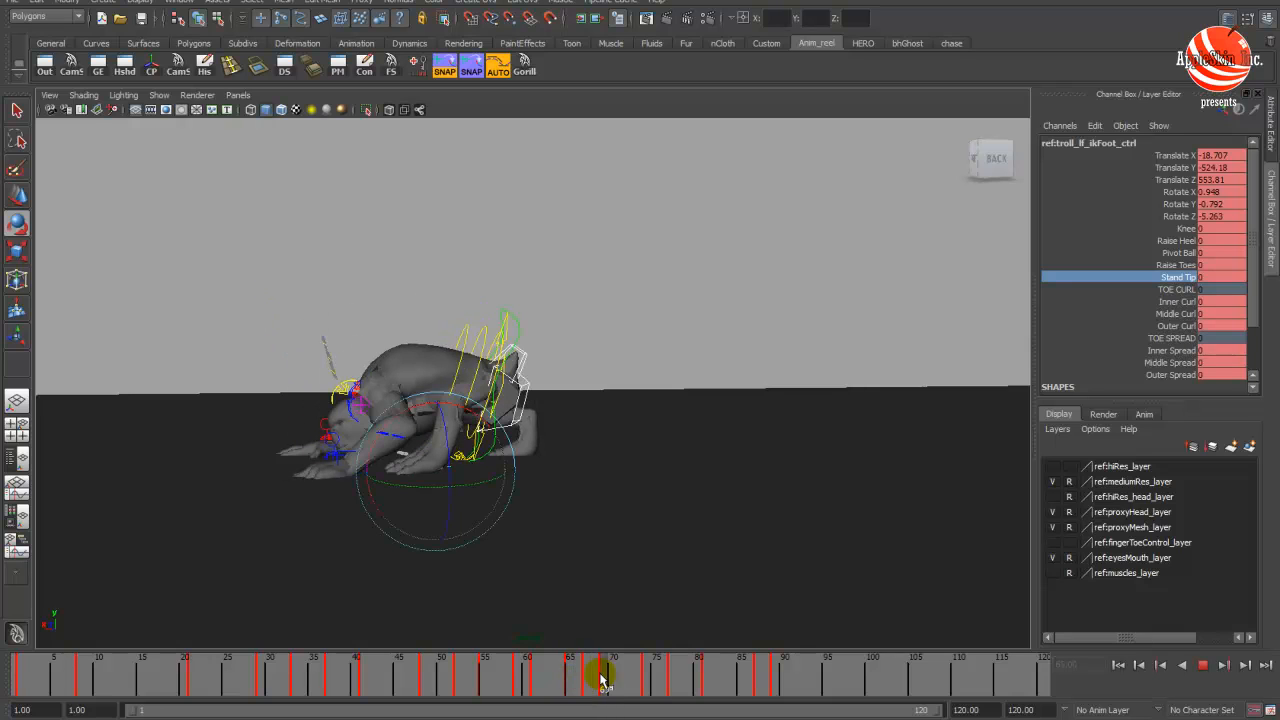
- Delete the left foot IK control's key at frame 67 and play back the foot motion
{"action": "left_click", "coordinate": [584, 675]}
{"action": "right_click", "coordinate": [583, 671]}
{"action": "left_click", "coordinate": [612, 519]}
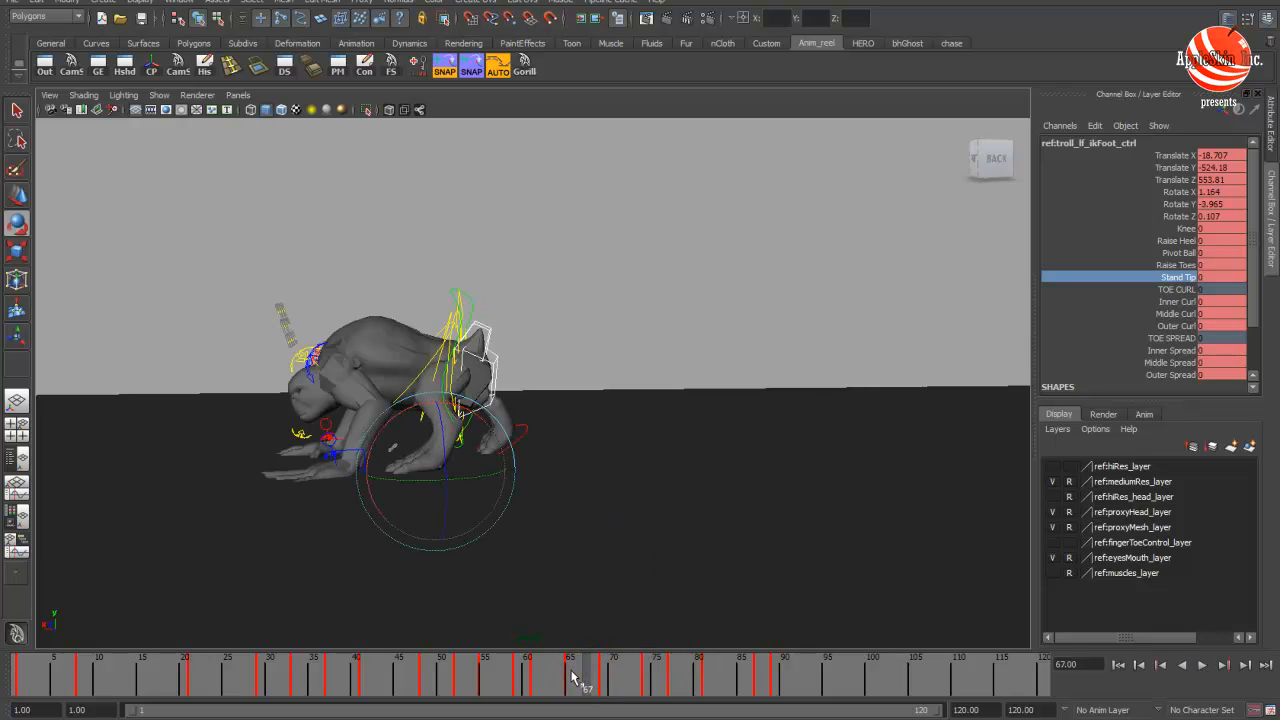
{"action": "key", "text": "alt+v"}
{"action": "key", "text": "alt+v"}
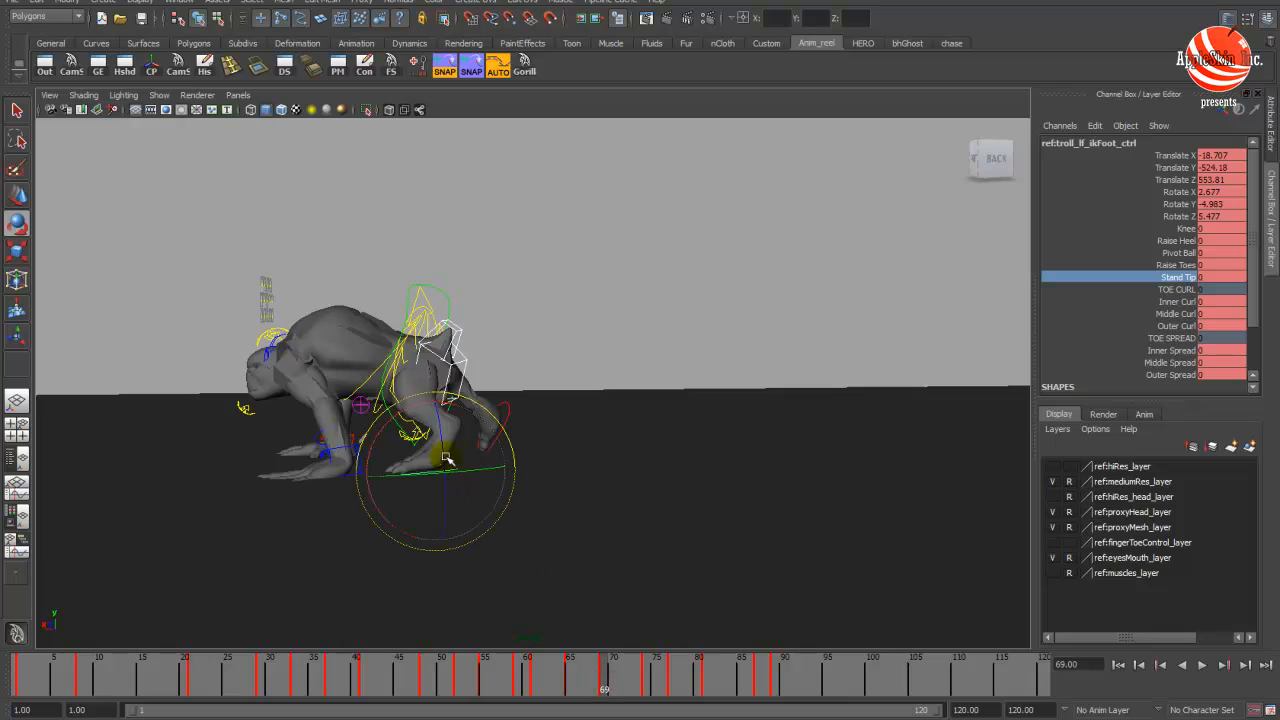
- Set the left foot IK control's Stand Tip to -9 and Rotate Z to about -7.6 at frame 69, then play back
{"action": "left_click", "coordinate": [1166, 277]}
{"action": "middle_click_drag", "start_coordinate": [556, 336], "coordinate": [509, 343]}
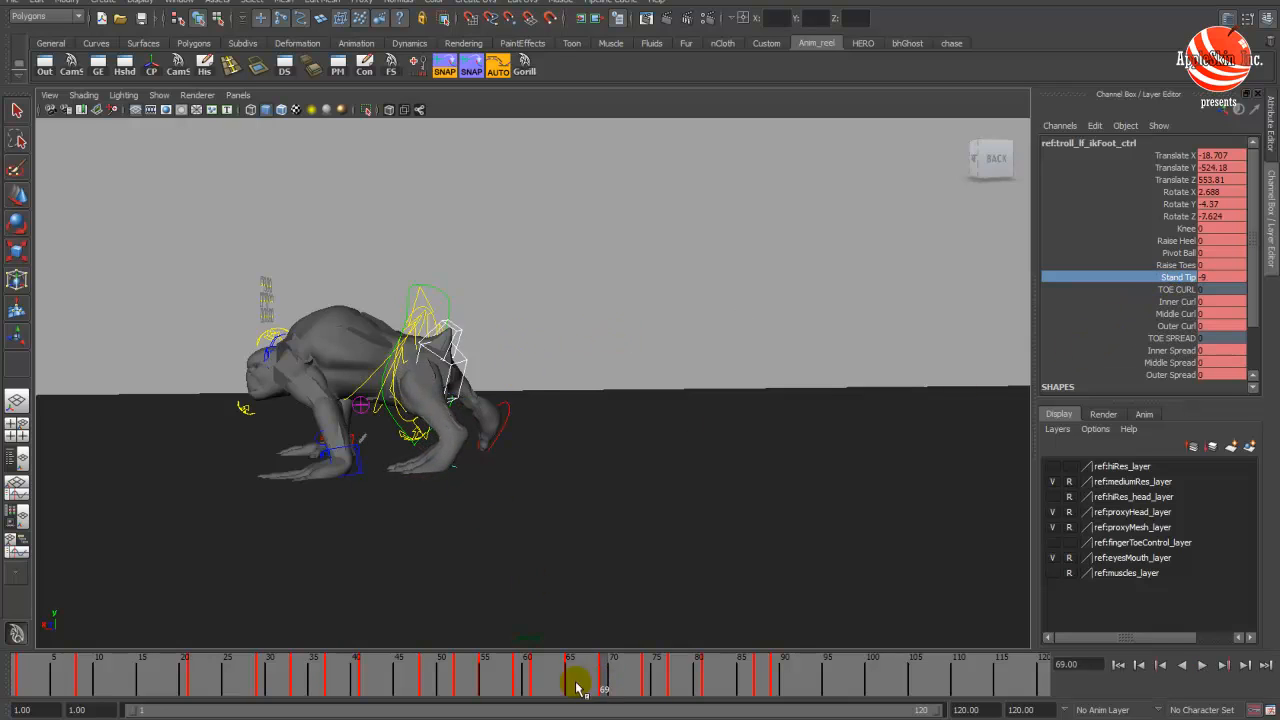
{"action": "key", "text": "alt+v"}
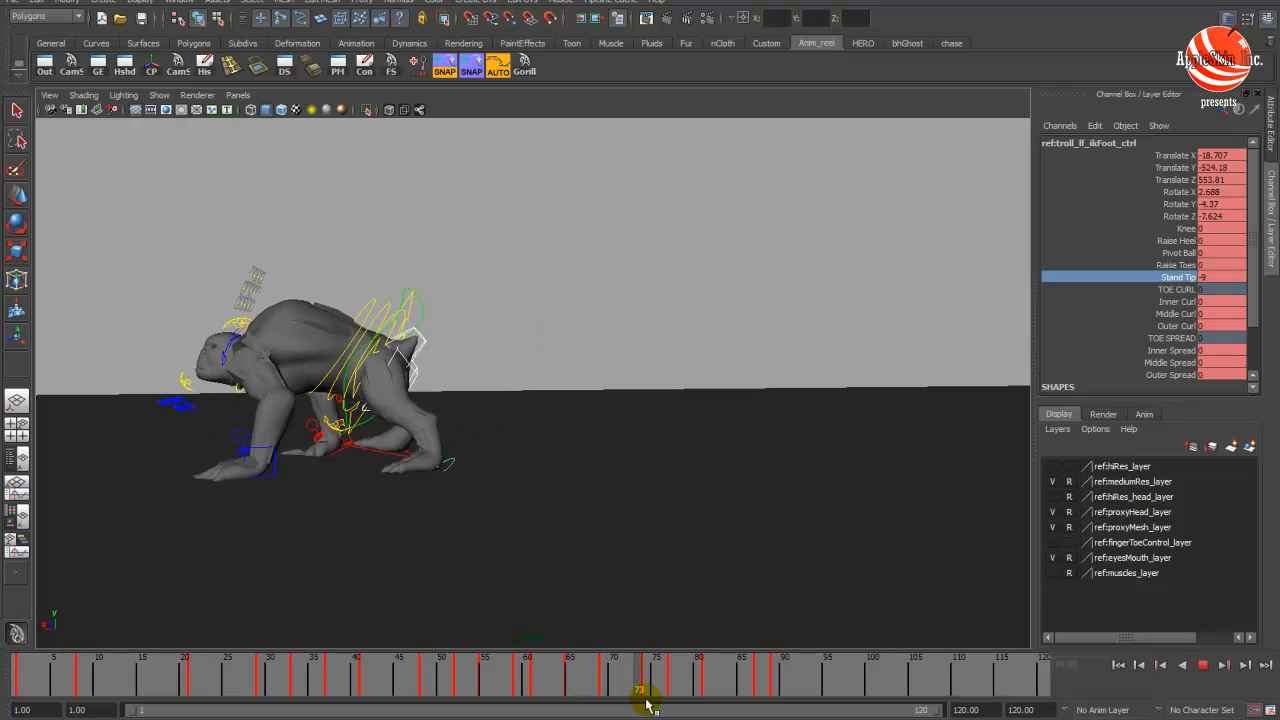
{"action": "key", "text": "alt+v"}
- Try different Knee and Raise Heel values on the left foot IK control at frame 74
{"action": "left_click", "coordinate": [1180, 229]}
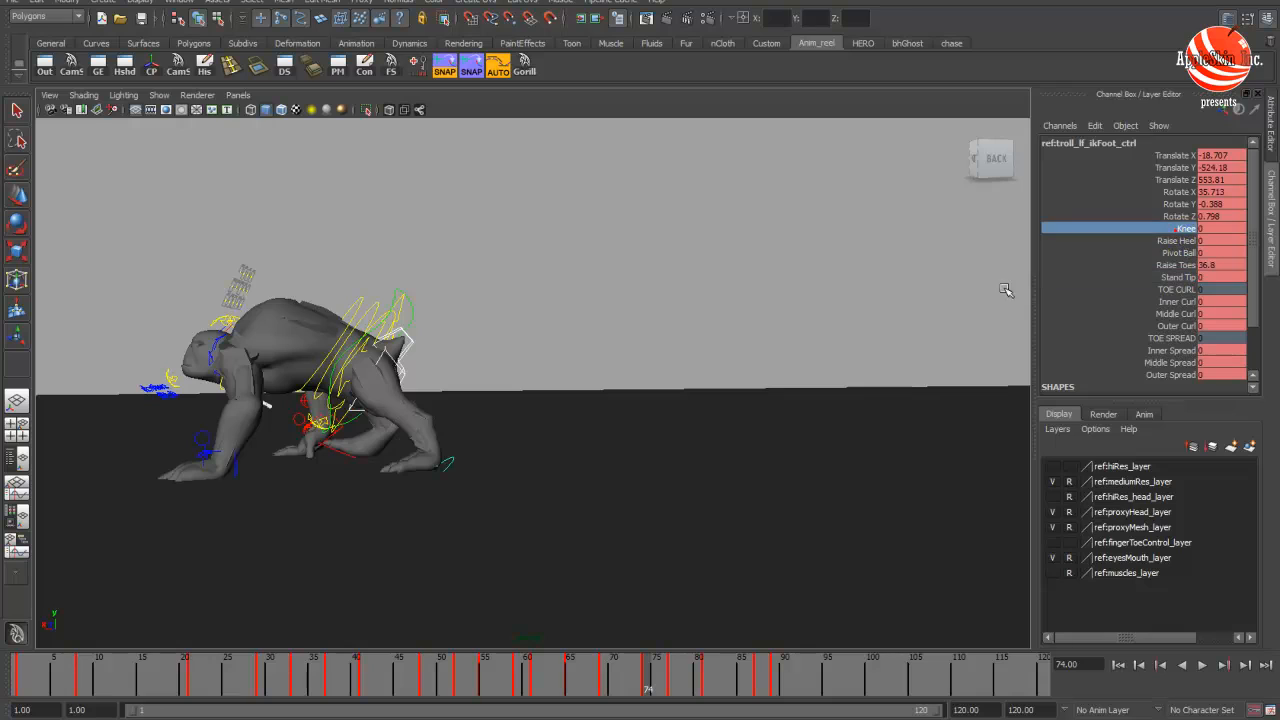
{"action": "middle_click_drag", "start_coordinate": [519, 375], "coordinate": [794, 383]}
{"action": "left_click_drag", "start_coordinate": [582, 449], "coordinate": [686, 445], "text": "alt"}
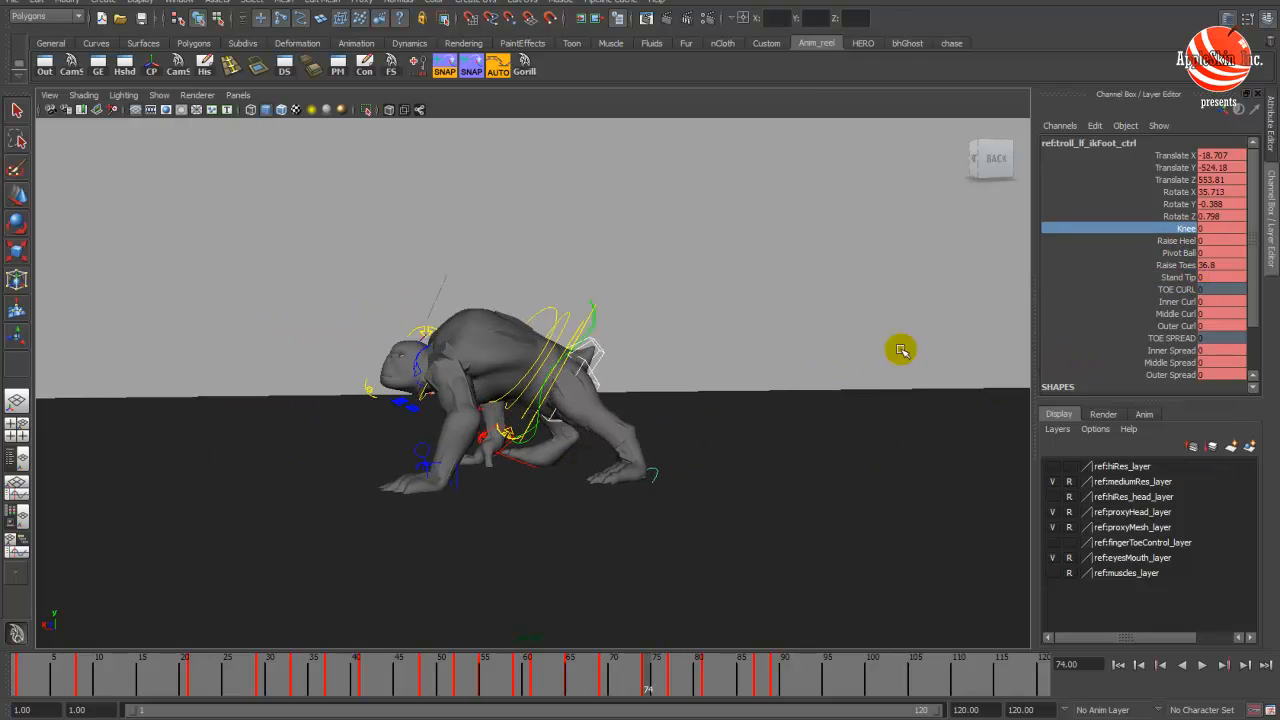
{"action": "left_click_drag", "start_coordinate": [900, 350], "coordinate": [768, 357], "text": "alt"}
{"action": "left_click_drag", "start_coordinate": [642, 454], "coordinate": [650, 430], "text": "alt"}
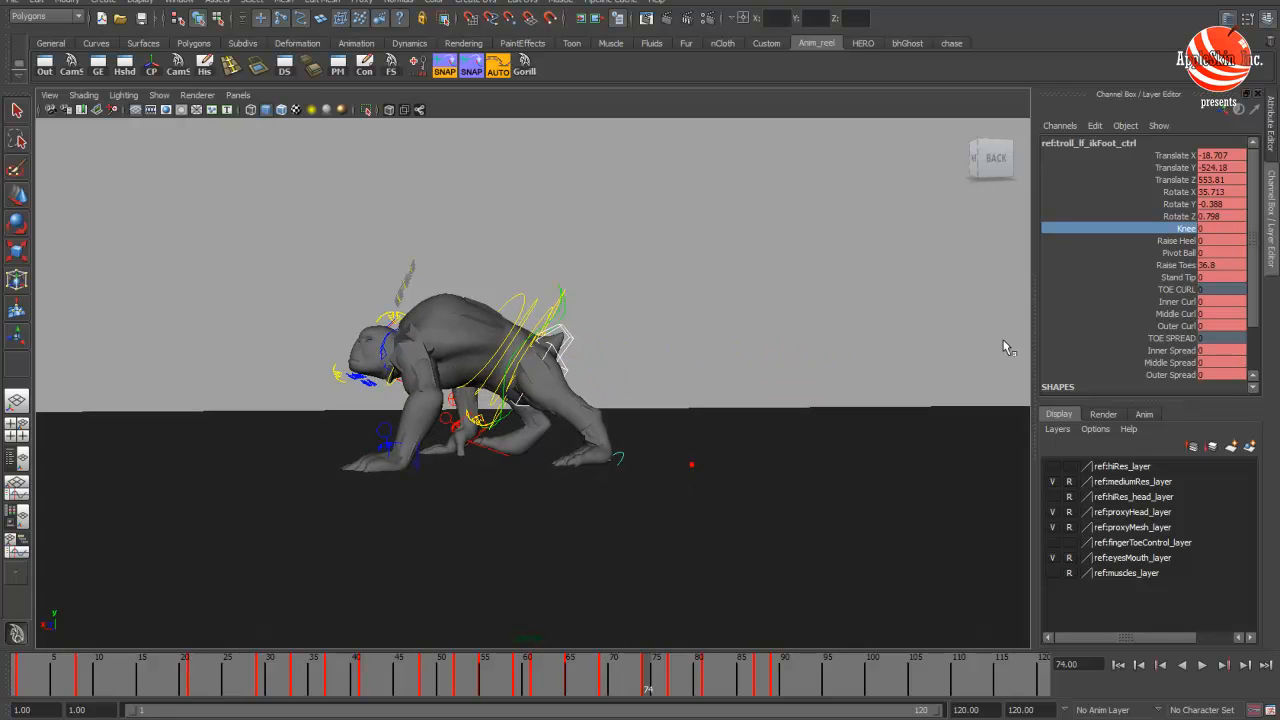
{"action": "left_click", "coordinate": [1176, 241]}
{"action": "middle_click_drag", "start_coordinate": [787, 302], "coordinate": [684, 324]}
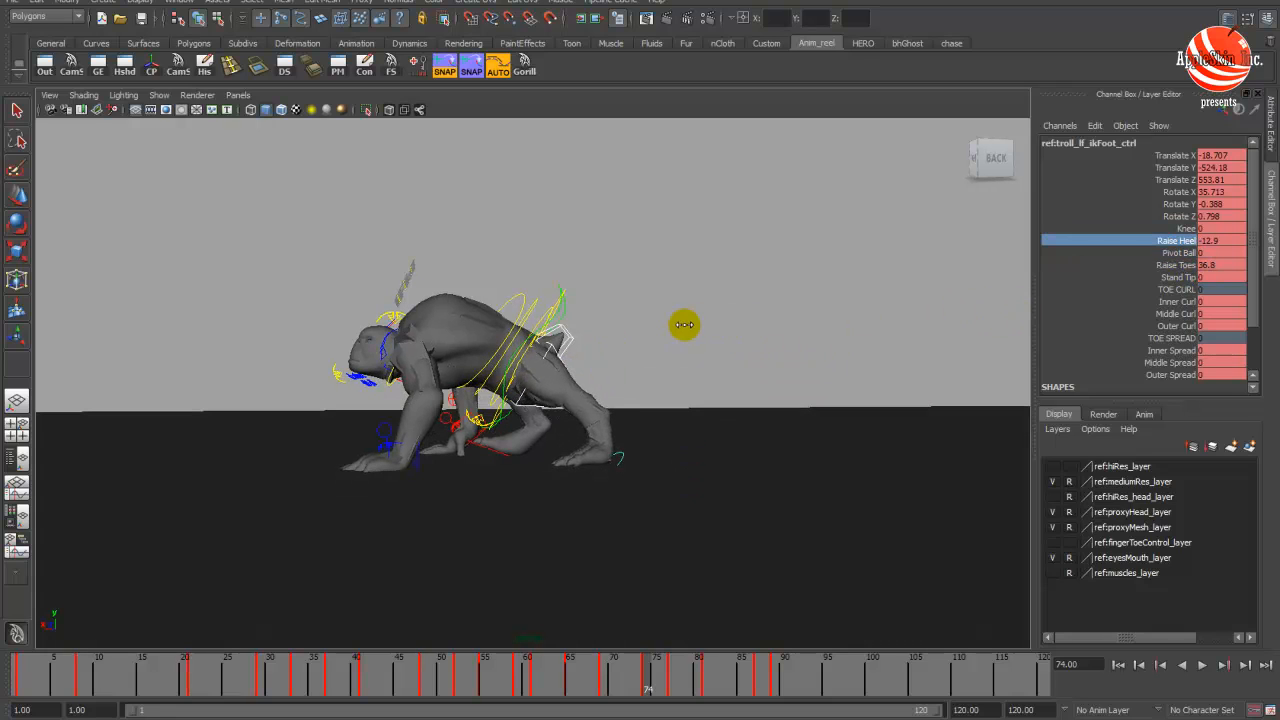
- Set the left foot IK control's Stand Tip to 13.1 and Raise Toes to 24 at frame 74
{"action": "left_click", "coordinate": [1177, 277]}
{"action": "middle_click_drag", "start_coordinate": [686, 331], "coordinate": [786, 329]}
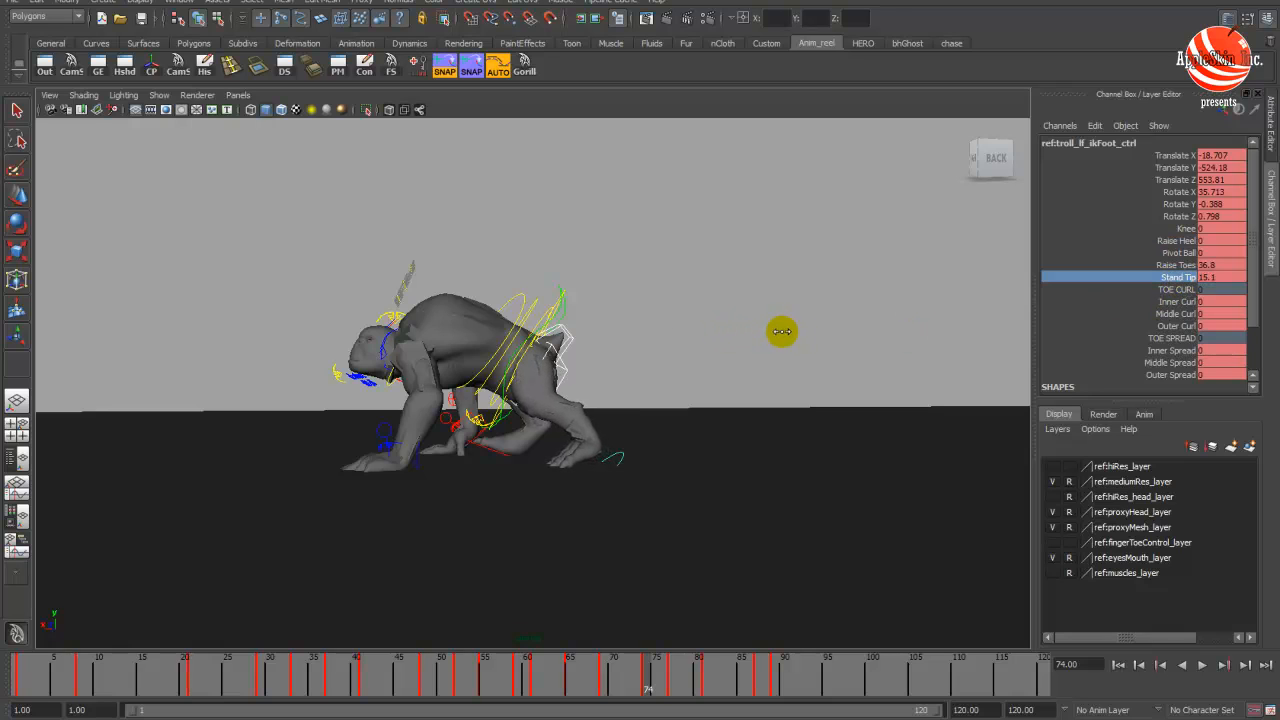
{"action": "key", "text": "alt+v"}
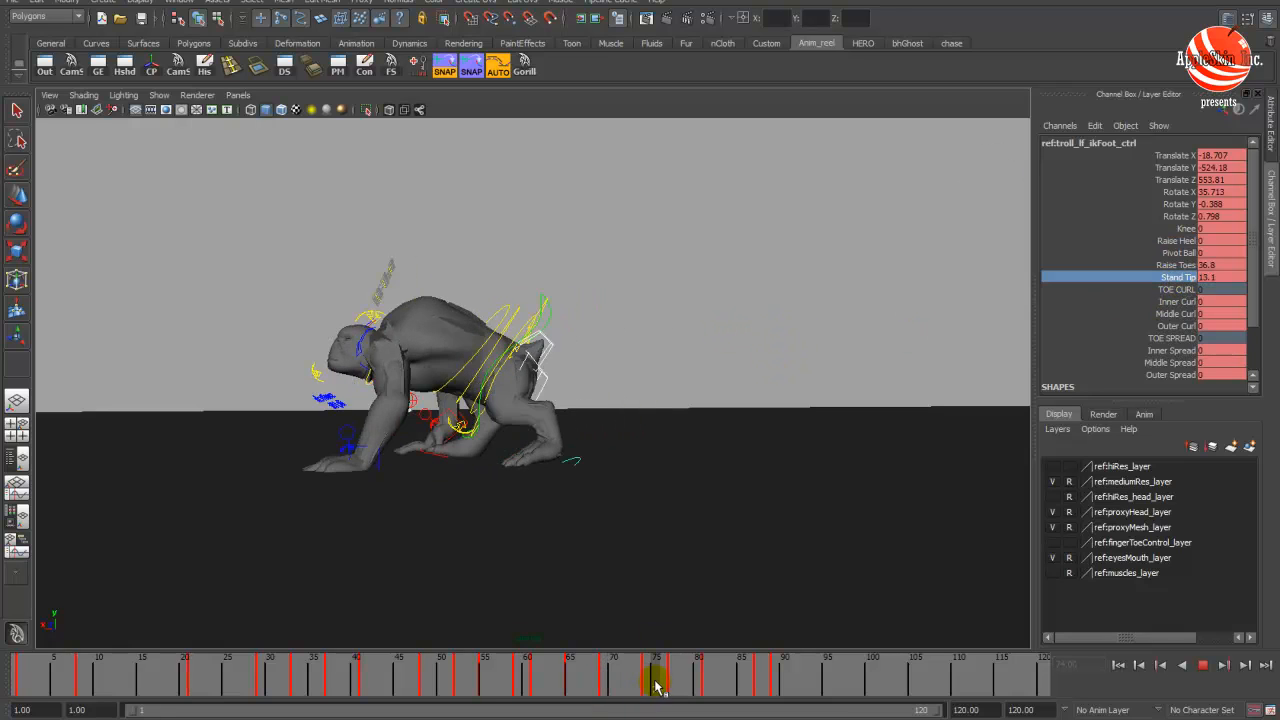
{"action": "left_click", "coordinate": [1166, 242]}
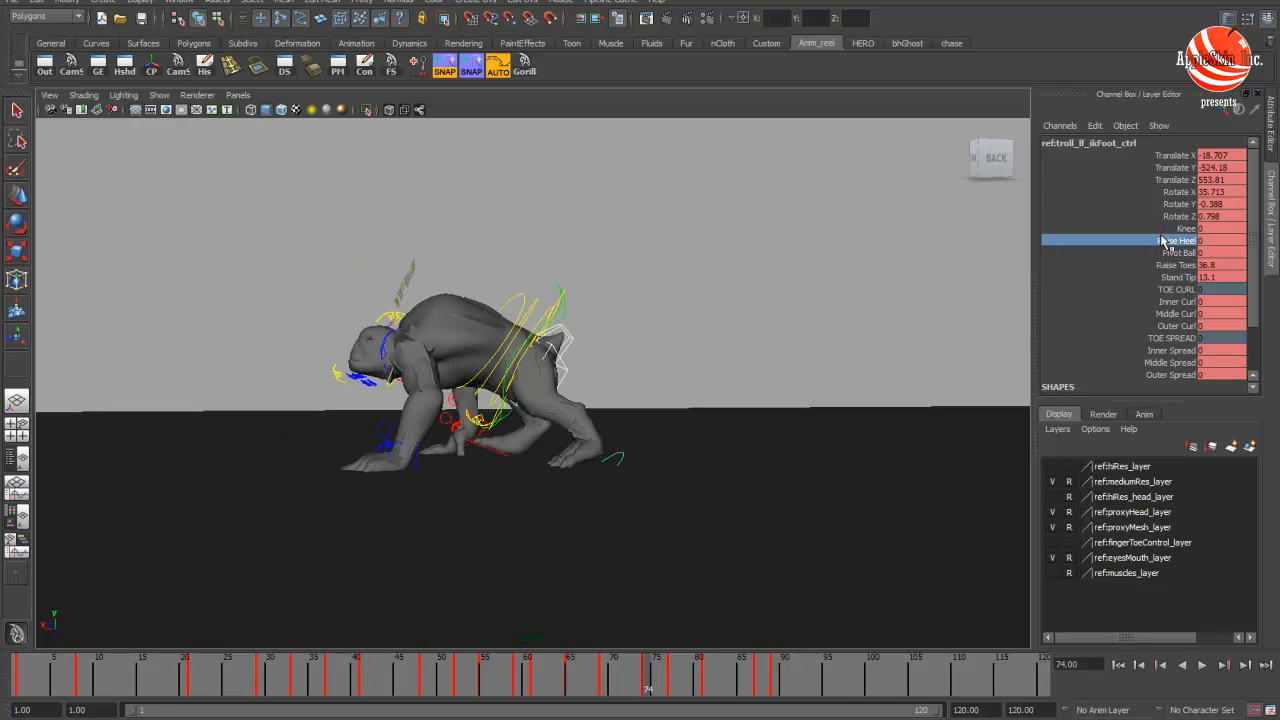
{"action": "left_click", "coordinate": [1163, 230]}
{"action": "middle_click_drag", "start_coordinate": [762, 305], "coordinate": [767, 305]}
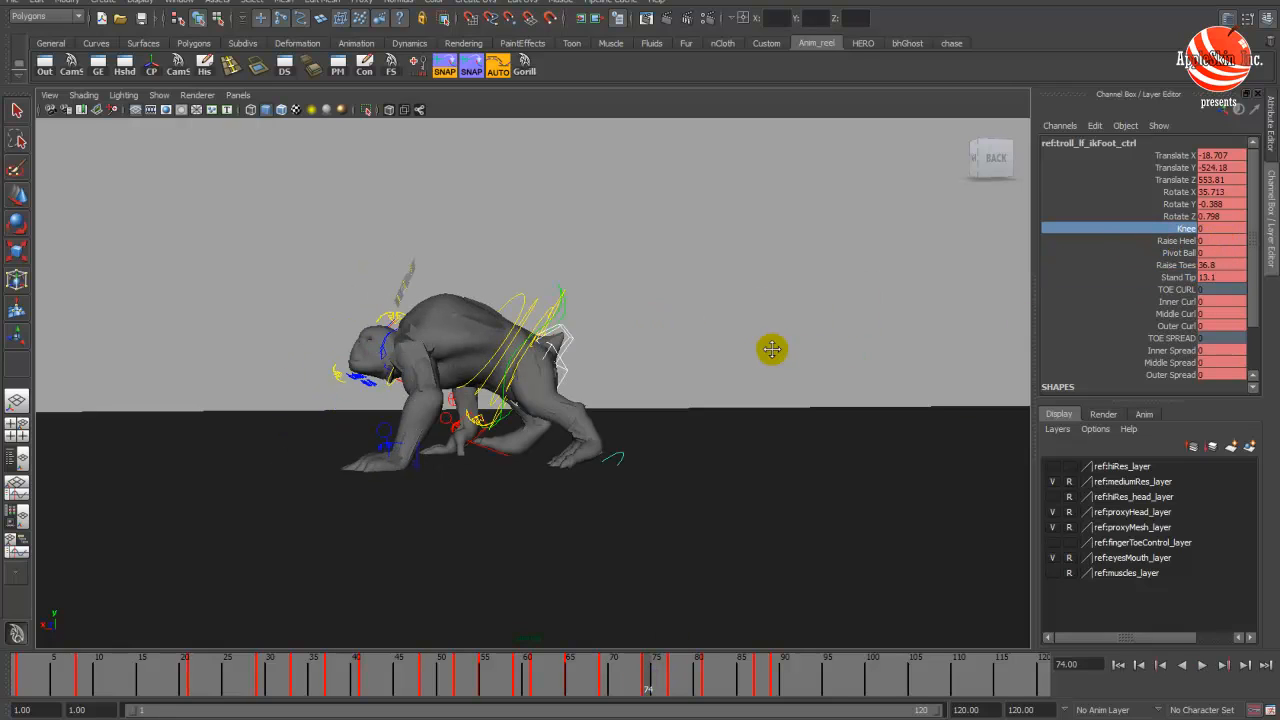
{"action": "left_click", "coordinate": [1180, 265]}
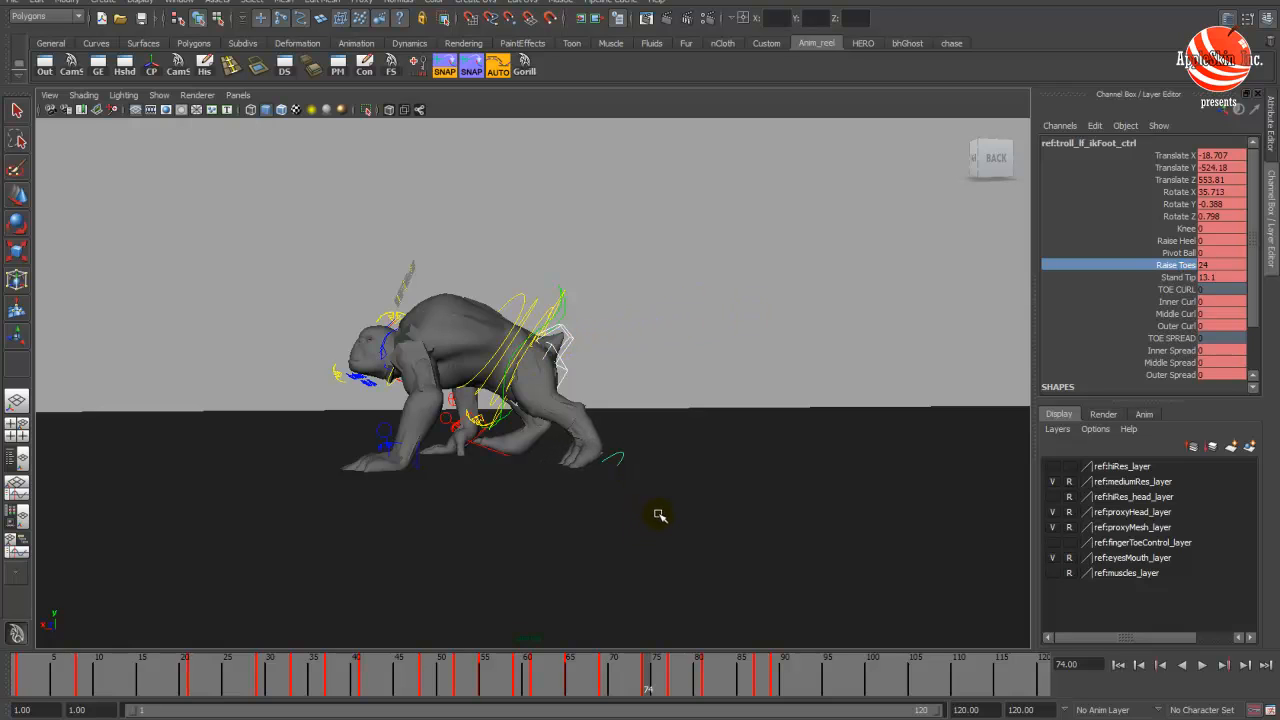
- Examine the left foot motion from the other side and play it back beside the camera view
{"action": "mouse_move", "coordinate": [677, 680]}
{"action": "left_mouse_down"}
{"action": "mouse_move", "coordinate": [603, 677]}
{"action": "mouse_move", "coordinate": [687, 698]}
{"action": "mouse_move", "coordinate": [726, 691]}
{"action": "mouse_move", "coordinate": [668, 688]}
{"action": "mouse_move", "coordinate": [710, 695]}
{"action": "mouse_move", "coordinate": [682, 688]}
{"action": "left_mouse_up"}
{"action": "left_click_drag", "start_coordinate": [385, 350], "coordinate": [835, 398], "text": "alt"}
{"action": "left_click_drag", "start_coordinate": [658, 668], "coordinate": [785, 684]}
{"action": "key", "text": "space"}
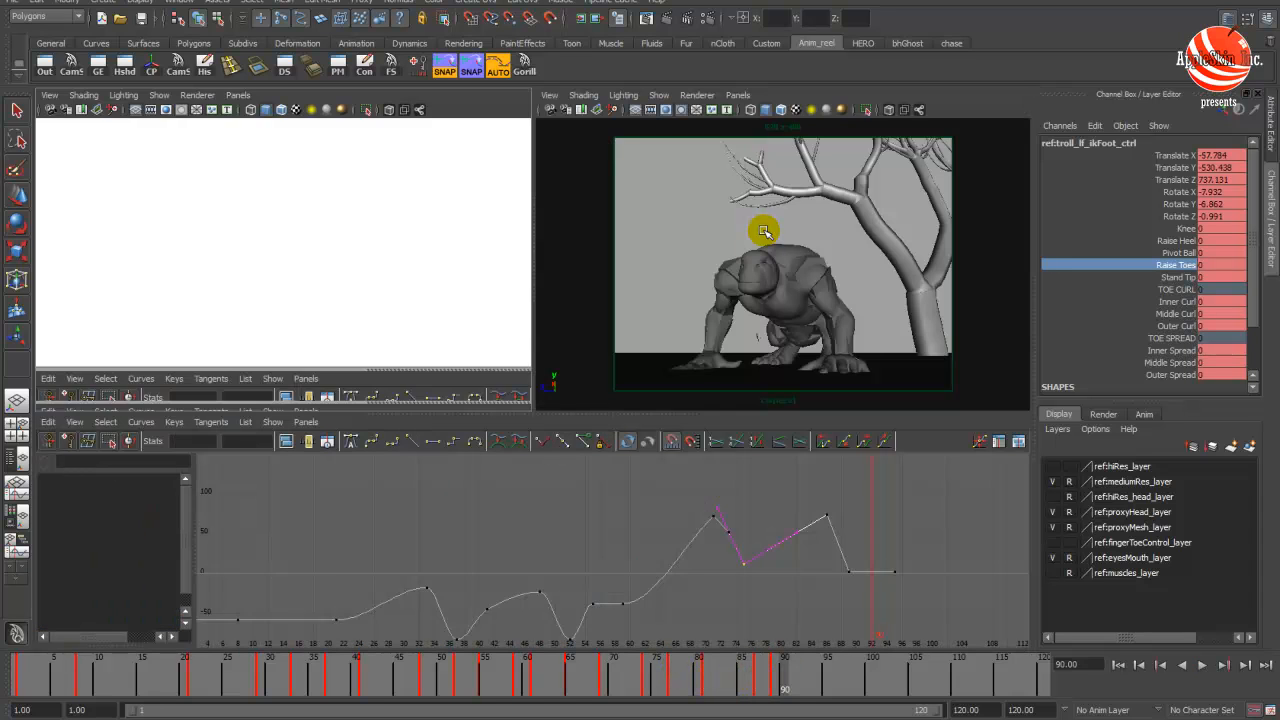
{"action": "left_click", "coordinate": [973, 98]}
{"action": "left_click", "coordinate": [405, 667]}
{"action": "key", "text": "alt+v"}
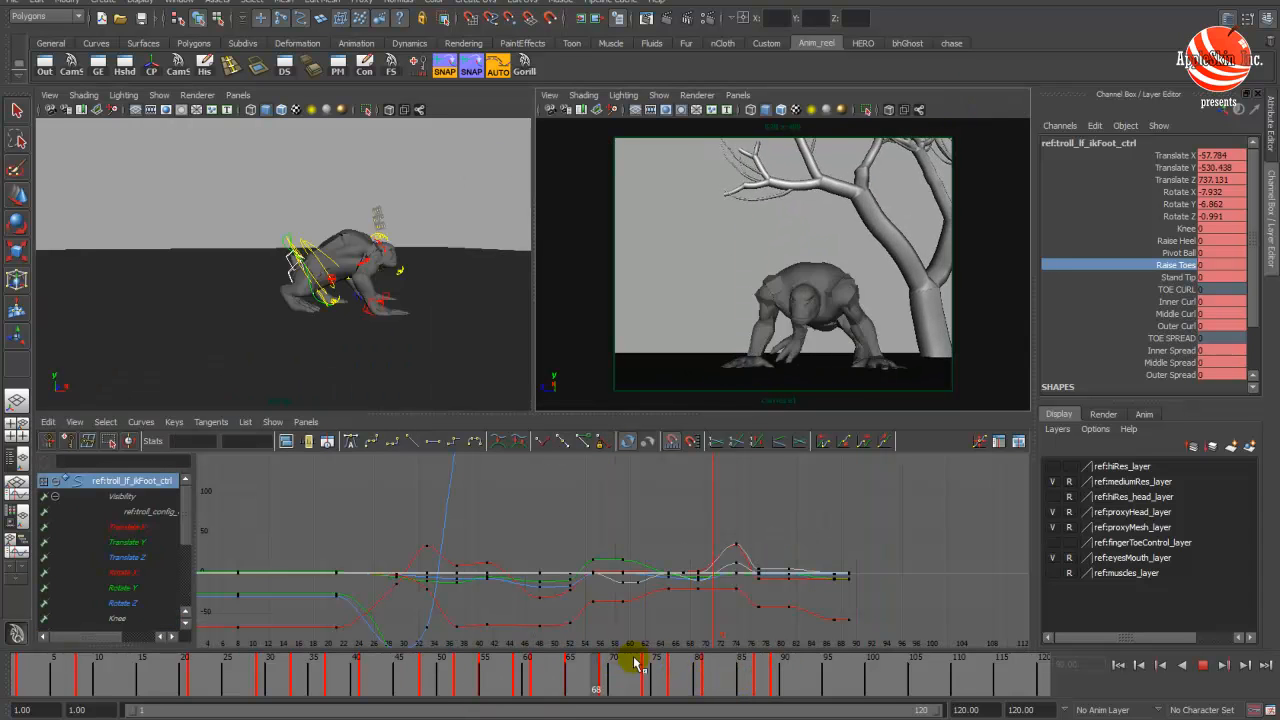
{"action": "key", "text": "alt+v"}
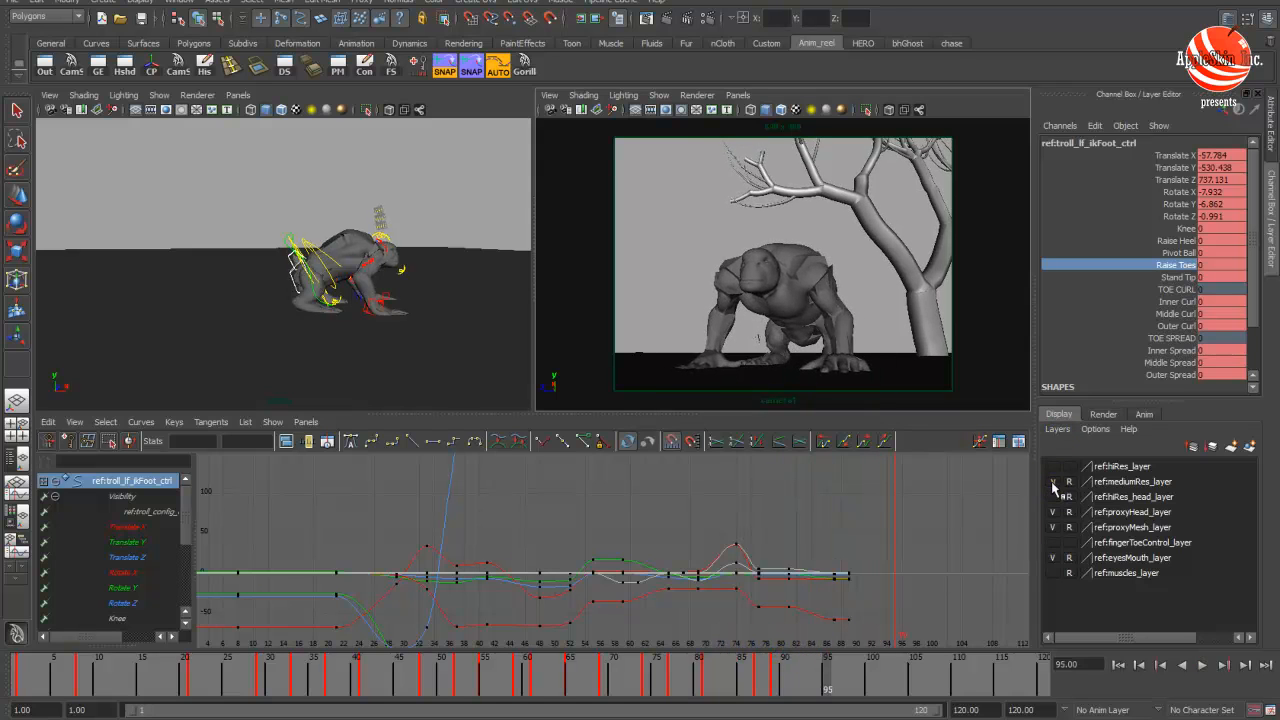
- Hide the medium-resolution layer and play back the landing with the proxy mesh up to frame 87
{"action": "left_click", "coordinate": [1052, 482]}
{"action": "key", "text": "alt+v"}
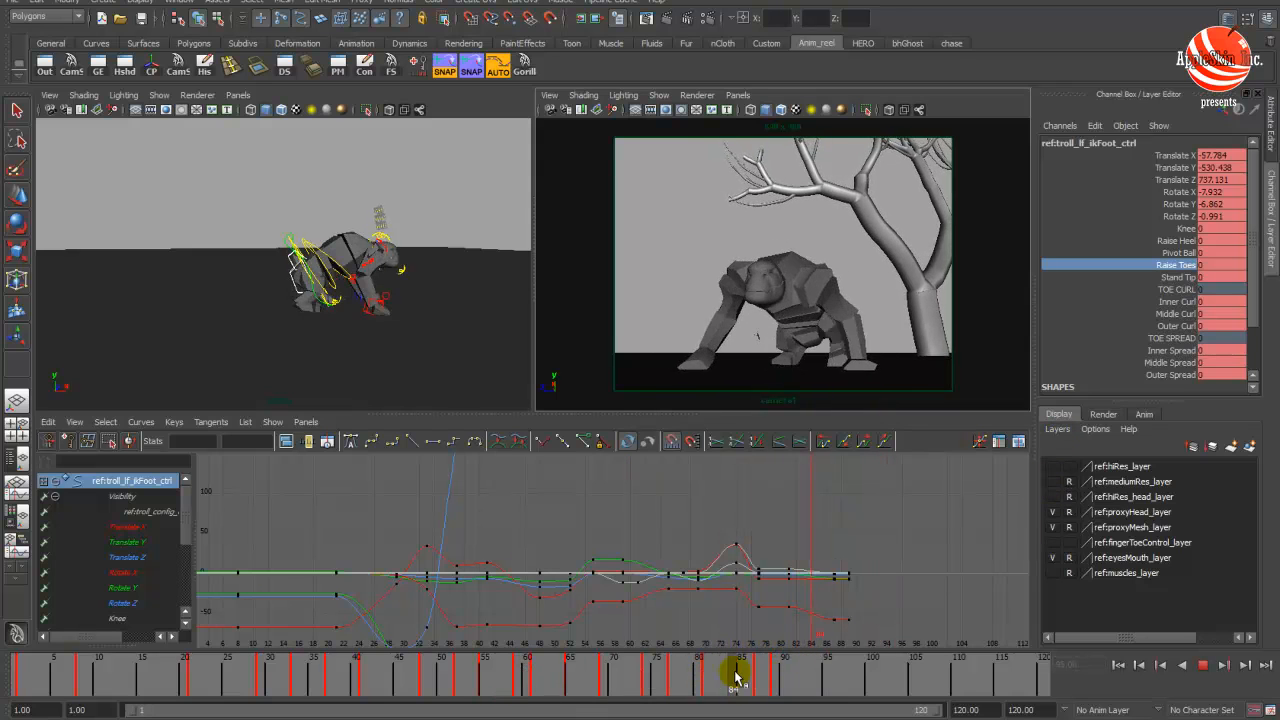
{"action": "mouse_move", "coordinate": [757, 680]}
{"action": "left_mouse_down"}
{"action": "mouse_move", "coordinate": [391, 680]}
{"action": "mouse_move", "coordinate": [758, 680]}
{"action": "left_mouse_up"}
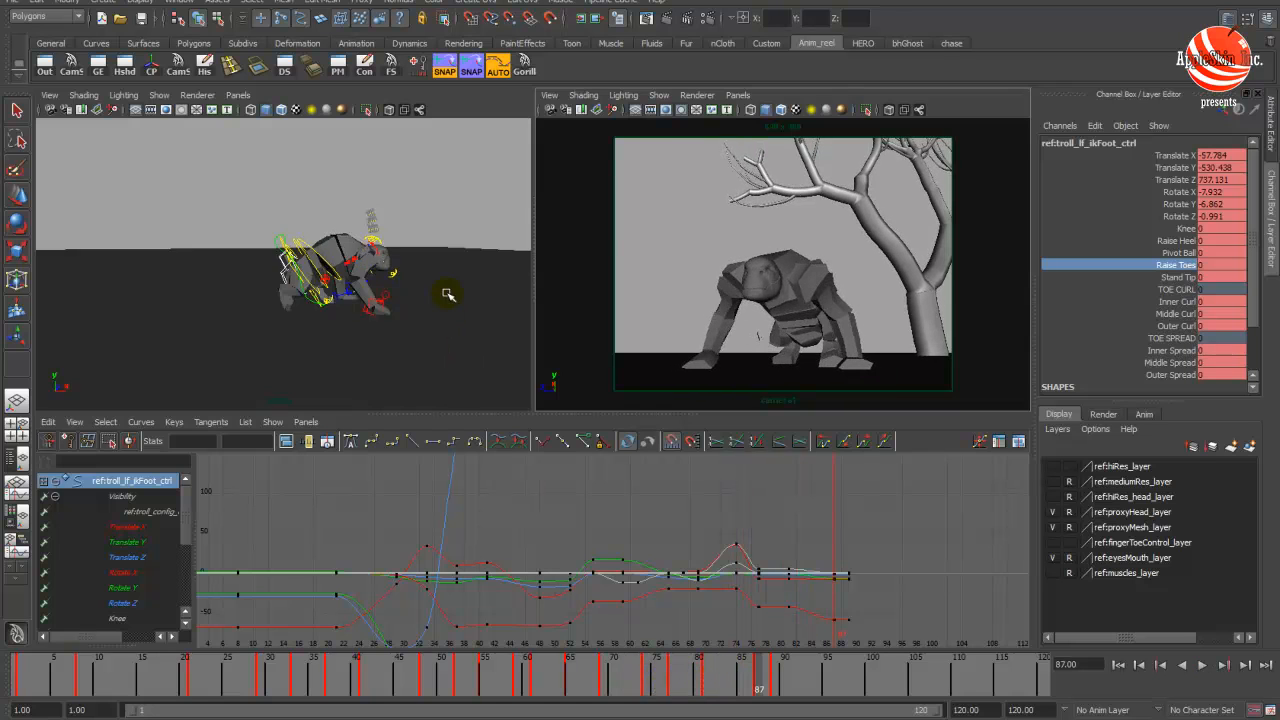
- Inspect the crouch pose at frame 87 in the perspective view, clear the selection, and return to the camera view
{"action": "key", "text": "space"}
{"action": "left_click_drag", "start_coordinate": [463, 313], "coordinate": [386, 313], "text": "alt"}
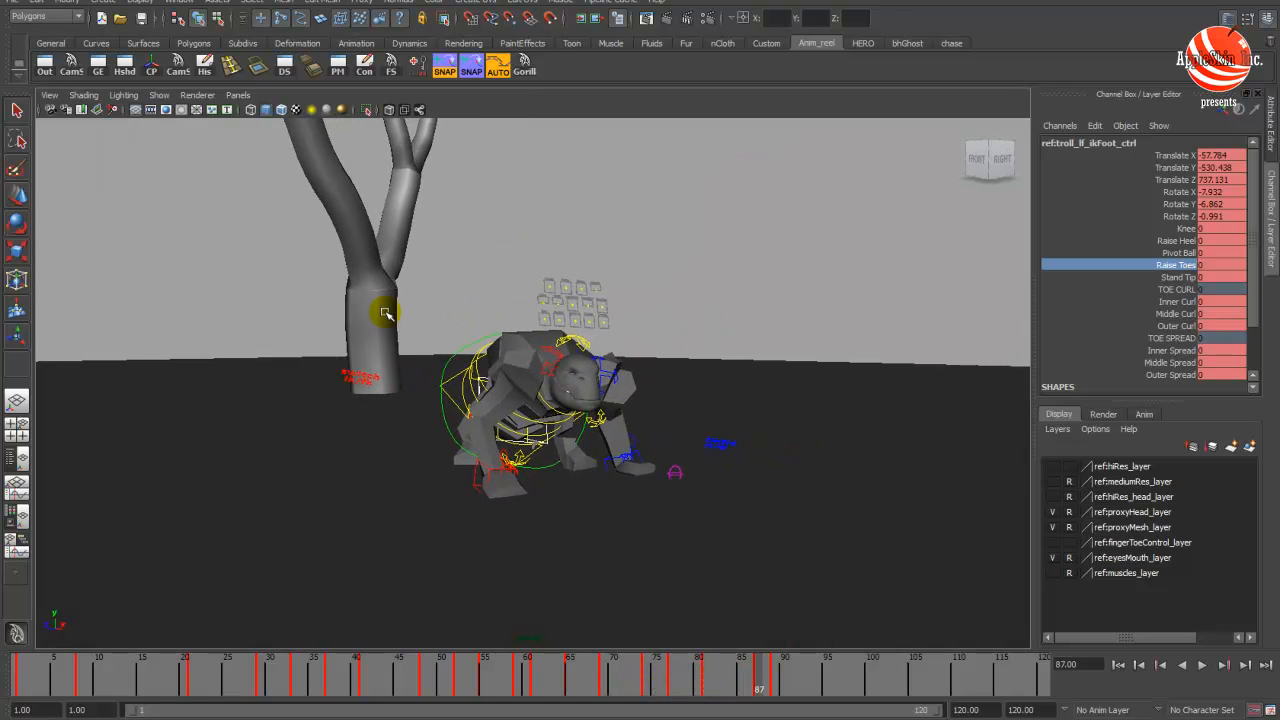
{"action": "left_click", "coordinate": [594, 227]}
{"action": "key", "text": "space"}
{"action": "left_click", "coordinate": [714, 245]}
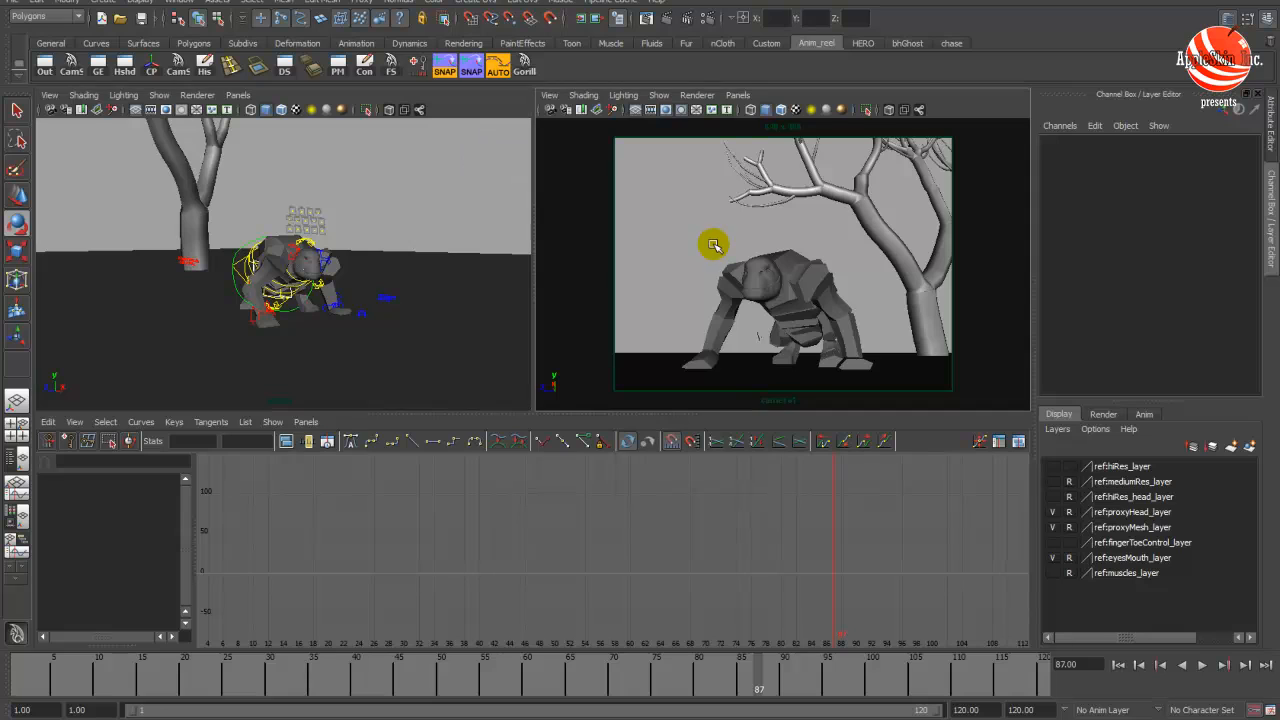
{"action": "left_click", "coordinate": [602, 370]}
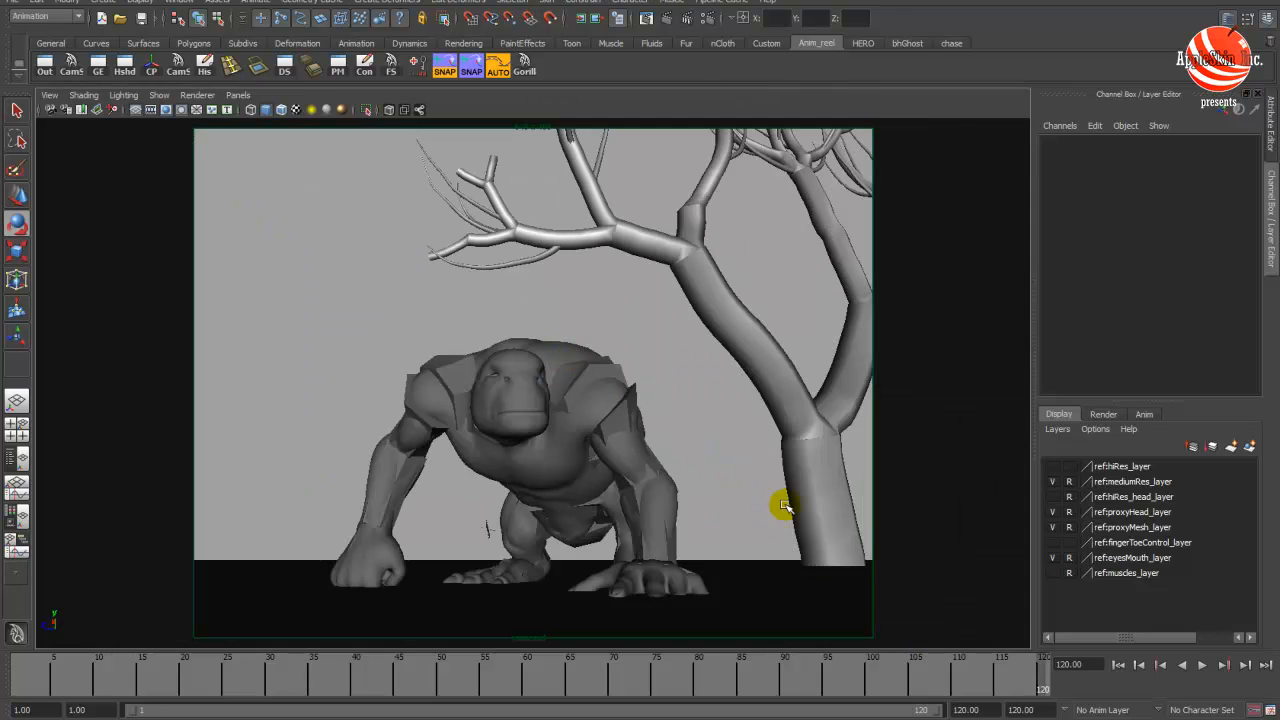
- Play the animation from the tree jump through the landing in the camera view
{"action": "left_click_drag", "start_coordinate": [81, 680], "coordinate": [27, 686]}
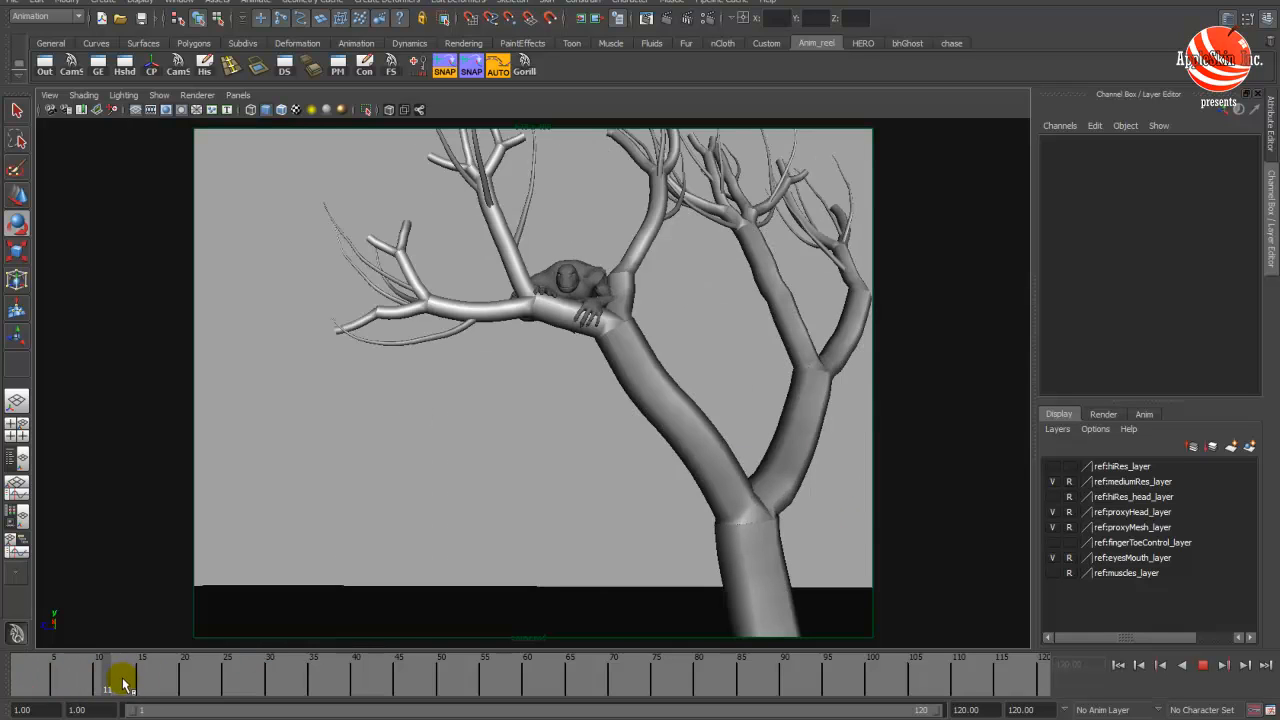
{"action": "left_click_drag", "start_coordinate": [123, 683], "coordinate": [571, 634]}
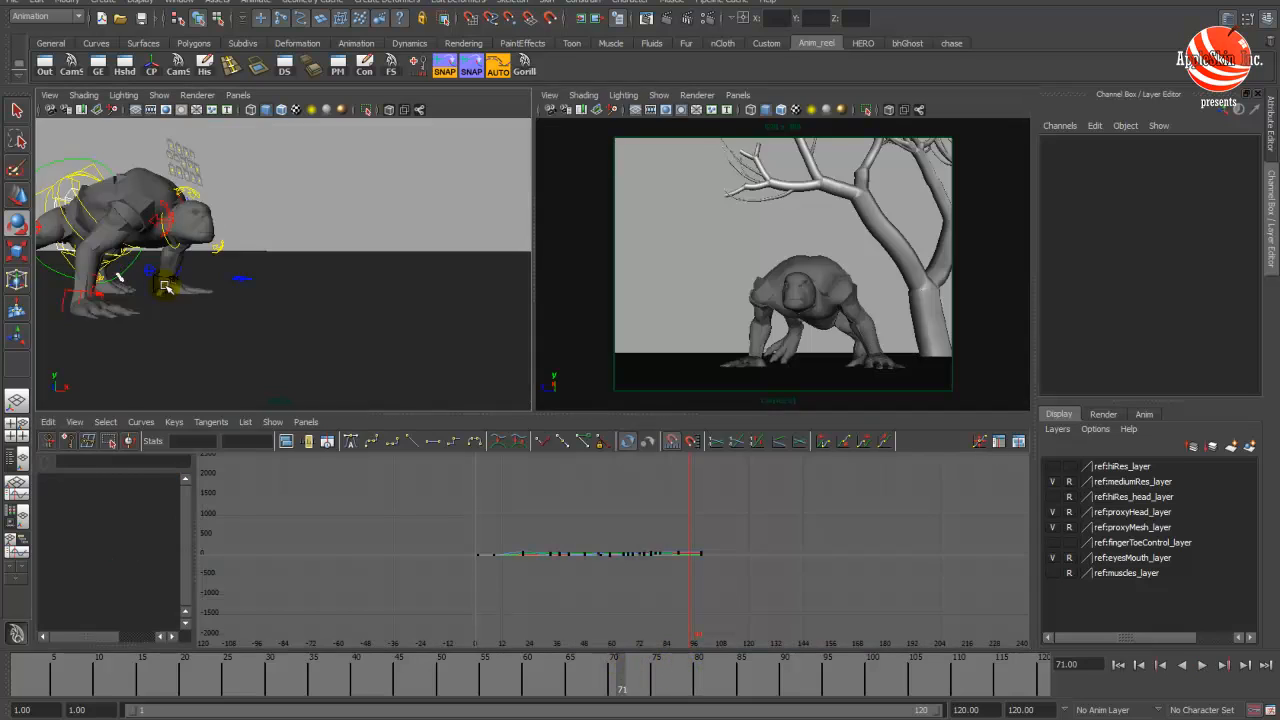
- Re-pose the troll's right arm IK control at frame 72 with Elbow at -32.086 and the hand raised slightly, and play back the motion
{"action": "key", "text": "space"}
{"action": "scroll", "coordinate": [305, 352], "scroll_direction": "up", "scroll_amount": 1}
{"action": "middle_click_drag", "start_coordinate": [309, 354], "coordinate": [772, 371], "text": "alt"}
{"action": "left_click", "coordinate": [486, 438]}
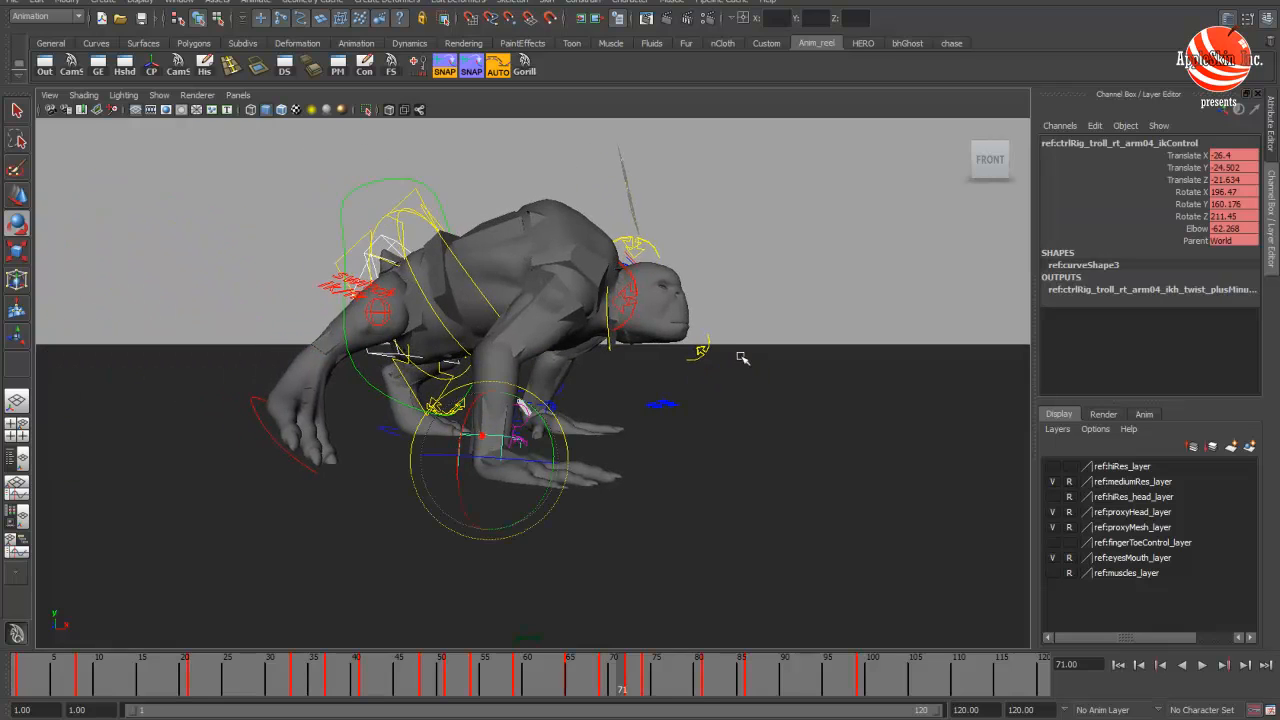
{"action": "key", "text": "space"}
{"action": "key", "text": "space"}
{"action": "key", "text": "space"}
{"action": "key", "text": "space"}
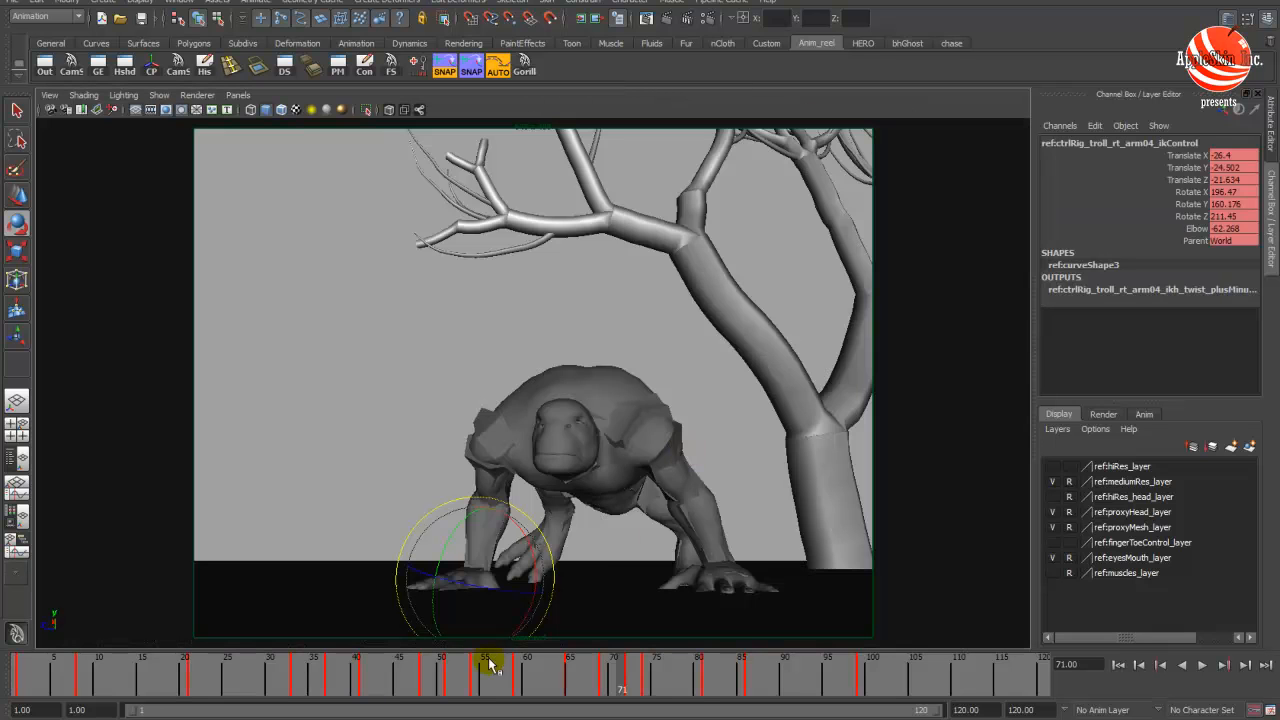
{"action": "left_click_drag", "start_coordinate": [490, 665], "coordinate": [645, 678]}
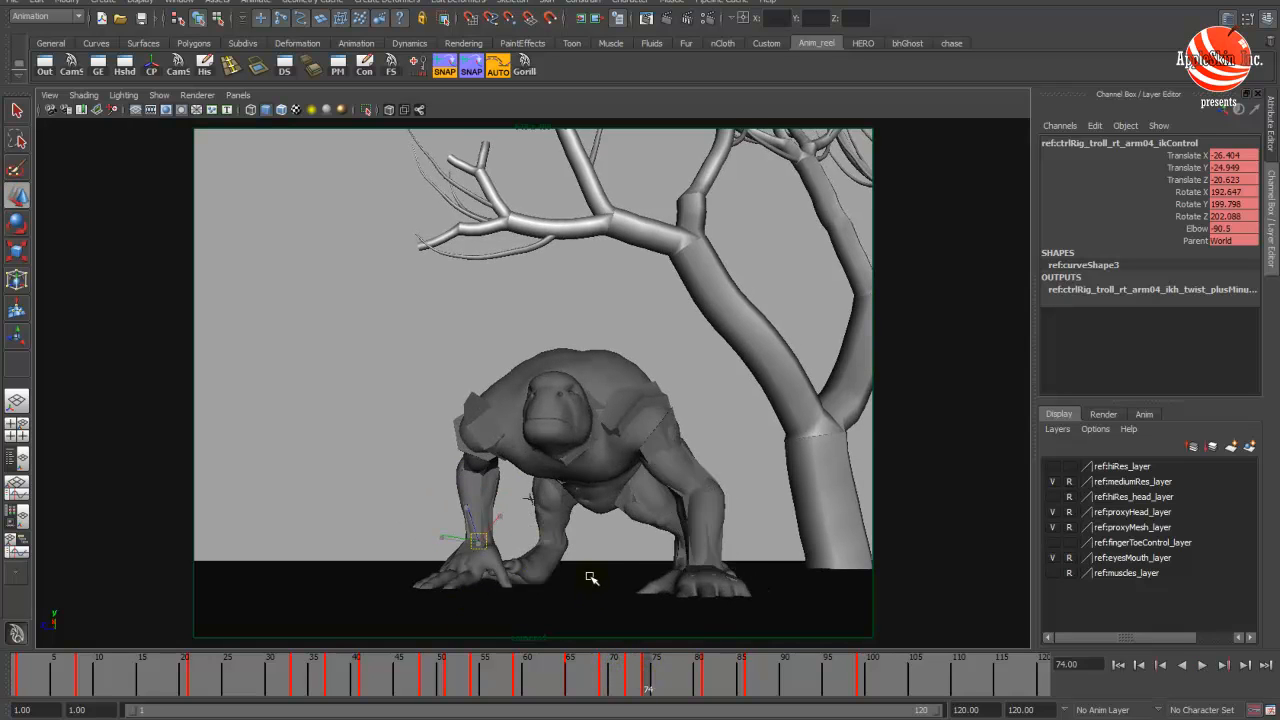
{"action": "left_click_drag", "start_coordinate": [568, 678], "coordinate": [628, 683]}
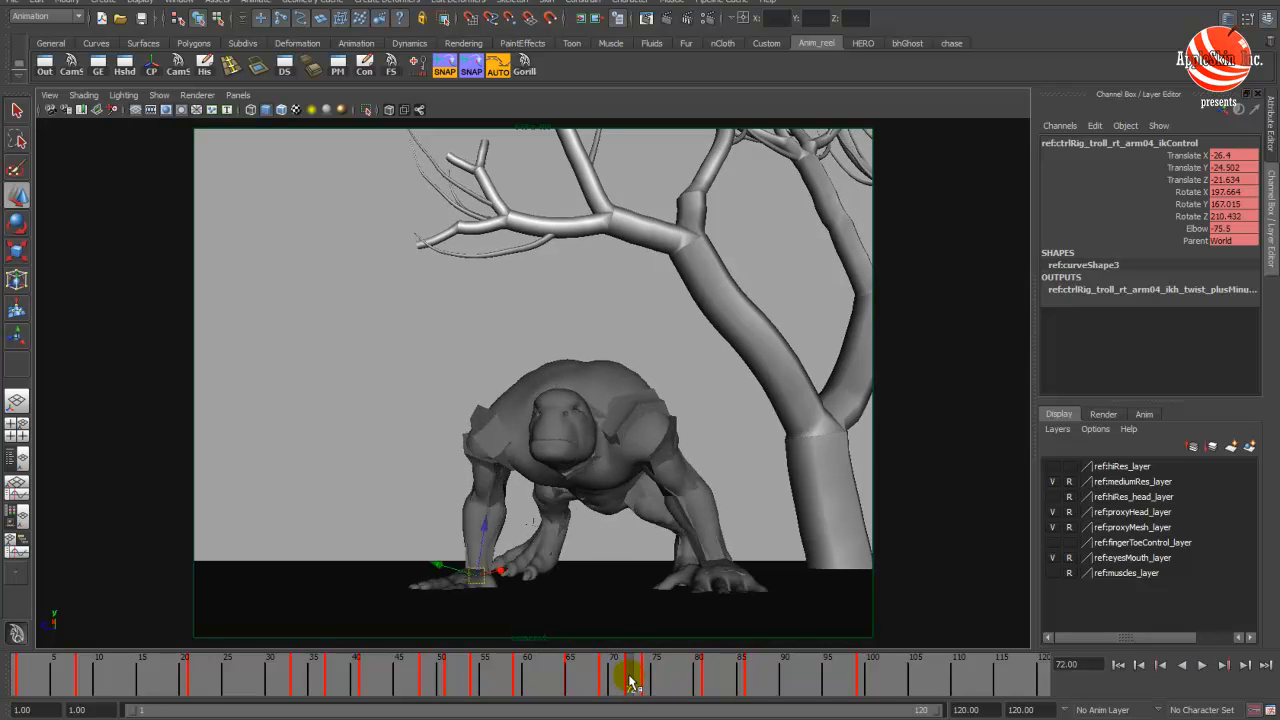
{"action": "key", "text": "alt+v"}
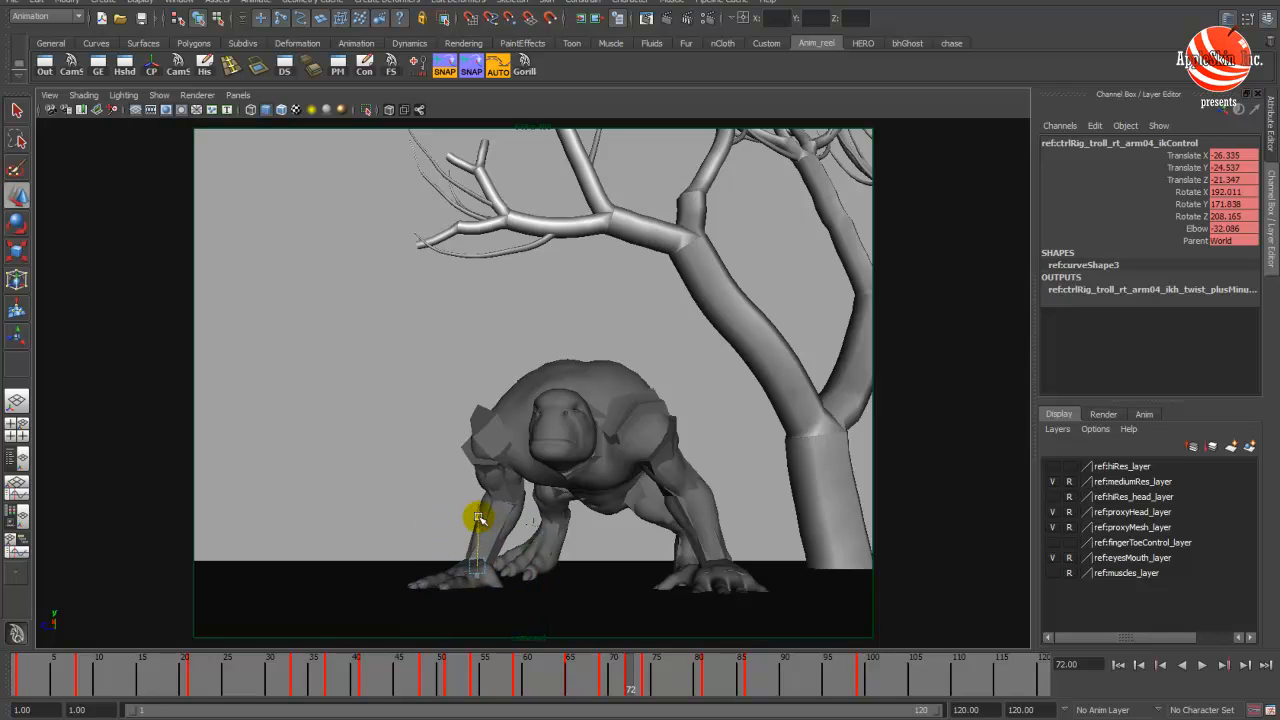
- Move the right arm IK control at frame 77 to Translate X -28.014, Y -26.688, Z -19.083 and check the surrounding frames
{"action": "left_click_drag", "start_coordinate": [611, 682], "coordinate": [673, 682]}
{"action": "middle_click_drag", "start_coordinate": [610, 547], "coordinate": [612, 554]}
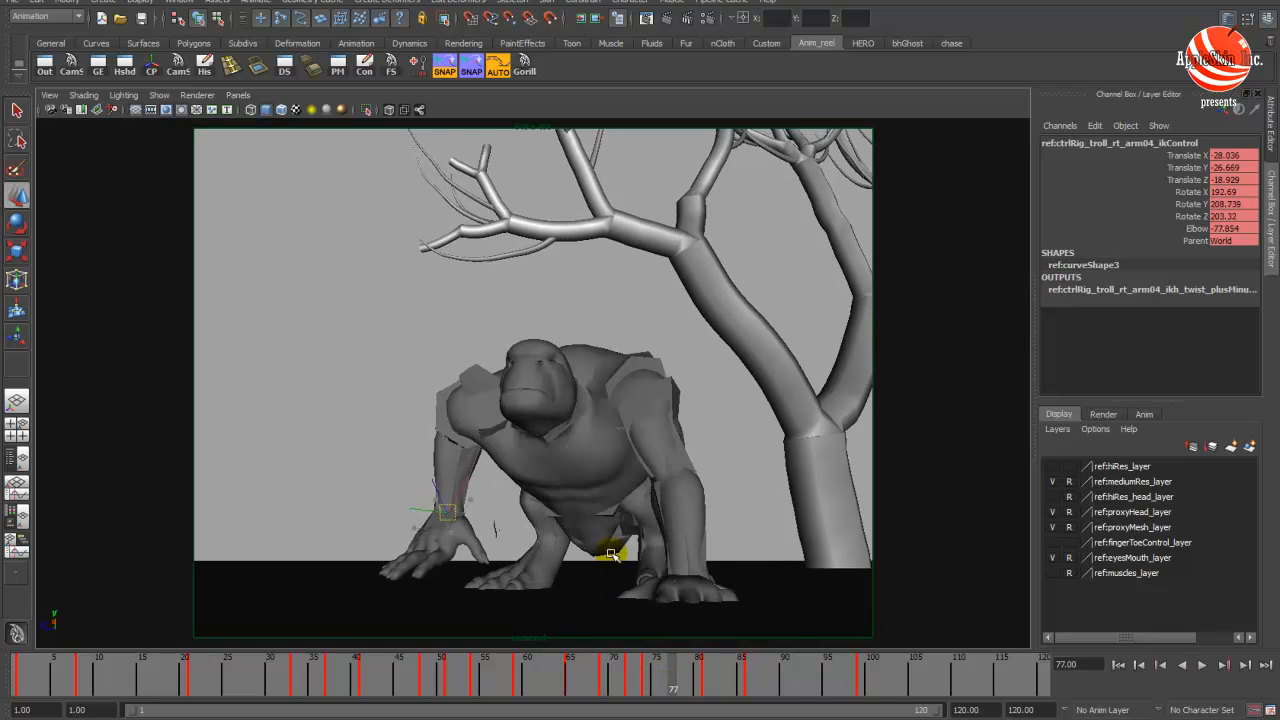
{"action": "key", "text": "e"}
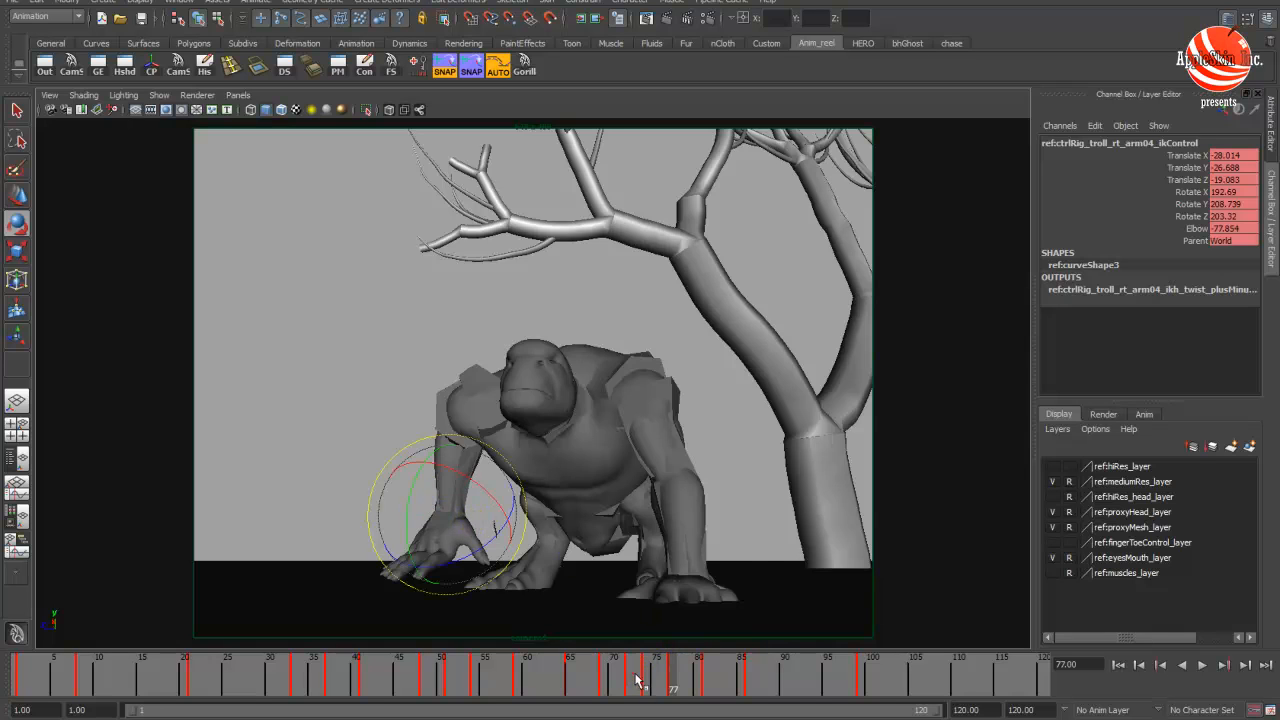
{"action": "left_click_drag", "start_coordinate": [640, 680], "coordinate": [672, 678]}
- Close the right hand into a fist at frame 77 by setting the finger control's curls from Pointer Base to Thumb Tip to 10
{"action": "key", "text": "space"}
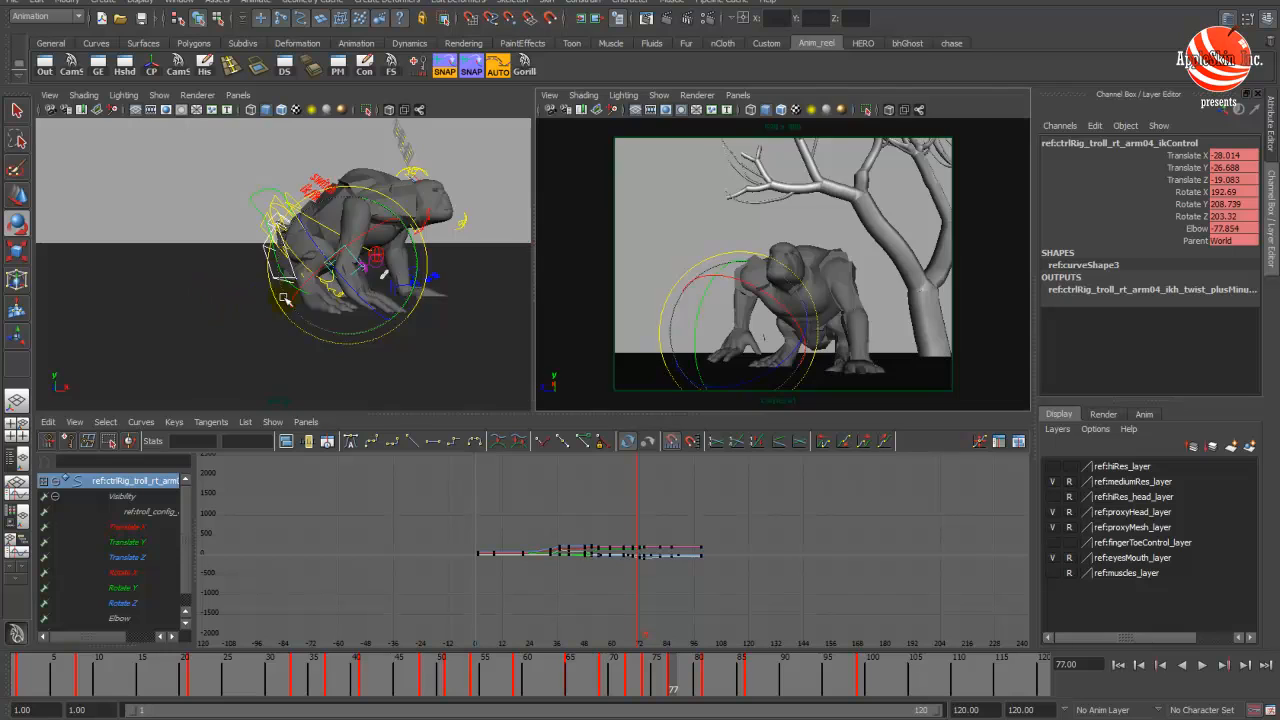
{"action": "scroll", "coordinate": [383, 273], "scroll_direction": "up", "scroll_amount": 5}
{"action": "left_click", "coordinate": [423, 278]}
{"action": "key", "text": "space"}
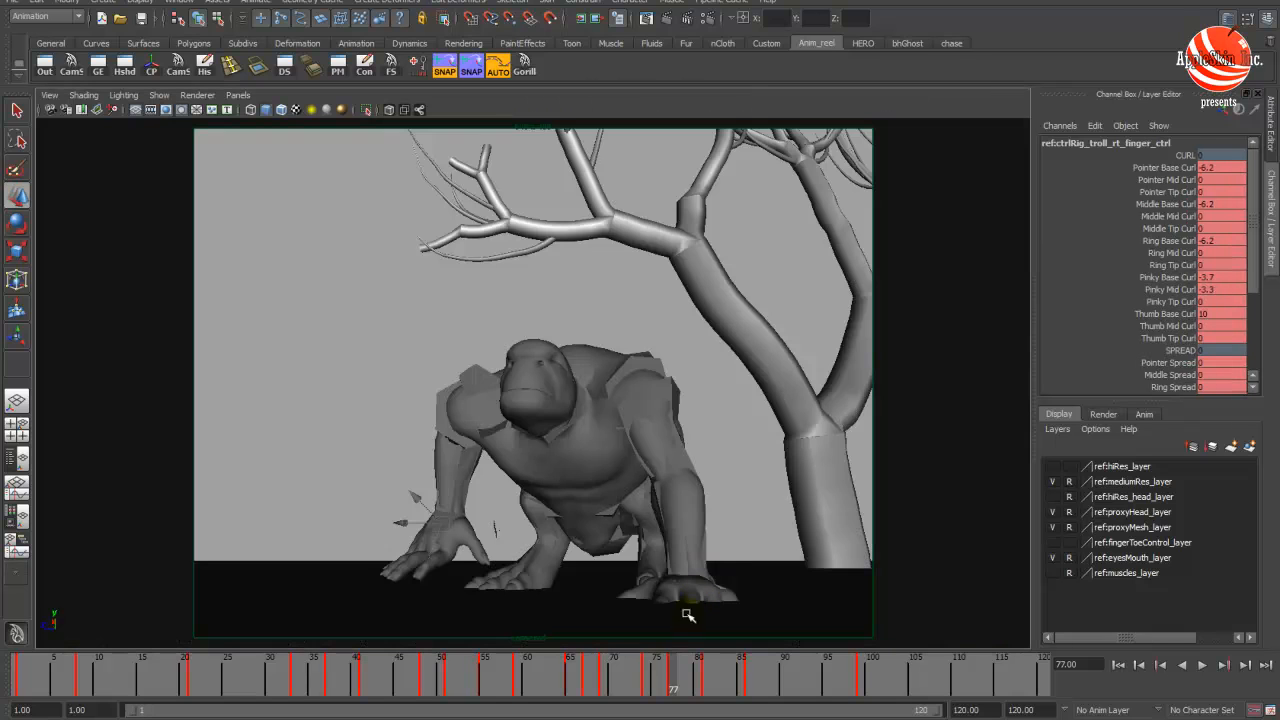
{"action": "left_click_drag", "start_coordinate": [683, 687], "coordinate": [672, 681]}
{"action": "left_click_drag", "start_coordinate": [1207, 156], "coordinate": [1229, 267]}
{"action": "left_click_drag", "start_coordinate": [1229, 167], "coordinate": [1231, 236]}
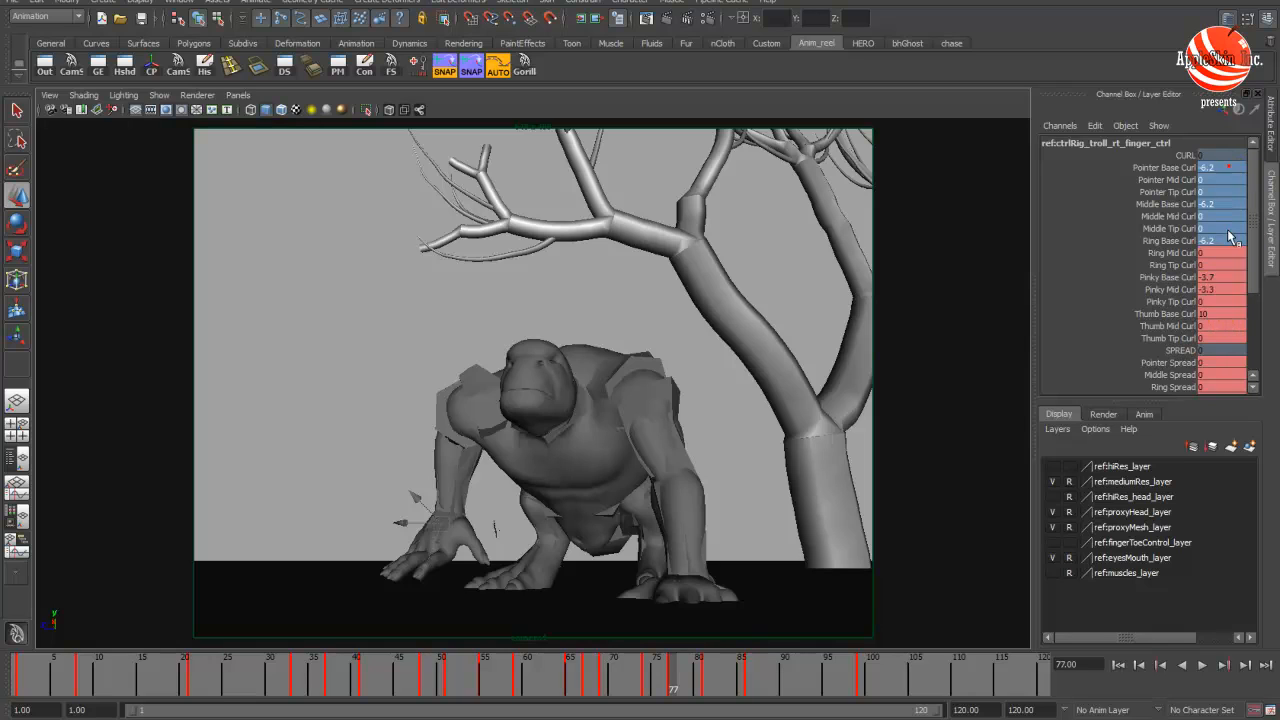
{"action": "key", "text": "Return"}
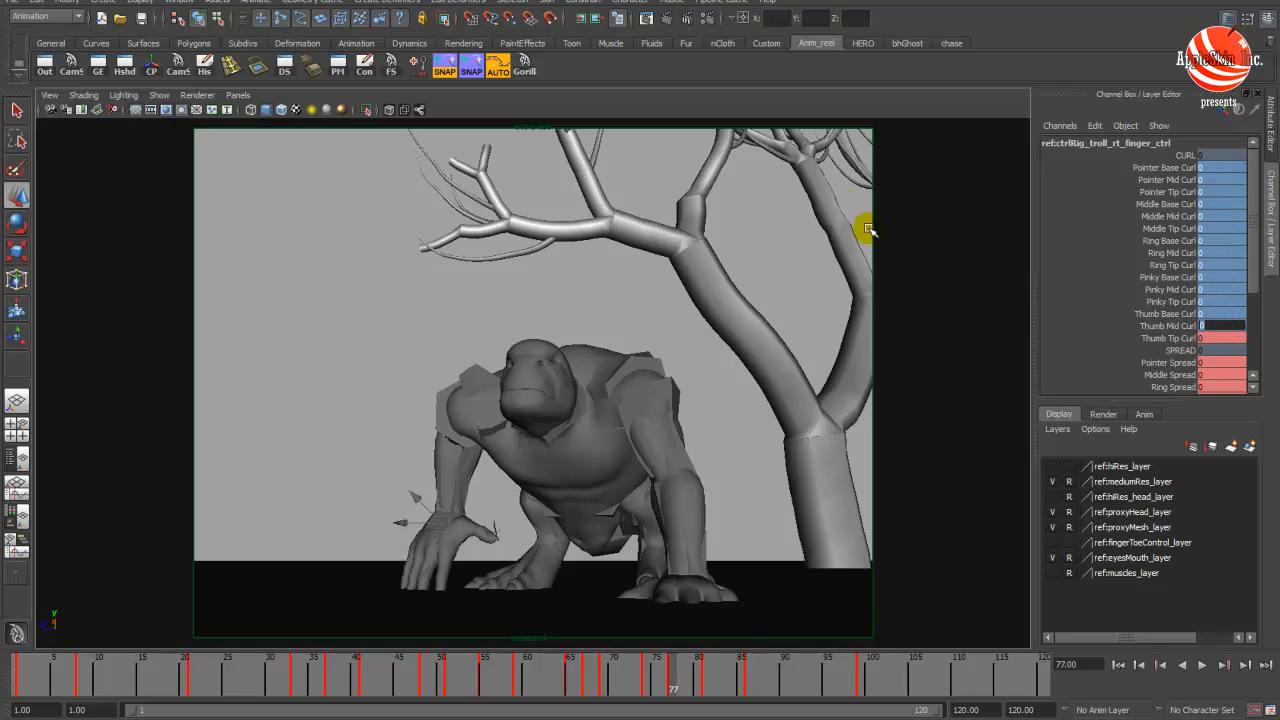
{"action": "left_click_drag", "start_coordinate": [1182, 167], "coordinate": [1172, 340]}
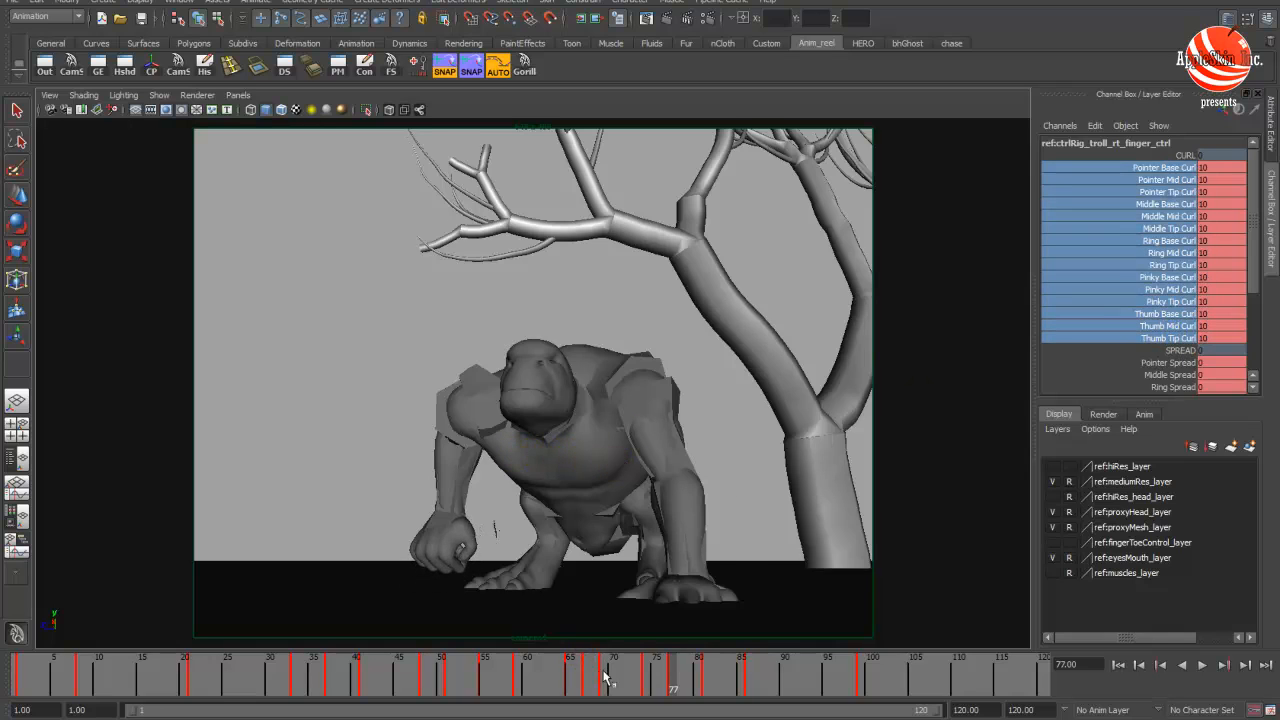
- Rotate the right arm IK control at frame 86 to X 192.707, Y 214.636, Z 206.356 and check the fist in the perspective view
{"action": "left_click_drag", "start_coordinate": [646, 680], "coordinate": [827, 683]}
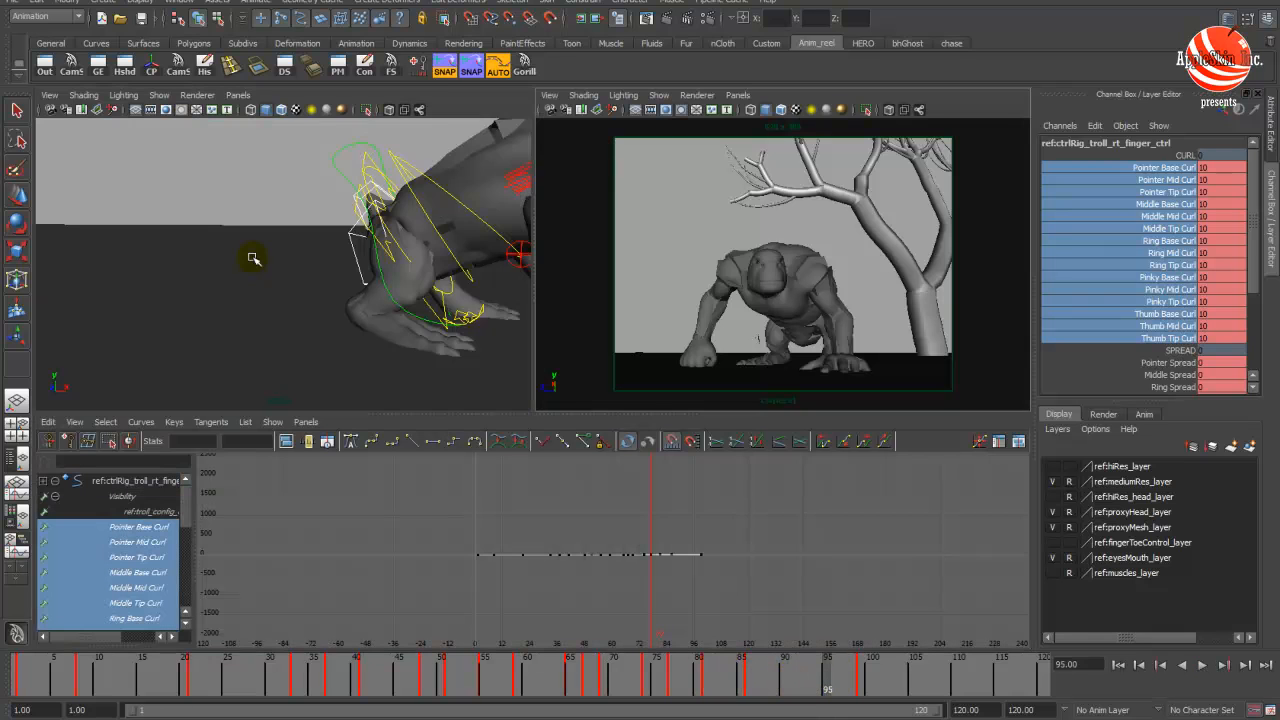
{"action": "left_click_drag", "start_coordinate": [254, 259], "coordinate": [322, 291], "text": "alt"}
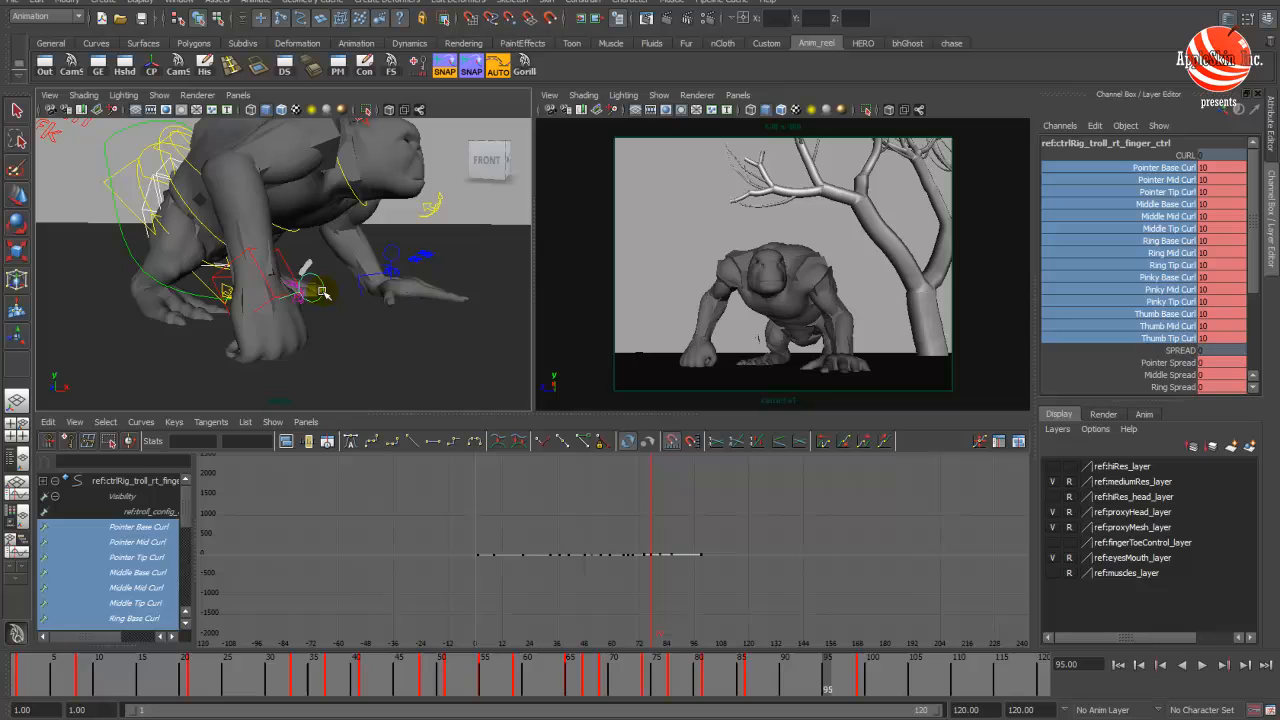
{"action": "left_click", "coordinate": [262, 269]}
{"action": "key", "text": "space"}
{"action": "left_click_drag", "start_coordinate": [777, 662], "coordinate": [748, 670]}
{"action": "key", "text": "e"}
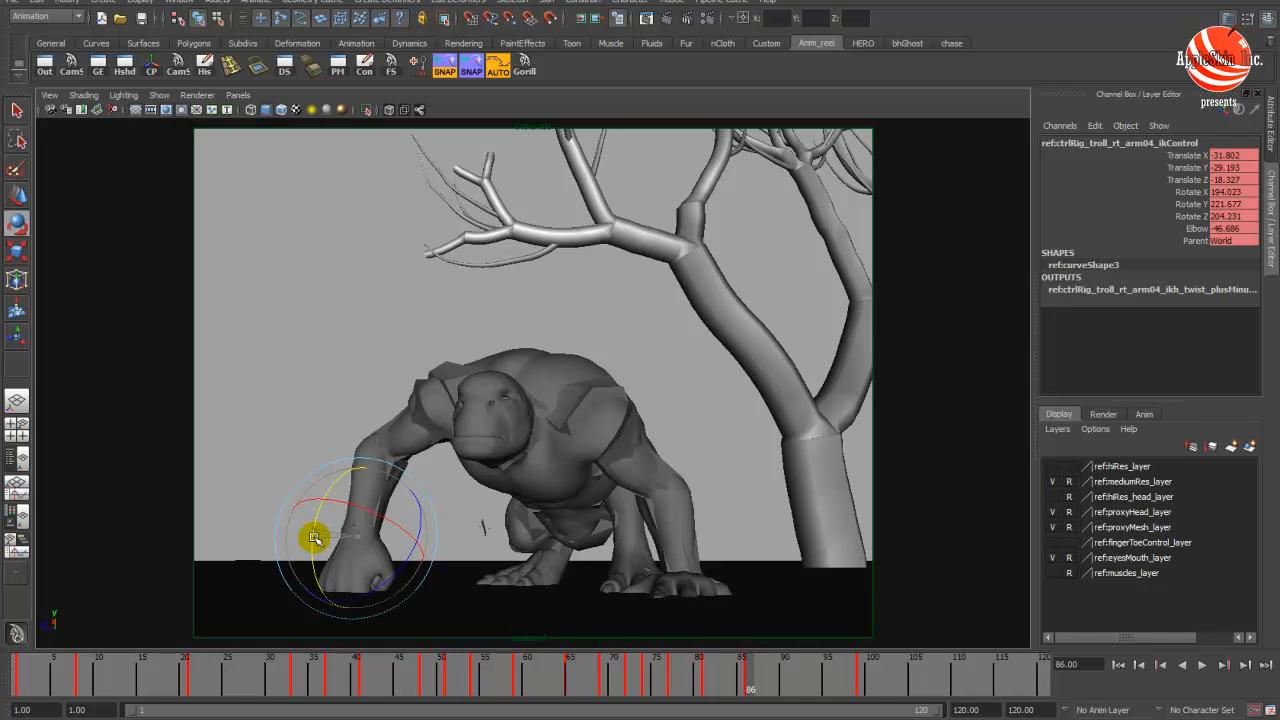
{"action": "key", "text": "space"}
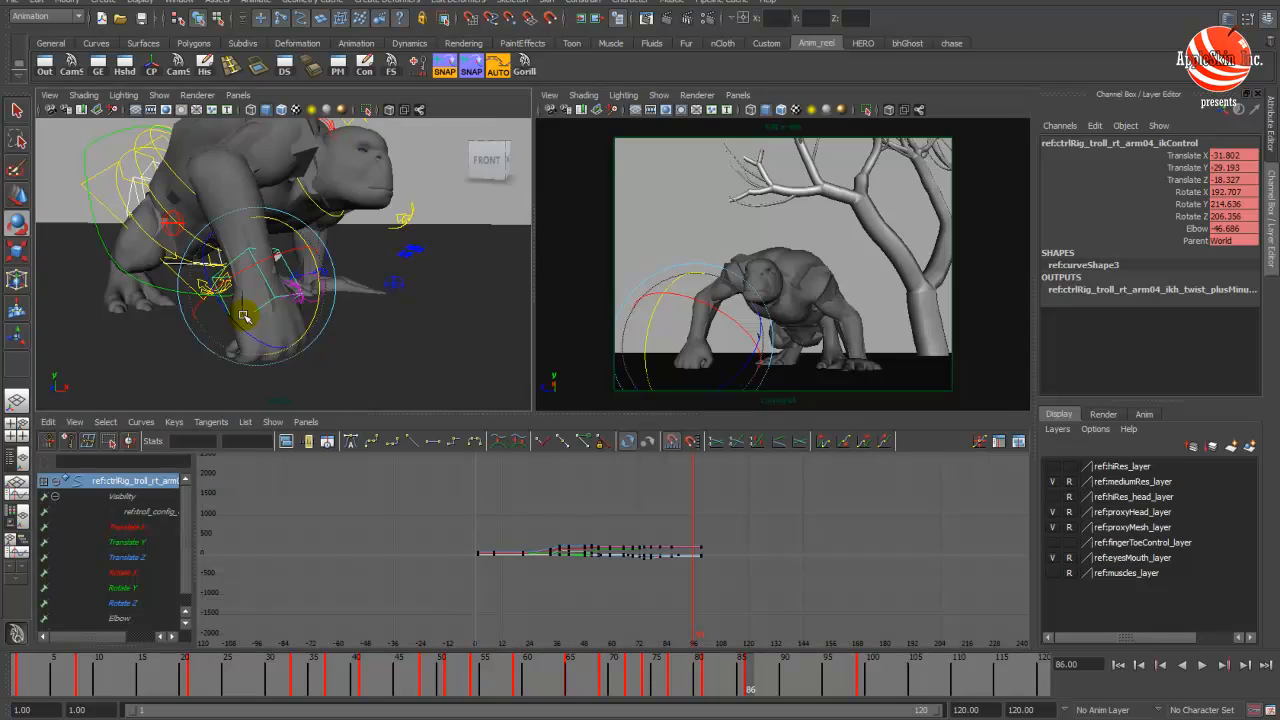
{"action": "key", "text": "space"}
{"action": "left_click_drag", "start_coordinate": [280, 322], "coordinate": [185, 333], "text": "alt"}
{"action": "key", "text": "space"}
{"action": "key", "text": "space"}
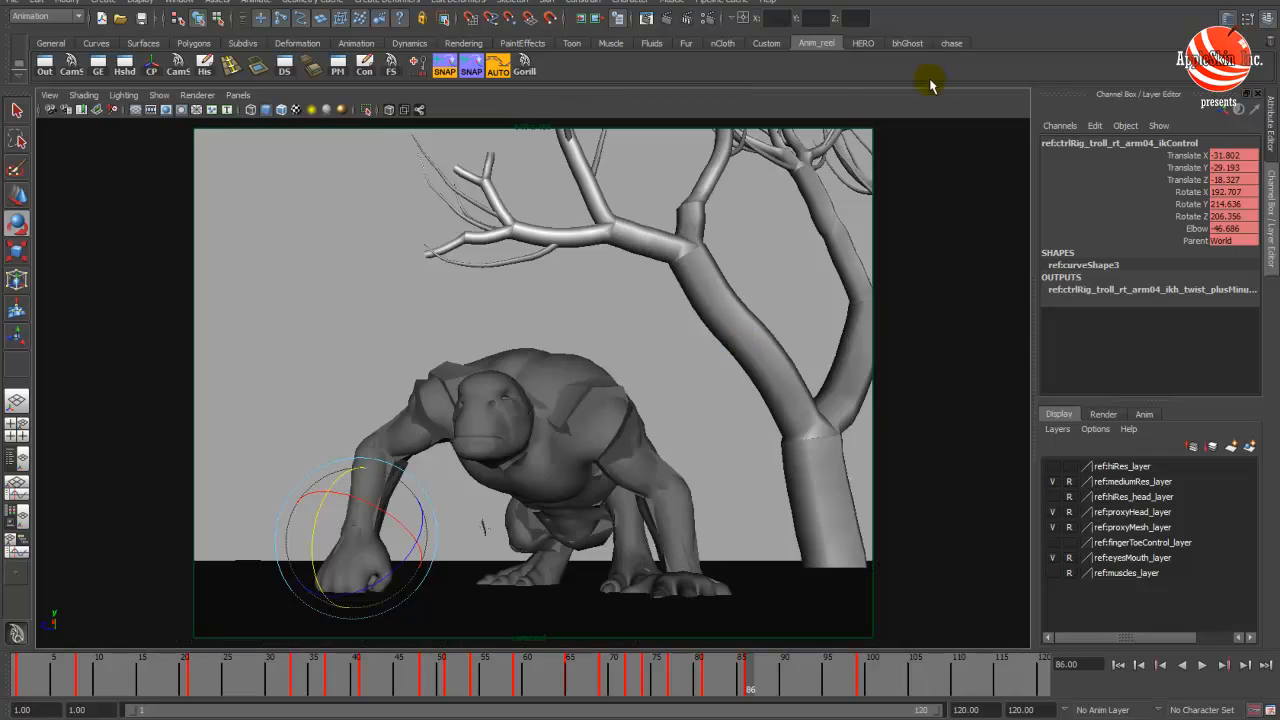
- Set the right arm IK control's Elbow to -73.186 for the end of the crouch and play back the animation
{"action": "left_click_drag", "start_coordinate": [673, 679], "coordinate": [789, 683]}
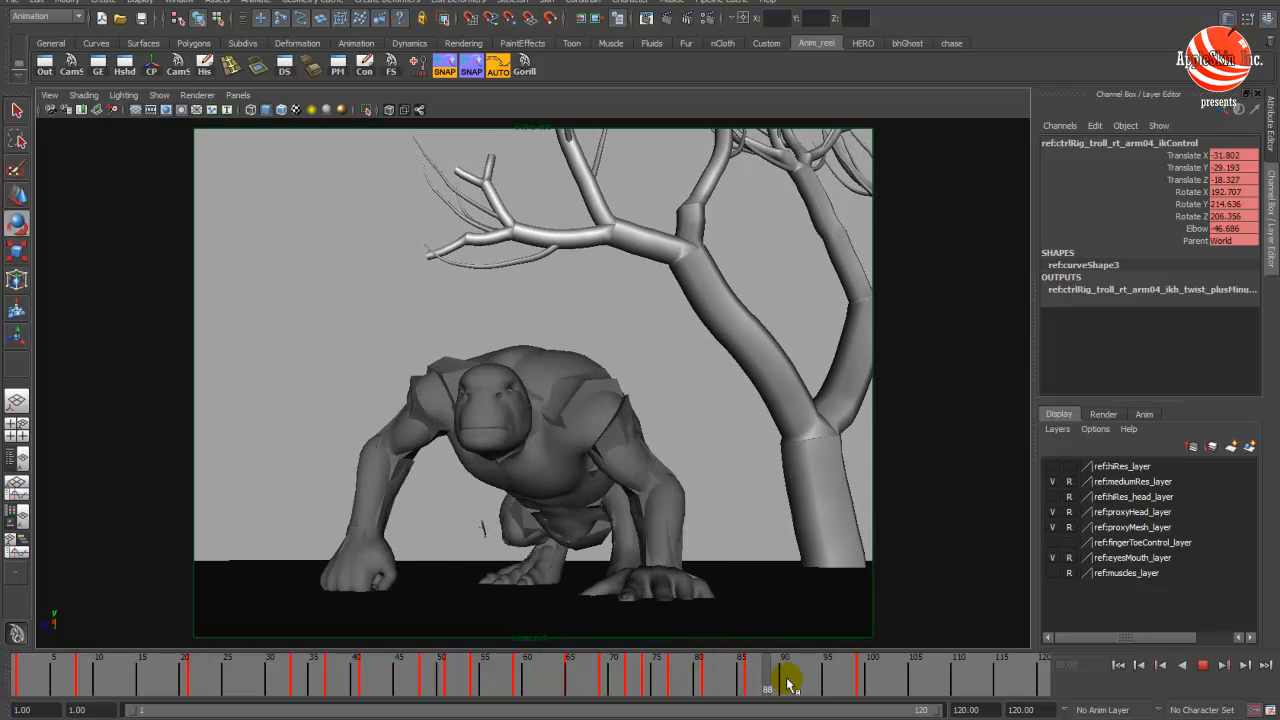
{"action": "left_click", "coordinate": [1192, 228]}
{"action": "left_click_drag", "start_coordinate": [735, 678], "coordinate": [847, 690]}
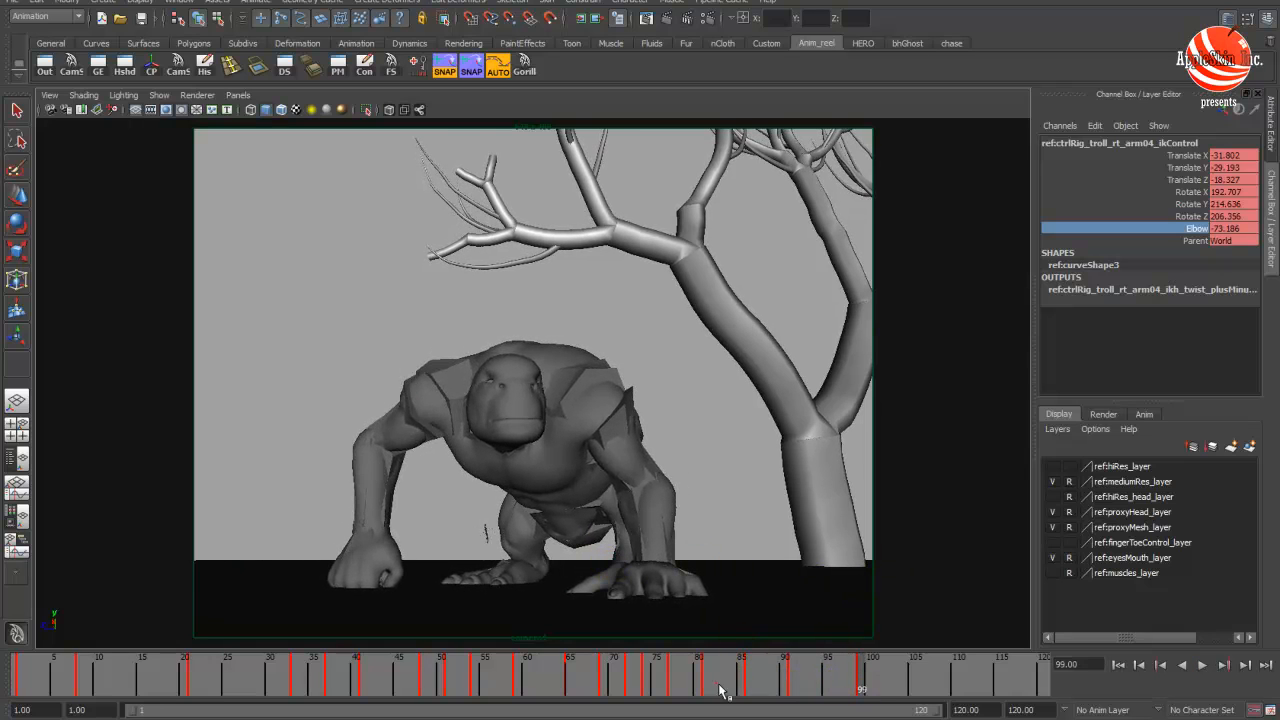
{"action": "key", "text": "alt+v"}
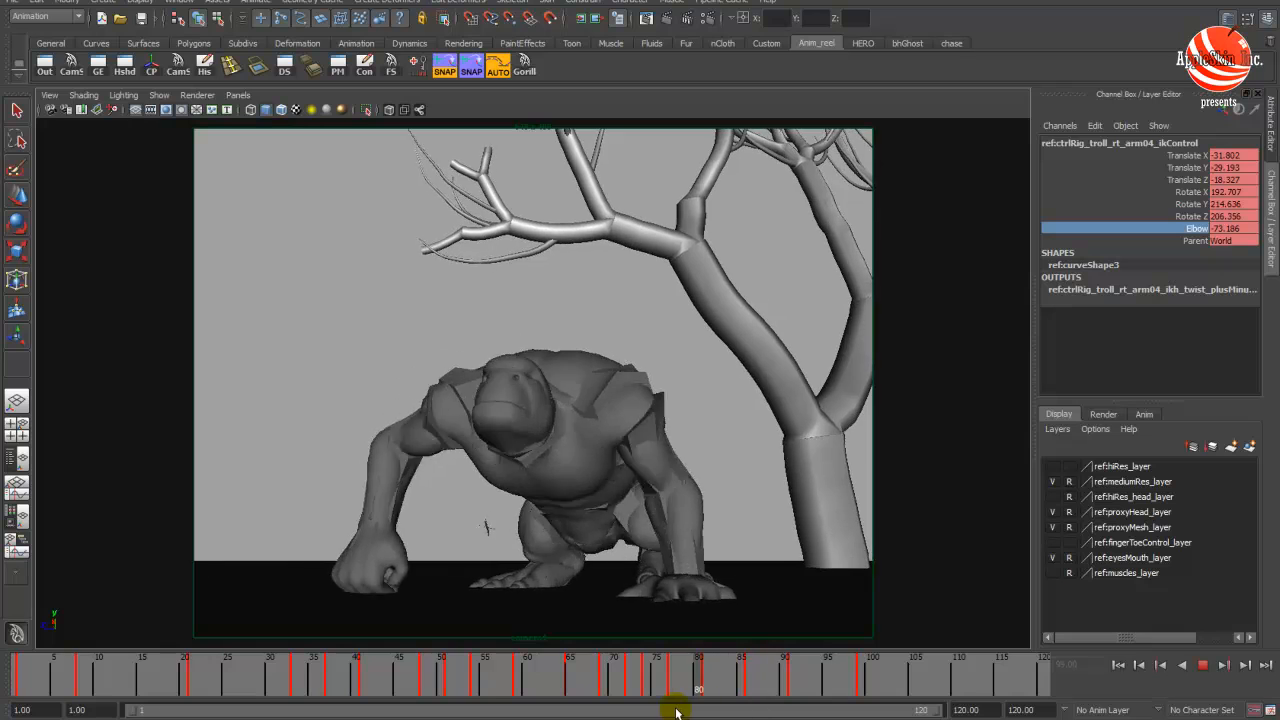
- Select the left hand's finger control at frame 63 in the perspective view and go to its earlier keys in the camera view
{"action": "left_click_drag", "start_coordinate": [640, 698], "coordinate": [554, 710]}
{"action": "key", "text": "space"}
{"action": "key", "text": "space"}
{"action": "middle_click_drag", "start_coordinate": [415, 350], "coordinate": [513, 344], "text": "alt"}
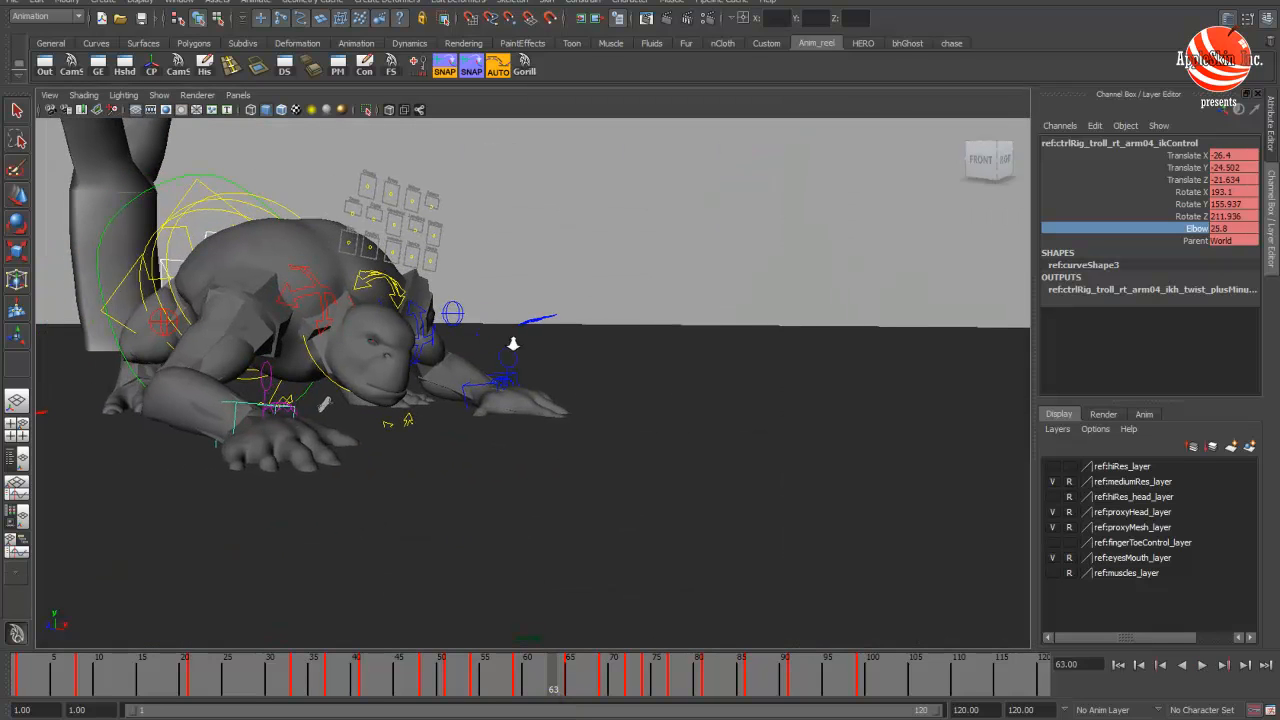
{"action": "scroll", "coordinate": [513, 344], "scroll_direction": "up", "scroll_amount": 2}
{"action": "left_click", "coordinate": [505, 350]}
{"action": "left_click", "coordinate": [505, 362]}
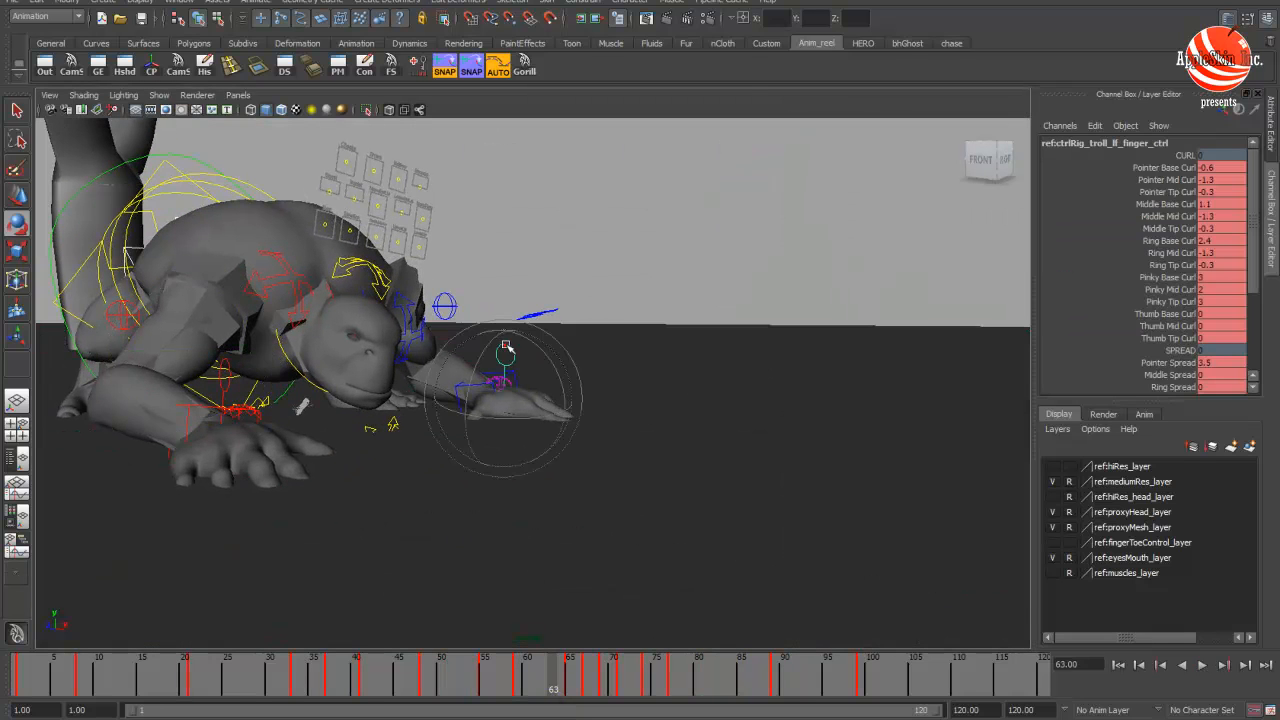
{"action": "key", "text": "space"}
{"action": "key", "text": "space"}
{"action": "left_click", "coordinate": [519, 688]}
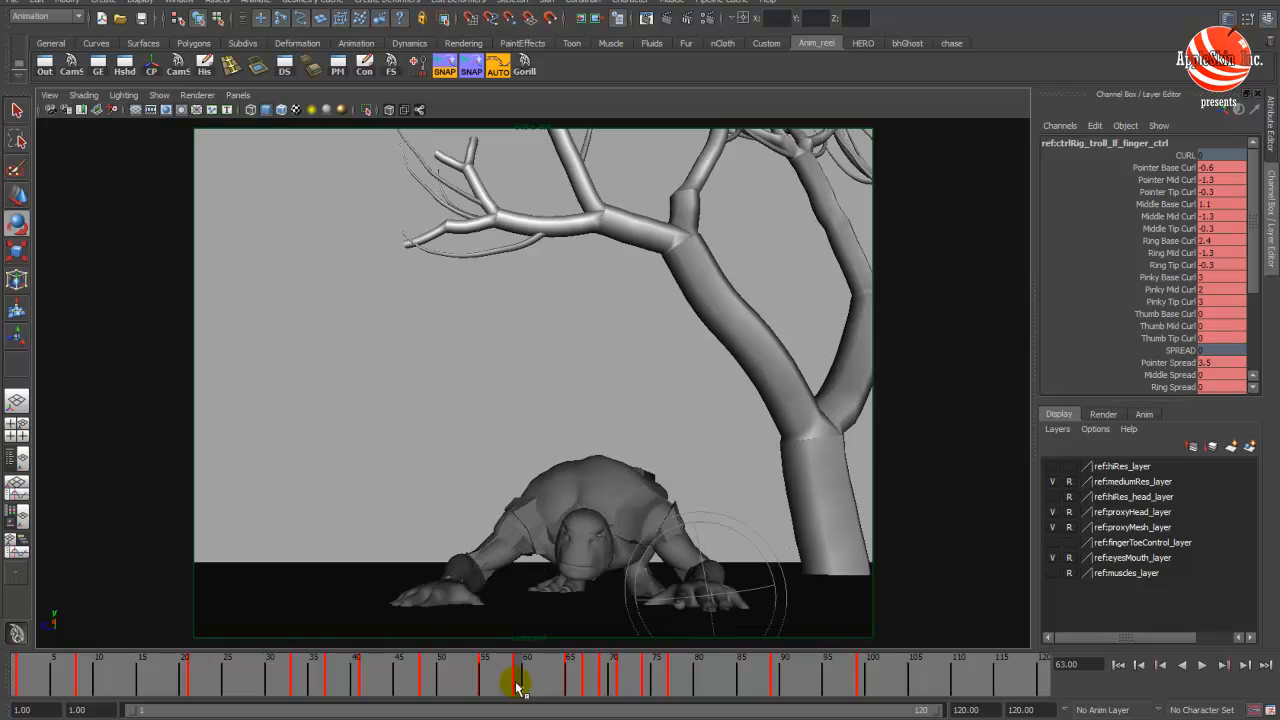